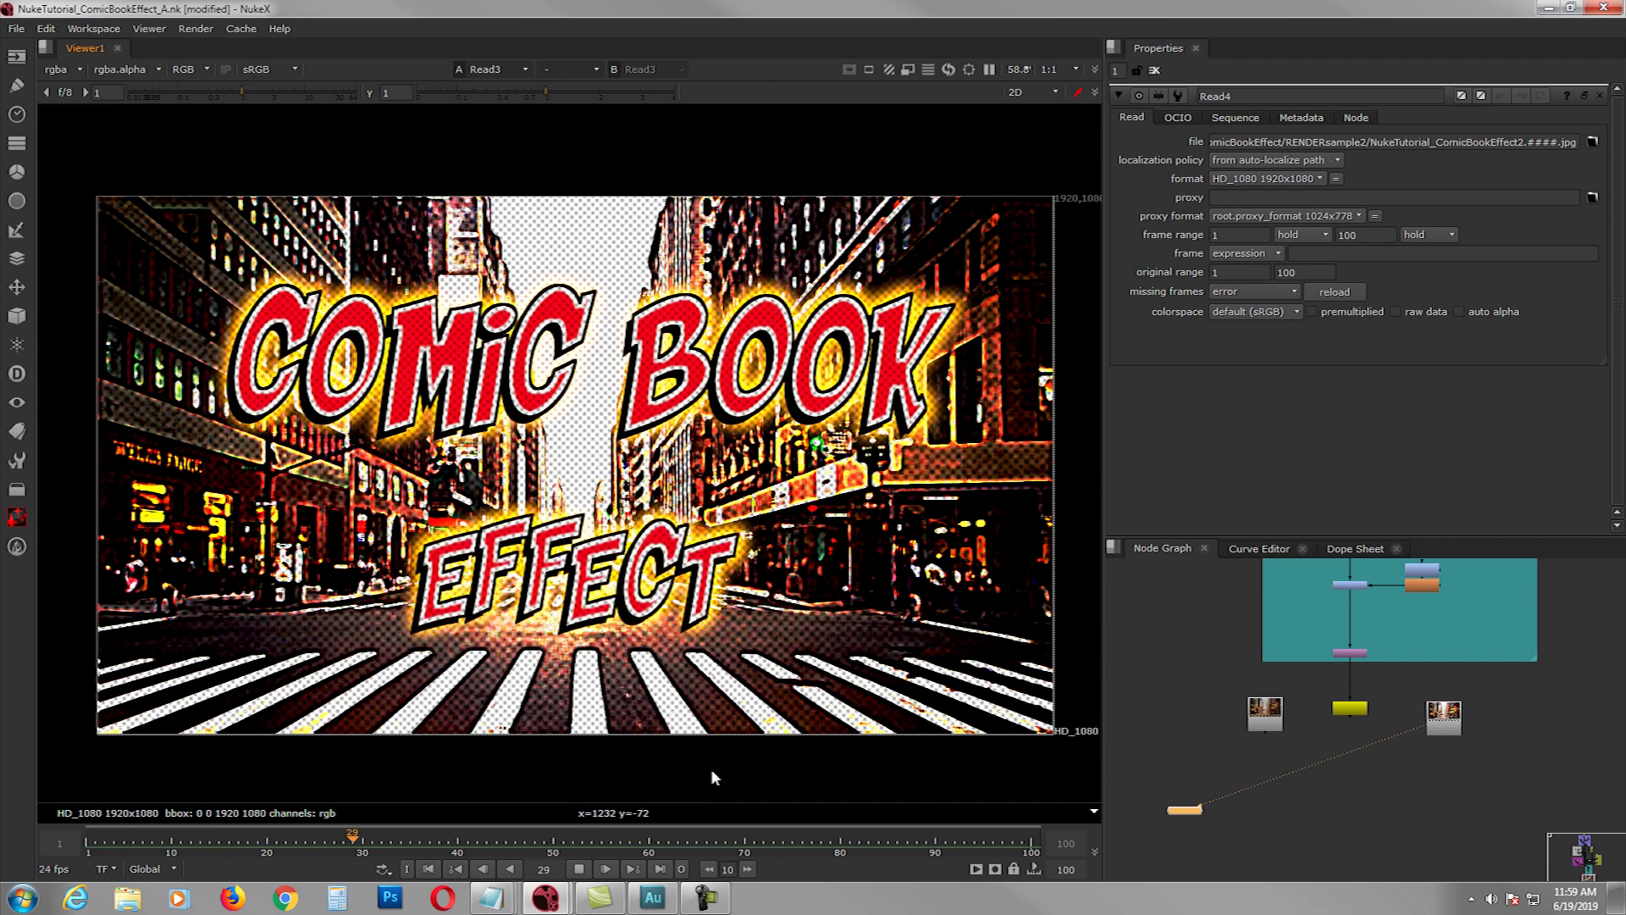
- Play back the finished comic book render and return to the first frame
click(578, 869)
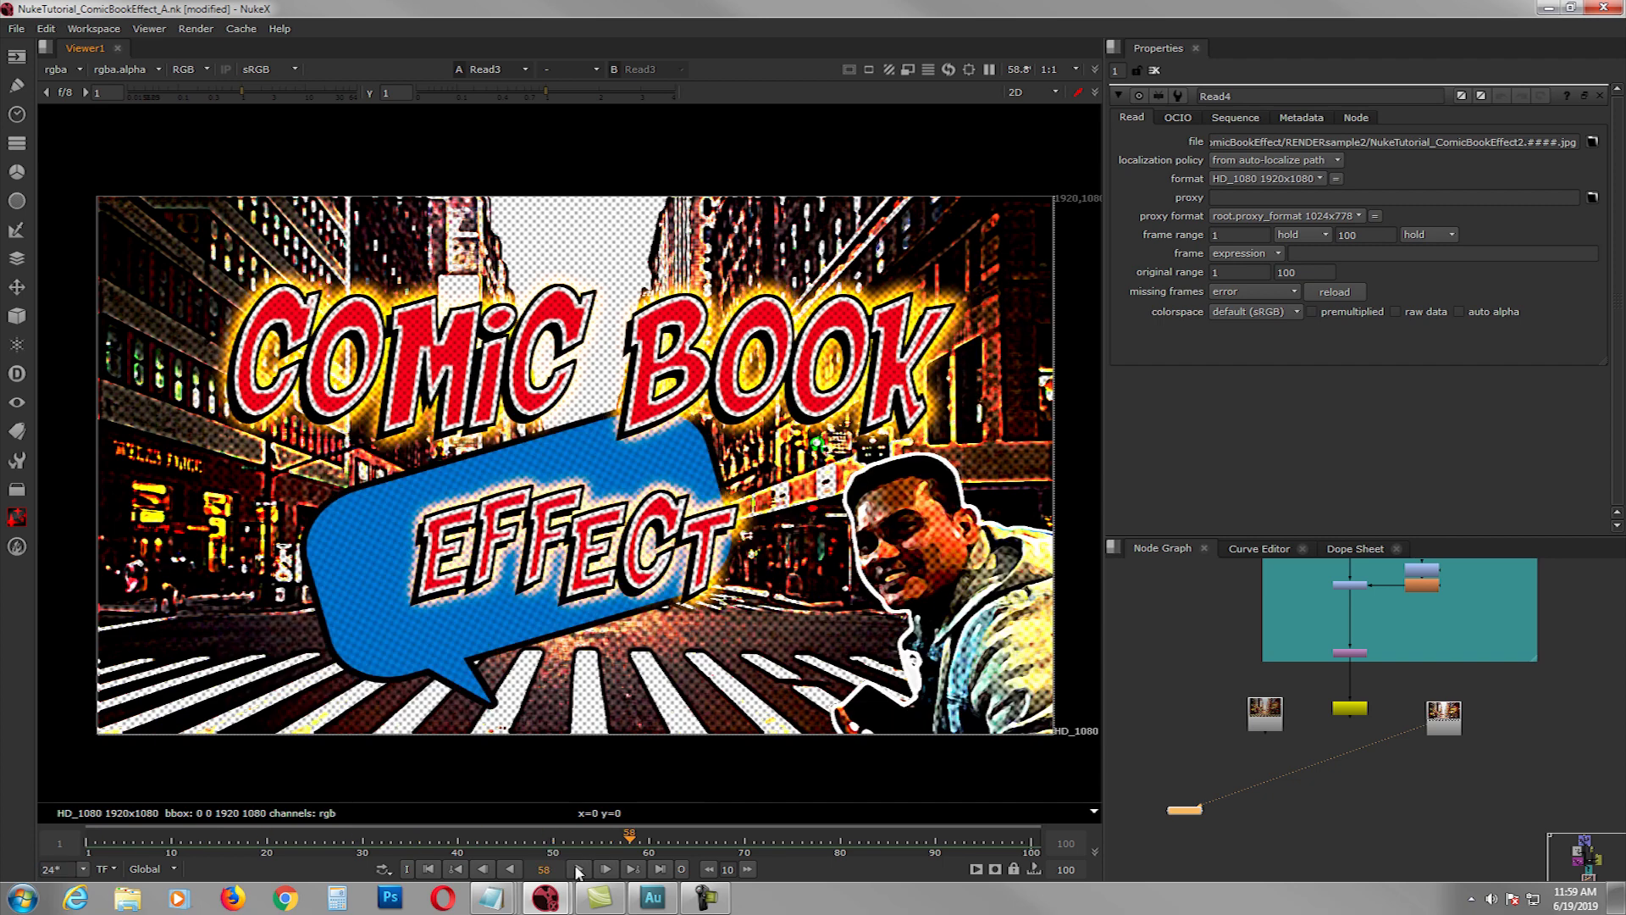
click(429, 869)
- View the output of Merge23, the merge node just below the title backdrop
middle_drag(1308, 734, 1305, 775)
drag(1409, 765, 1409, 764)
scroll(1389, 720, down, 5)
middle_drag(1376, 661, 1384, 740)
scroll(1372, 695, up, 8)
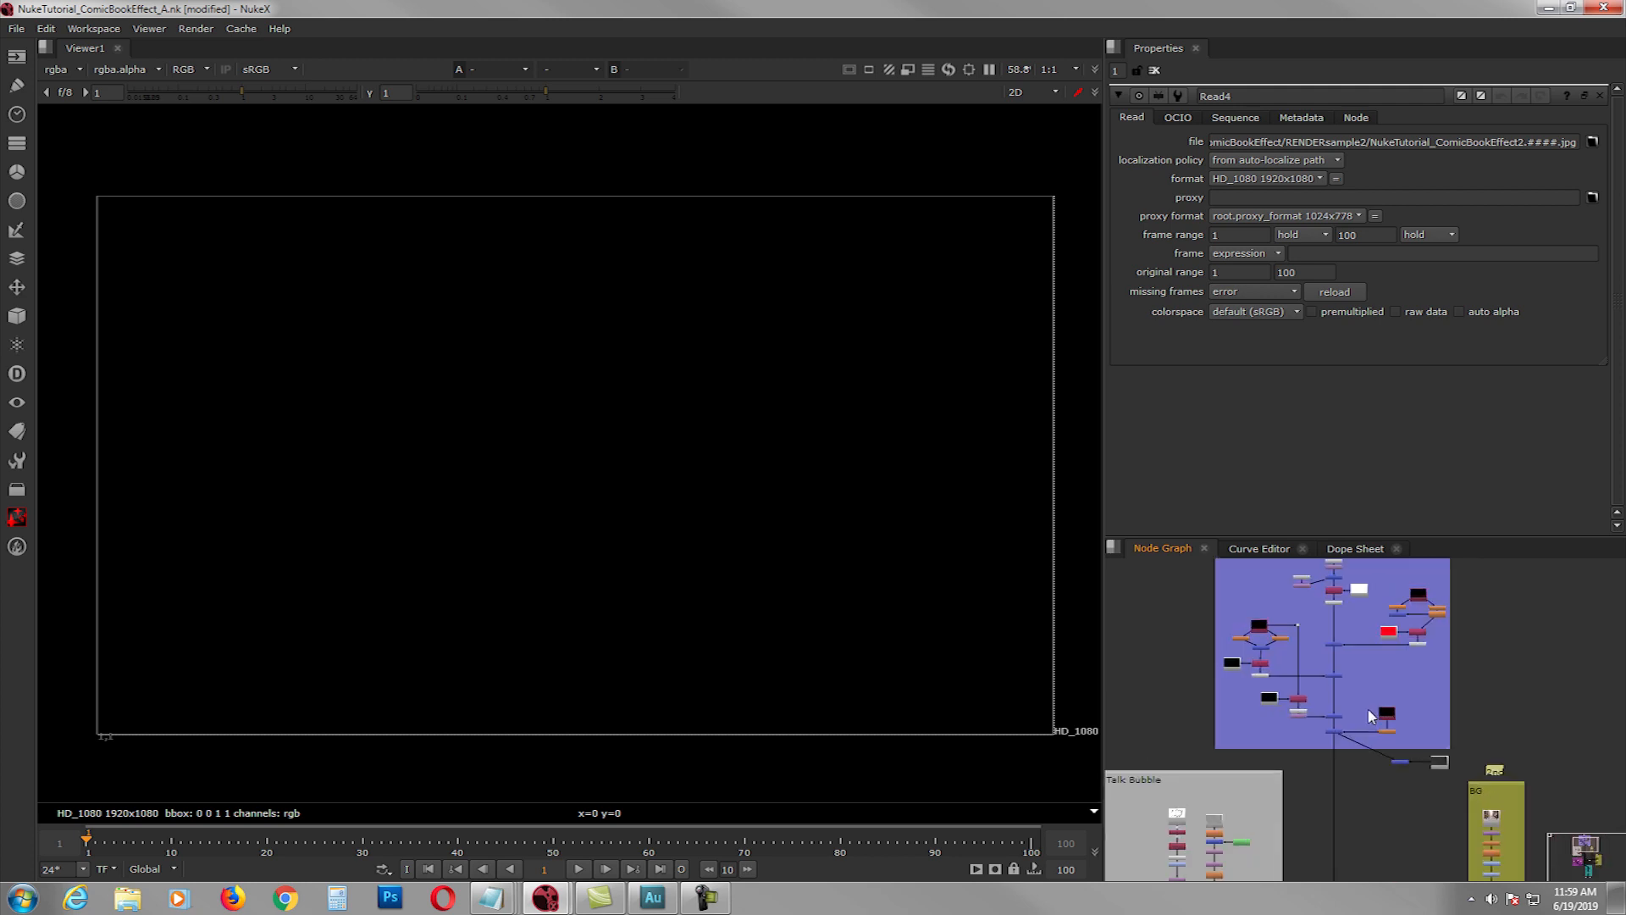
scroll(1360, 745, down, 1)
mouse_move(1373, 729)
middle_down()
mouse_move(1368, 784)
mouse_move(1361, 728)
middle_up()
scroll(1403, 828, up, 2)
middle_drag(1404, 830, 1404, 792)
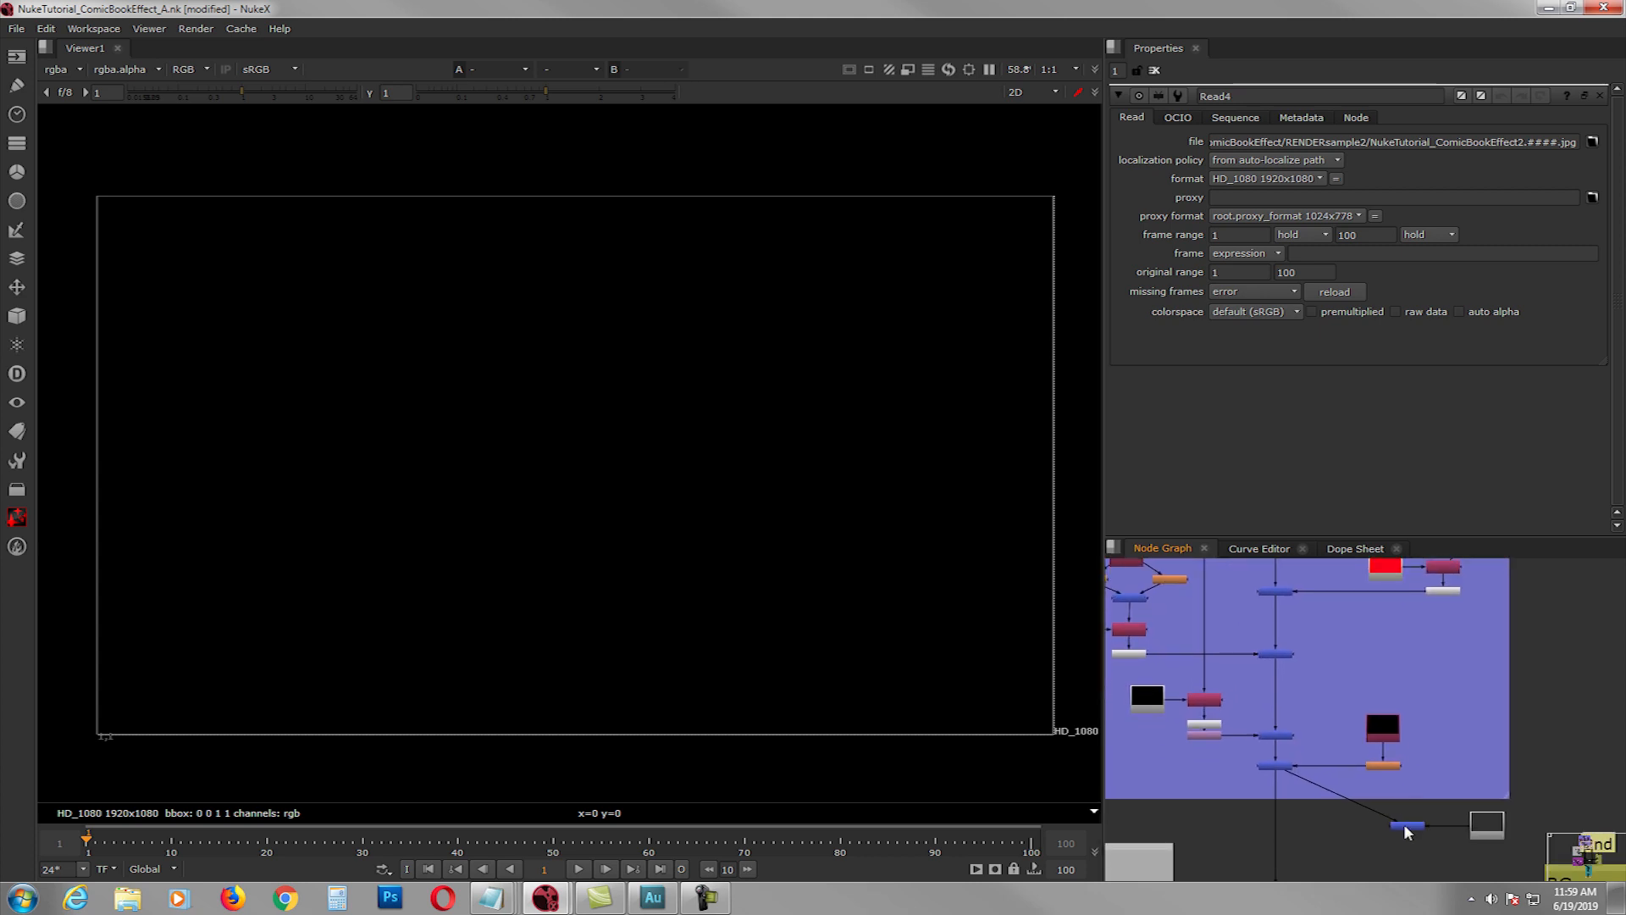
click(1406, 826)
key(1)
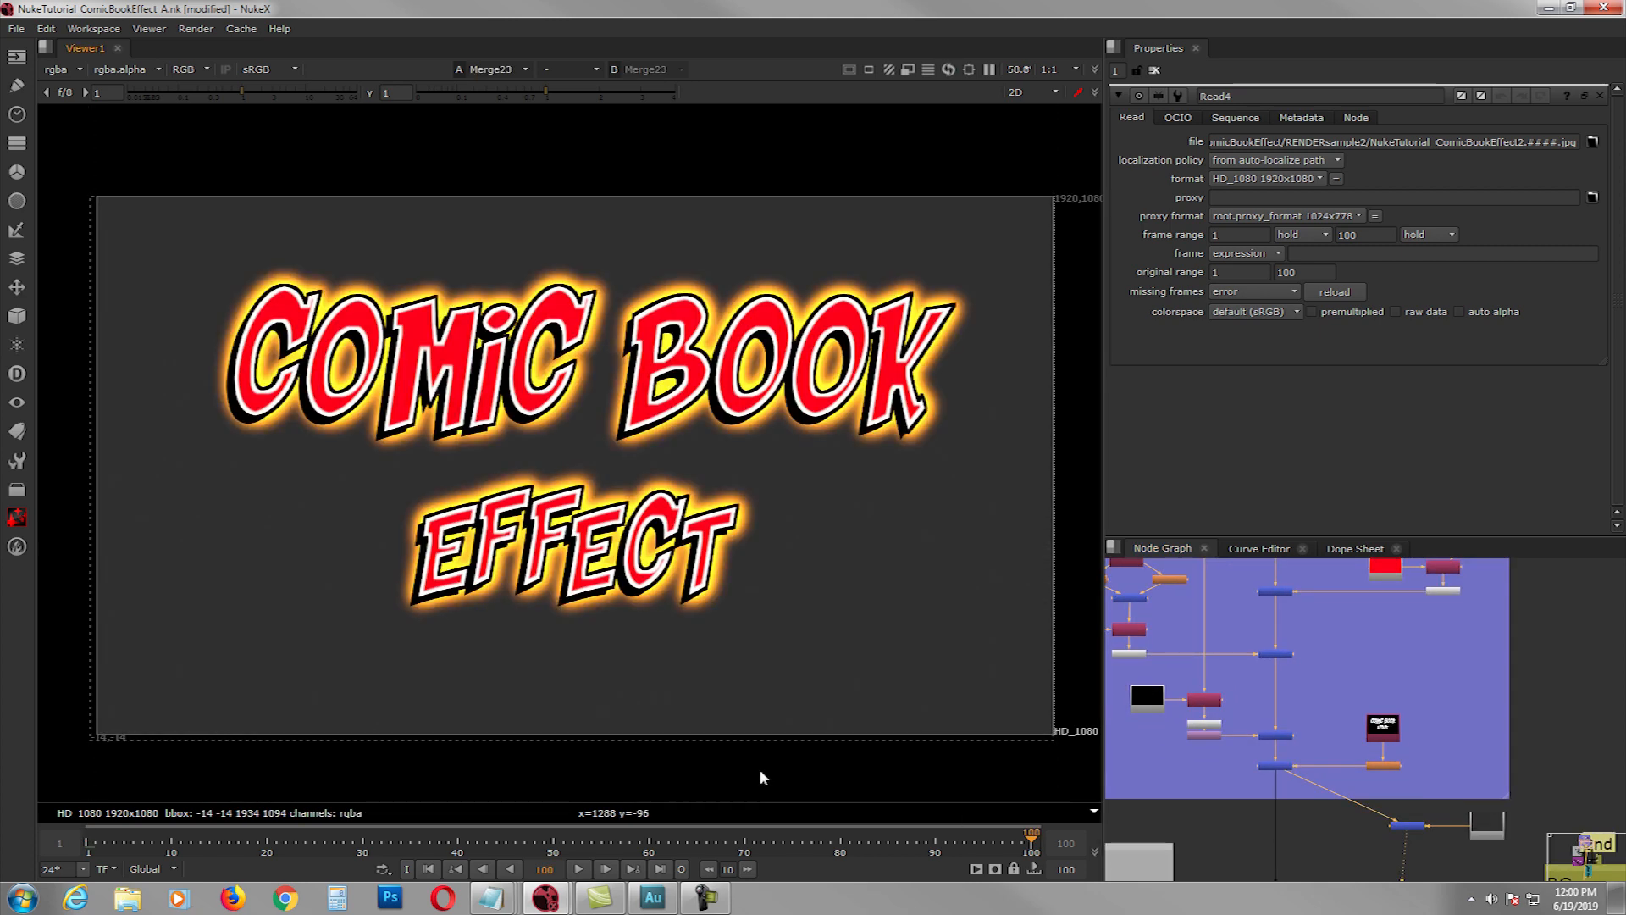
- Reconnect the upstream input of Merge23 to Premult4 so the composite uses only the white title text
mouse_move(1317, 659)
middle_down()
mouse_move(1320, 696)
mouse_move(1316, 680)
middle_up()
middle_drag(1291, 615, 1298, 667)
scroll(1301, 671, up, 8)
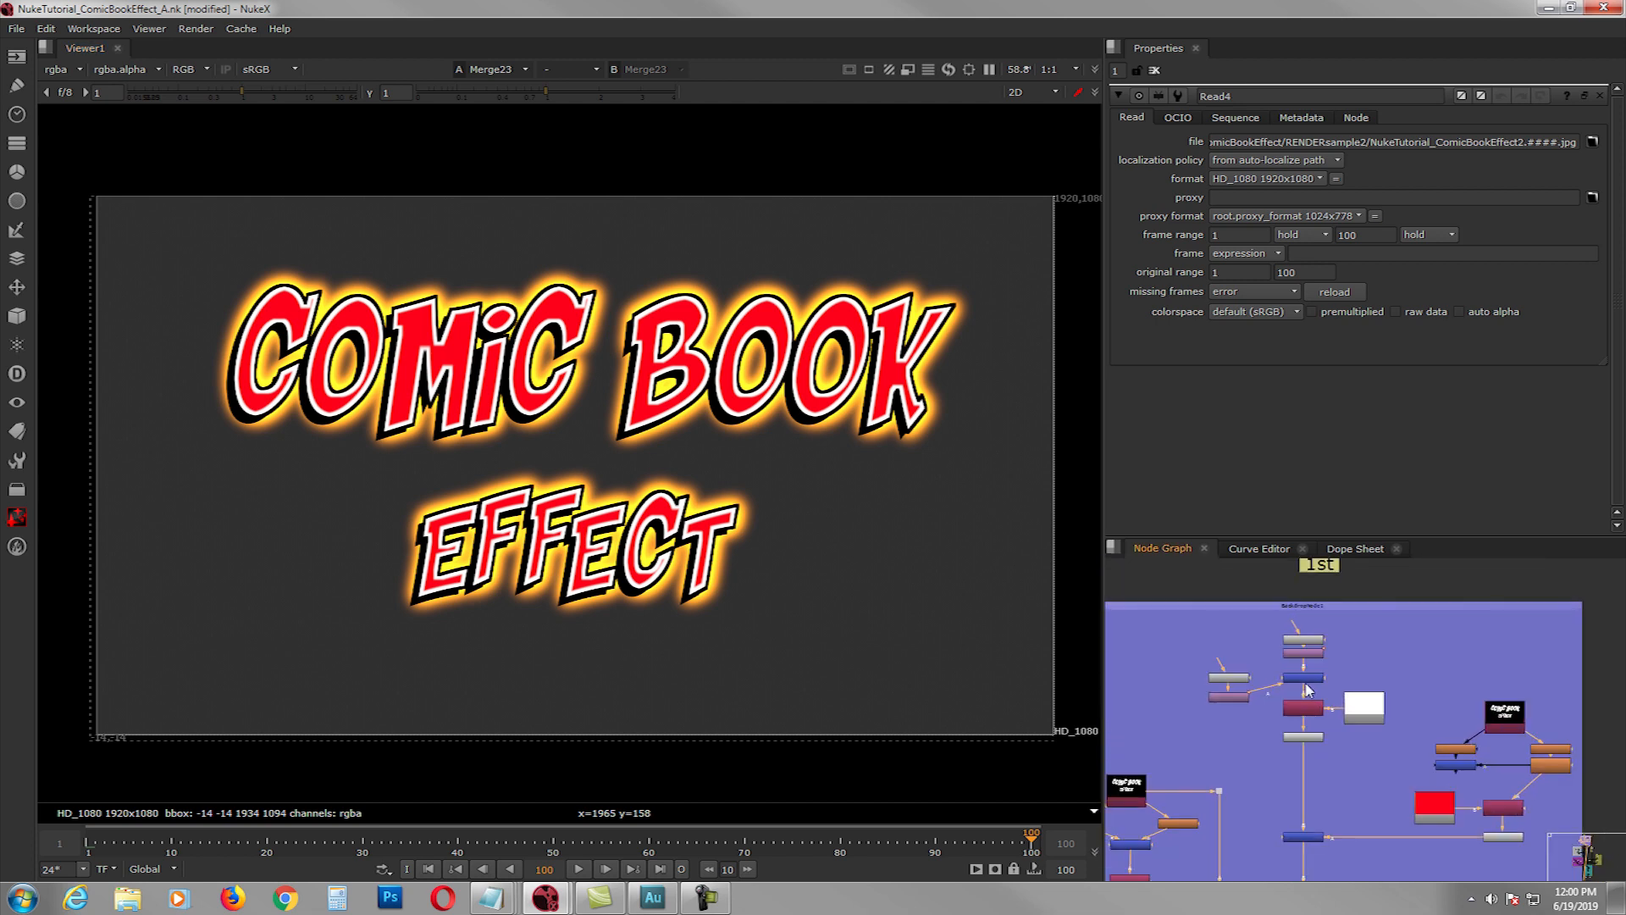
middle_drag(1313, 728, 1335, 720)
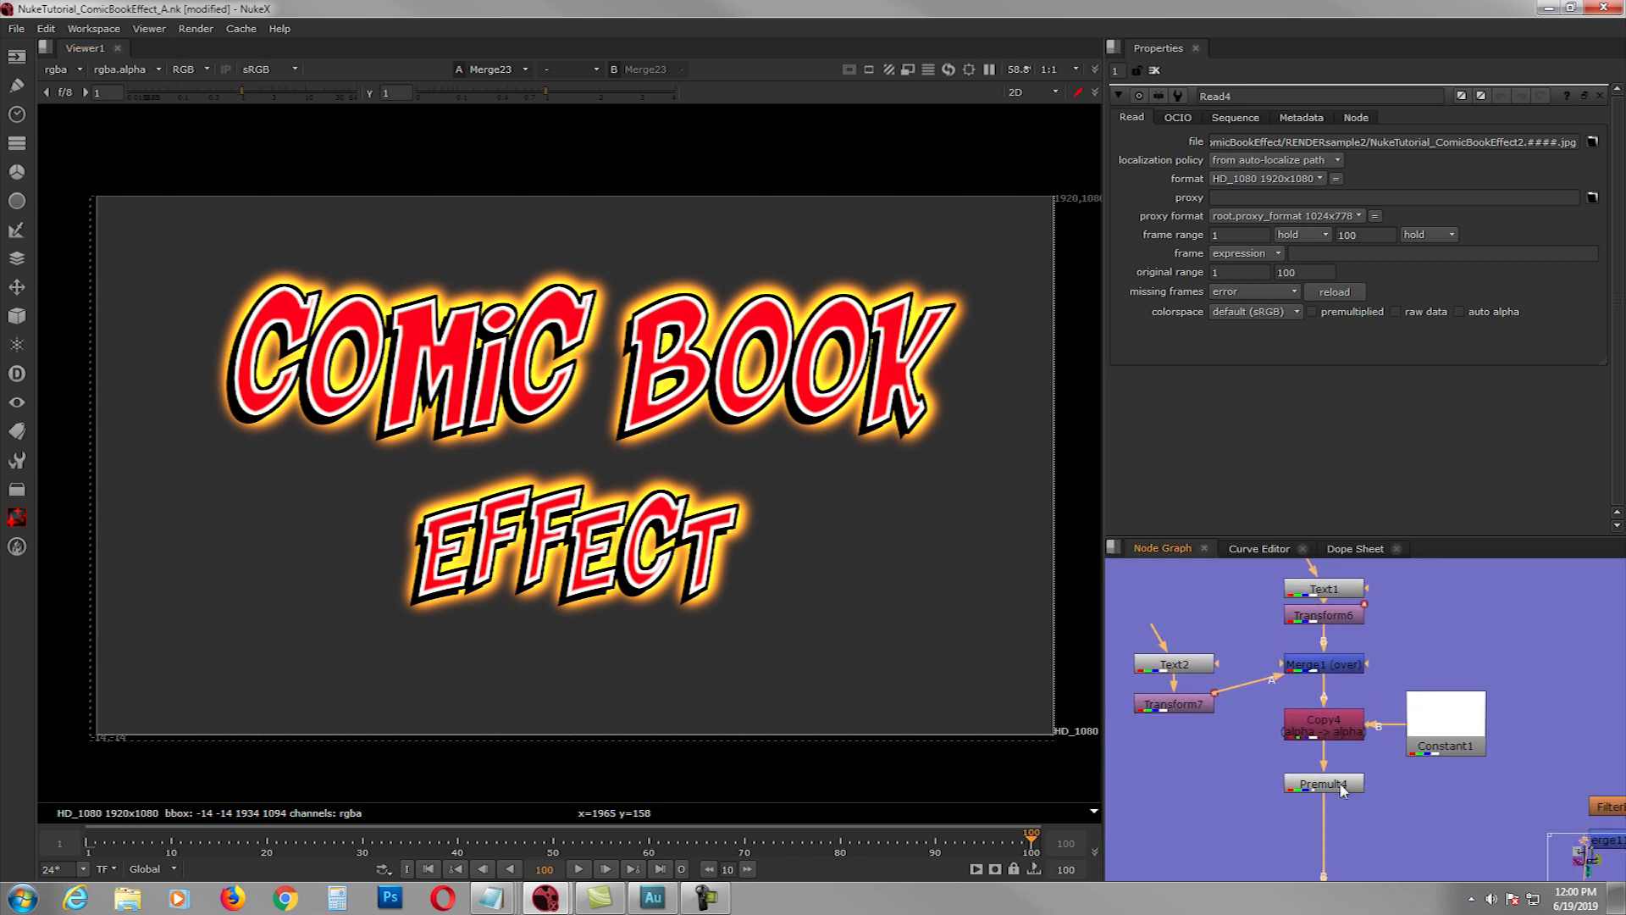
middle_drag(1341, 789, 1284, 680)
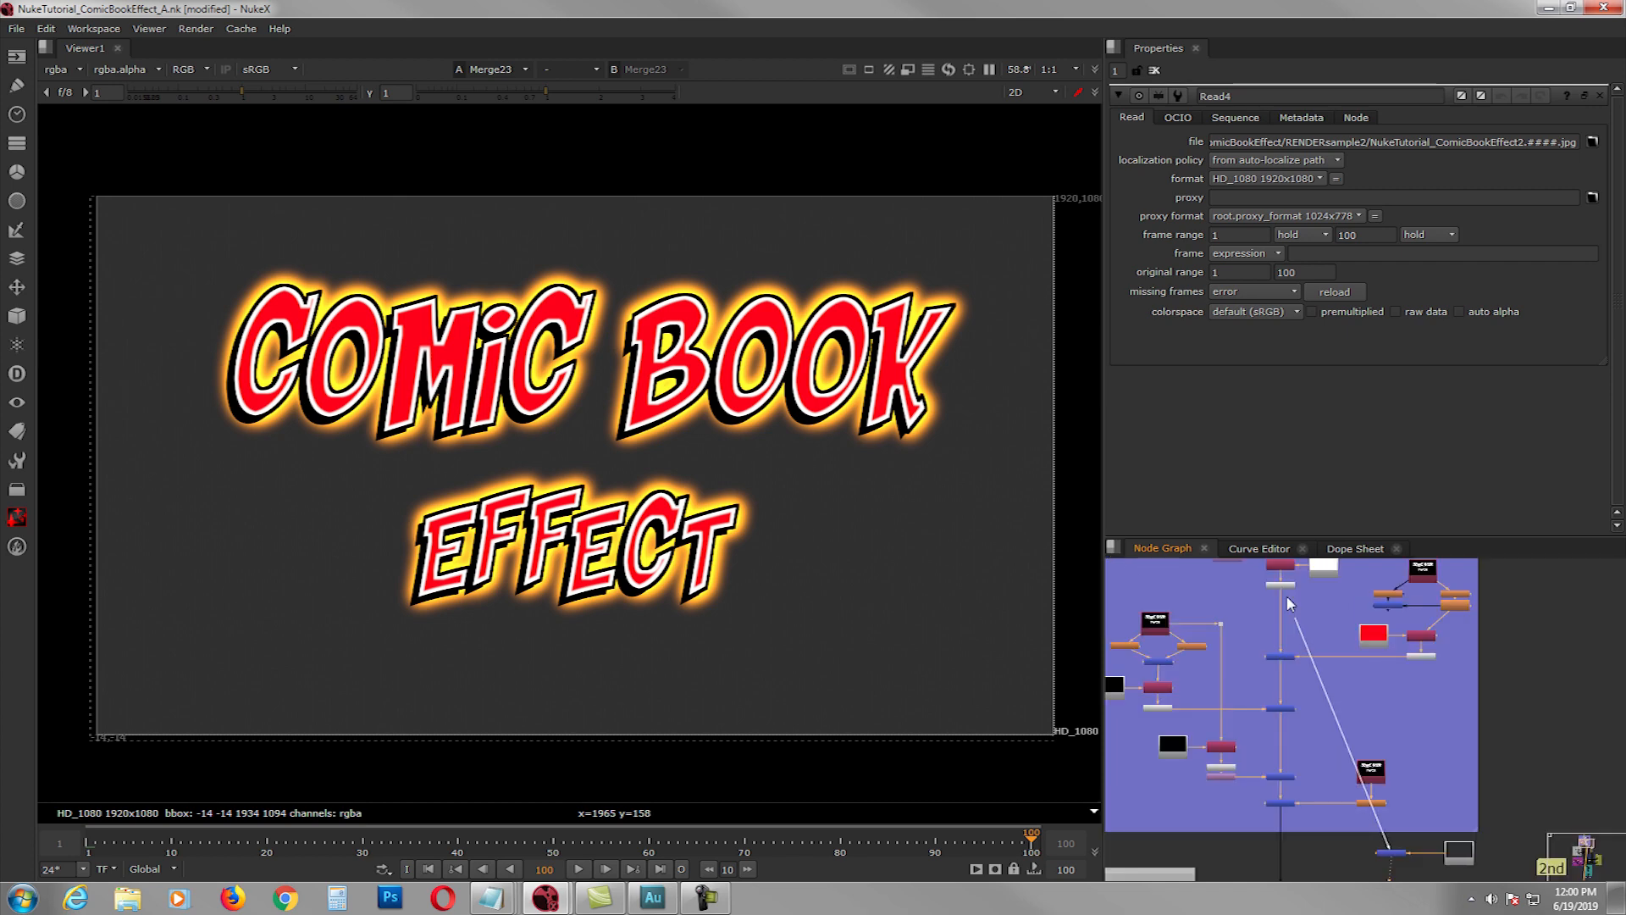
drag(1287, 596, 1285, 591)
scroll(1287, 596, up, 3)
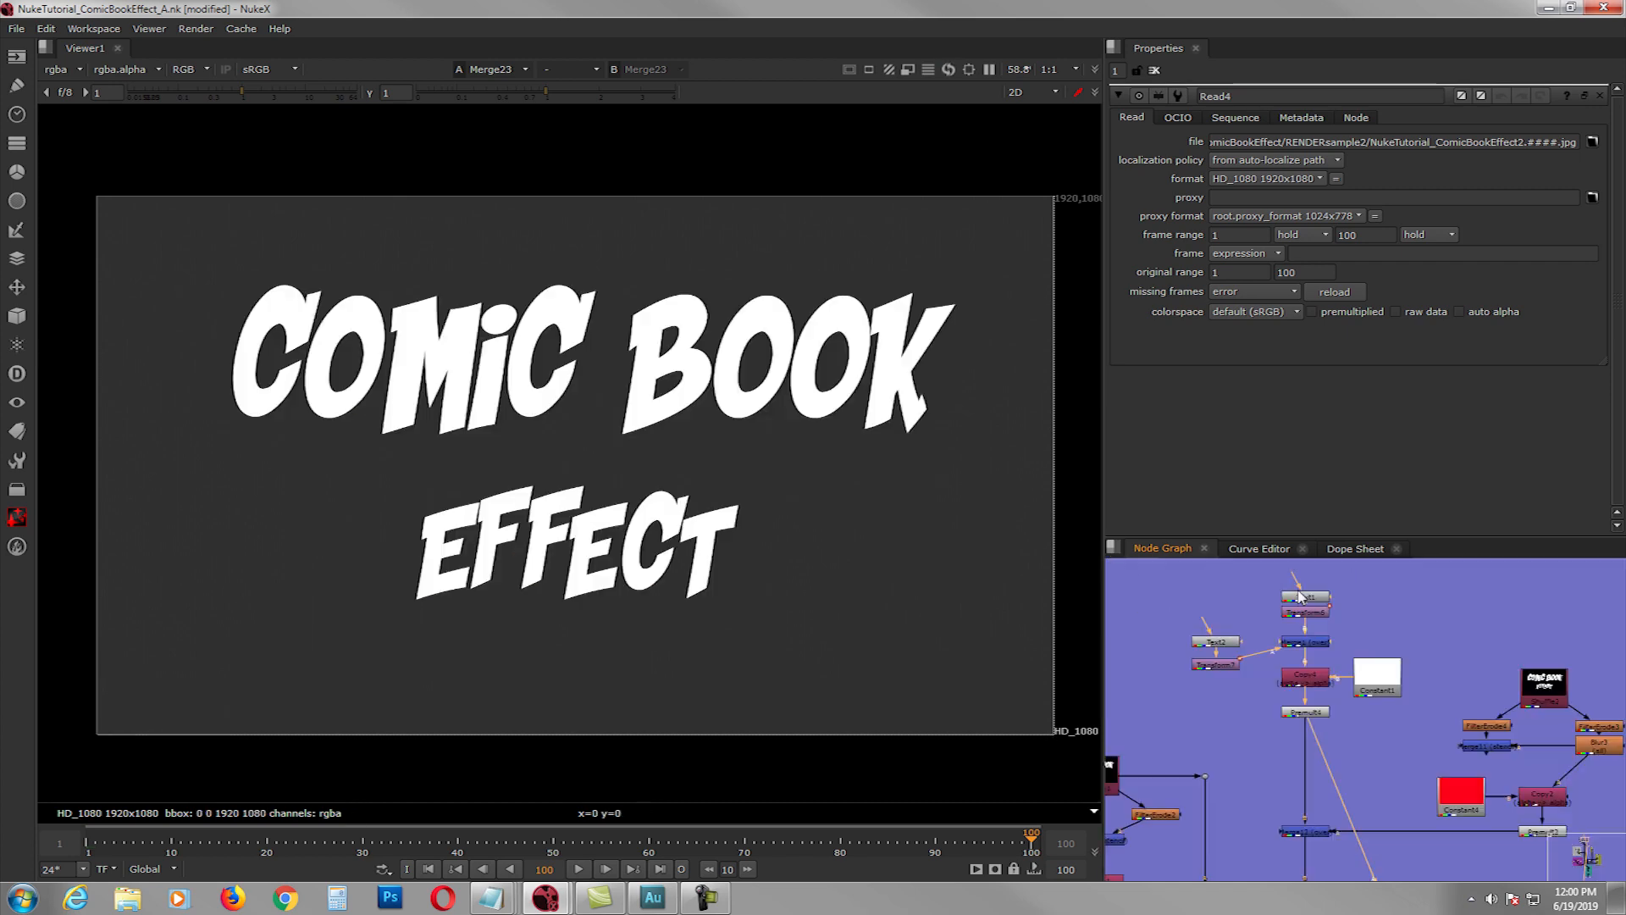
- Open the Text1 node's properties and examine its message, font family and font size settings
double_click(1303, 598)
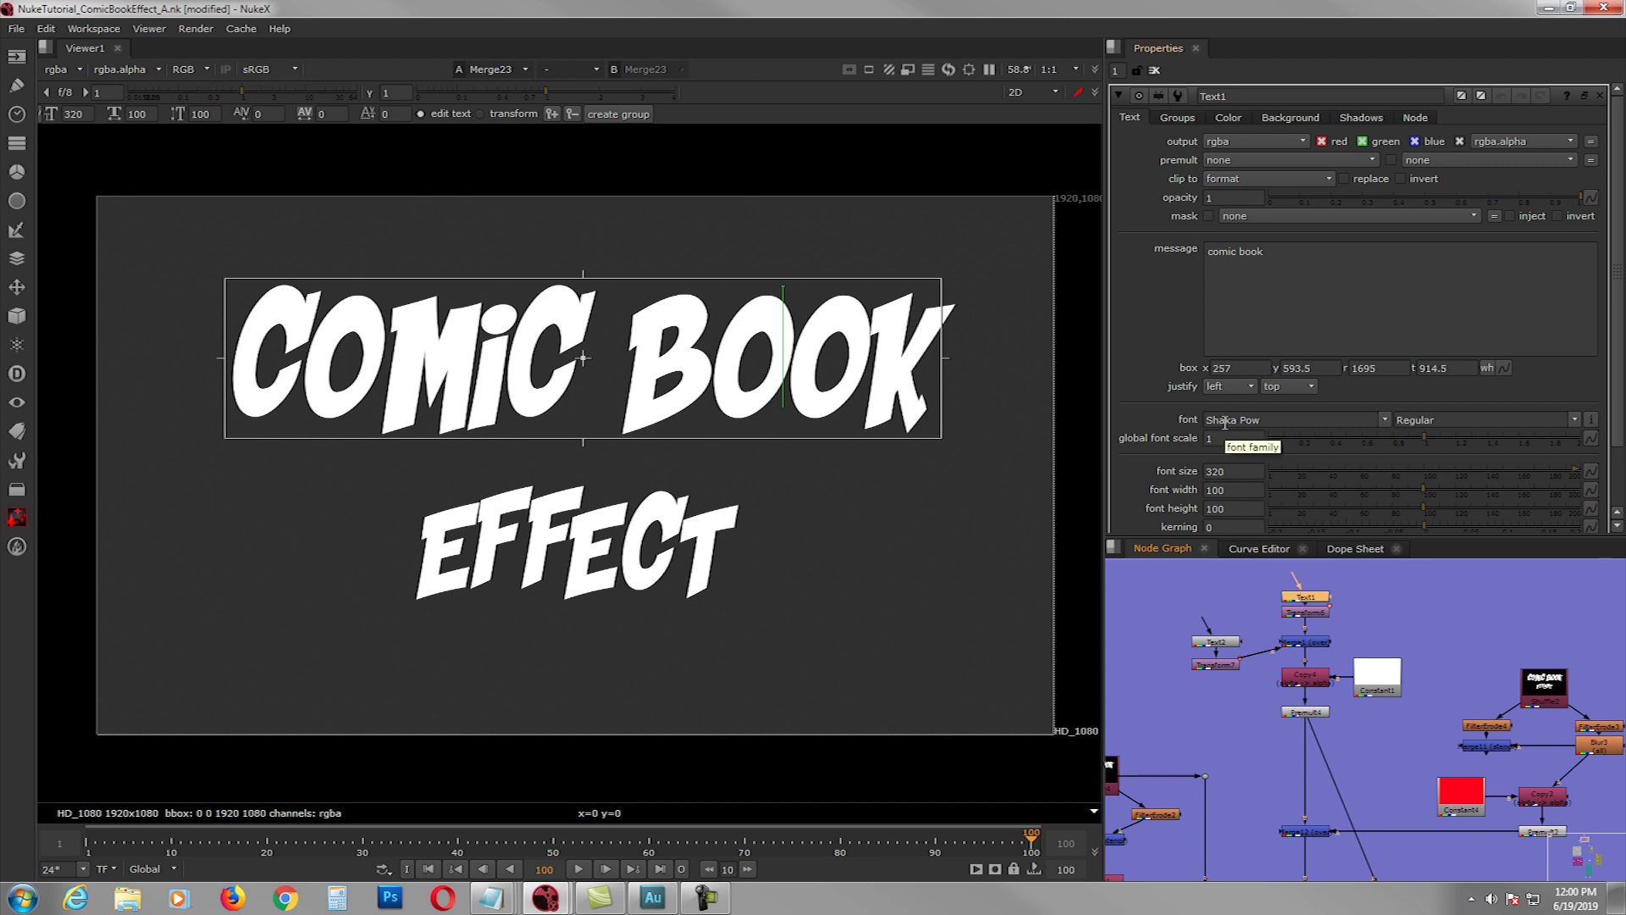
scroll(1223, 422, down, 2)
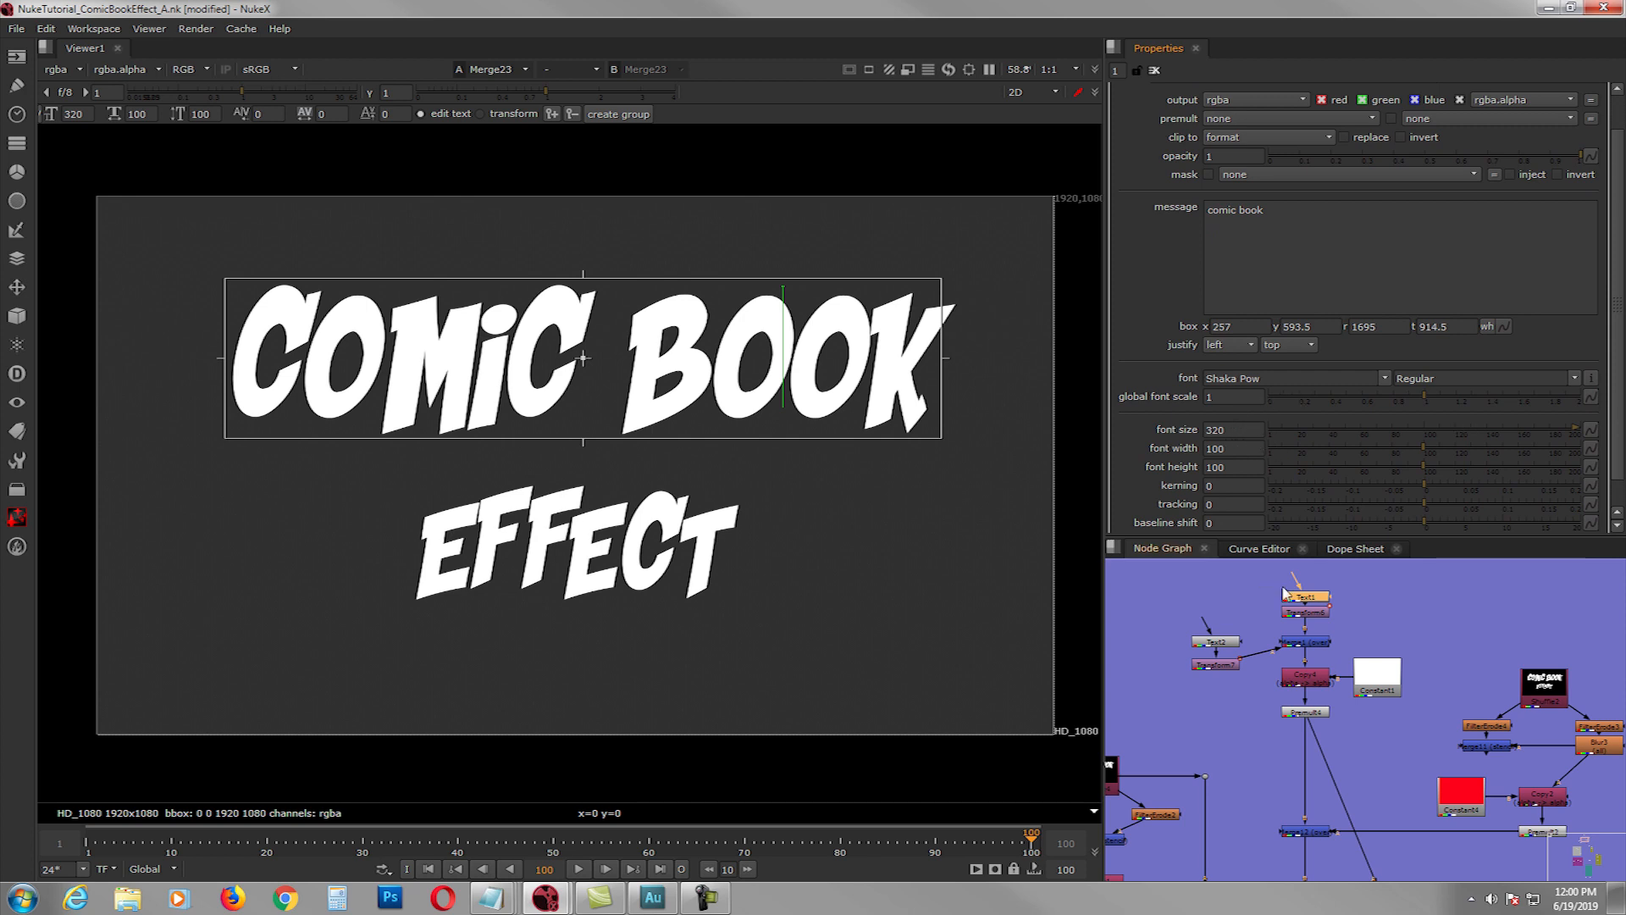
middle_drag(1008, 310, 921, 293)
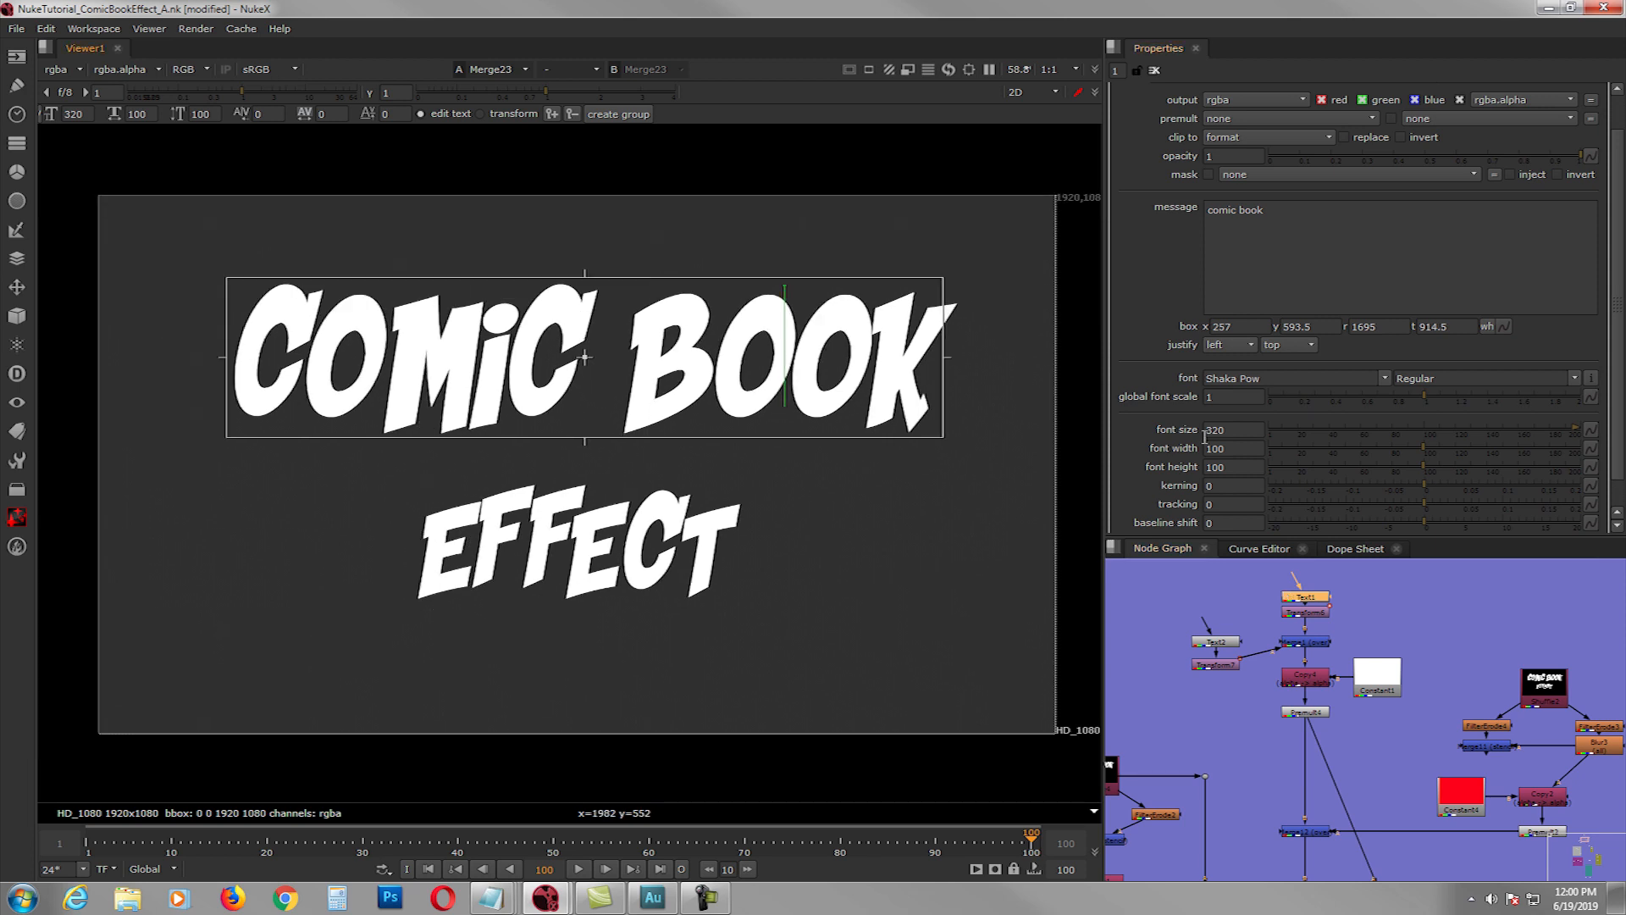
- Disable and re-enable Transform6 below Text1, then clear the node selection
click(1304, 612)
key(d)
key(d)
click(1337, 650)
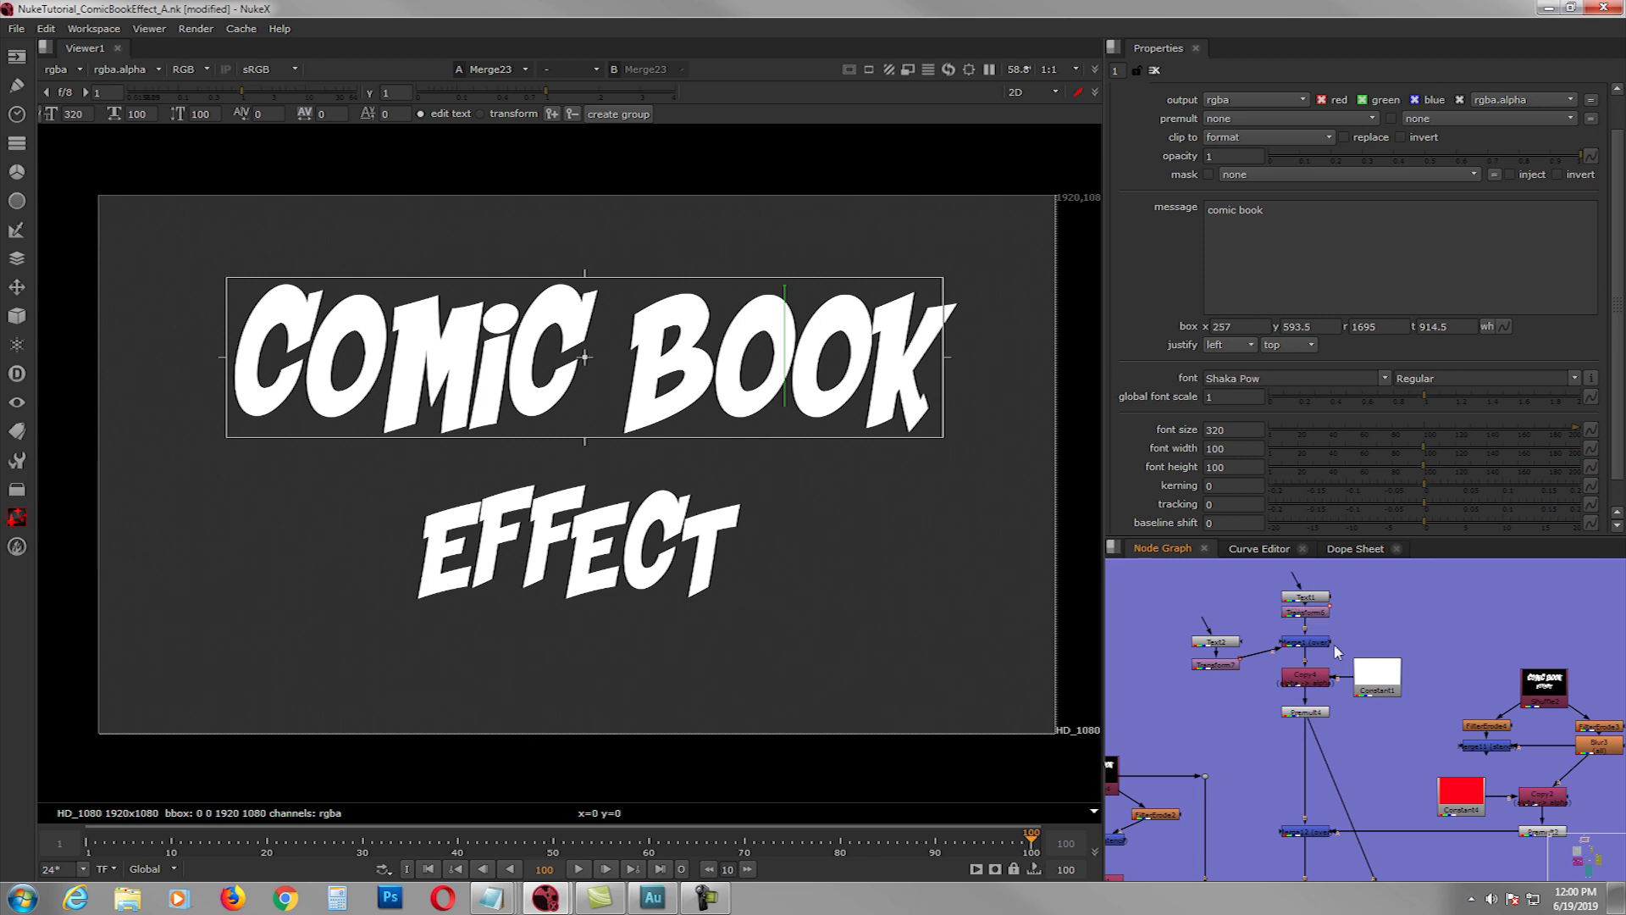
- Open the properties of the white Constant1 node and view the output of Merge1
double_click(1377, 675)
click(1318, 712)
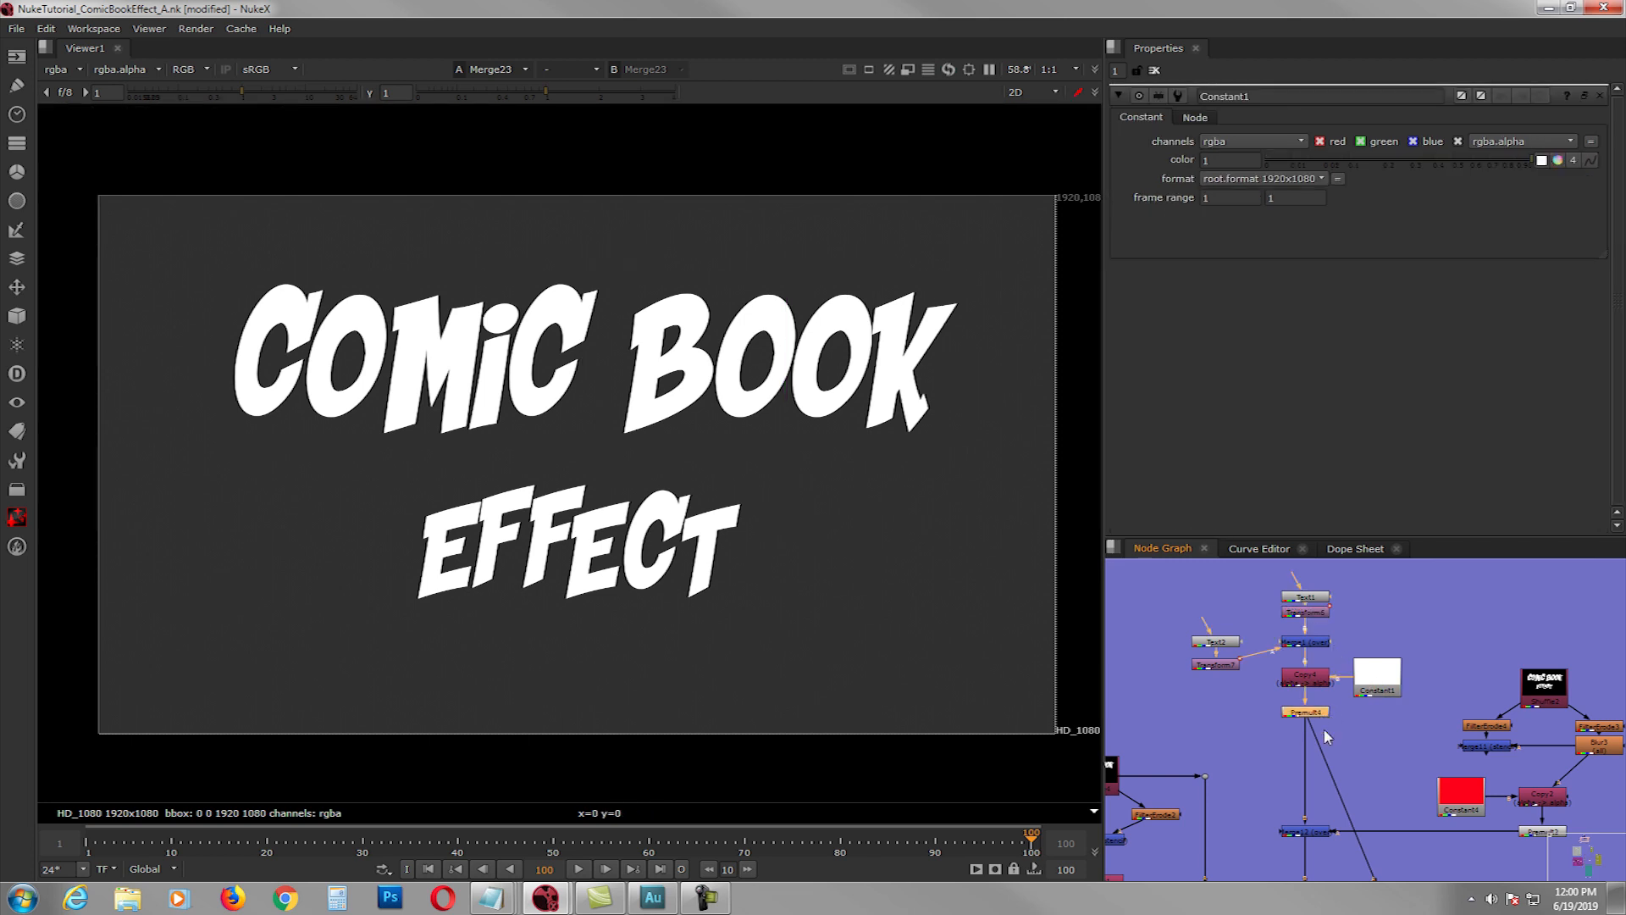
scroll(1326, 737, up, 2)
click(1324, 637)
key(1)
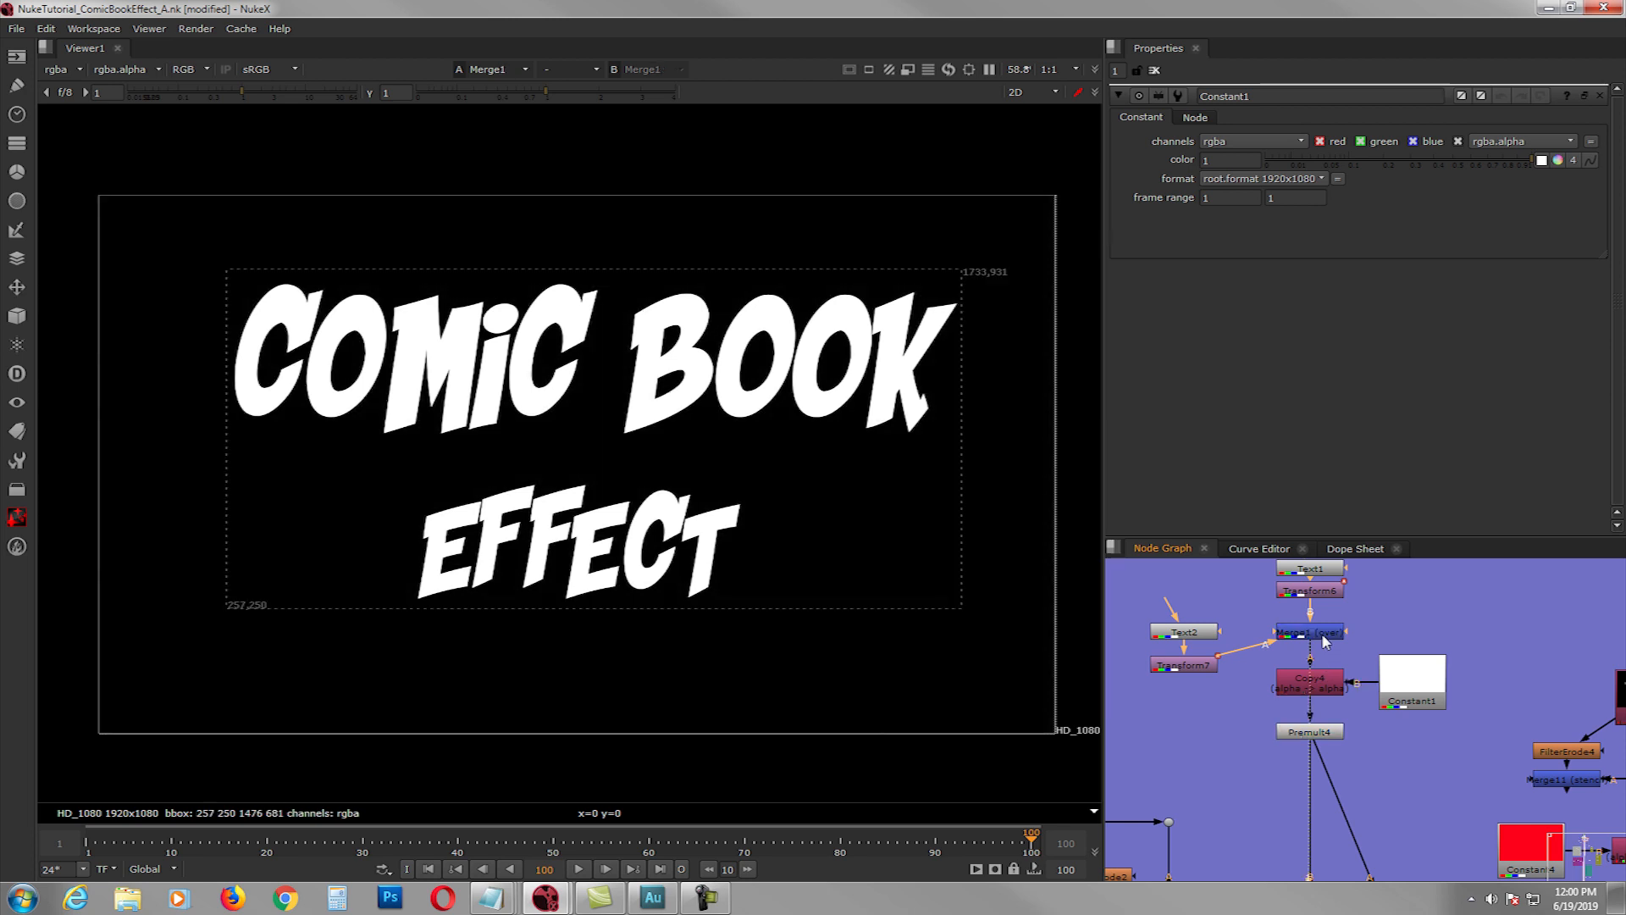
- Inspect the alpha channel of the merged title text and return the viewer to RGB
middle_drag(1323, 635, 1340, 689)
middle_drag(746, 502, 739, 513)
key(a)
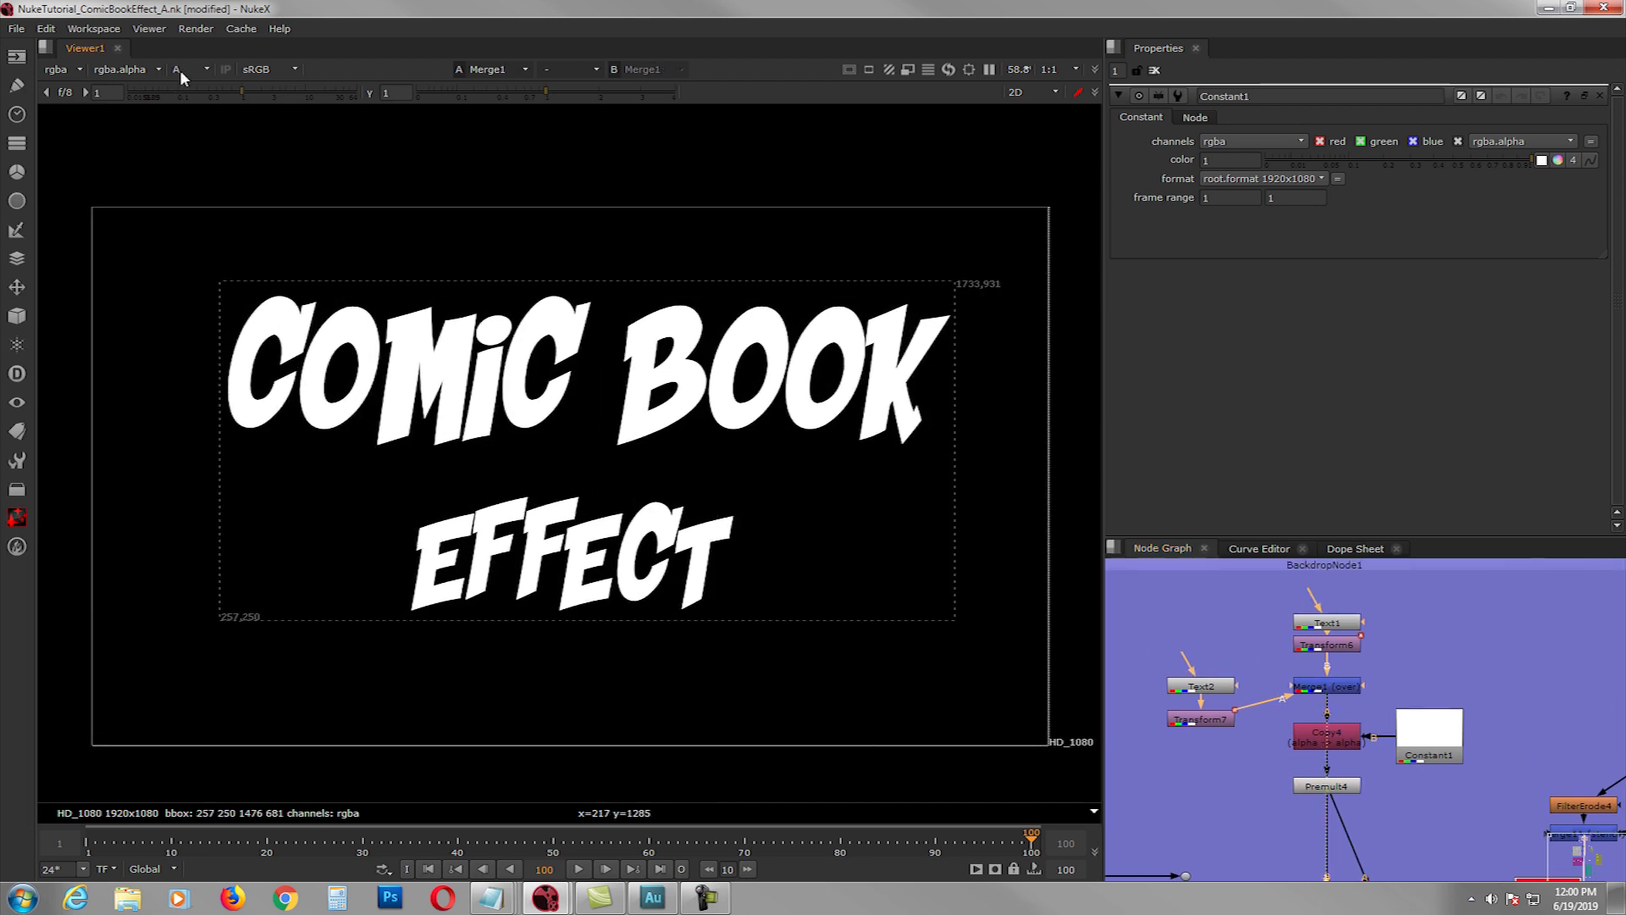
click(205, 69)
click(205, 67)
key(a)
- View the output of Premult4 below the Copy4 node
middle_drag(473, 382, 473, 386)
middle_drag(1321, 758, 1317, 724)
click(1340, 759)
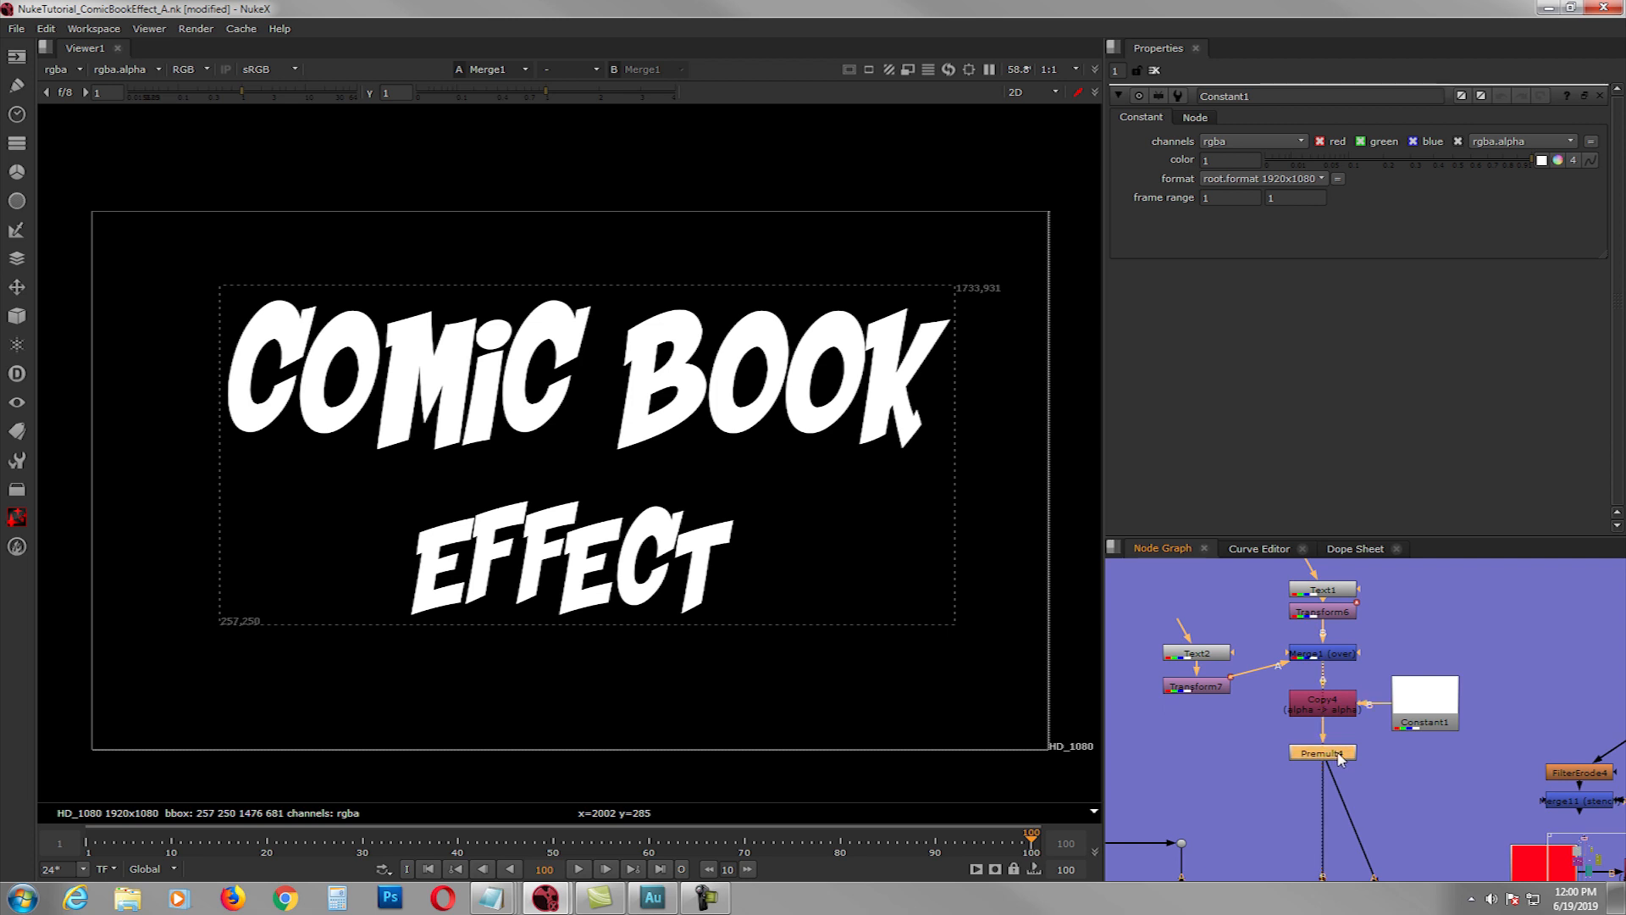
key(1)
scroll(1349, 769, down, 6)
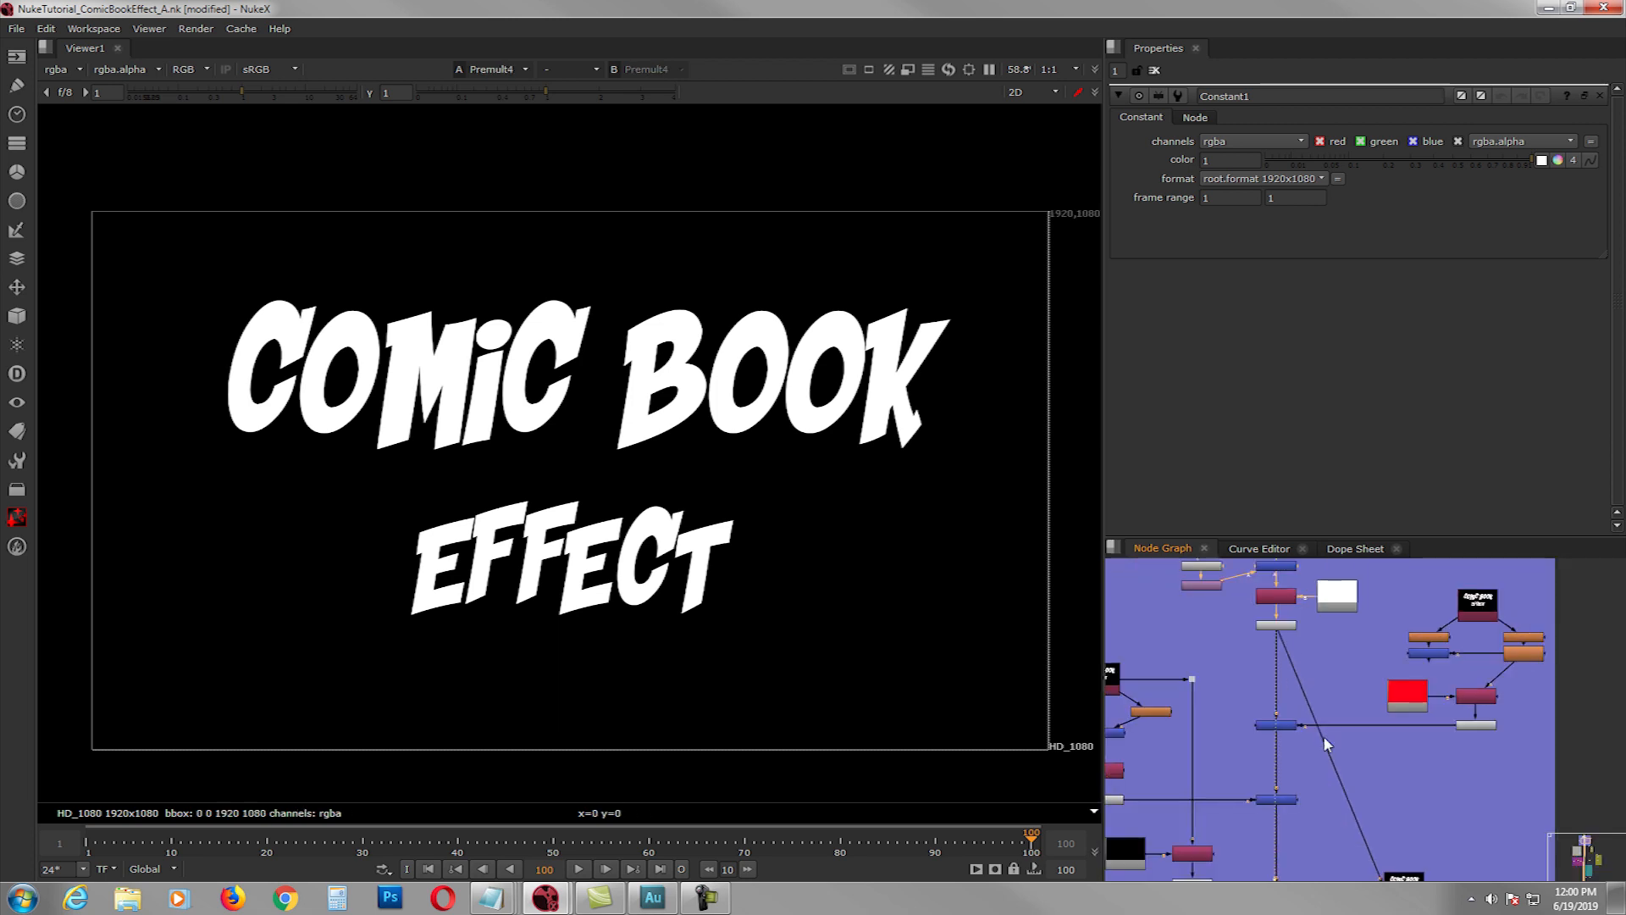
- View Merge23 and reconnect its upstream input to the merge that adds the red text fill
drag(1342, 838, 1341, 839)
key(1)
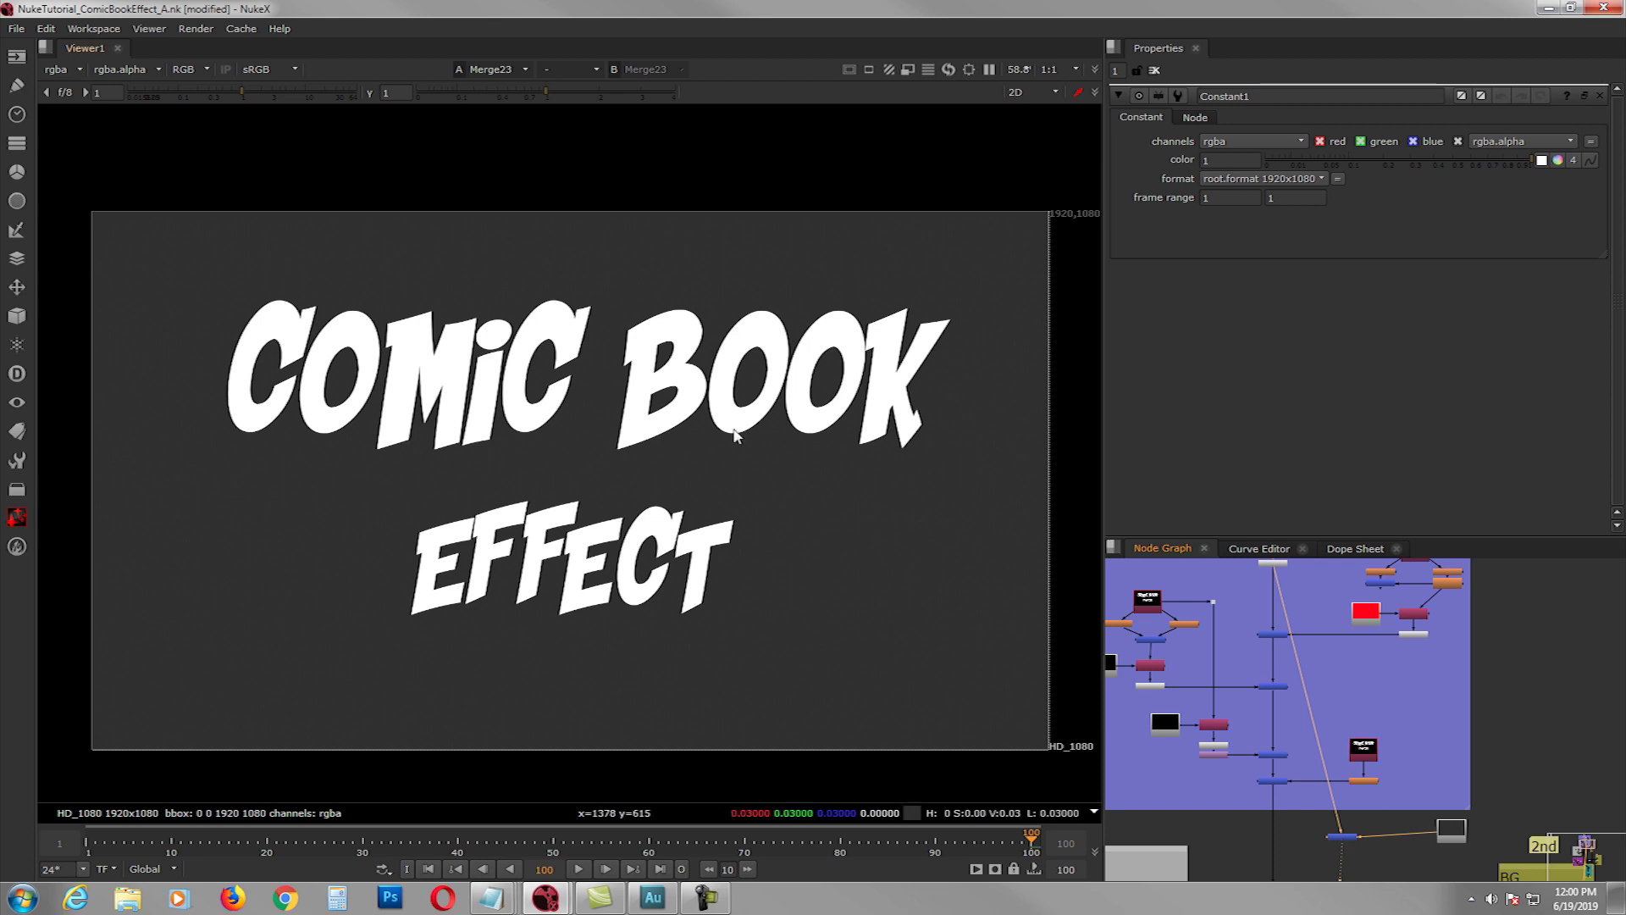
scroll(1307, 642, up, 4)
drag(1228, 625, 1257, 708)
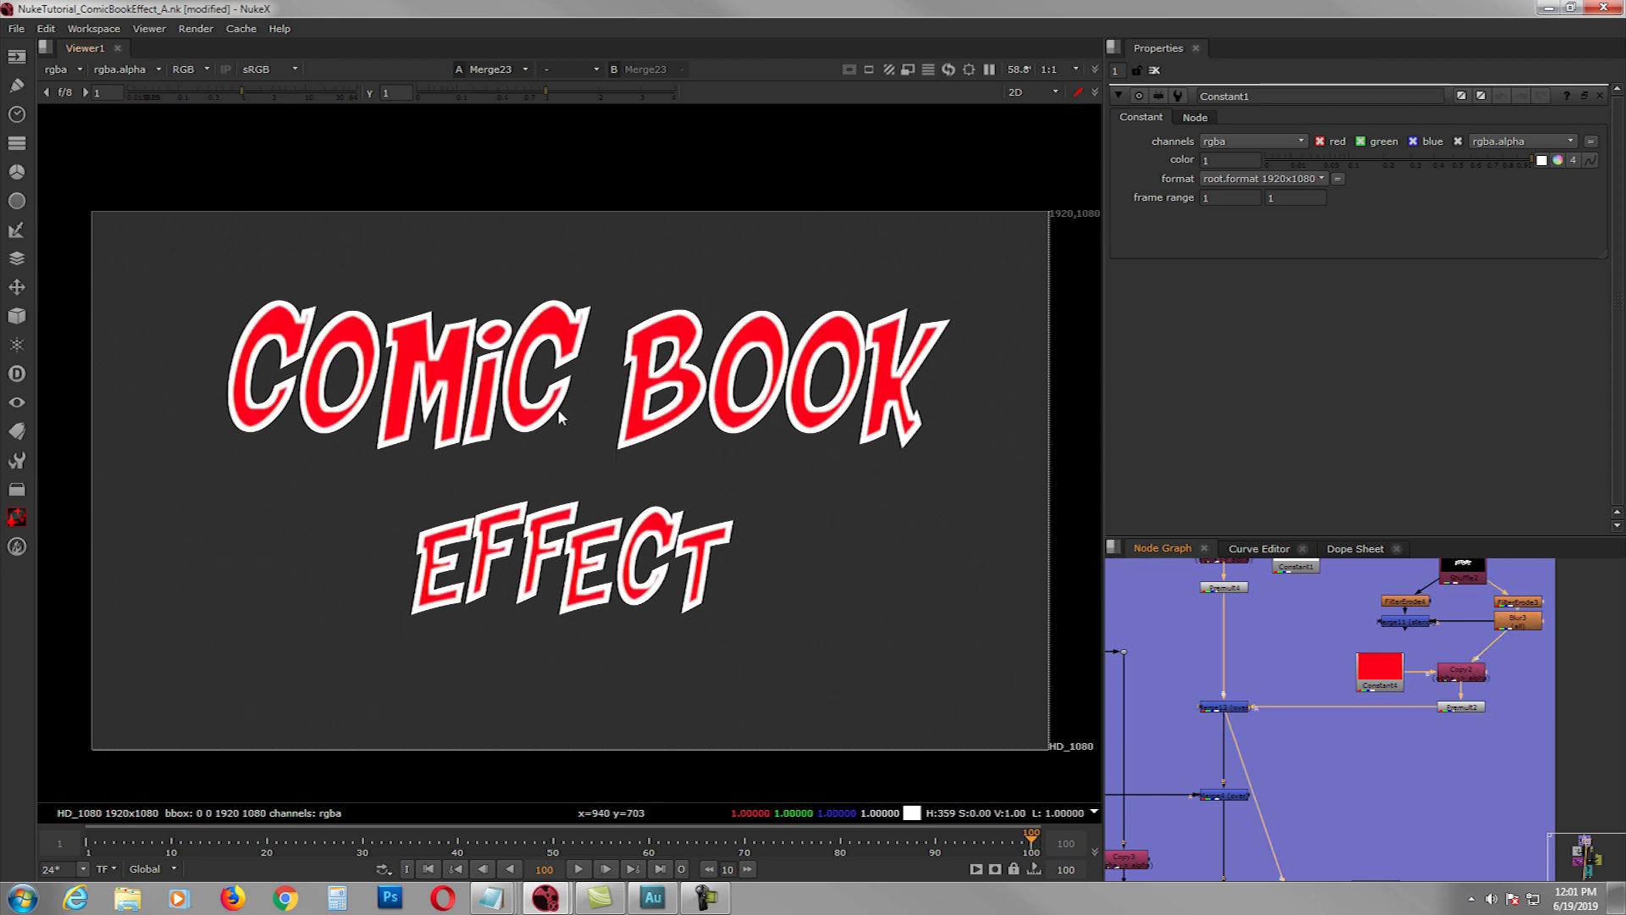
- View the output of Shuffle2, the source of the red fill branch
middle_drag(1425, 705, 1427, 818)
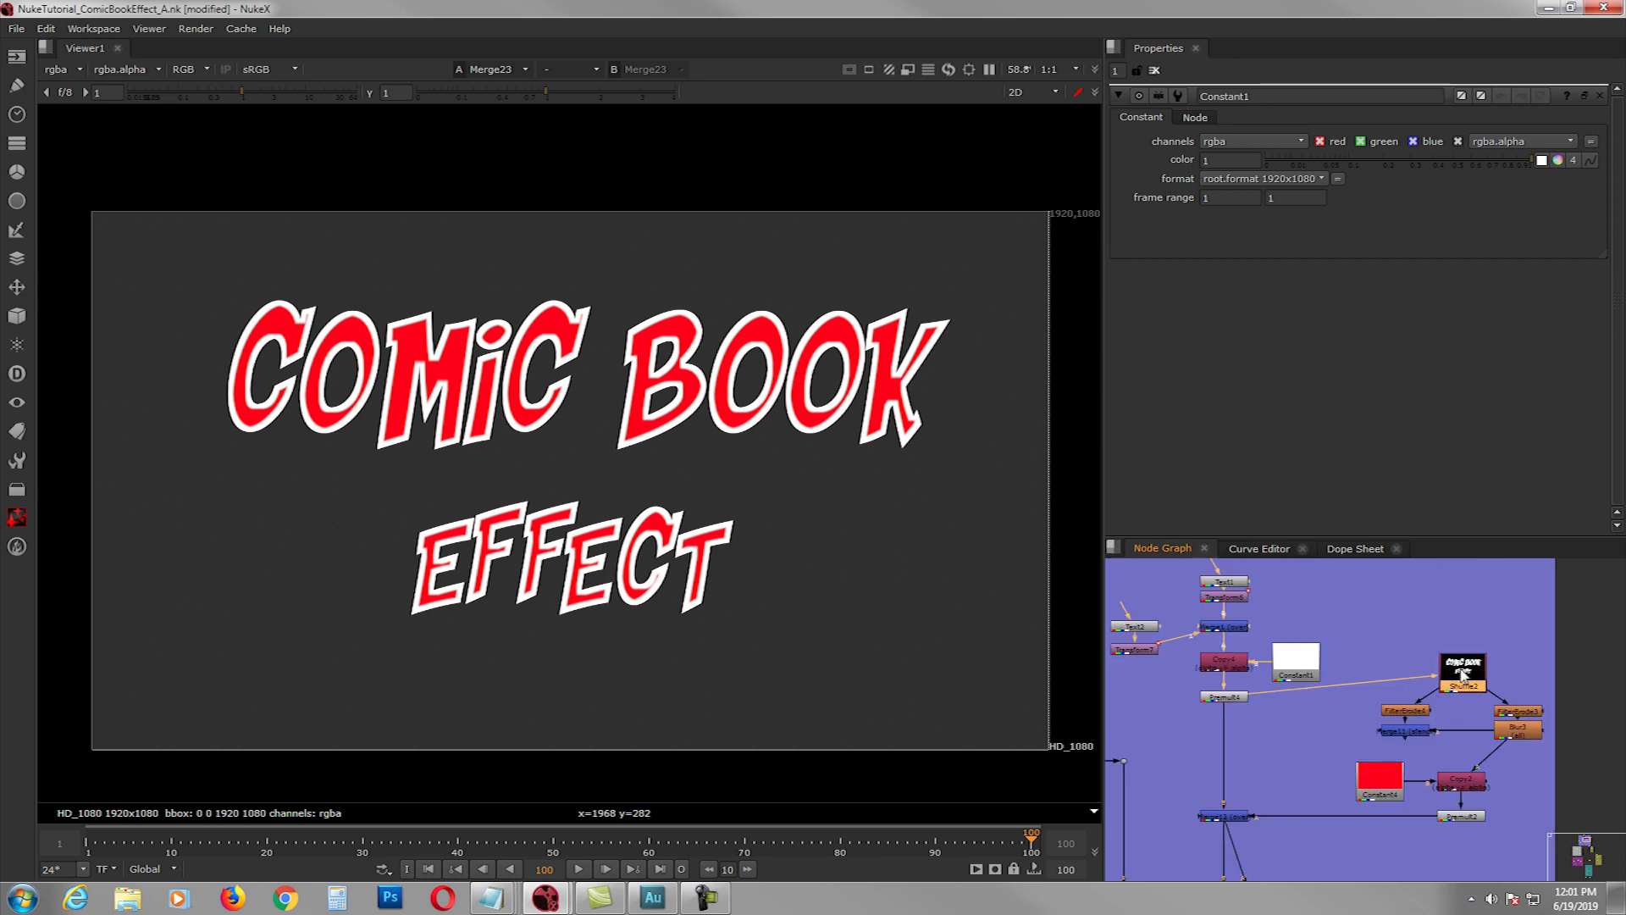
key(1)
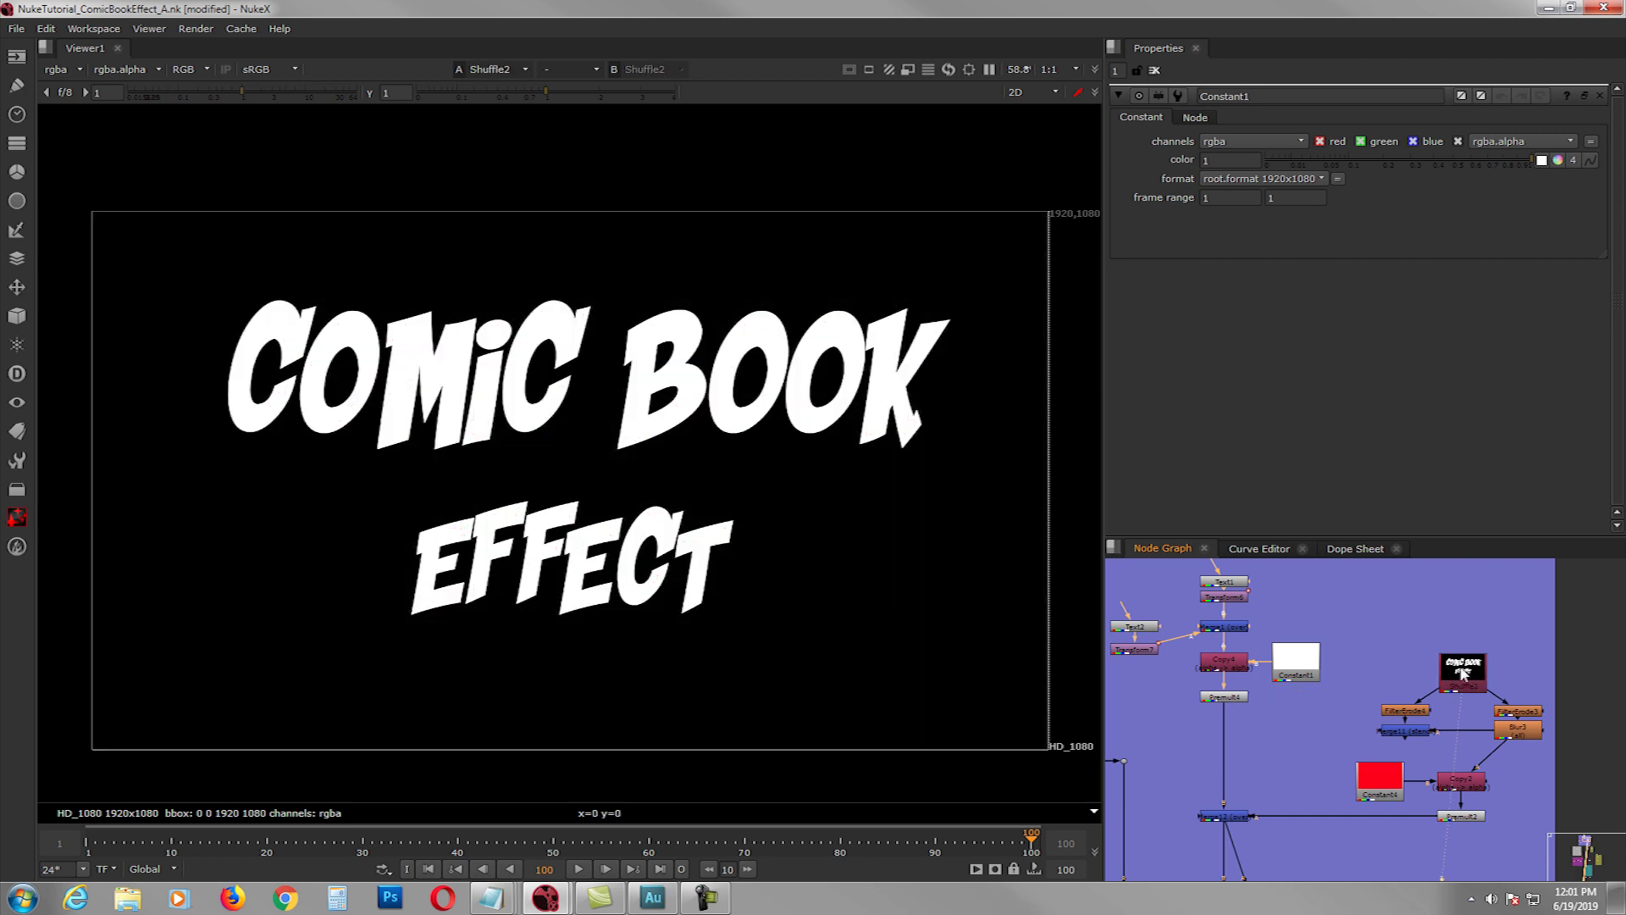
middle_drag(1455, 673, 1432, 679)
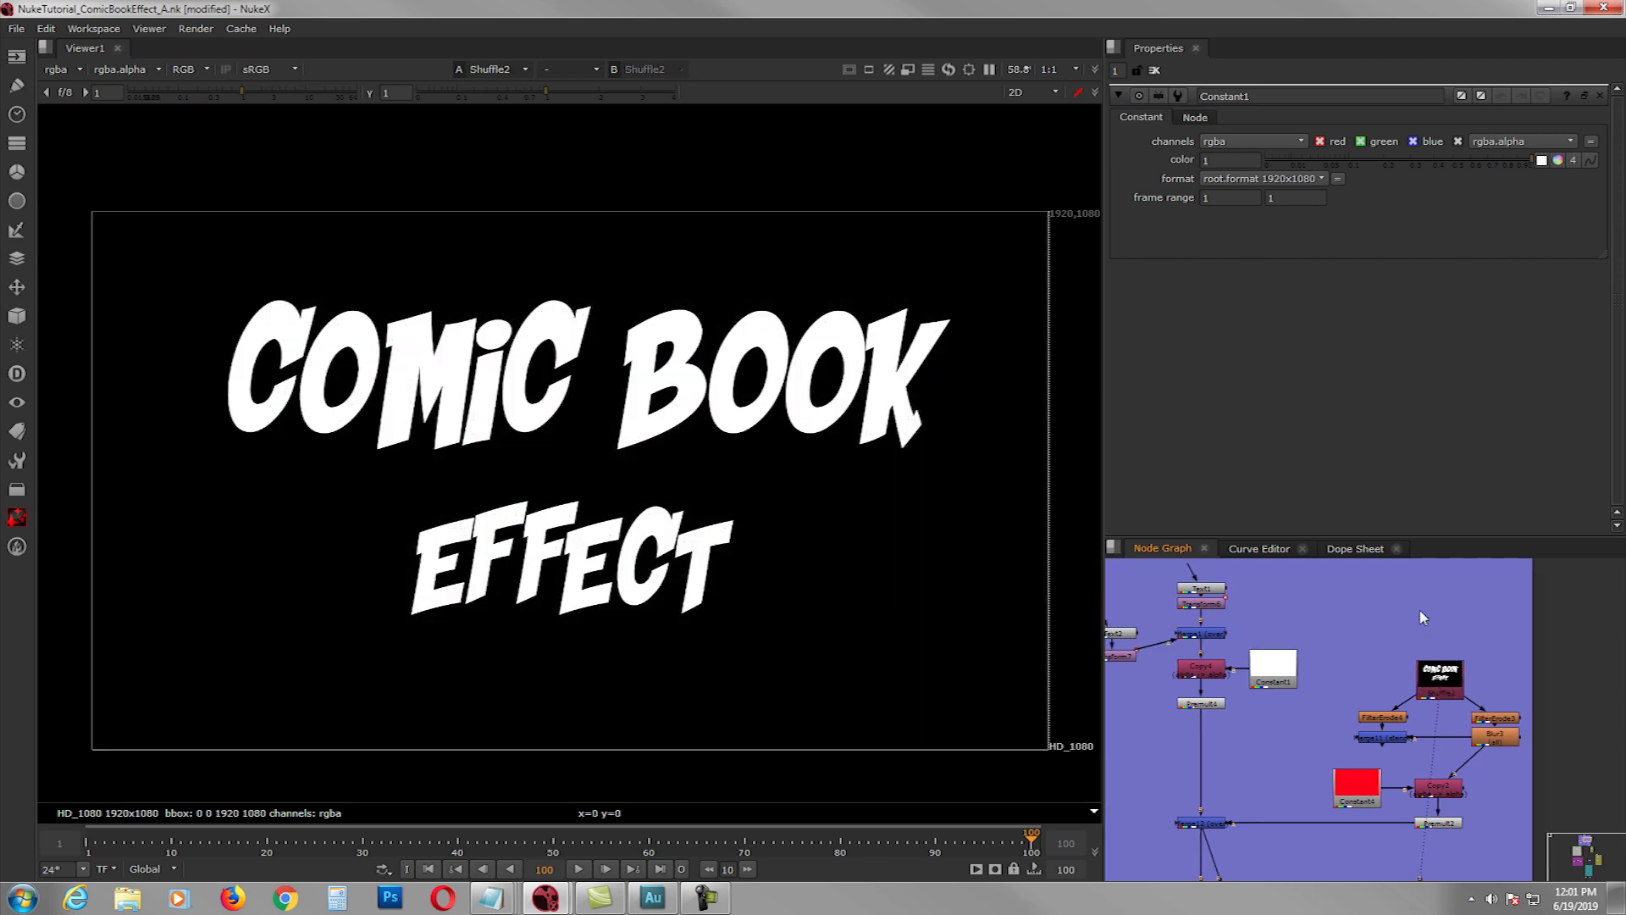
- Add a new Shuffle node above Shuffle2 and connect its input to Premult4
key(Tab)
text(shuffle)
key(Return)
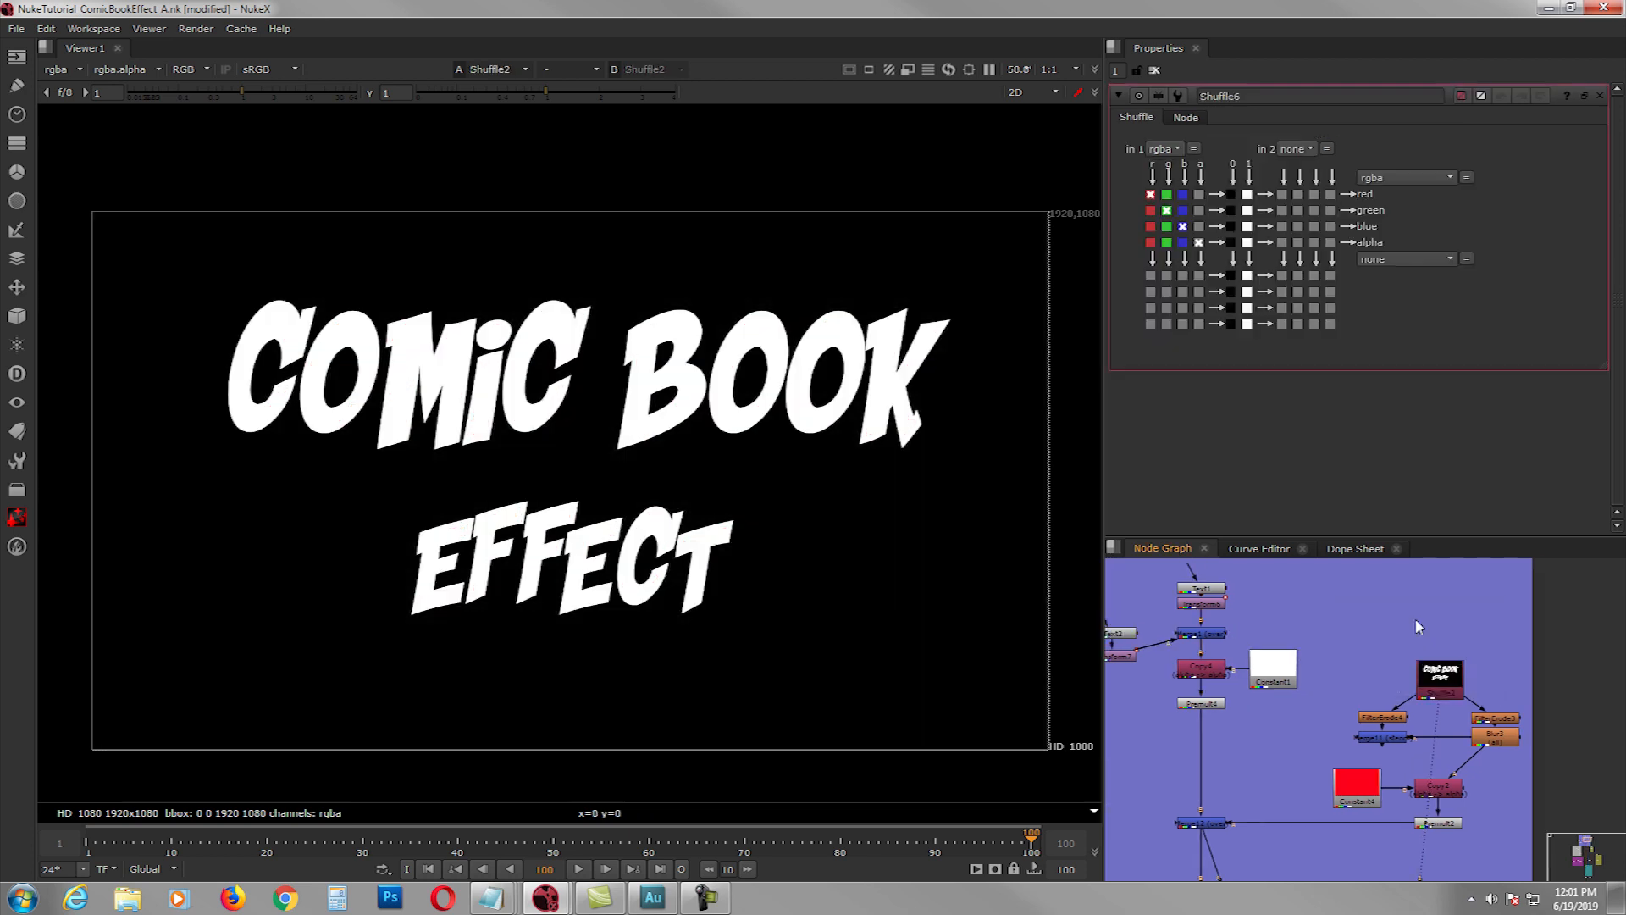
drag(1409, 592, 1212, 703)
drag(1431, 616, 1437, 619)
- Hide the new Shuffle node's input and turn on its postage stamp
click(1183, 116)
click(1195, 316)
click(1196, 334)
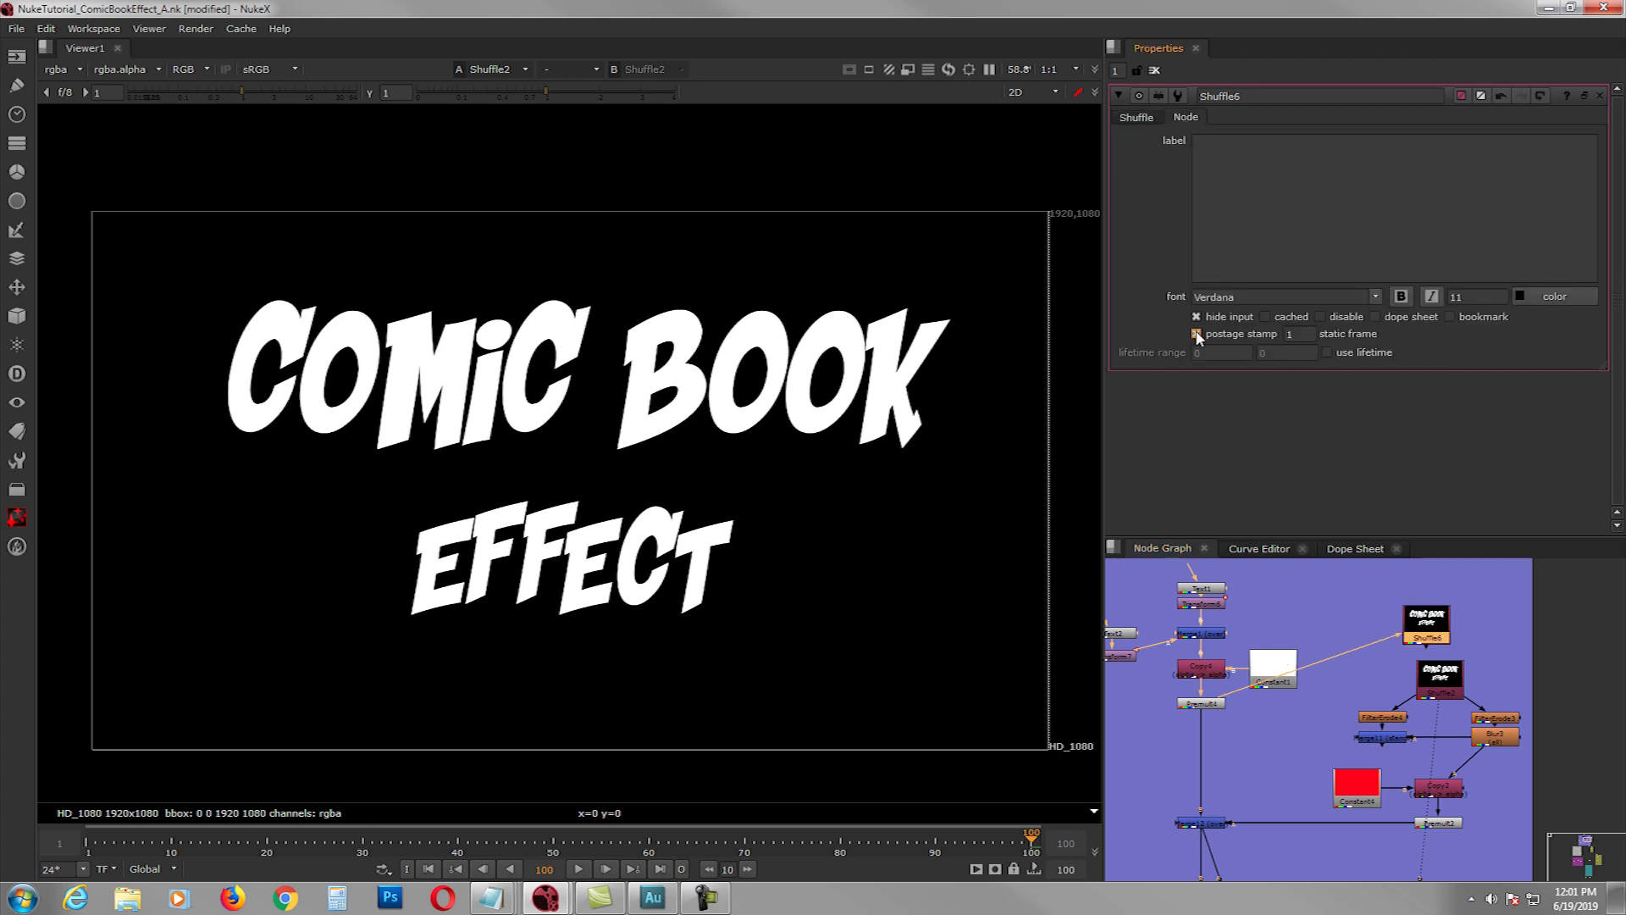
- Compare the new Shuffle node with Shuffle2, then delete the new one
click(1398, 648)
click(1428, 676)
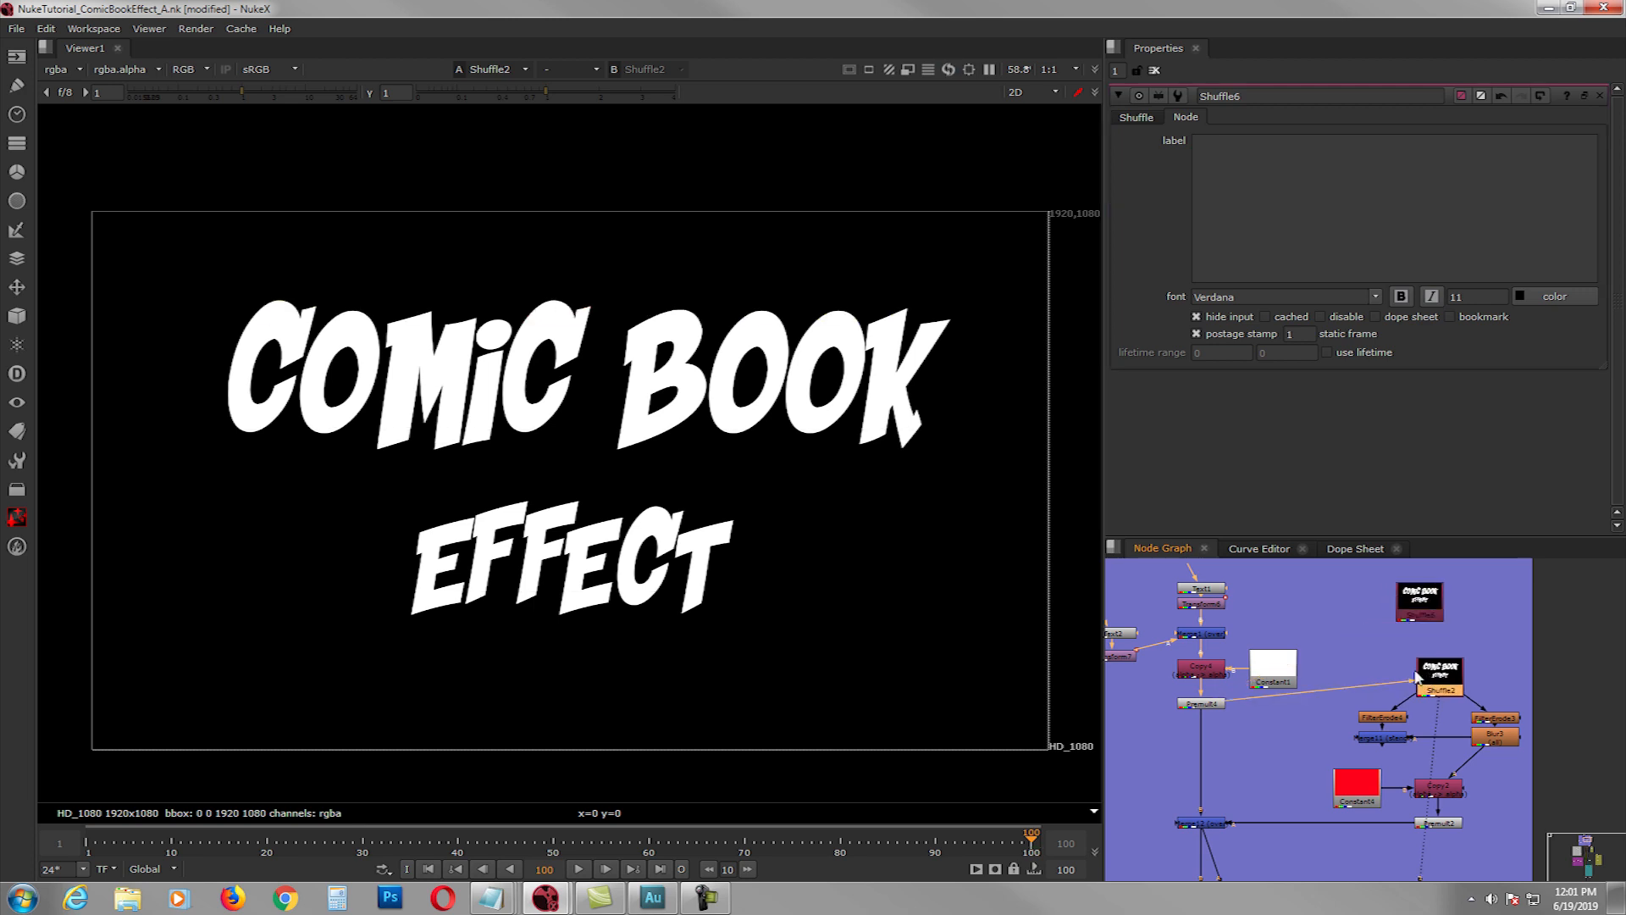
click(1419, 614)
key(Delete)
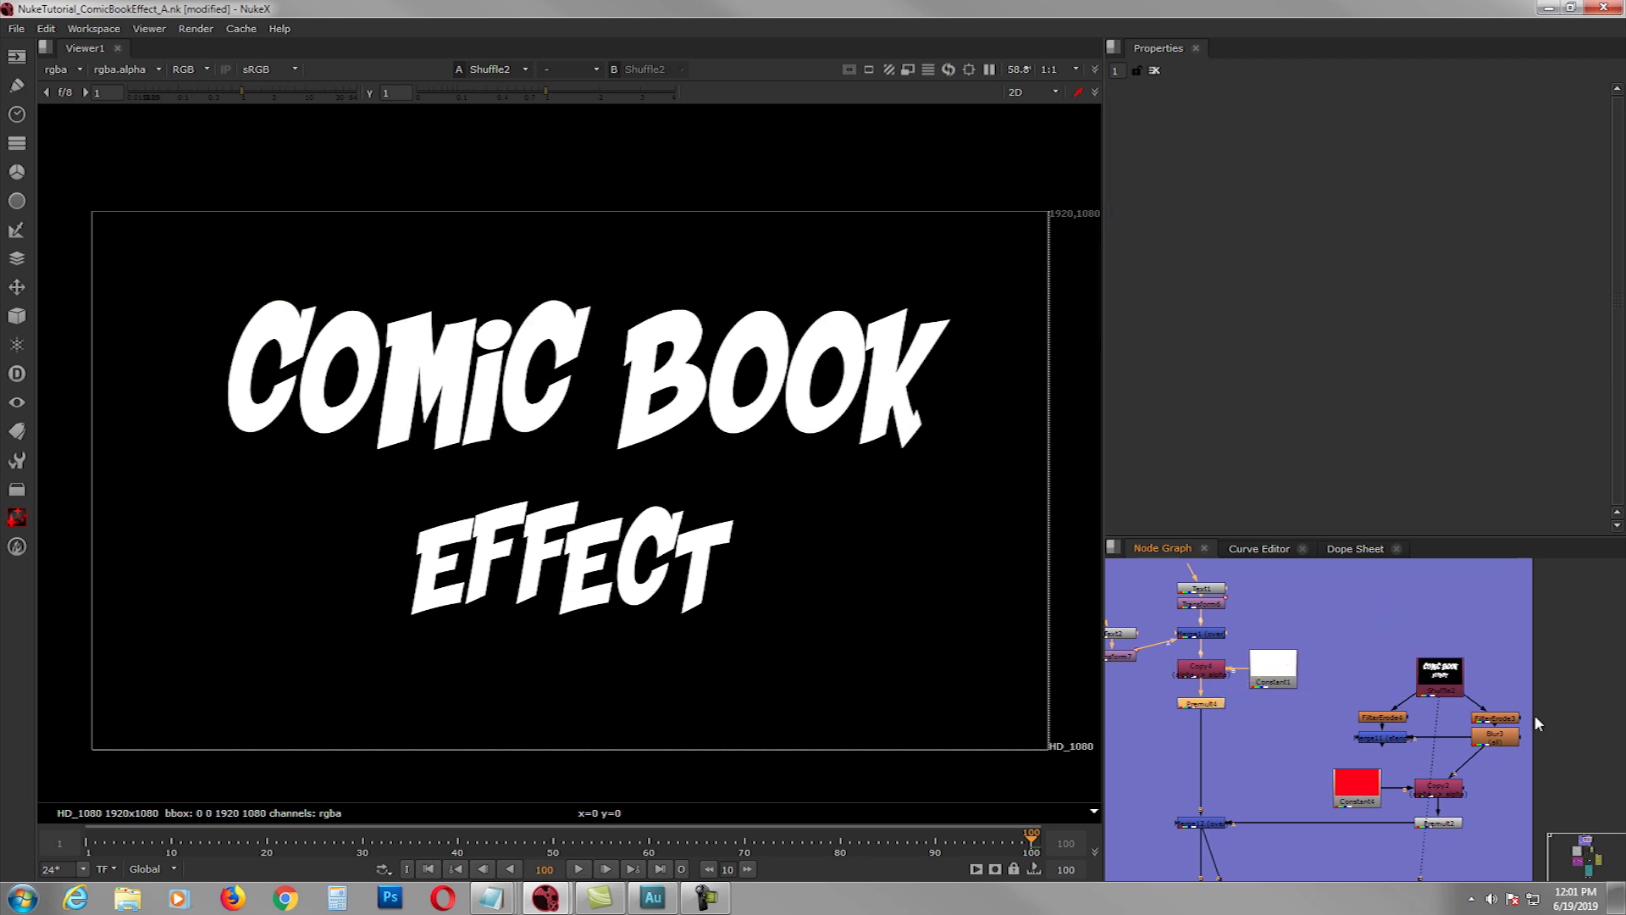
- View the output of FilterErode4 and open its properties to examine the erode size
scroll(1478, 736, up, 4)
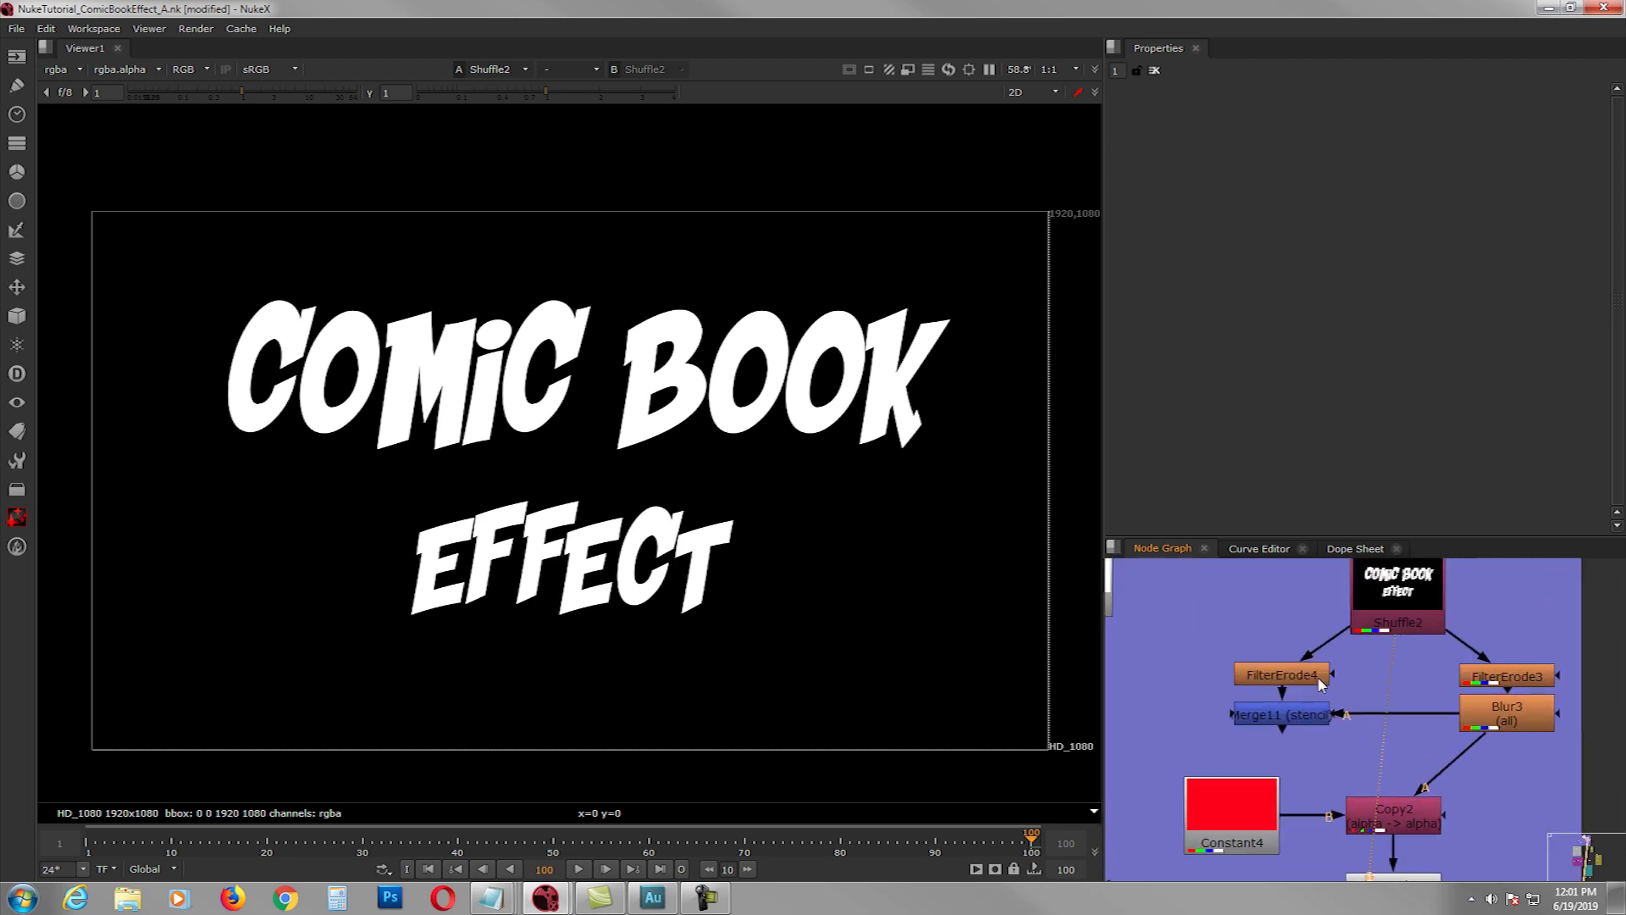
click(1304, 676)
key(1)
double_click(1304, 675)
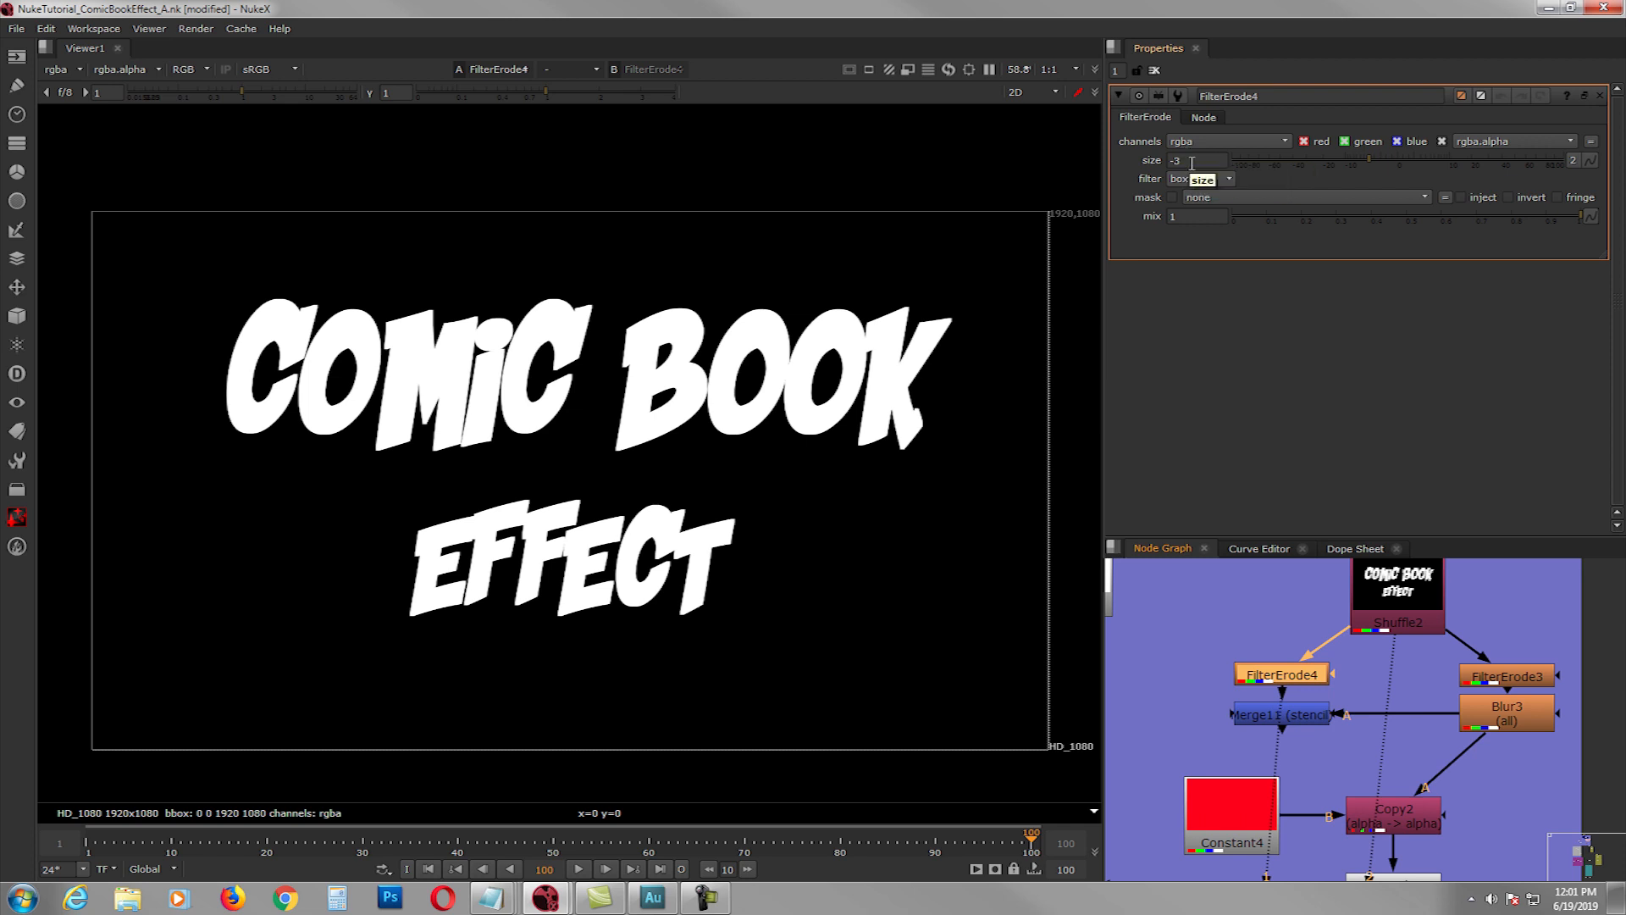
- View the output of FilterErode3 and open its properties to examine the erode size
middle_drag(1475, 682, 1472, 699)
click(1472, 700)
key(1)
double_click(1472, 700)
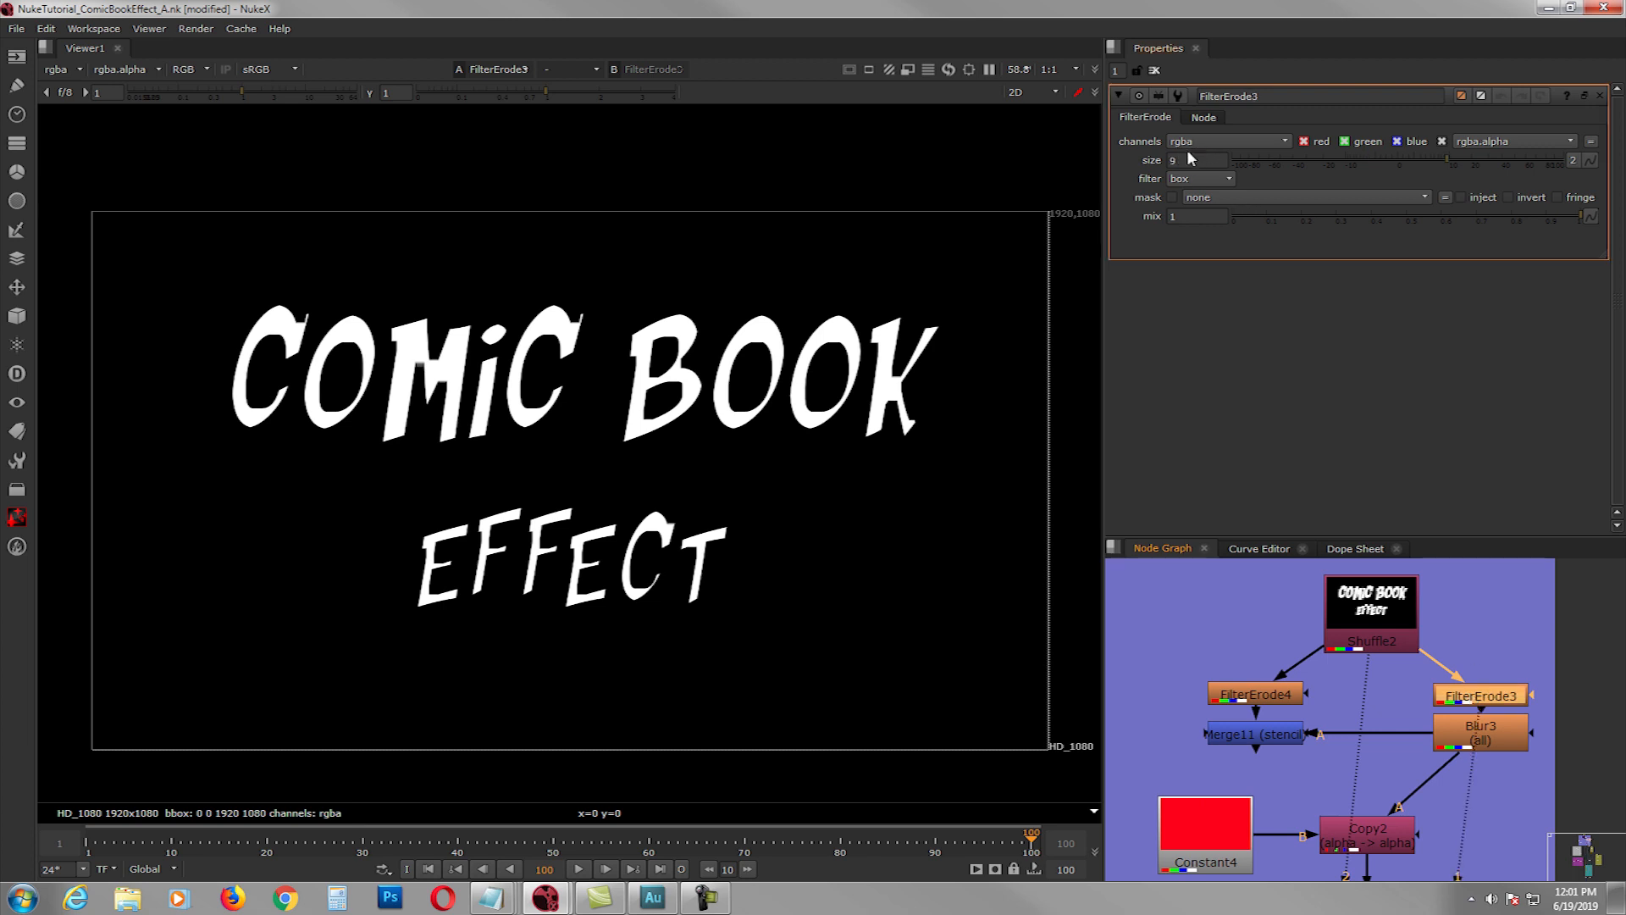
- Separate FilterErode4 and Merge11 from the FilterErode3 and Blur3 branch, with Merge11's A input connected to FilterErode4 instead of Blur3
middle_drag(1391, 659, 1390, 629)
click(1272, 715)
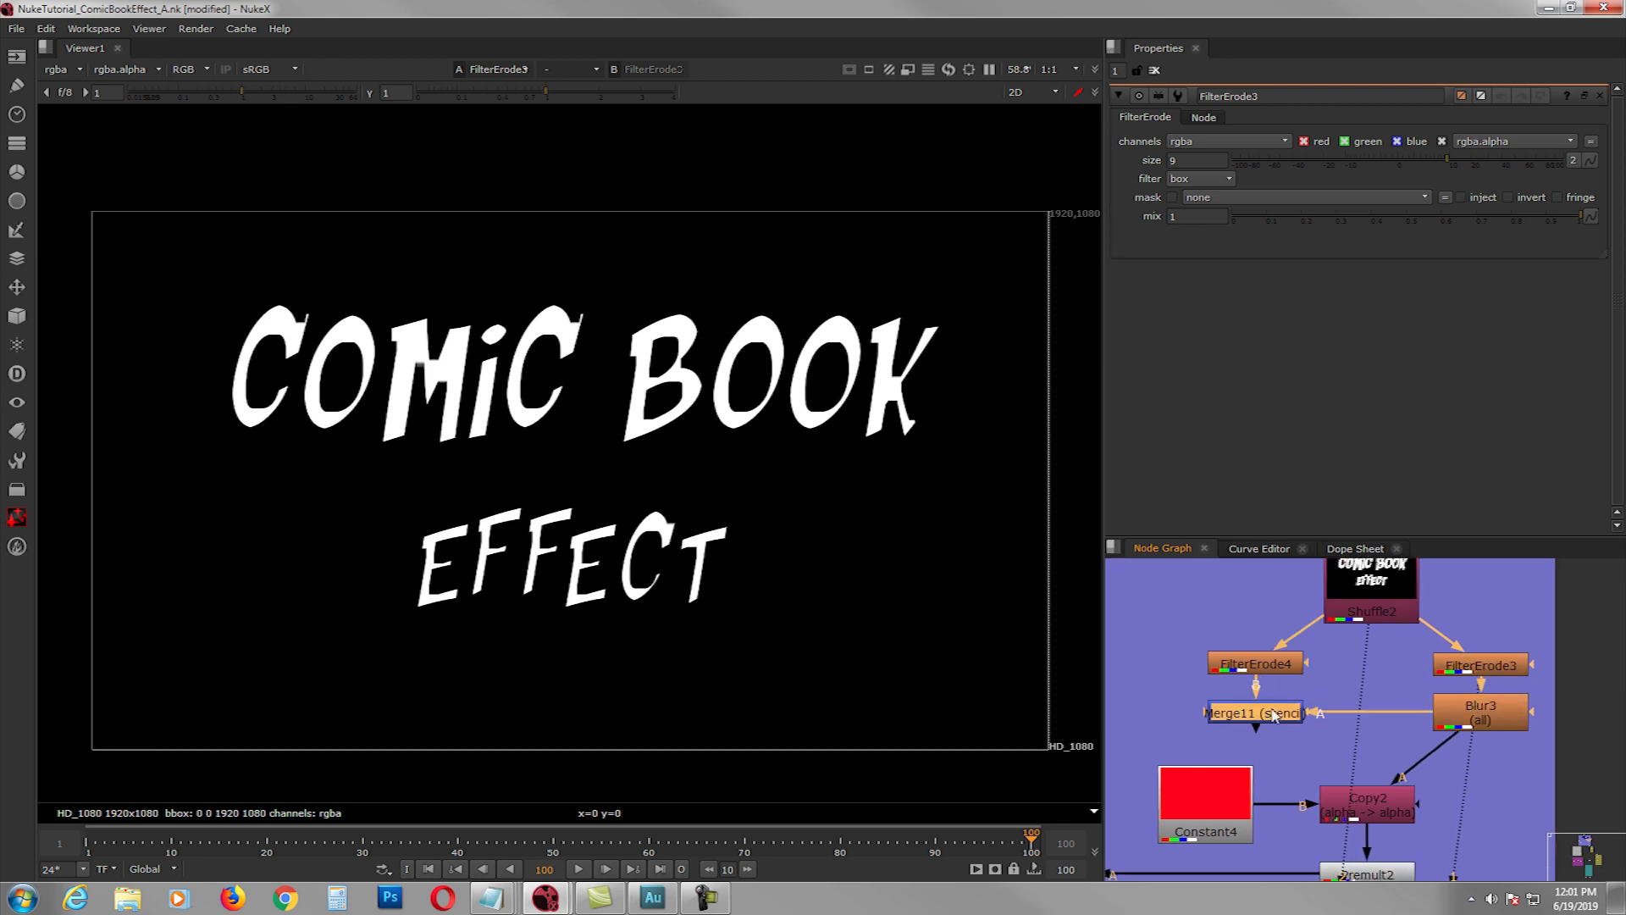
middle_drag(1338, 743, 1336, 712)
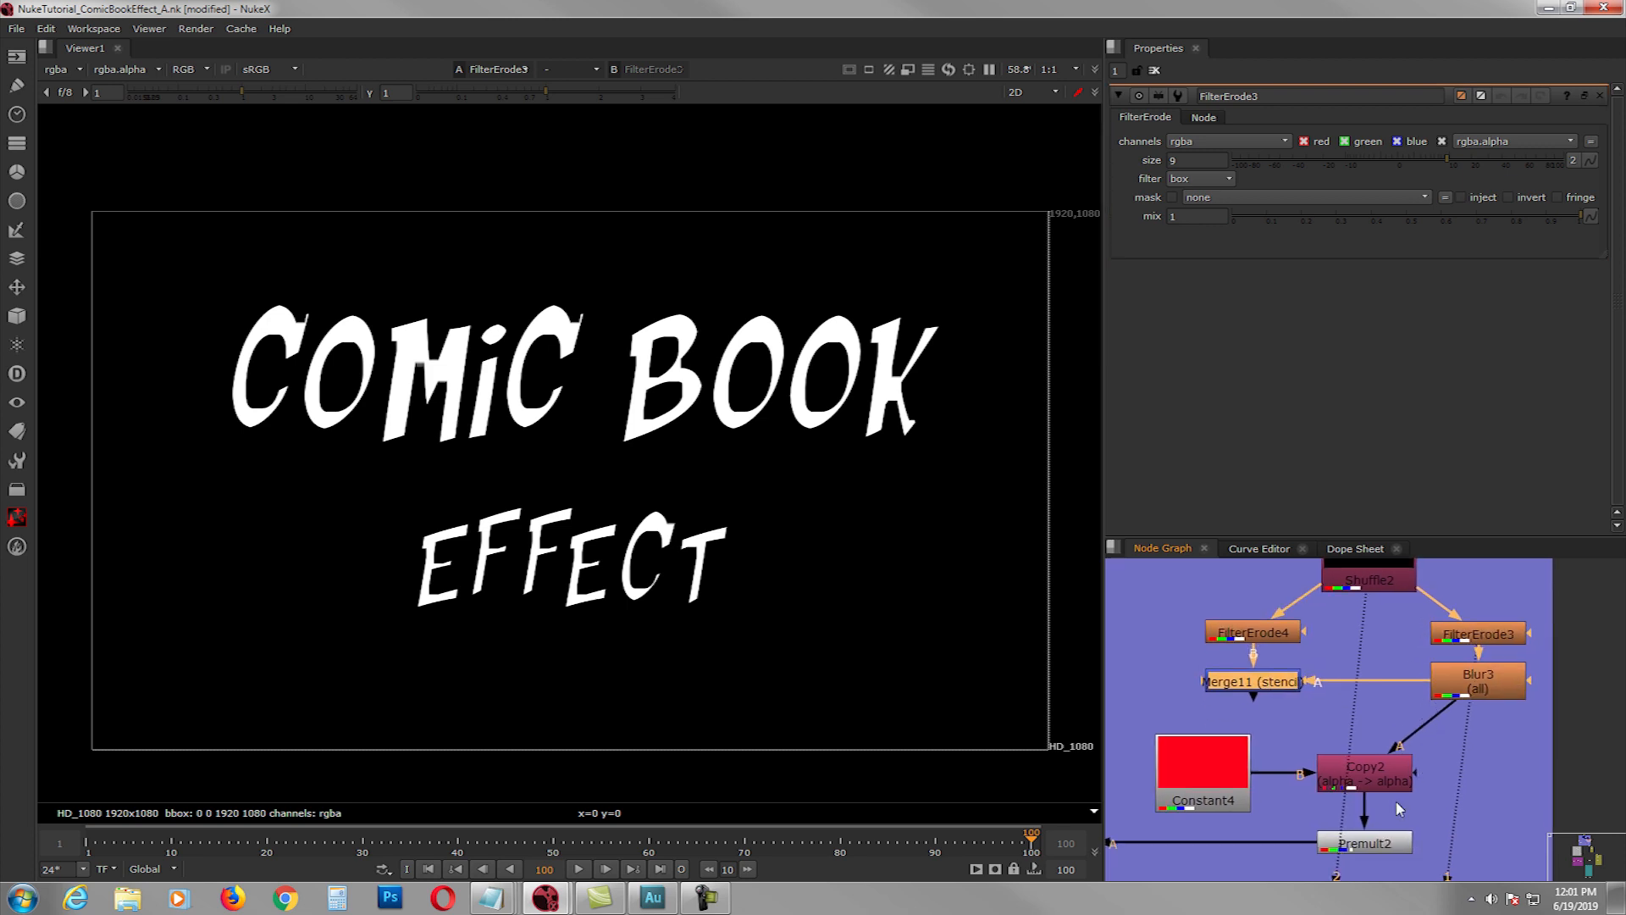
middle_drag(1307, 665, 1314, 704)
drag(1167, 626, 1330, 755)
drag(1277, 720, 1251, 713)
drag(1584, 650, 1225, 623)
drag(1420, 607, 1439, 609)
- View the output of FilterErode3, then of Blur3, and examine the Blur3 settings
key(1)
click(1428, 675)
key(1)
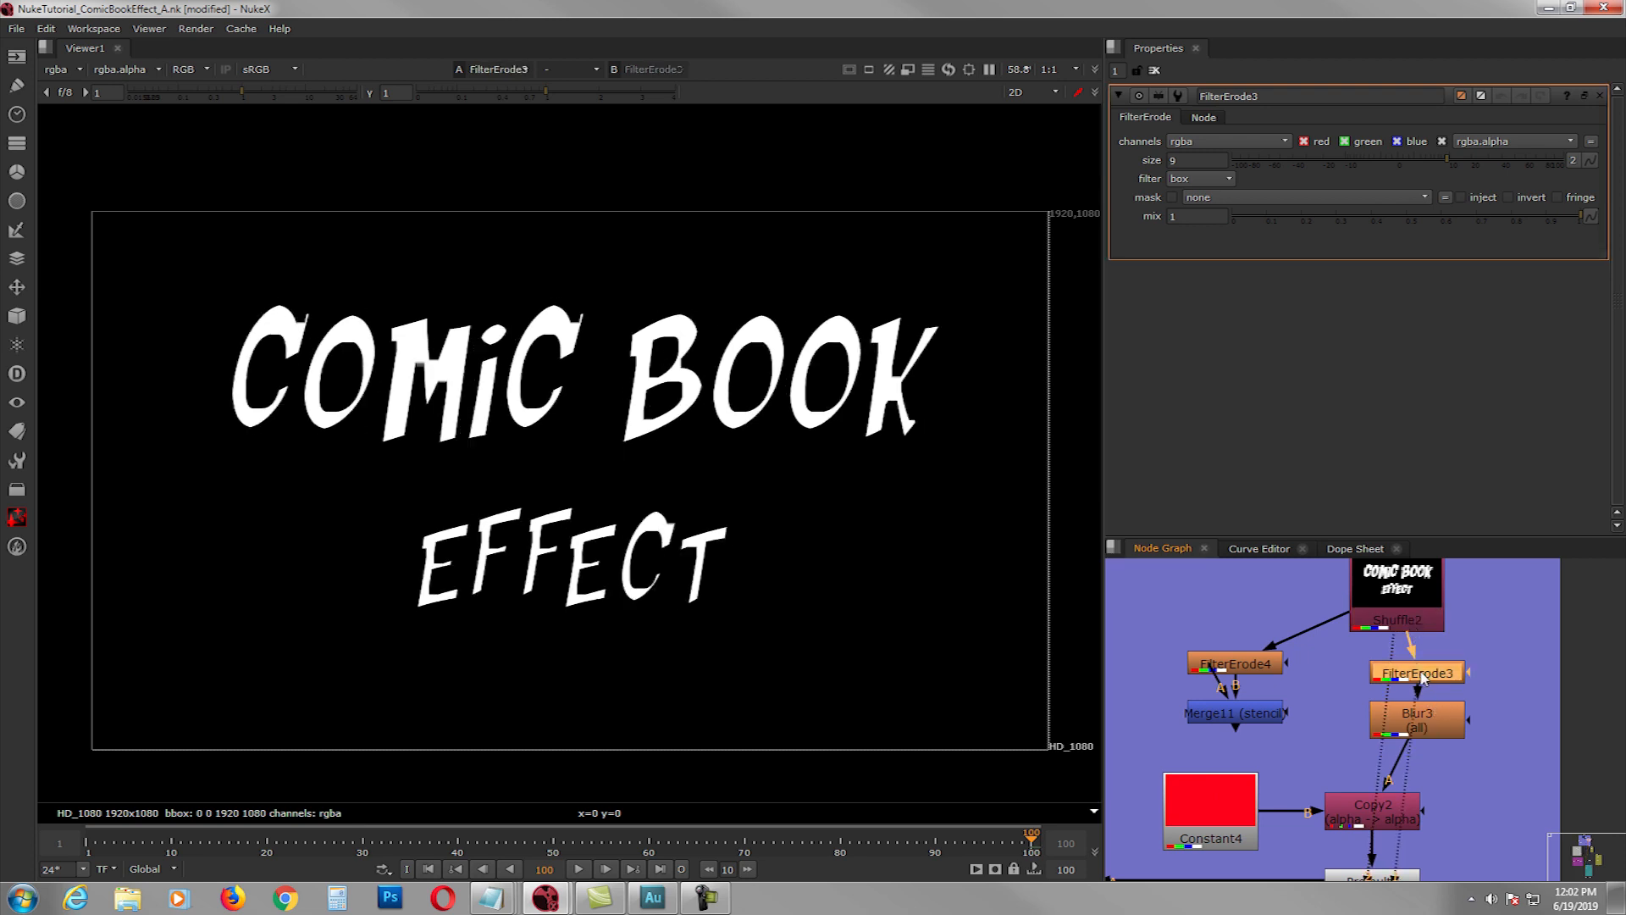
click(1433, 727)
key(1)
middle_drag(1413, 767, 1425, 697)
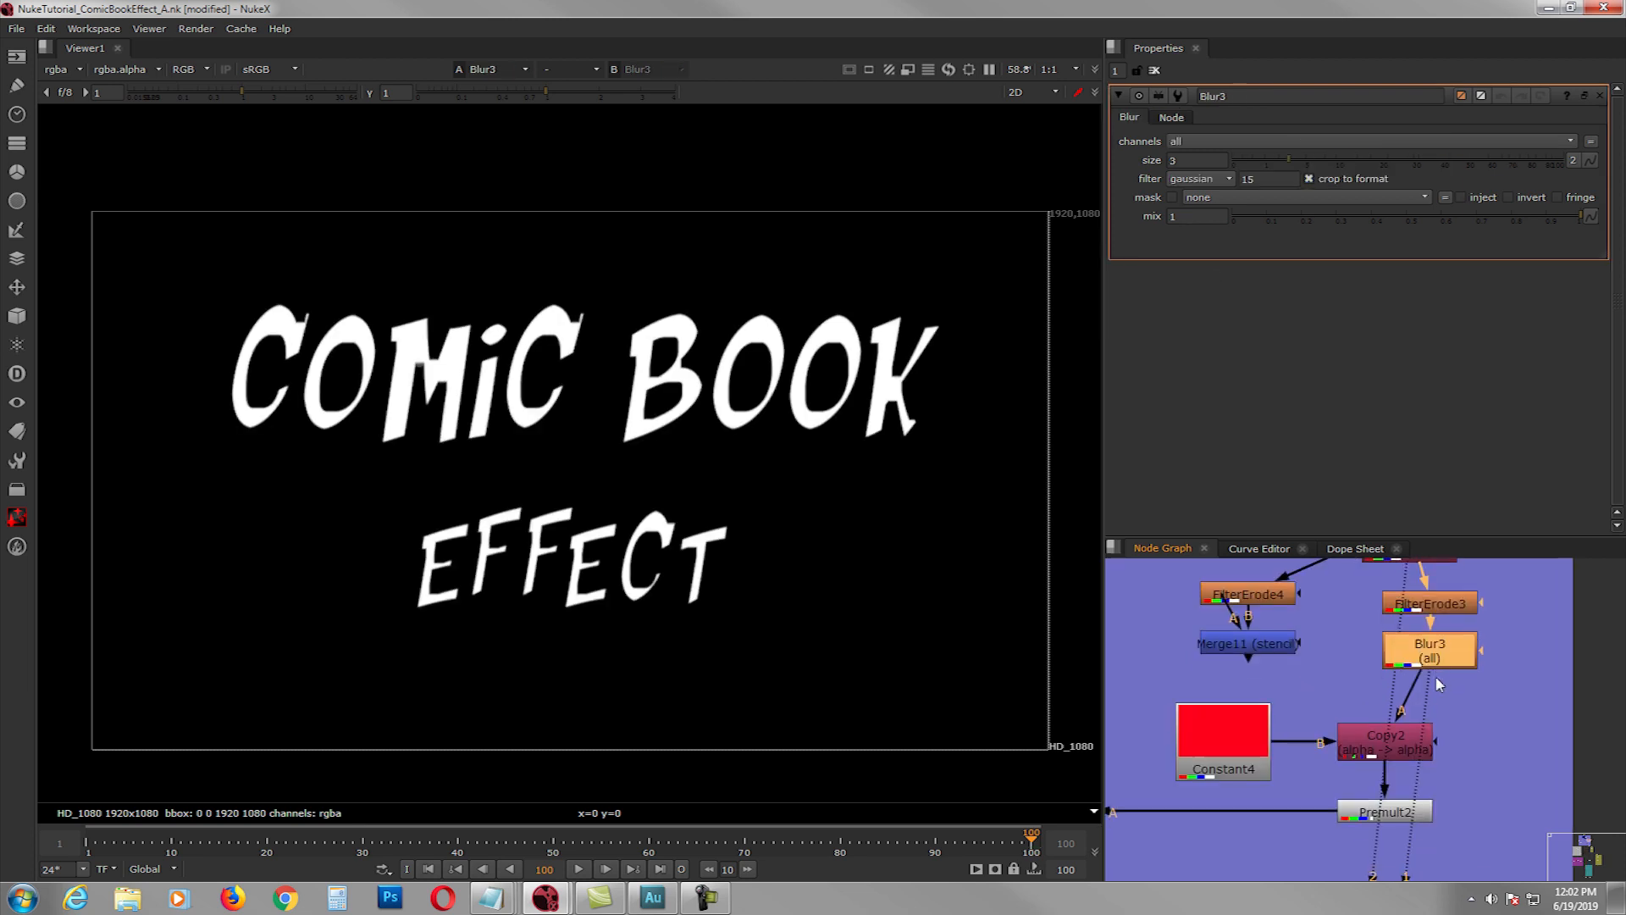
- Open the red Constant4 node's properties to examine its color values, then select Blur3 above Copy2
click(1235, 722)
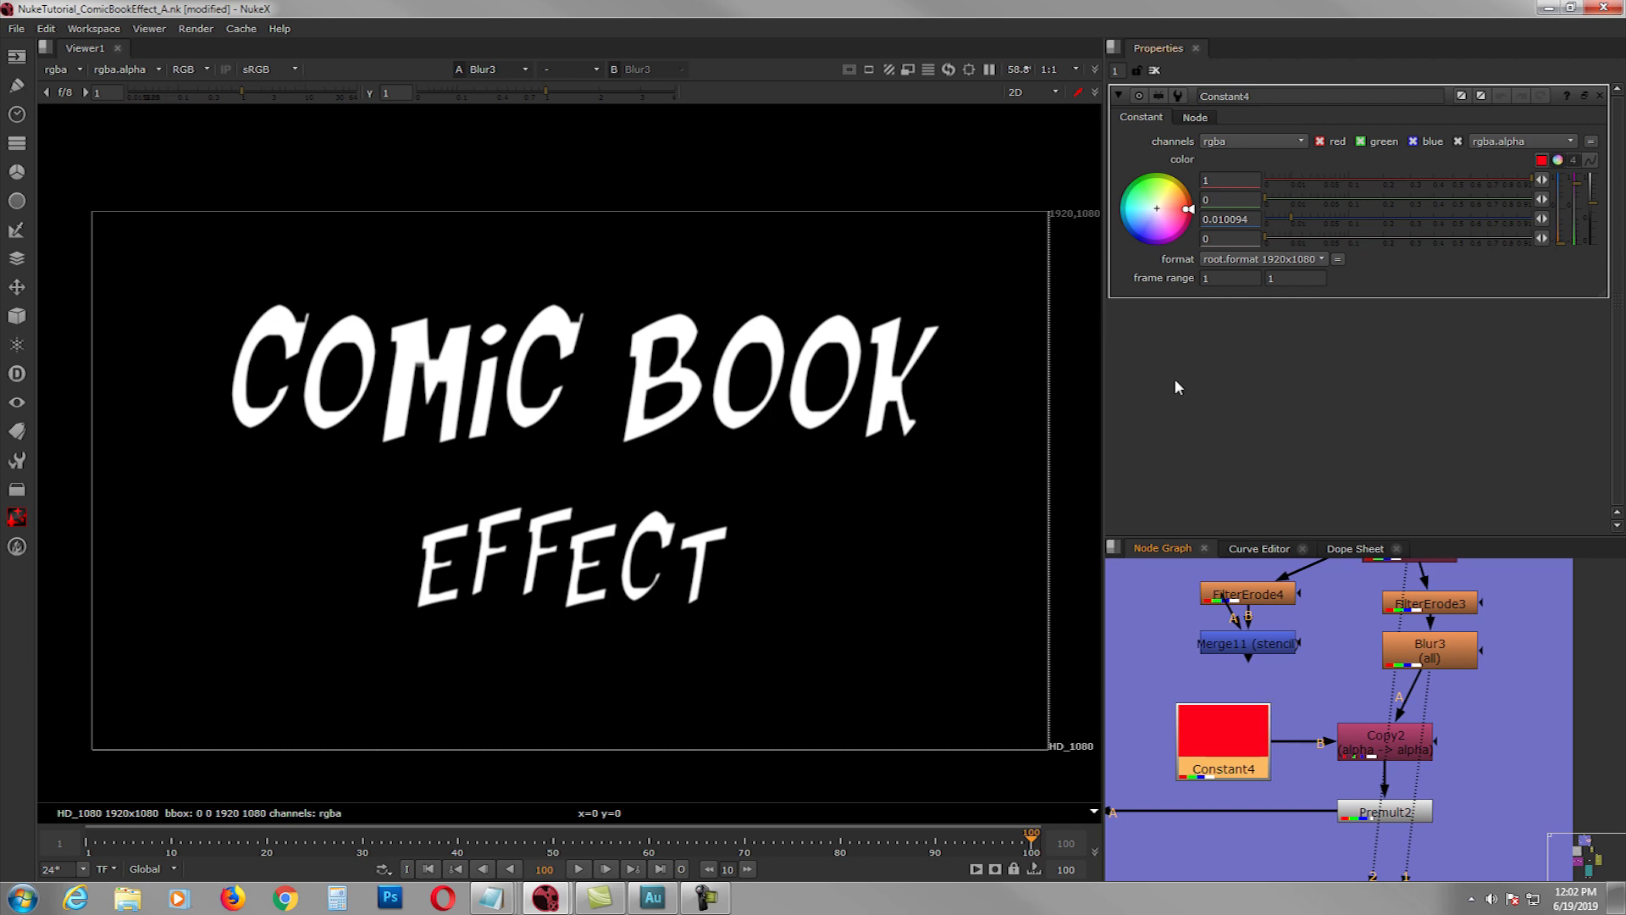
middle_drag(1417, 807, 1429, 795)
click(1431, 648)
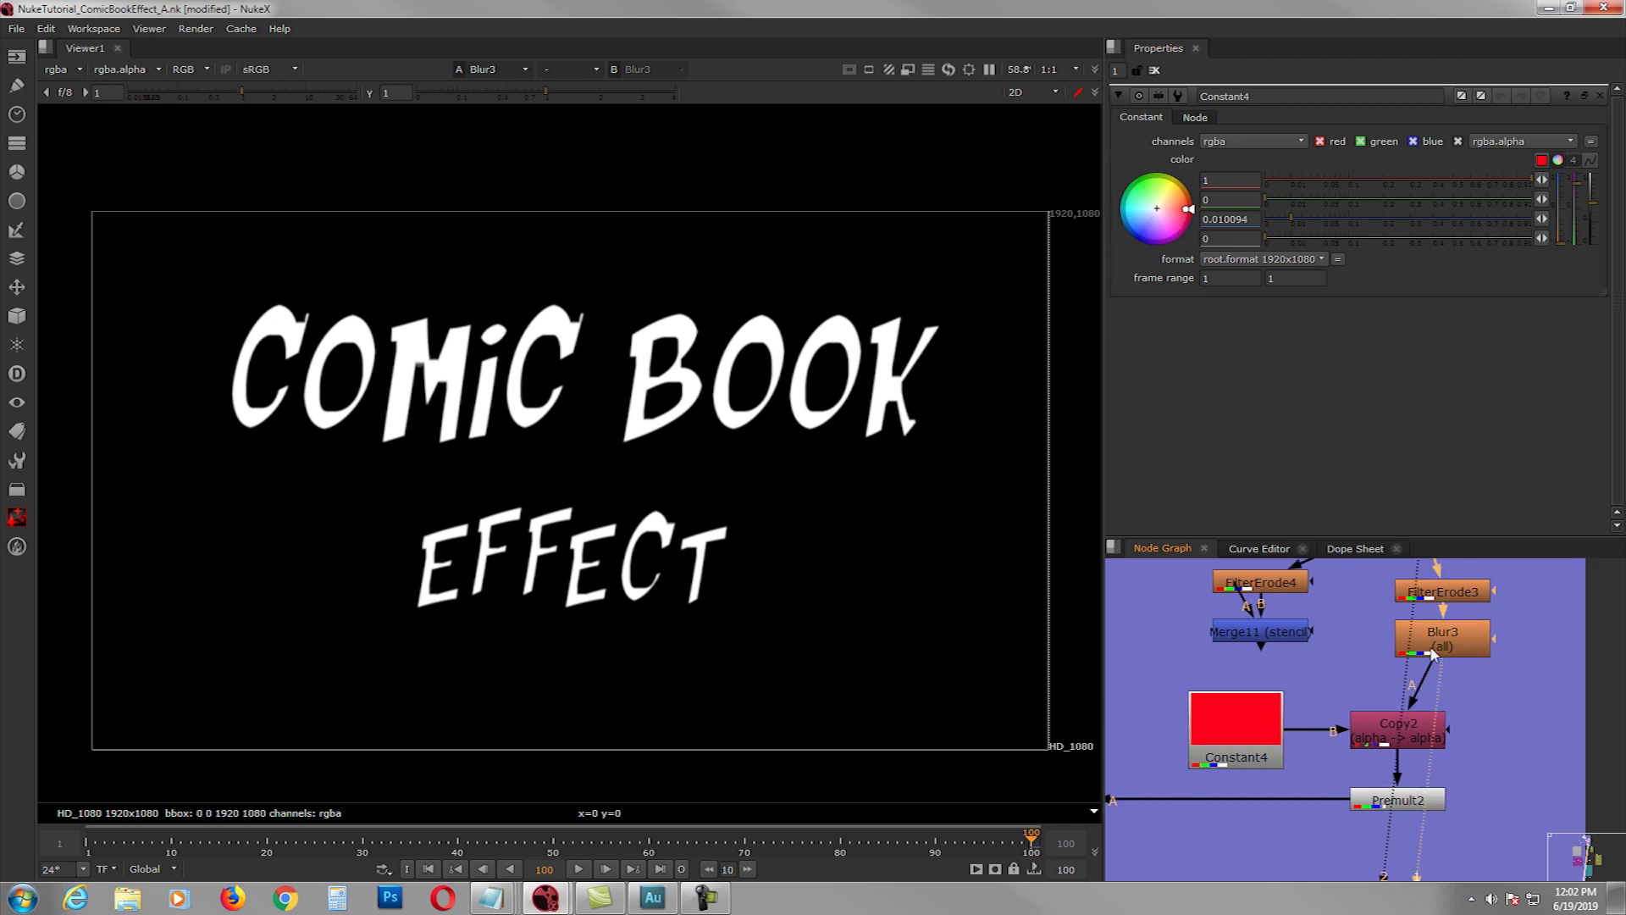
- View the output of Premult2, then of Merge12, to examine the red fill combined over the white text
click(1406, 801)
key(1)
middle_drag(1367, 806, 1473, 666)
scroll(1452, 707, down, 3)
scroll(1472, 666, down, 1)
scroll(1293, 632, up, 2)
middle_drag(1288, 625, 1304, 596)
click(1286, 688)
key(1)
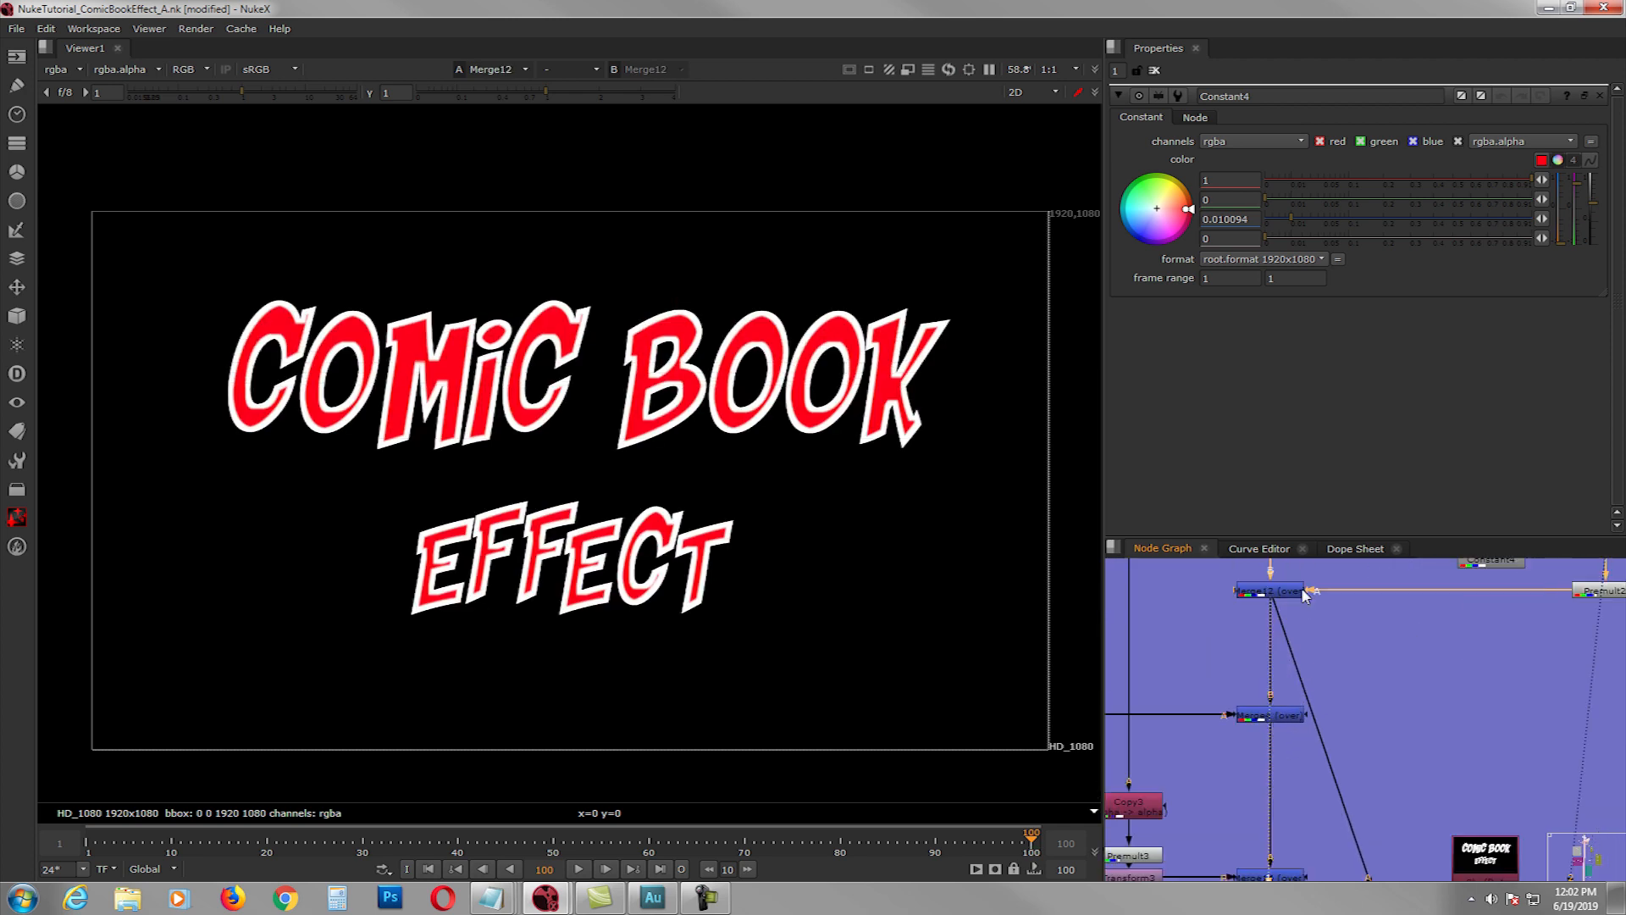
- View the output of Merge23 and reconnect its A input from Merge12 to the merge fed by Premult1
scroll(1305, 596, down, 3)
click(1365, 820)
key(1)
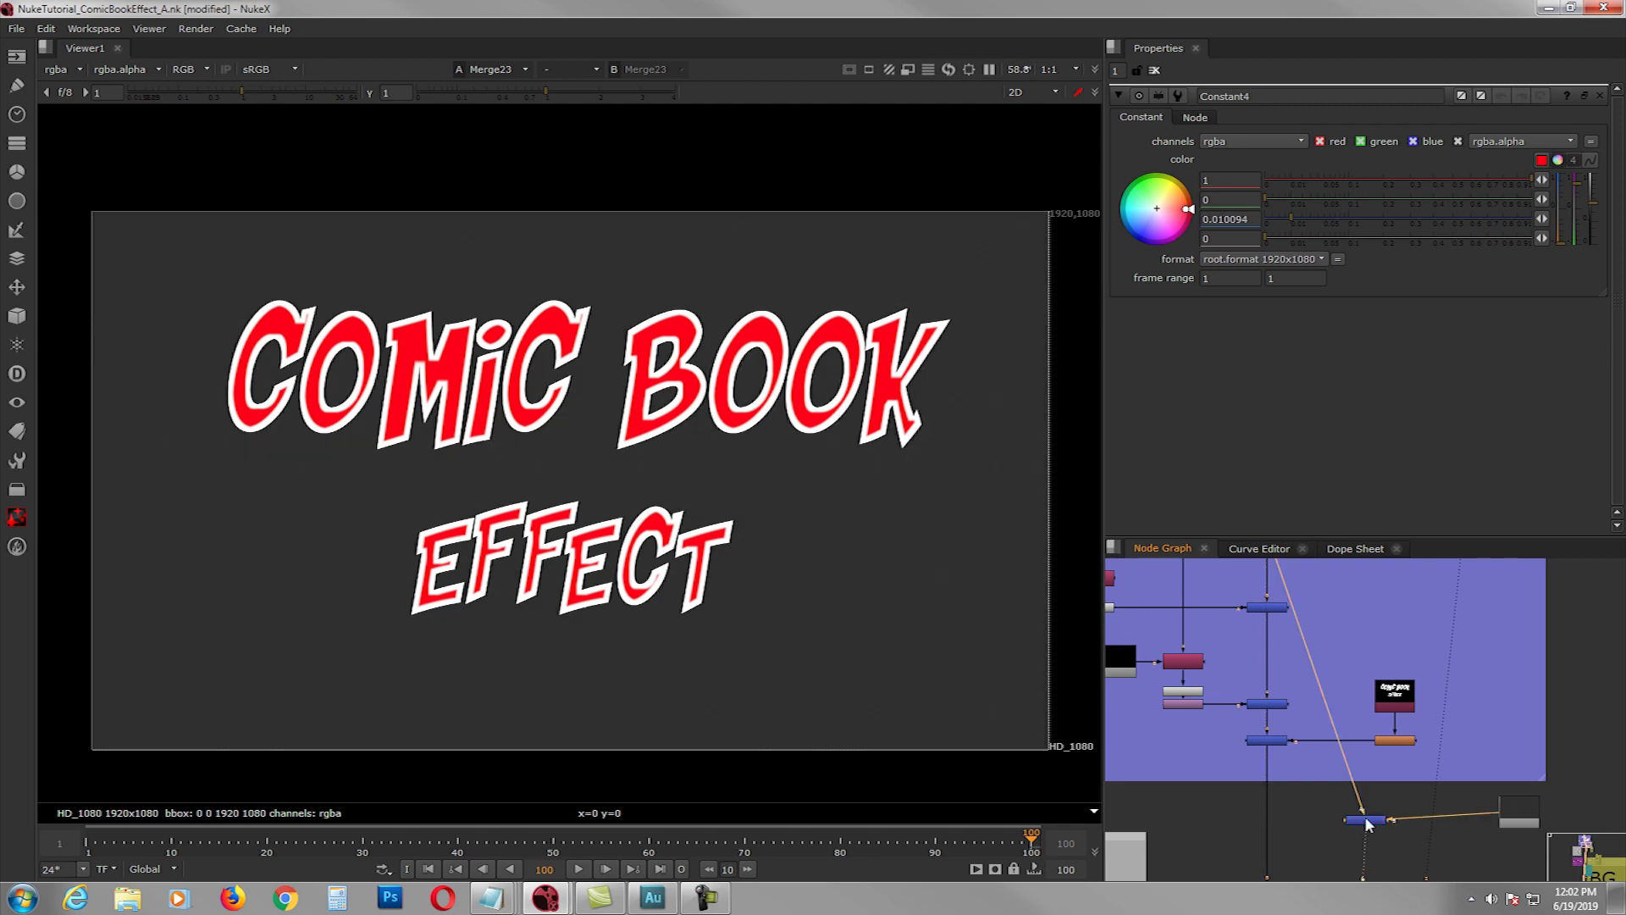
middle_drag(1279, 571, 1405, 706)
drag(1398, 690, 1400, 742)
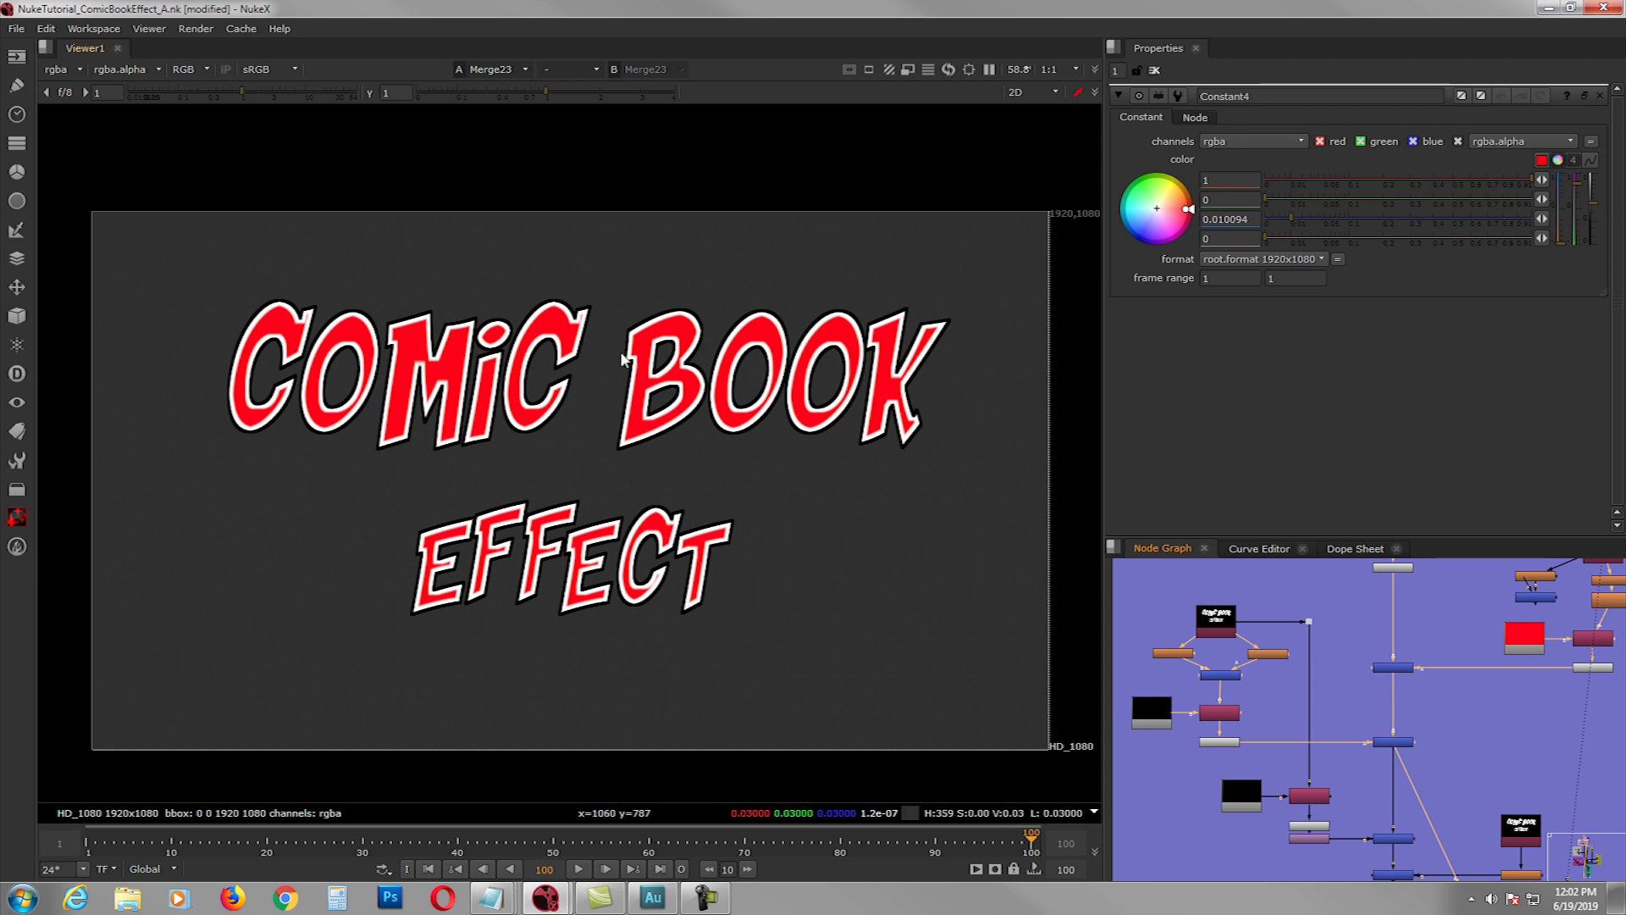
- Trace Shuffle4's input back to the merge that combines the two text branches, and view Shuffle4's output
scroll(1258, 665, up, 2)
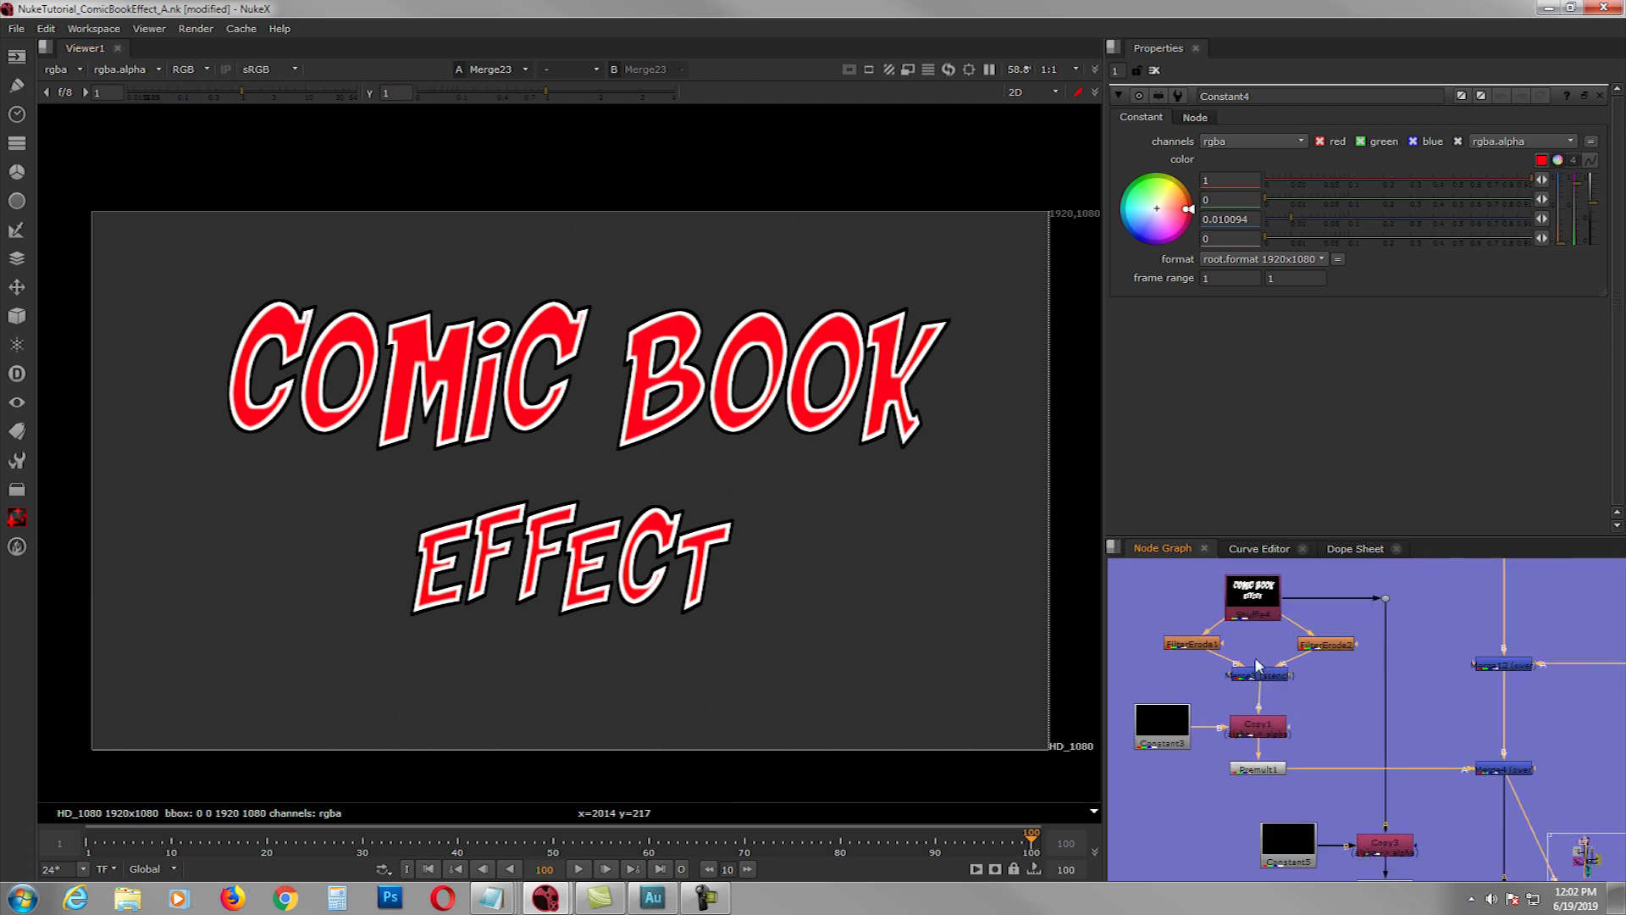
scroll(1255, 658, up, 1)
click(1260, 605)
middle_drag(1259, 625, 1241, 764)
scroll(1240, 764, down, 3)
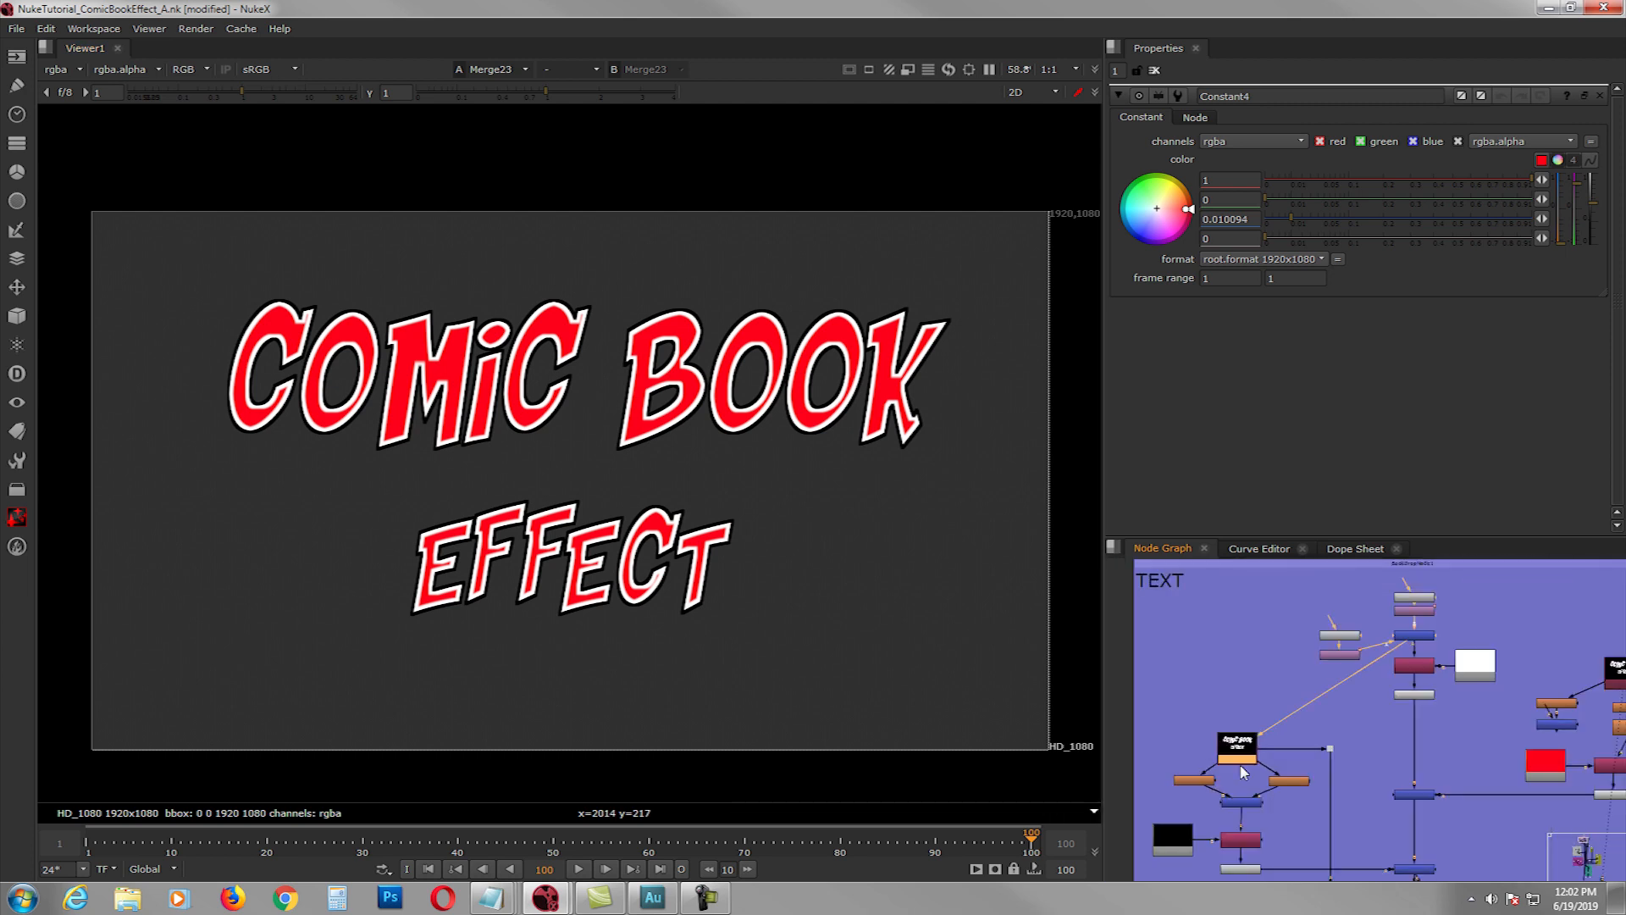
scroll(1242, 771, up, 2)
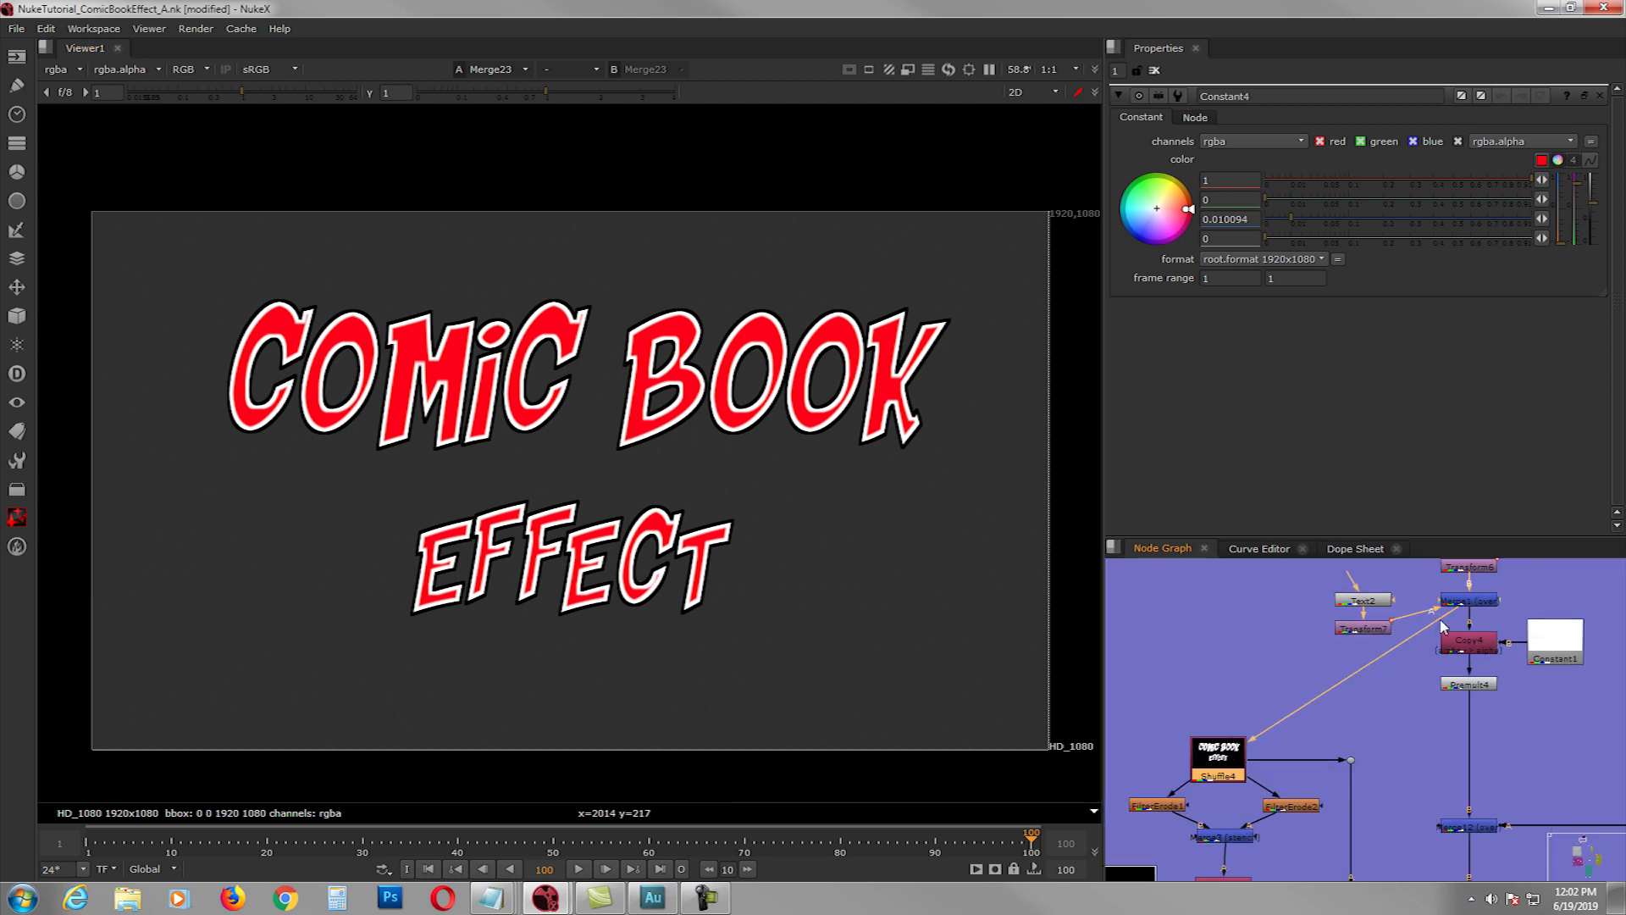
middle_drag(1474, 605, 1474, 635)
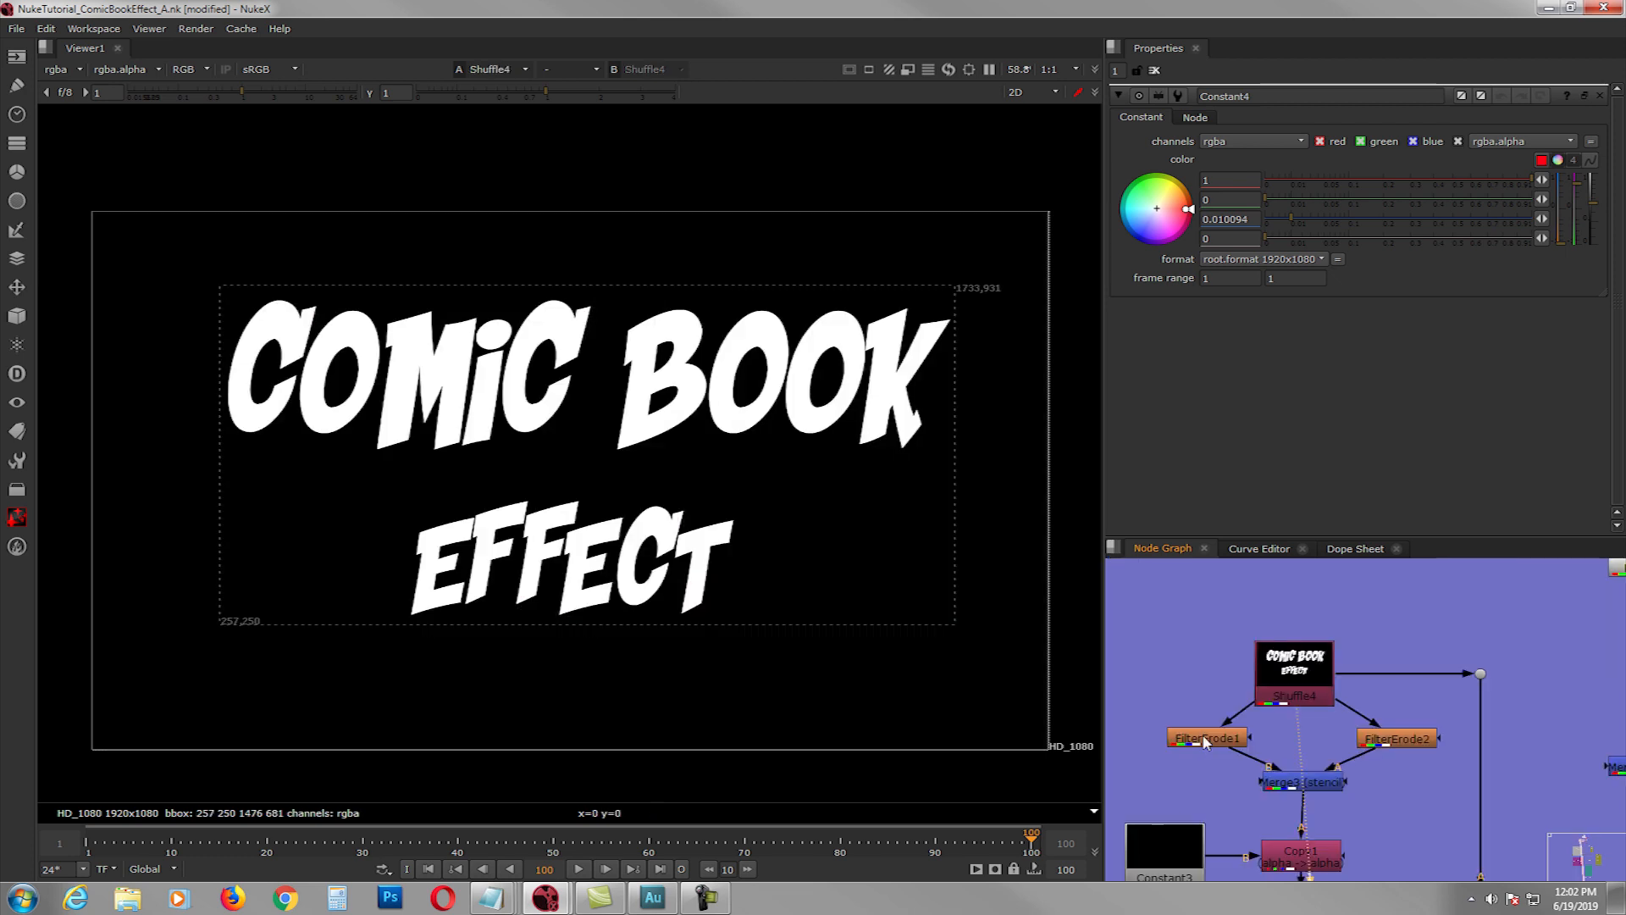
- View the outputs of FilterErode1 and FilterErode2 and open their properties to compare the erode sizes
click(1206, 741)
key(1)
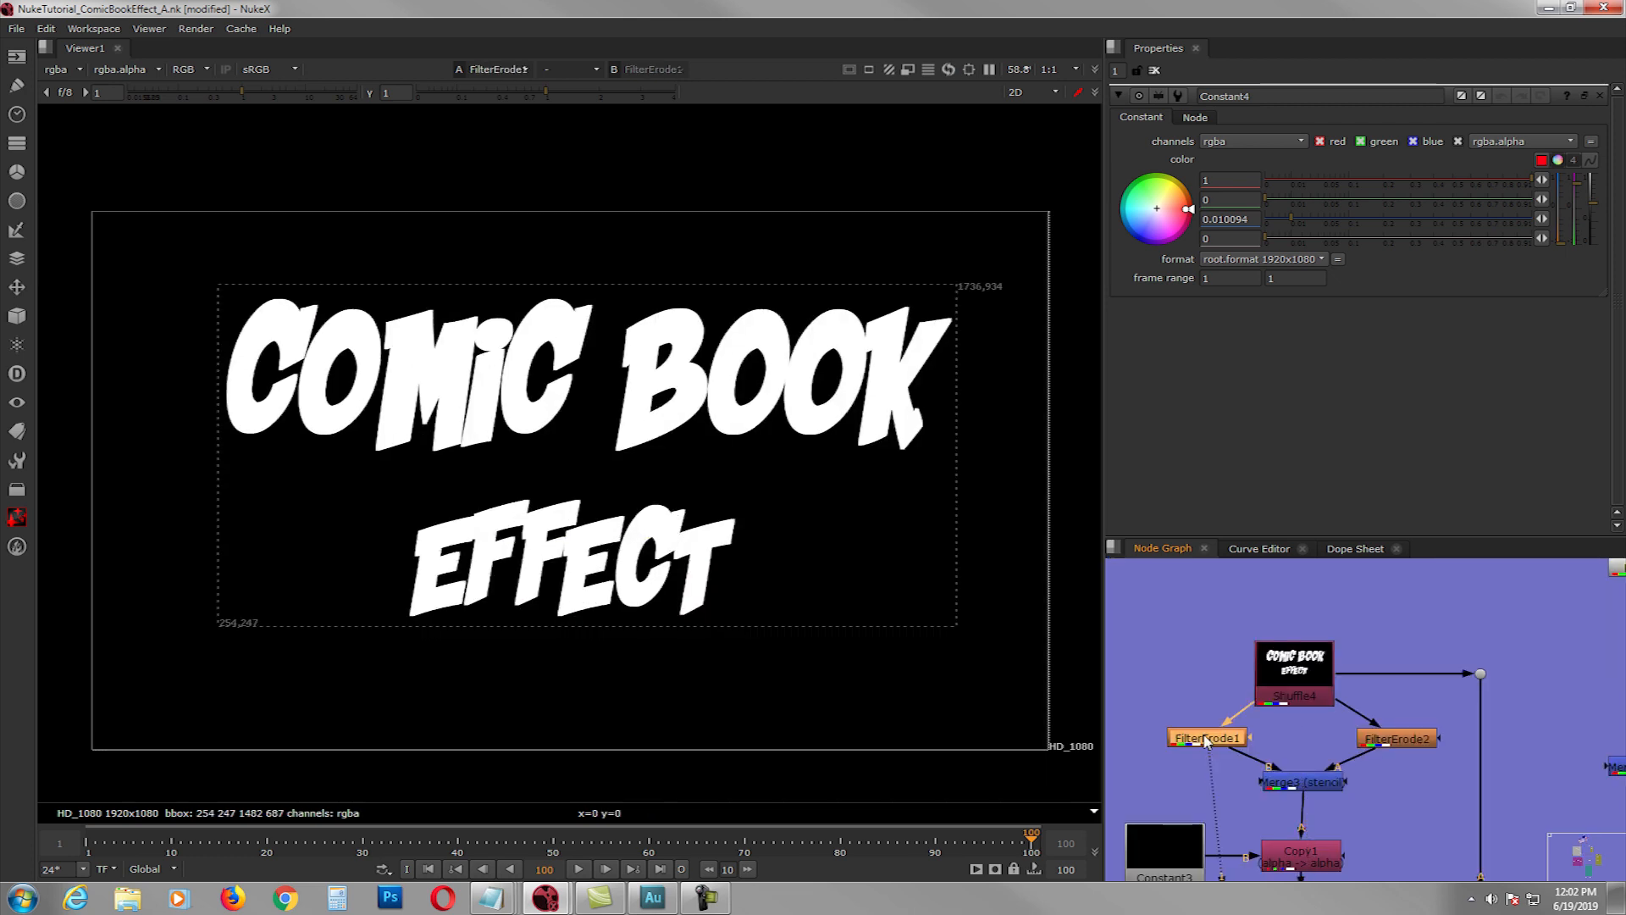
double_click(1206, 739)
double_click(1394, 737)
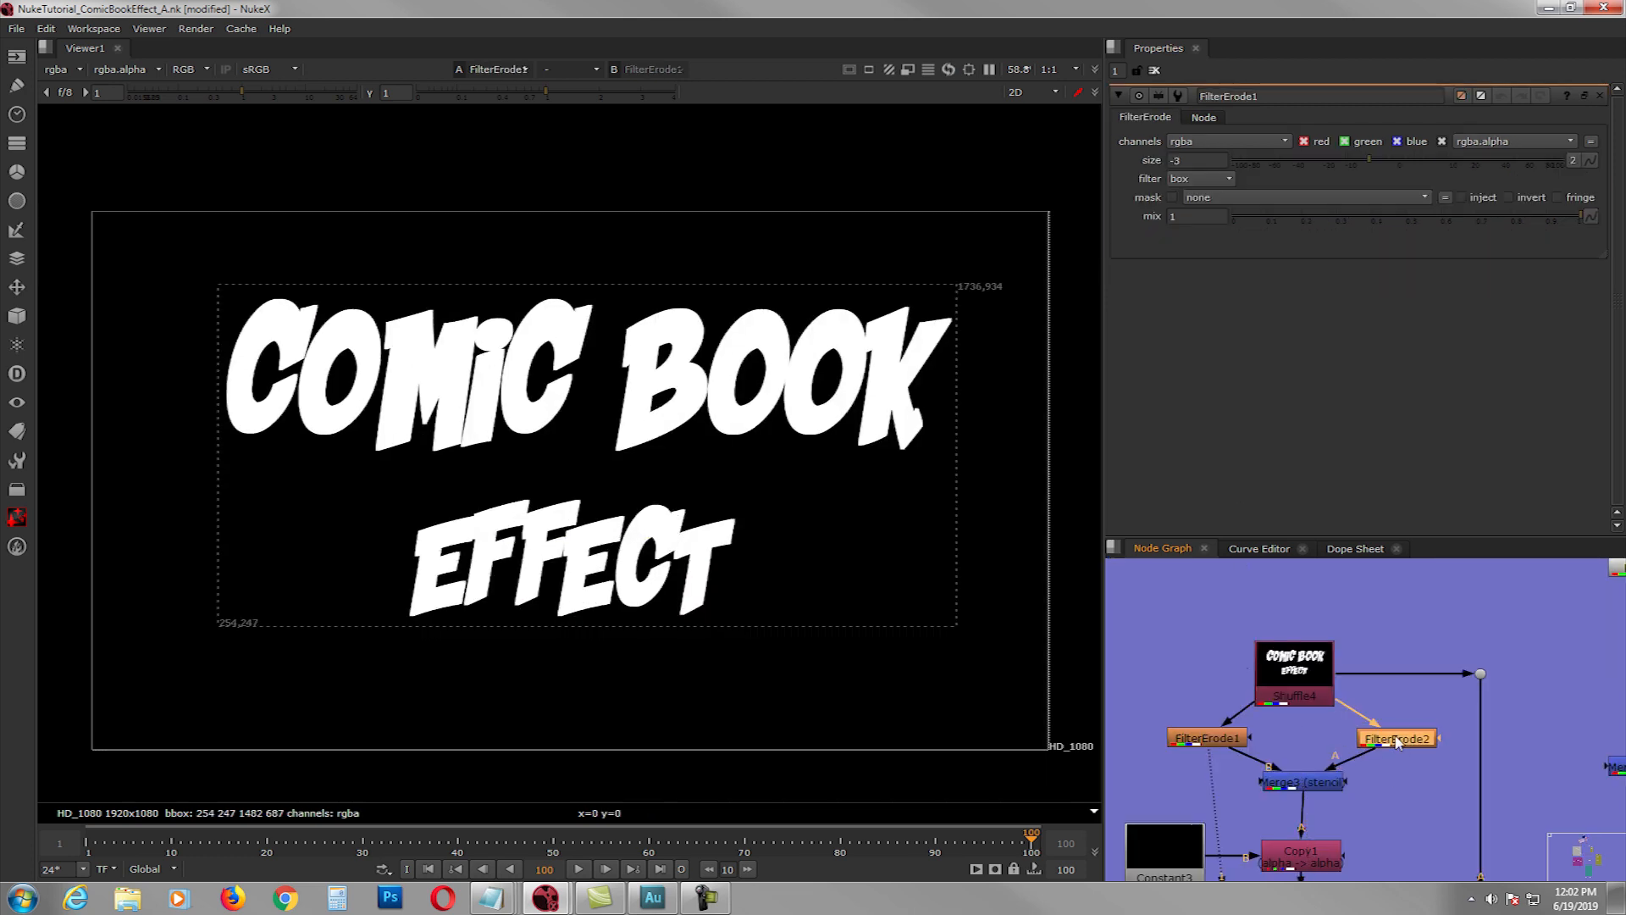
key(2)
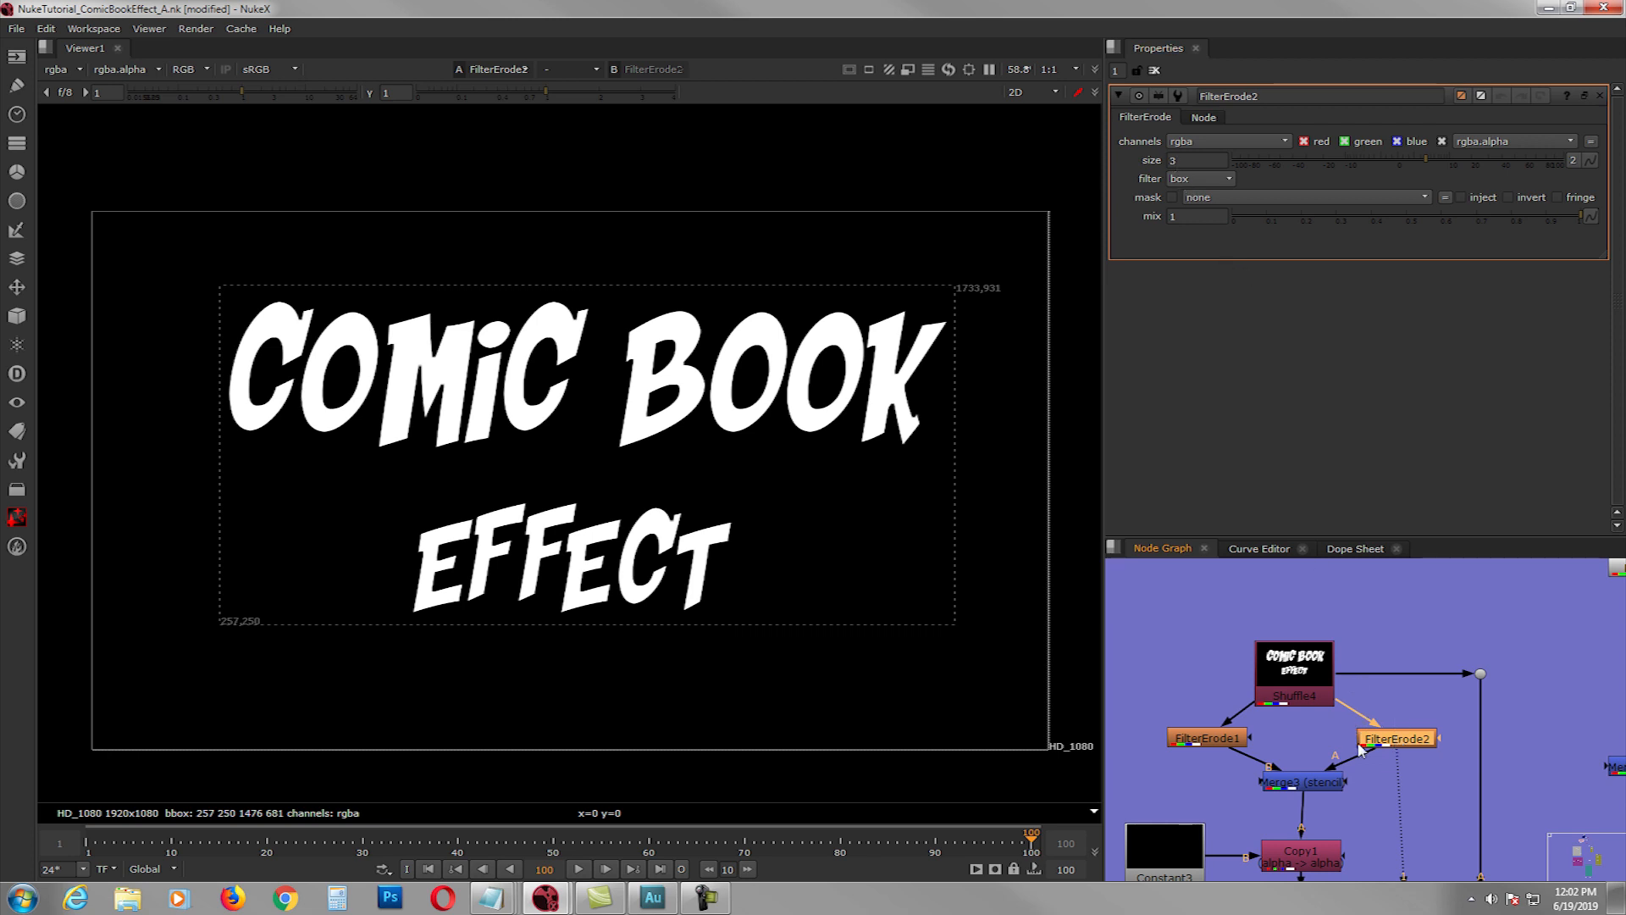
- Compare the Merge3 stencil output with the FilterErode2 and FilterErode1 outputs that feed it
middle_drag(1338, 769, 1342, 726)
drag(1323, 736, 1323, 742)
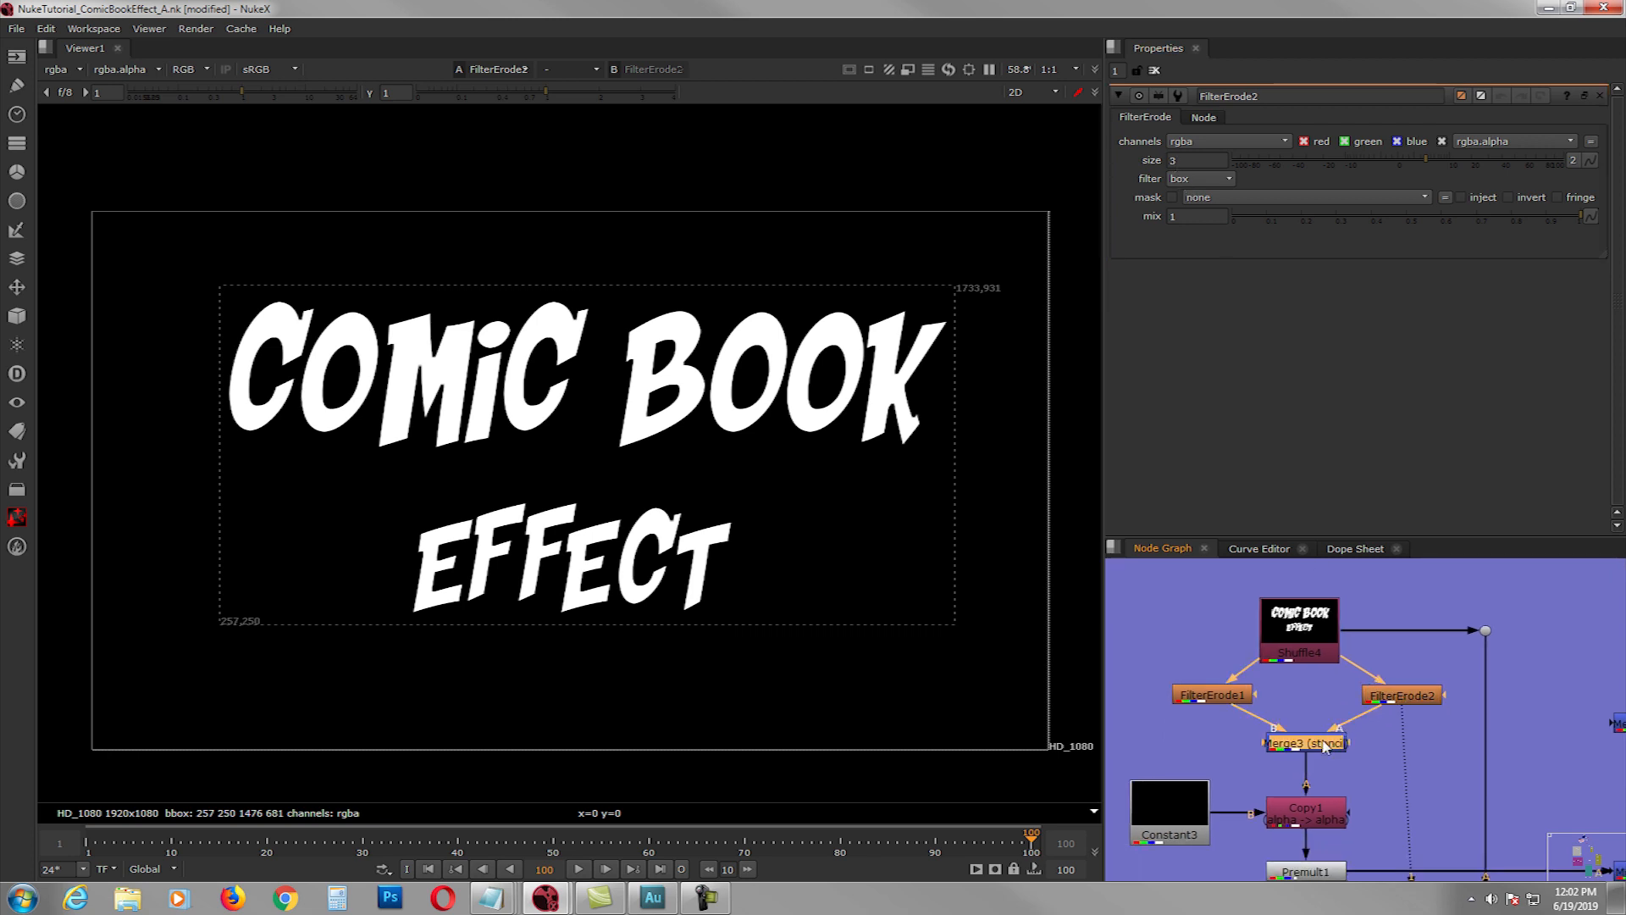
key(1)
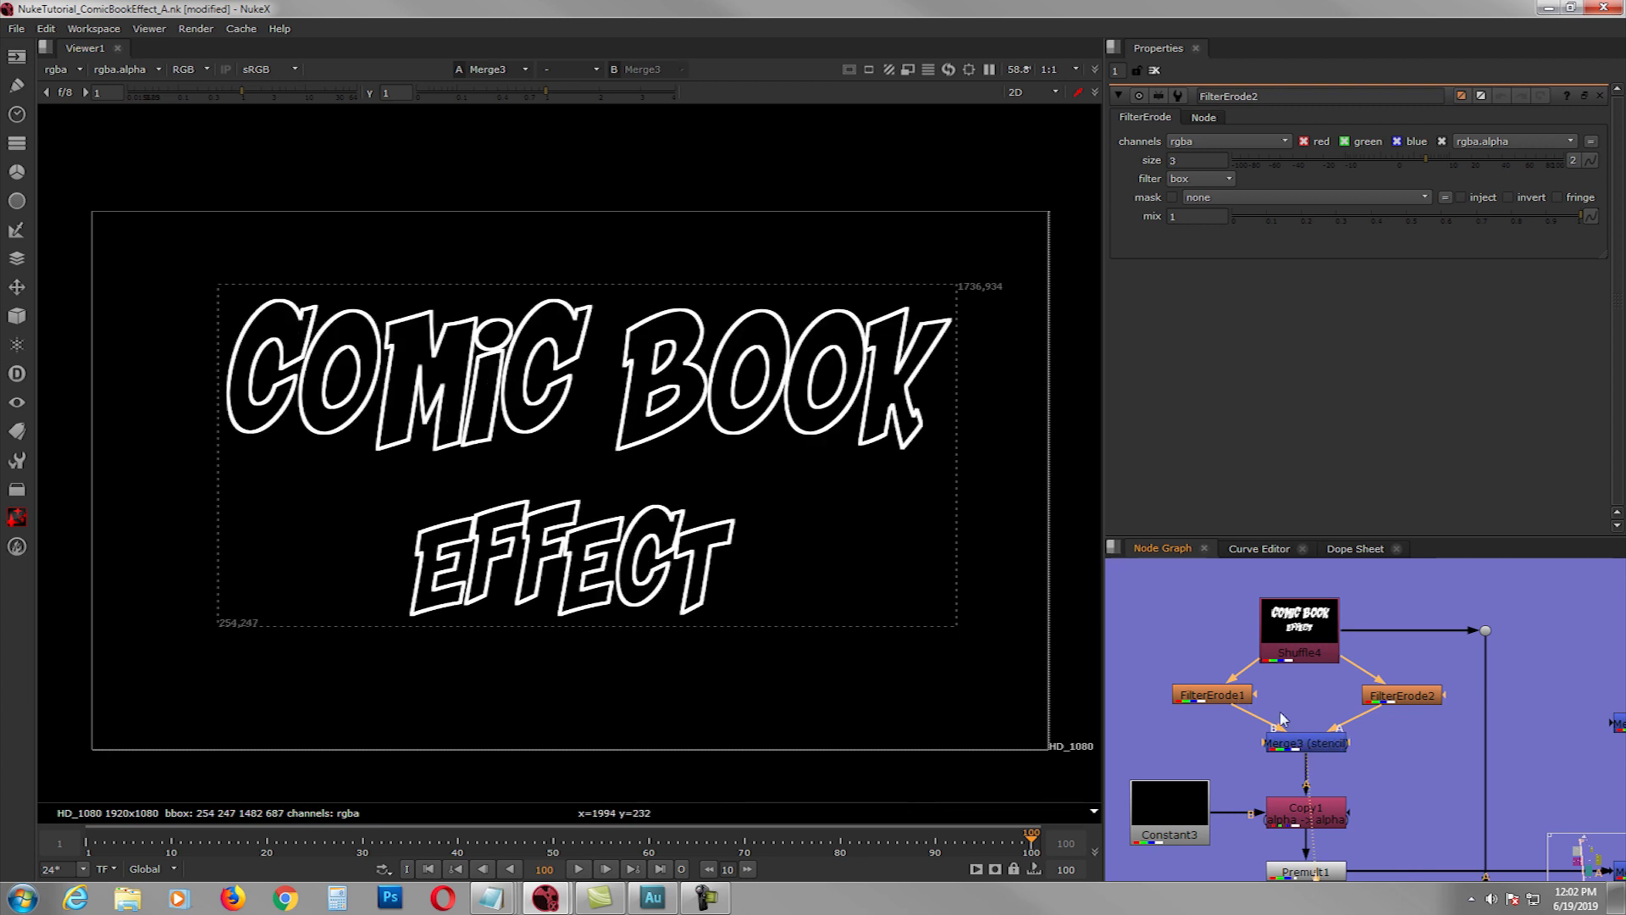
scroll(1335, 735, up, 1)
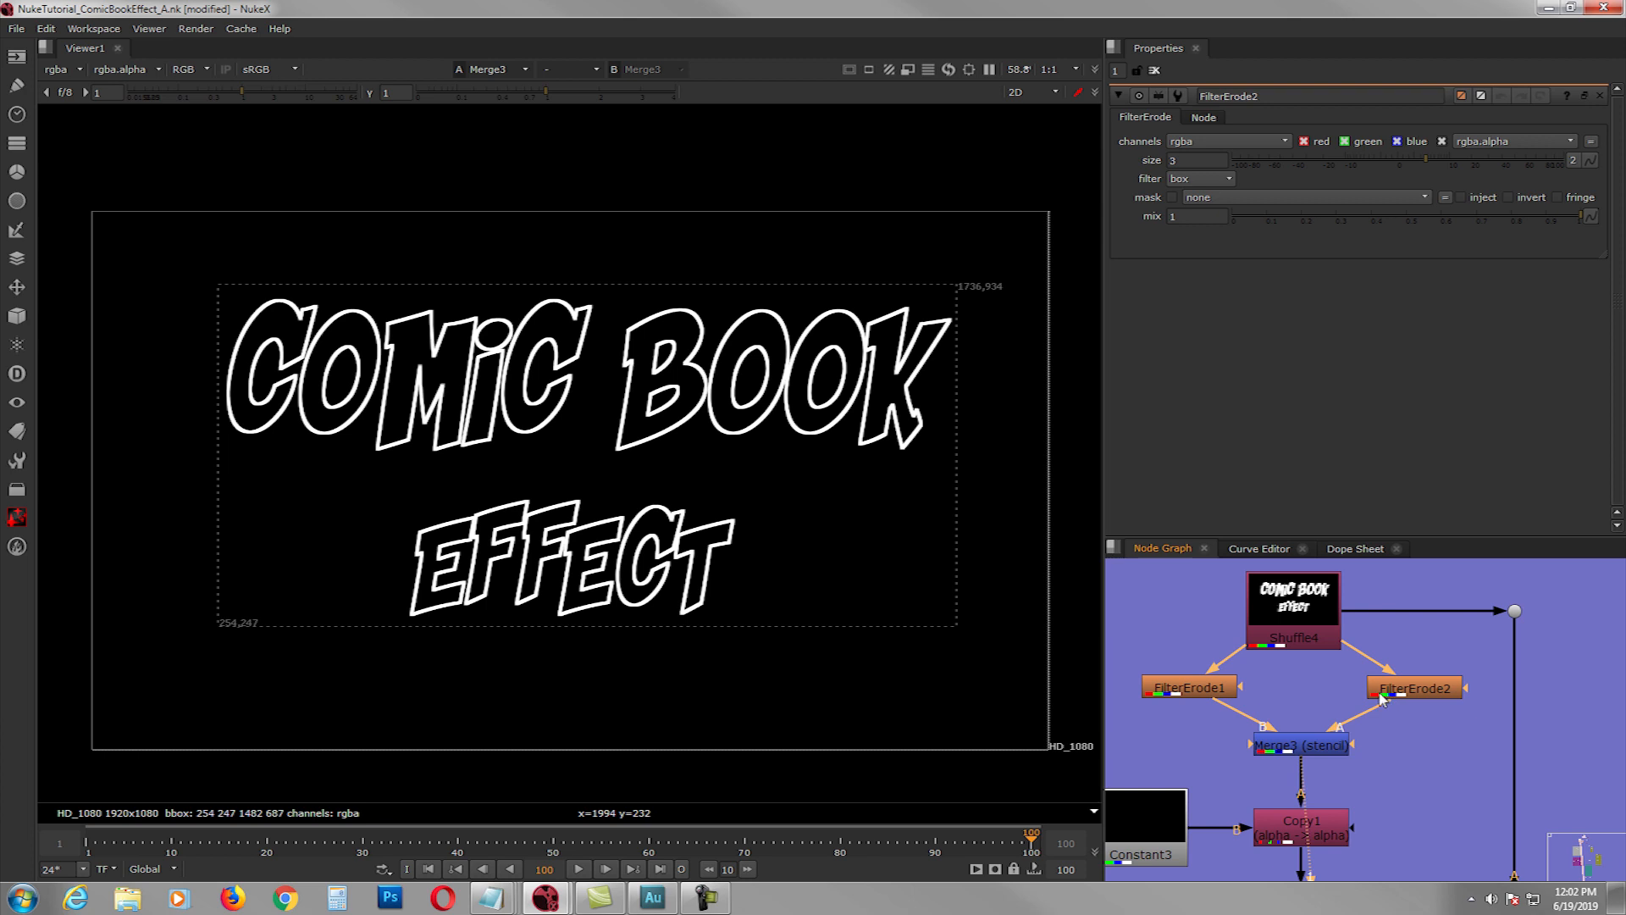
click(1394, 695)
key(1)
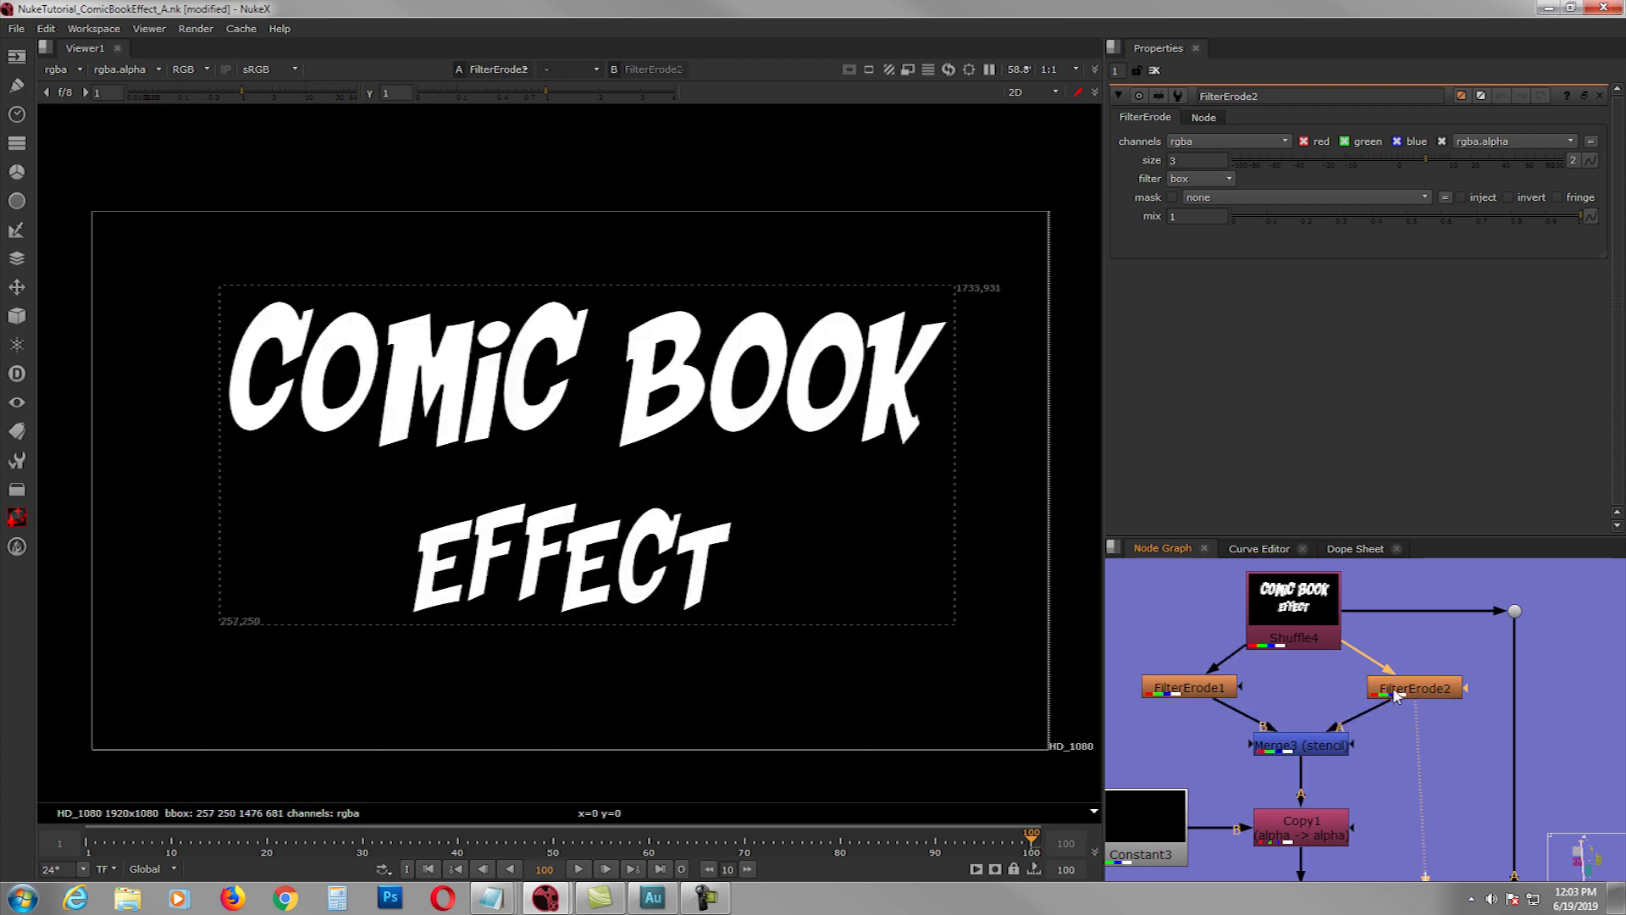
click(1192, 688)
key(1)
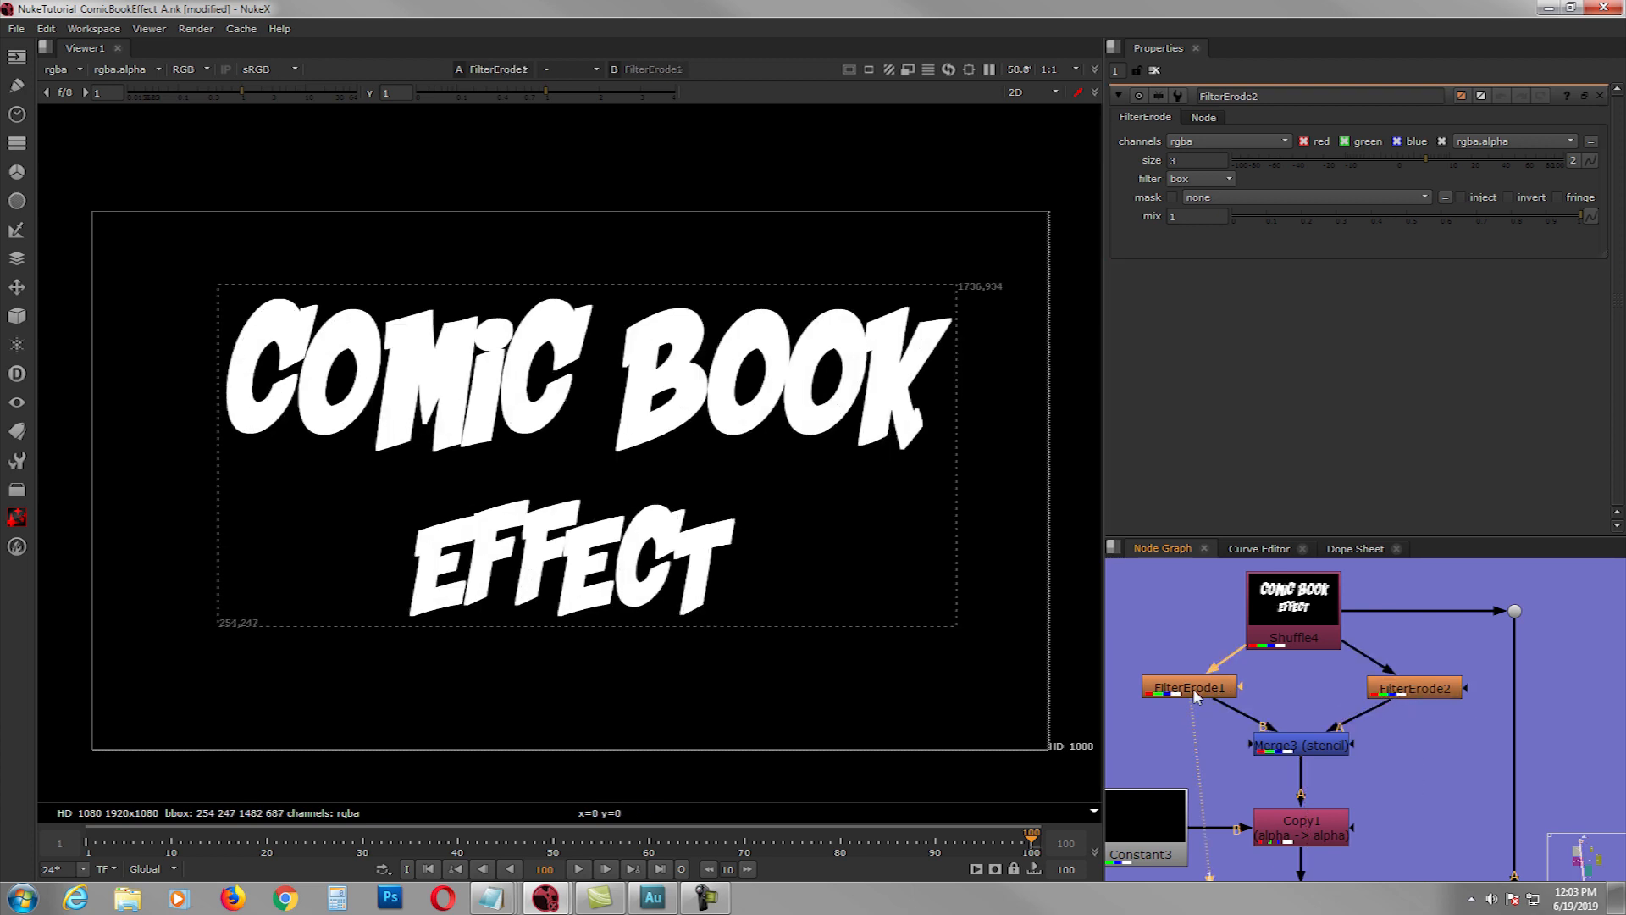
click(1300, 745)
key(1)
- View the output of Premult1 in the black outline branch, then the combined title at Merge23
middle_drag(1322, 786, 1368, 689)
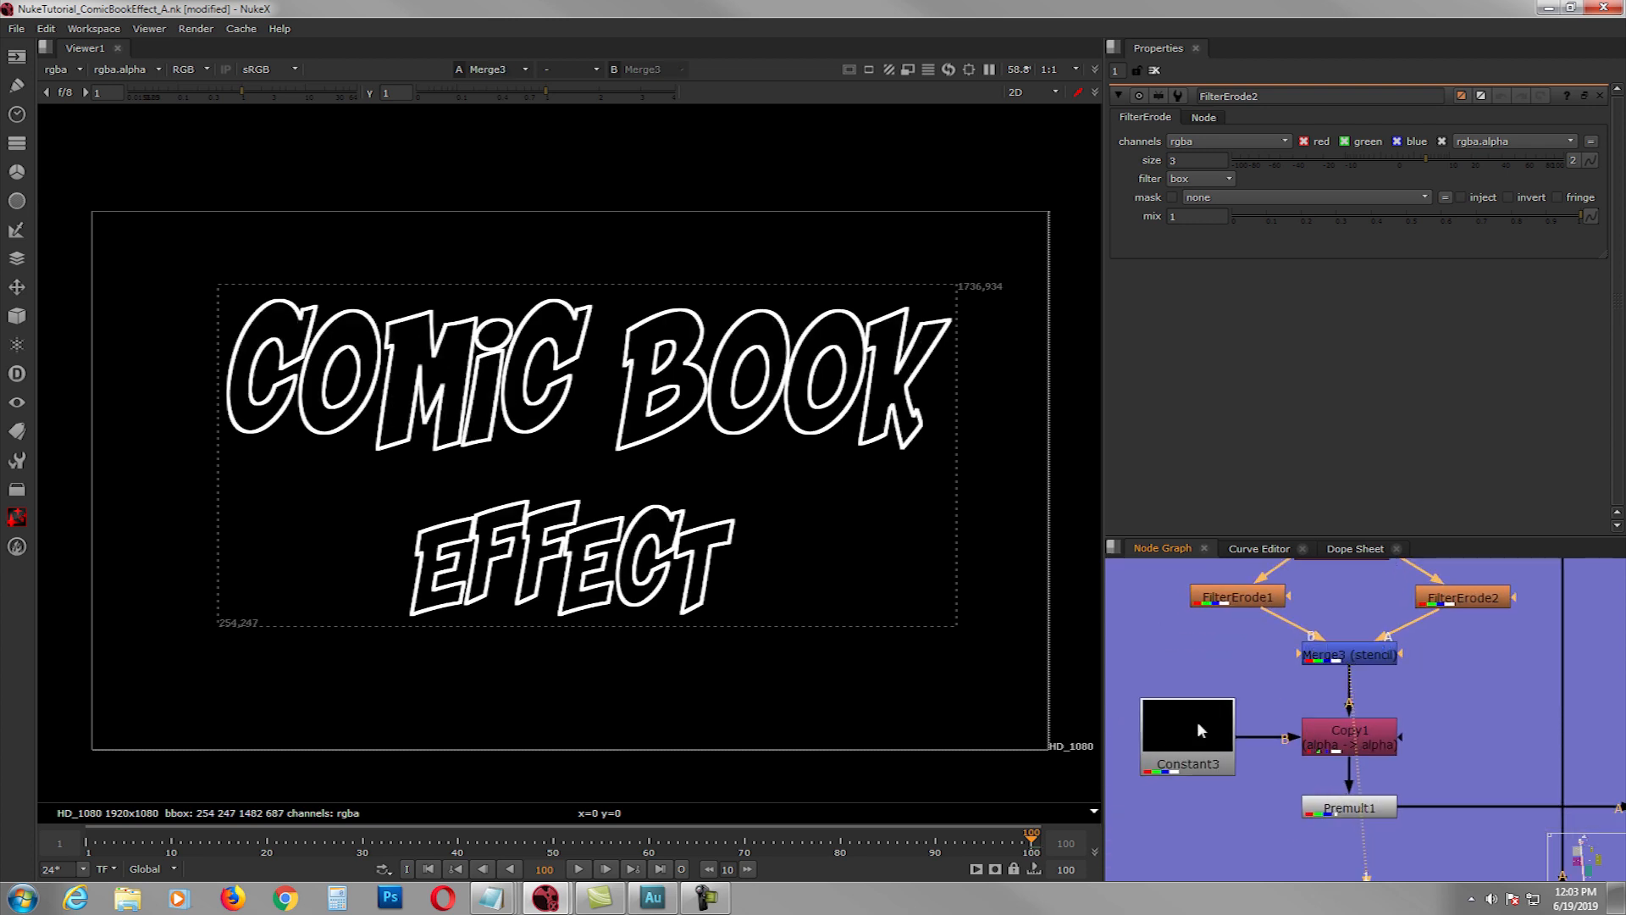
ctrl+shift+click(1330, 811)
scroll(1272, 691, up, 1)
middle_drag(1272, 691, 1132, 601)
scroll(1131, 601, down, 5)
middle_drag(1421, 769, 1365, 684)
scroll(1365, 684, down, 1)
ctrl+shift+click(1424, 804)
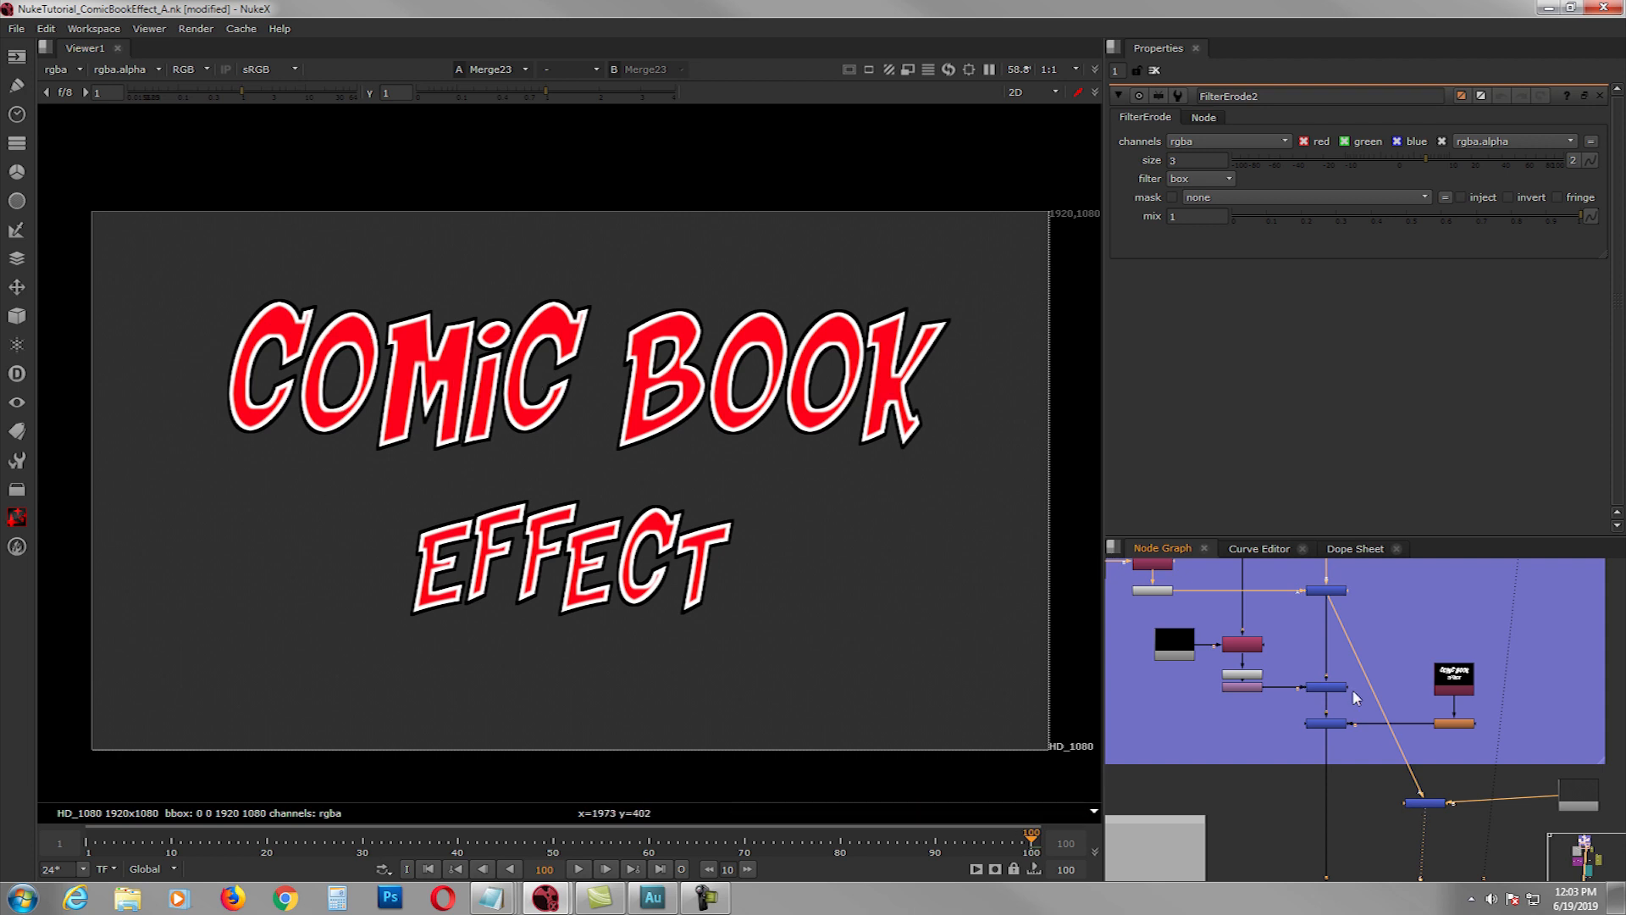
- Reconnect Merge23's A input to Merge14, the merge fed by Transform3
middle_drag(1359, 692, 1392, 745)
scroll(1391, 737, up, 2)
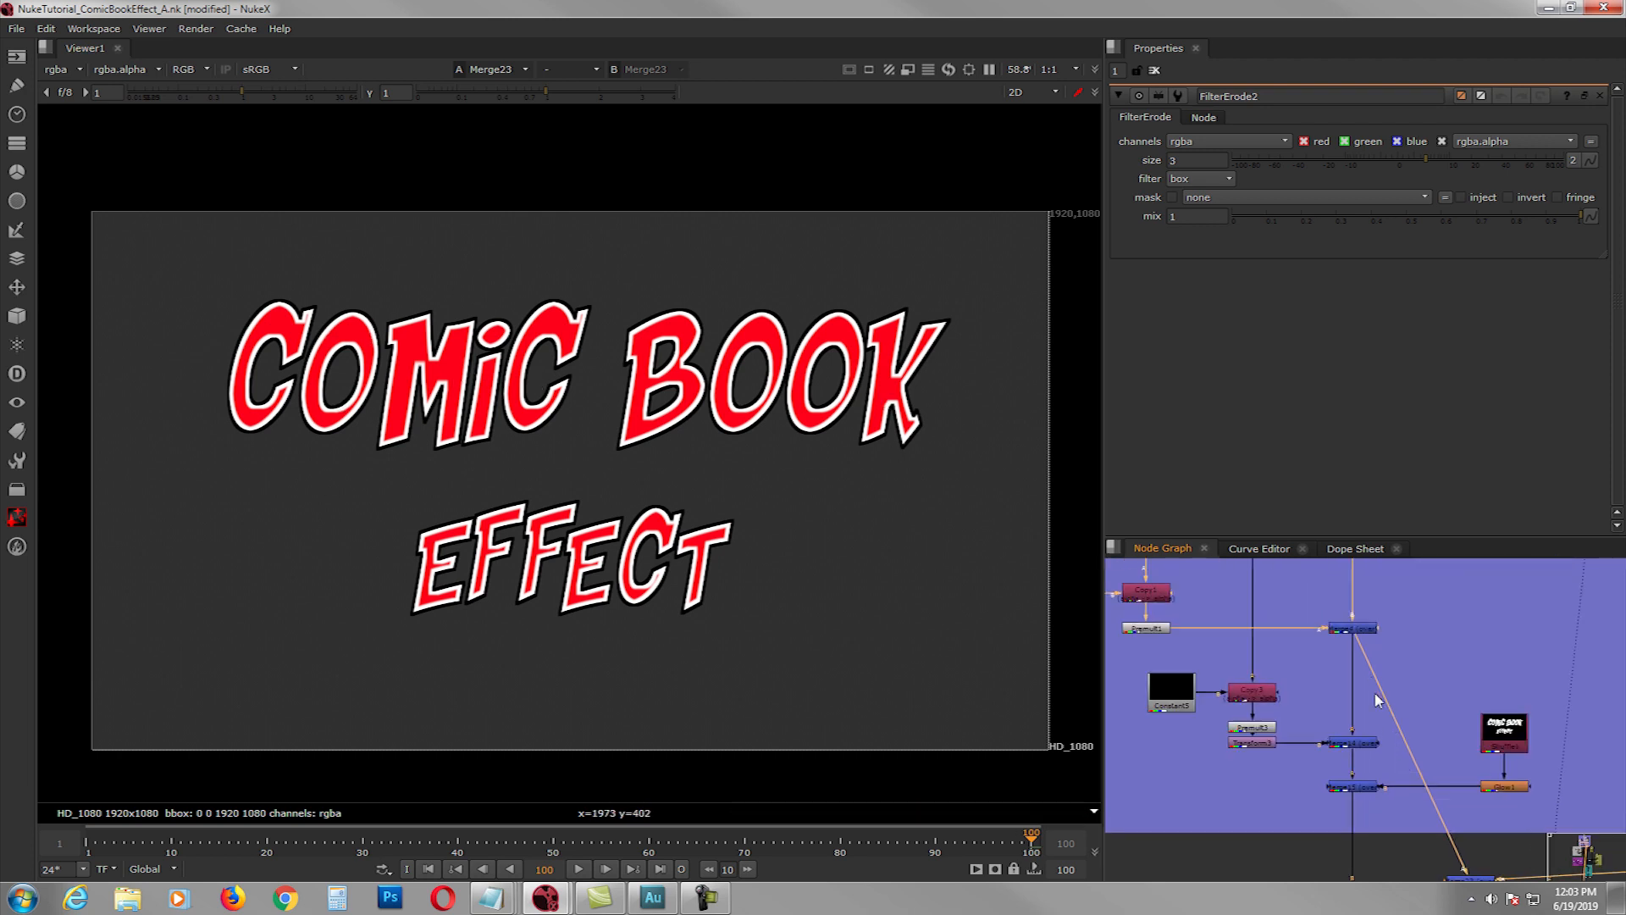
middle_drag(1374, 692, 1372, 702)
drag(1383, 708, 1362, 753)
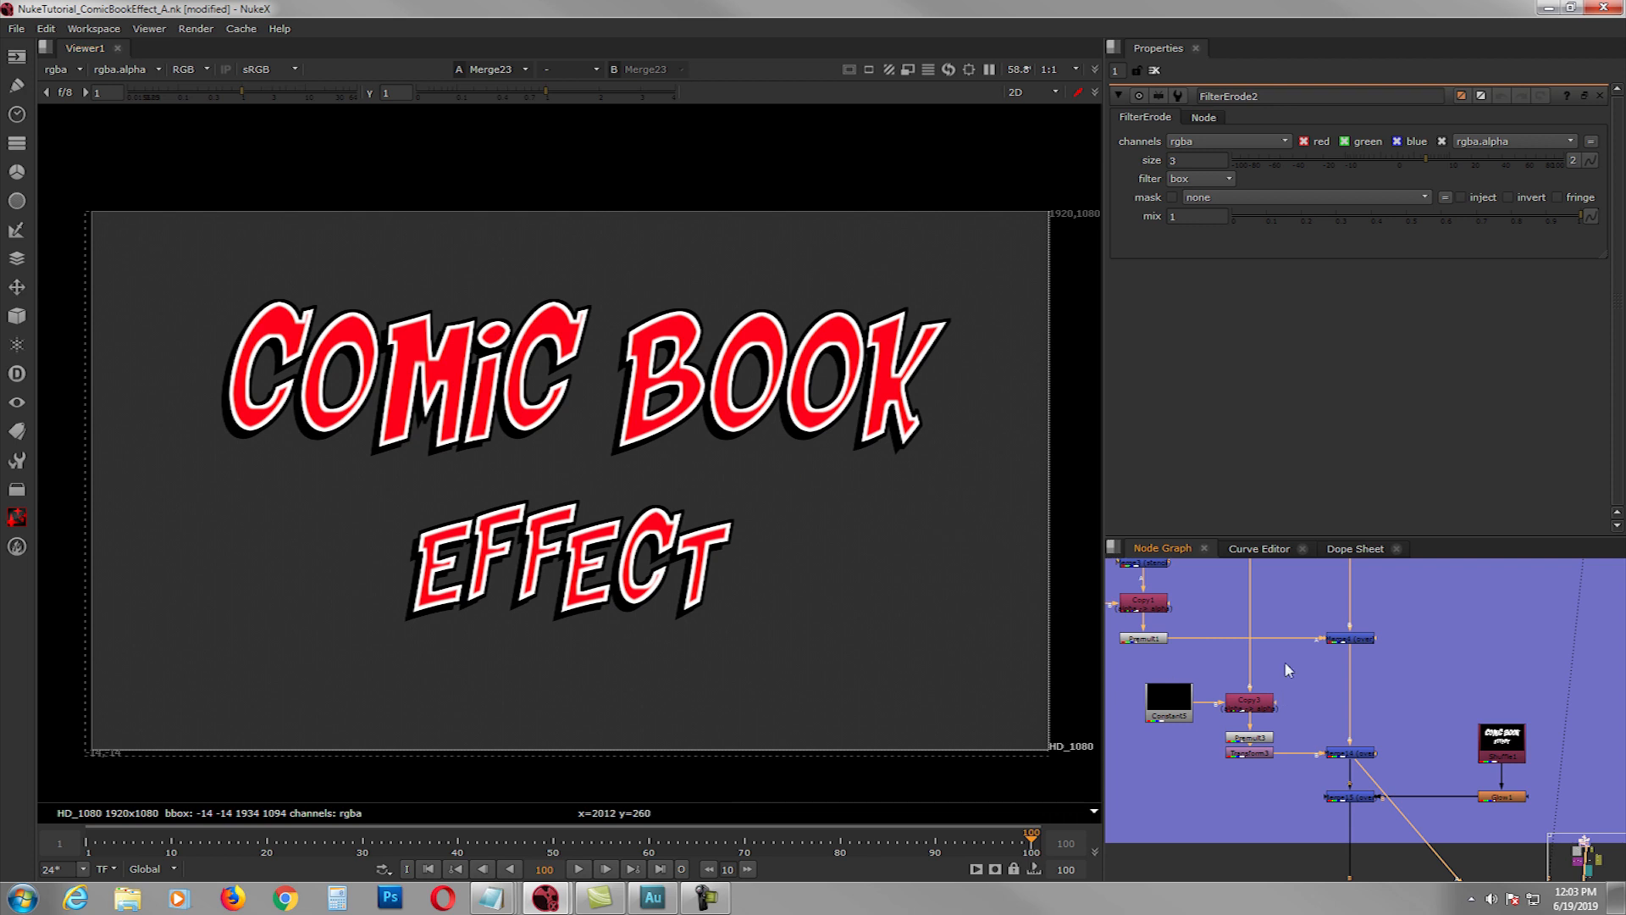
- Move the Premult3 node slightly up so it sits apart from Transform3
middle_drag(1293, 750, 1315, 710)
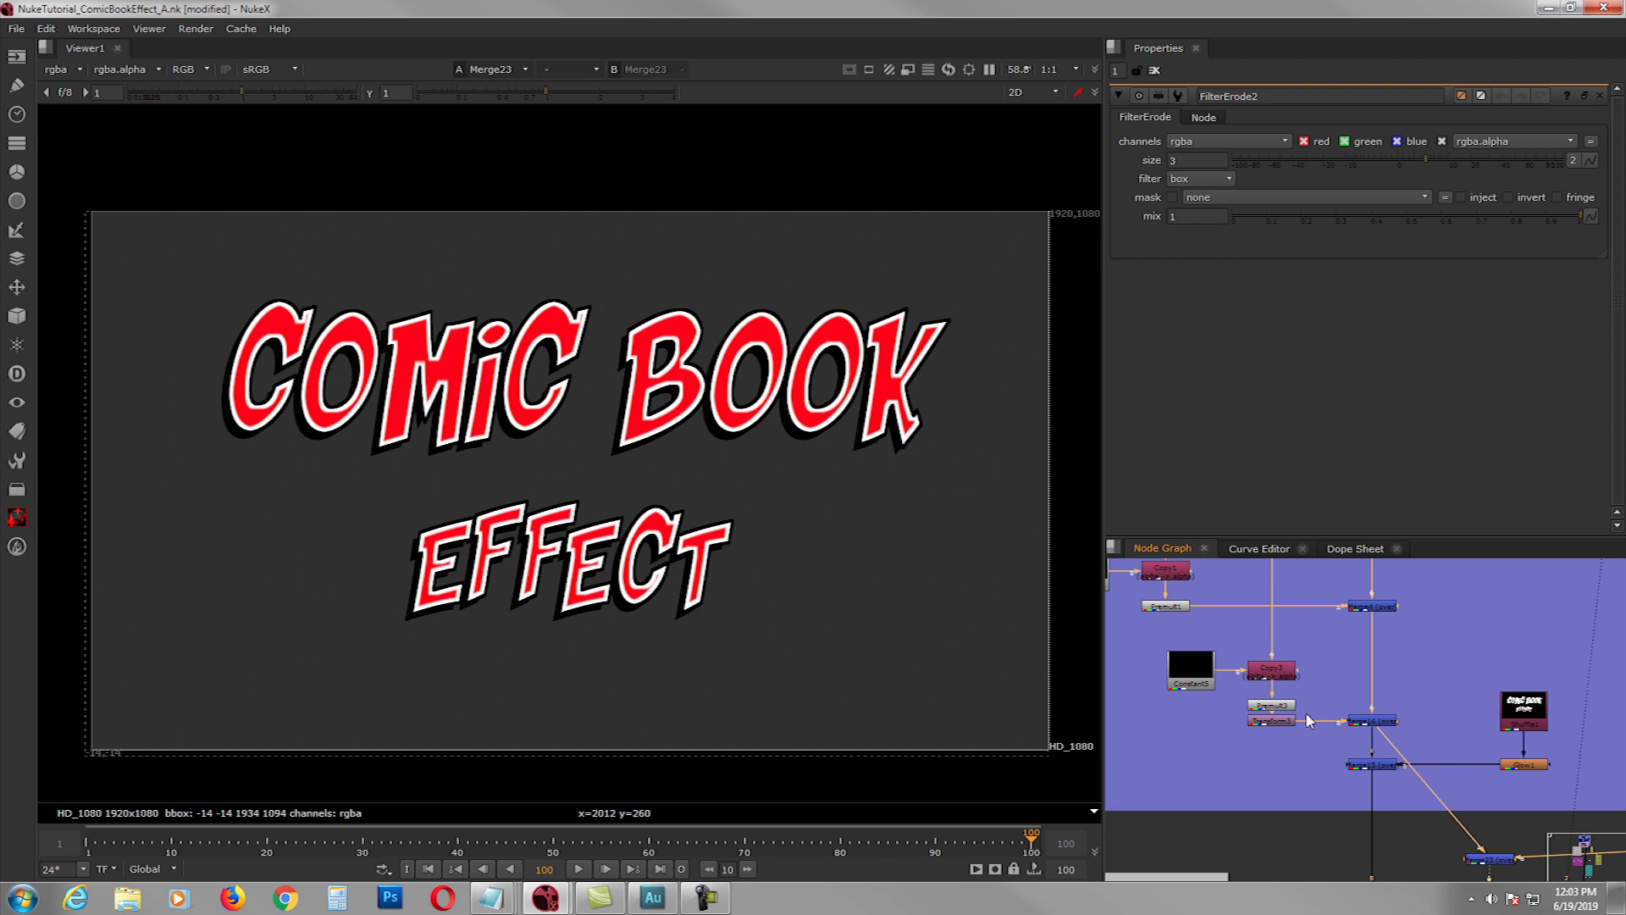
drag(1271, 707, 1275, 701)
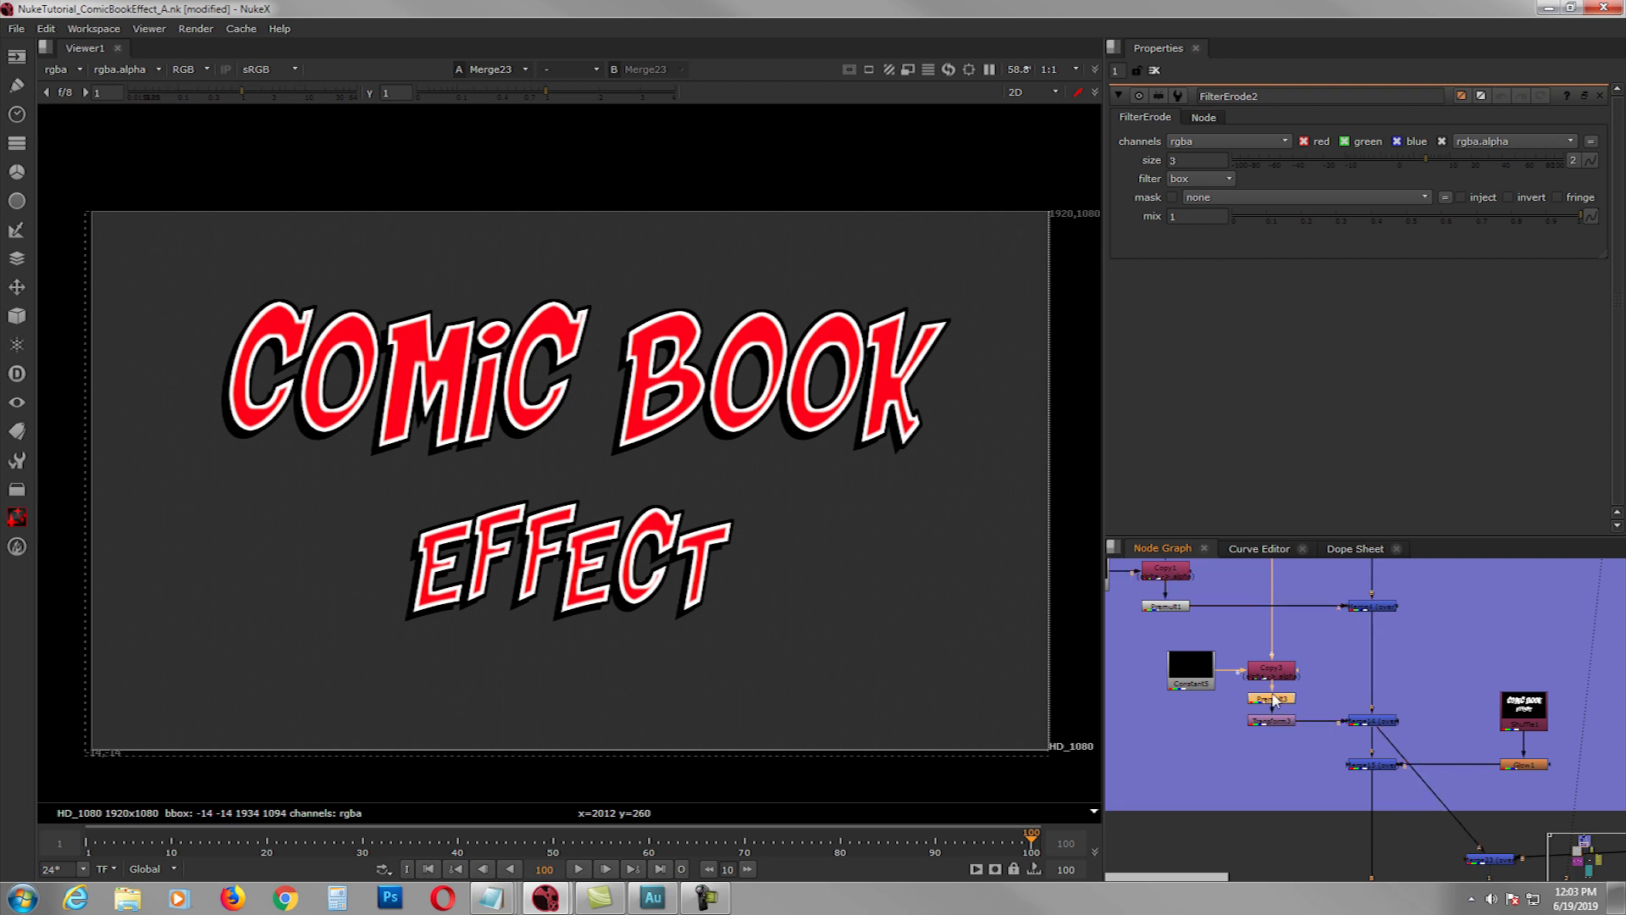
scroll(1279, 698, up, 2)
middle_drag(1305, 676, 1314, 692)
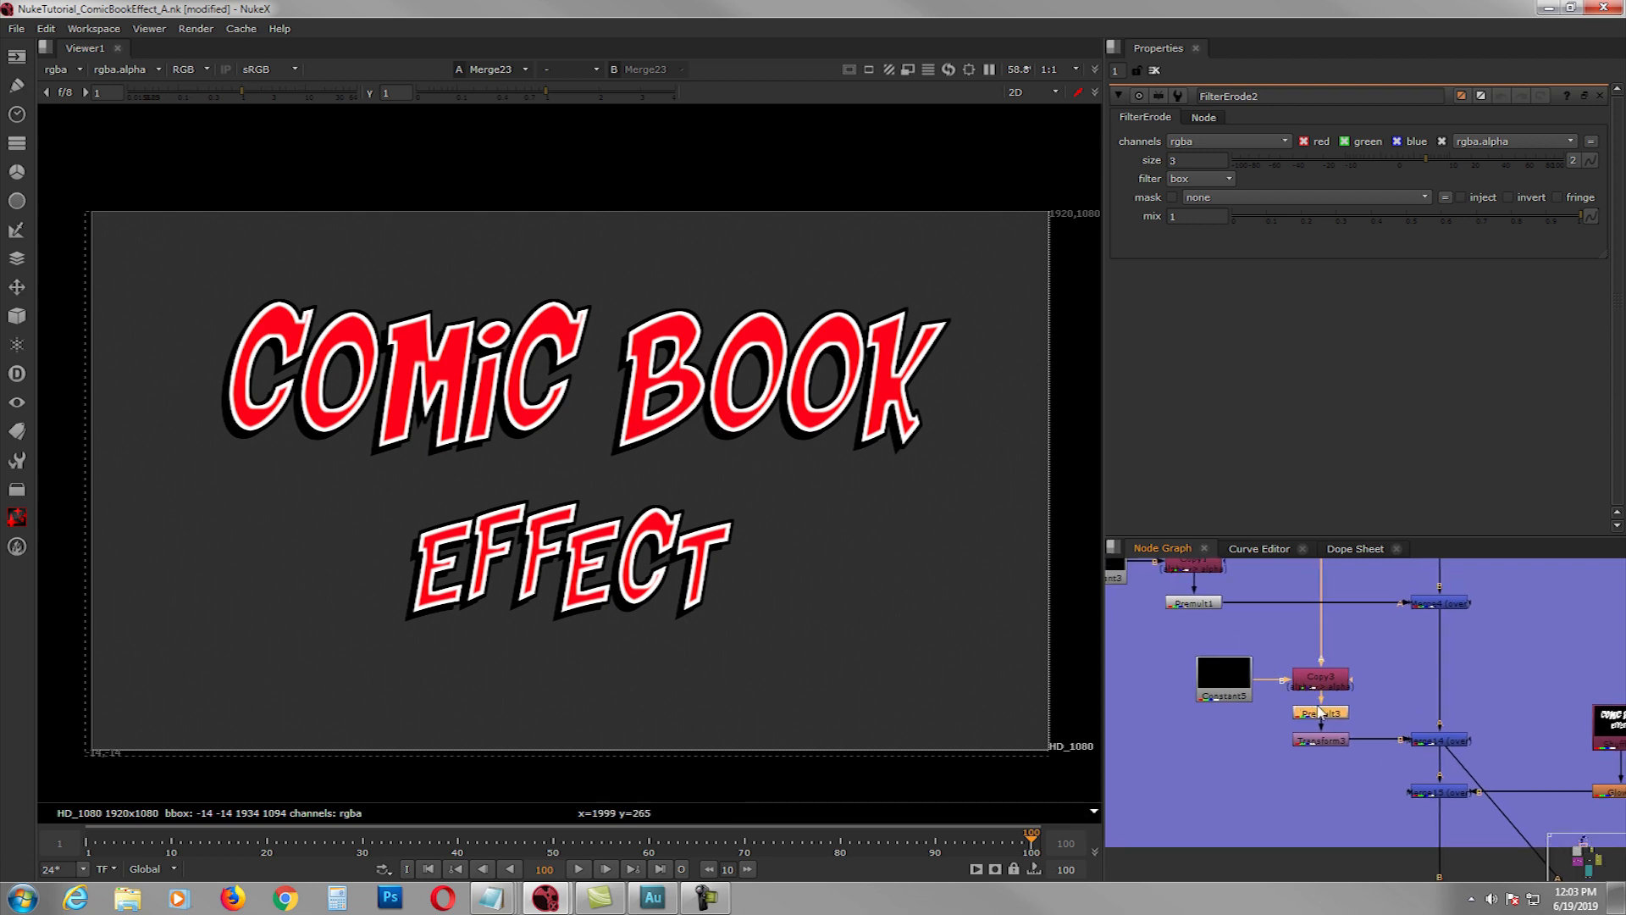
- Trace Copy3's A input up to Shuffle4, view Shuffle4's output and follow its input to the text merge
middle_drag(1336, 657, 1343, 847)
scroll(1343, 846, down, 1)
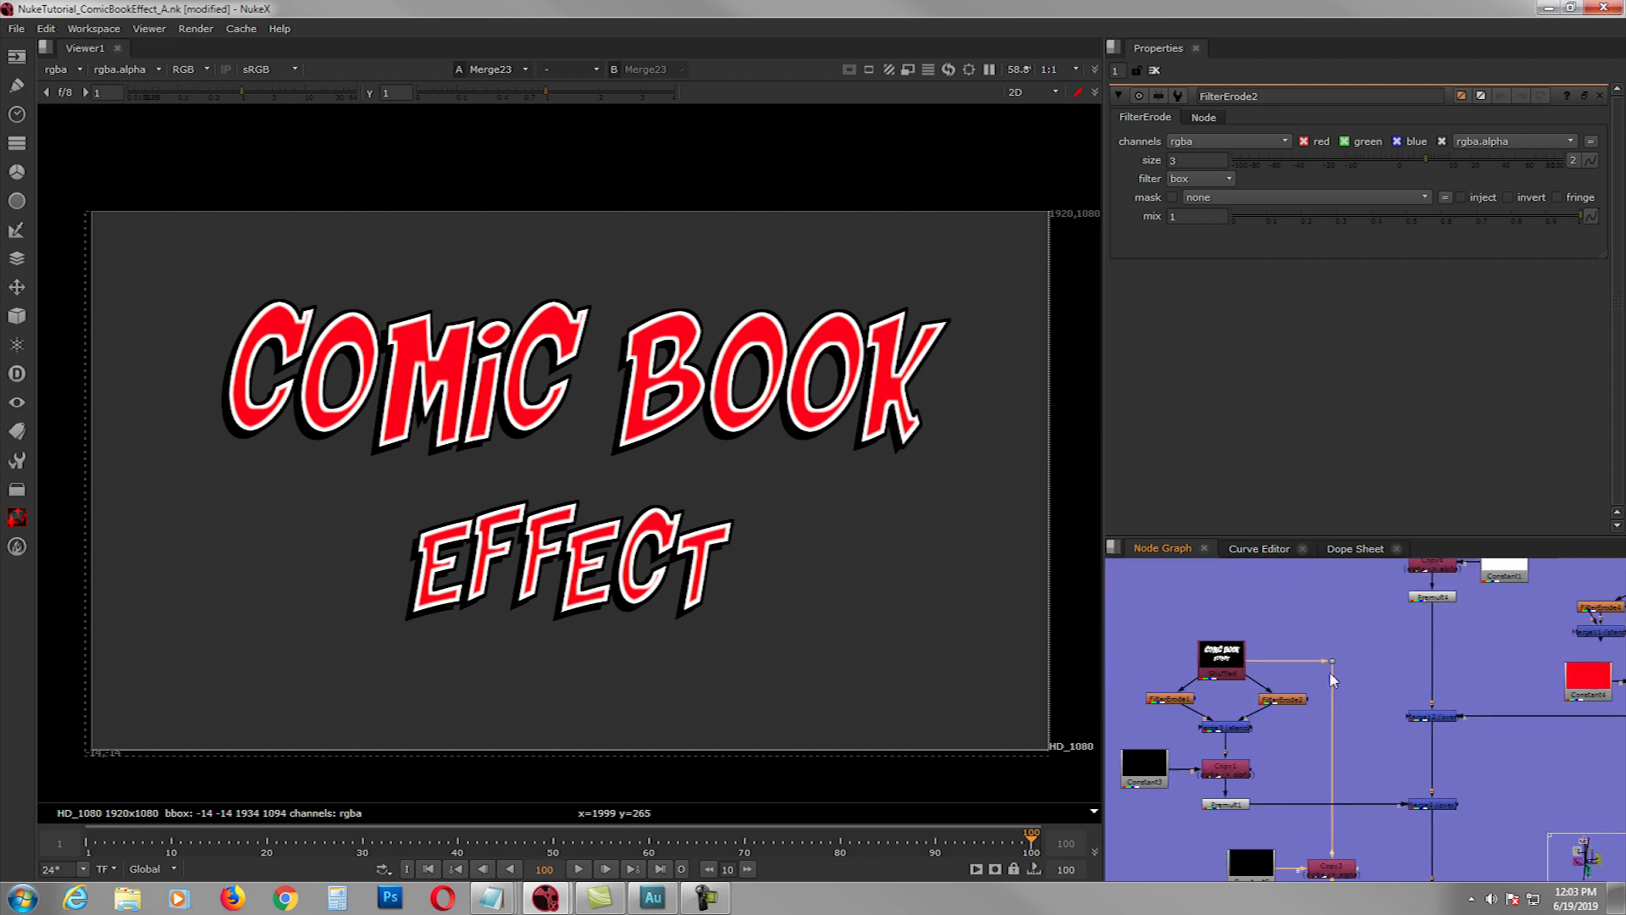
click(1228, 663)
key(1)
click(1252, 666)
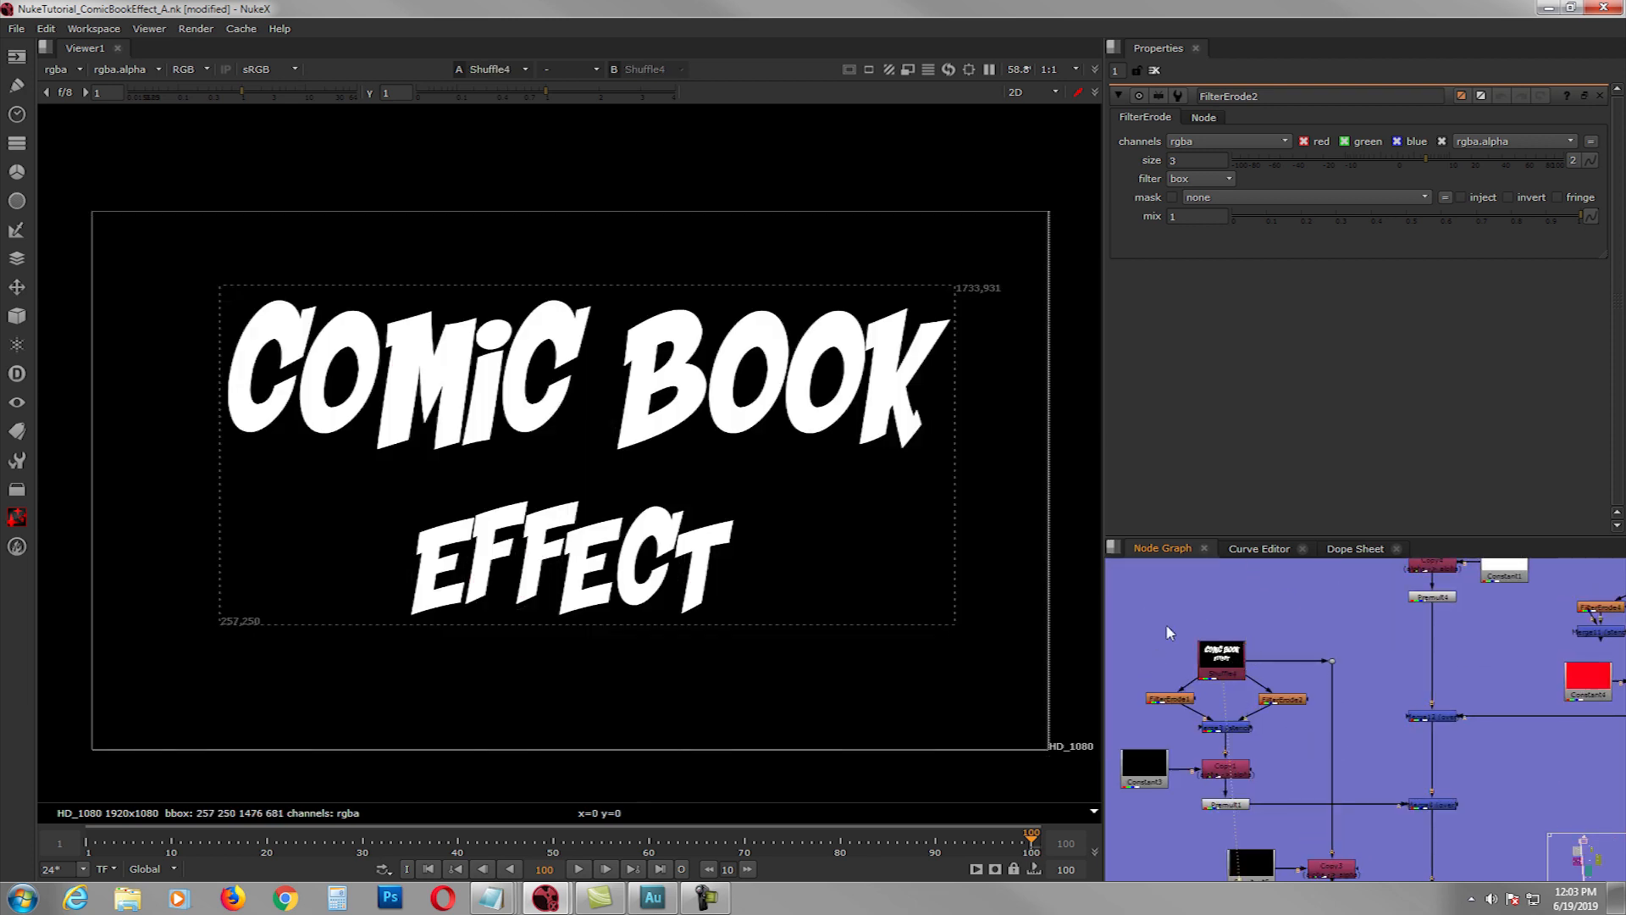
click(1222, 654)
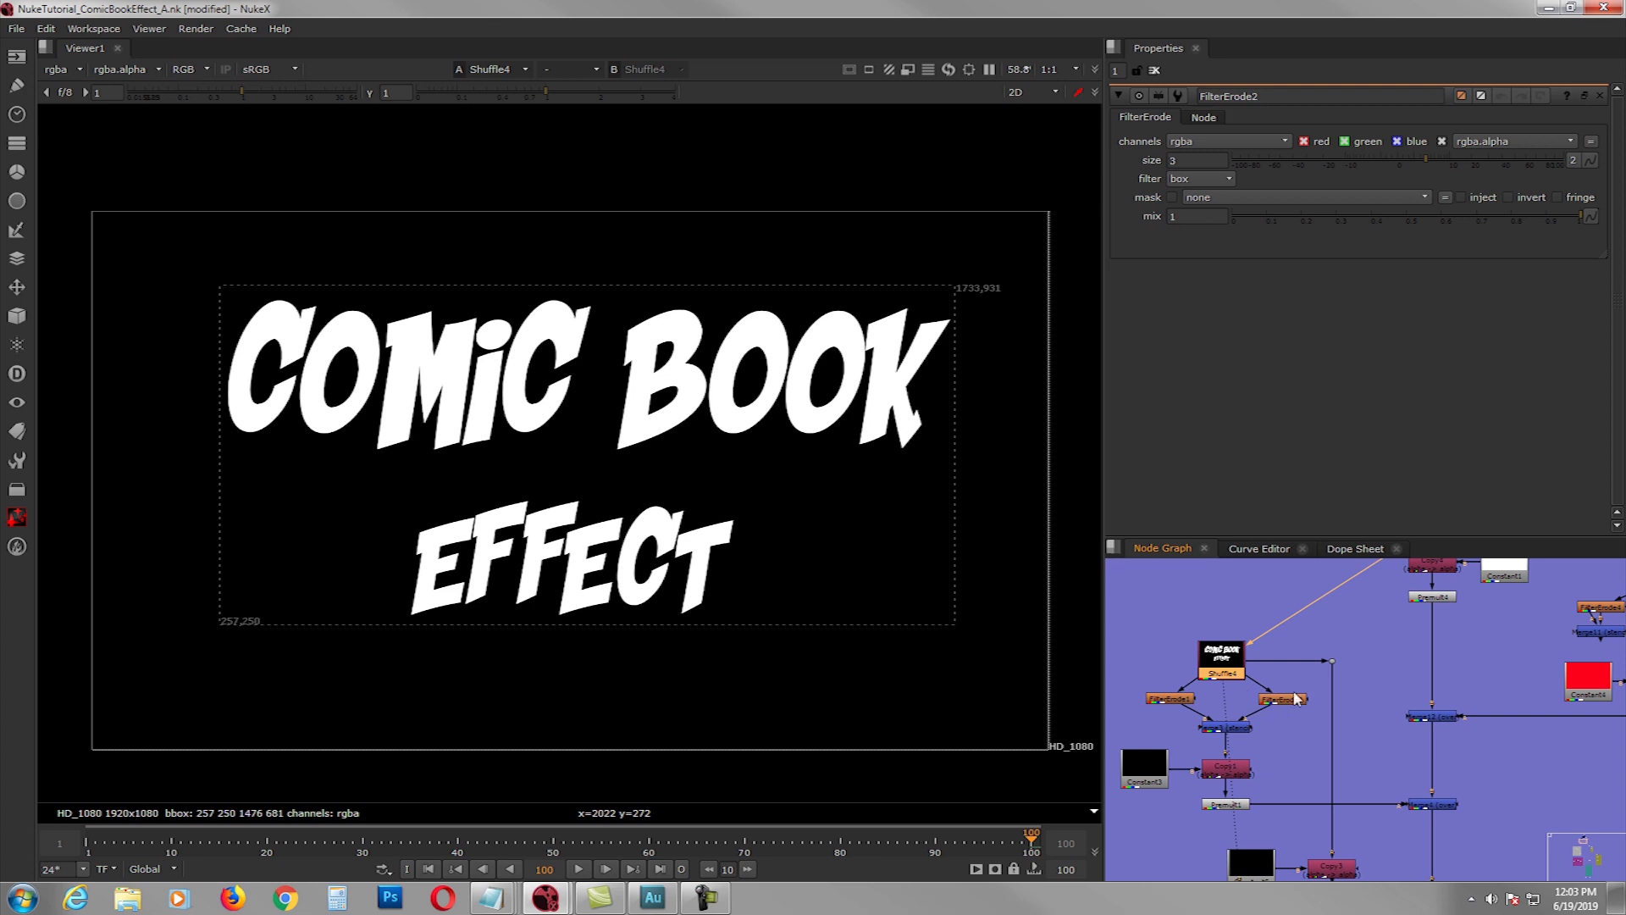
middle_drag(1289, 693, 1281, 756)
middle_drag(1386, 618, 1374, 675)
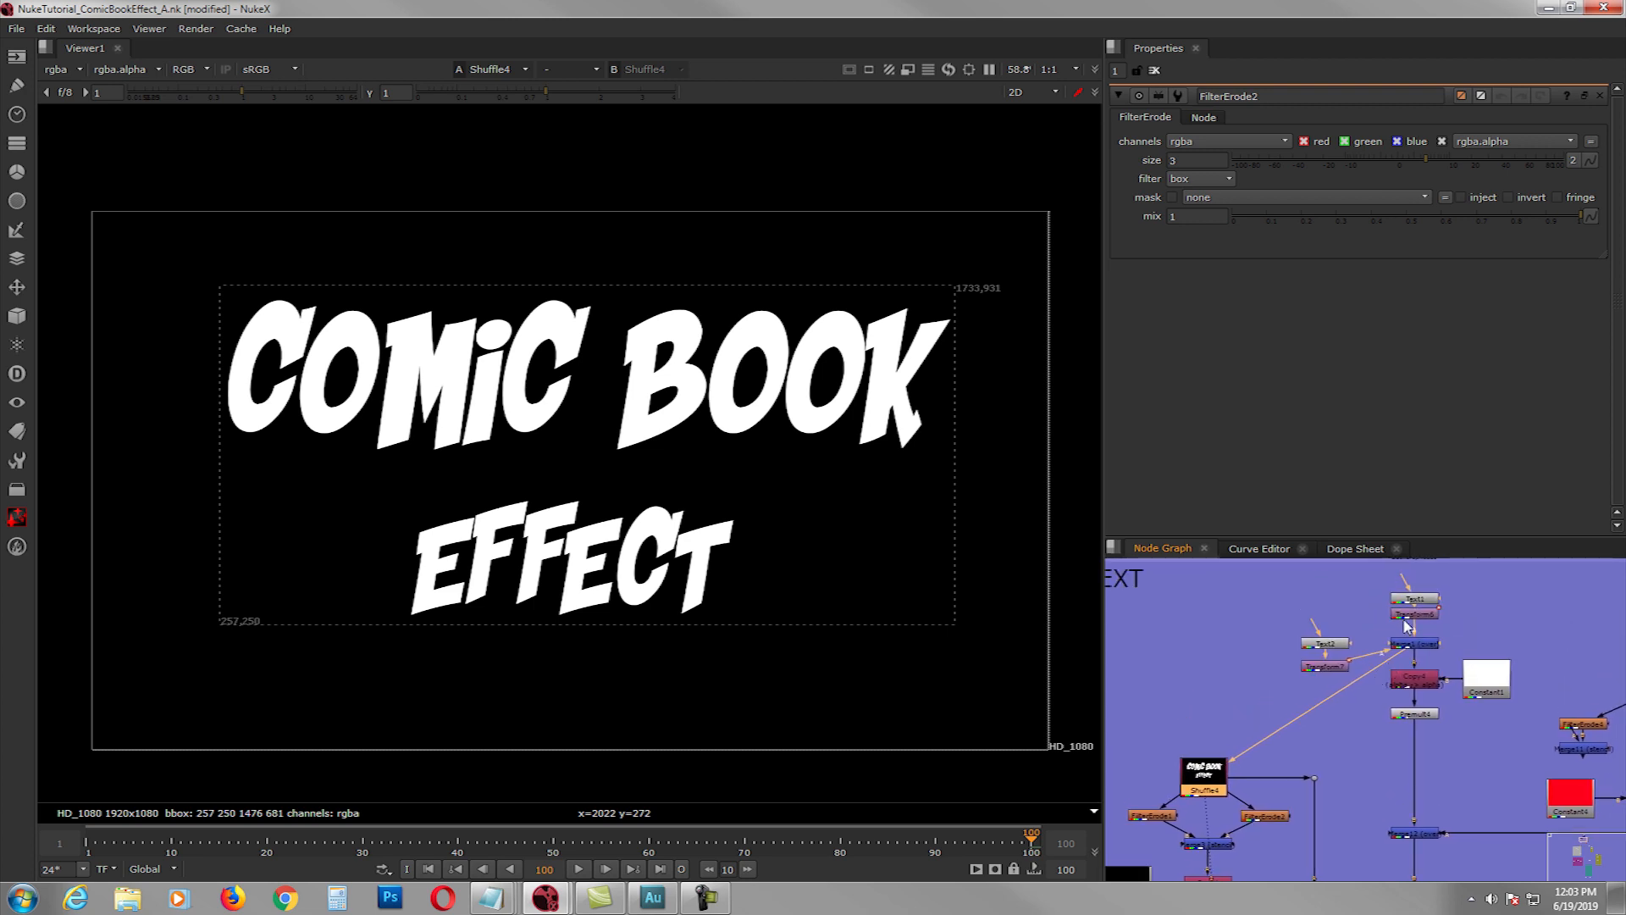
- View the output of Premult3 below Copy3 in the drop shadow branch
middle_drag(1353, 758, 1373, 709)
middle_drag(1356, 850, 1364, 686)
scroll(1342, 708, up, 2)
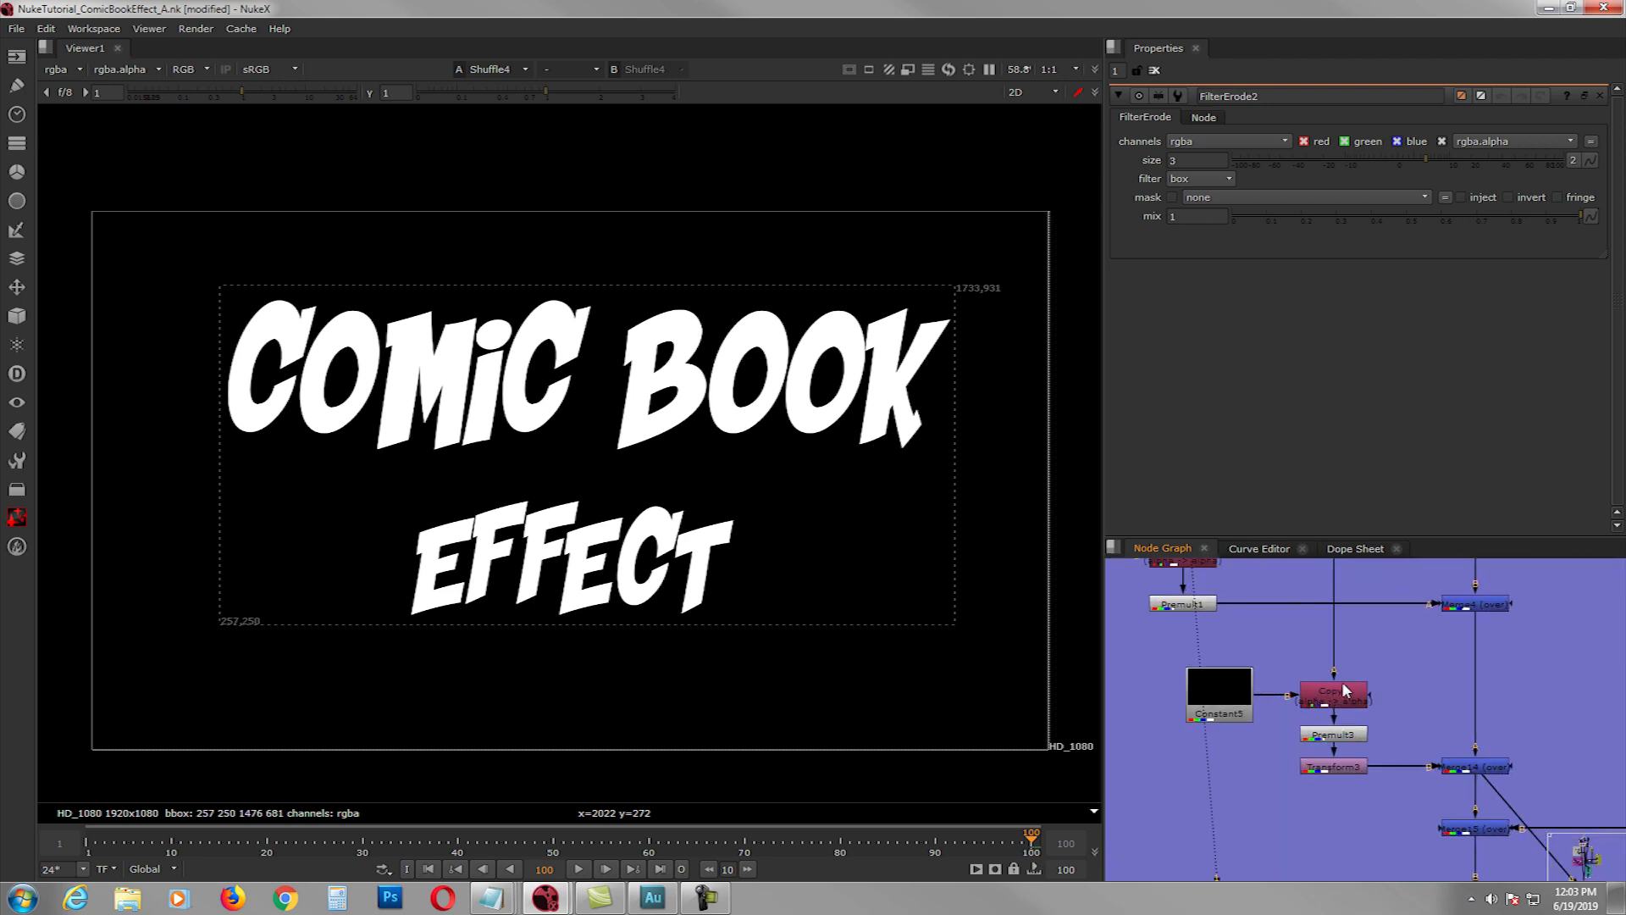
click(1334, 734)
key(1)
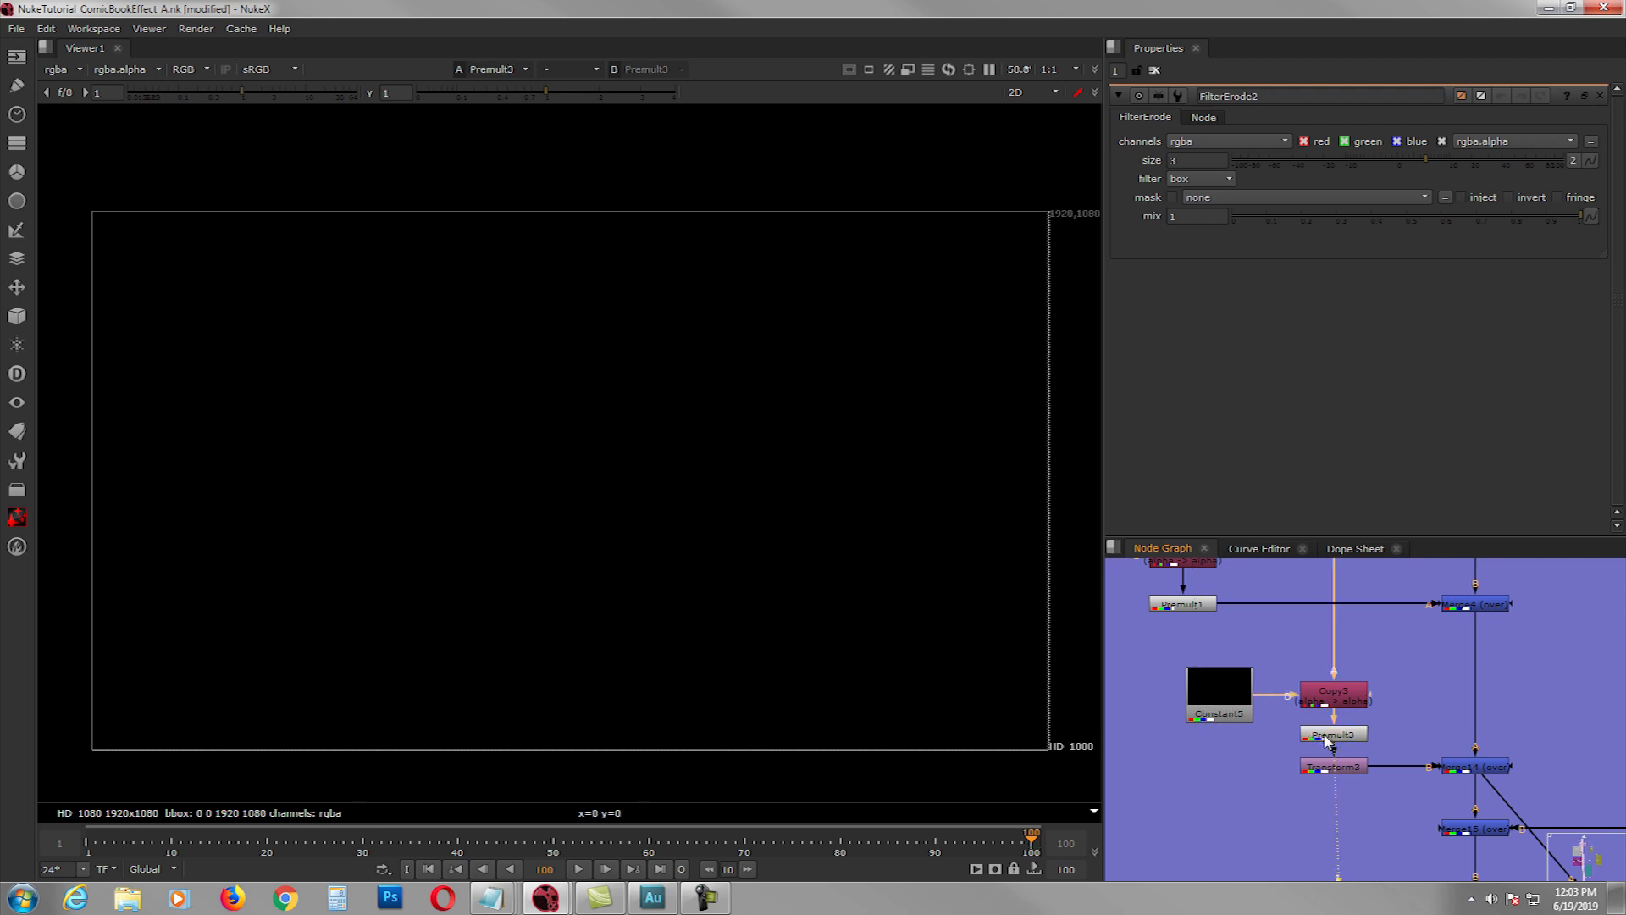
- View the combined title with its drop shadow at Merge23
middle_drag(1454, 769, 1314, 661)
scroll(1314, 662, down, 1)
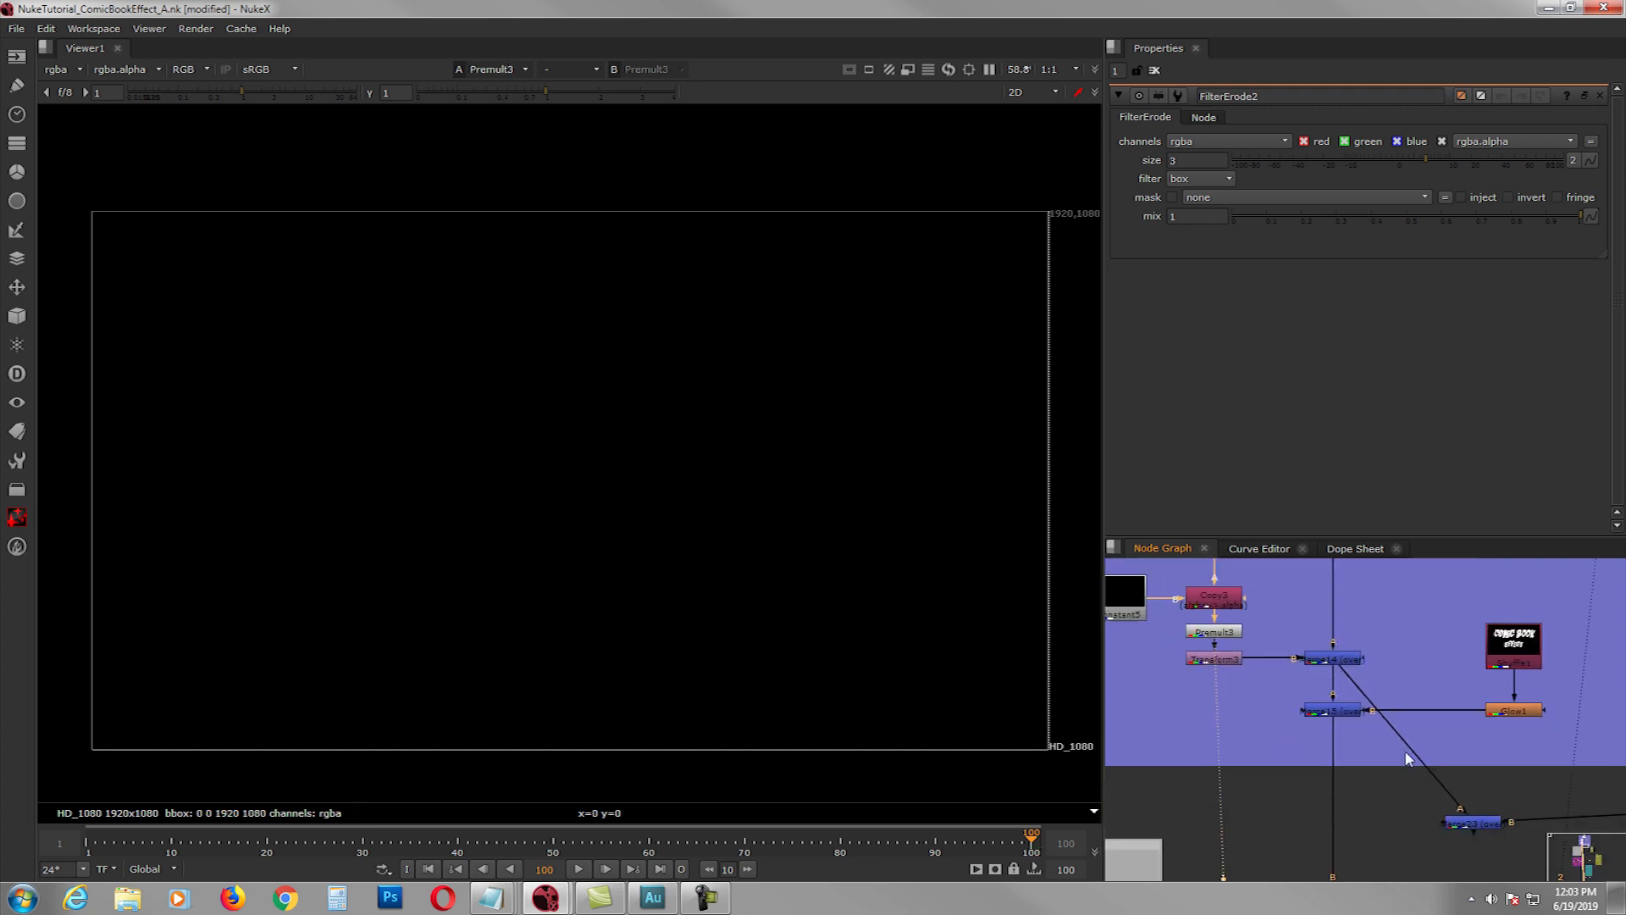
click(1462, 818)
key(1)
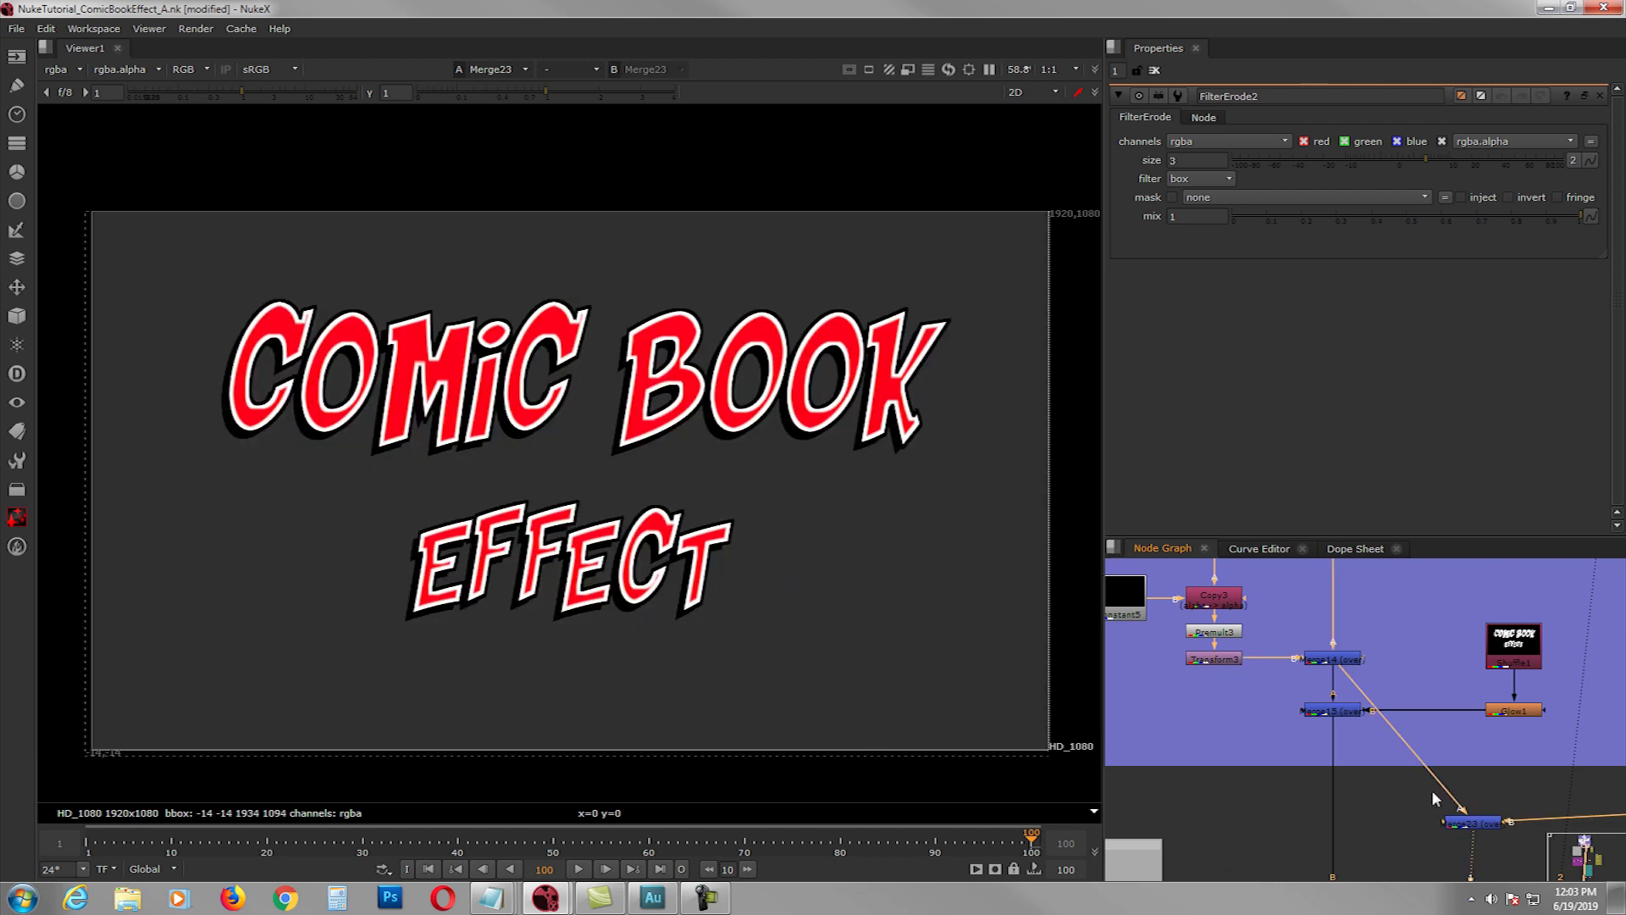
- Disable and re-enable Transform3 to compare the shadow offset, and open its properties to examine the translate values
click(1213, 660)
scroll(1214, 660, up, 2)
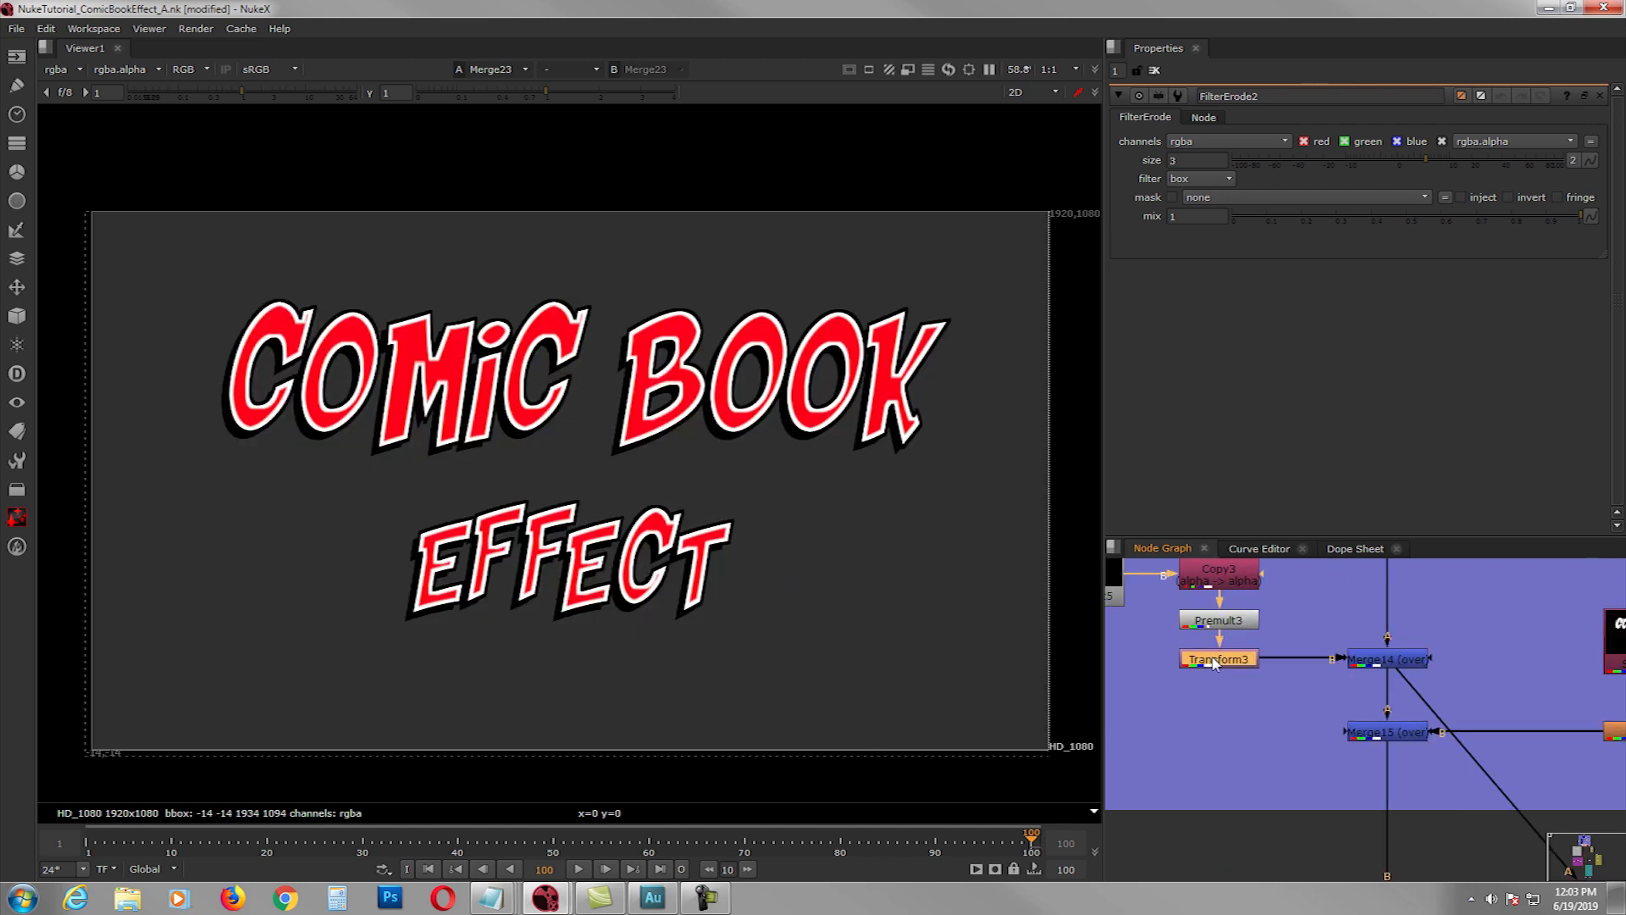
key(d)
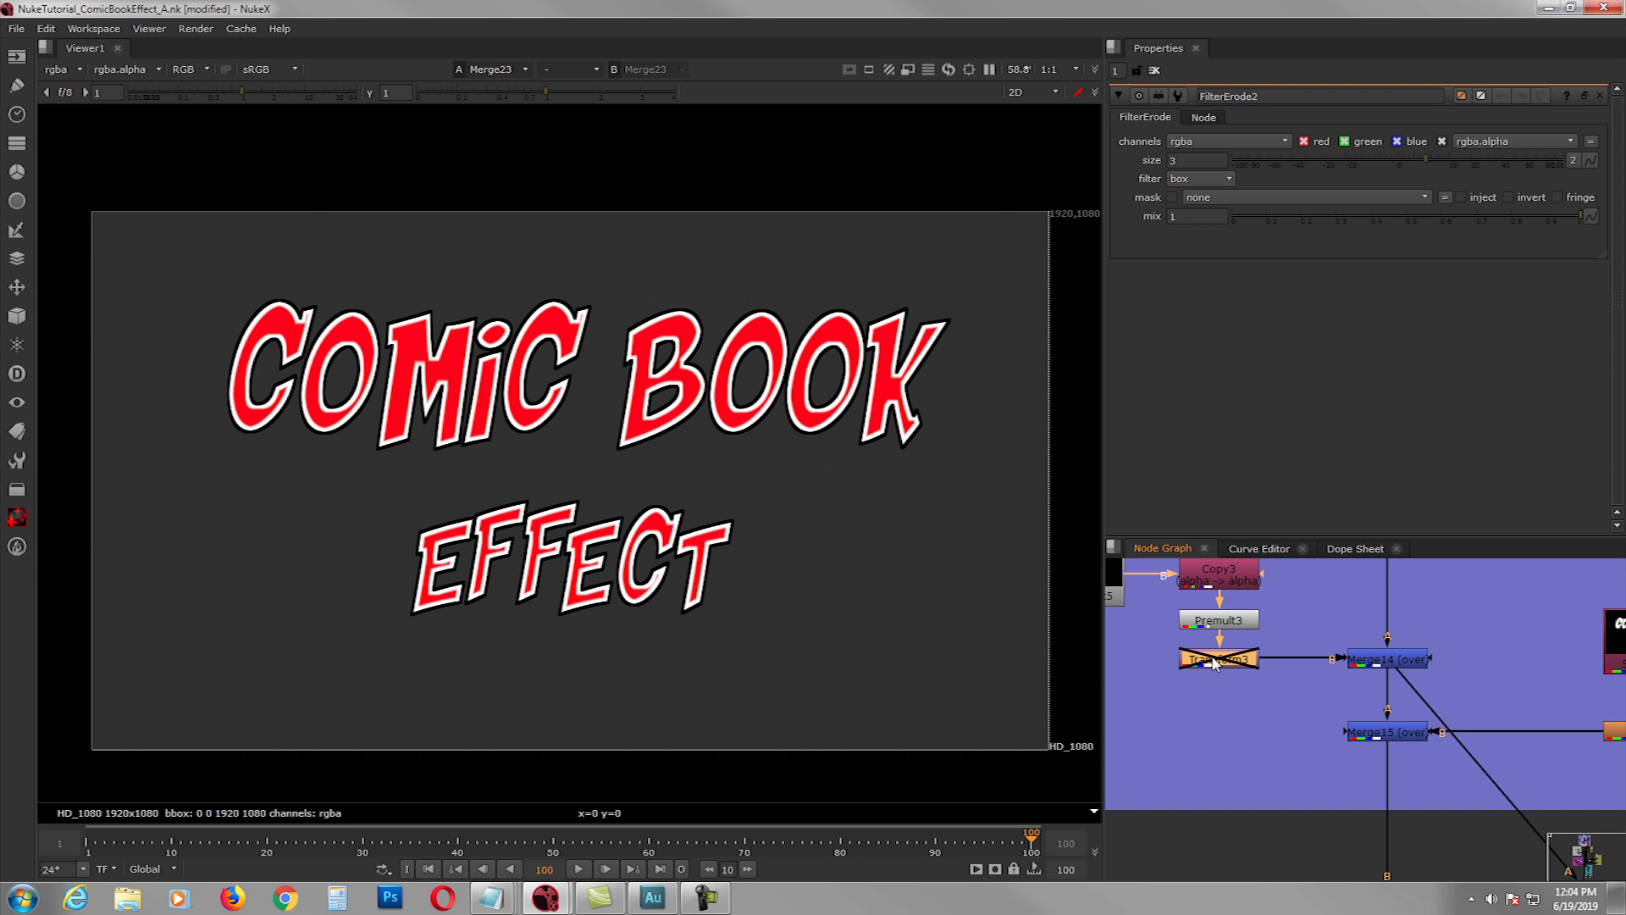
key(d)
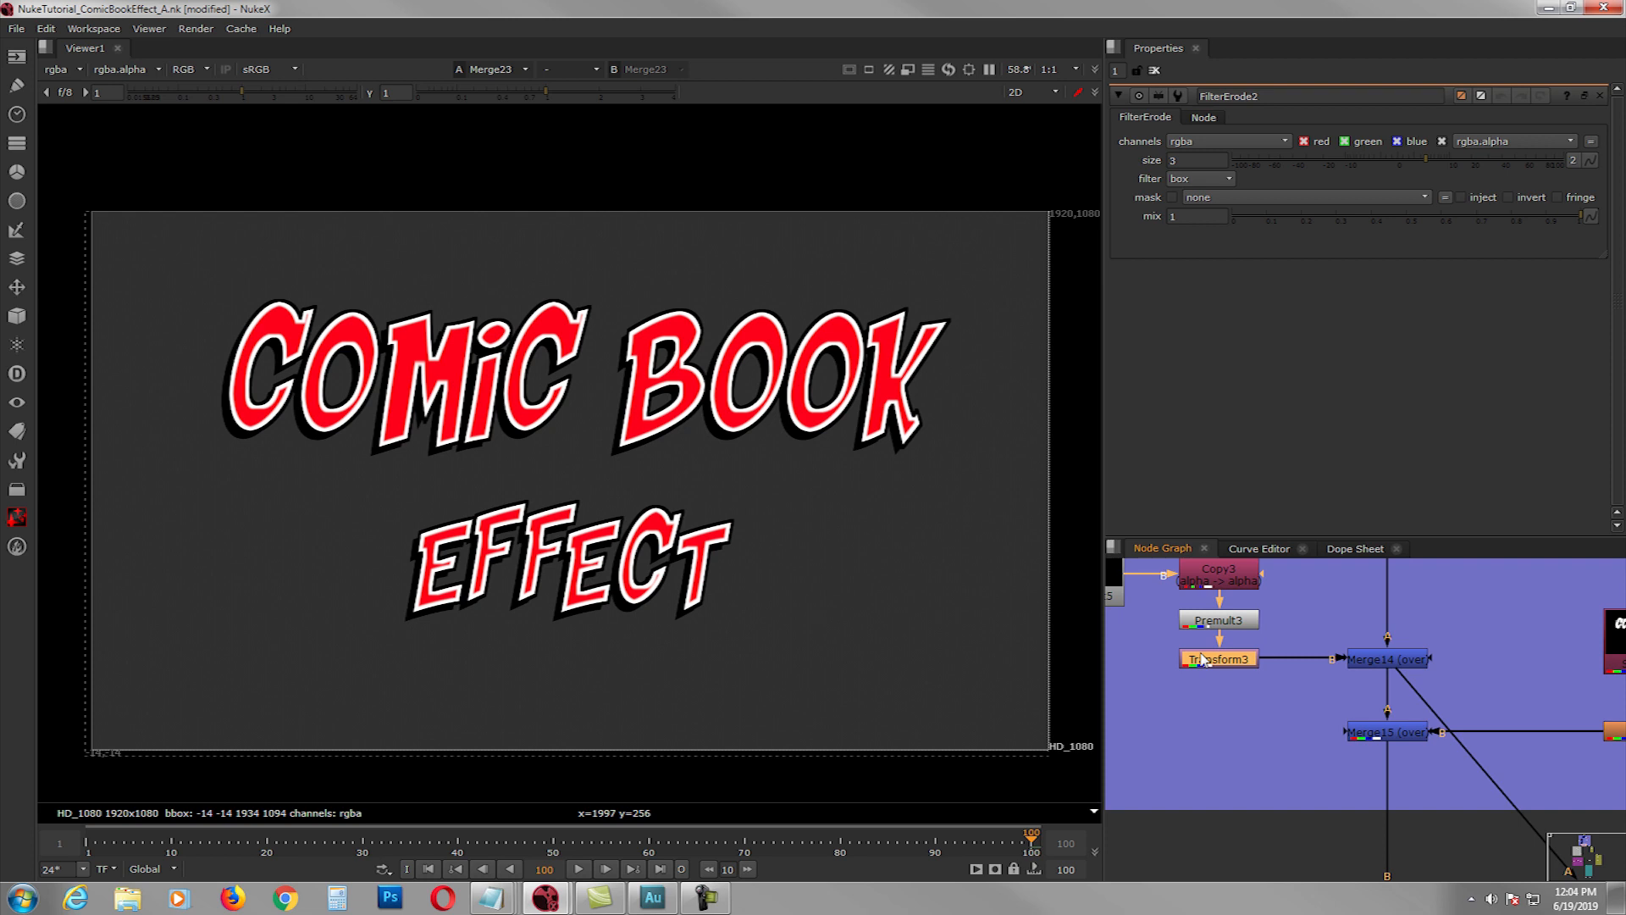
double_click(1203, 659)
- Reconnect Merge23's A input from Merge14 to Merge15, which brings in Glow1, and view Merge23's output
middle_drag(1355, 693, 1239, 687)
click(1283, 723)
key(1)
drag(1290, 684, 1277, 725)
middle_drag(1322, 766, 1297, 730)
click(1434, 842)
key(1)
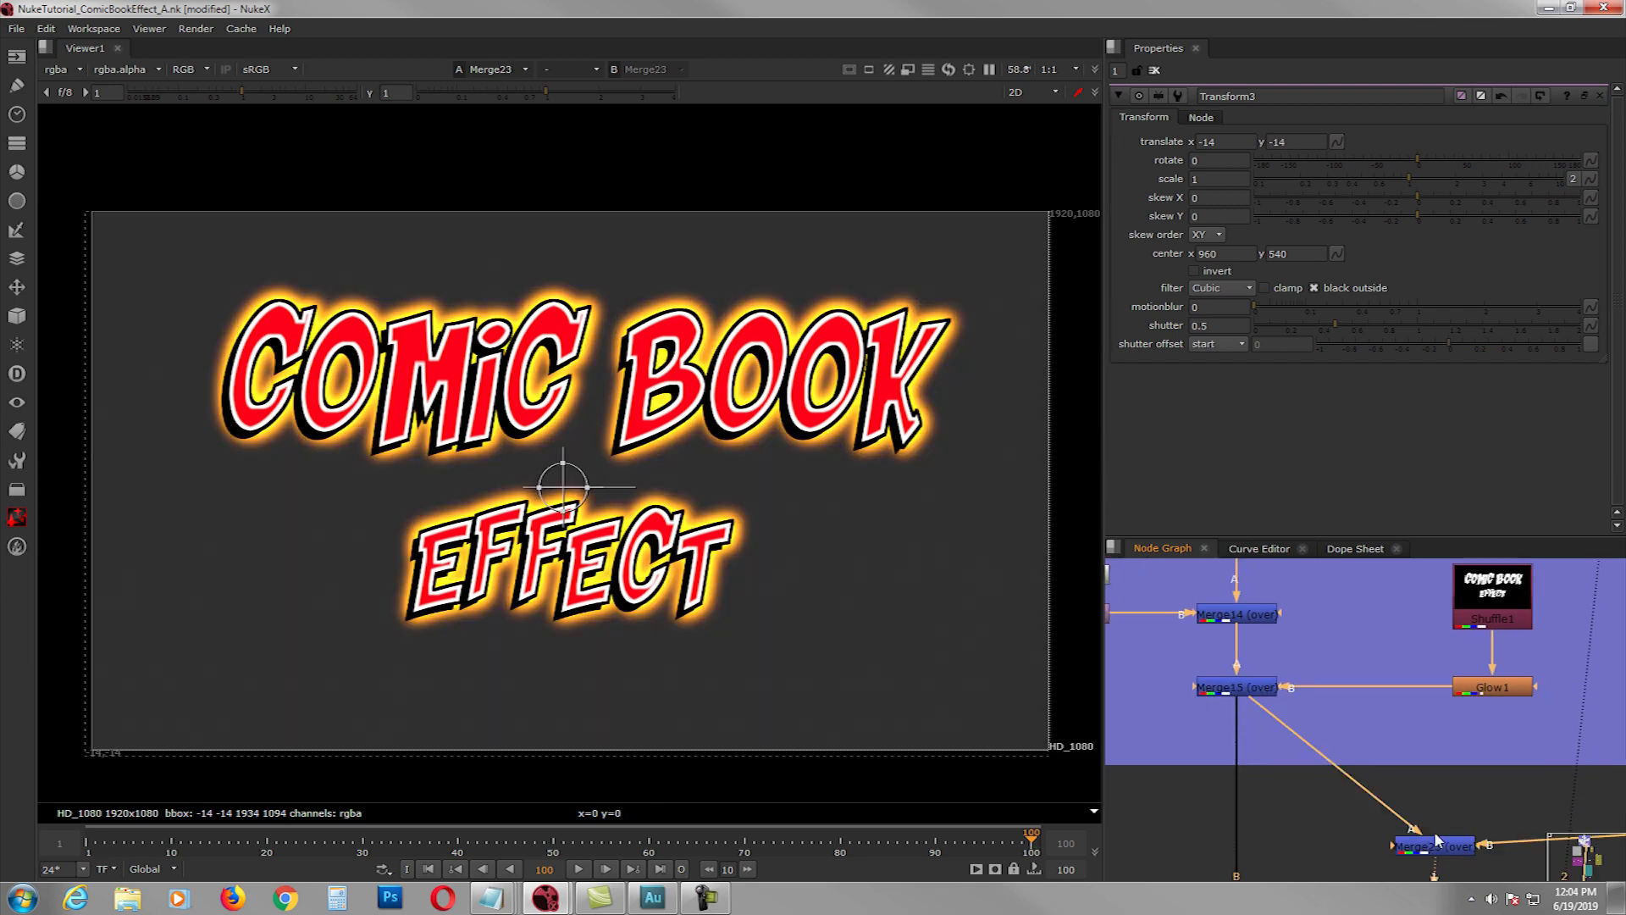
middle_drag(1431, 636, 1409, 702)
middle_drag(1288, 762, 1419, 780)
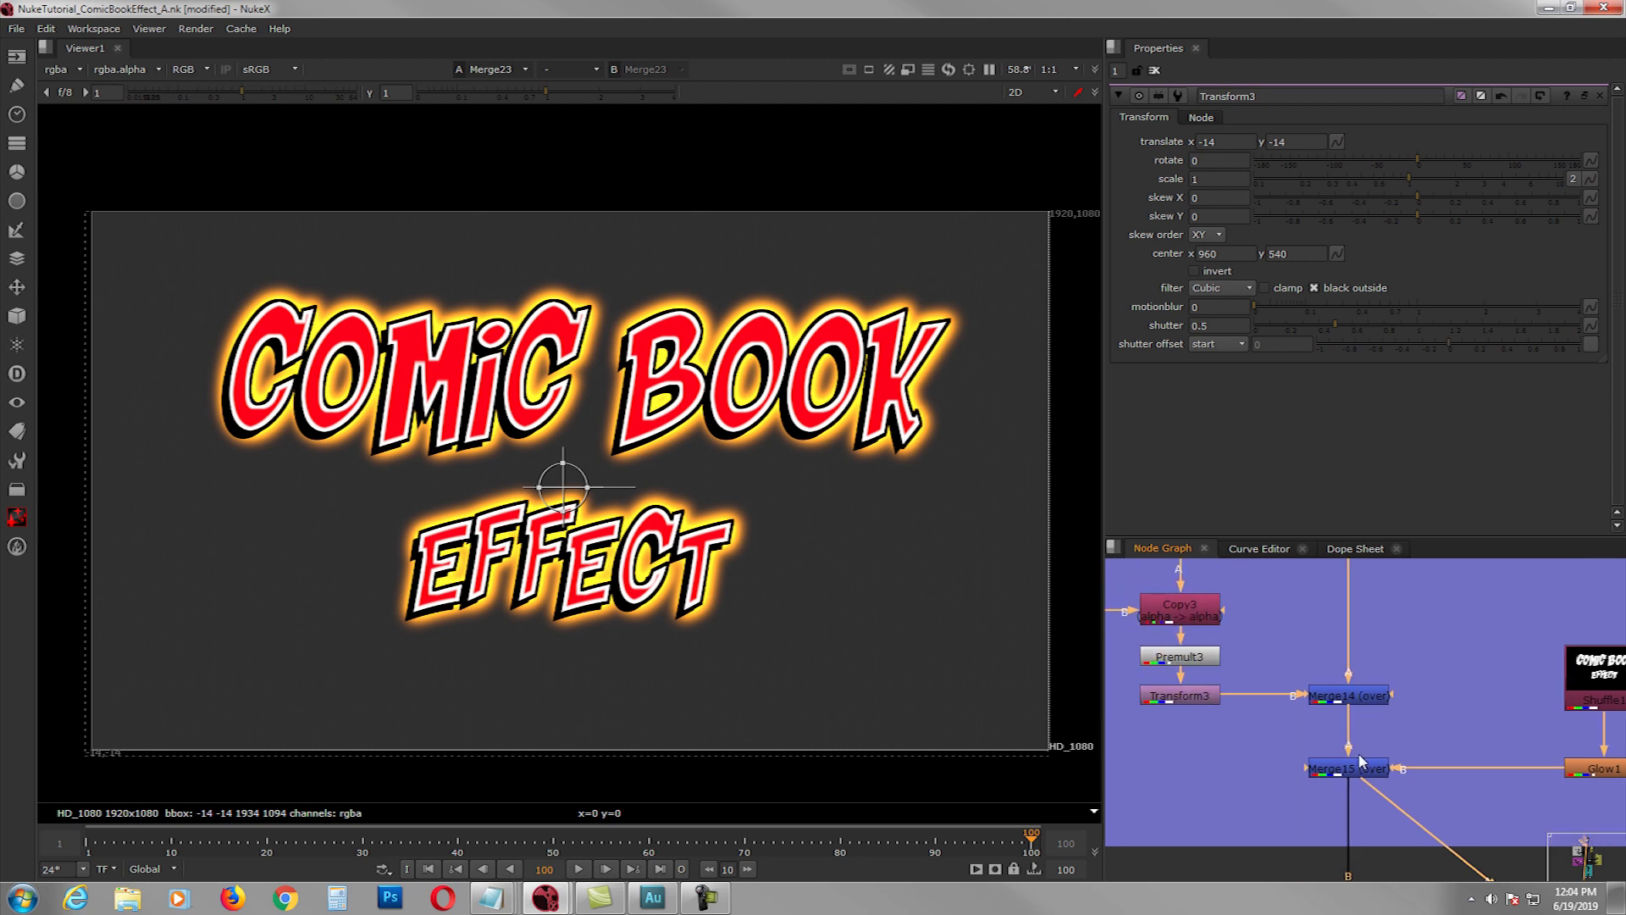
- View the outputs of Shuffle1 and Glow1, and open Glow1's properties to examine its tint, brightness and size
scroll(1360, 761, down, 1)
middle_drag(1318, 570, 1314, 635)
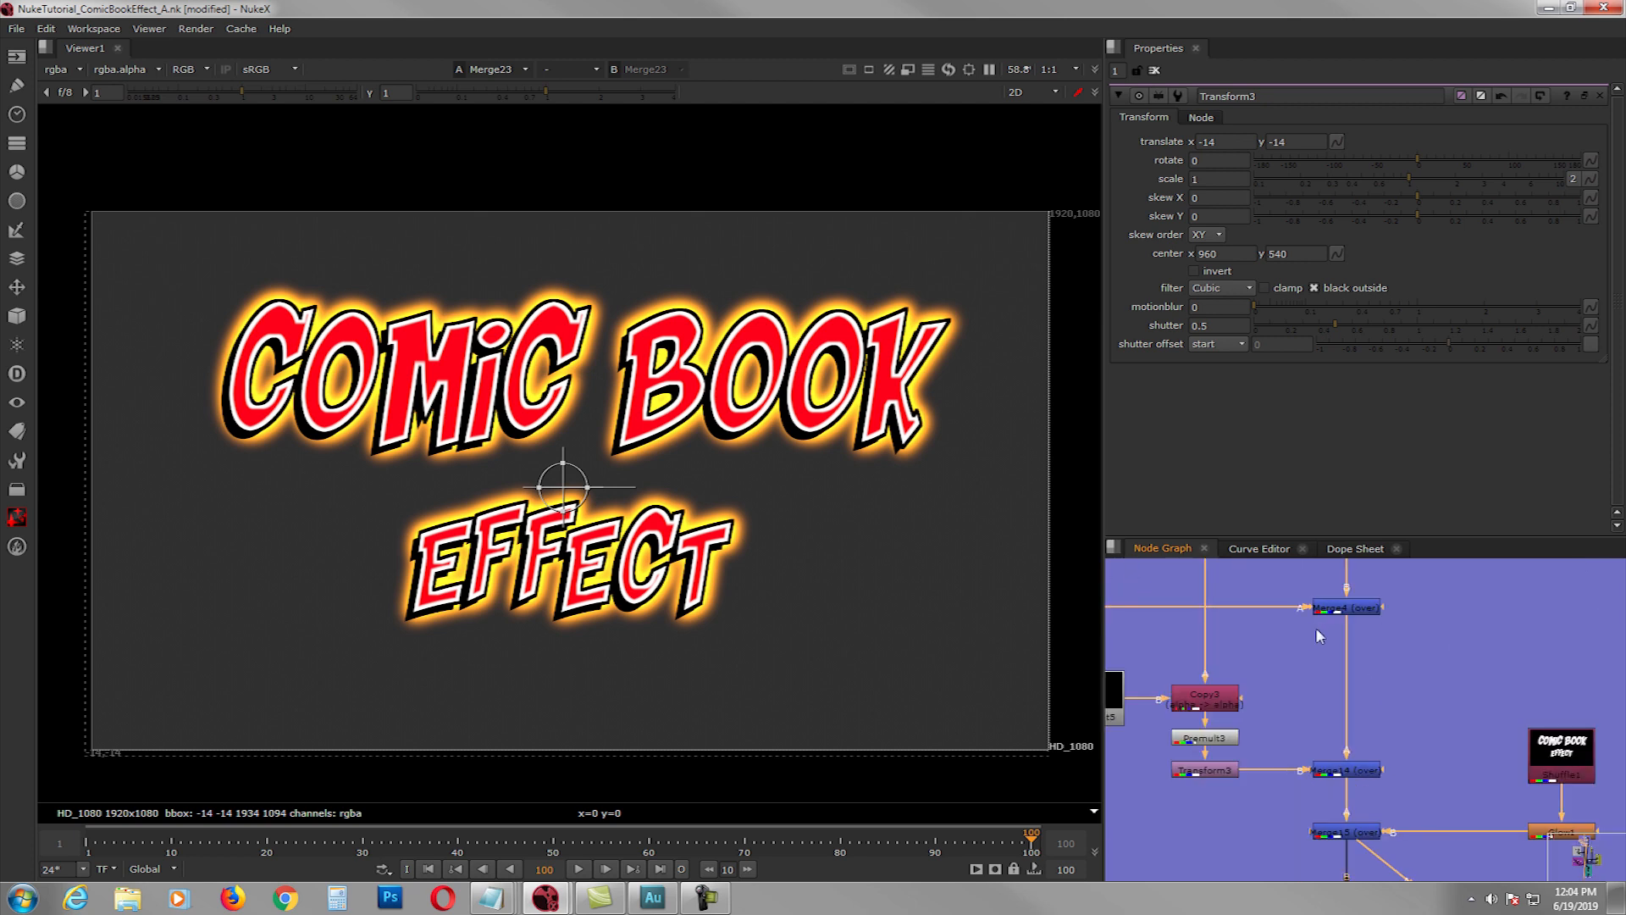
middle_drag(1405, 747, 1282, 678)
scroll(1370, 730, up, 1)
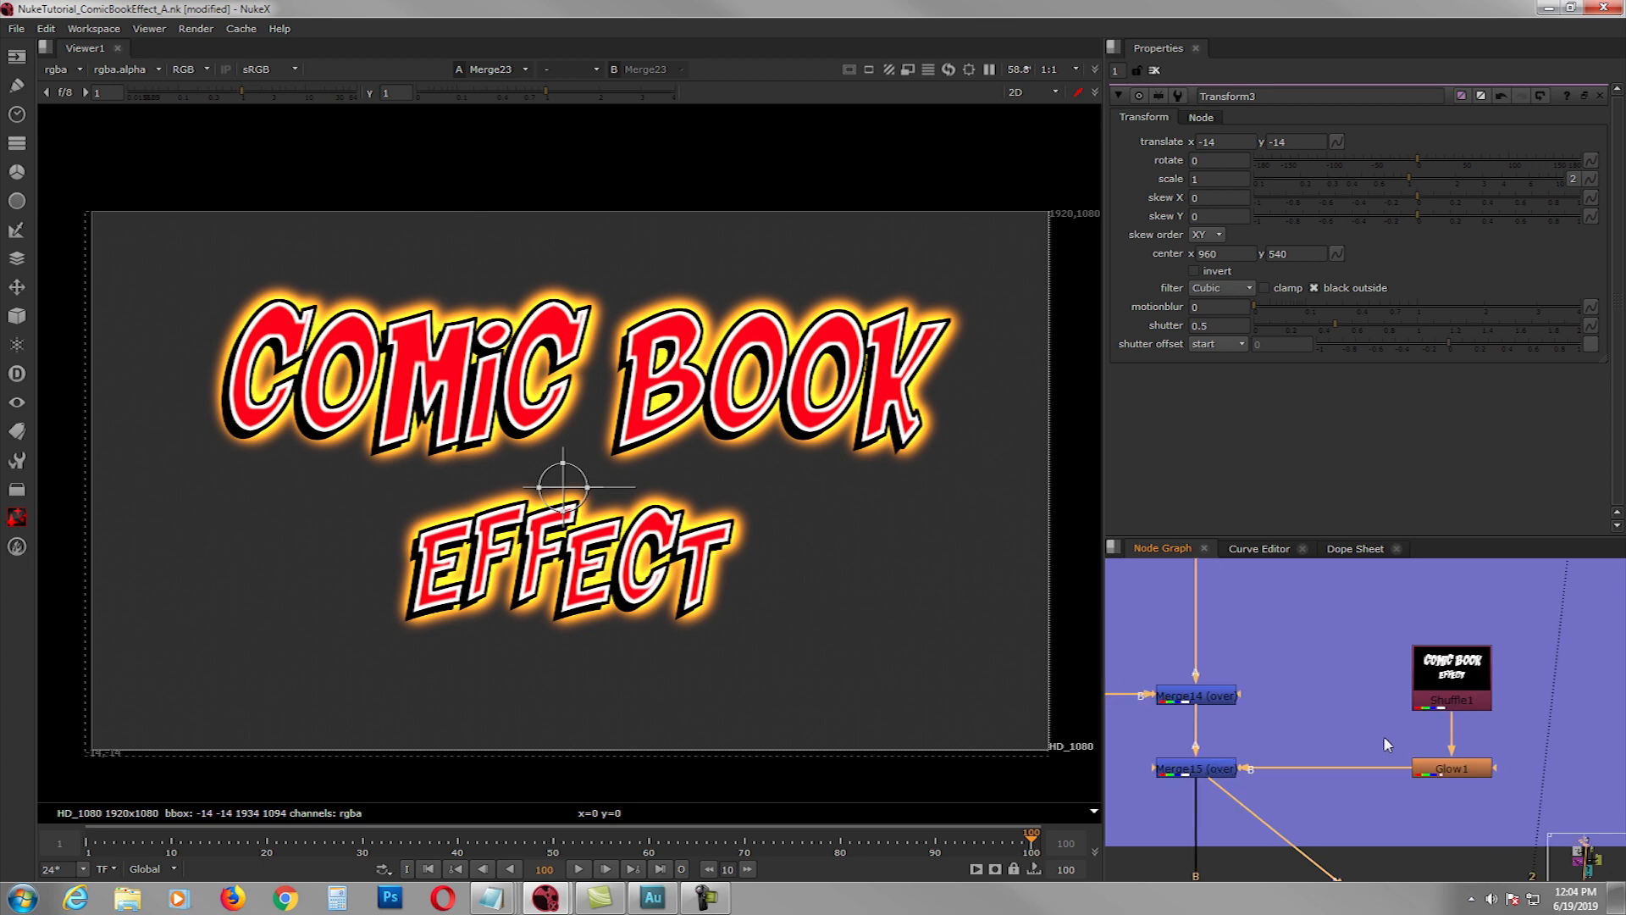
click(1450, 708)
key(1)
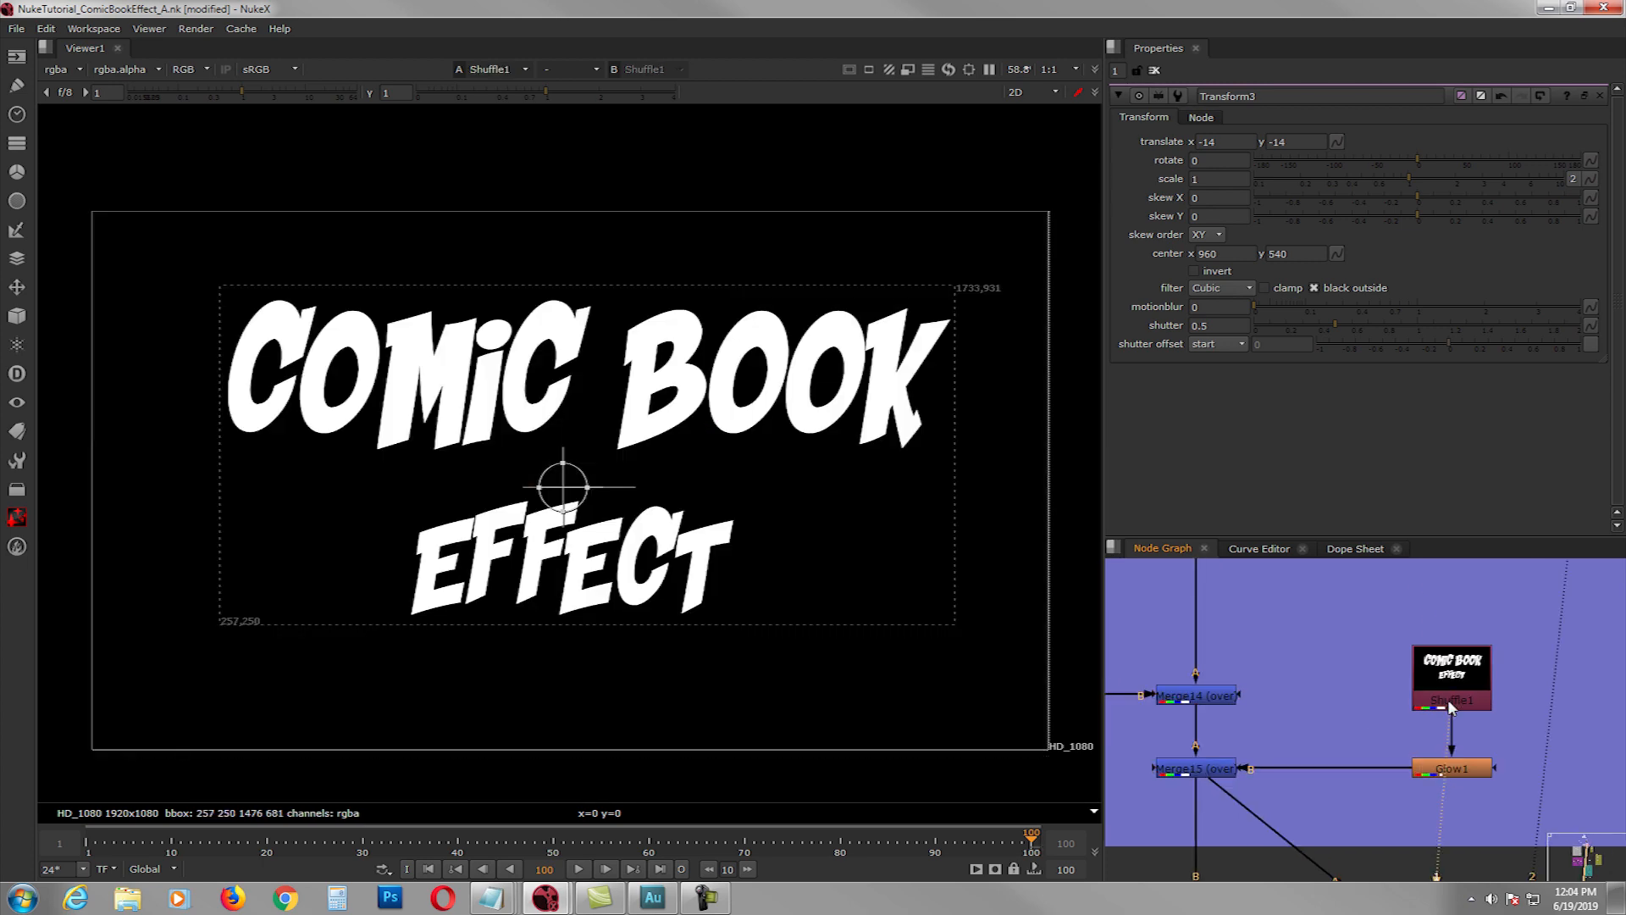
click(1463, 769)
key(1)
double_click(1463, 769)
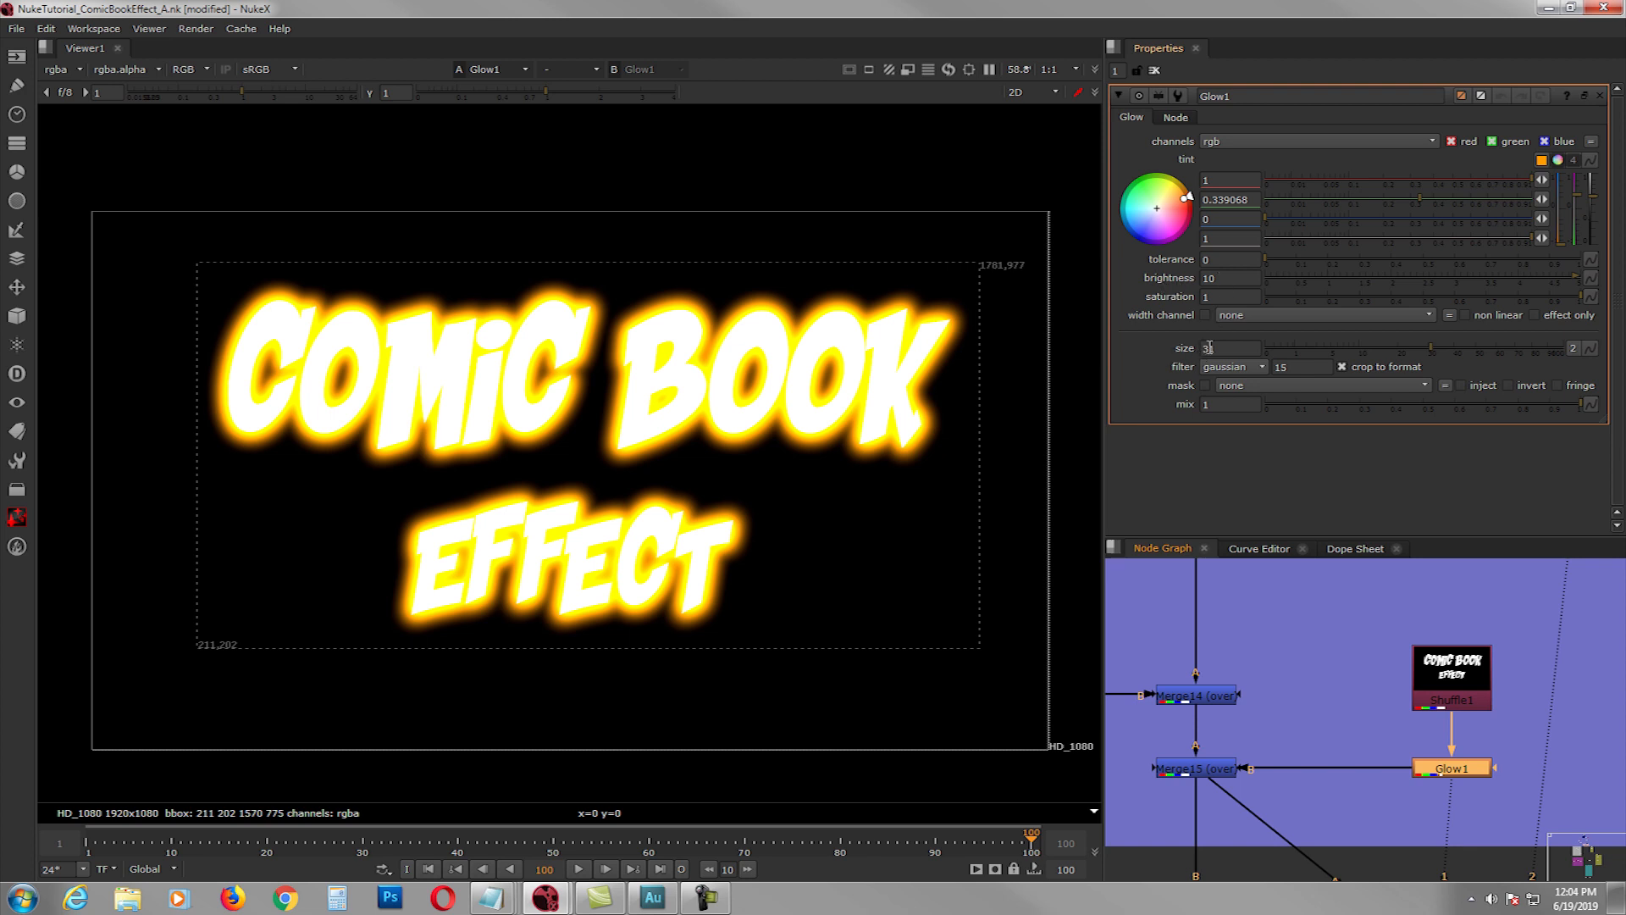
- View the outputs of Merge14, Merge15 and Merge23 in turn to compare the title without and with the glow
middle_drag(1268, 728, 1297, 717)
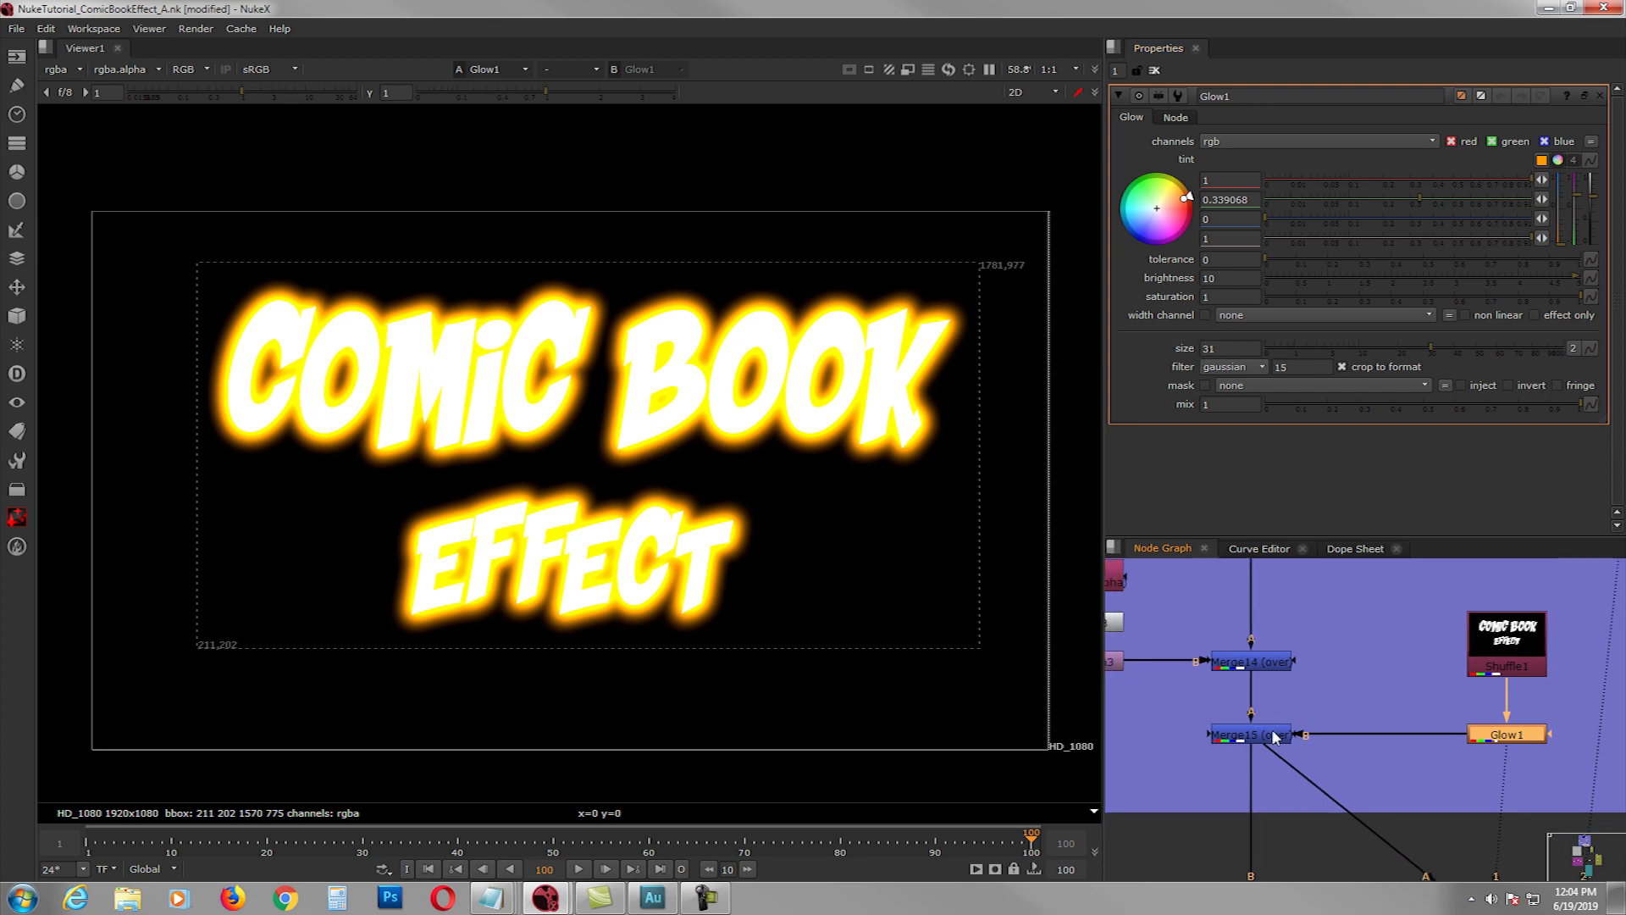
click(1270, 736)
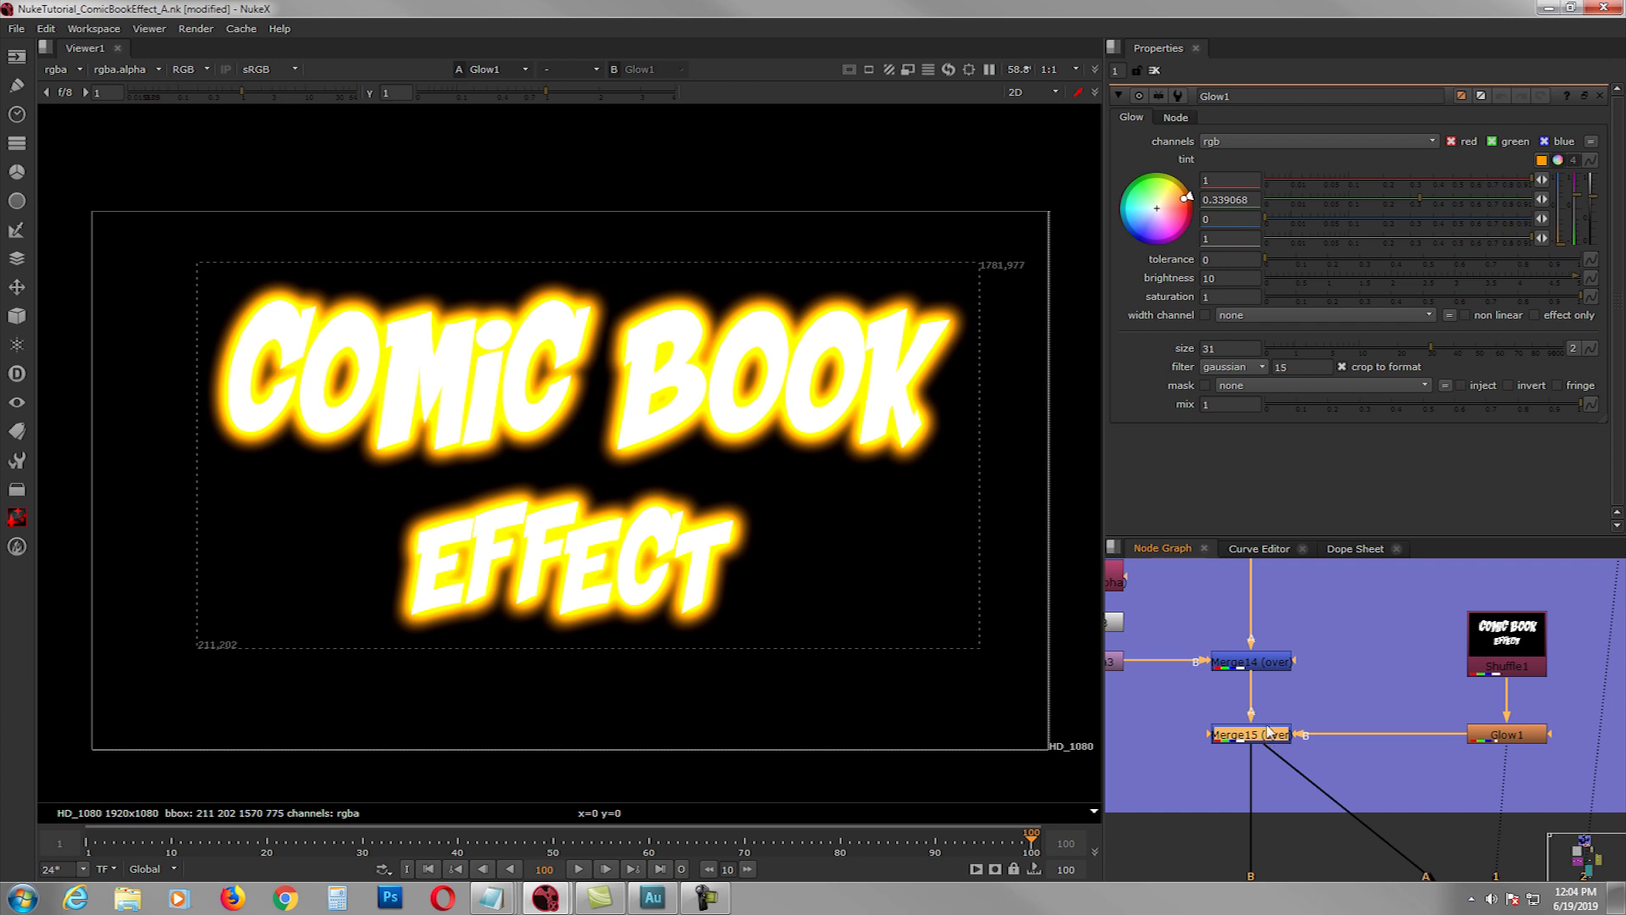
click(1268, 663)
key(1)
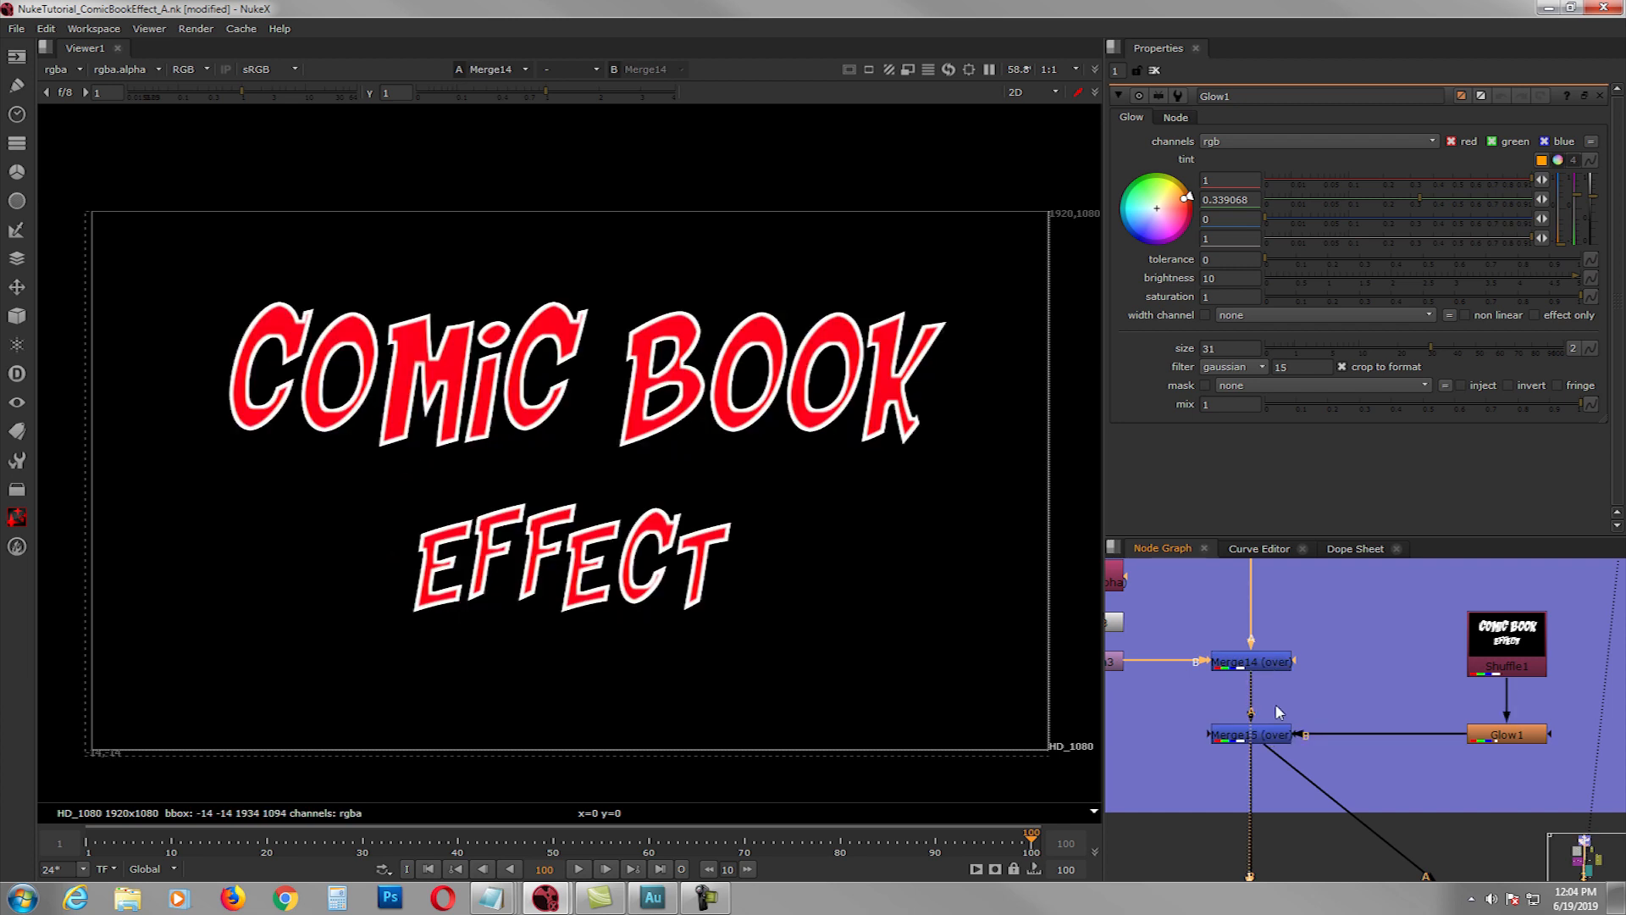
middle_drag(1274, 703, 1263, 657)
click(1259, 687)
key(1)
click(1425, 847)
key(1)
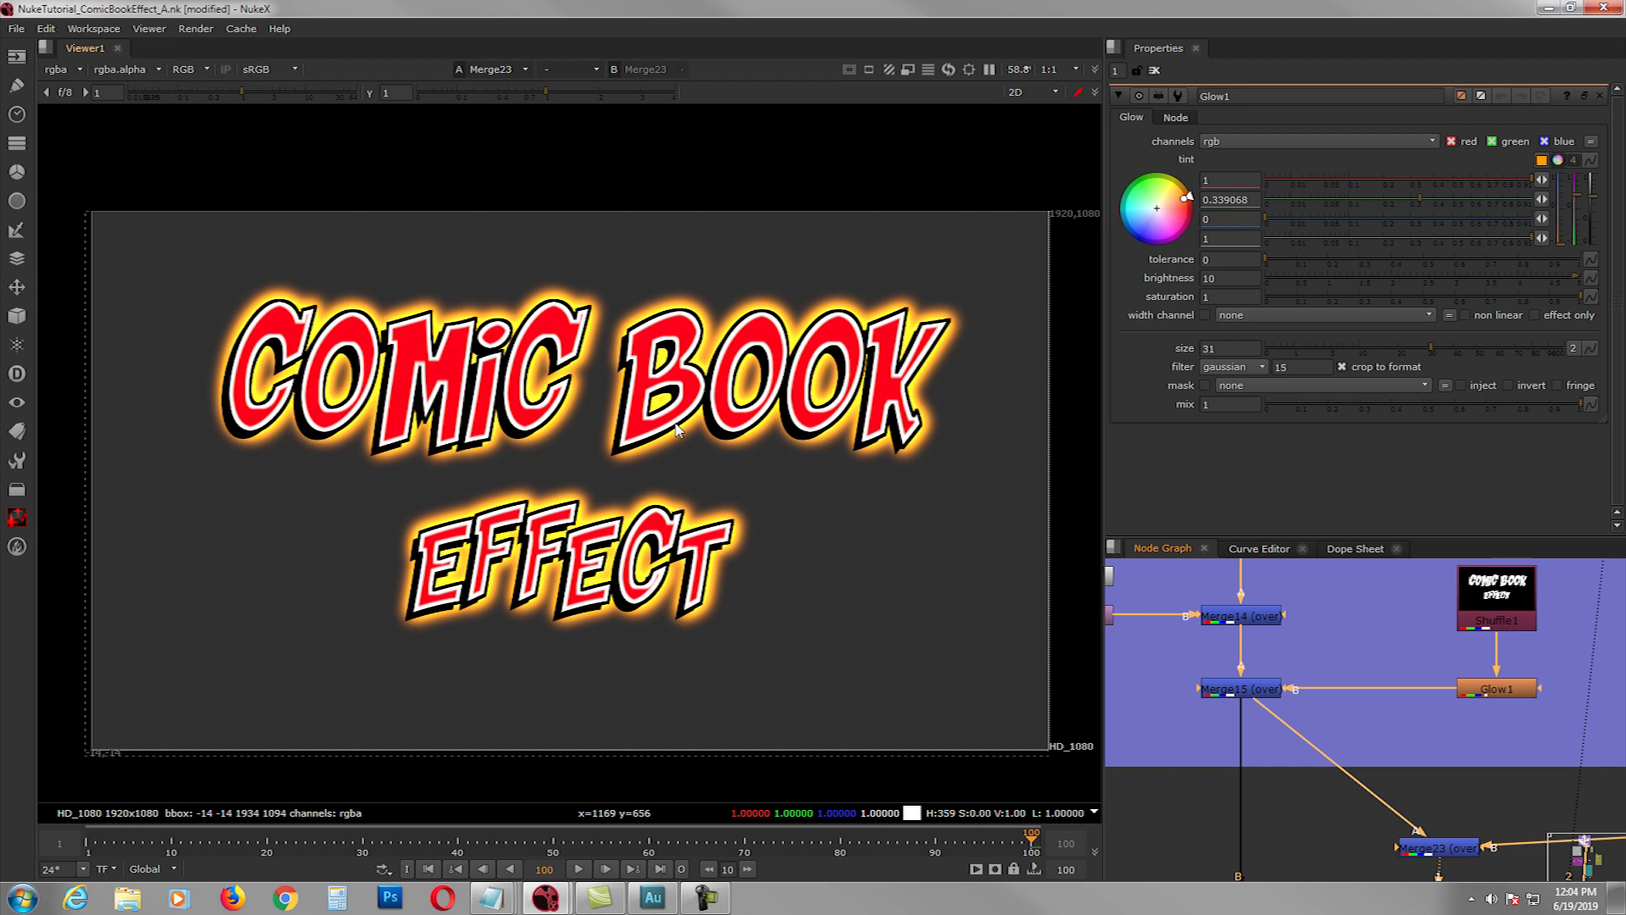
- View the CityStreets.jpg image at Reformat1 in the BG backdrop
scroll(1329, 703, down, 3)
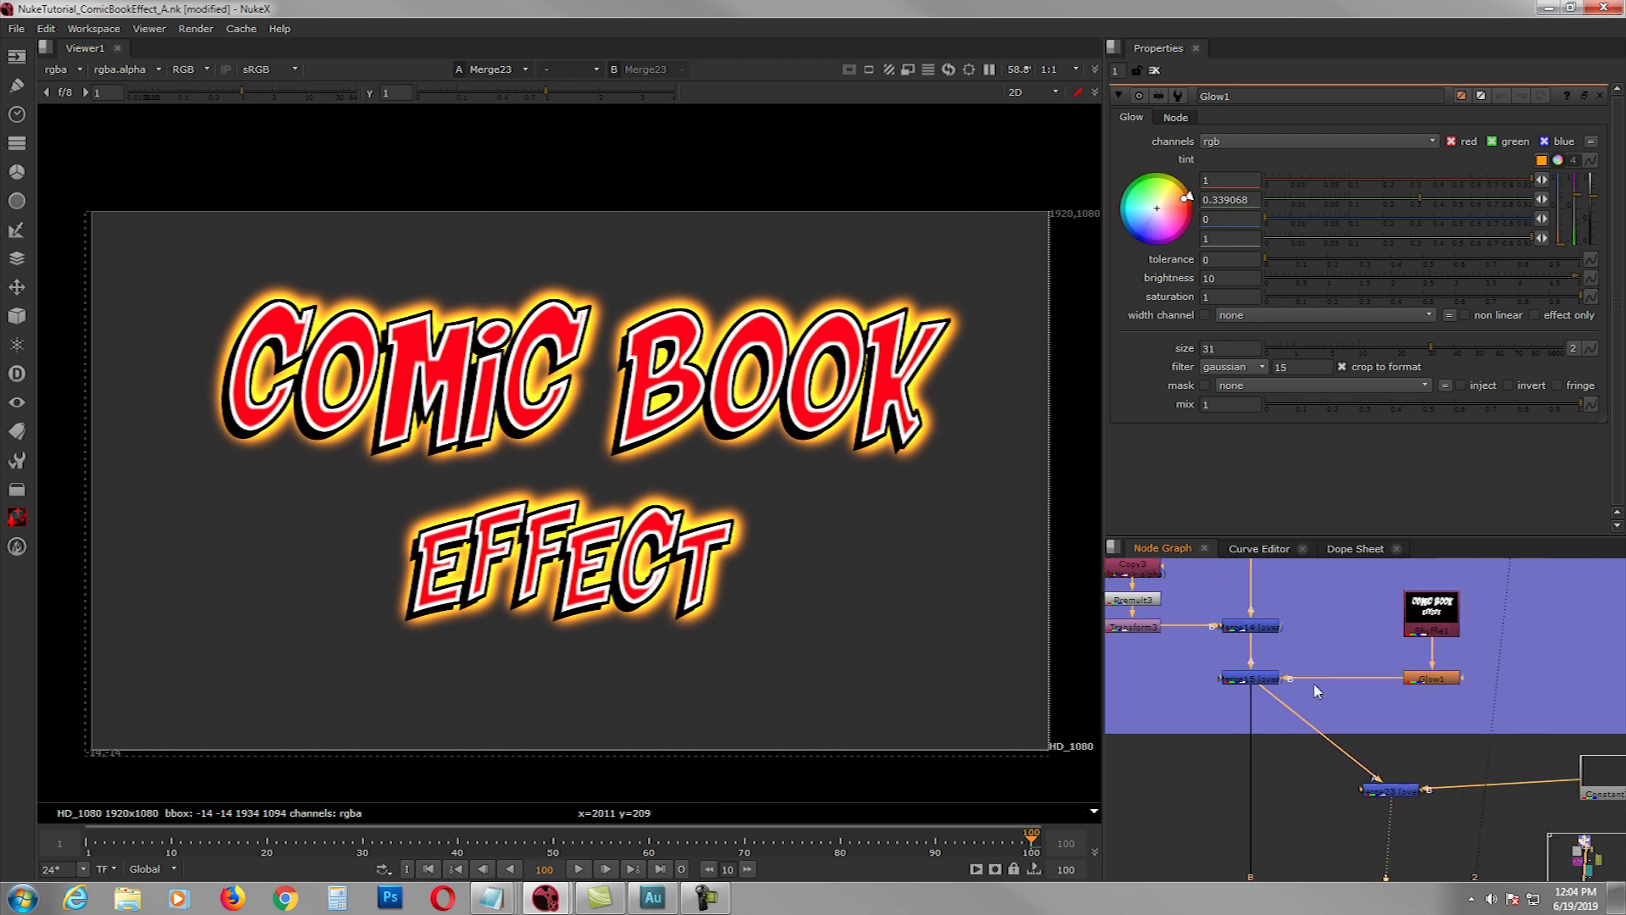
scroll(1315, 690, down, 4)
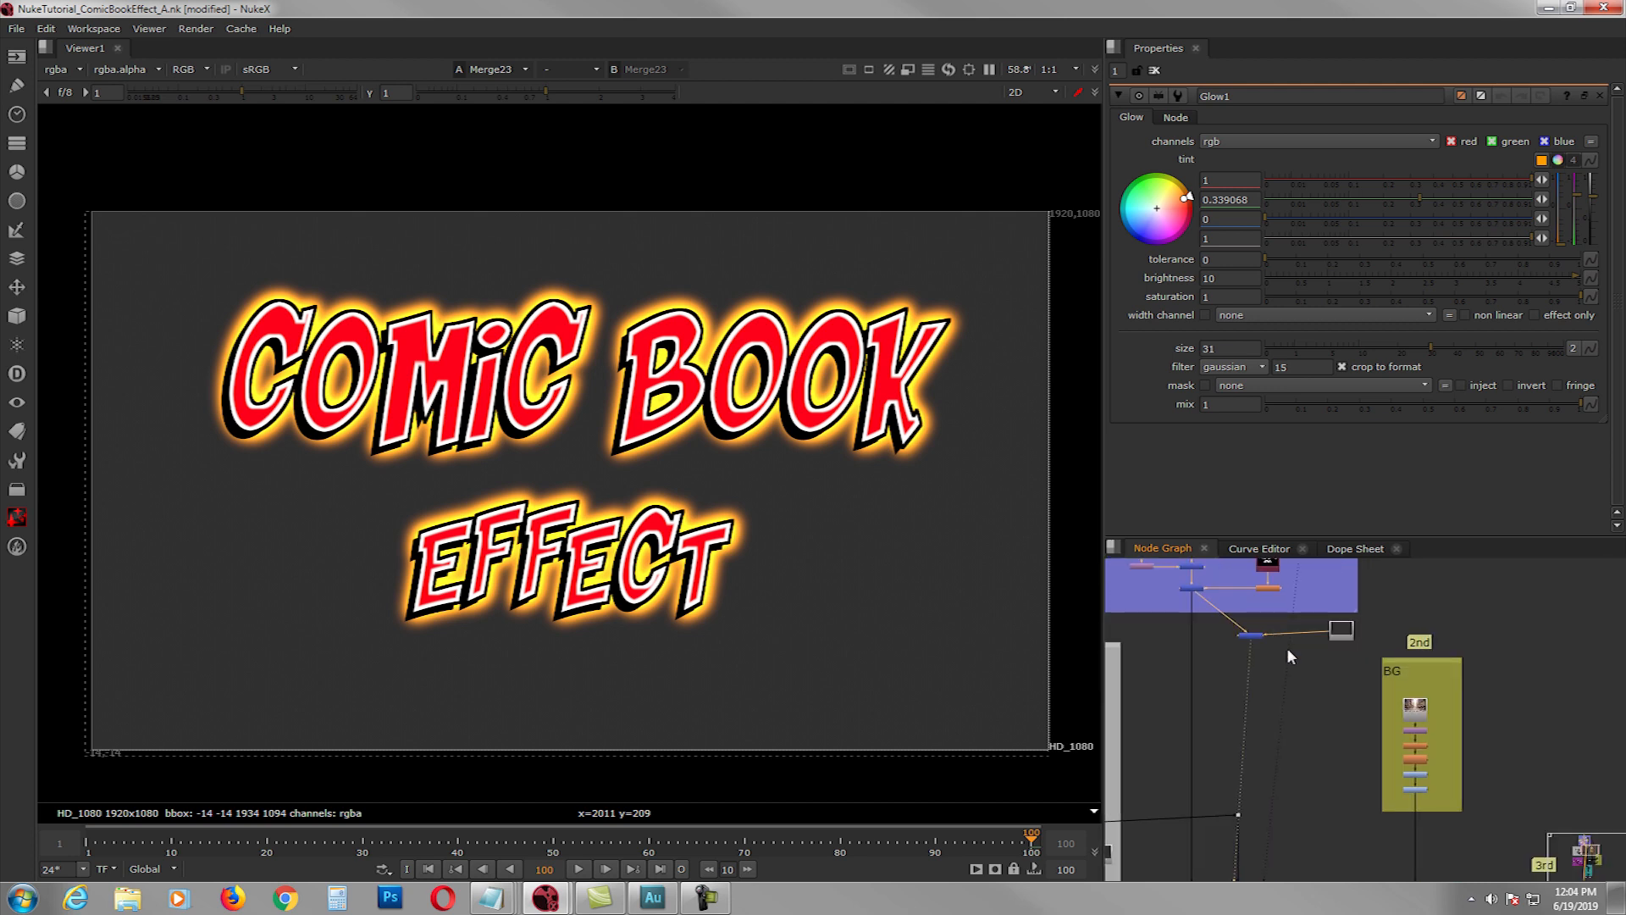
scroll(1392, 703, up, 5)
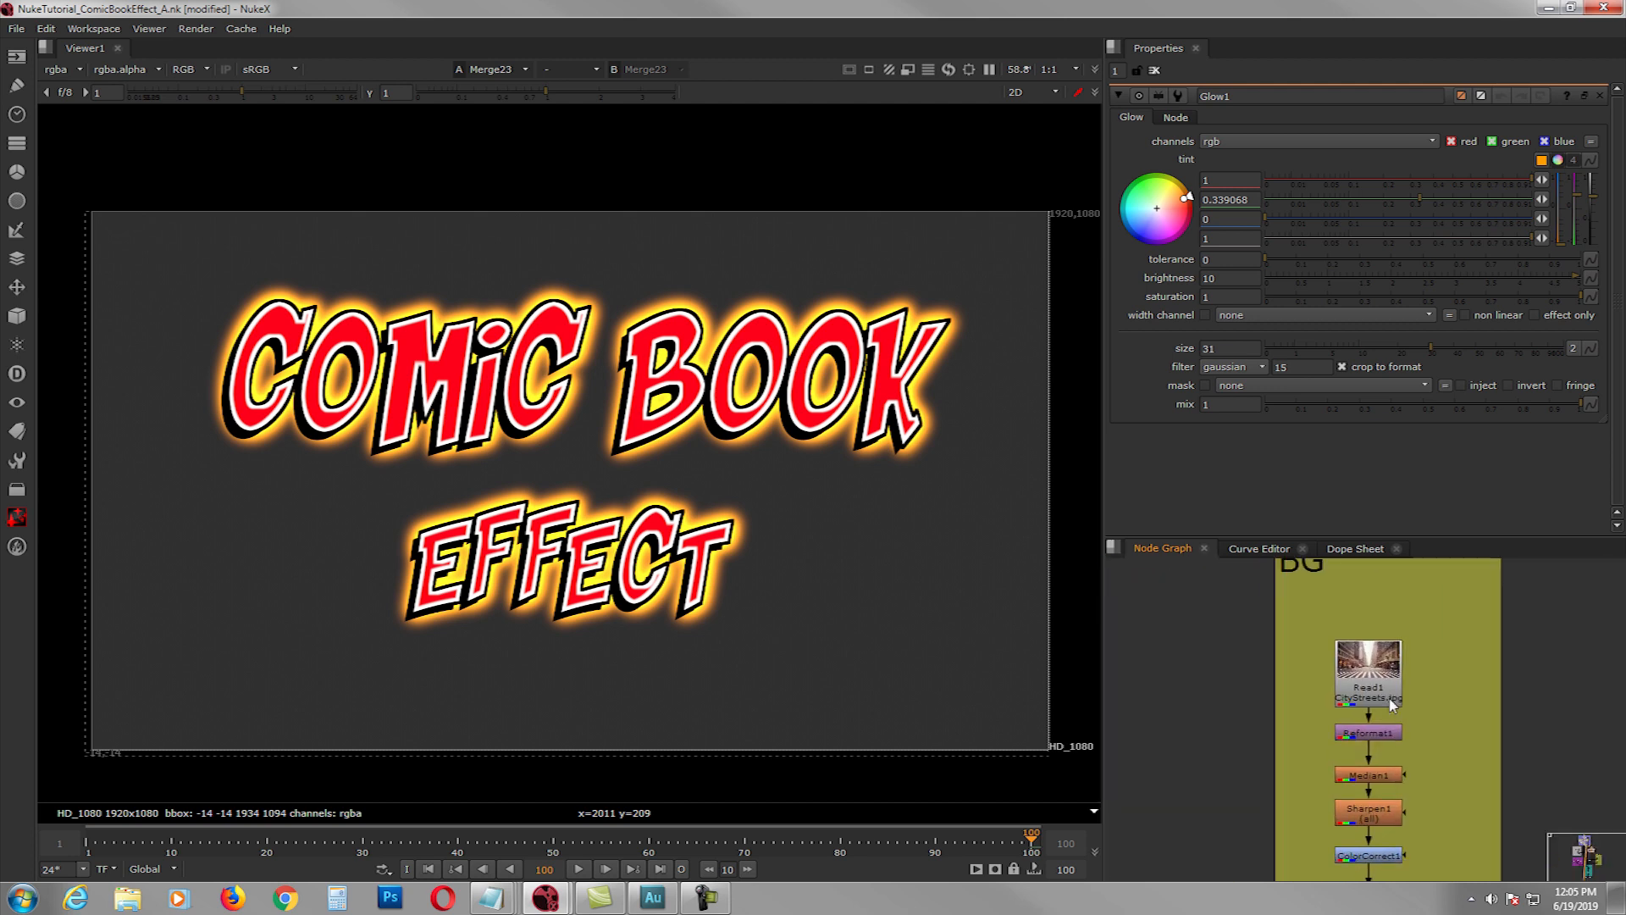
click(1380, 730)
key(1)
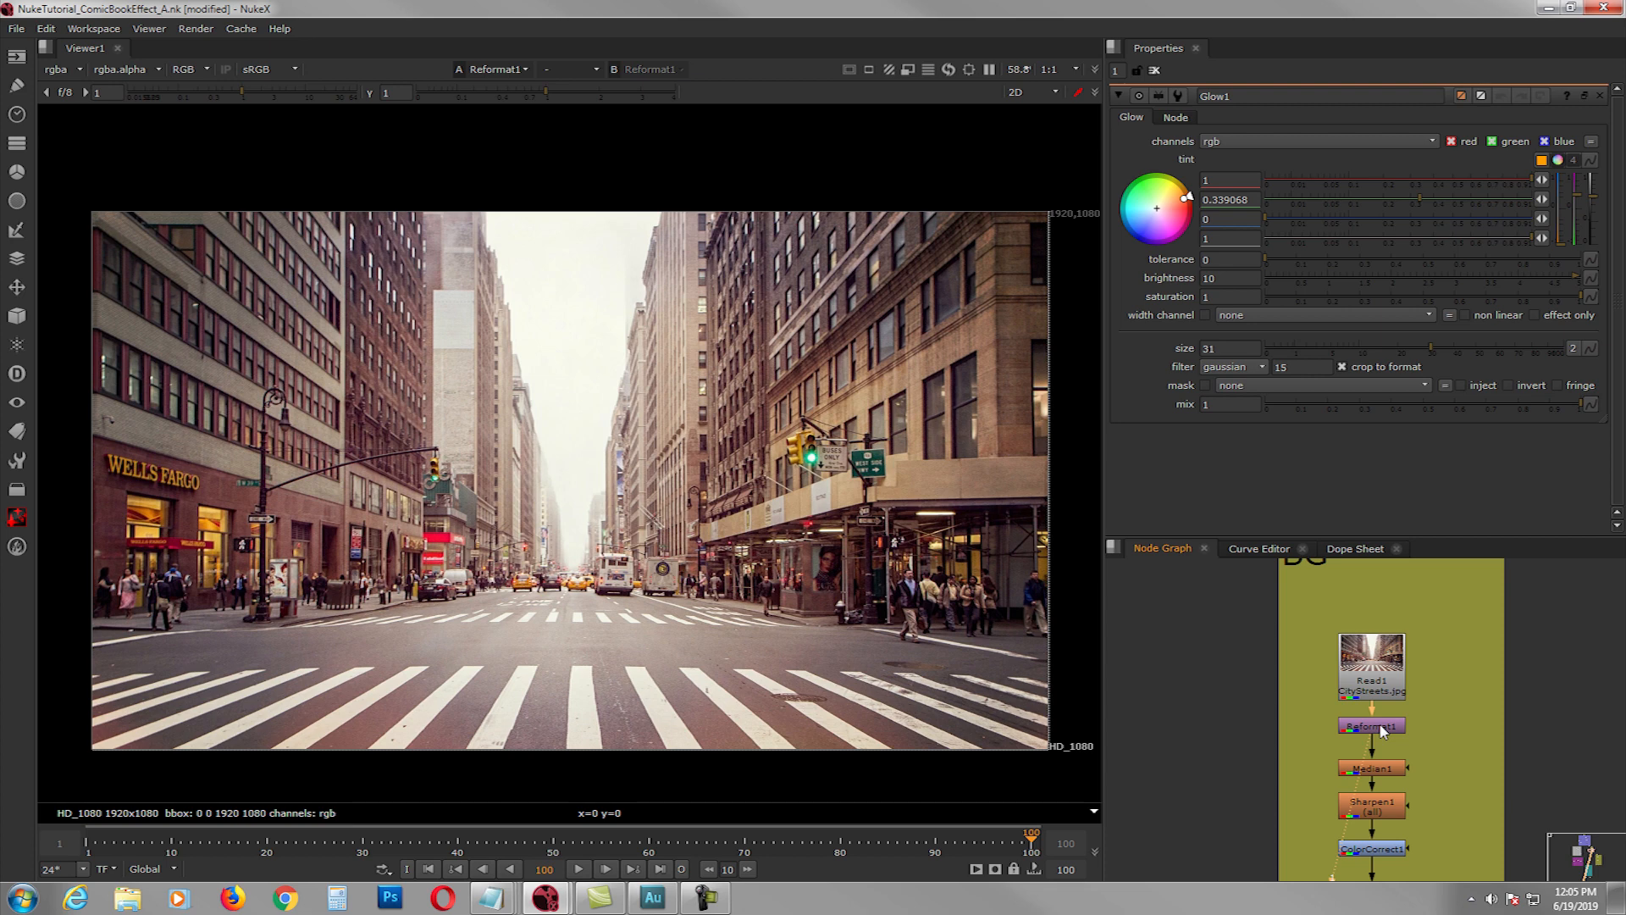
- Open Median1's properties to examine its size, and view its output on the city image
middle_drag(1380, 730, 1387, 687)
scroll(1396, 670, up, 1)
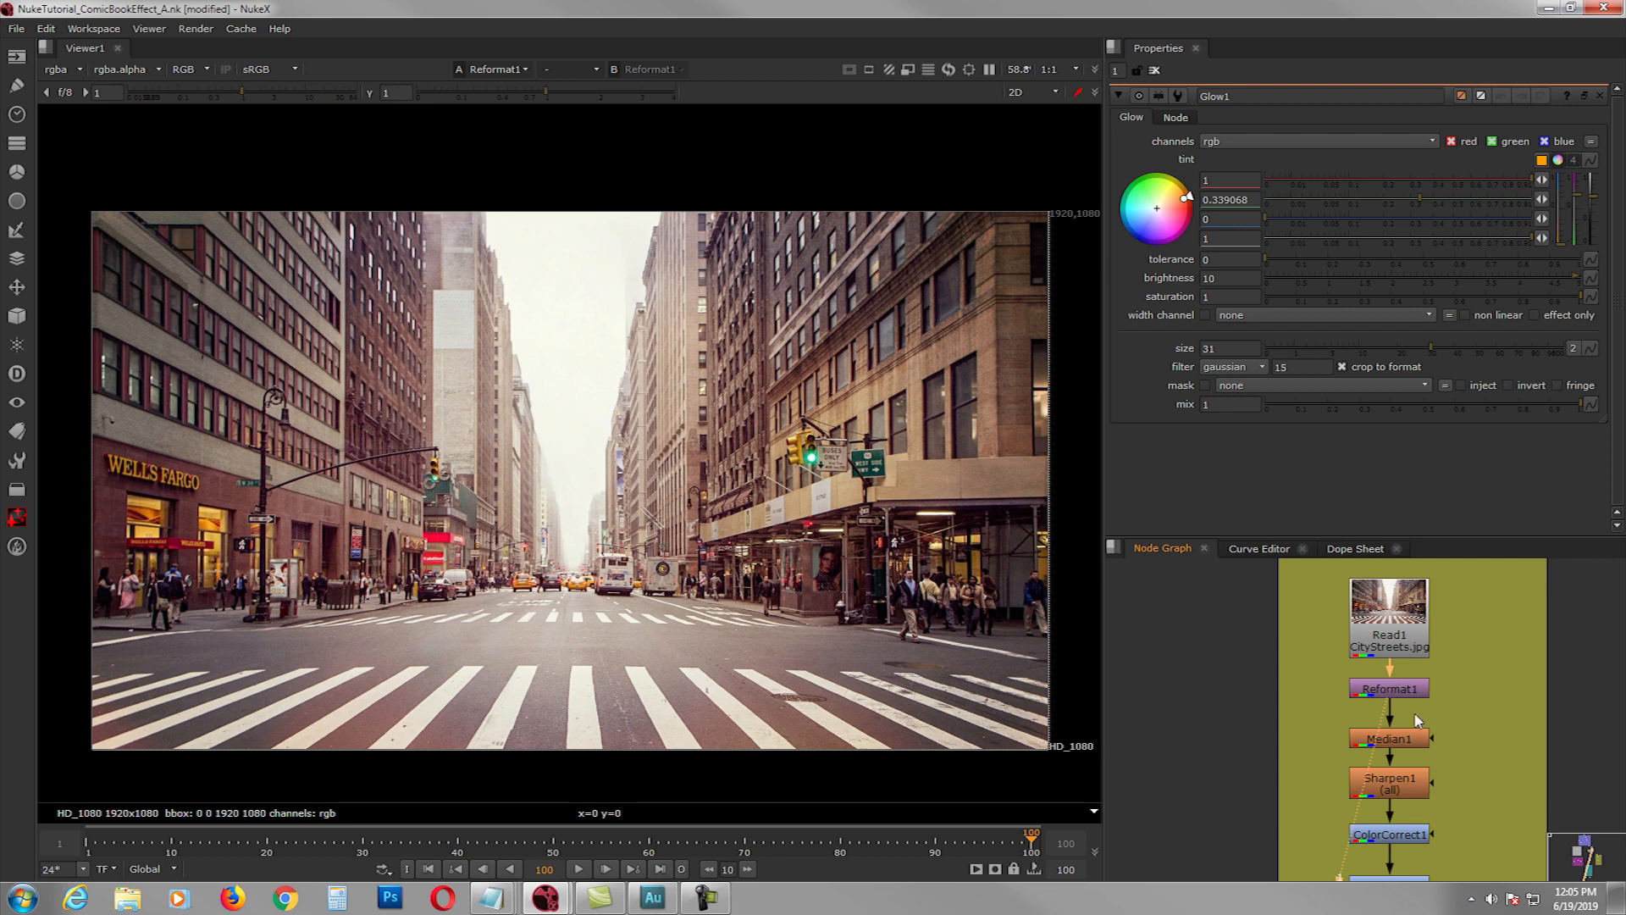
scroll(1440, 725, up, 1)
click(1402, 747)
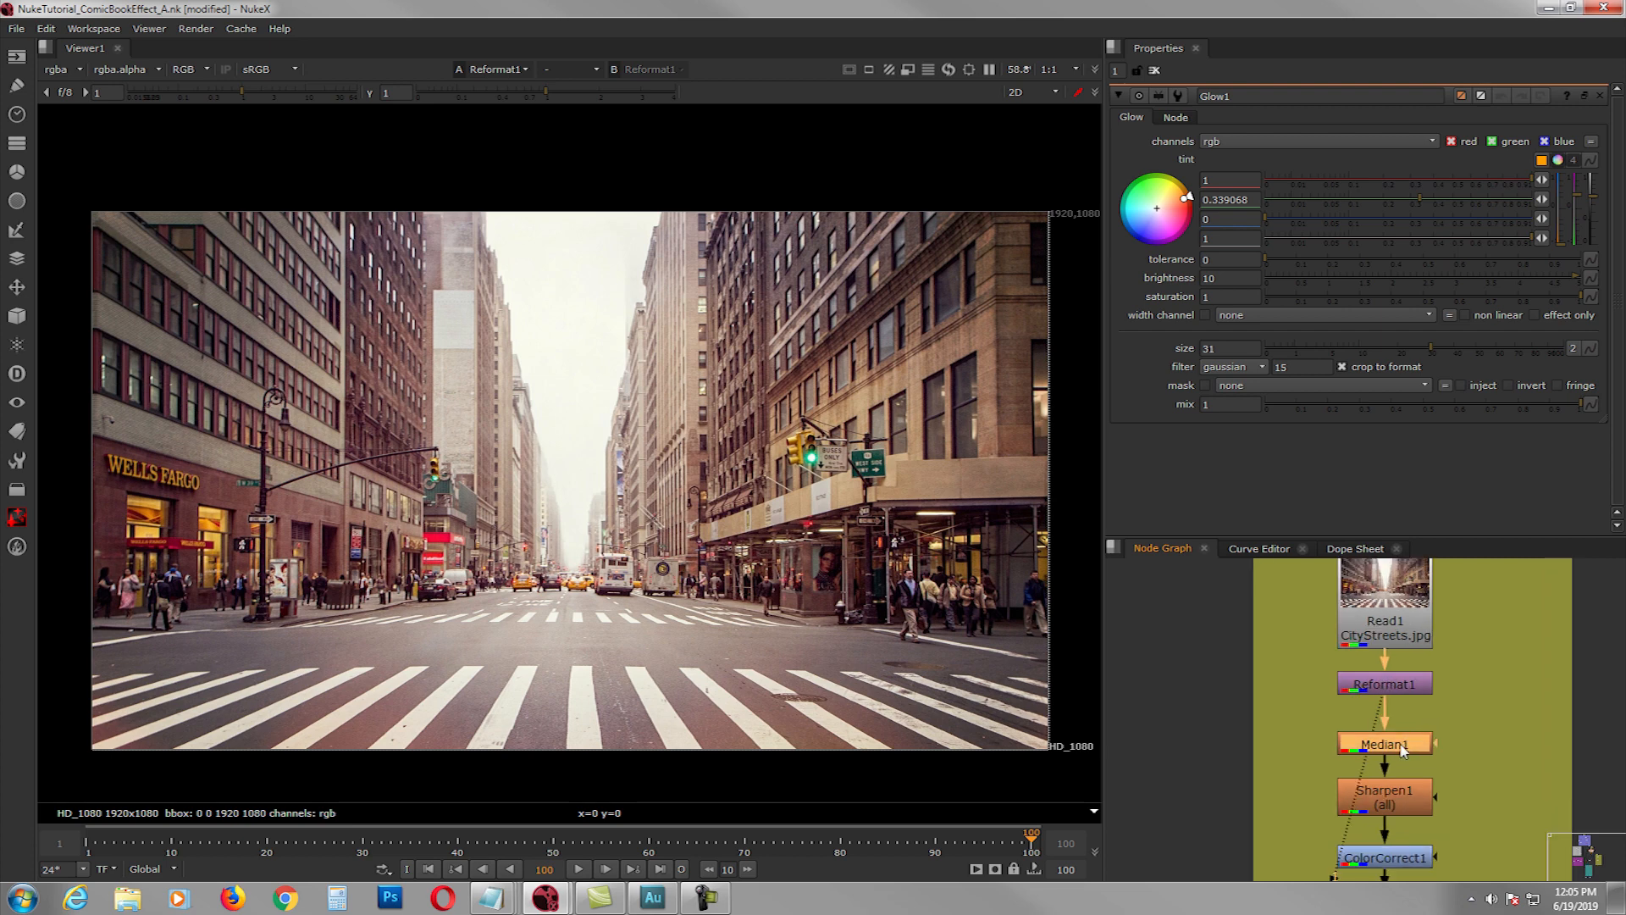
double_click(1403, 747)
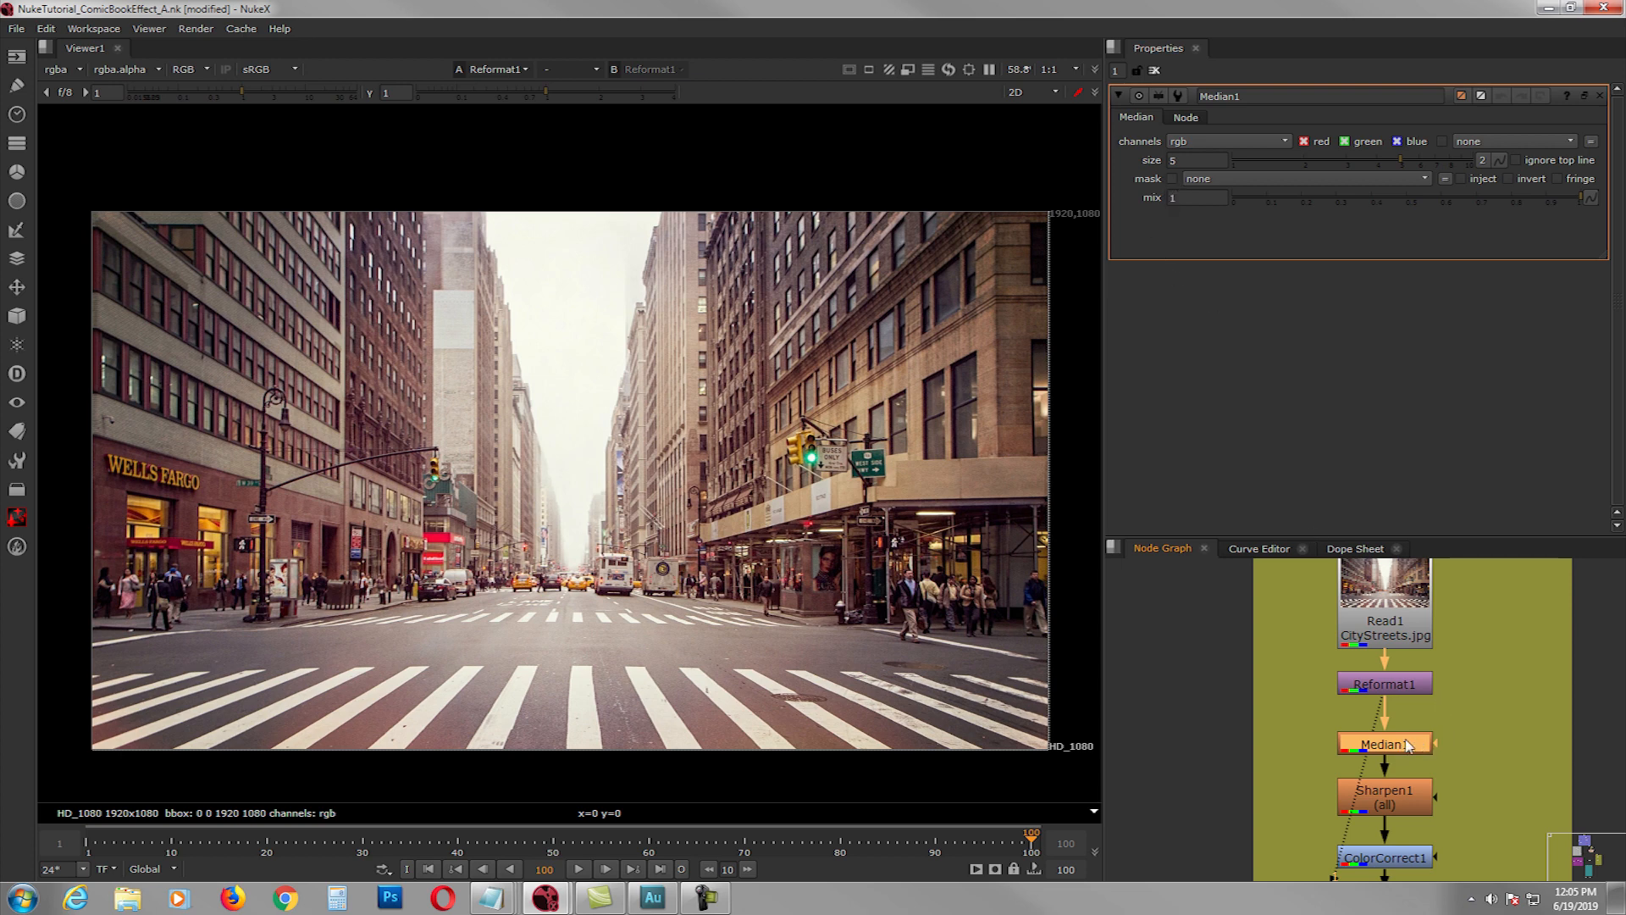
click(1405, 745)
key(1)
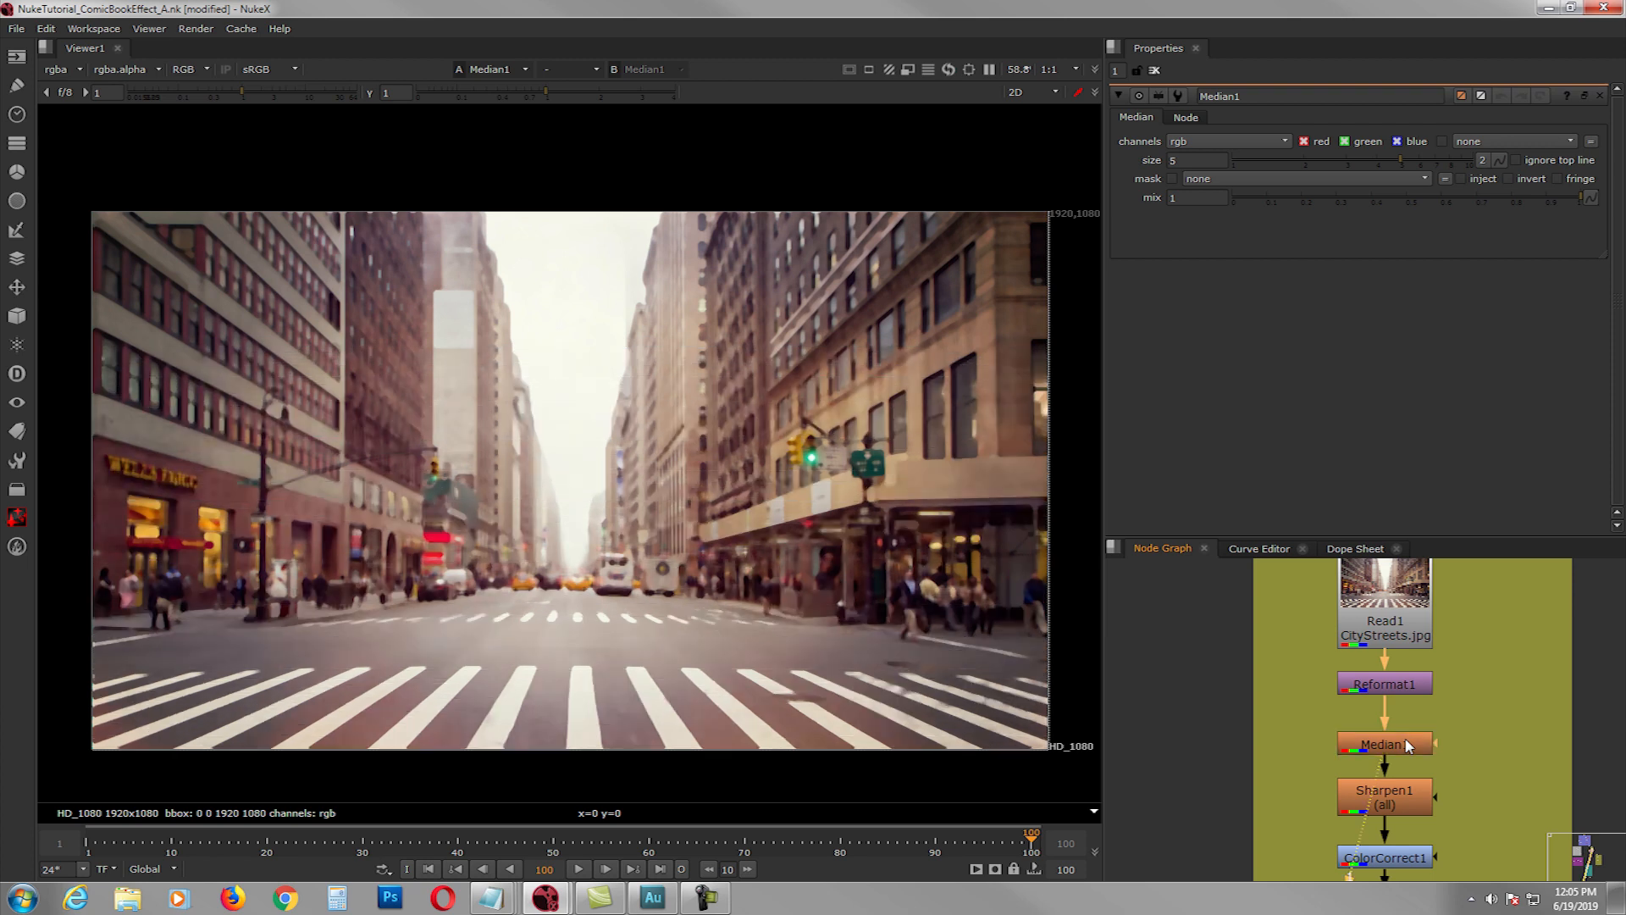
- Open Sharpen1's properties to examine its amount and size, and view the sharpened city image
middle_drag(1406, 755, 1419, 688)
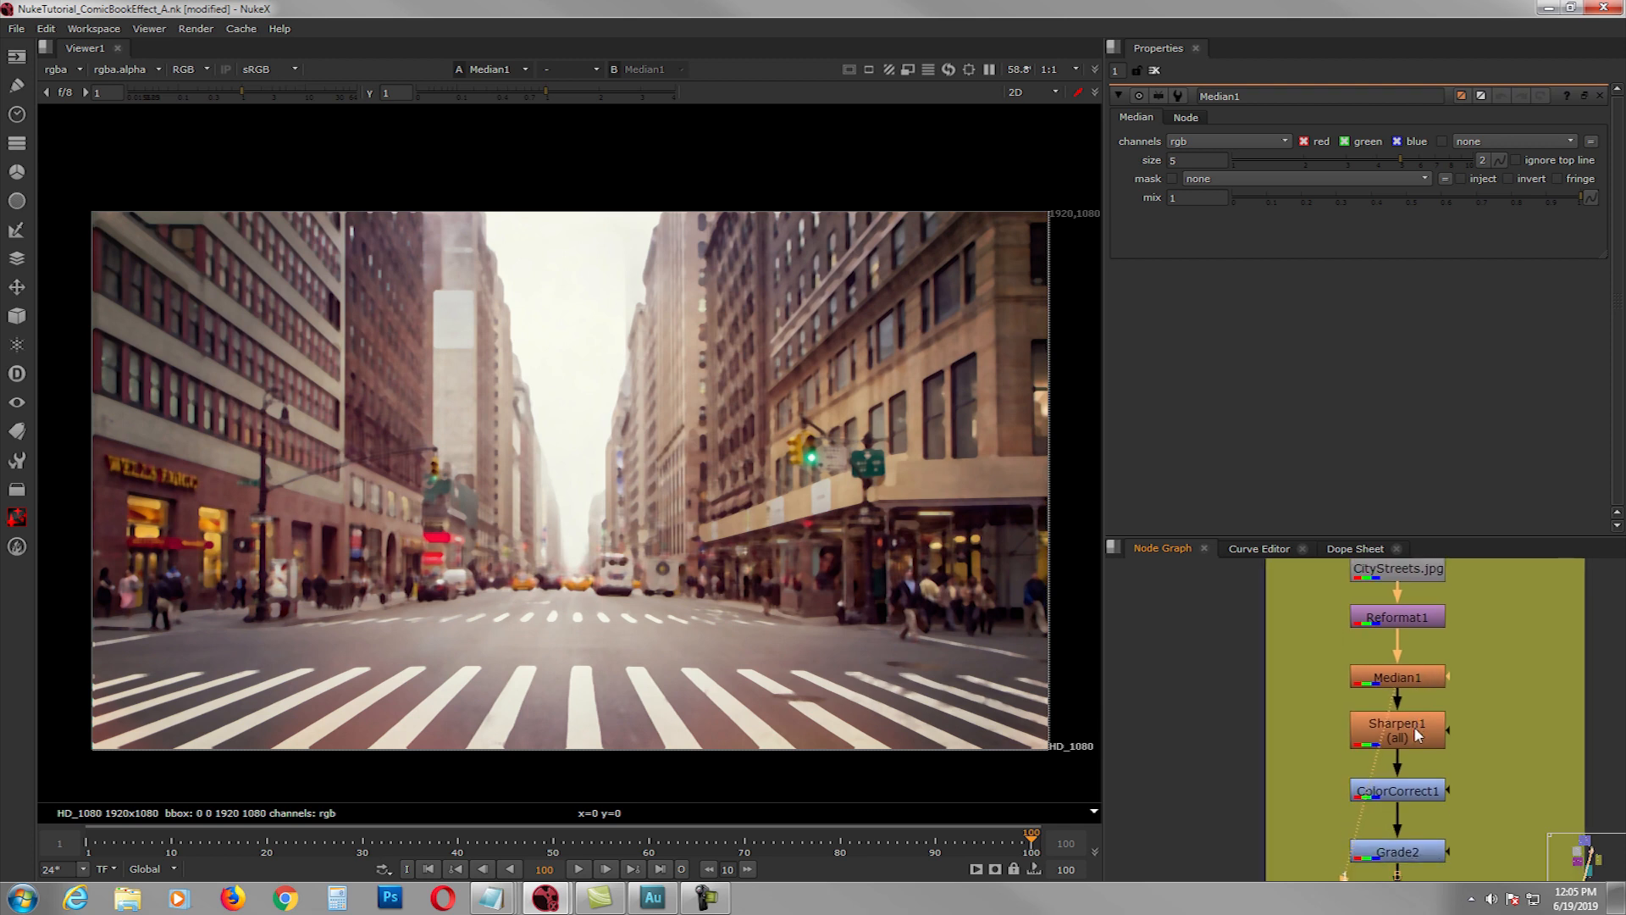
double_click(1415, 730)
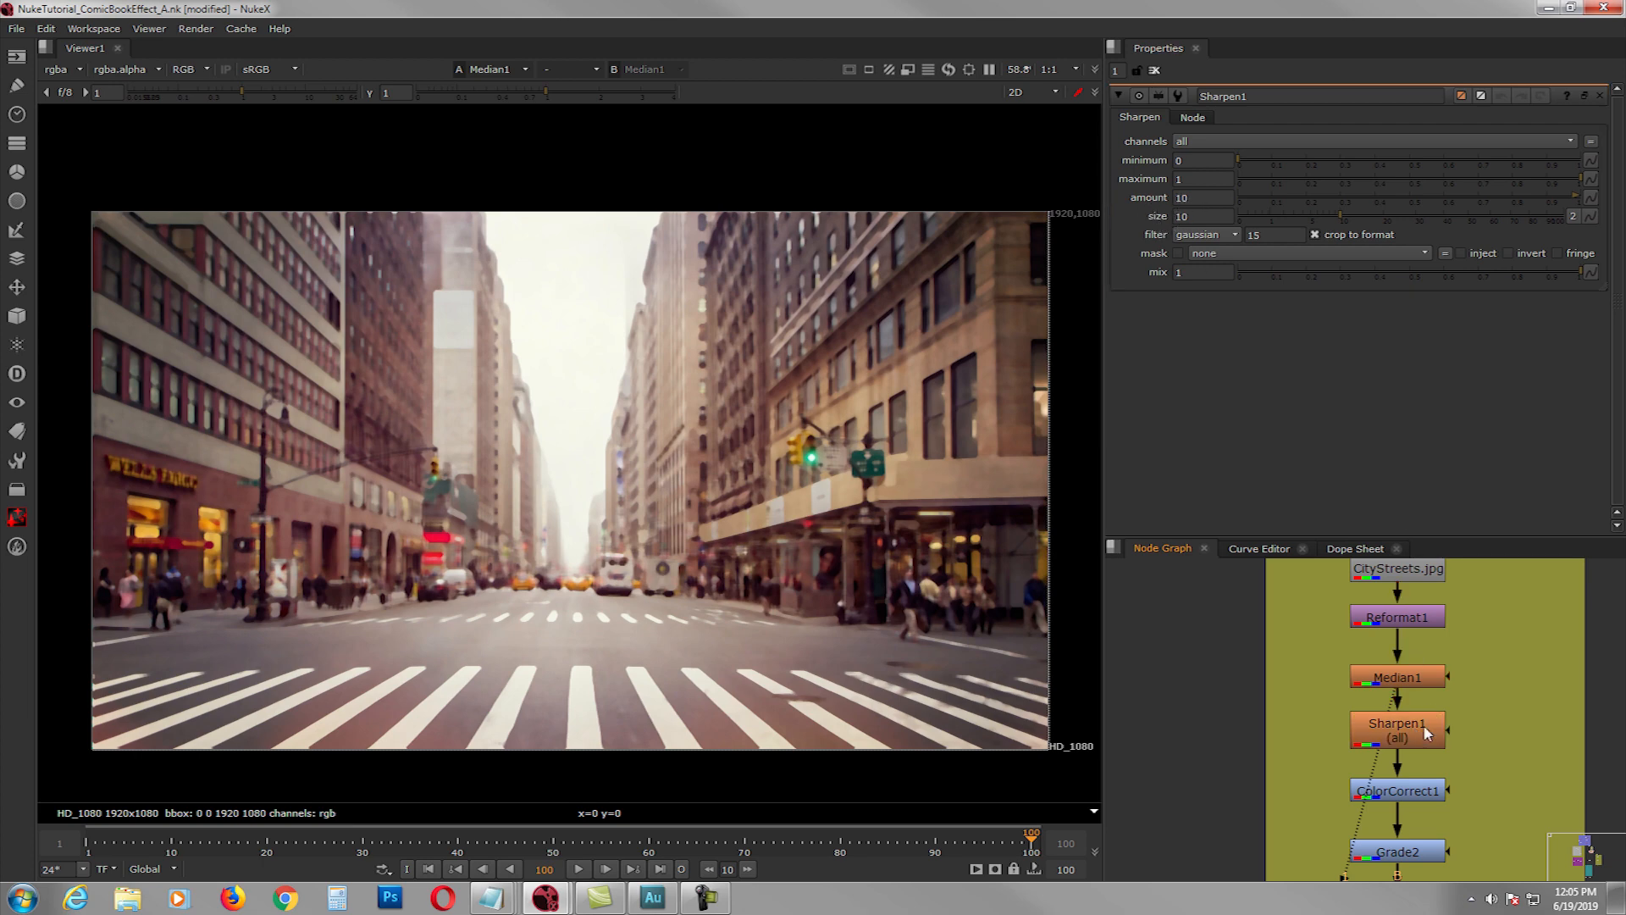
key(1)
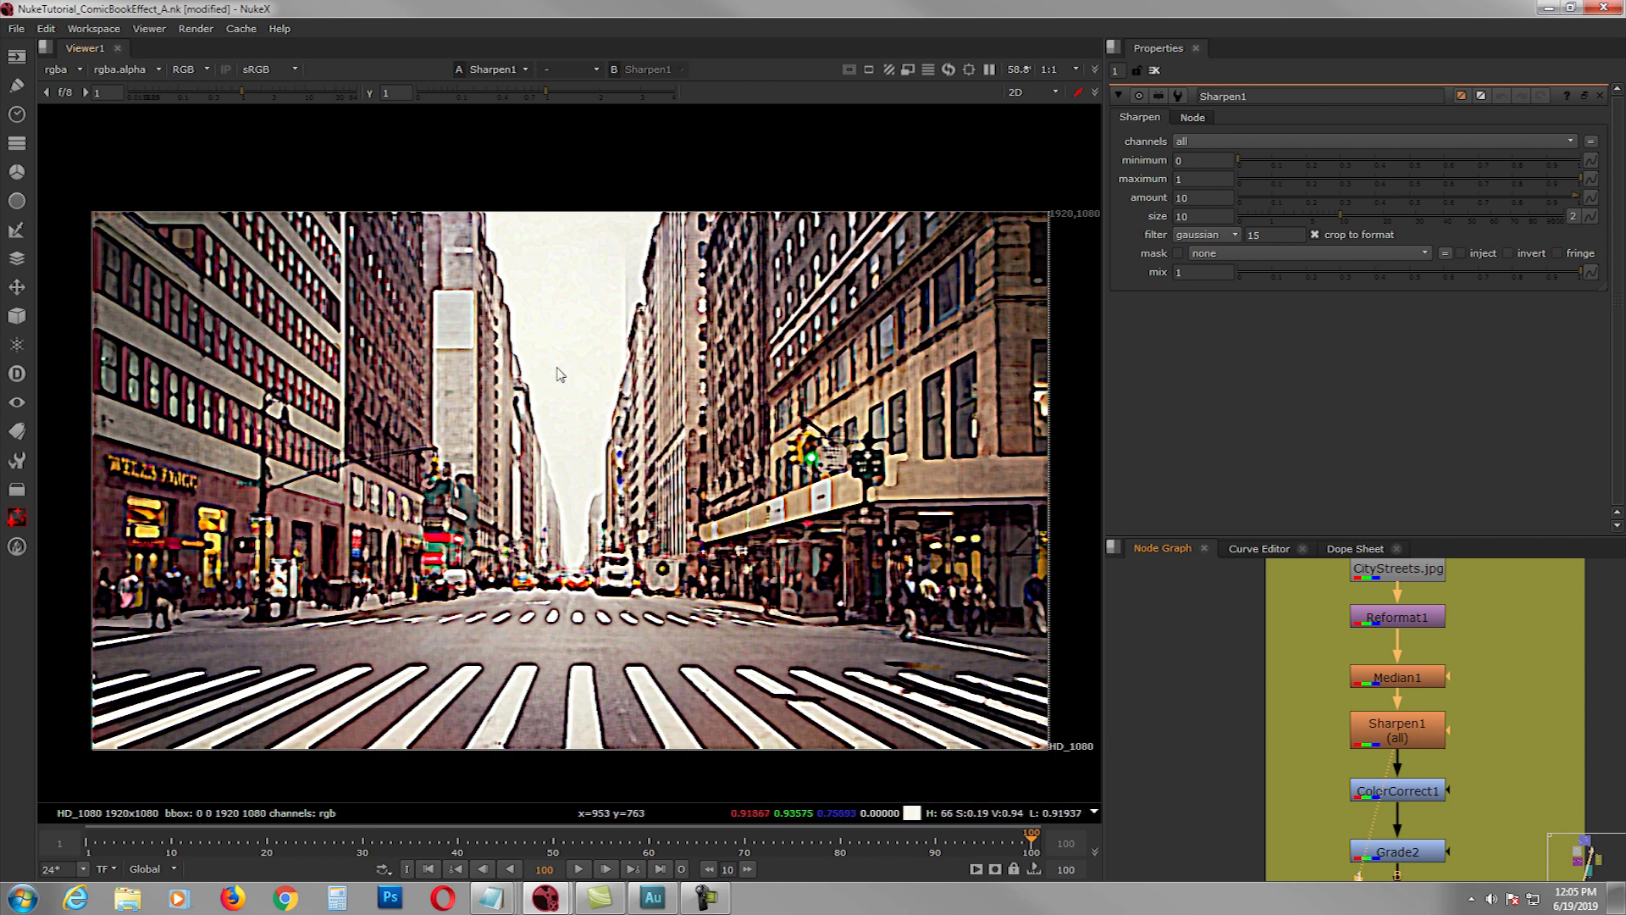
- View ColorCorrect1's output and open its properties to examine the master contrast
middle_drag(1377, 729, 1370, 664)
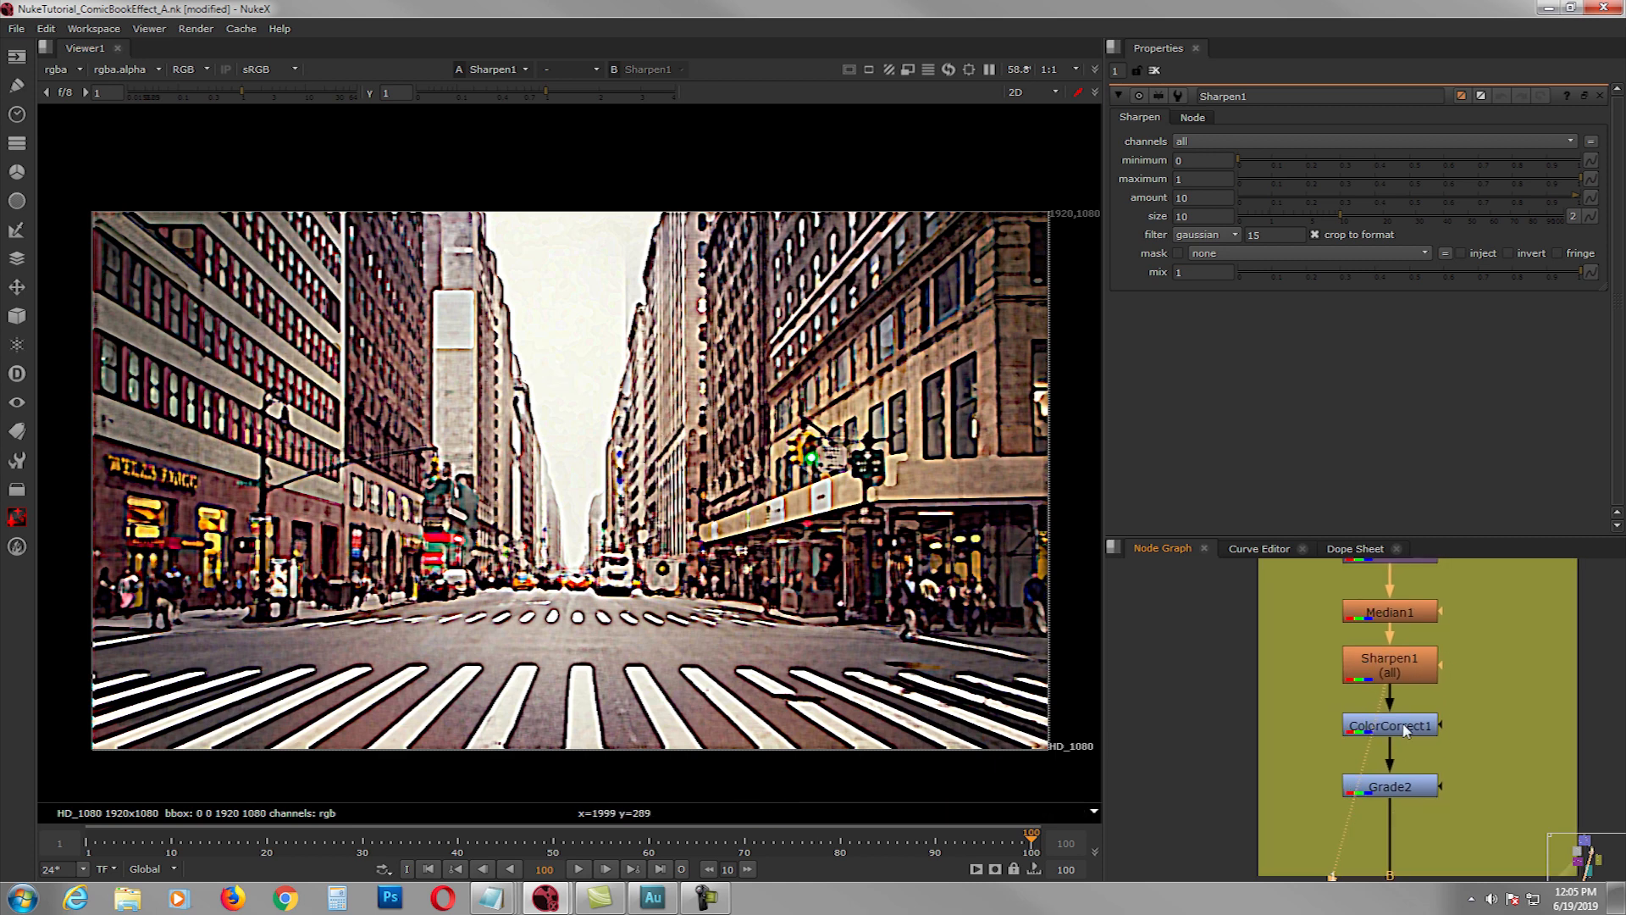
drag(1403, 731, 1404, 733)
key(1)
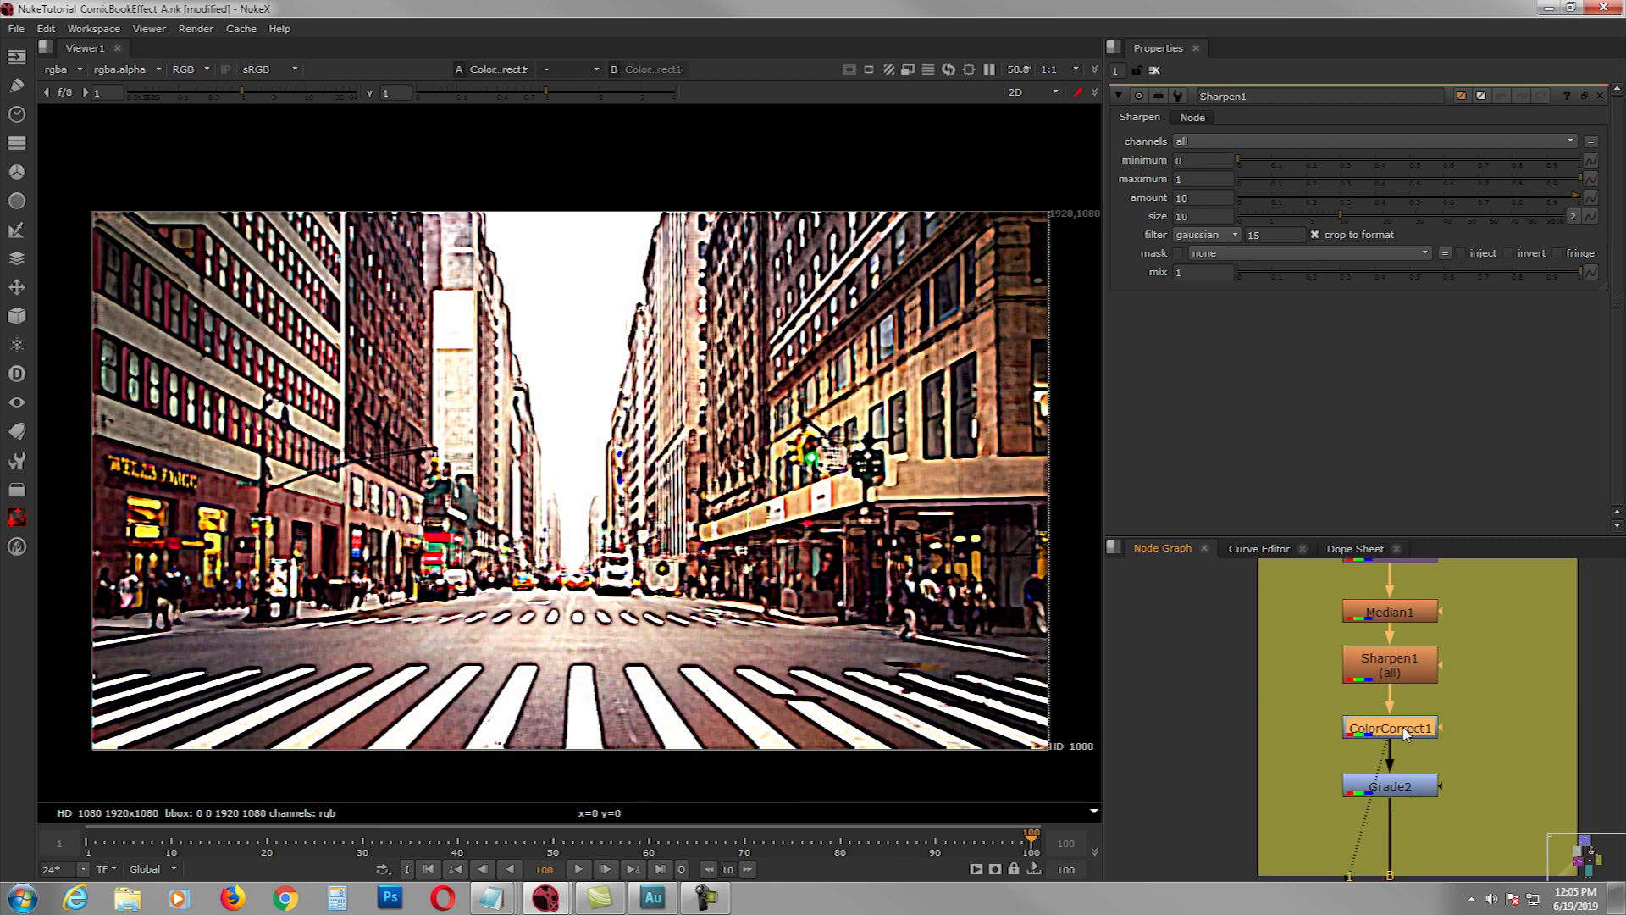
double_click(1404, 733)
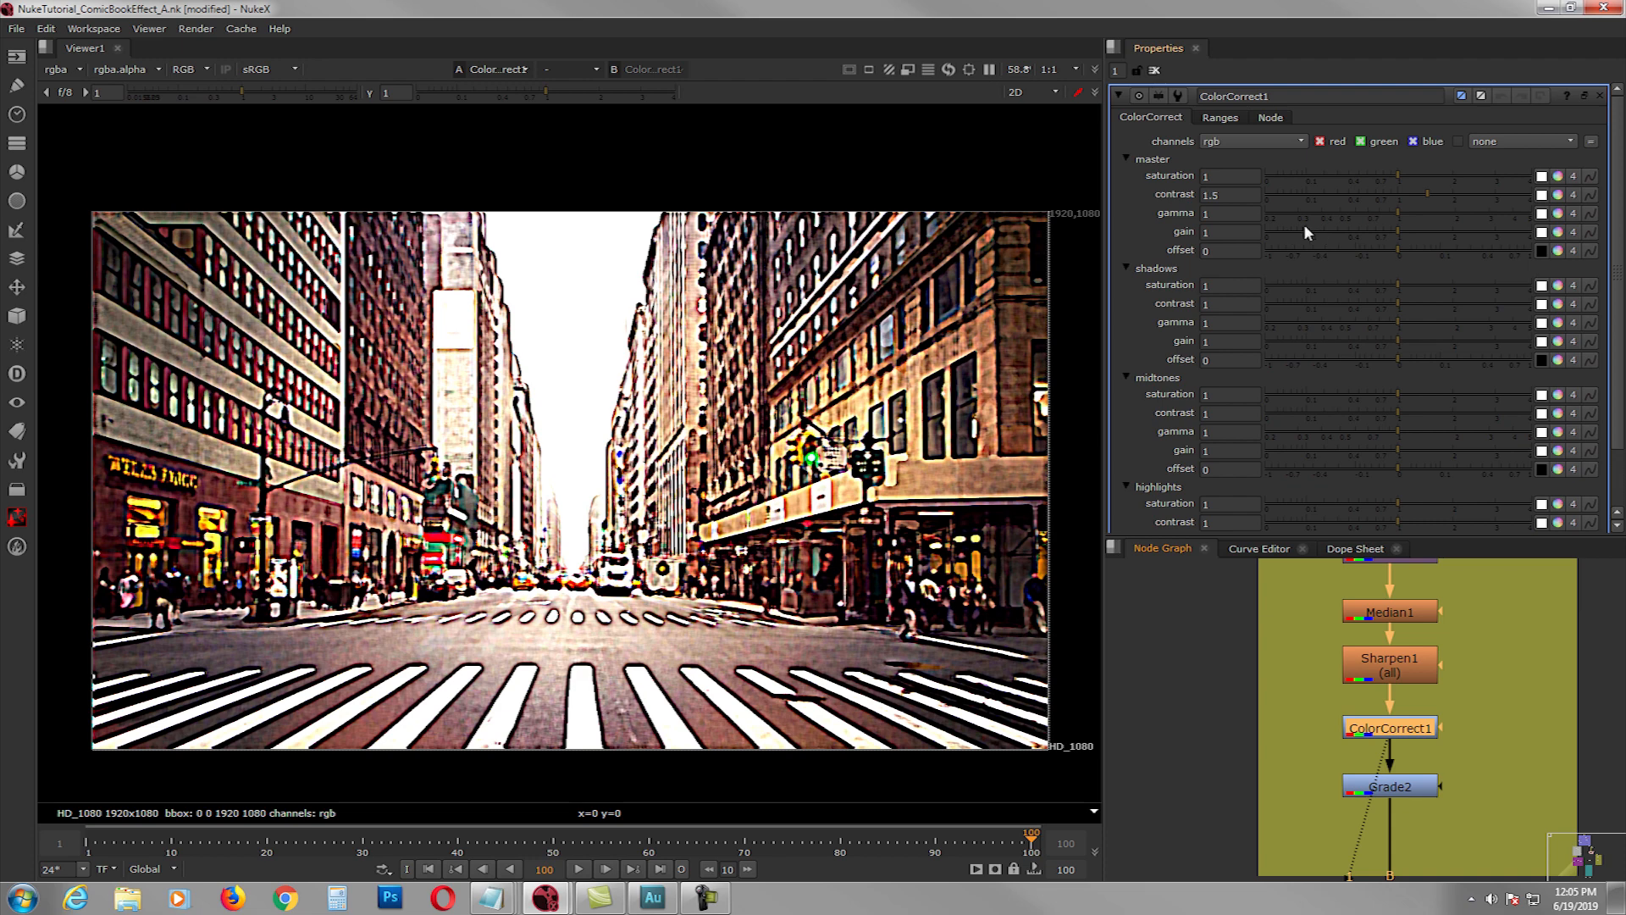
middle_drag(1390, 579, 1392, 569)
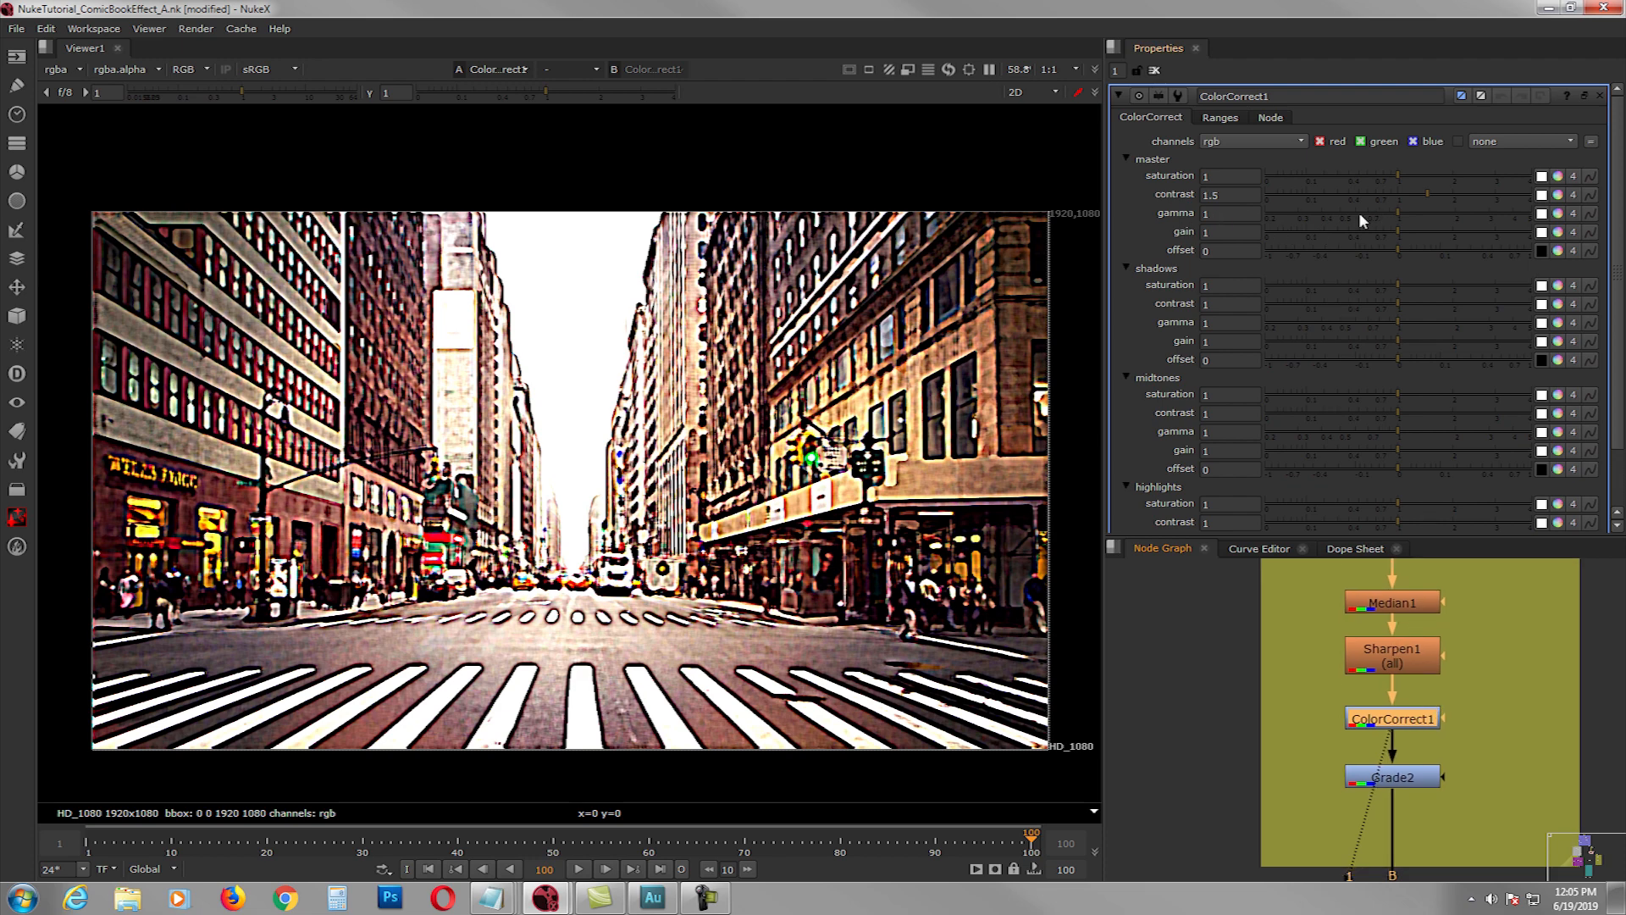
- View Grade2's output and open its properties to examine the blackpoint and whitepoint
middle_drag(1476, 735, 1467, 708)
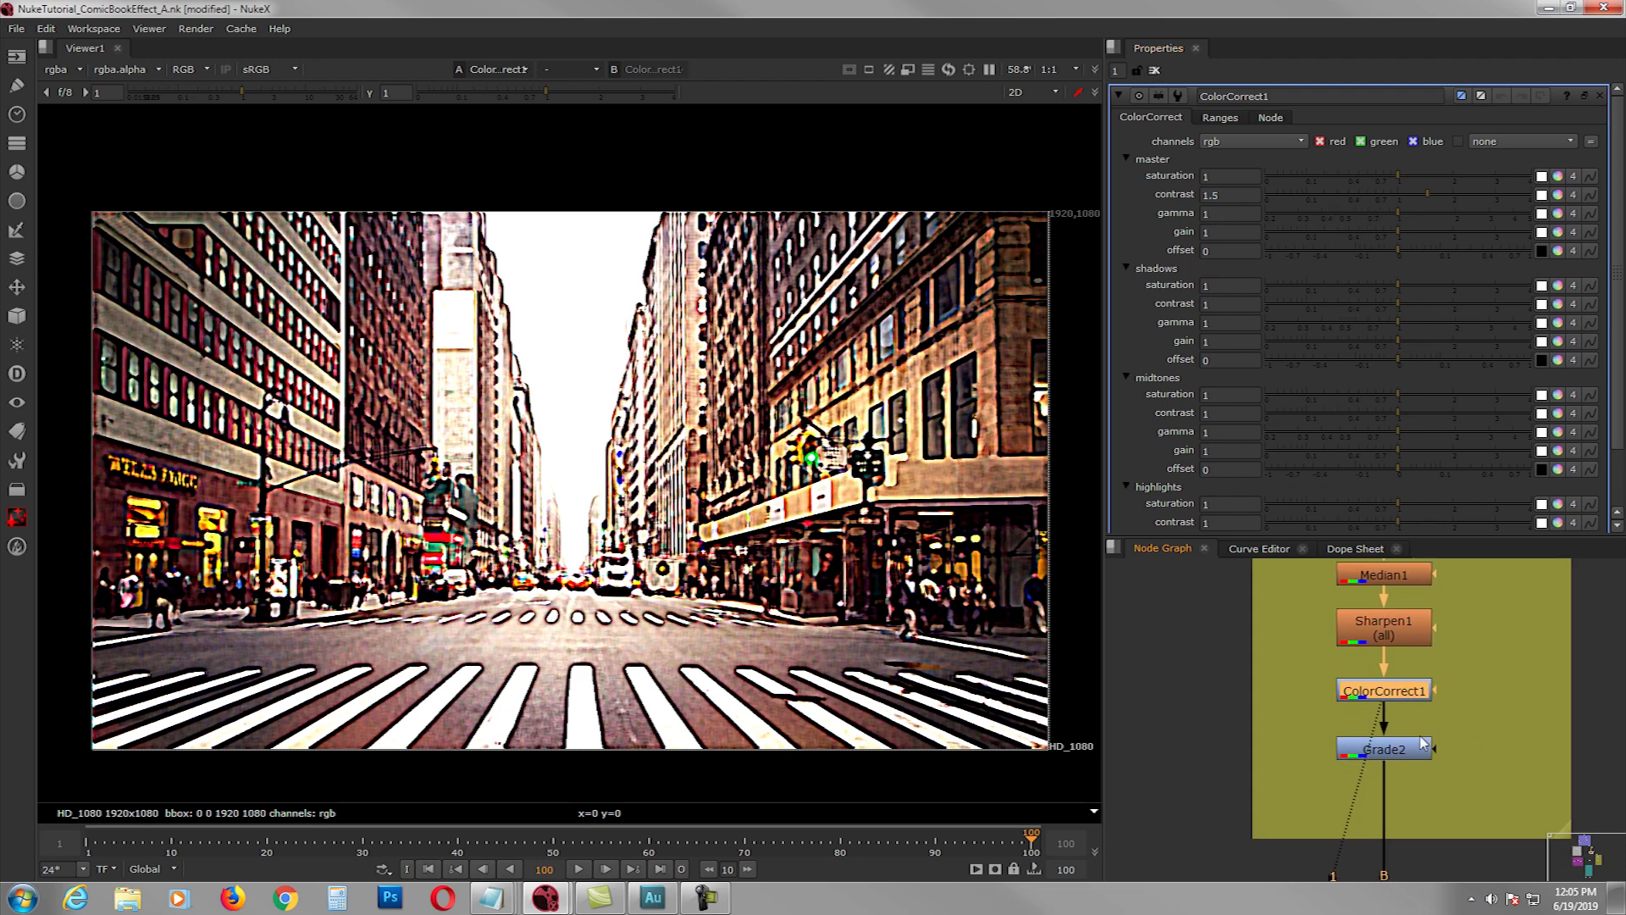
click(1397, 753)
key(1)
double_click(1397, 751)
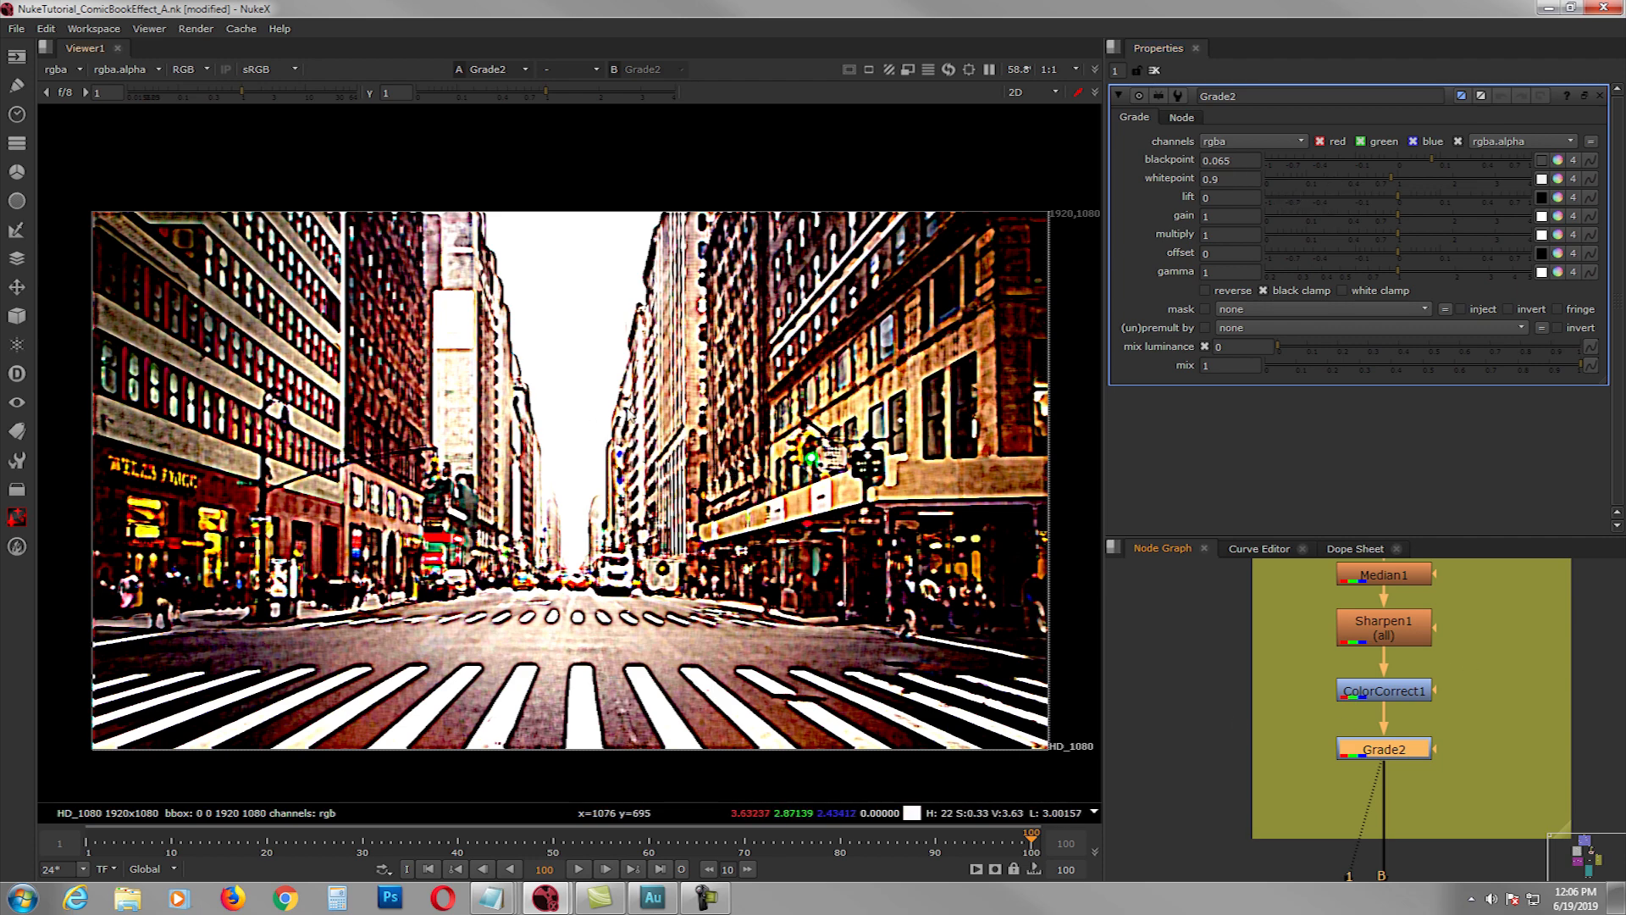
- Add a new CheckerBoard node beside CheckerBoard1 in the Comic Effect backdrop and view its output
scroll(1469, 709, down, 2)
scroll(1470, 710, down, 6)
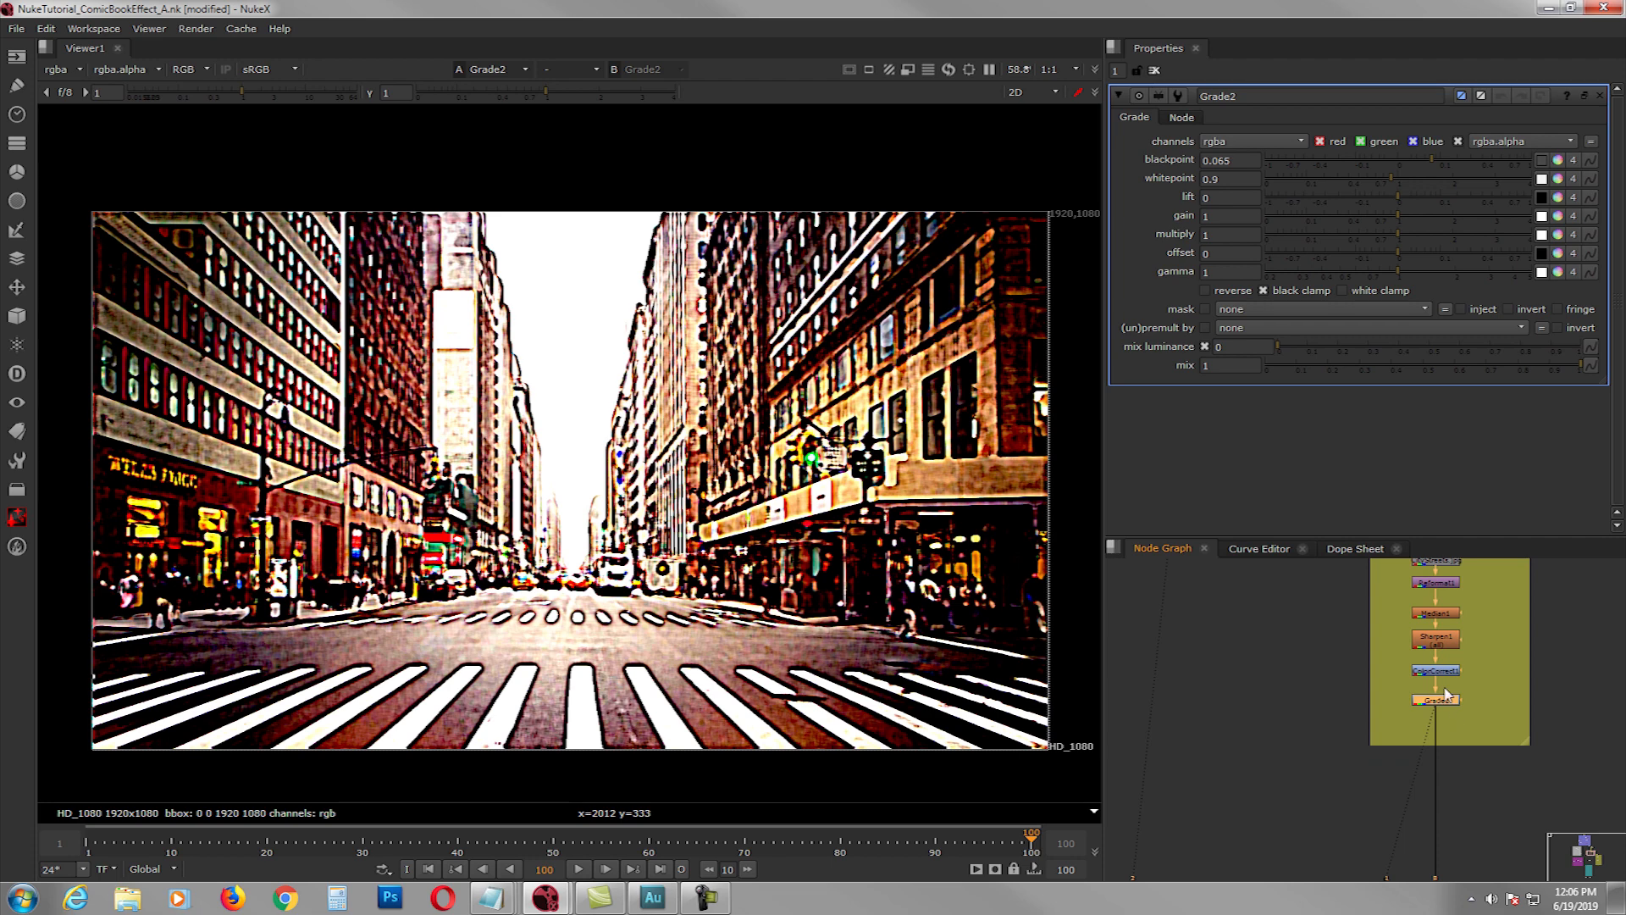
scroll(1402, 667, down, 4)
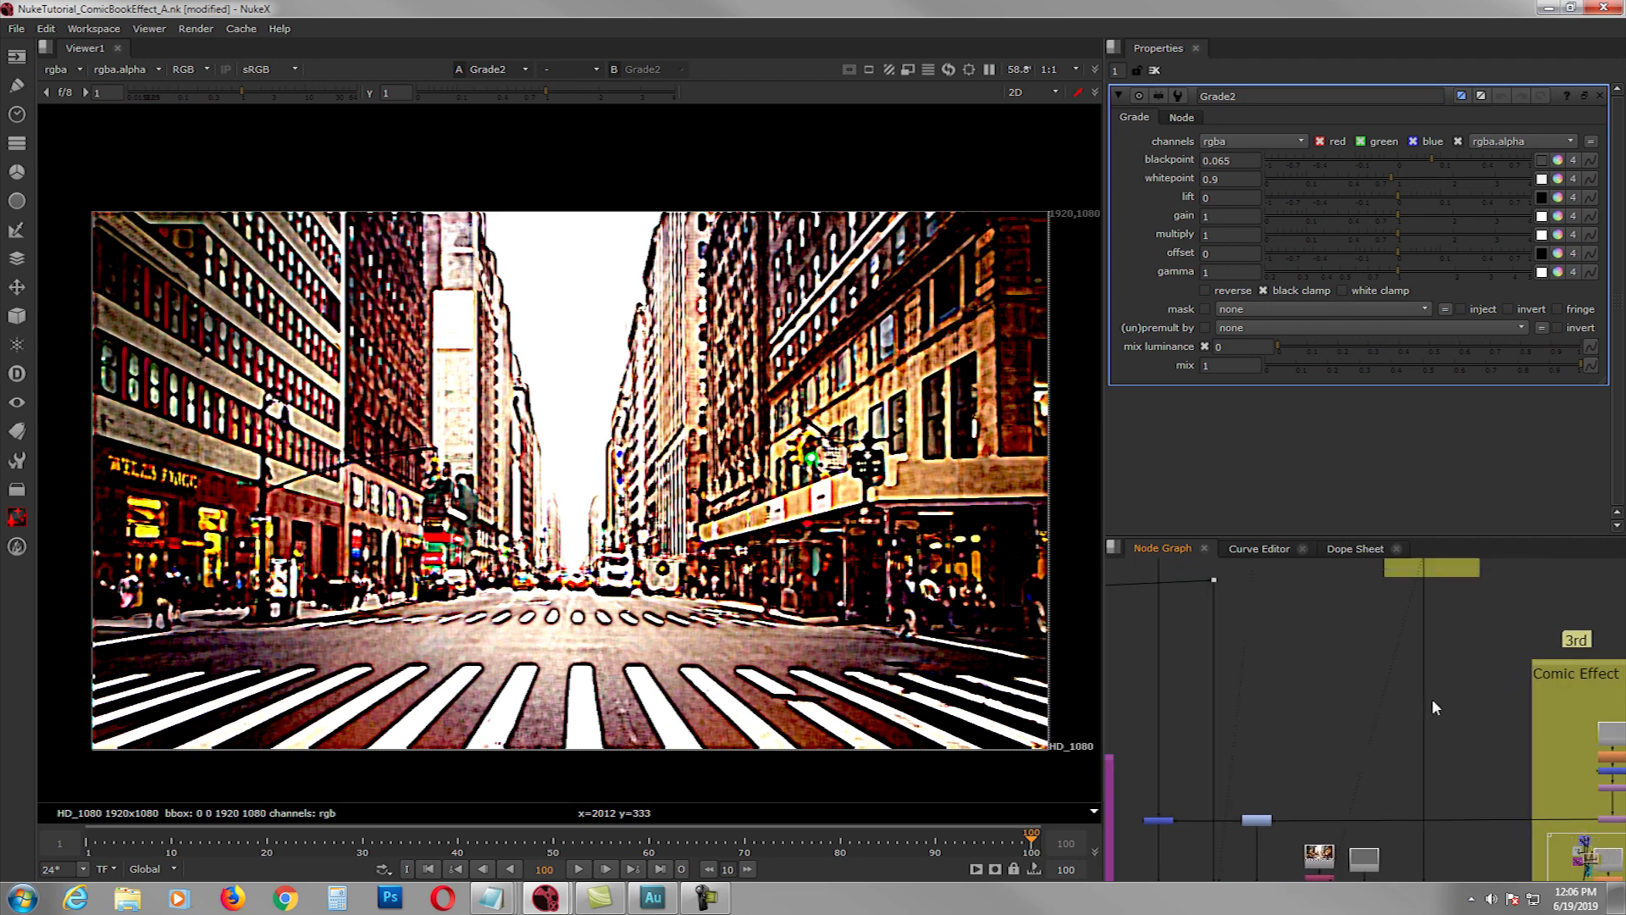
scroll(1431, 677, up, 2)
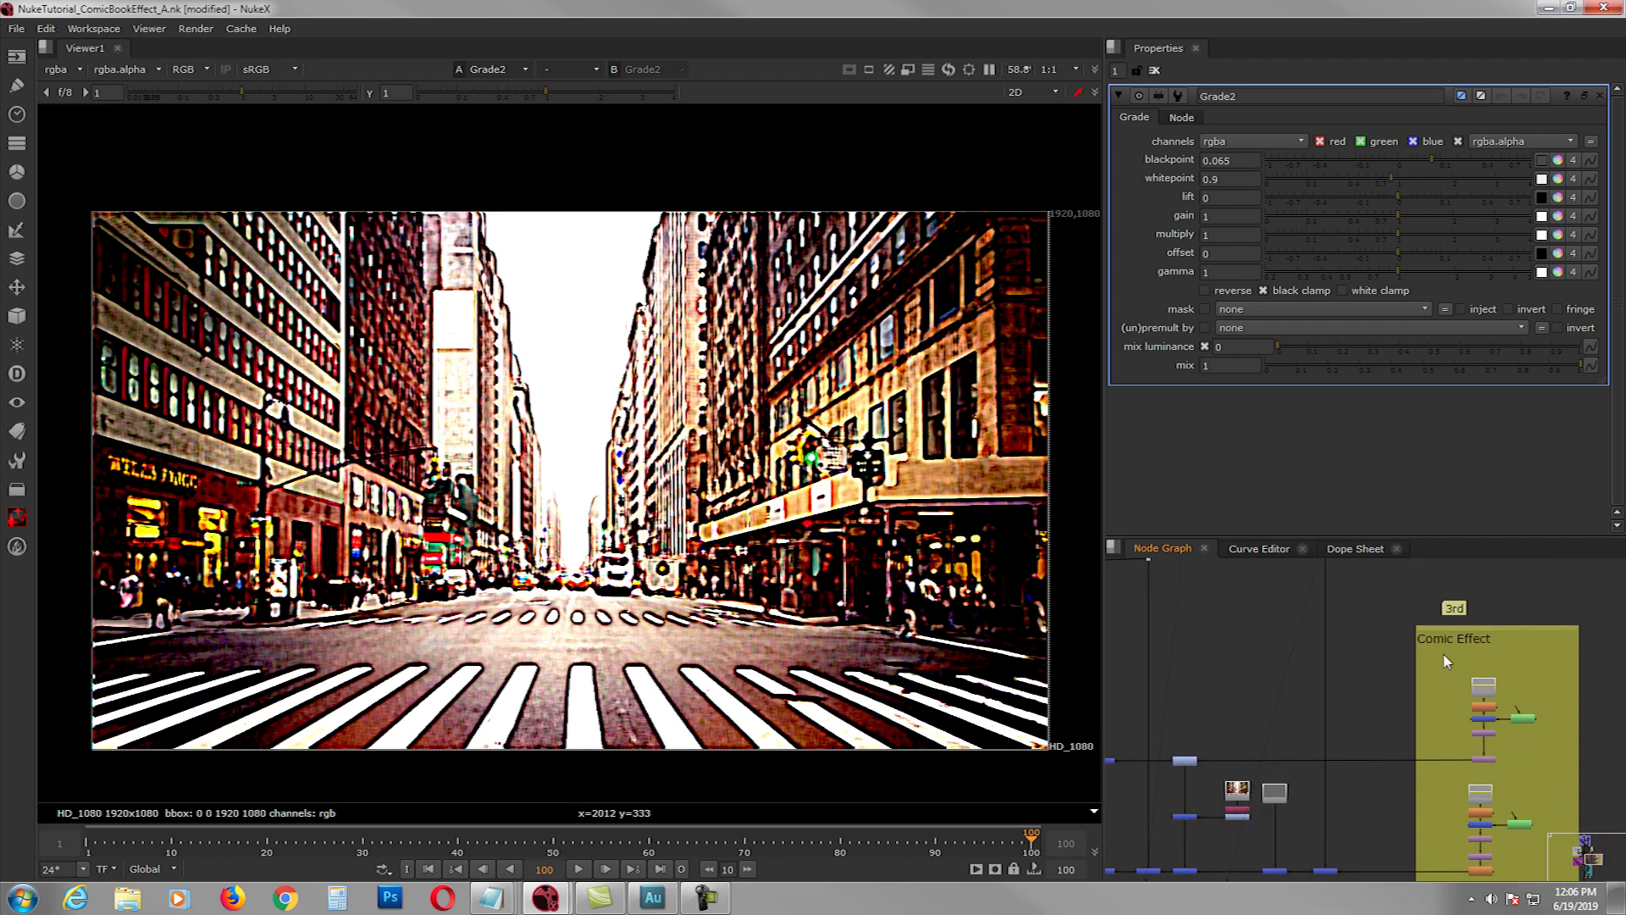
scroll(1398, 634, up, 2)
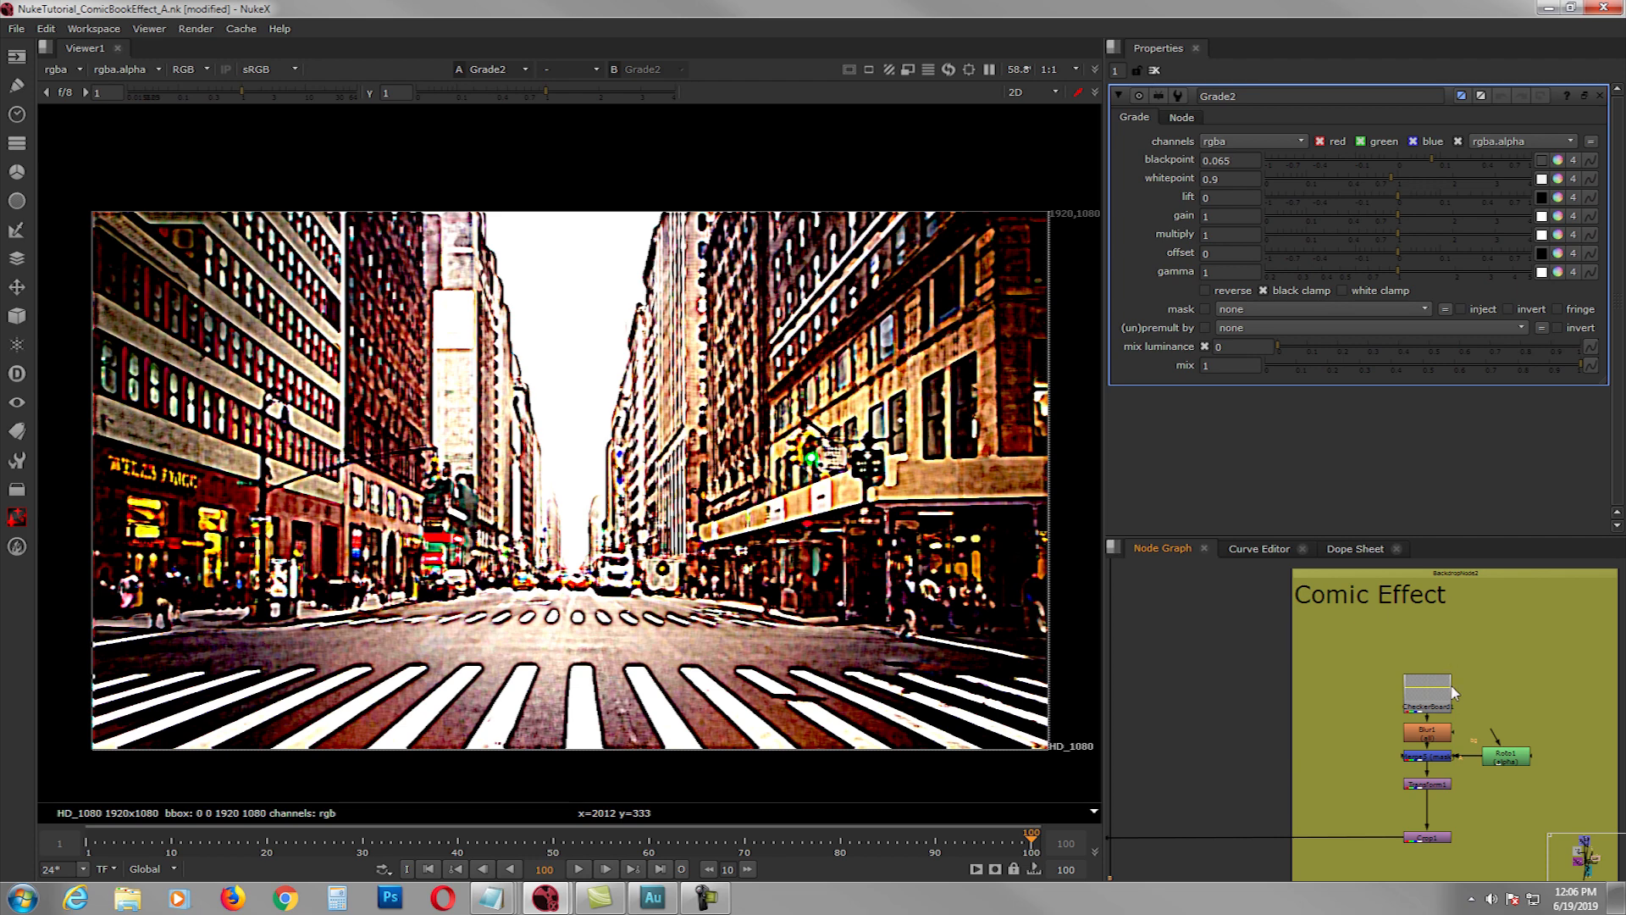
scroll(1402, 636, up, 3)
drag(1416, 645, 1416, 636)
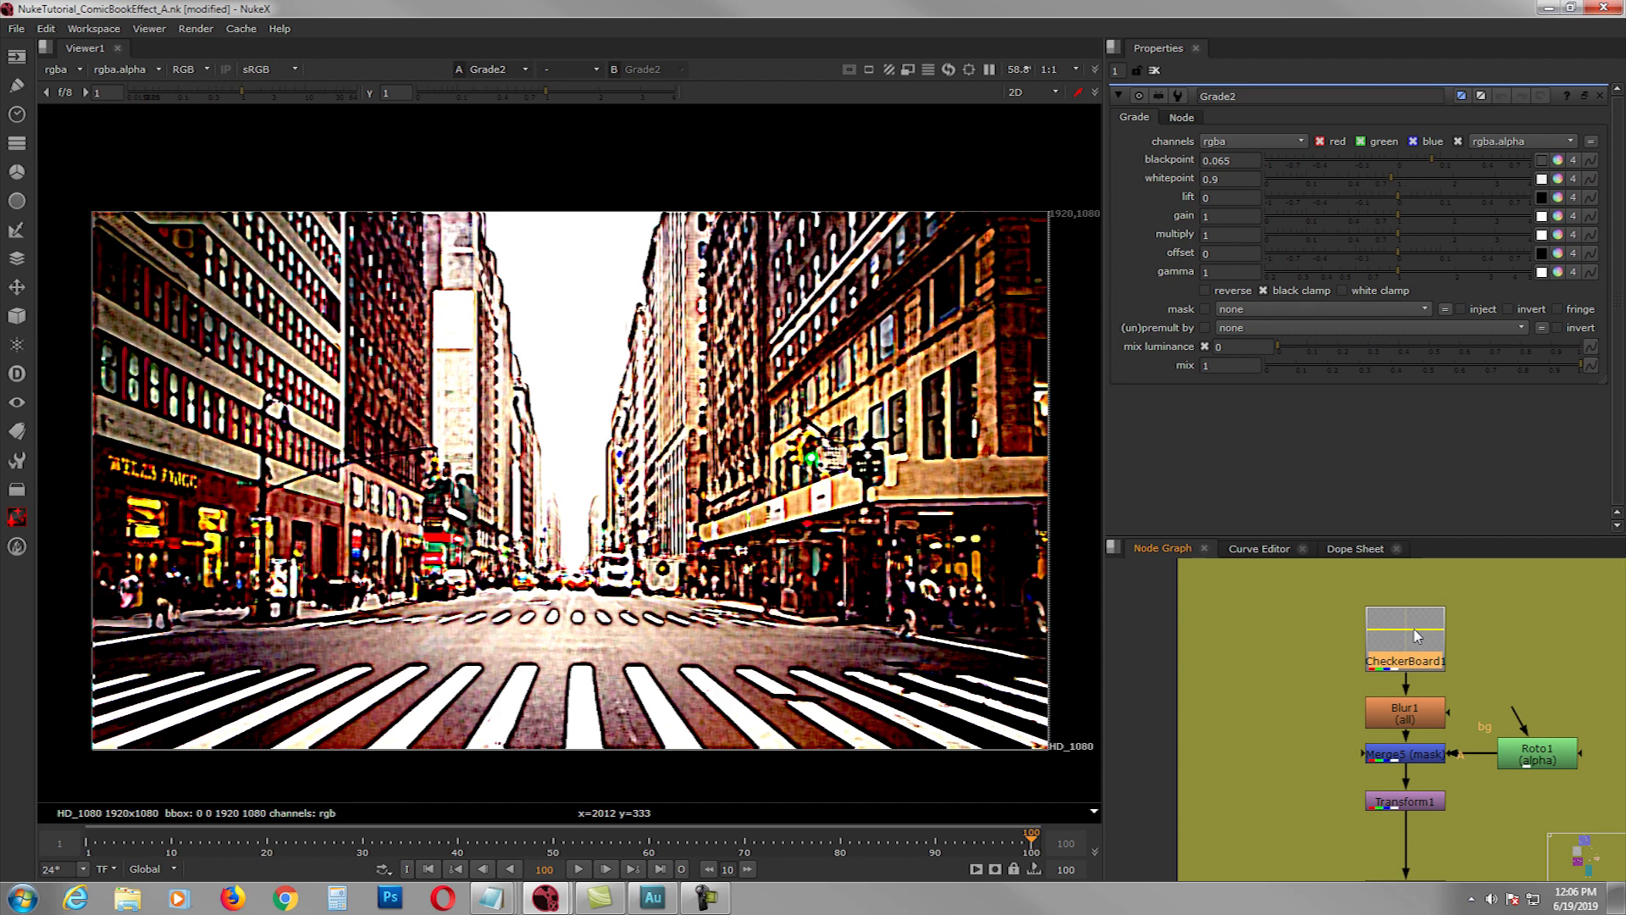
click(1494, 623)
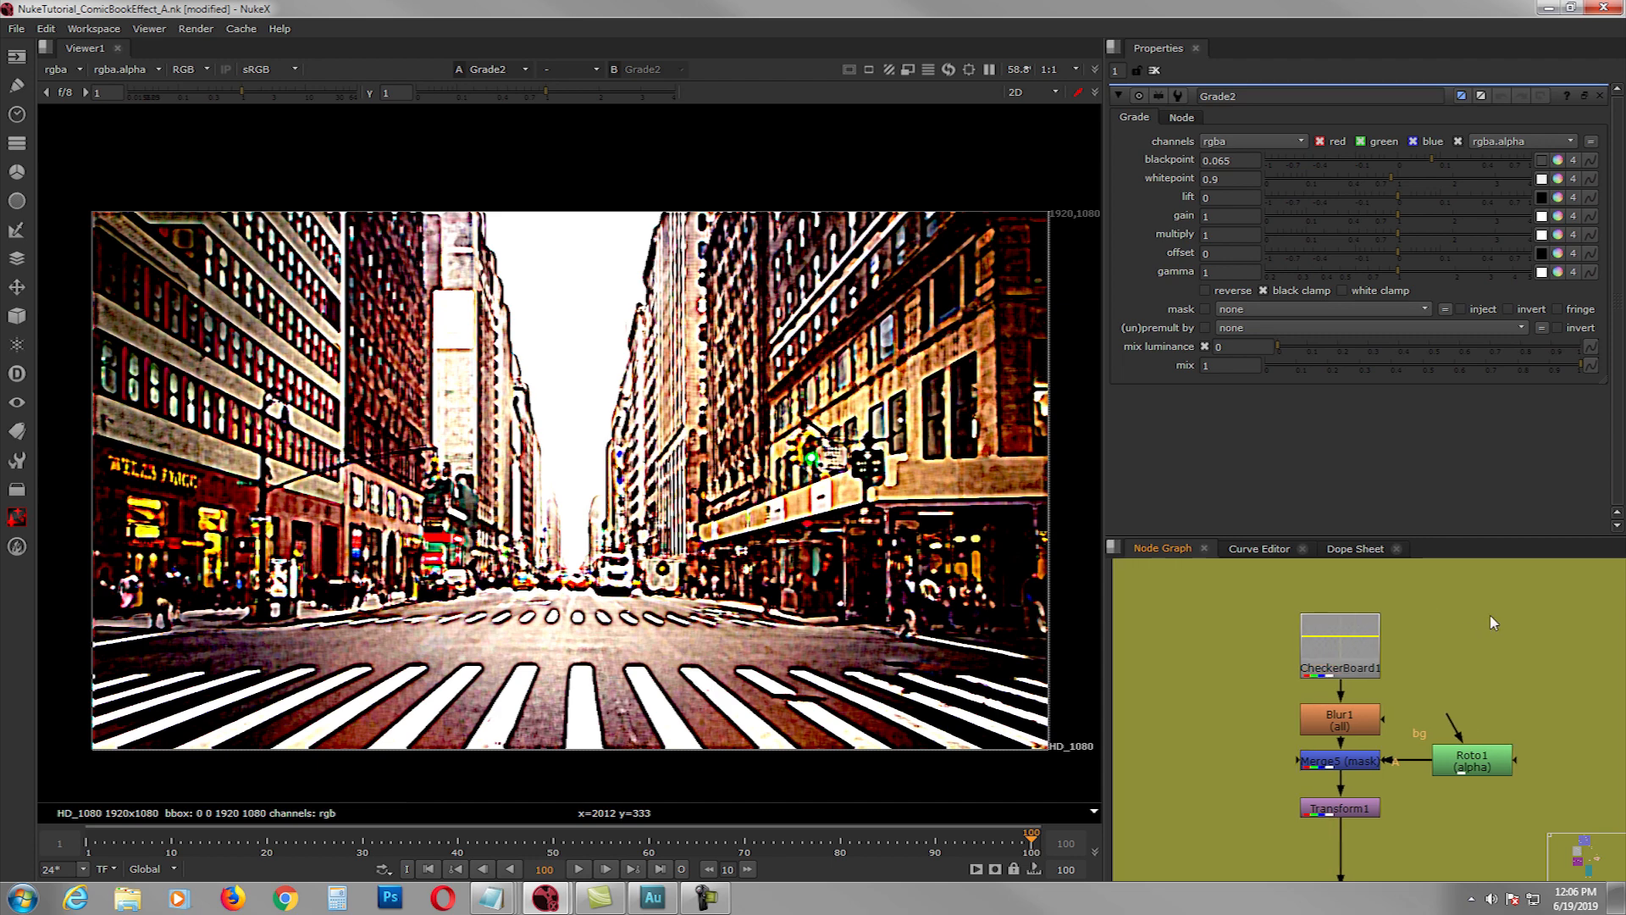
key(Tab)
text(check)
key(Return)
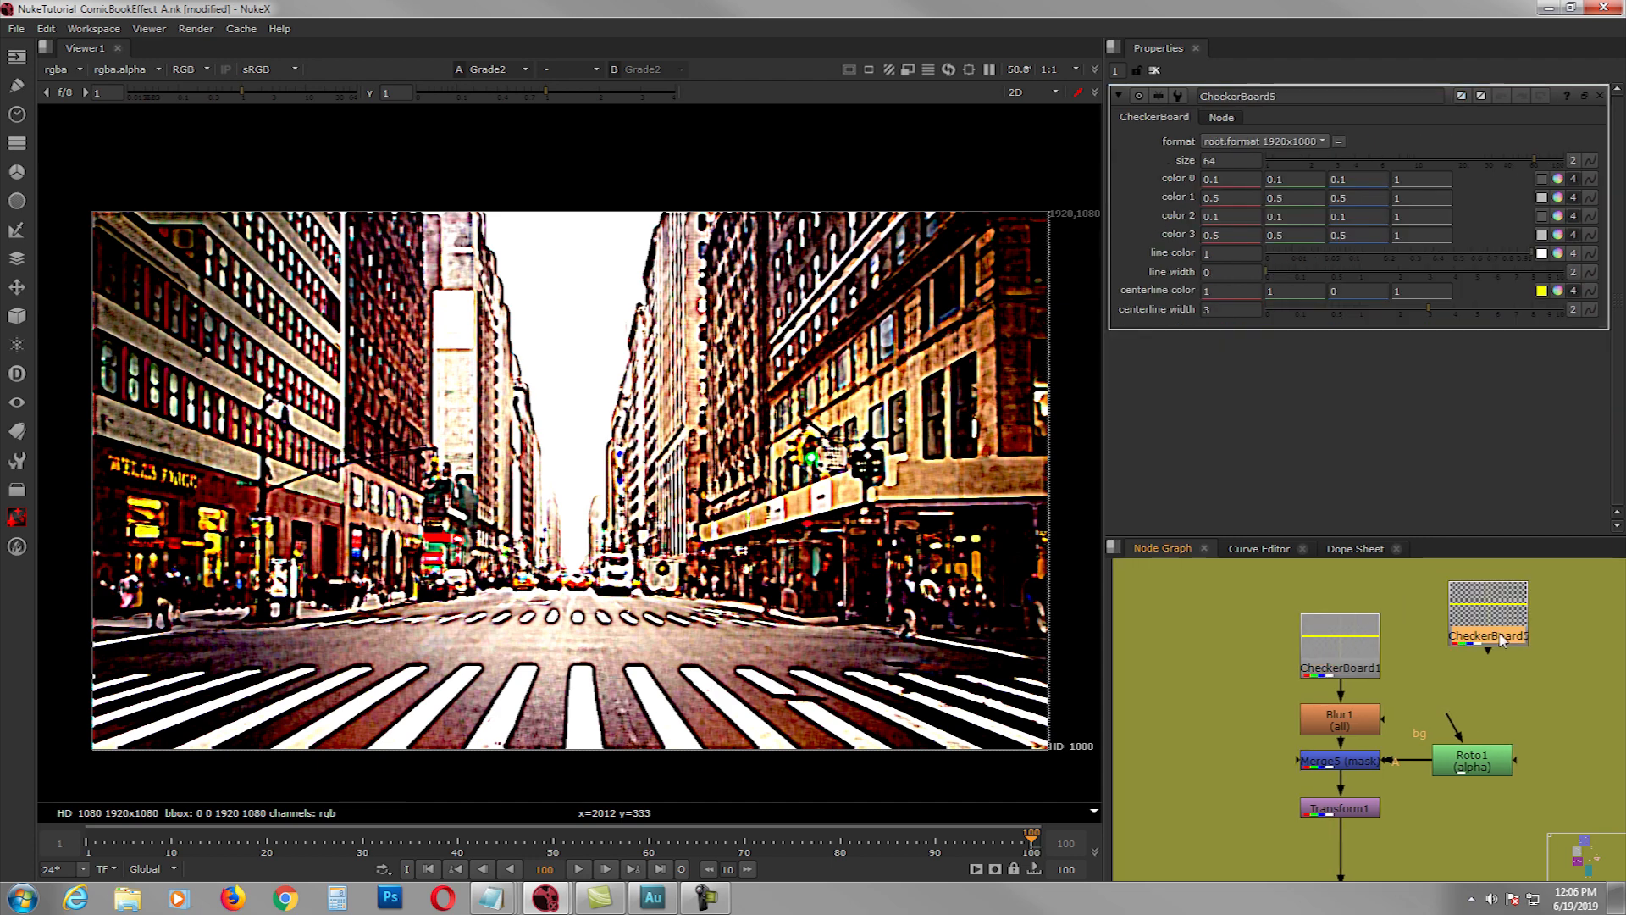
key(1)
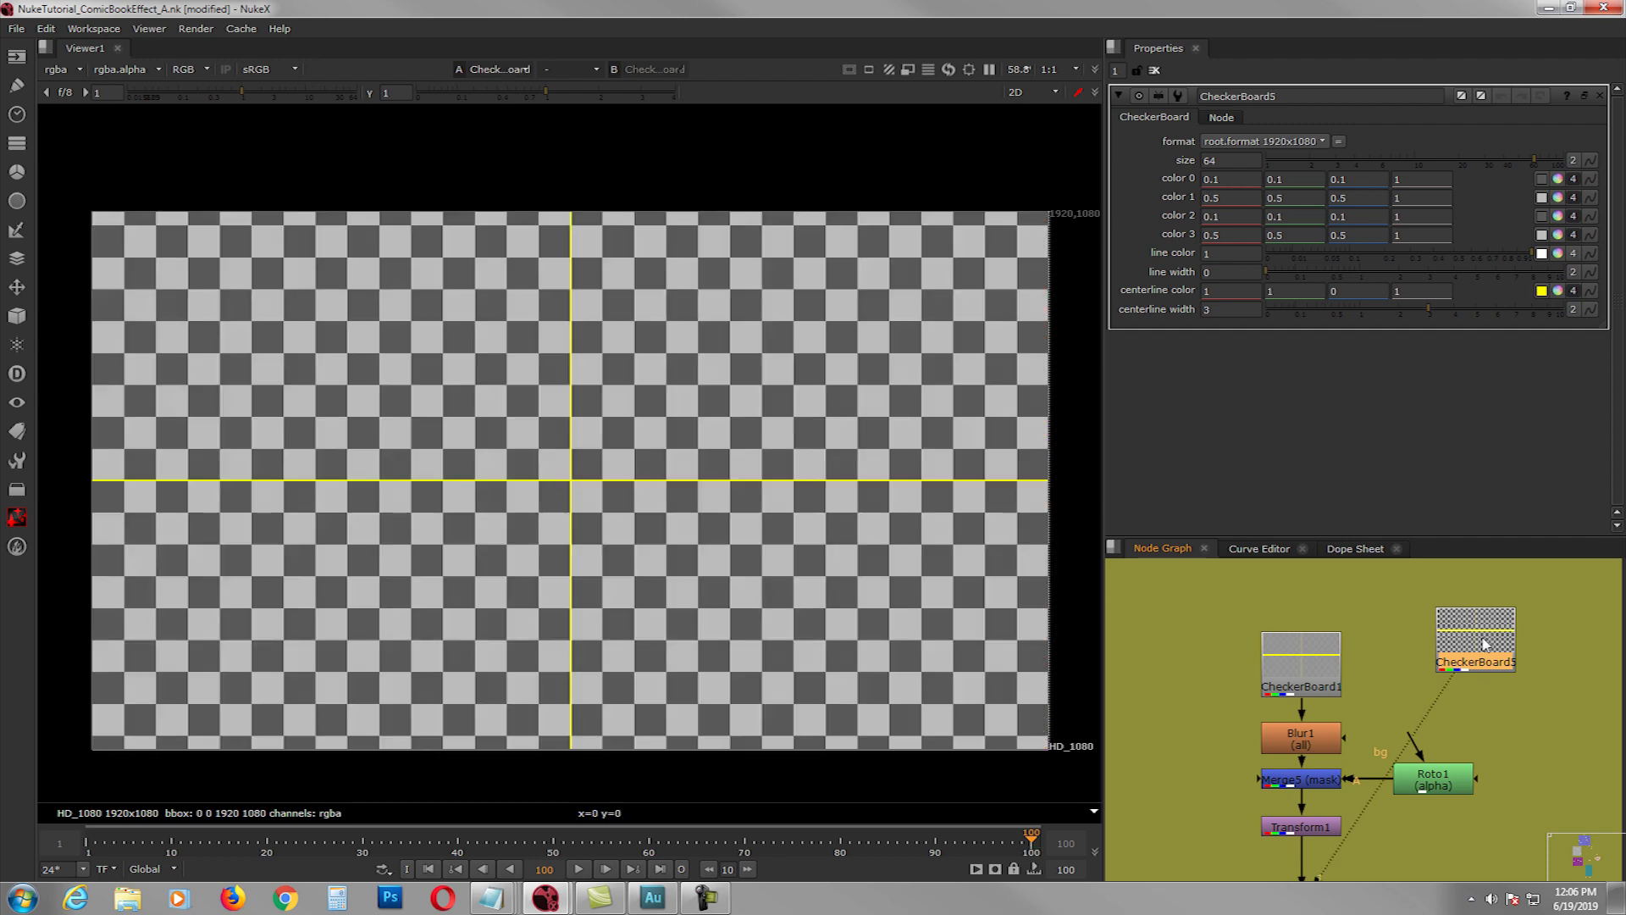
- Reduce the new CheckerBoard node's size to 5
click(1475, 158)
drag(1474, 158, 1383, 161)
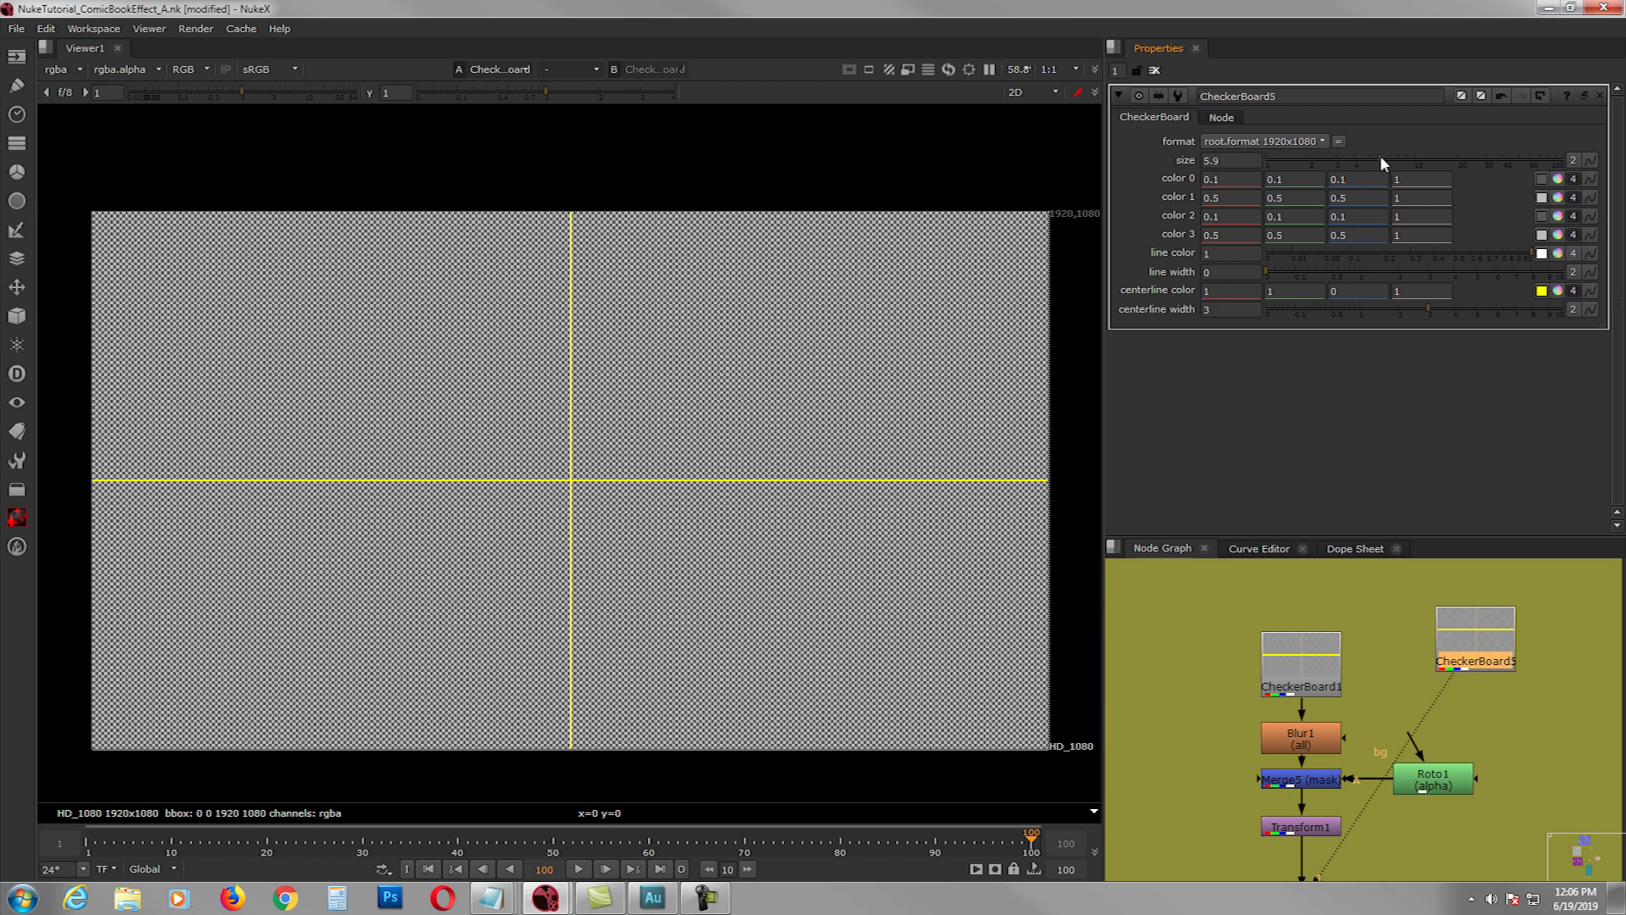
double_click(1209, 160)
text(3)
key(Return)
middle_drag(1466, 692, 1453, 651)
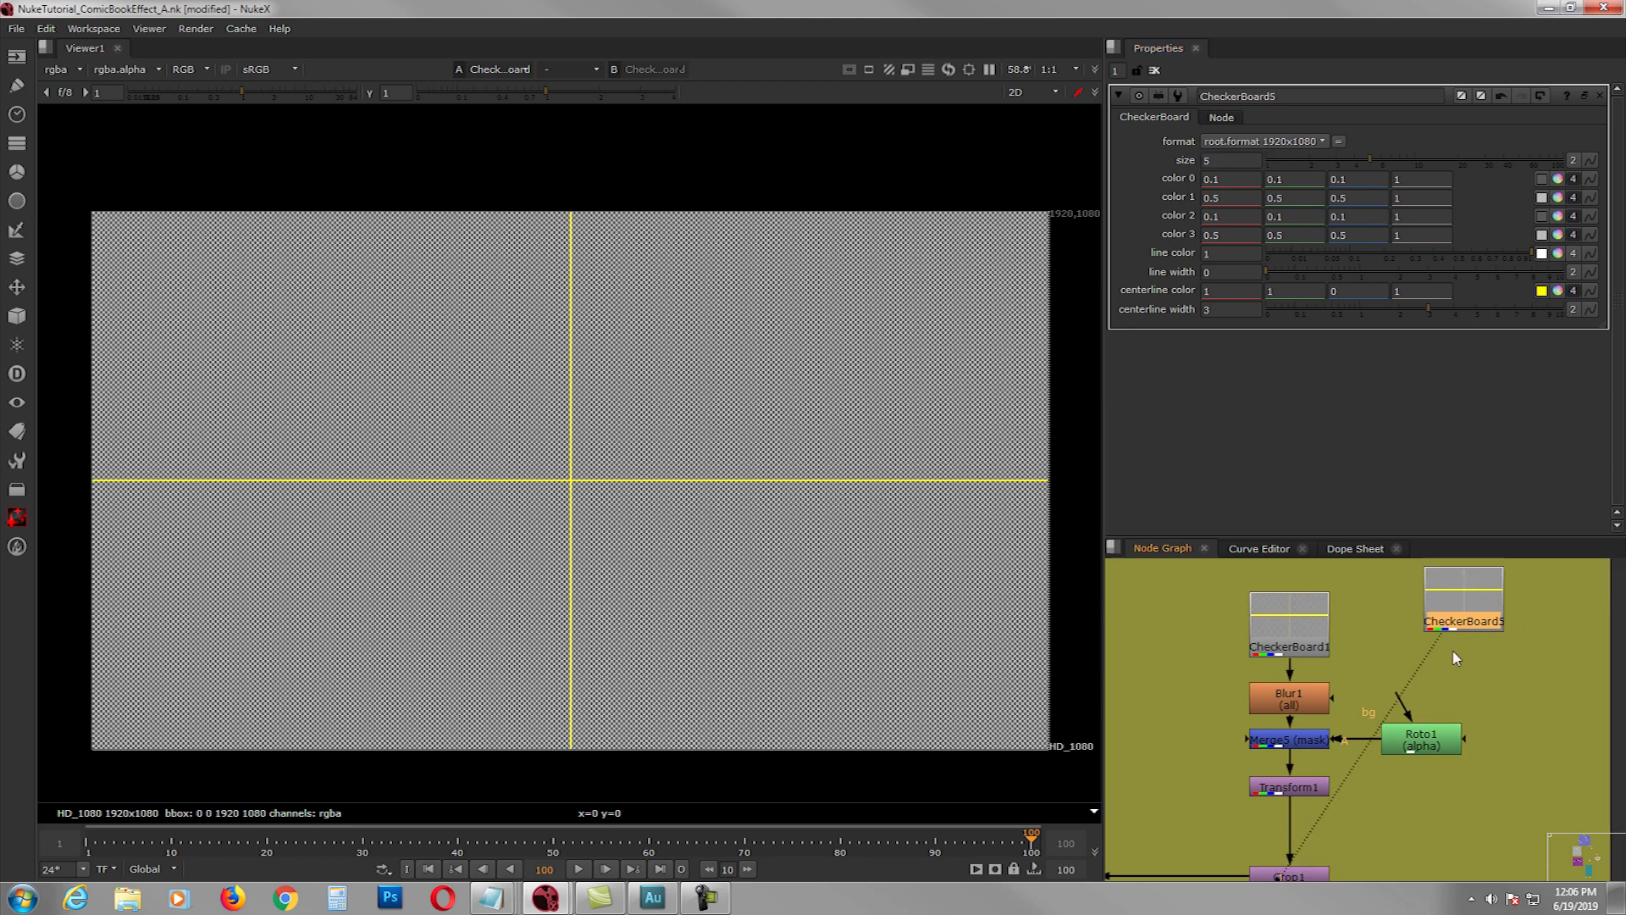
- Reconnect Blur1's input from CheckerBoard1 to the new CheckerBoard5 and view Blur1's output
drag(1289, 666, 1428, 625)
click(1309, 689)
key(1)
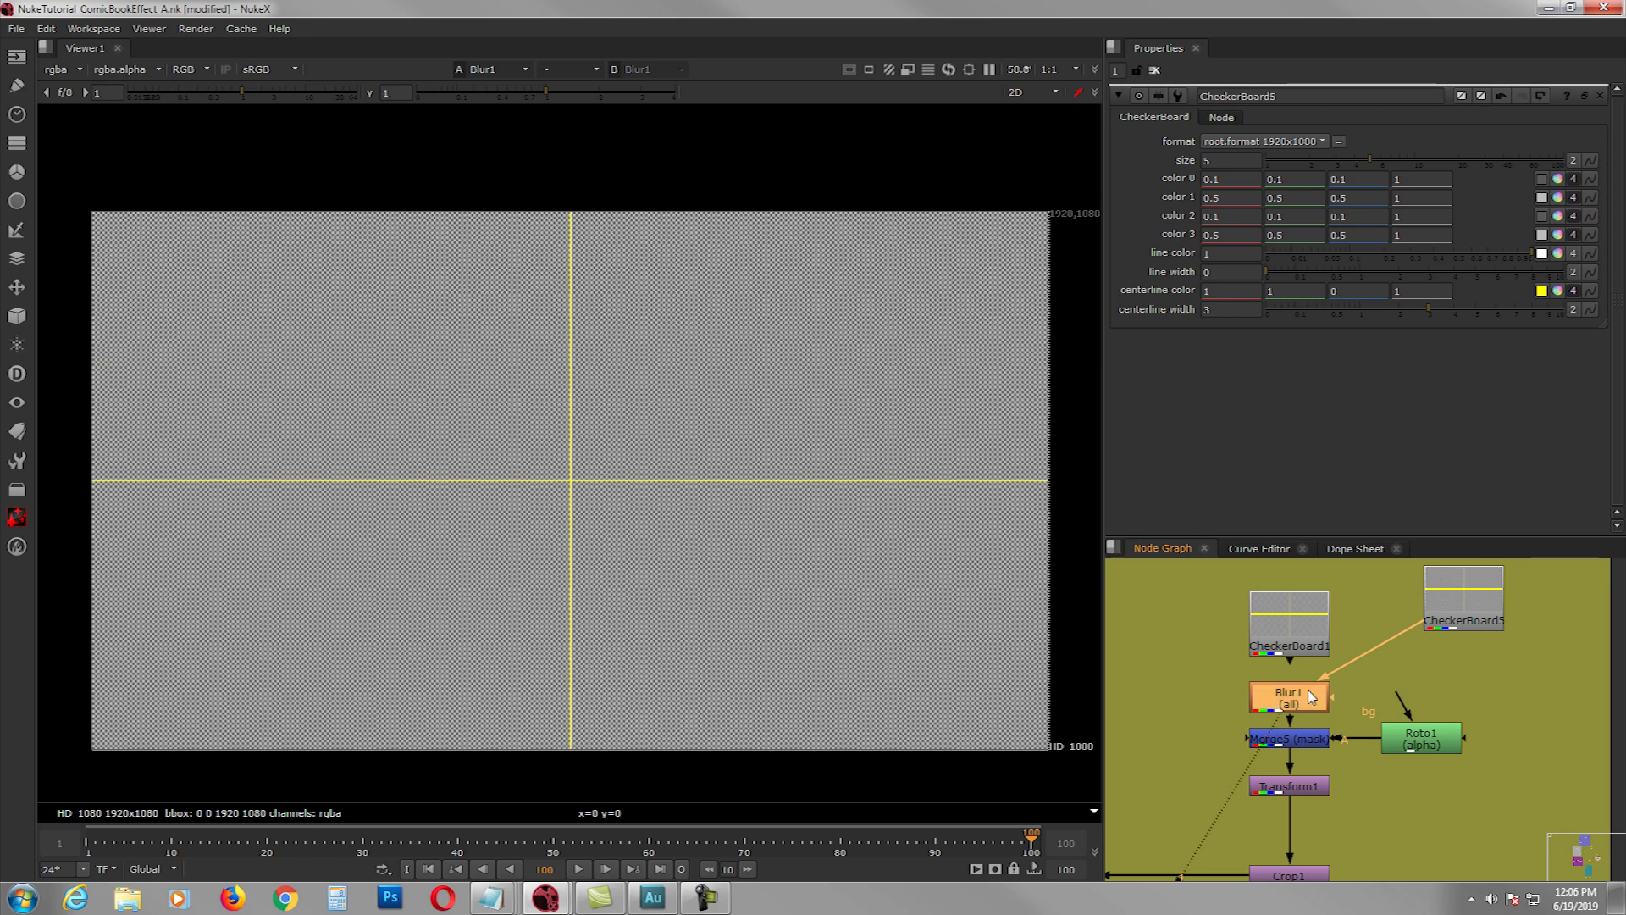
- Open Blur1's properties and toggle the node off and on to compare its effect on the checker pattern
double_click(1307, 690)
scroll(806, 457, up, 4)
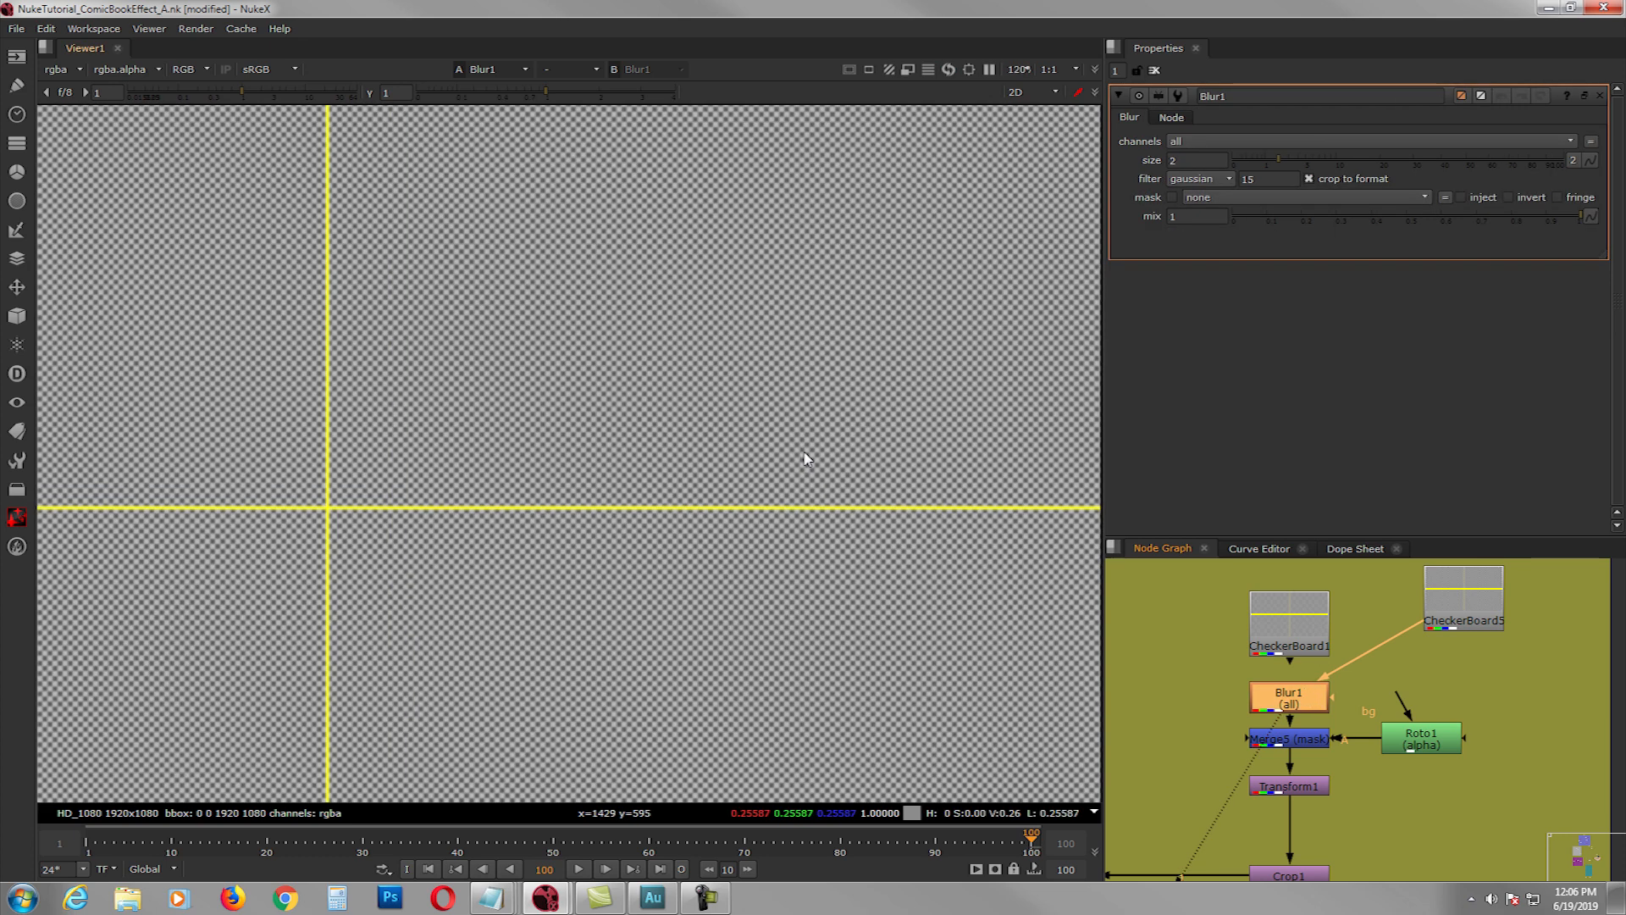
key(d)
key(d)
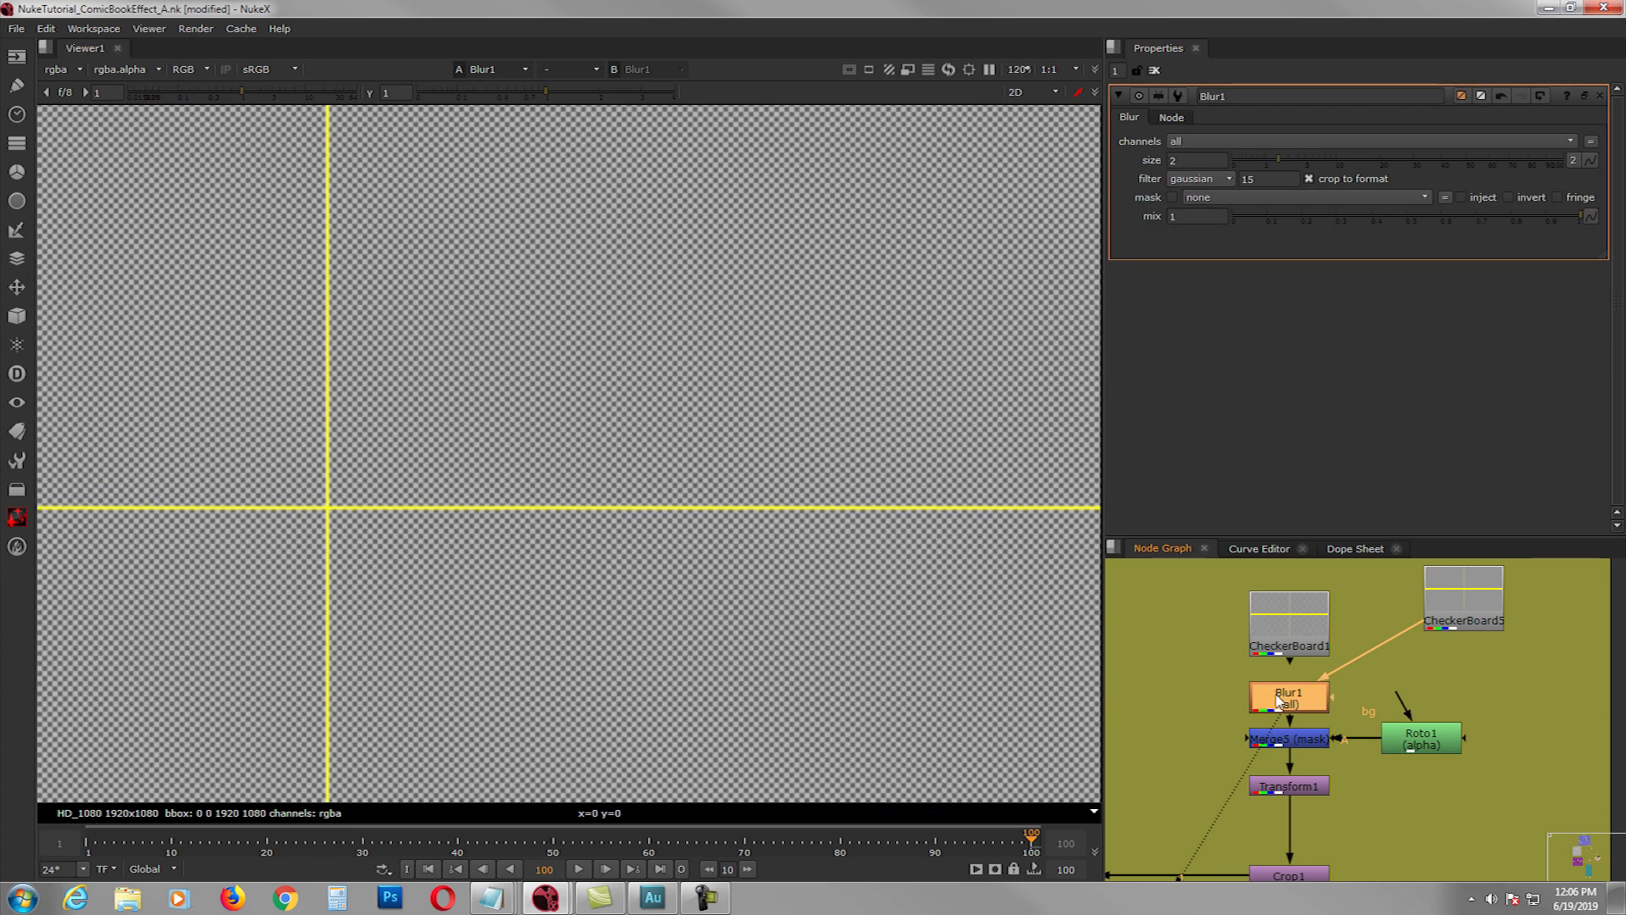
scroll(813, 509, down, 4)
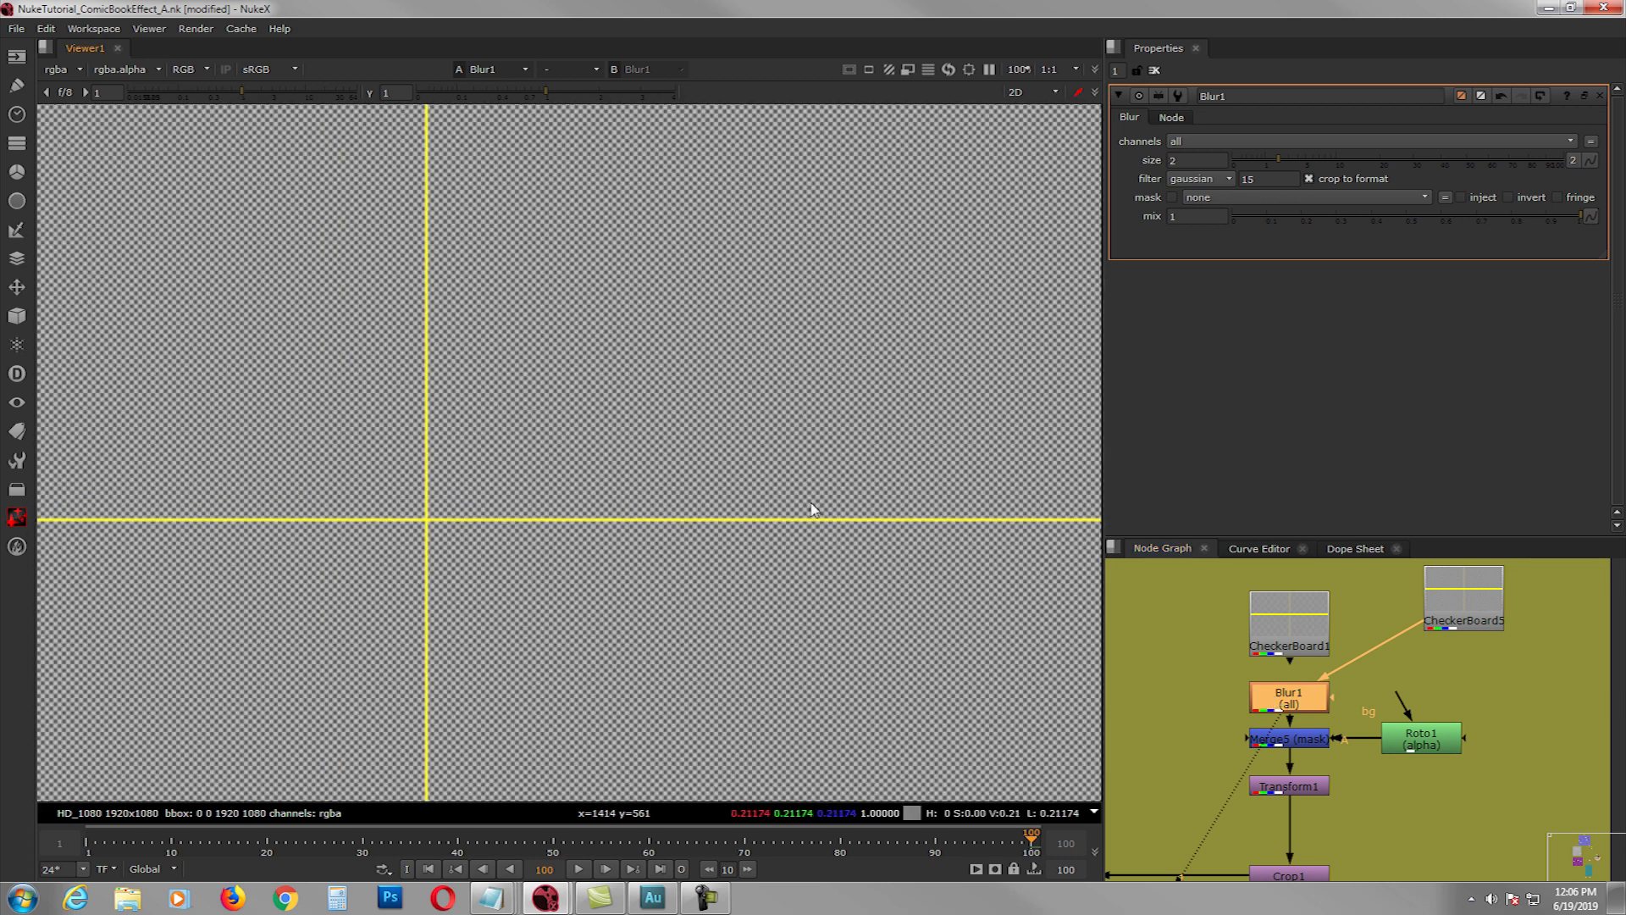
middle_drag(823, 511, 814, 442)
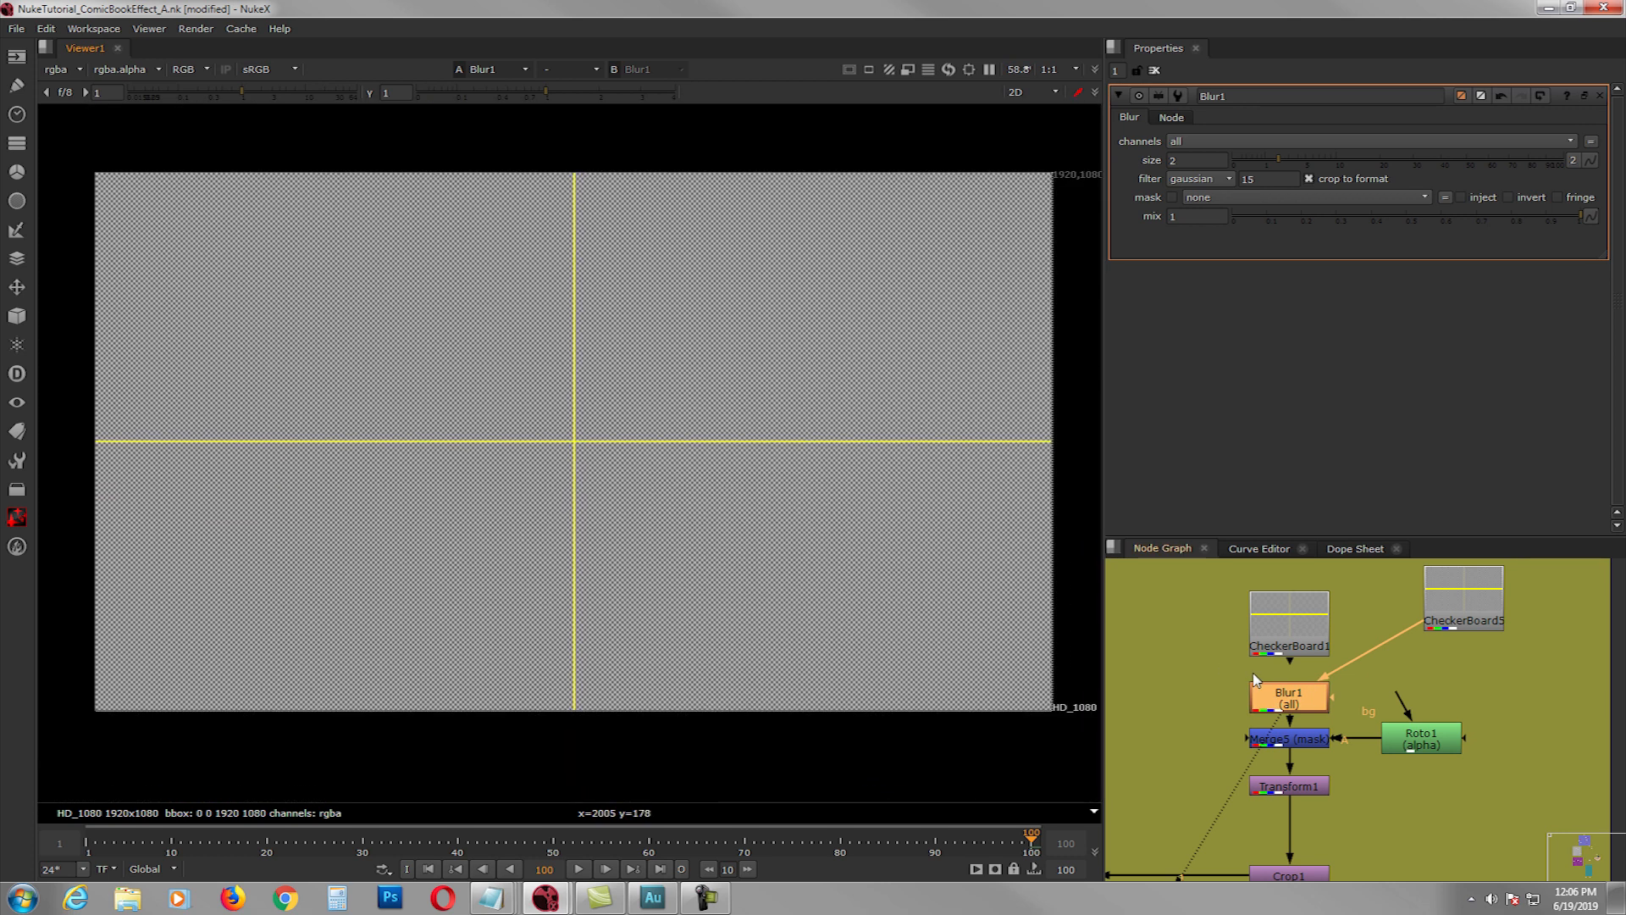
middle_drag(1302, 717, 1302, 687)
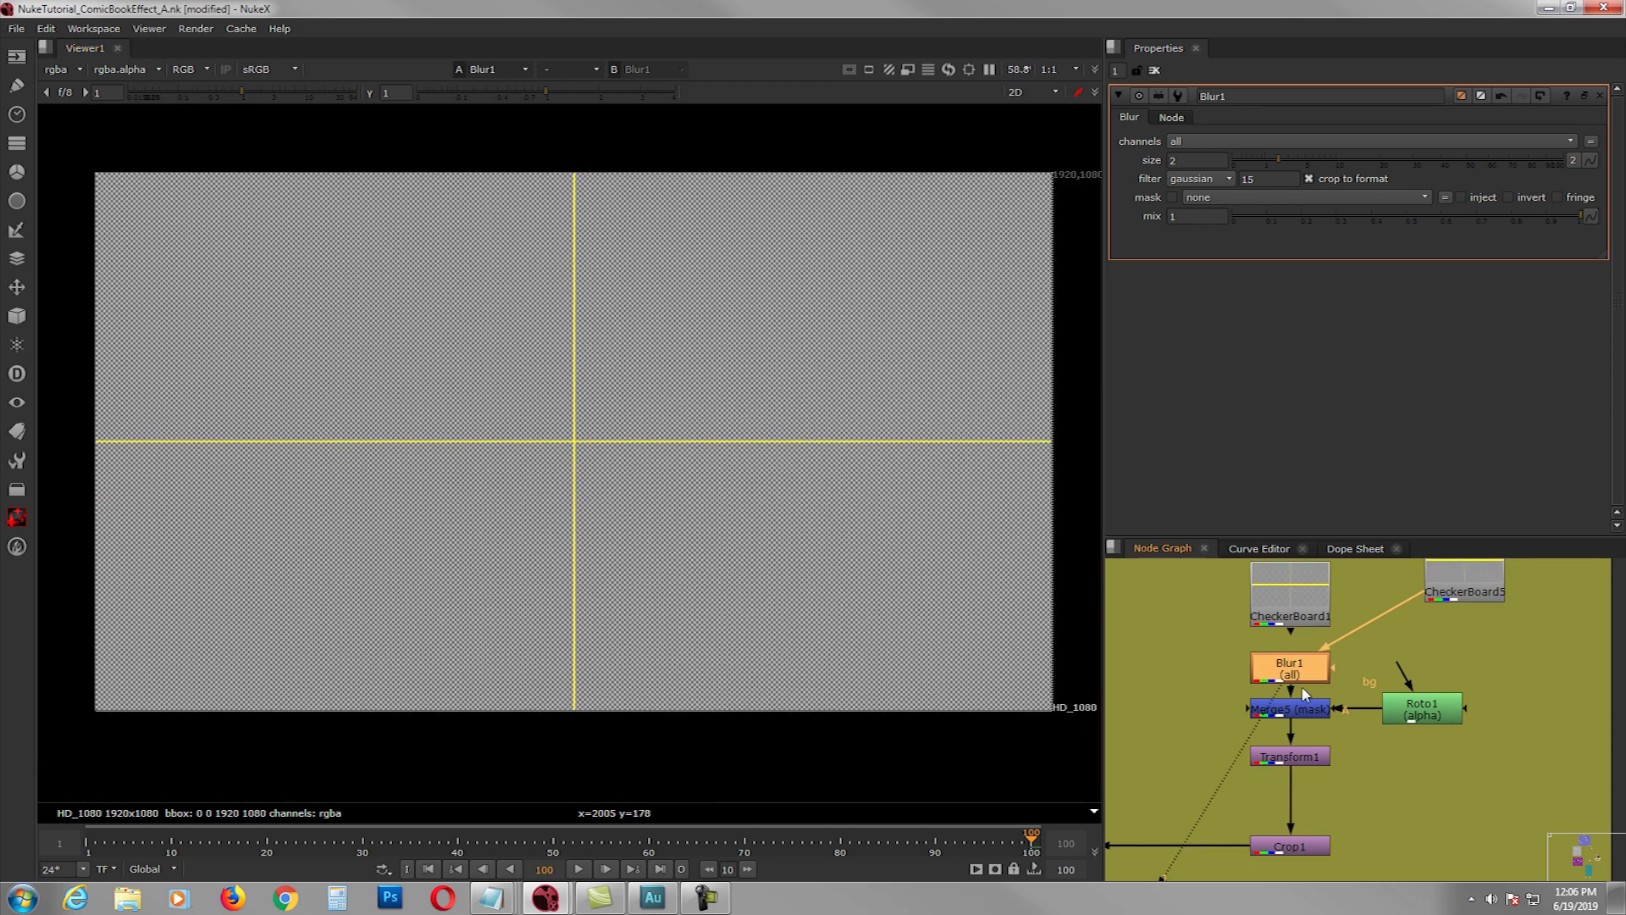
- Examine Roto1's shape over CheckerBoard5's output, then close all open node properties
double_click(1413, 714)
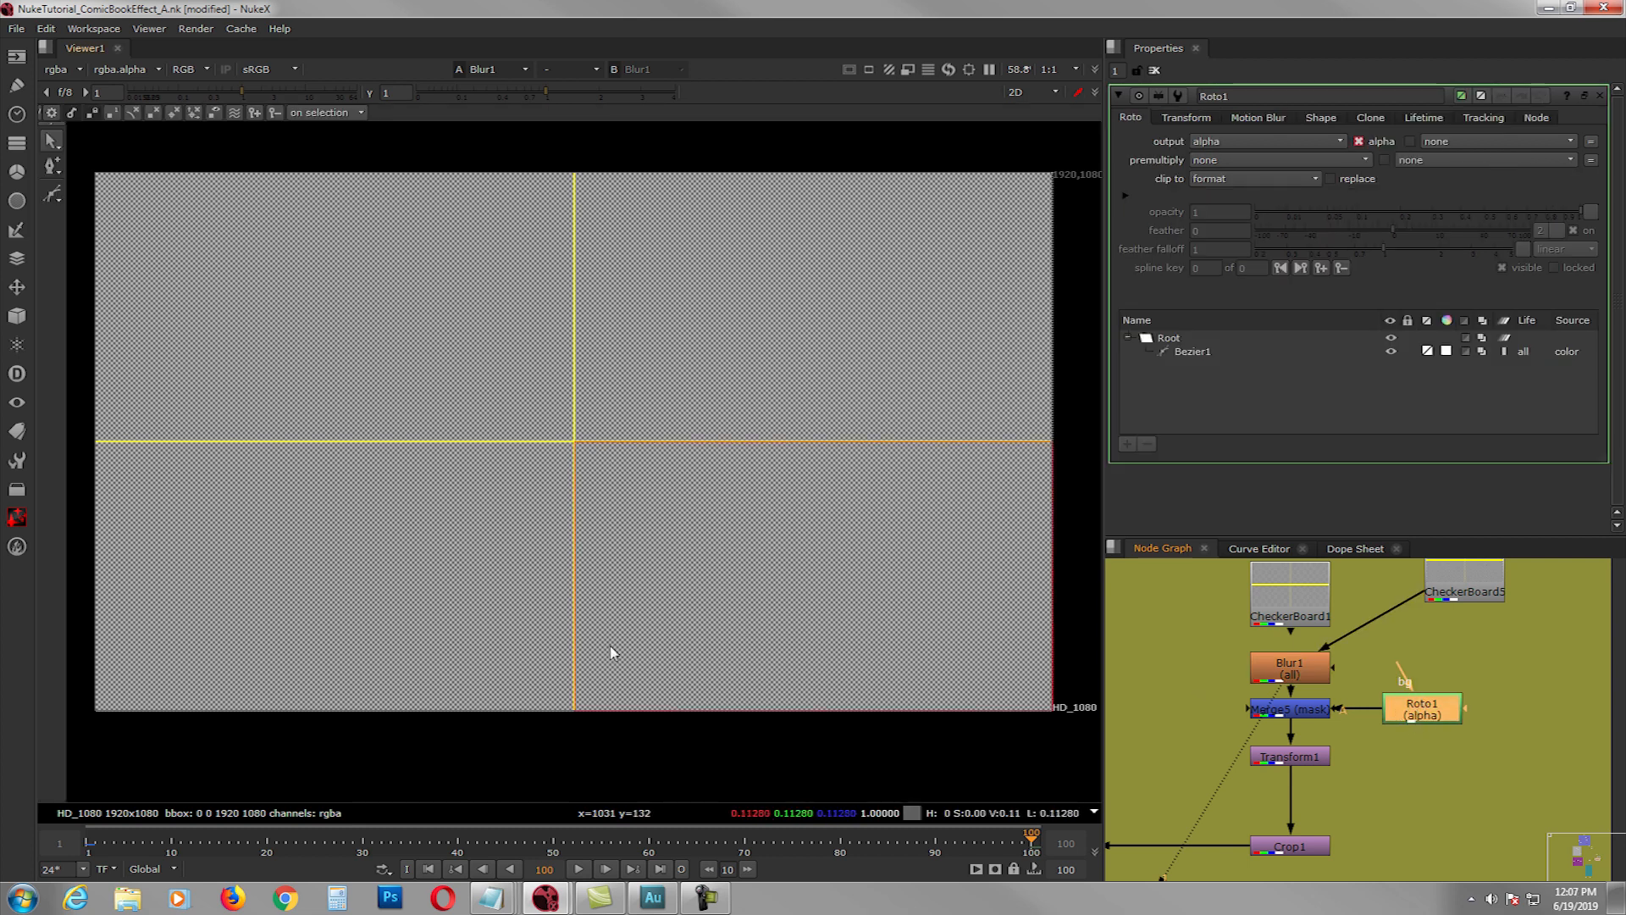
click(1307, 675)
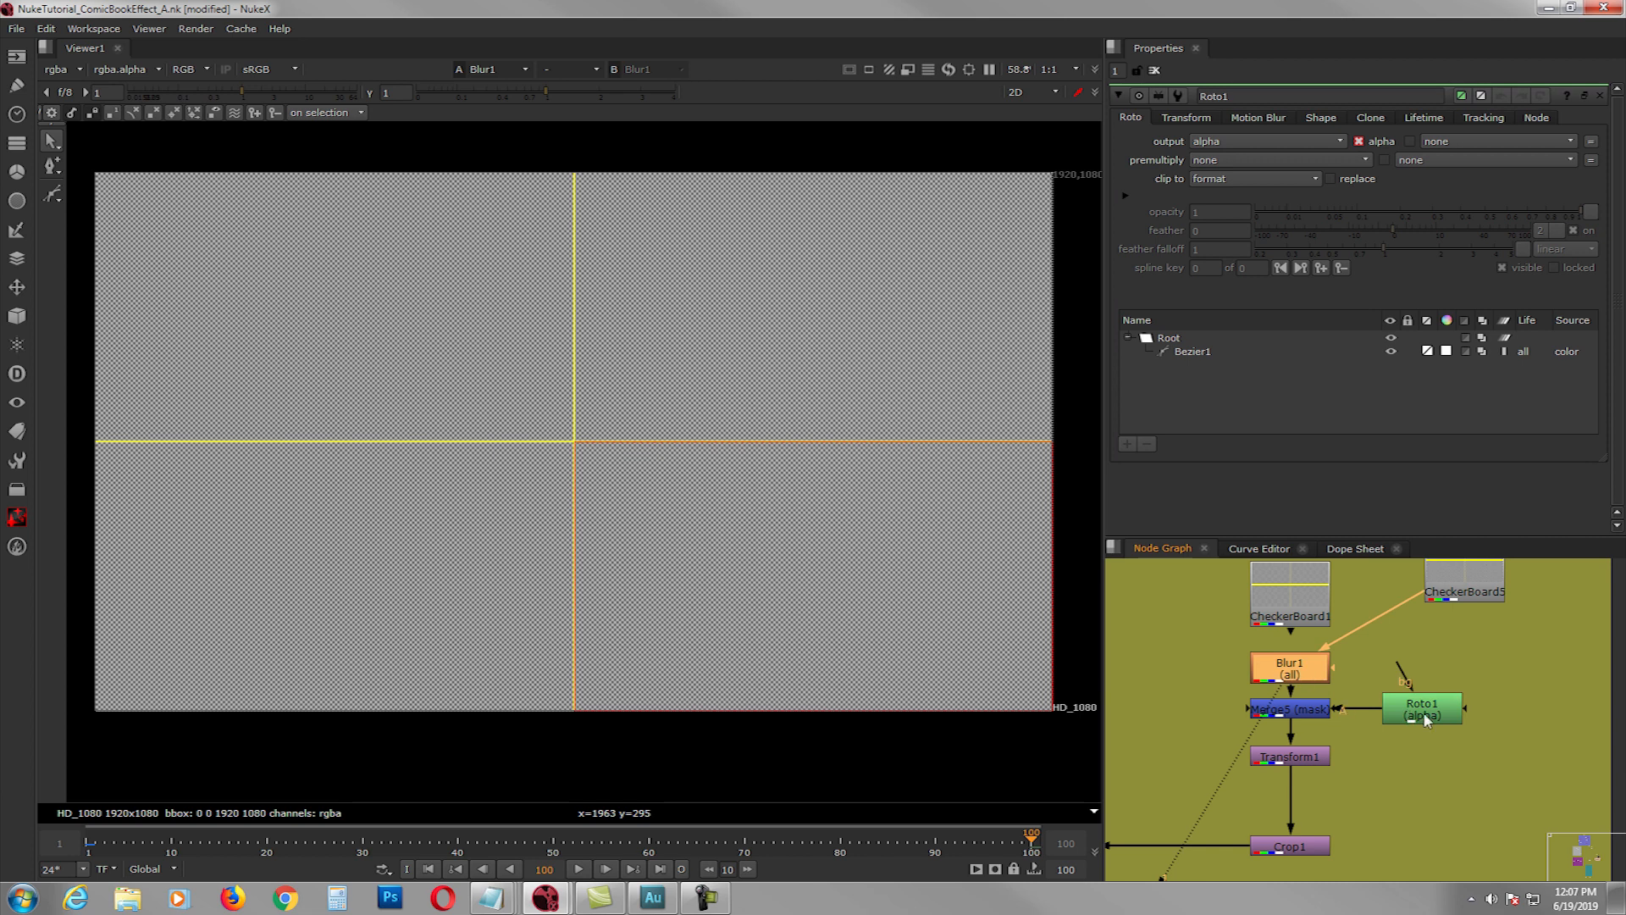
click(1303, 703)
key(1)
click(1448, 594)
key(1)
click(1416, 597)
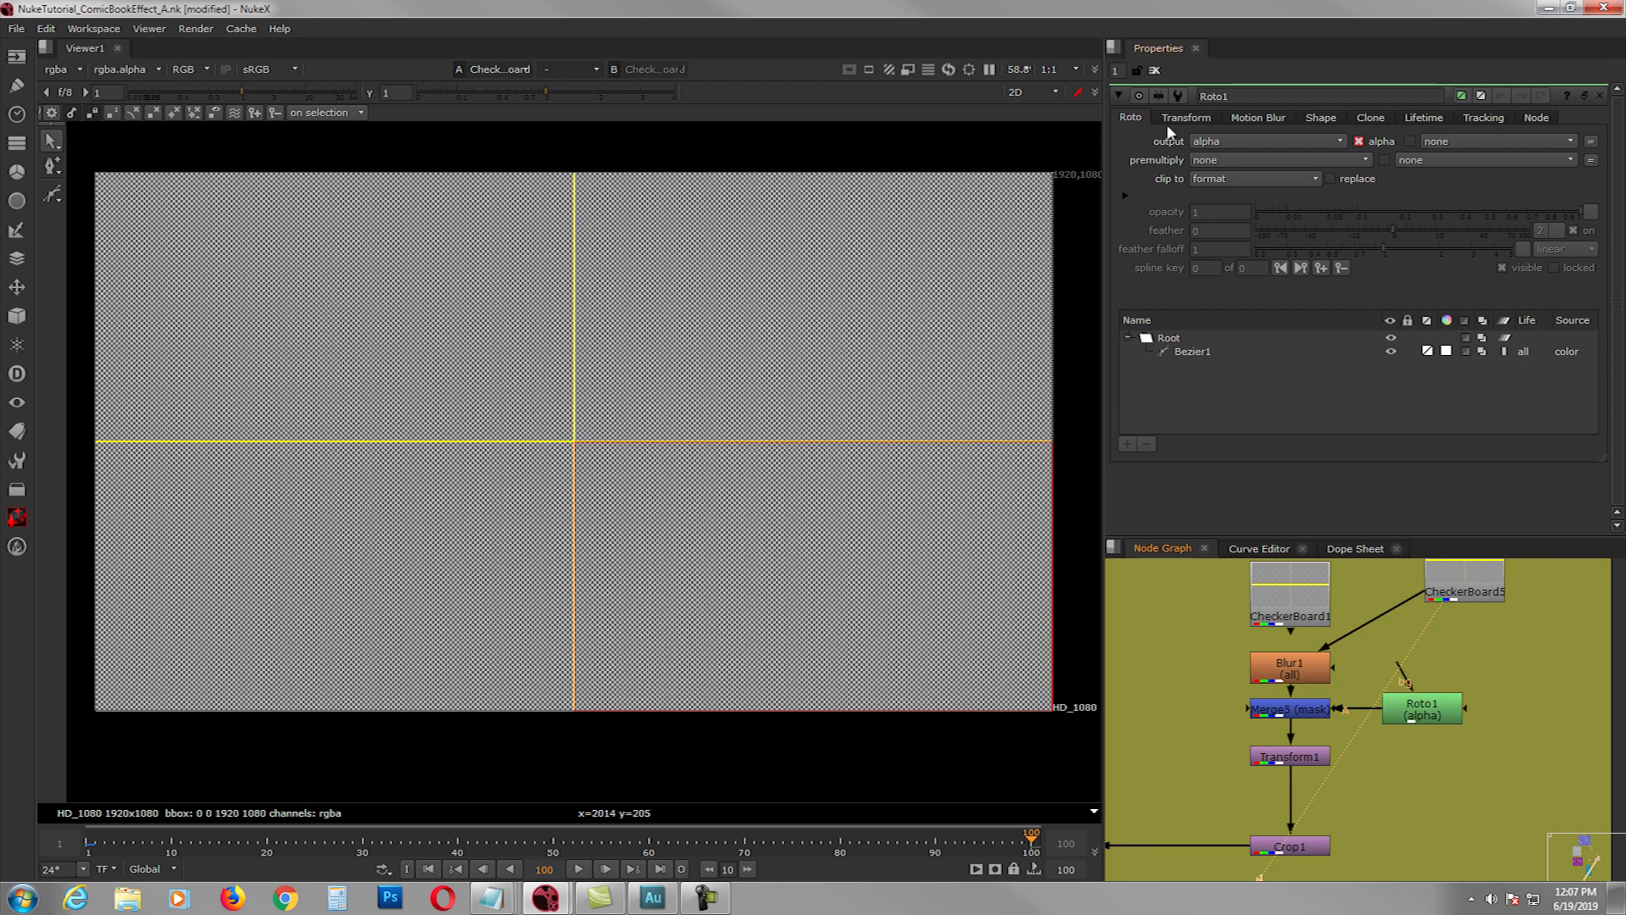
click(1155, 71)
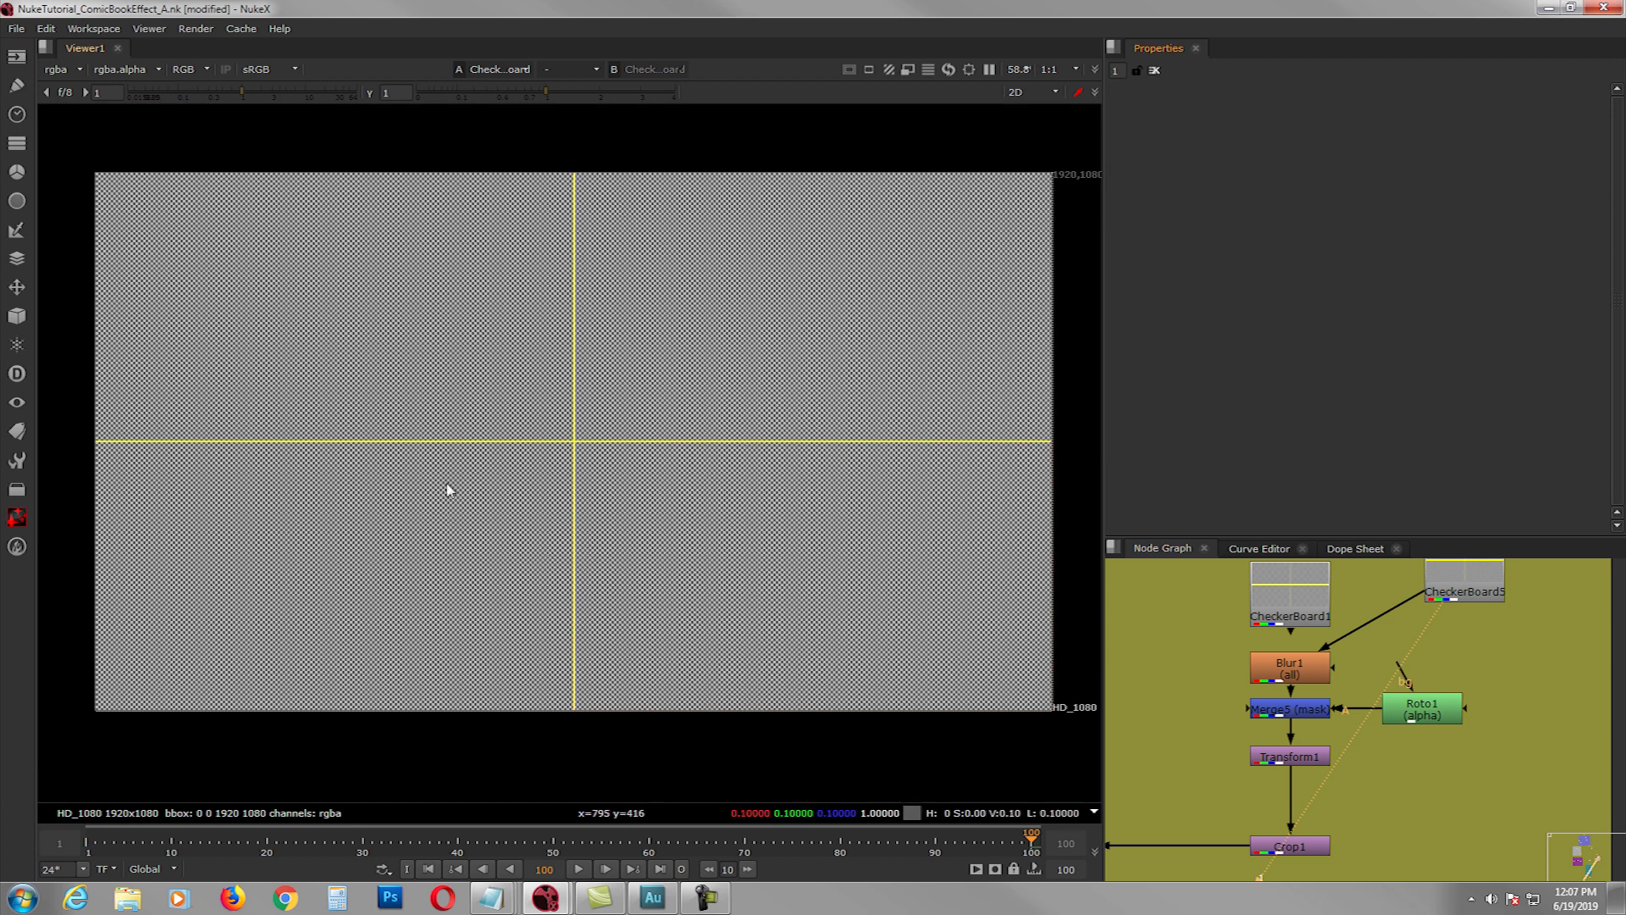
- View the masked Merge5 output, then view Transform1 with its properties open to examine the translate and scale
click(1316, 710)
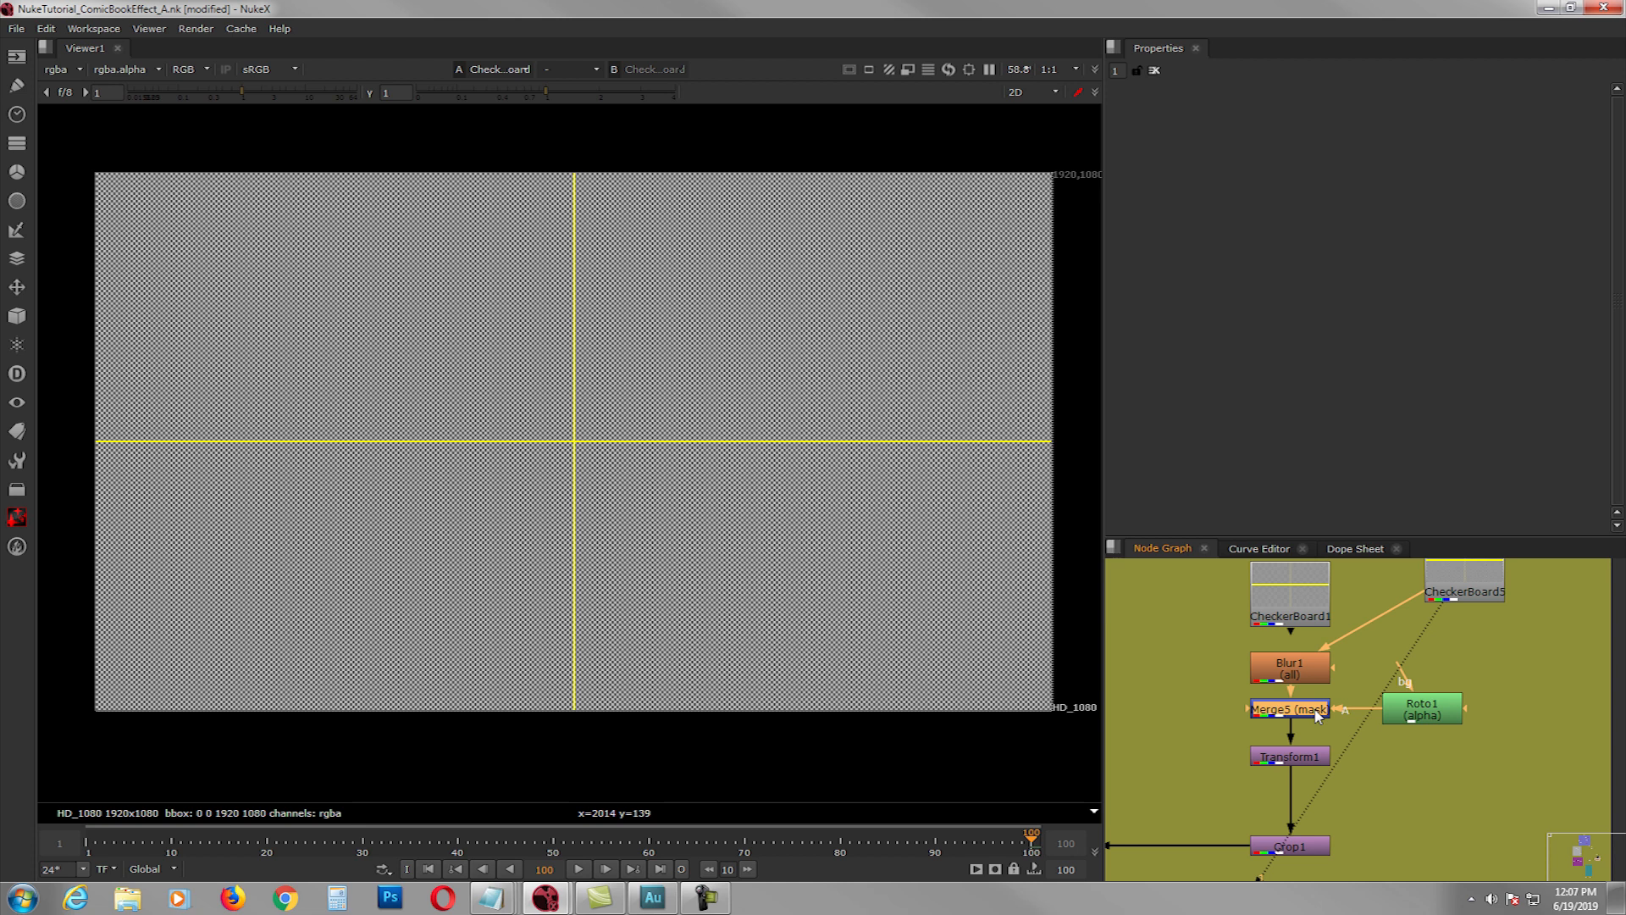
key(1)
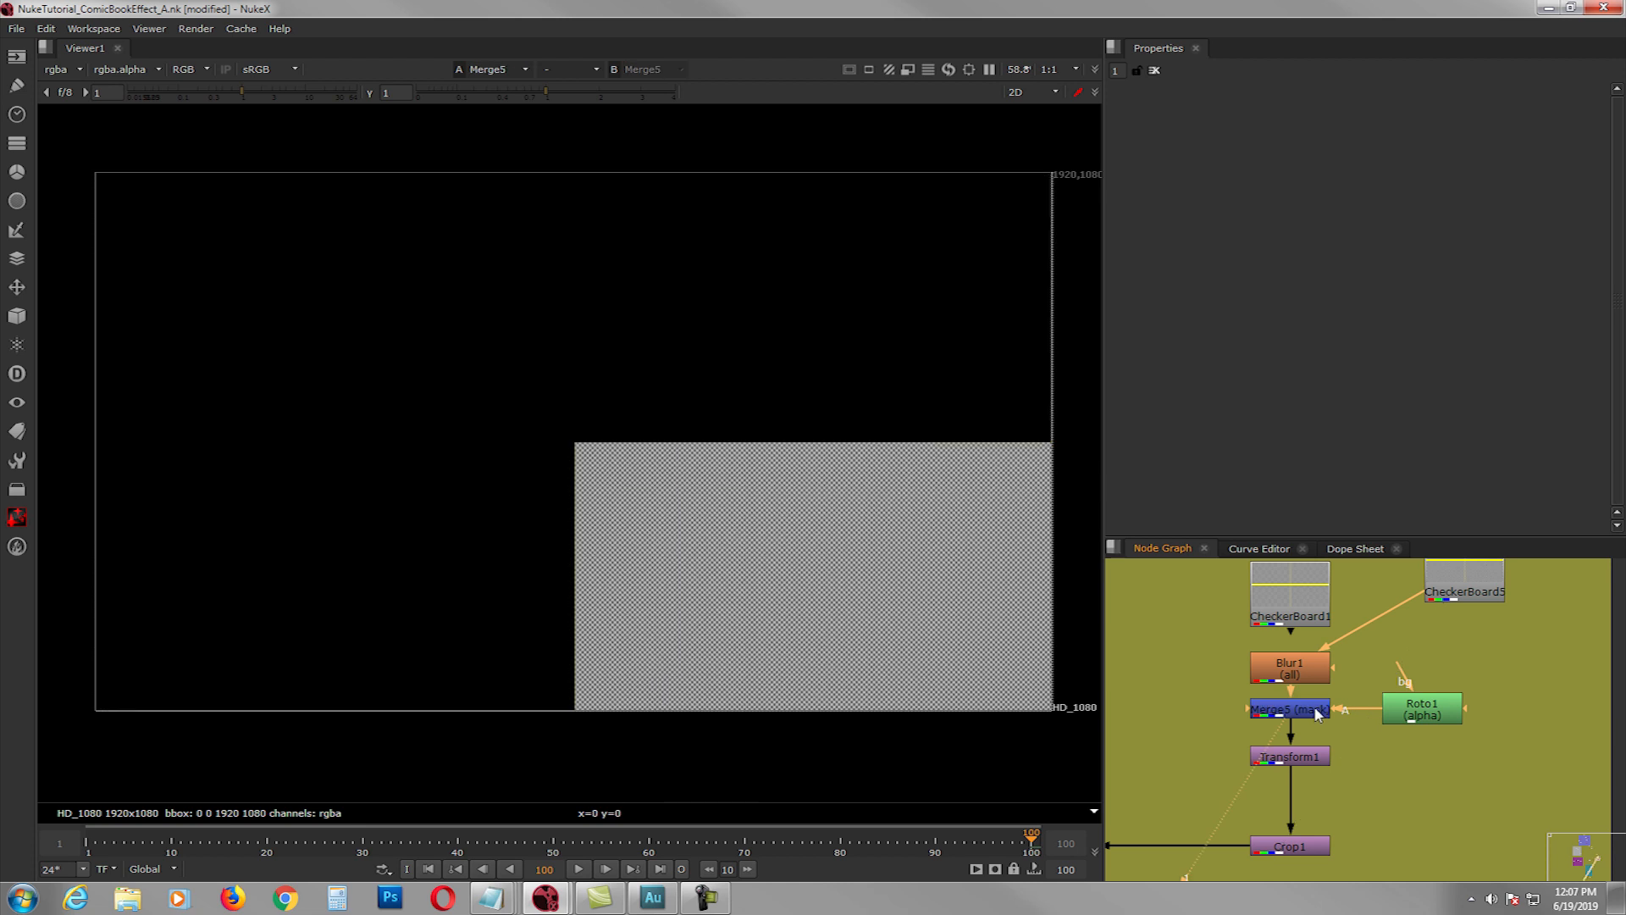
double_click(1296, 757)
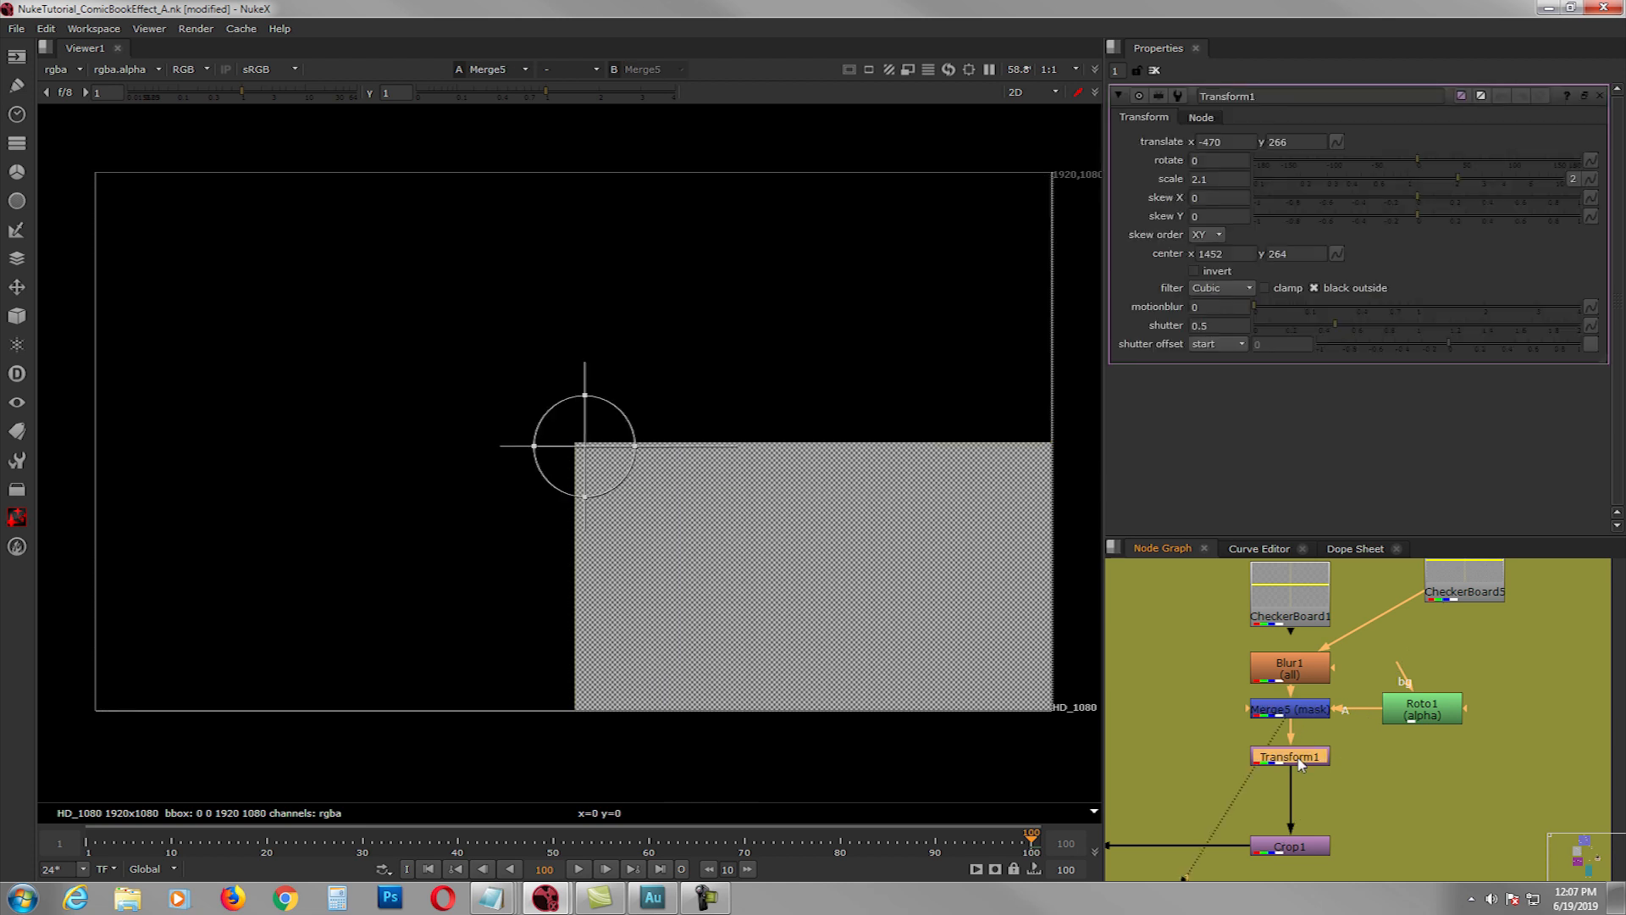
key(1)
click(1300, 758)
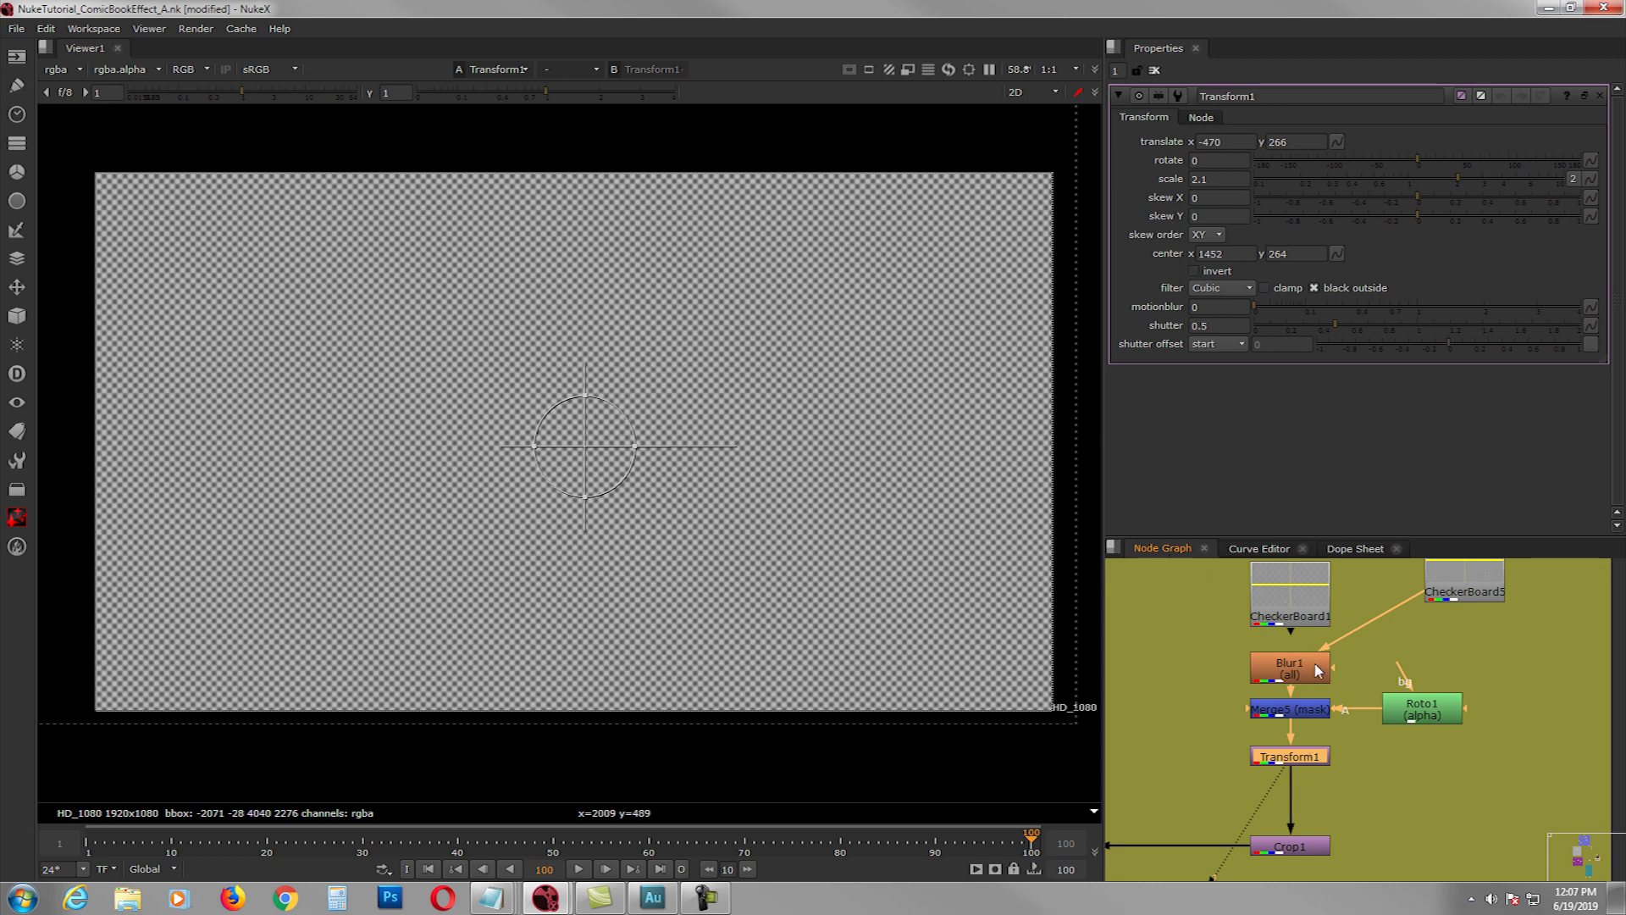
- Set CheckerBoard5's size to 4 while viewing Transform1's output
middle_drag(1316, 669, 1319, 685)
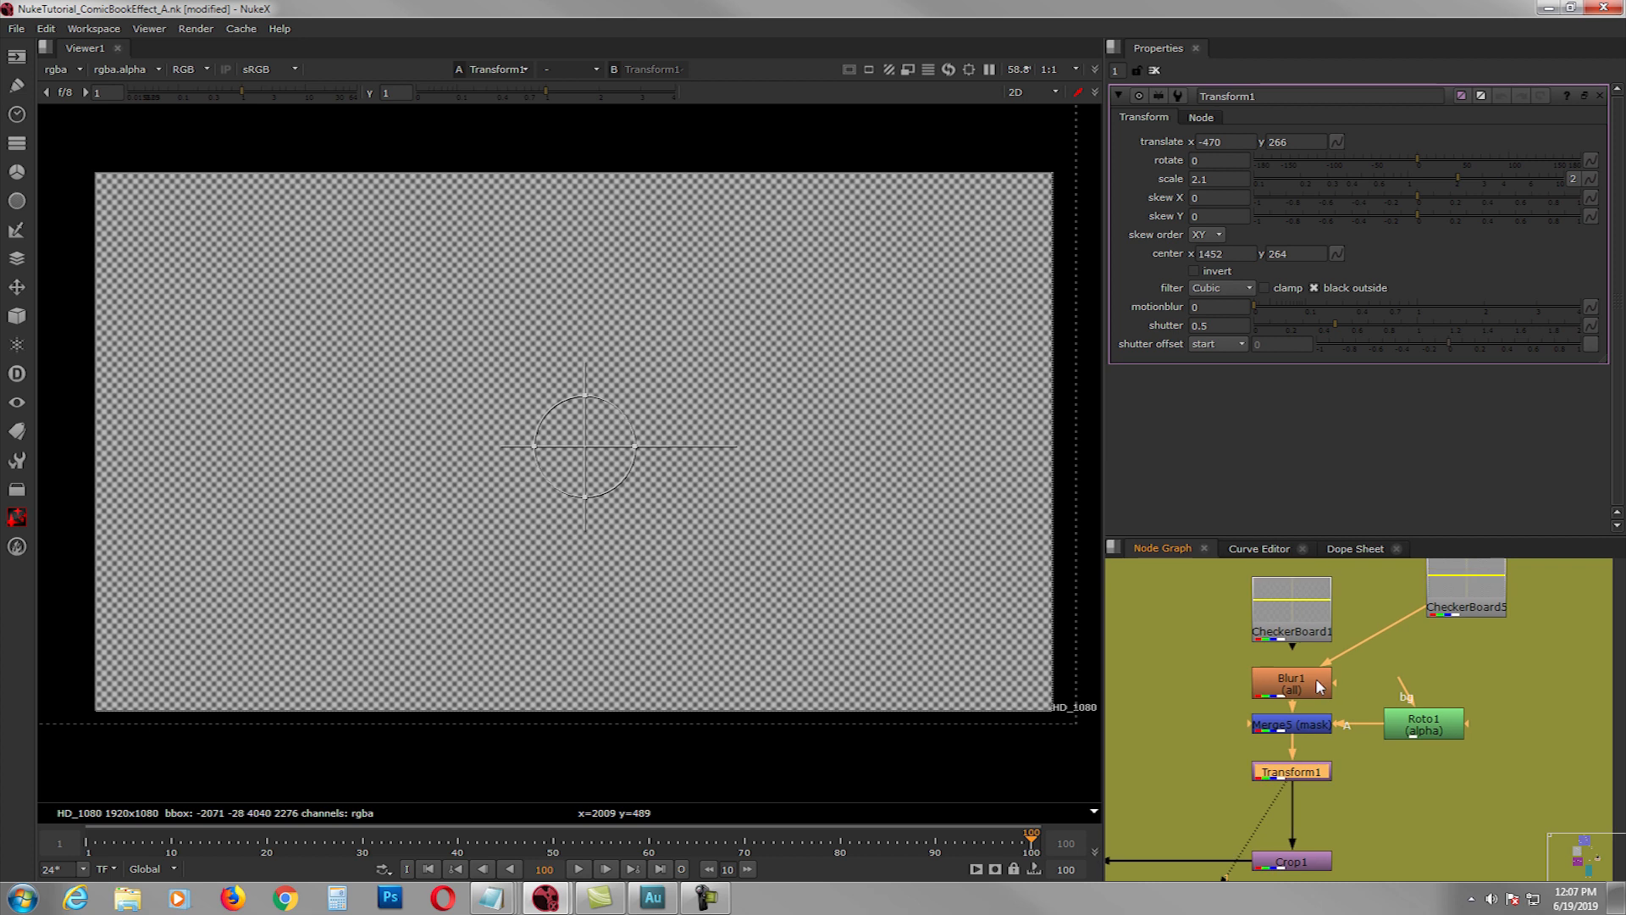
click(1455, 605)
drag(1455, 605, 1432, 659)
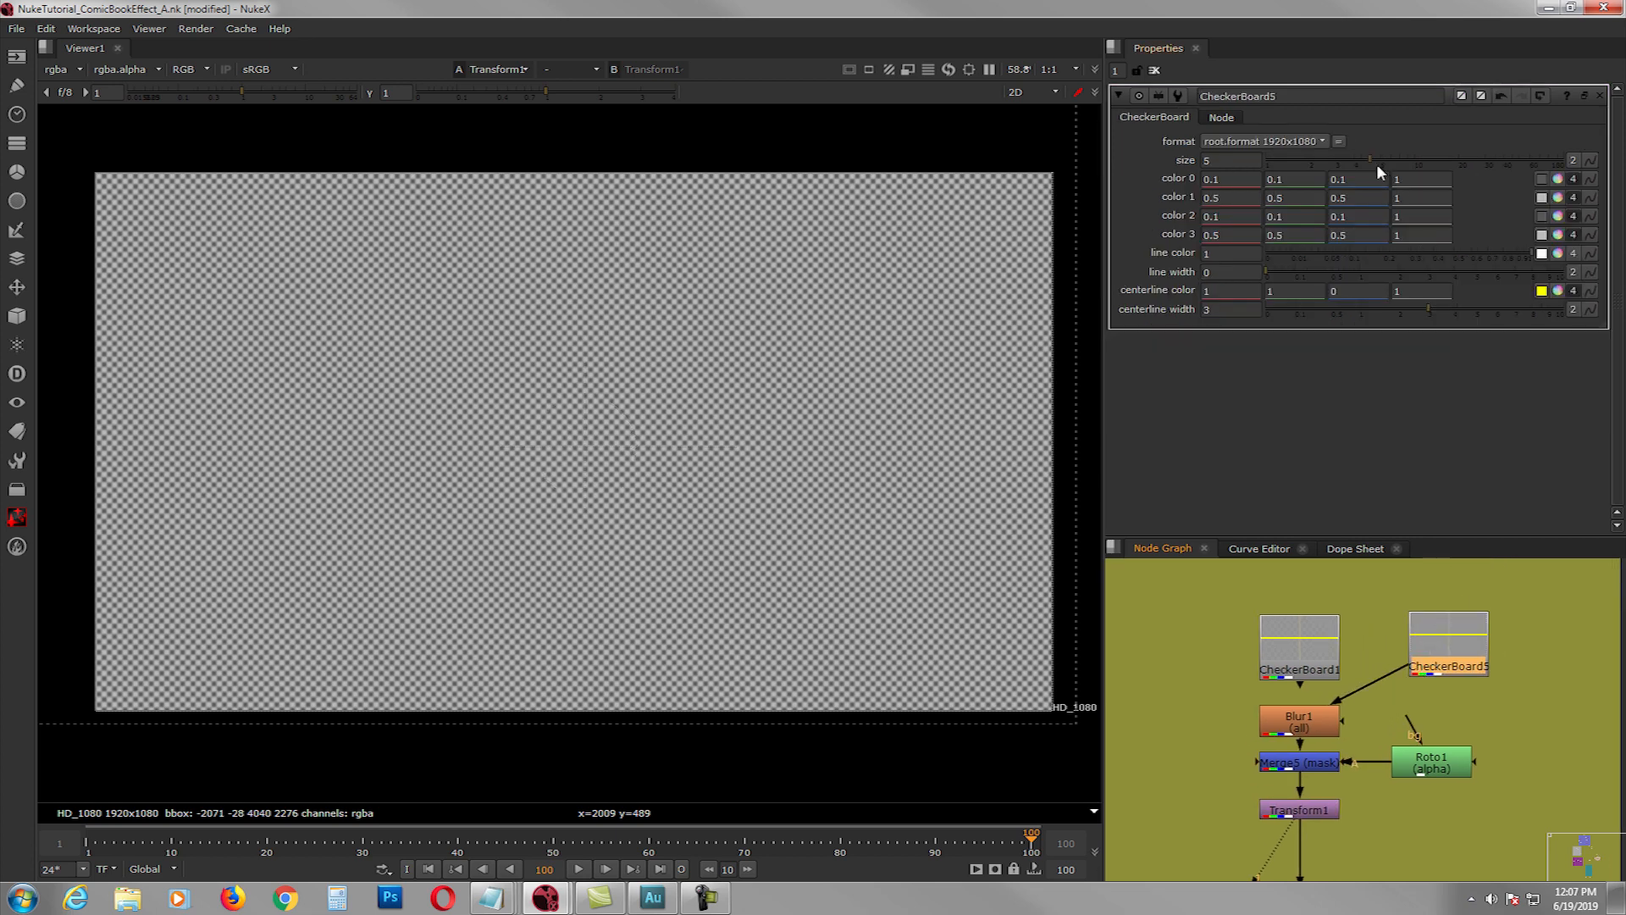
mouse_move(1372, 158)
mouse_down()
mouse_move(1411, 161)
mouse_move(1302, 157)
mouse_move(1354, 156)
mouse_up()
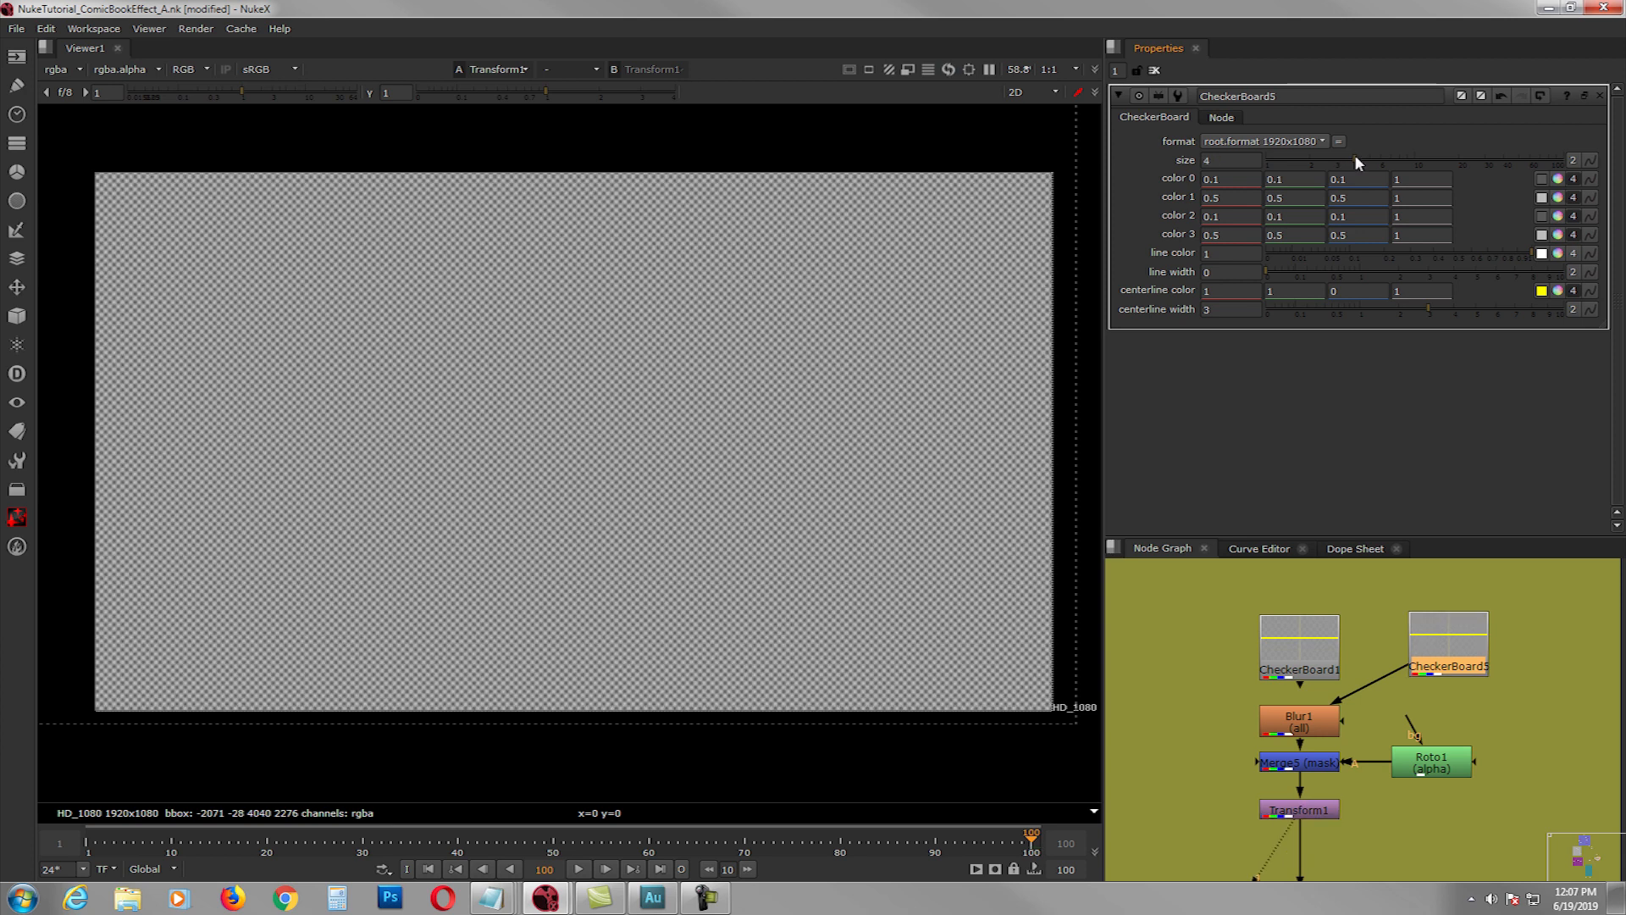
- View Crop1's output in the Comic Effect backdrop
scroll(1406, 760, down, 1)
middle_drag(1355, 789, 1480, 664)
click(1437, 747)
key(1)
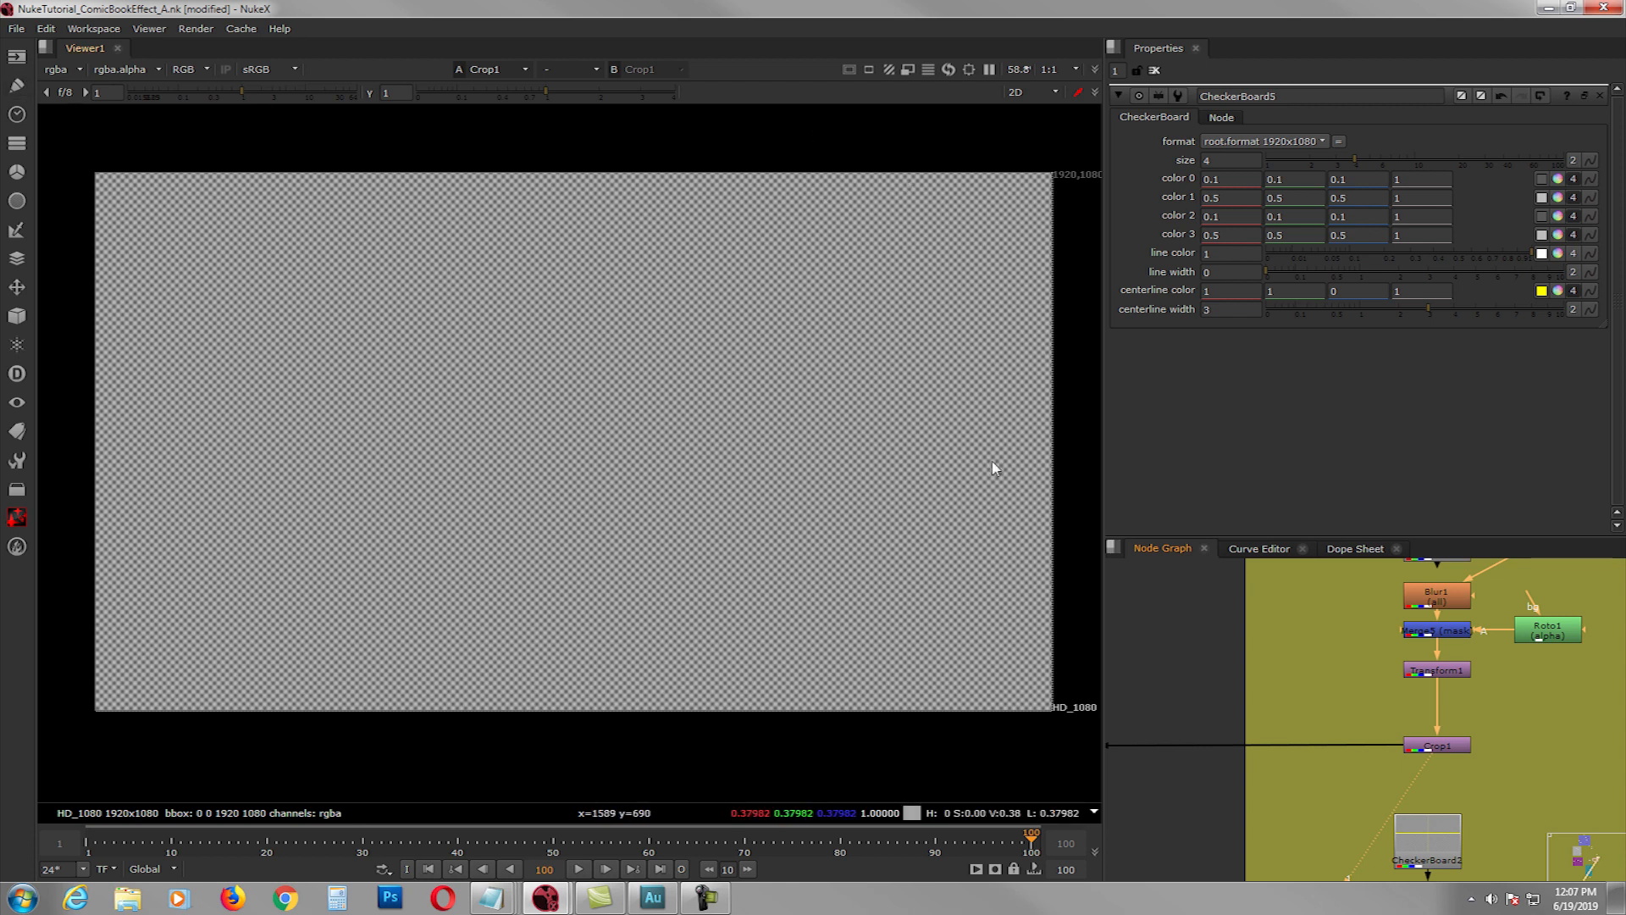
- Find the BG backdrop in the node graph and view Grade2's output
scroll(1308, 657, down, 5)
scroll(1279, 698, up, 6)
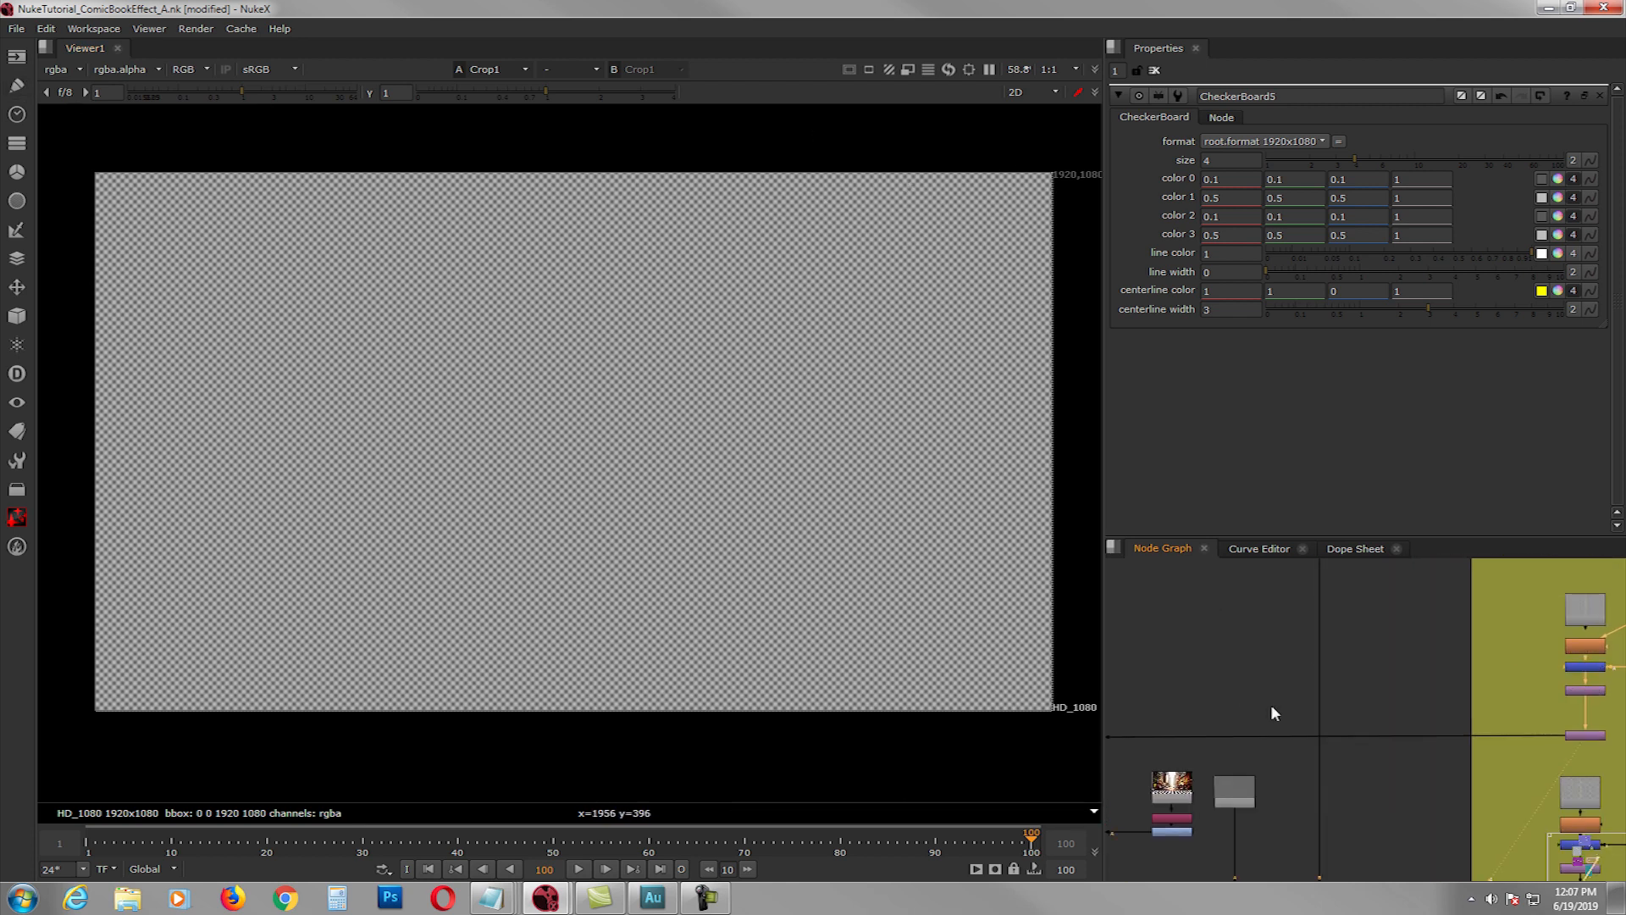
middle_drag(1333, 694, 1397, 690)
scroll(1398, 690, down, 1)
scroll(1236, 688, up, 2)
scroll(1254, 682, down, 6)
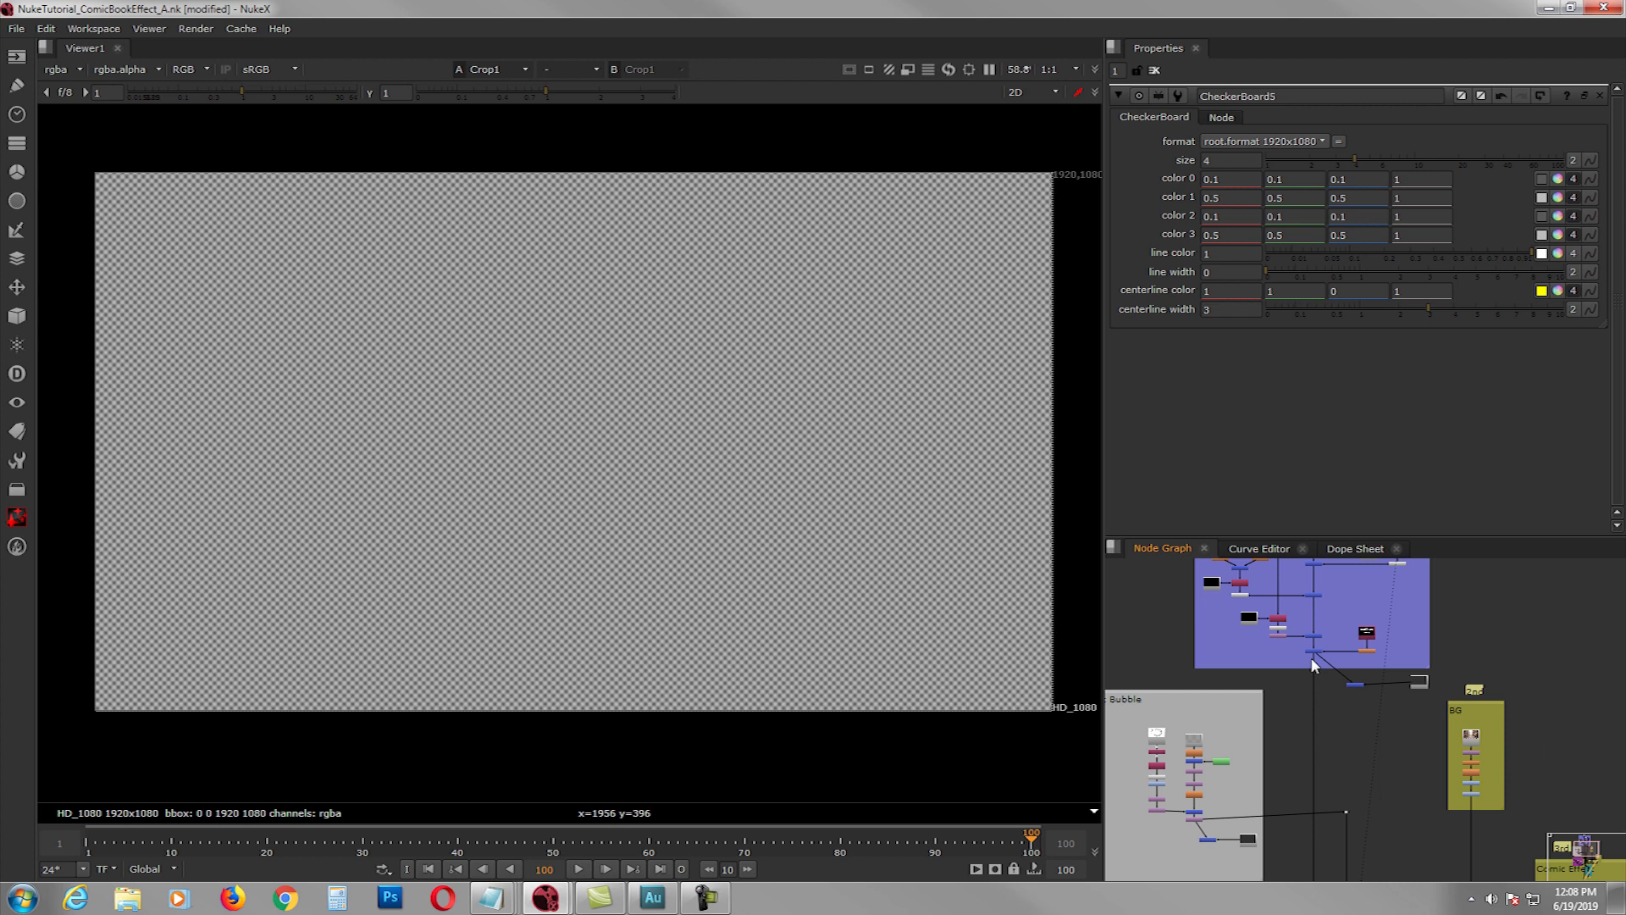
click(1315, 653)
middle_drag(1465, 848, 1348, 686)
scroll(1352, 672, up, 4)
key(1)
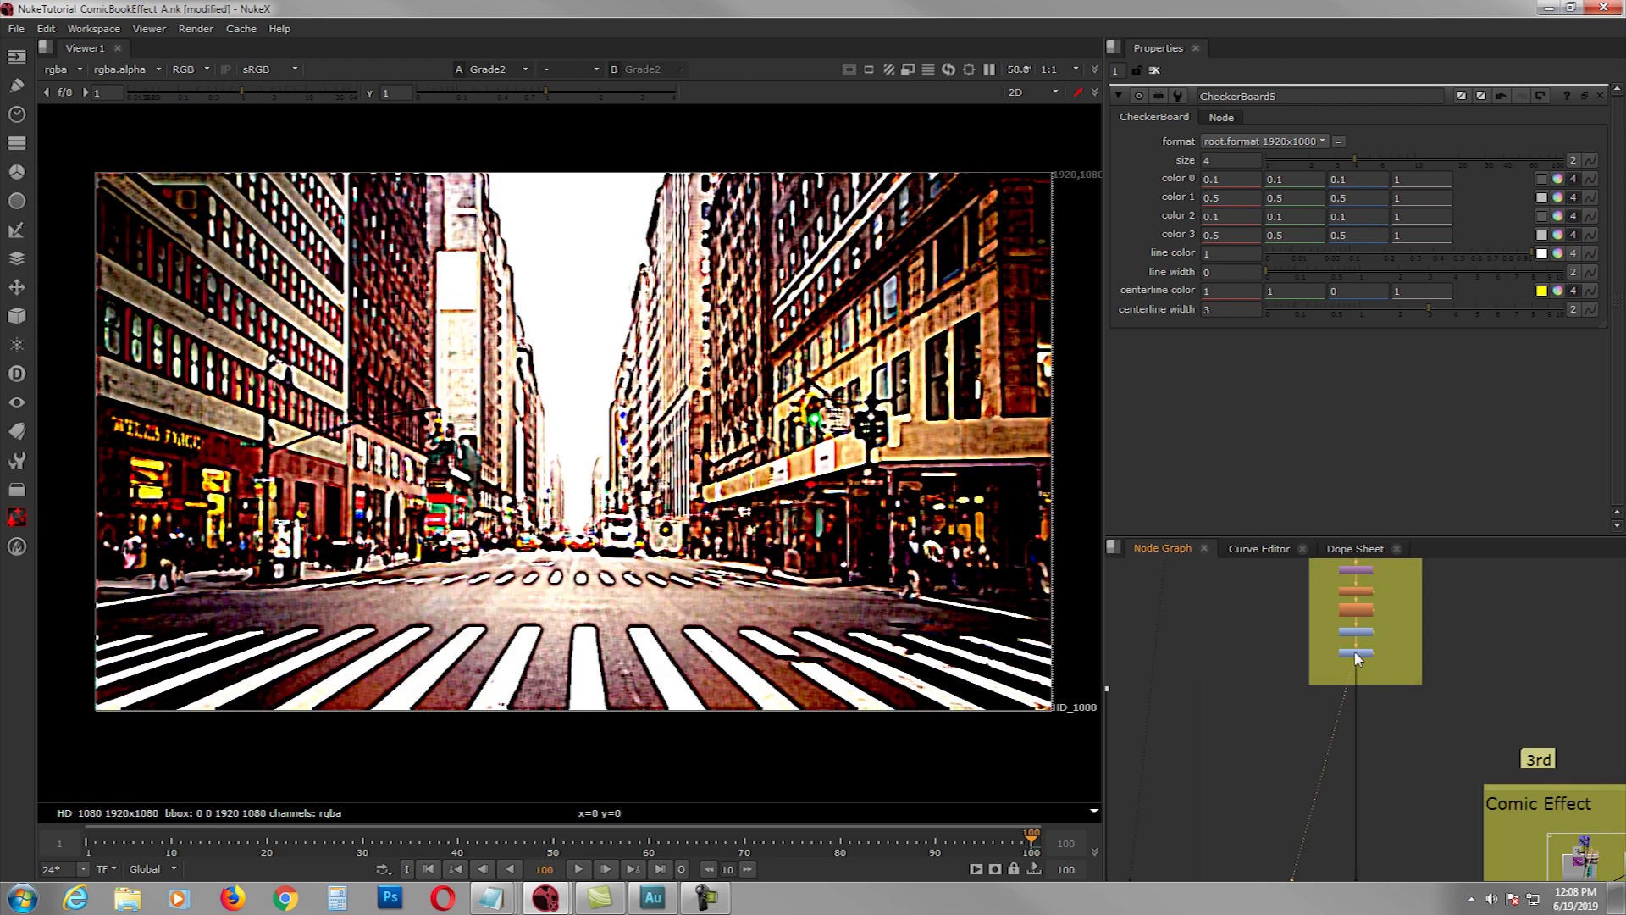
- Open CheckerBoard2's properties in the Comic Effect backdrop to examine its size and colors
scroll(1318, 653, down, 4)
scroll(1347, 744, up, 2)
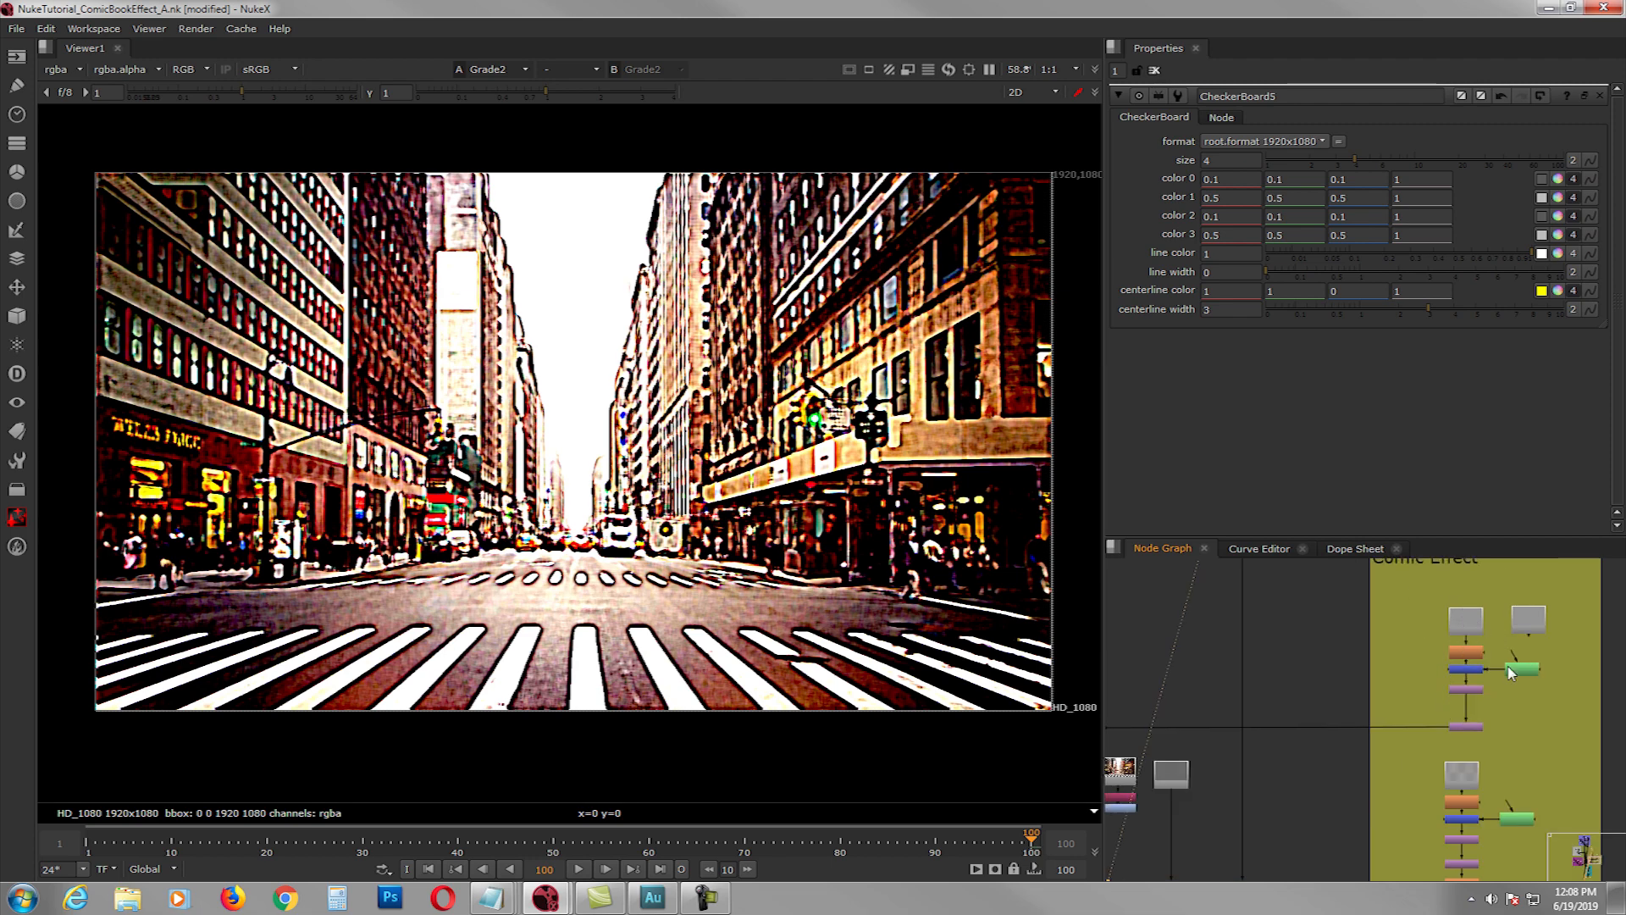
middle_drag(1490, 737, 1475, 686)
scroll(1450, 743, up, 3)
double_click(1464, 718)
middle_drag(1389, 718, 1364, 682)
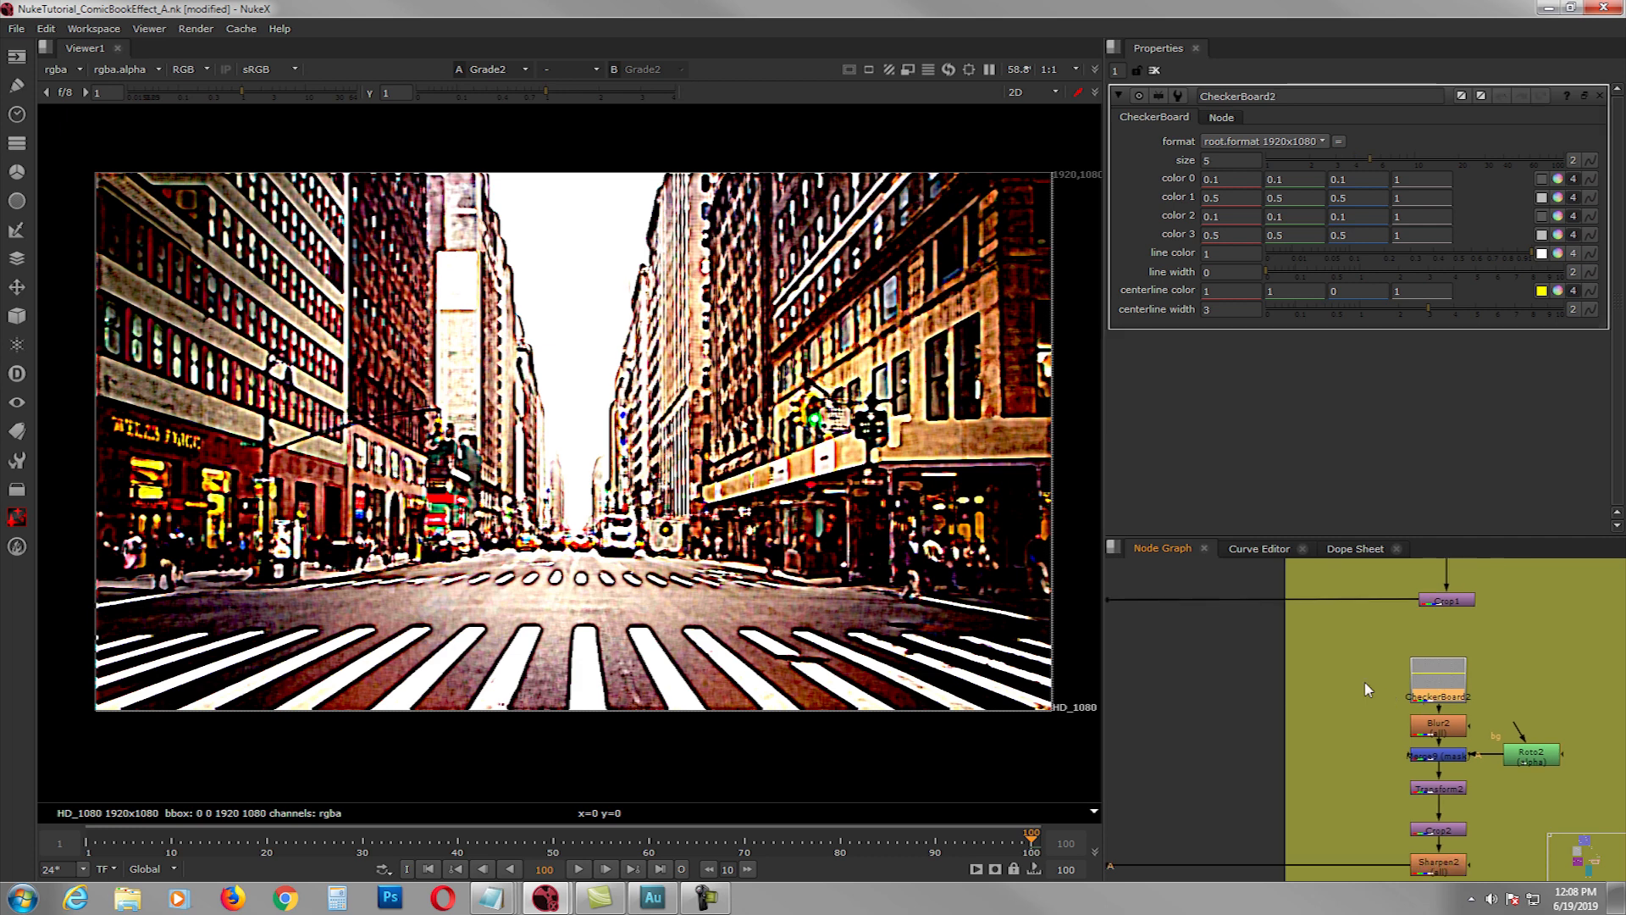
- View Merge8's output and examine the checker pattern over the street close up
mouse_move(1369, 773)
middle_down()
mouse_move(1408, 725)
mouse_move(1384, 703)
mouse_move(1369, 764)
middle_up()
click(1174, 785)
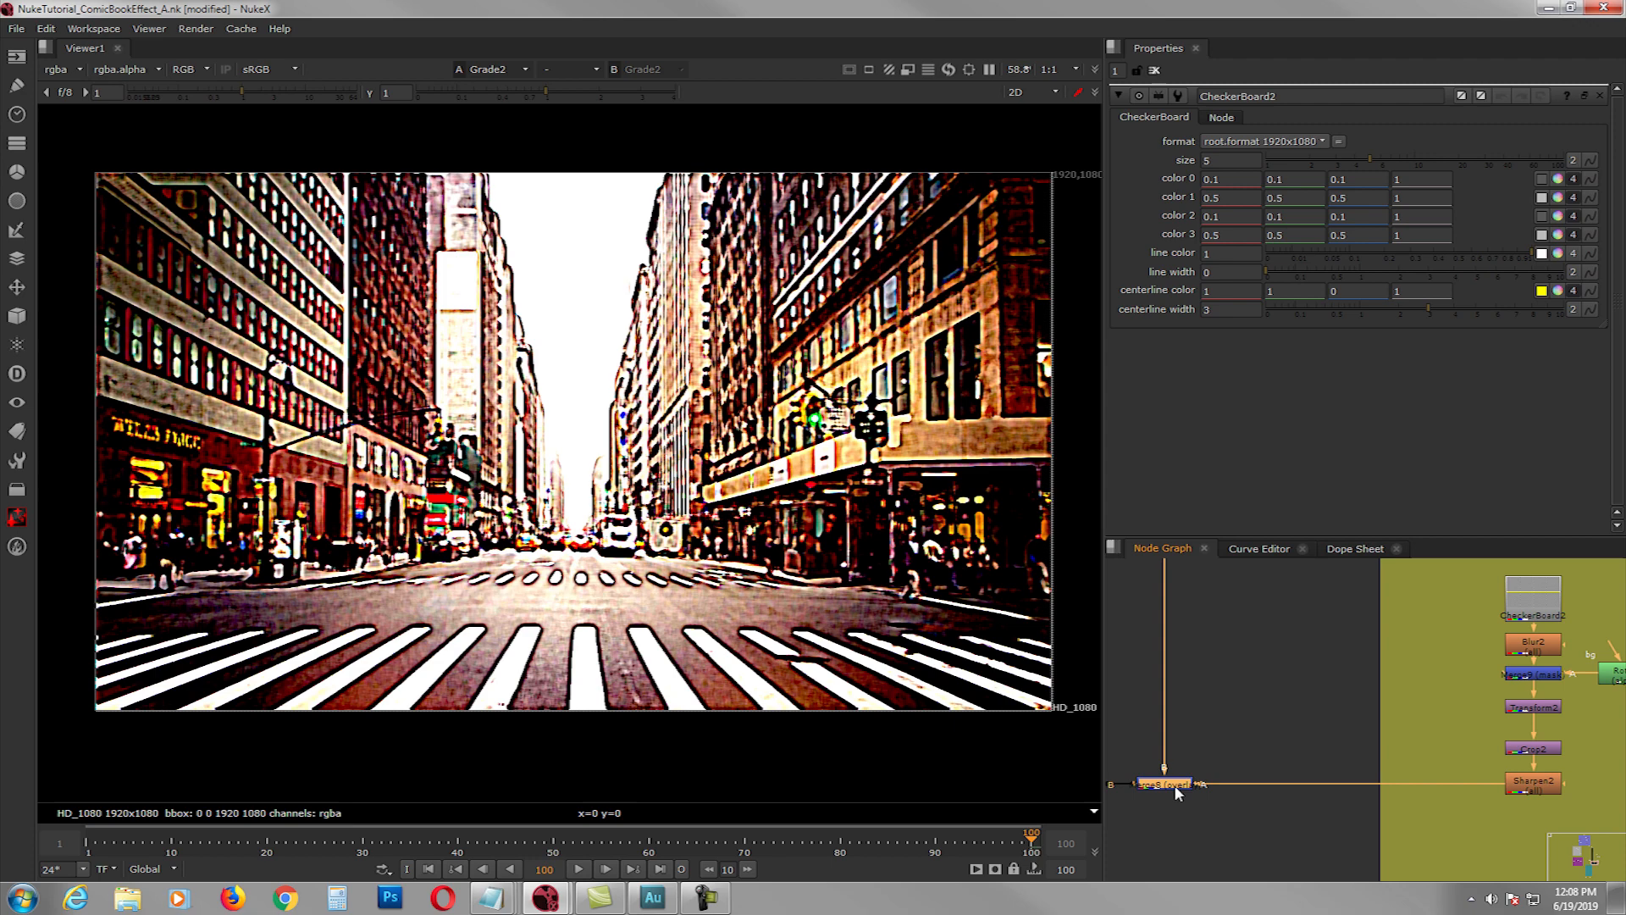
key(1)
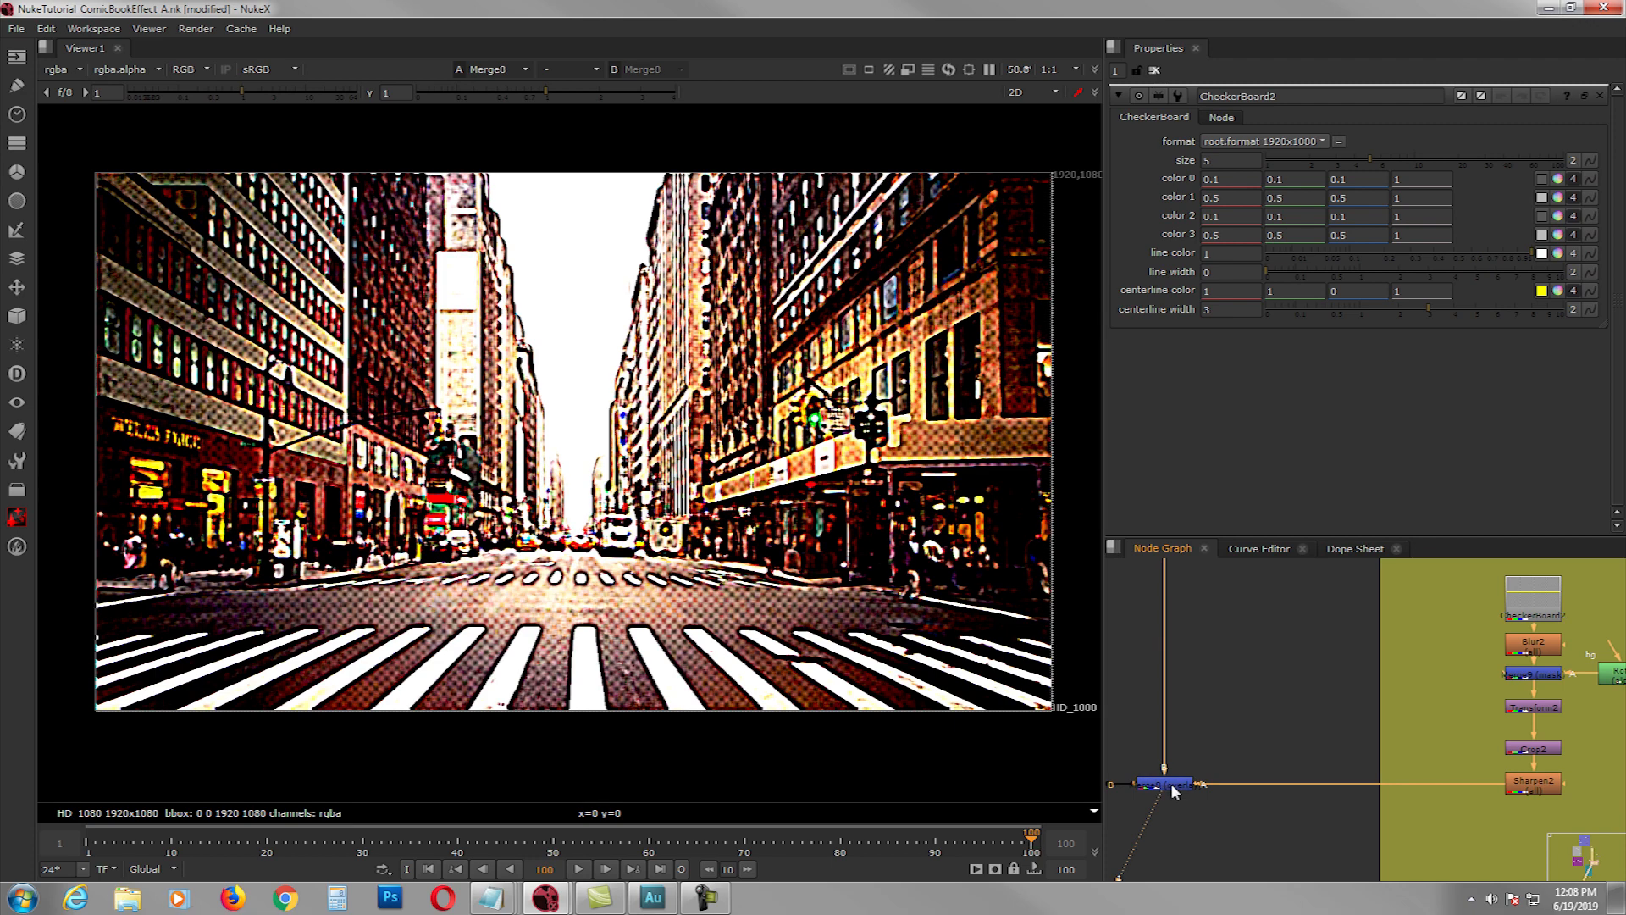
scroll(699, 642, up, 2)
scroll(709, 623, up, 1)
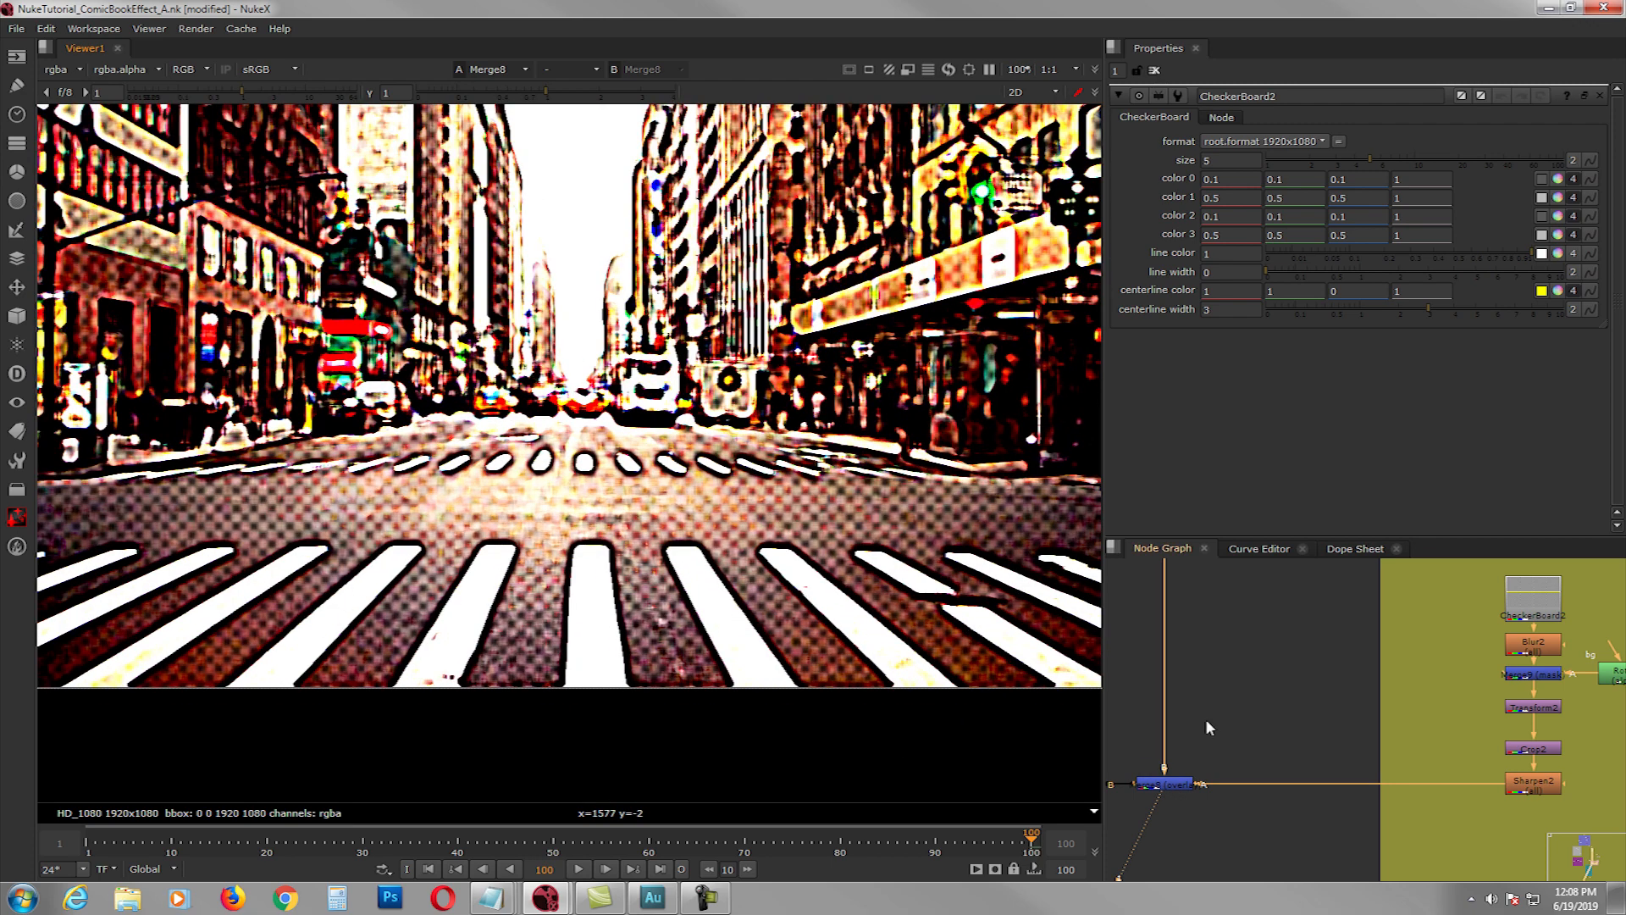
- Insert a Dot in the background pipe above Merge8 and view it through the second viewer input
middle_drag(1206, 718, 1235, 730)
ctrl+drag(1208, 678, 1206, 702)
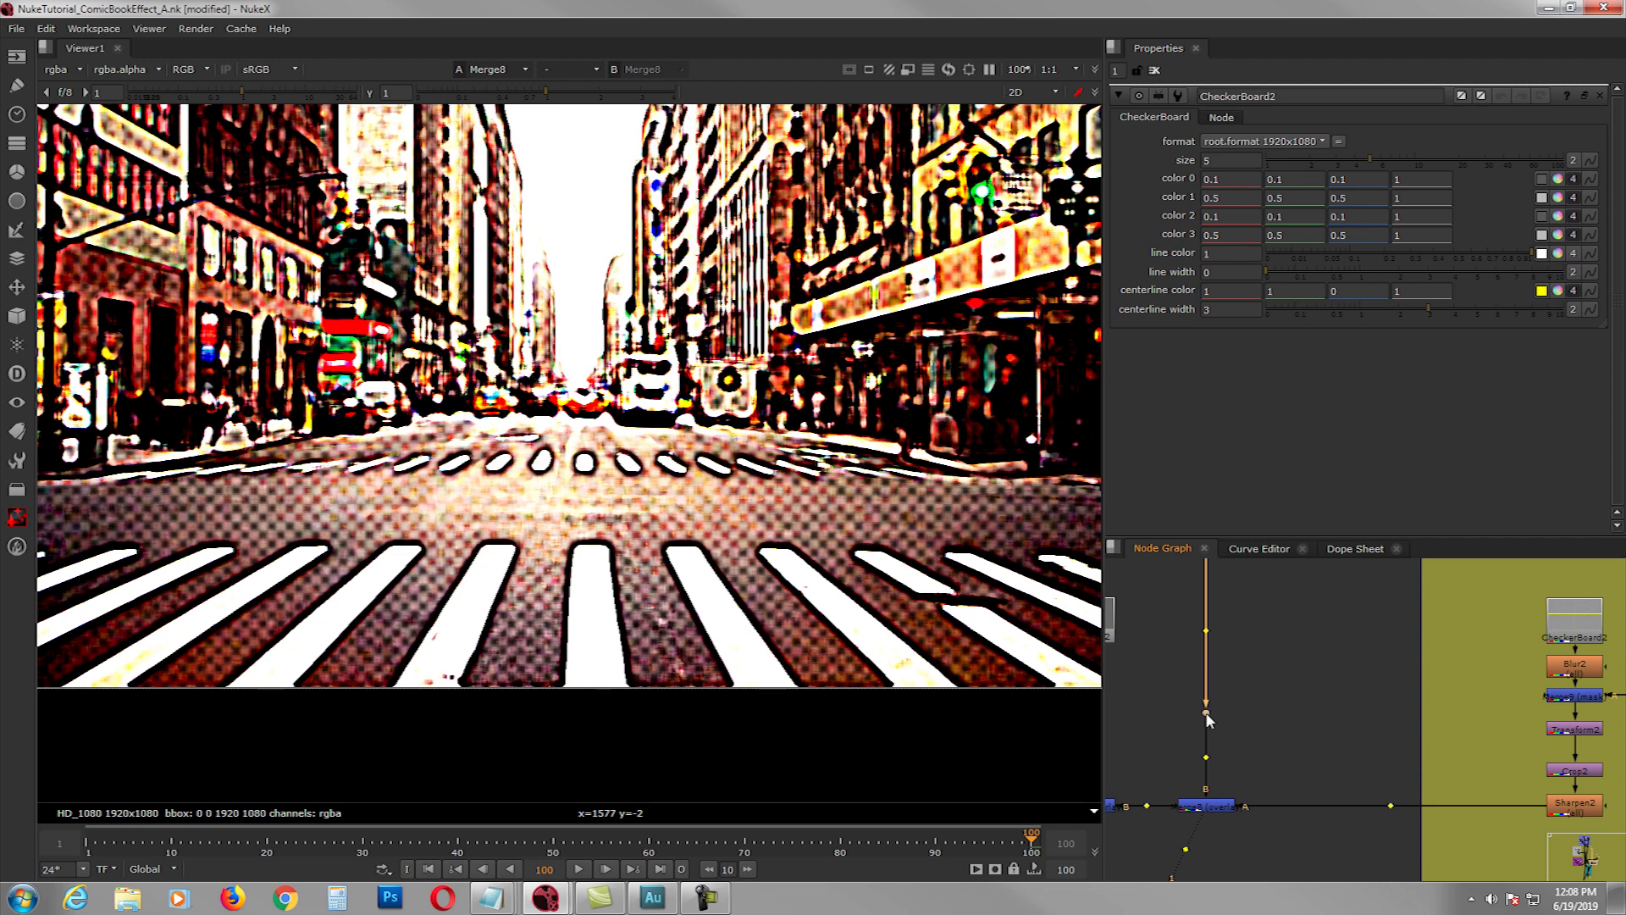
key(2)
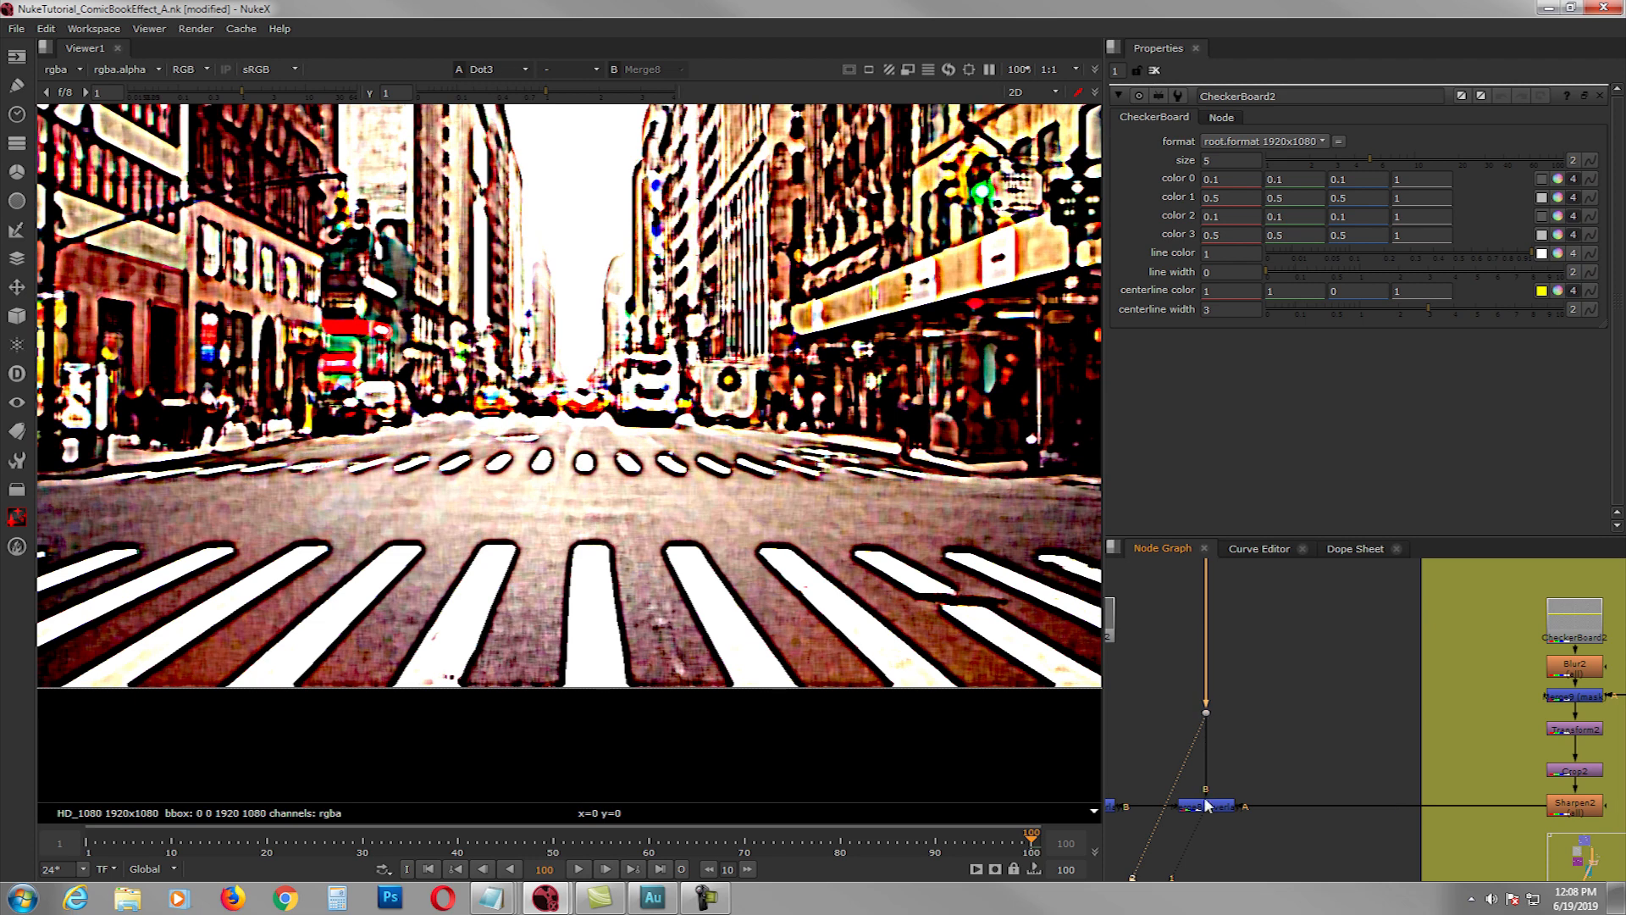
- Switch the viewer repeatedly between Merge8 and the Dot above it to compare the street with and without the checker pattern
middle_drag(1243, 780, 1313, 770)
key(1)
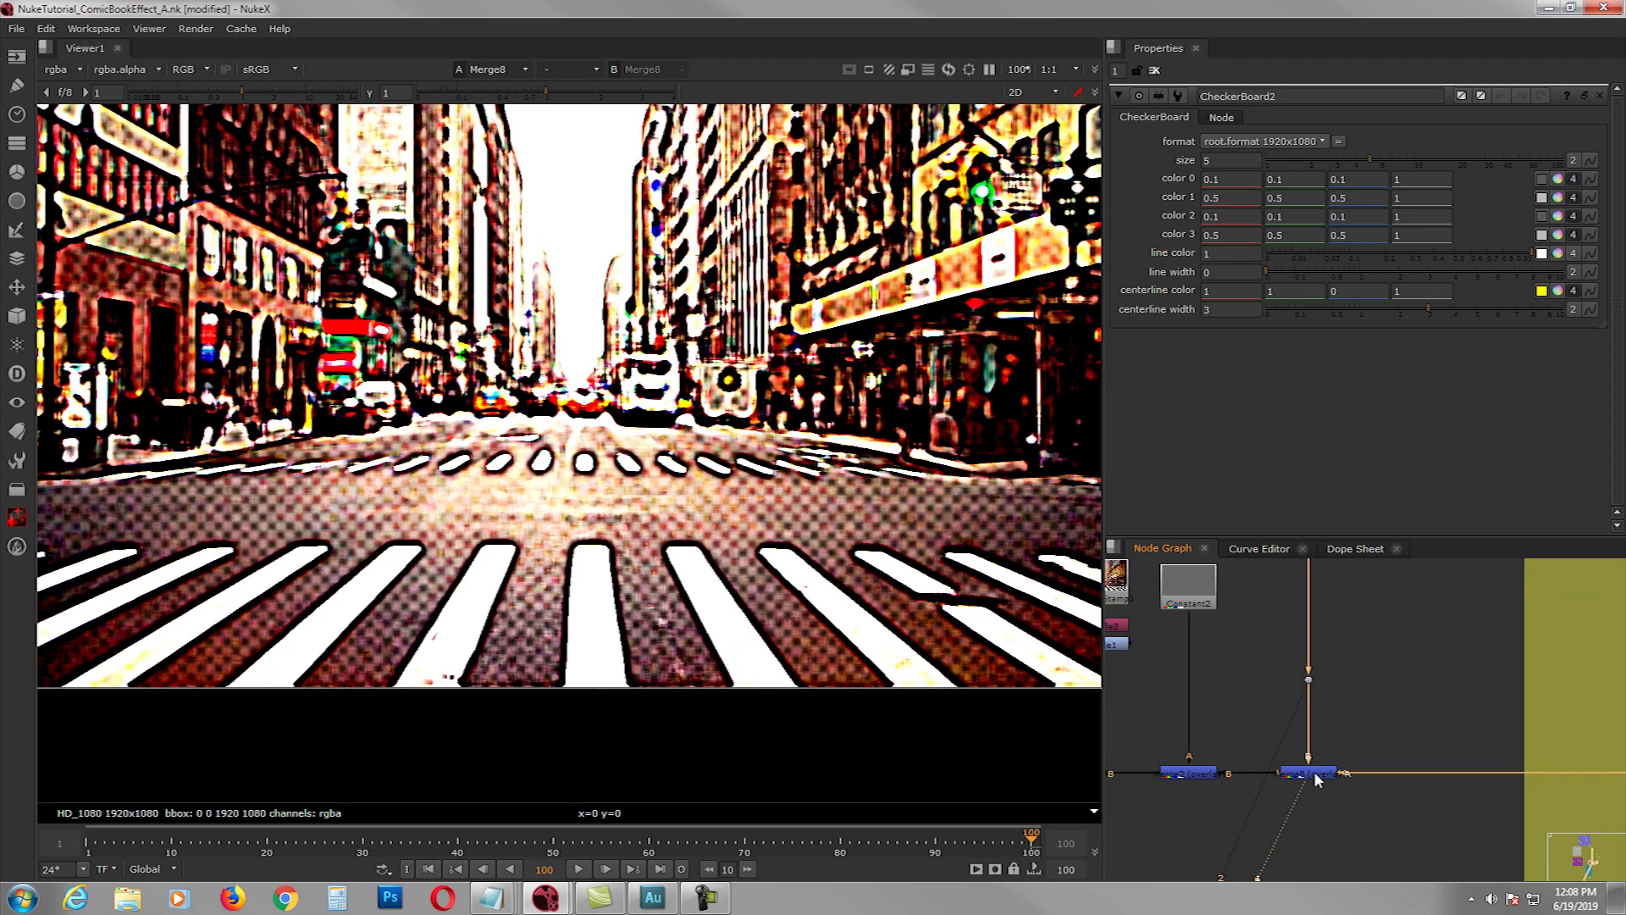
key(2)
key(1)
key(2)
key(1)
key(2)
key(1)
key(2)
key(1)
scroll(820, 591, down, 4)
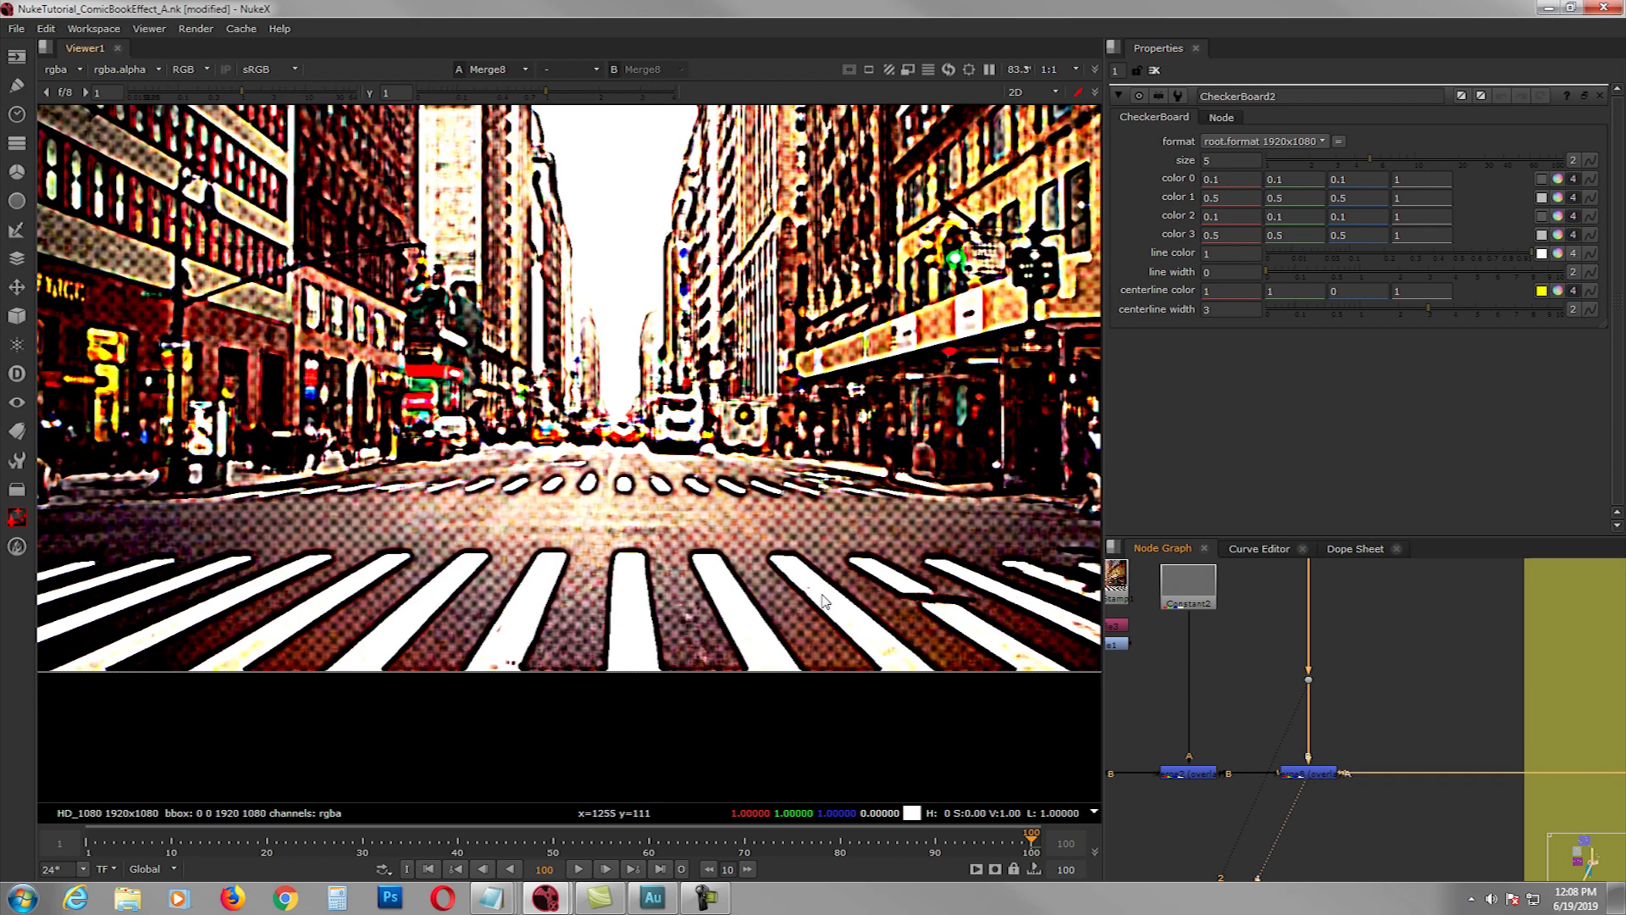
middle_drag(824, 593, 721, 617)
scroll(721, 615, up, 1)
scroll(720, 616, down, 1)
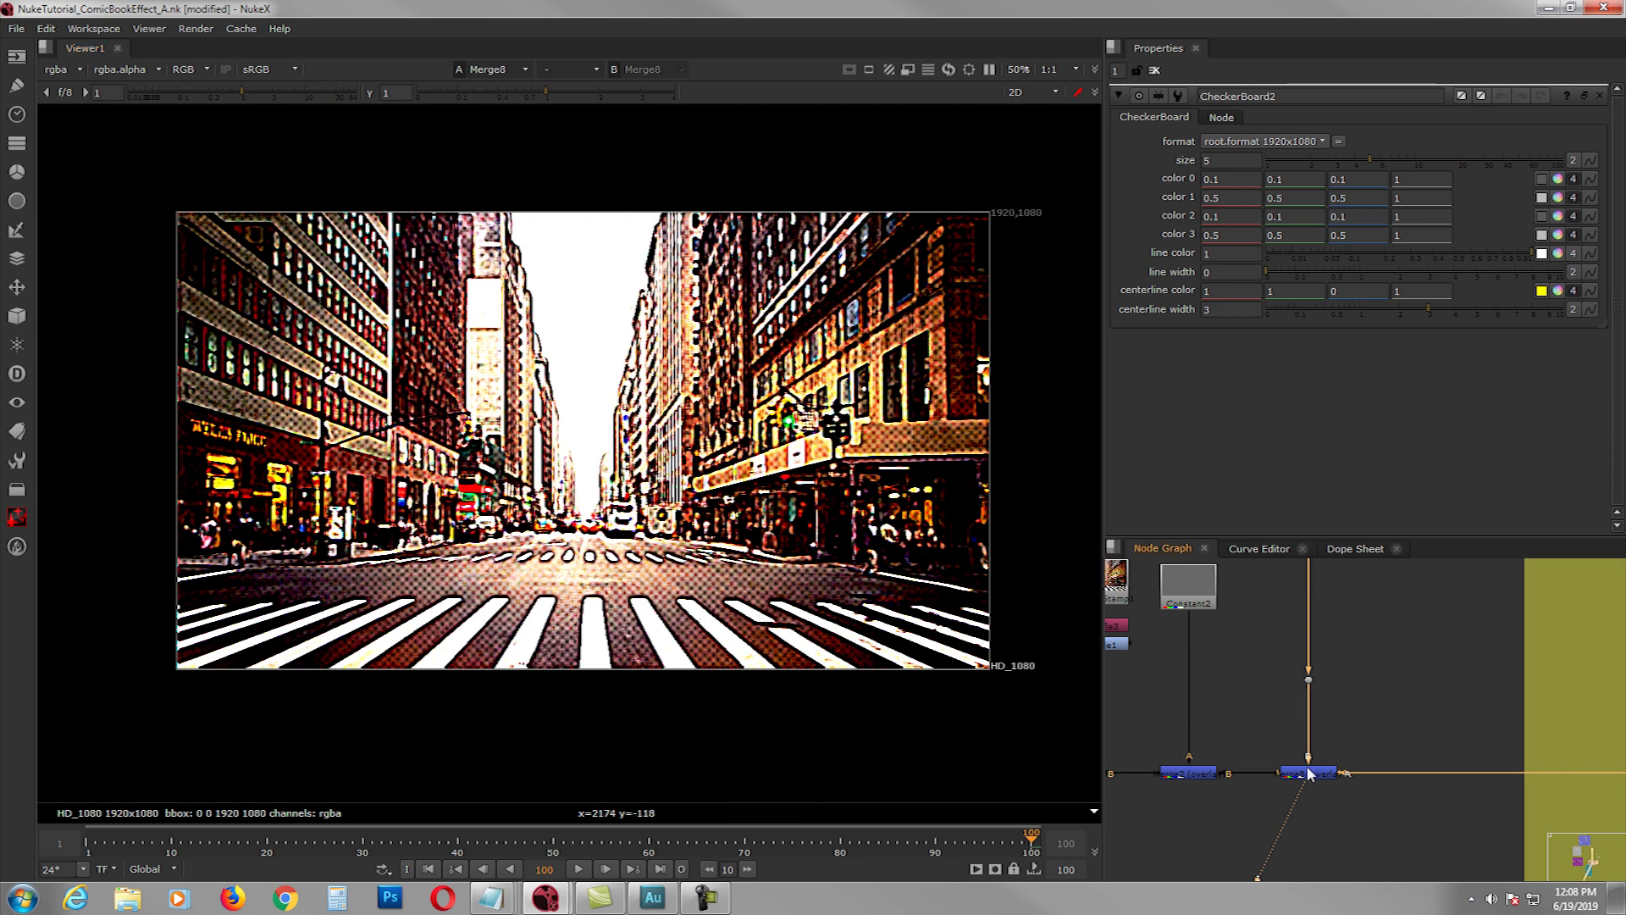
- View the output of Merge2, the overlay merge fed by Merge8 and Constant2
middle_drag(1308, 773, 1417, 757)
scroll(1215, 771, down, 1)
scroll(1361, 788, up, 2)
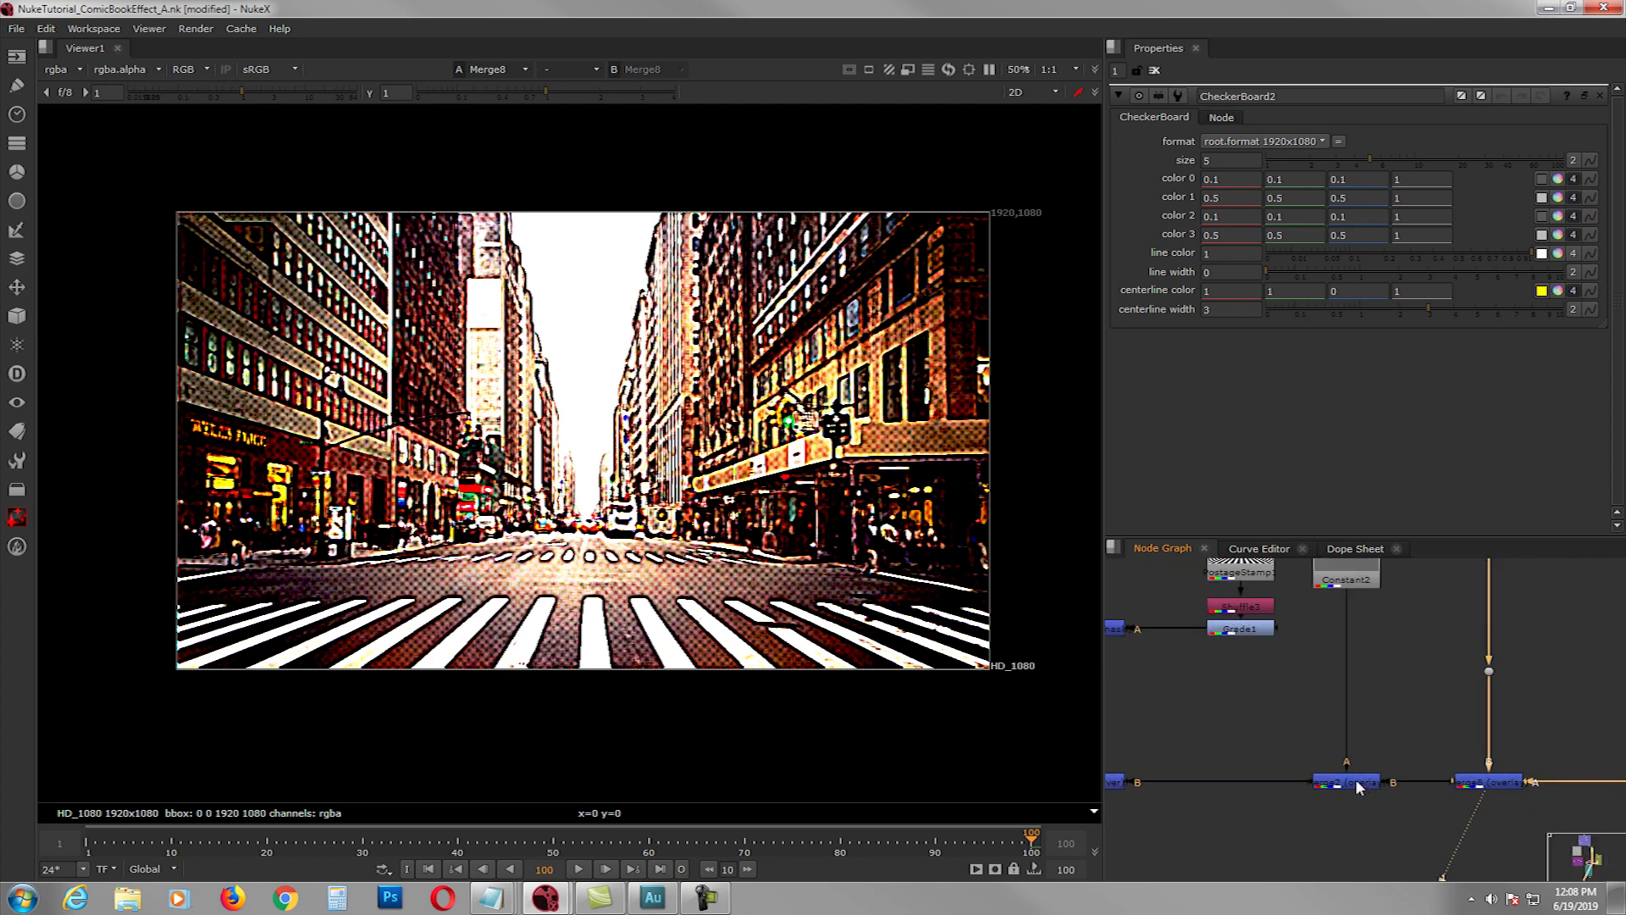
click(1353, 780)
key(1)
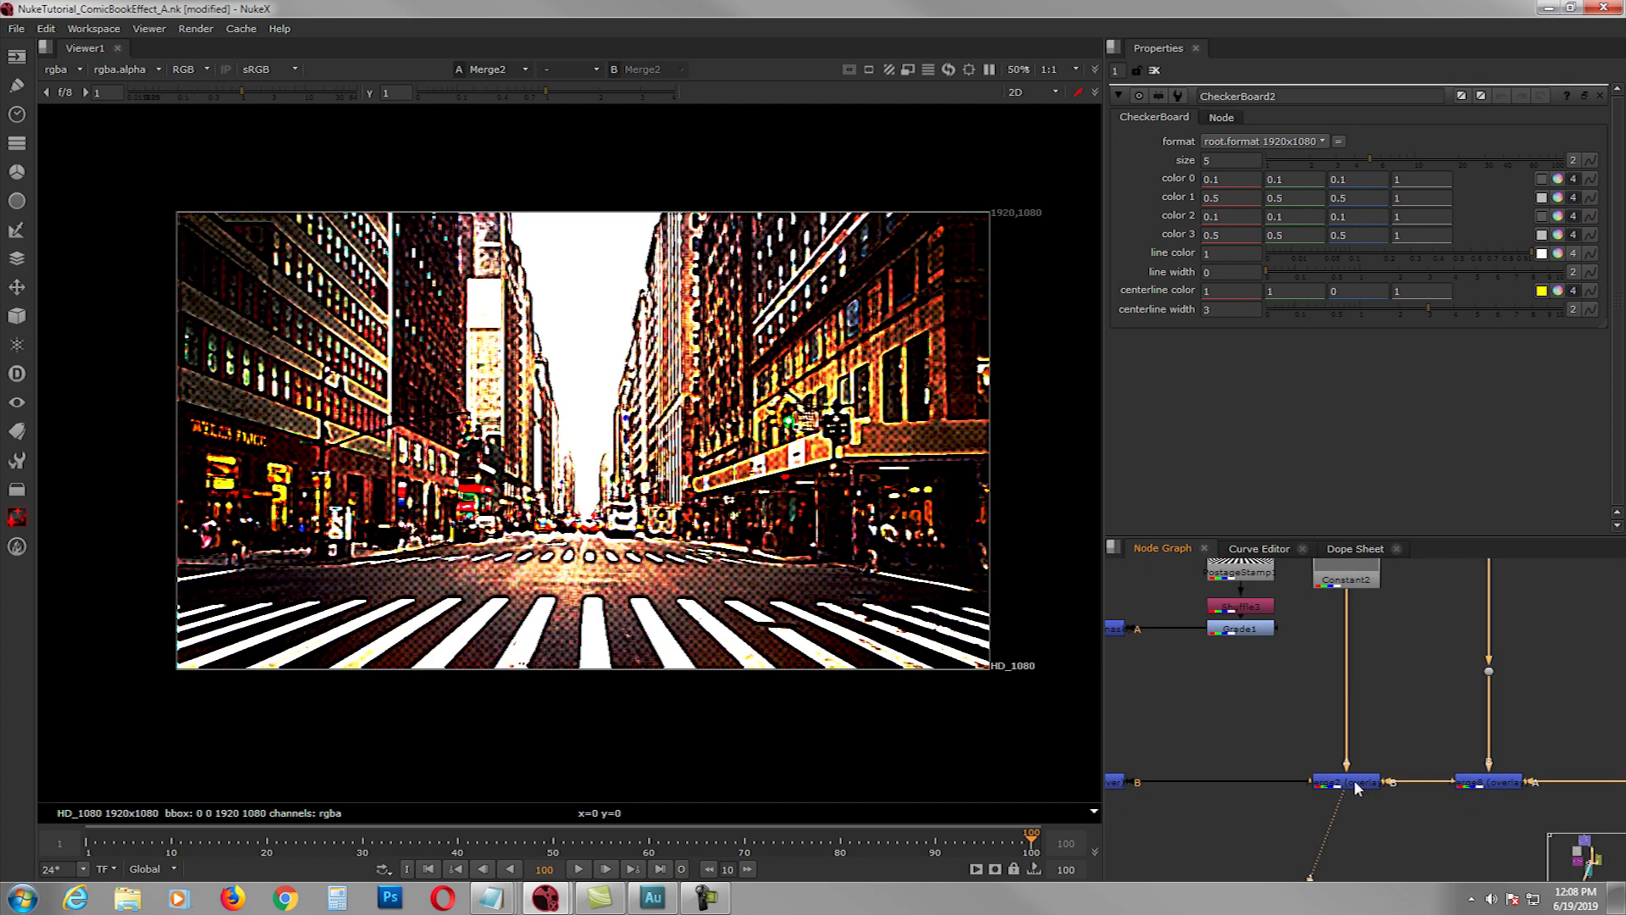
- Open Constant2's properties to examine its color values
middle_drag(1363, 689, 1362, 741)
click(1353, 641)
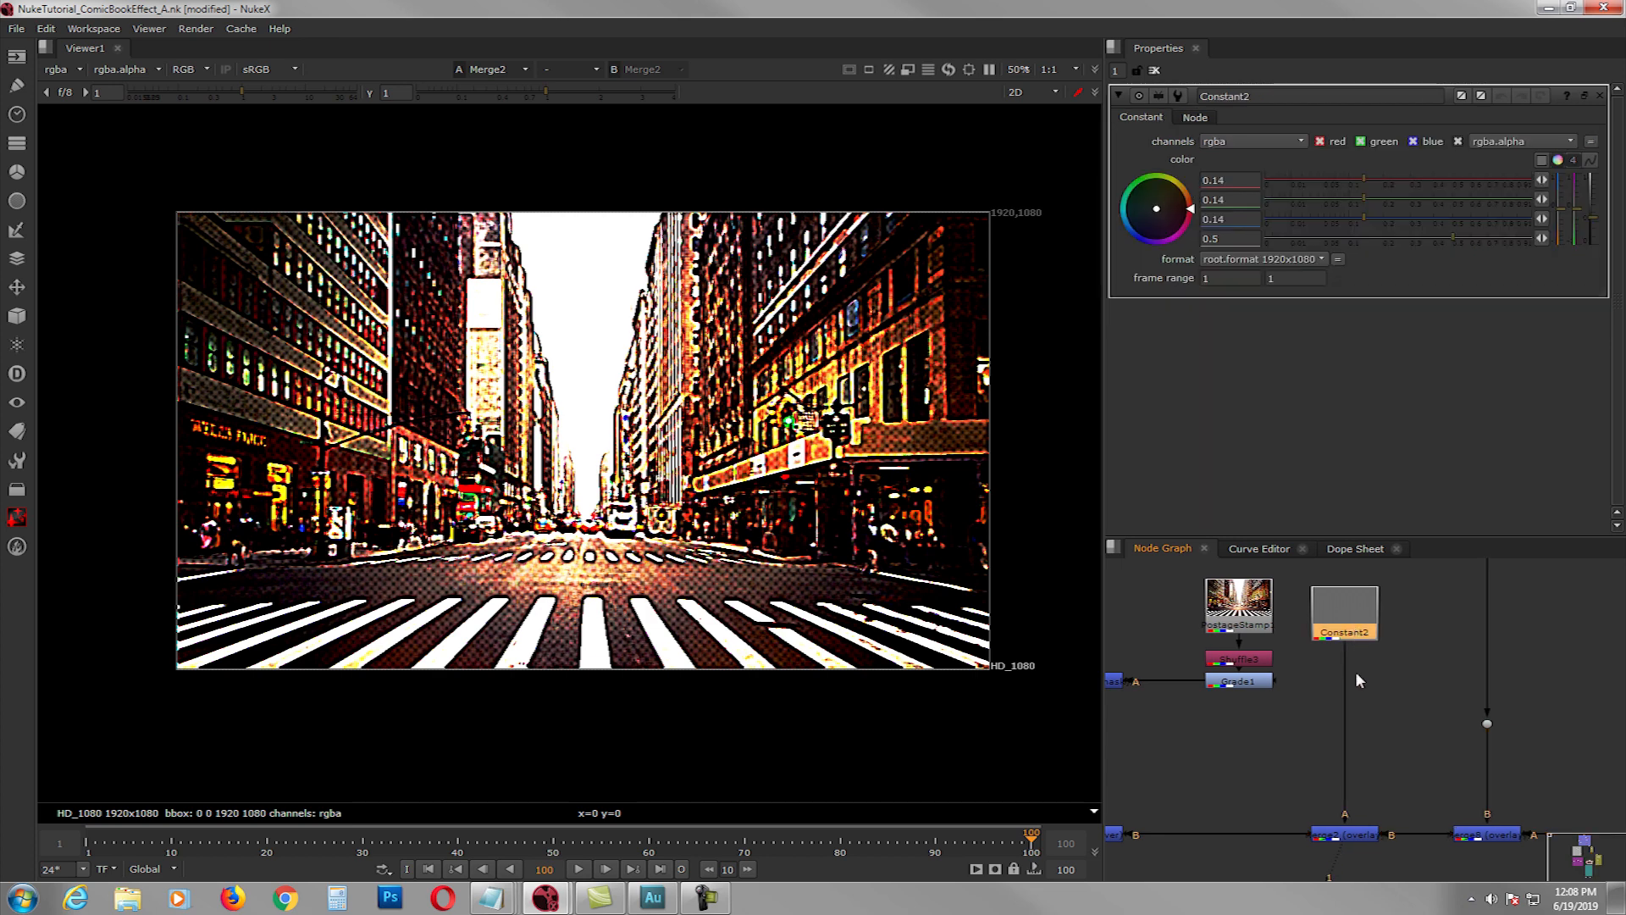
middle_drag(1353, 761, 1339, 704)
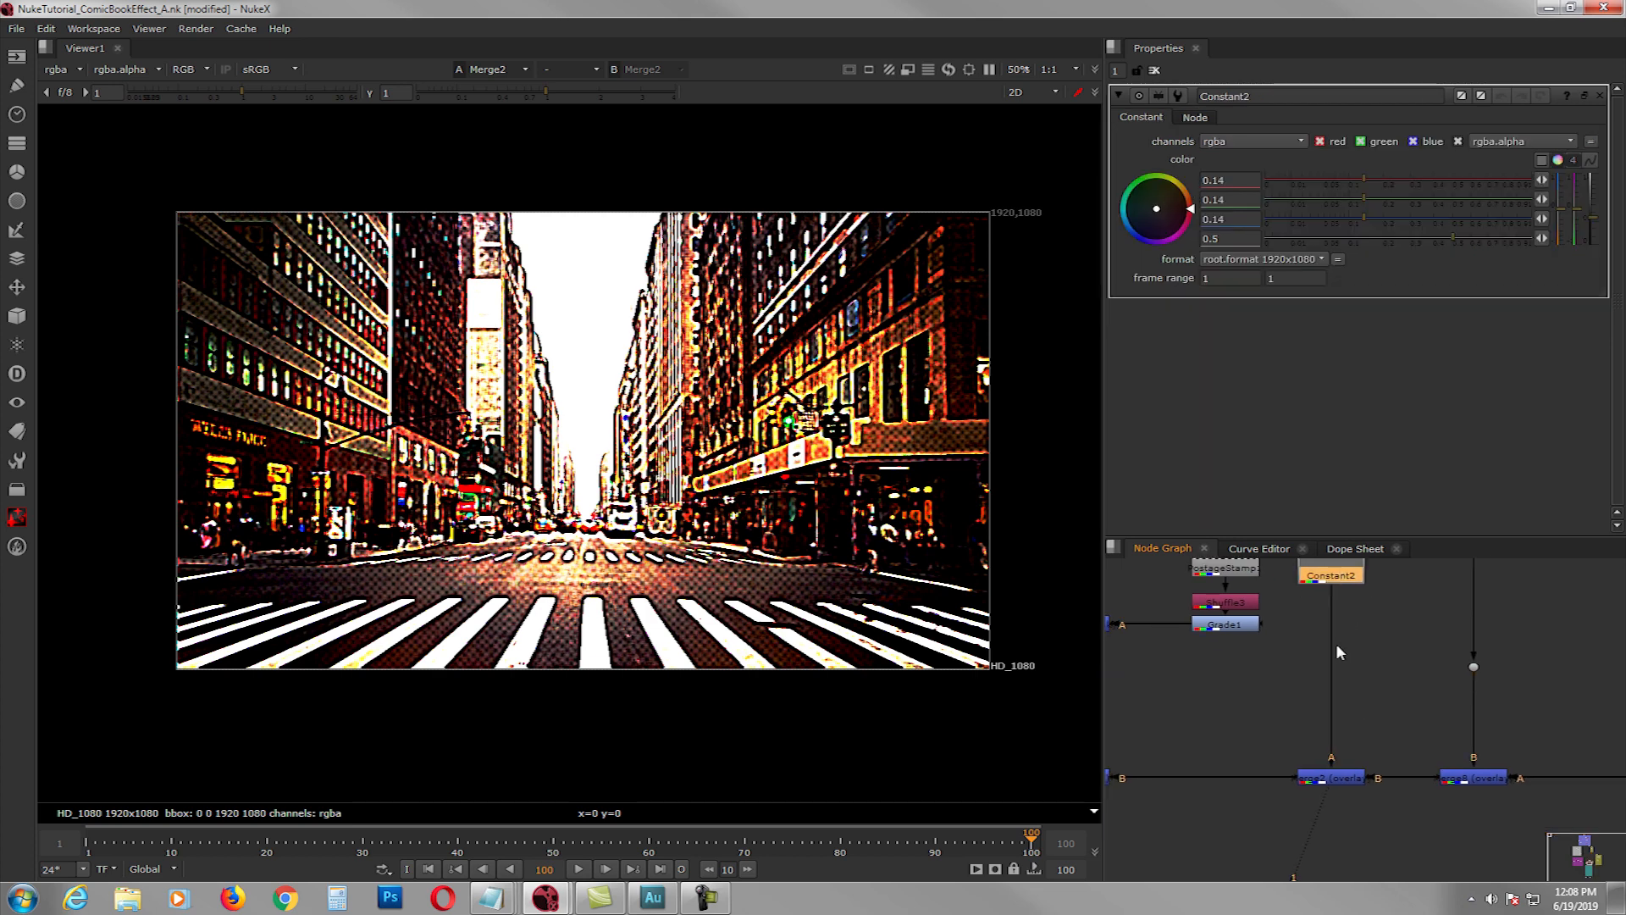
- View Merge8 and then Merge2 to compare the street before and after the Constant2 overlay
middle_drag(1334, 593, 1335, 618)
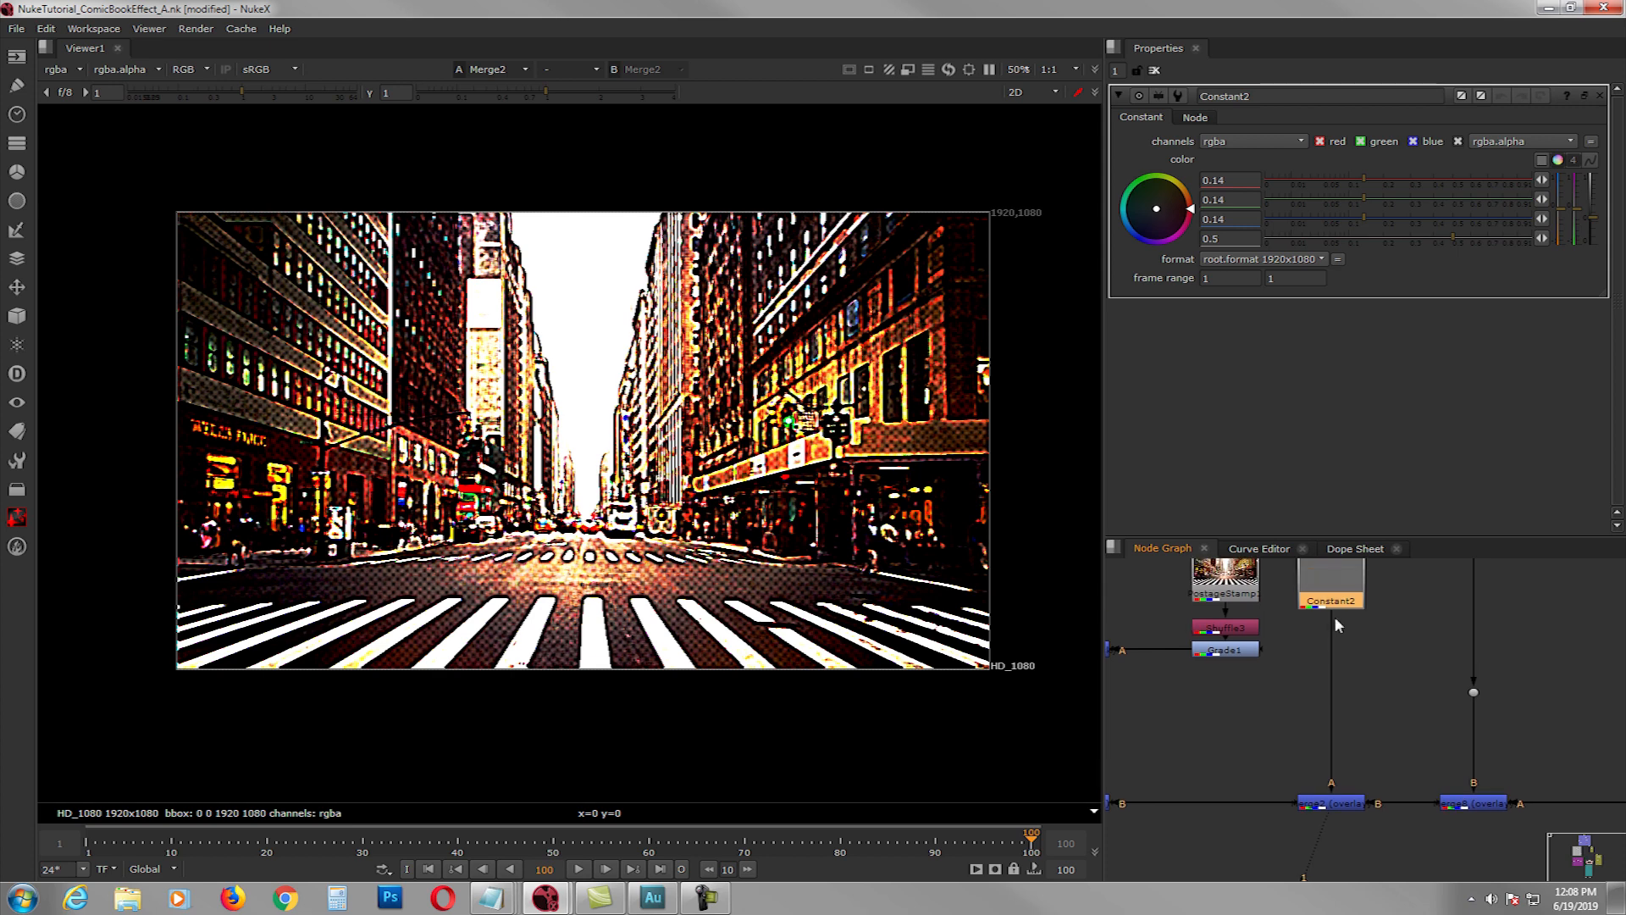
click(1465, 805)
shift+click(1345, 803)
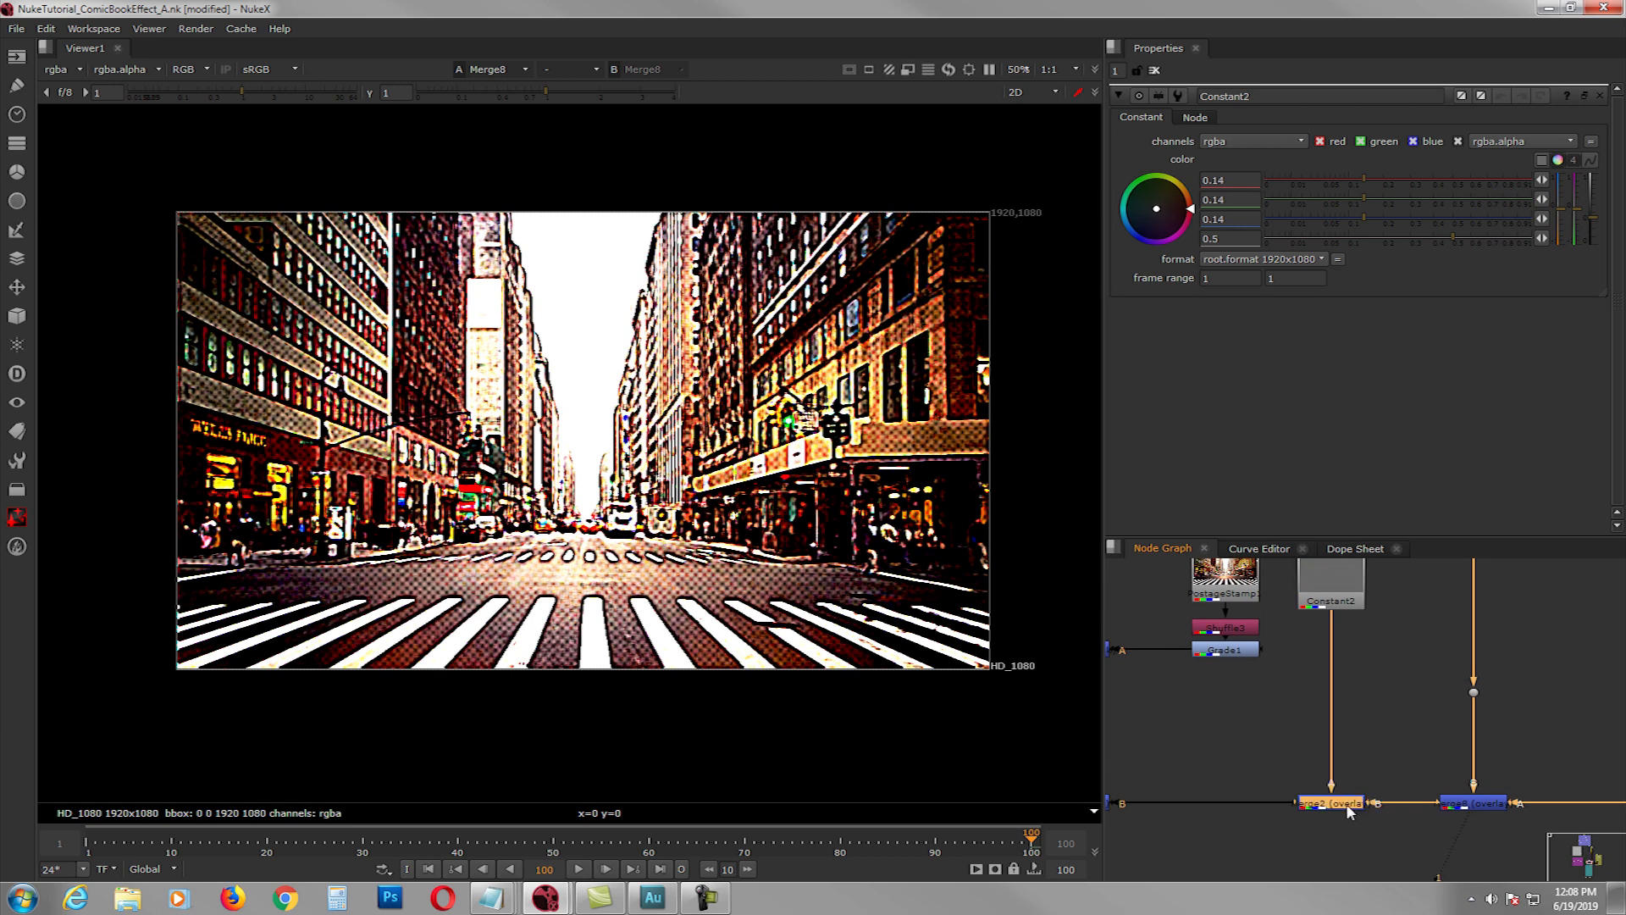
- View the output of Merge7, the multiply merge that applies the checker pattern to the title
middle_drag(1277, 754, 1438, 836)
scroll(1438, 836, down, 1)
scroll(1371, 751, down, 4)
middle_drag(1365, 720, 1386, 771)
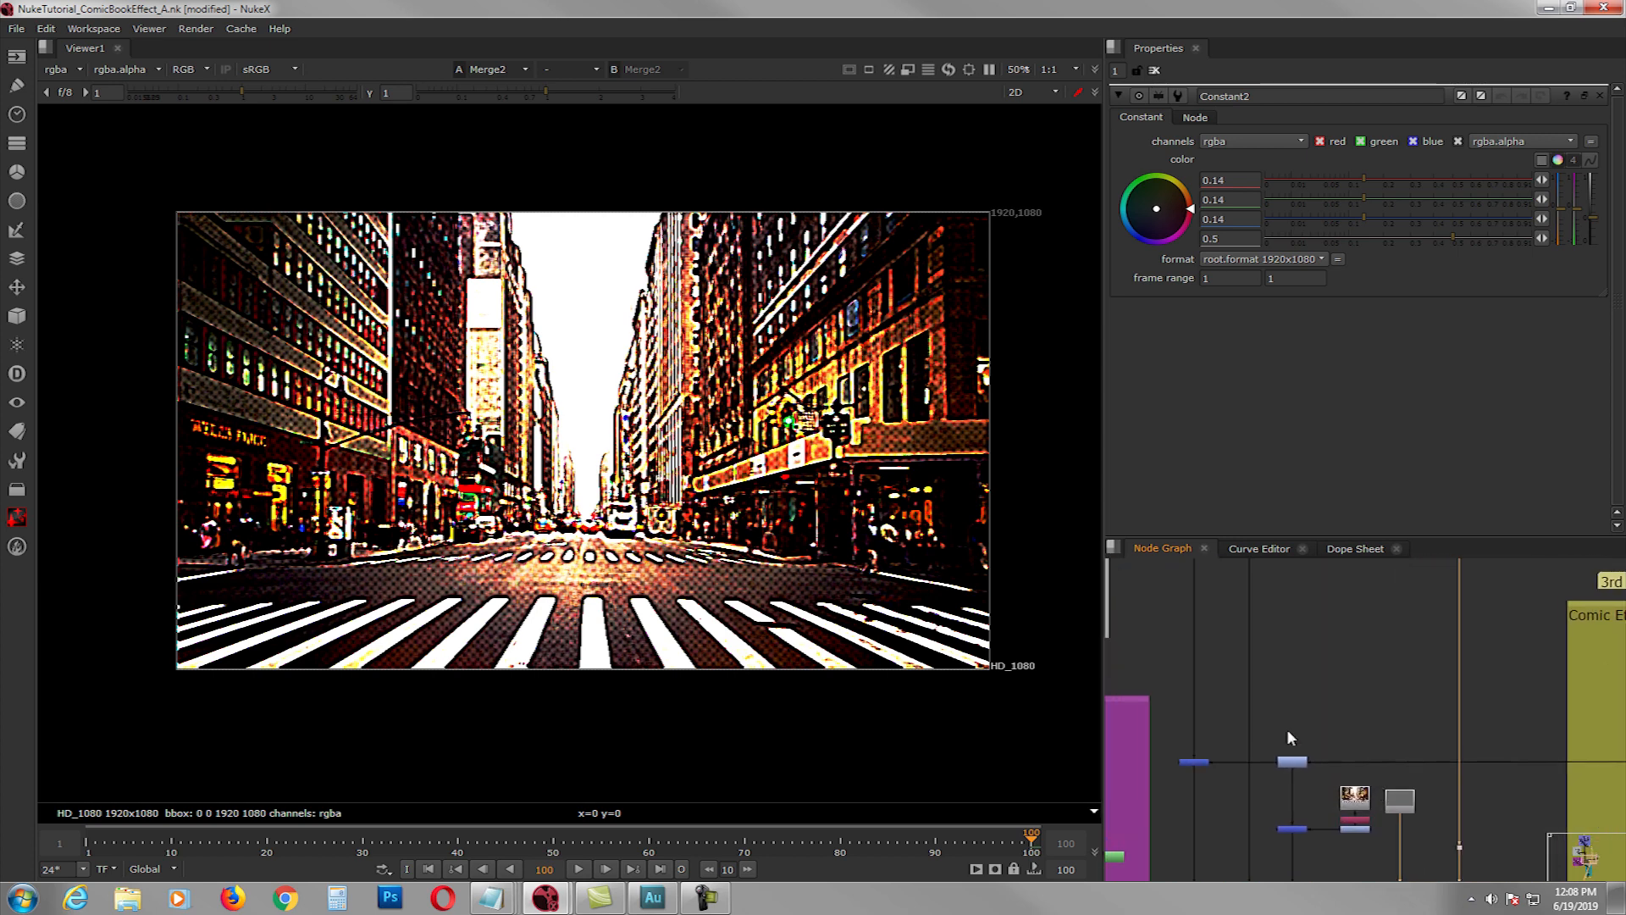
click(1194, 762)
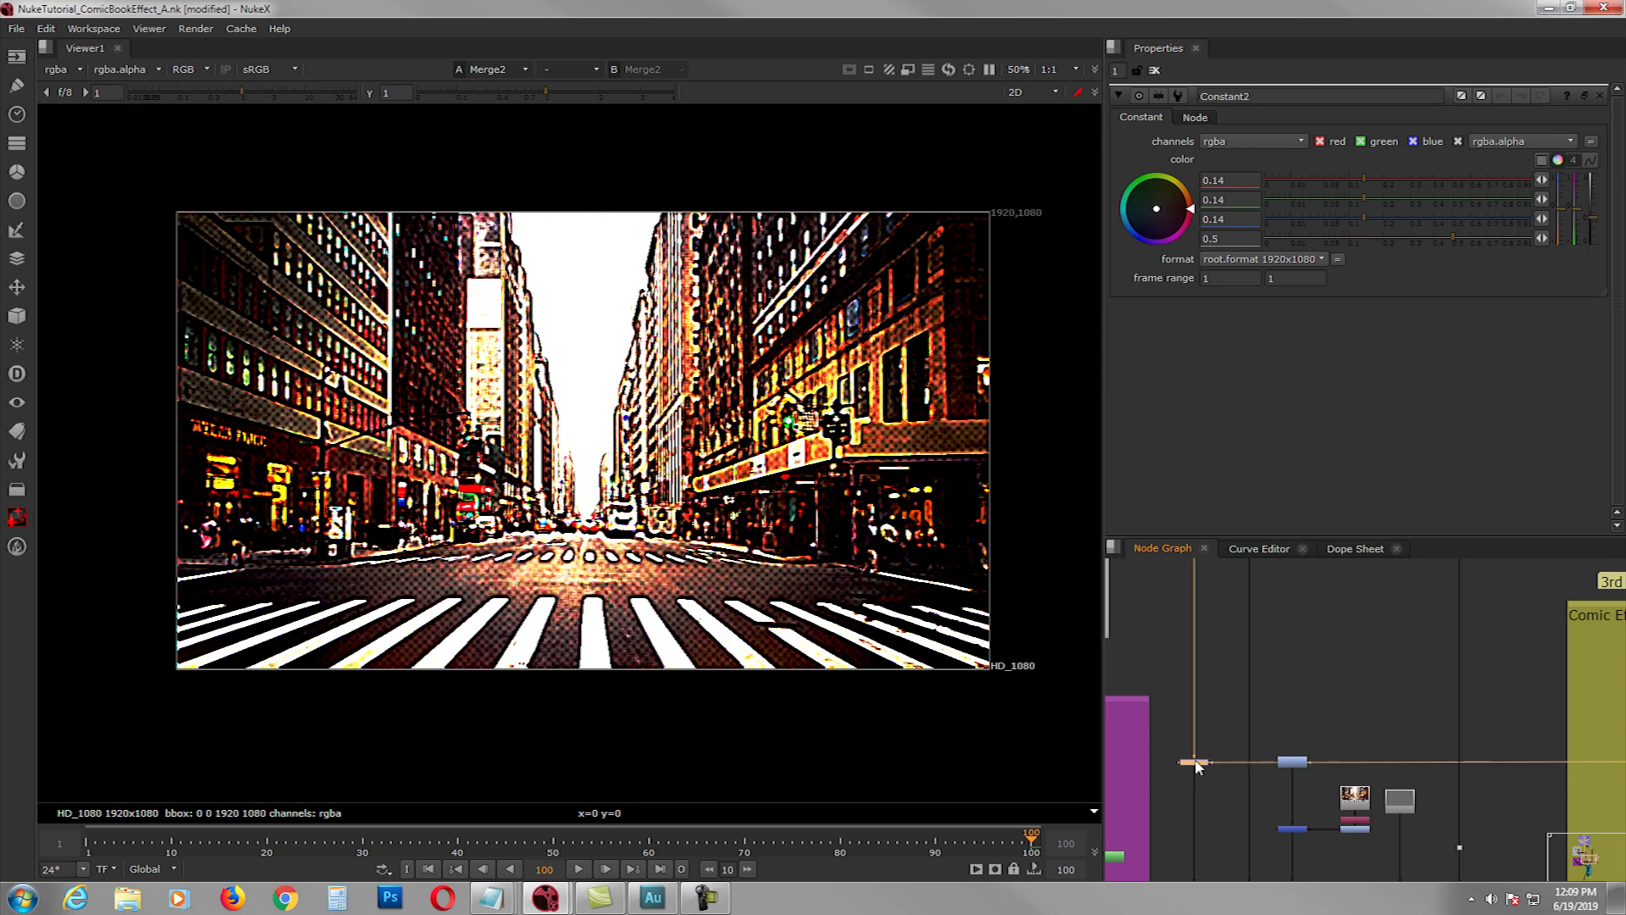
middle_drag(1195, 760, 1202, 760)
key(1)
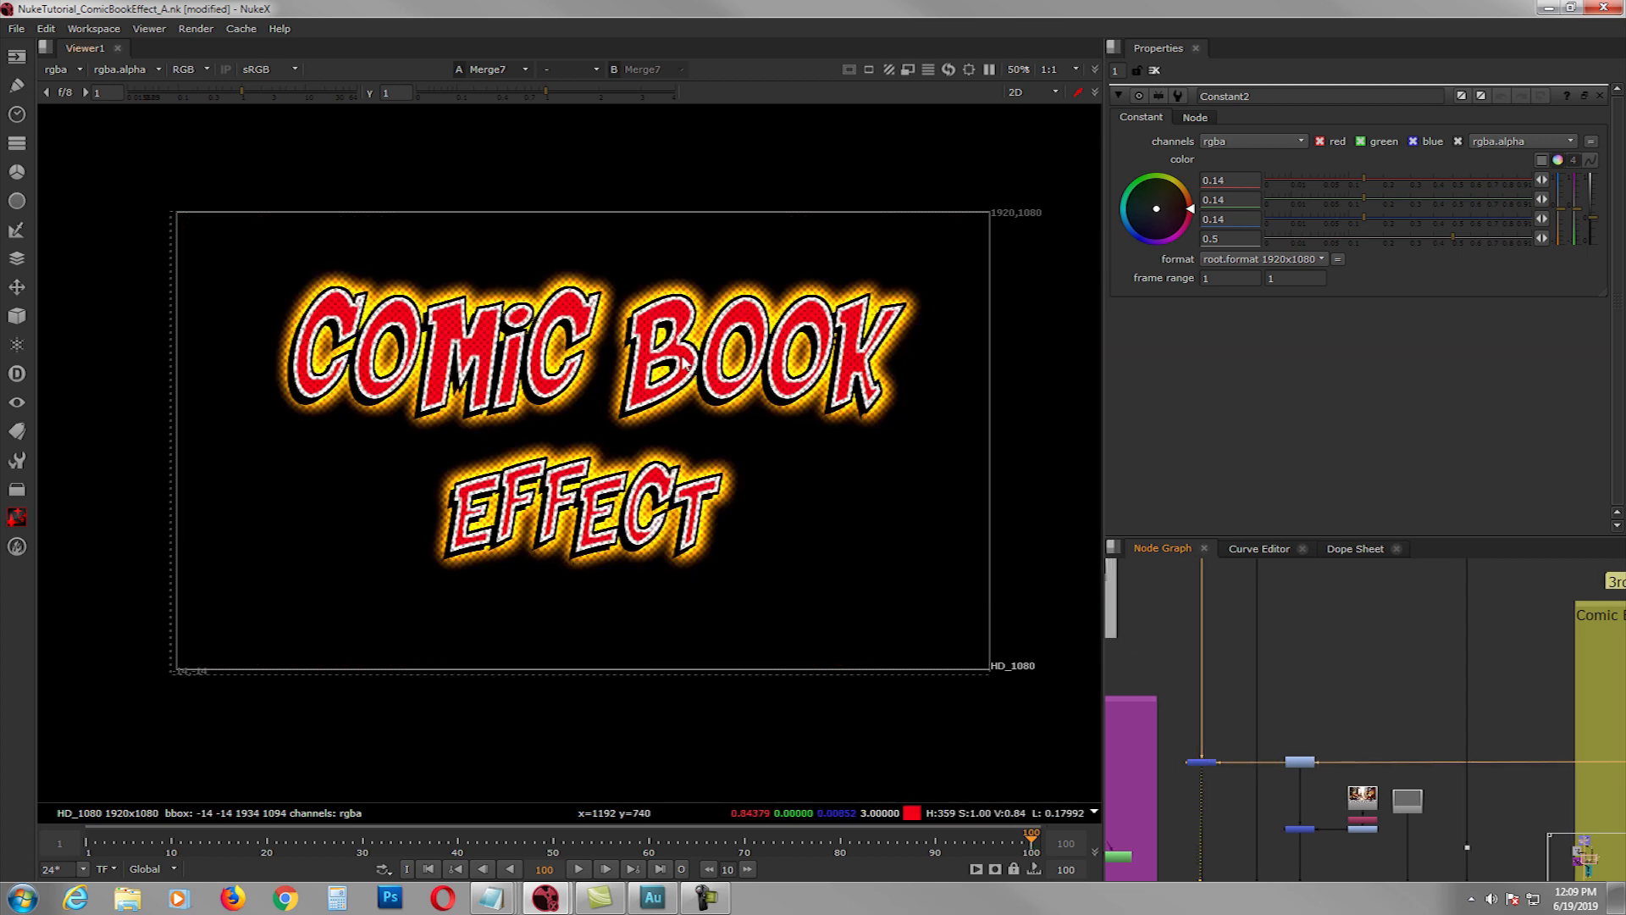
- Toggle the Multiply1 node feeding Merge7 off and on repeatedly to compare the title's brightness
middle_drag(1234, 649, 1256, 714)
middle_drag(1564, 762, 1477, 678)
scroll(1549, 665, up, 1)
middle_drag(1569, 657, 1410, 653)
scroll(1410, 653, up, 2)
middle_drag(1403, 717, 1560, 722)
scroll(1560, 722, down, 2)
middle_drag(1227, 670, 1384, 714)
scroll(1383, 714, down, 2)
scroll(1344, 796, up, 1)
scroll(1347, 801, up, 2)
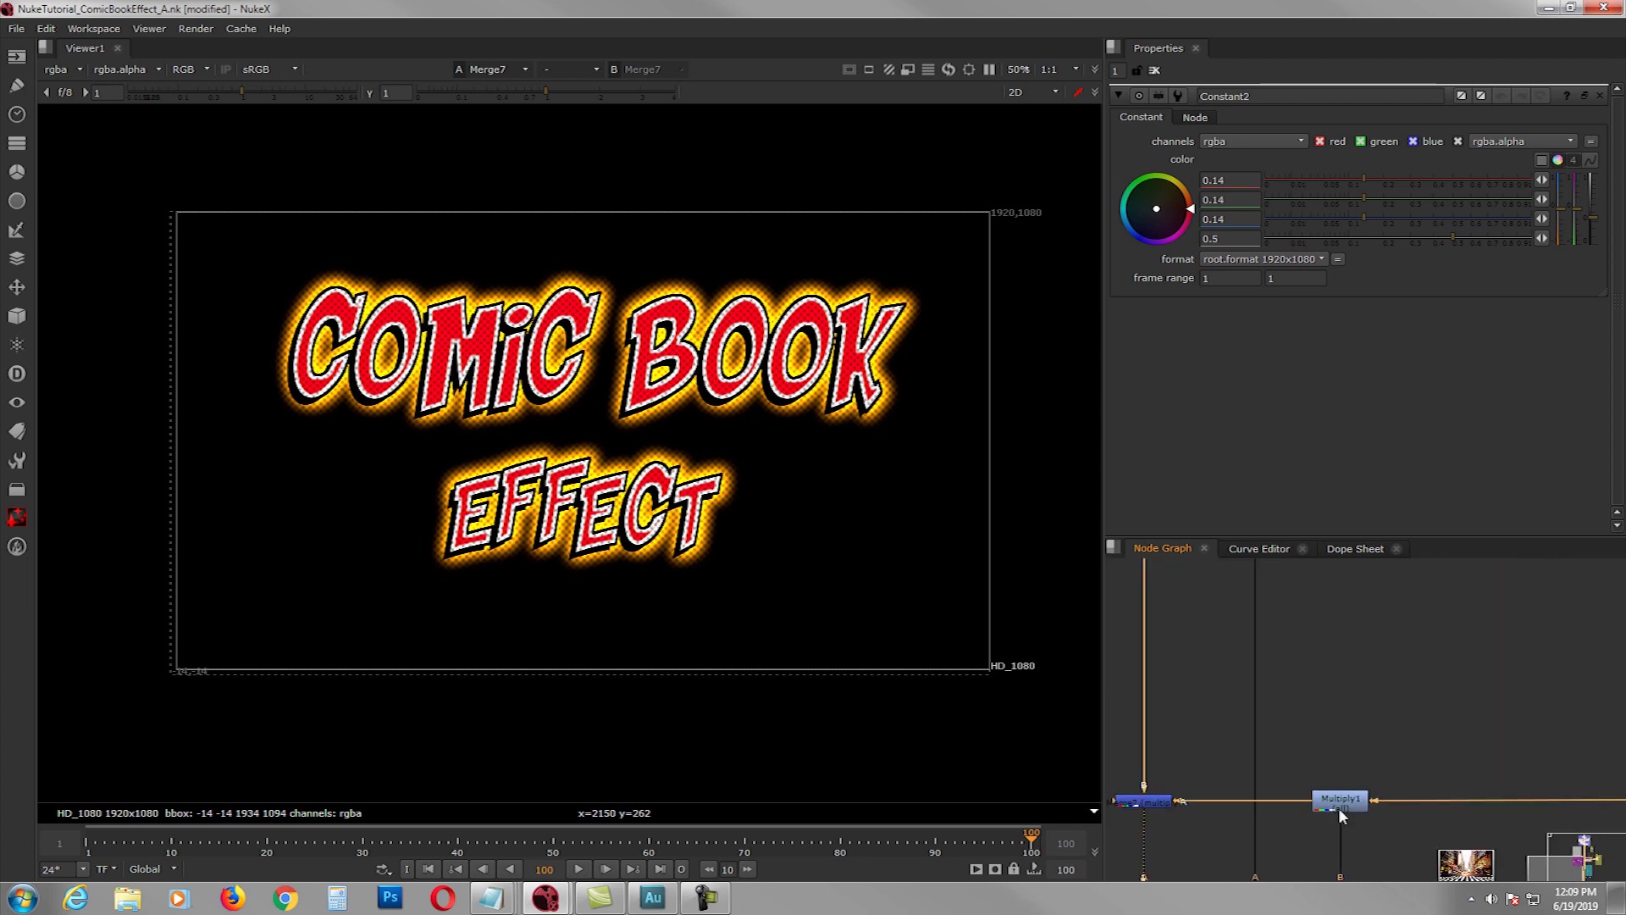
scroll(1271, 763, up, 2)
click(1413, 718)
key(d)
key(d)
key(d)
key(d)
key(d)
key(d)
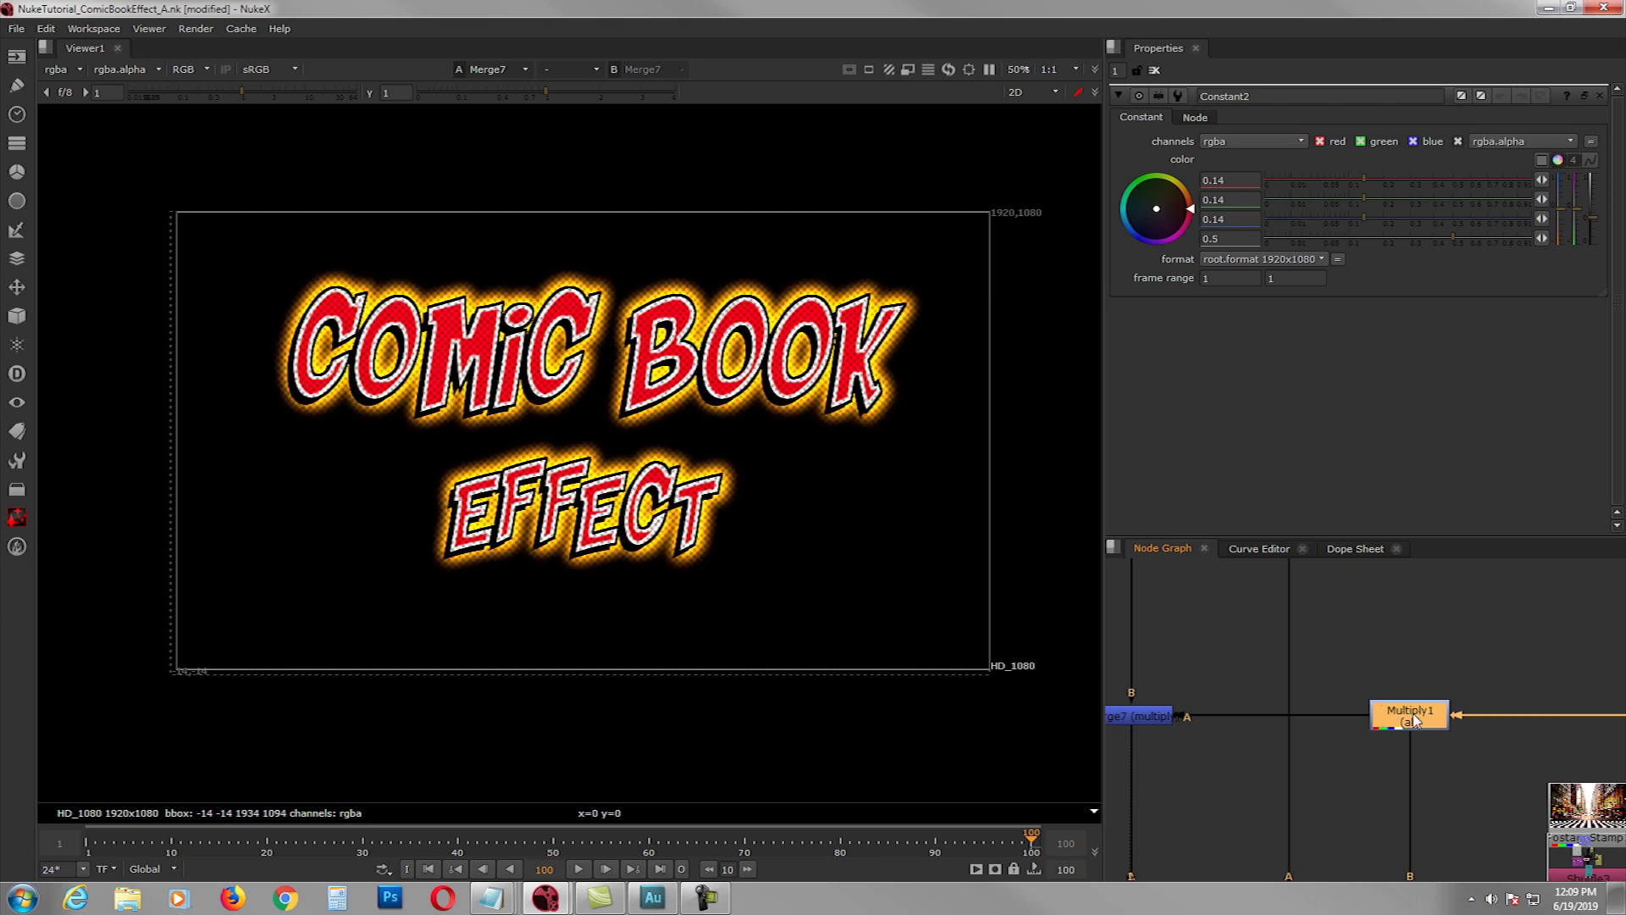
key(d)
scroll(584, 398, up, 2)
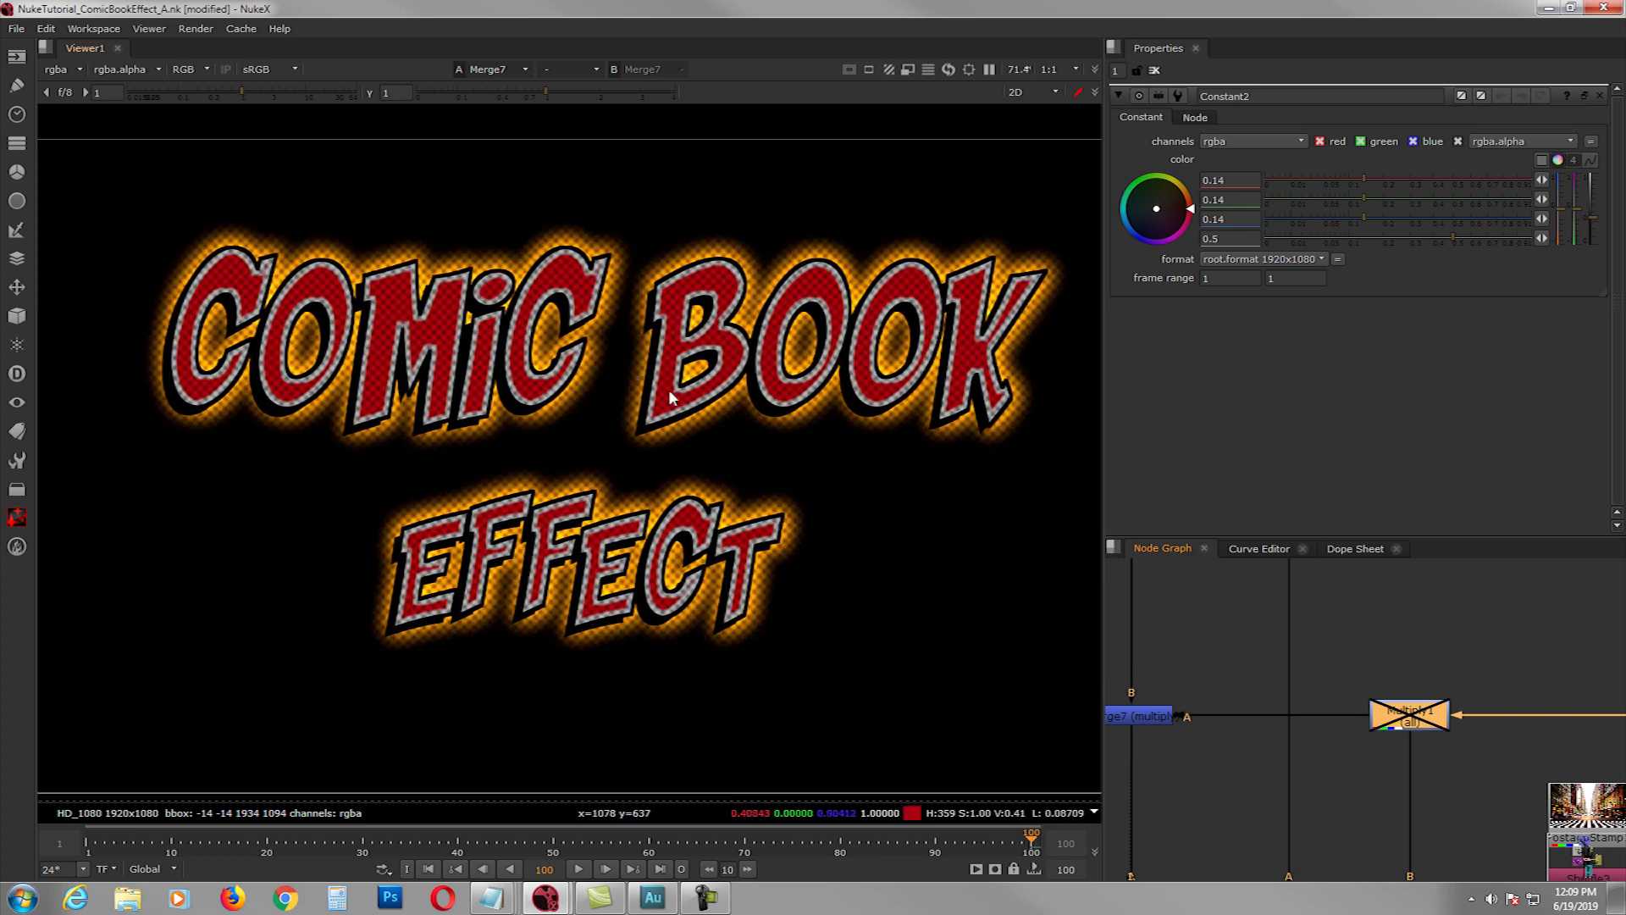
scroll(652, 389, down, 1)
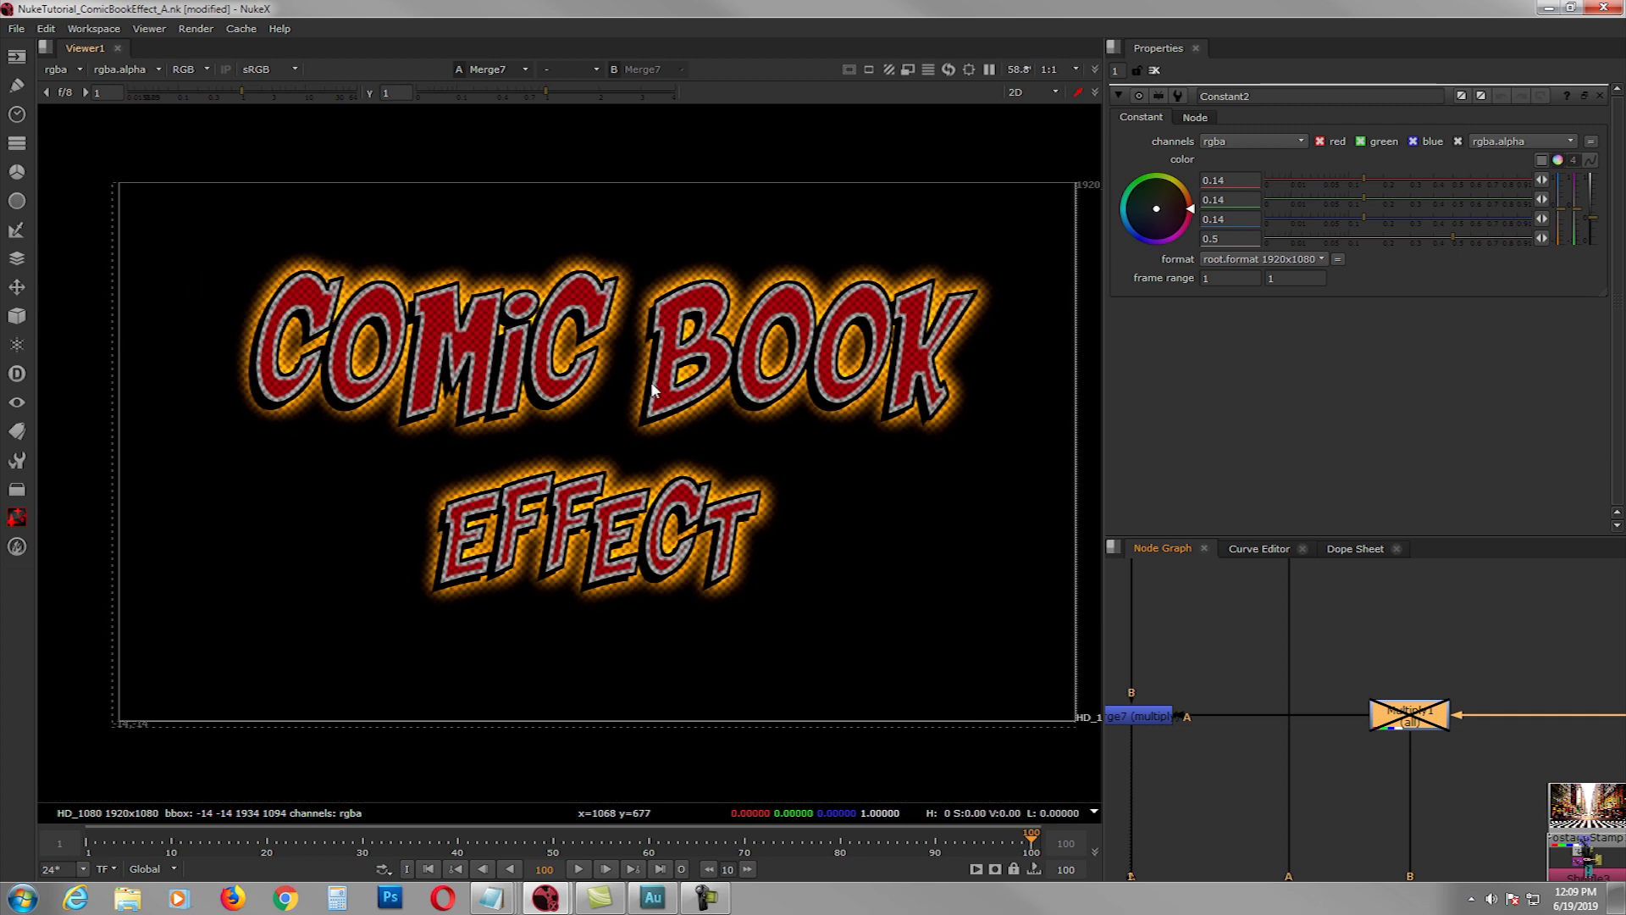
- Re-enable Multiply1 and open its properties to examine the multiply value
key(d)
double_click(1405, 721)
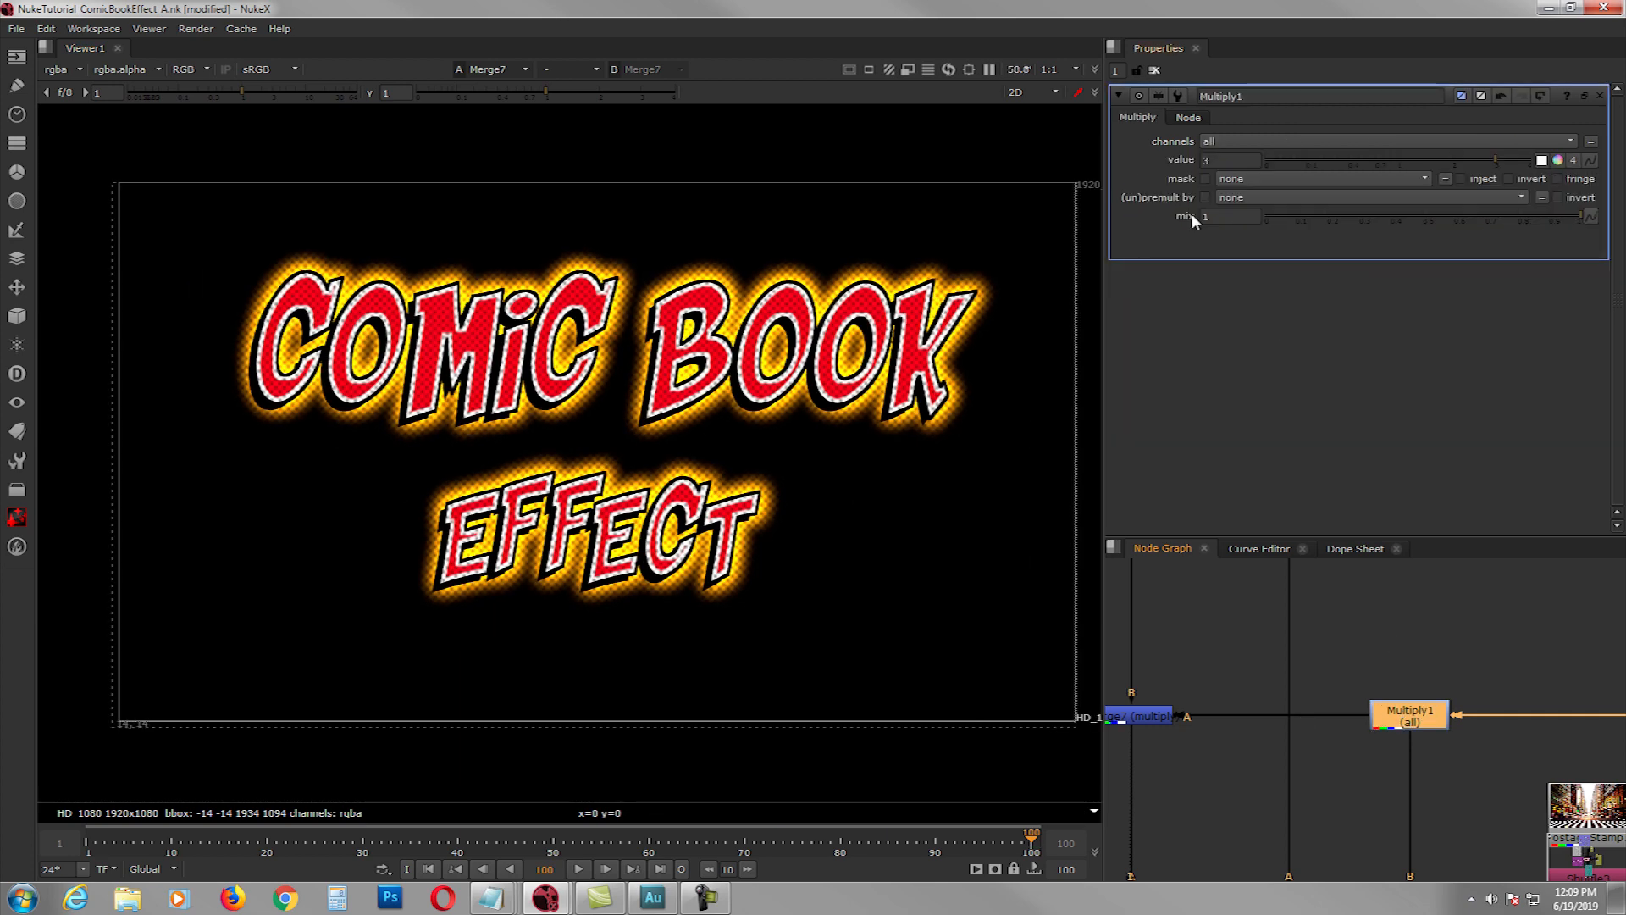
middle_drag(1256, 665, 1295, 692)
click(1196, 744)
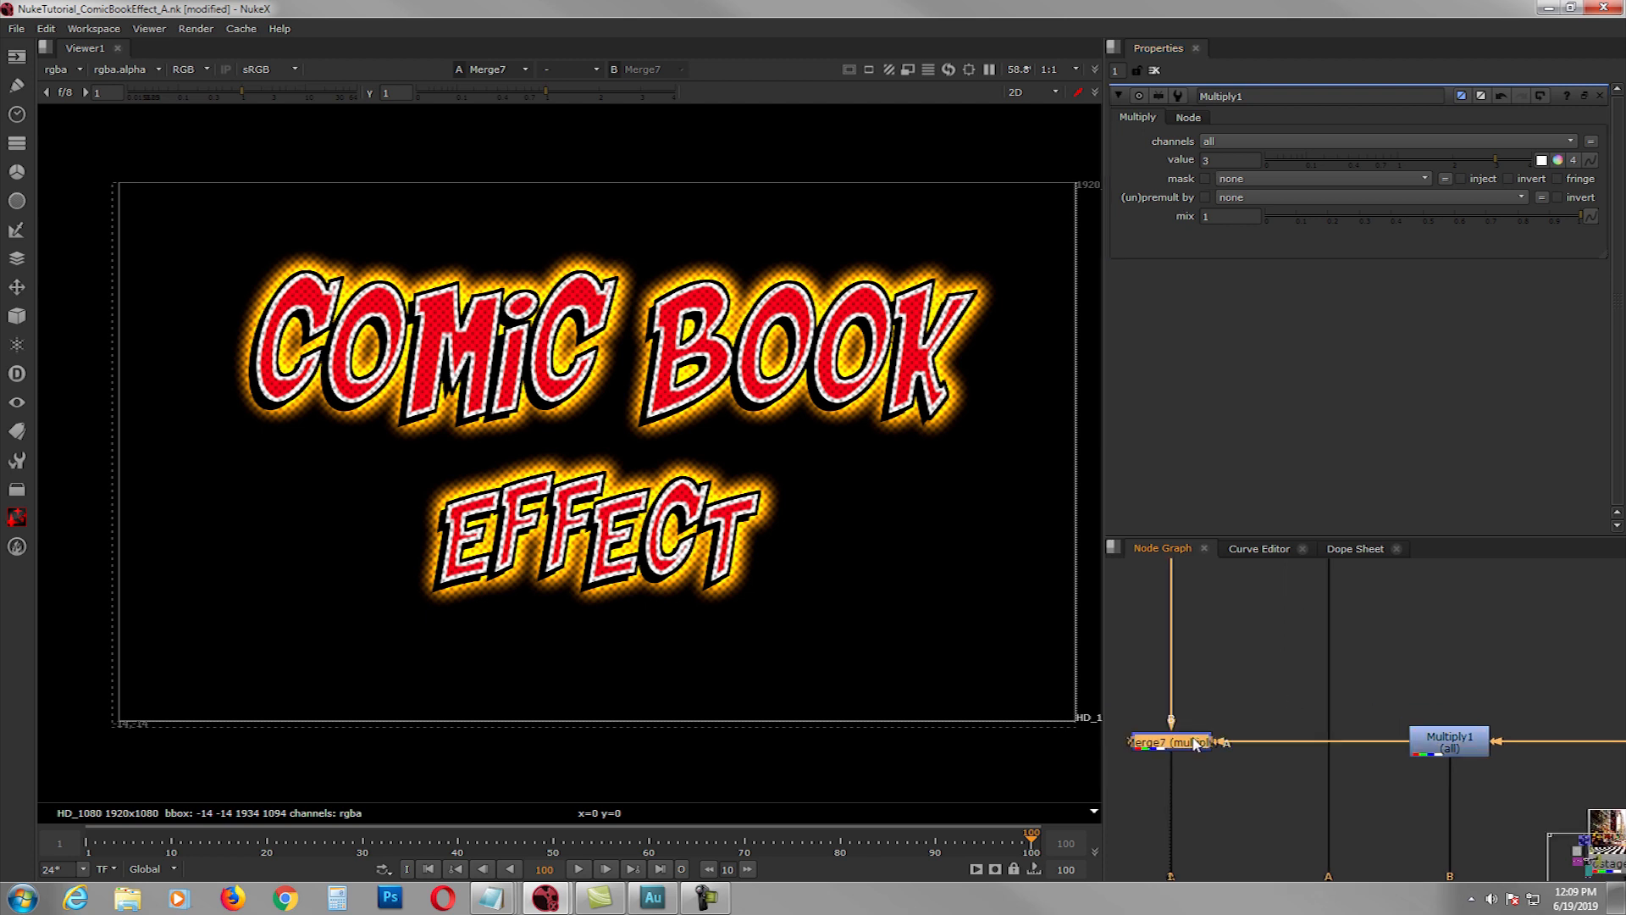
- View the output of Merge2 and inspect the darkened checker pattern around the crosswalk
middle_drag(1232, 805, 1248, 652)
scroll(1247, 652, down, 3)
scroll(1250, 660, down, 4)
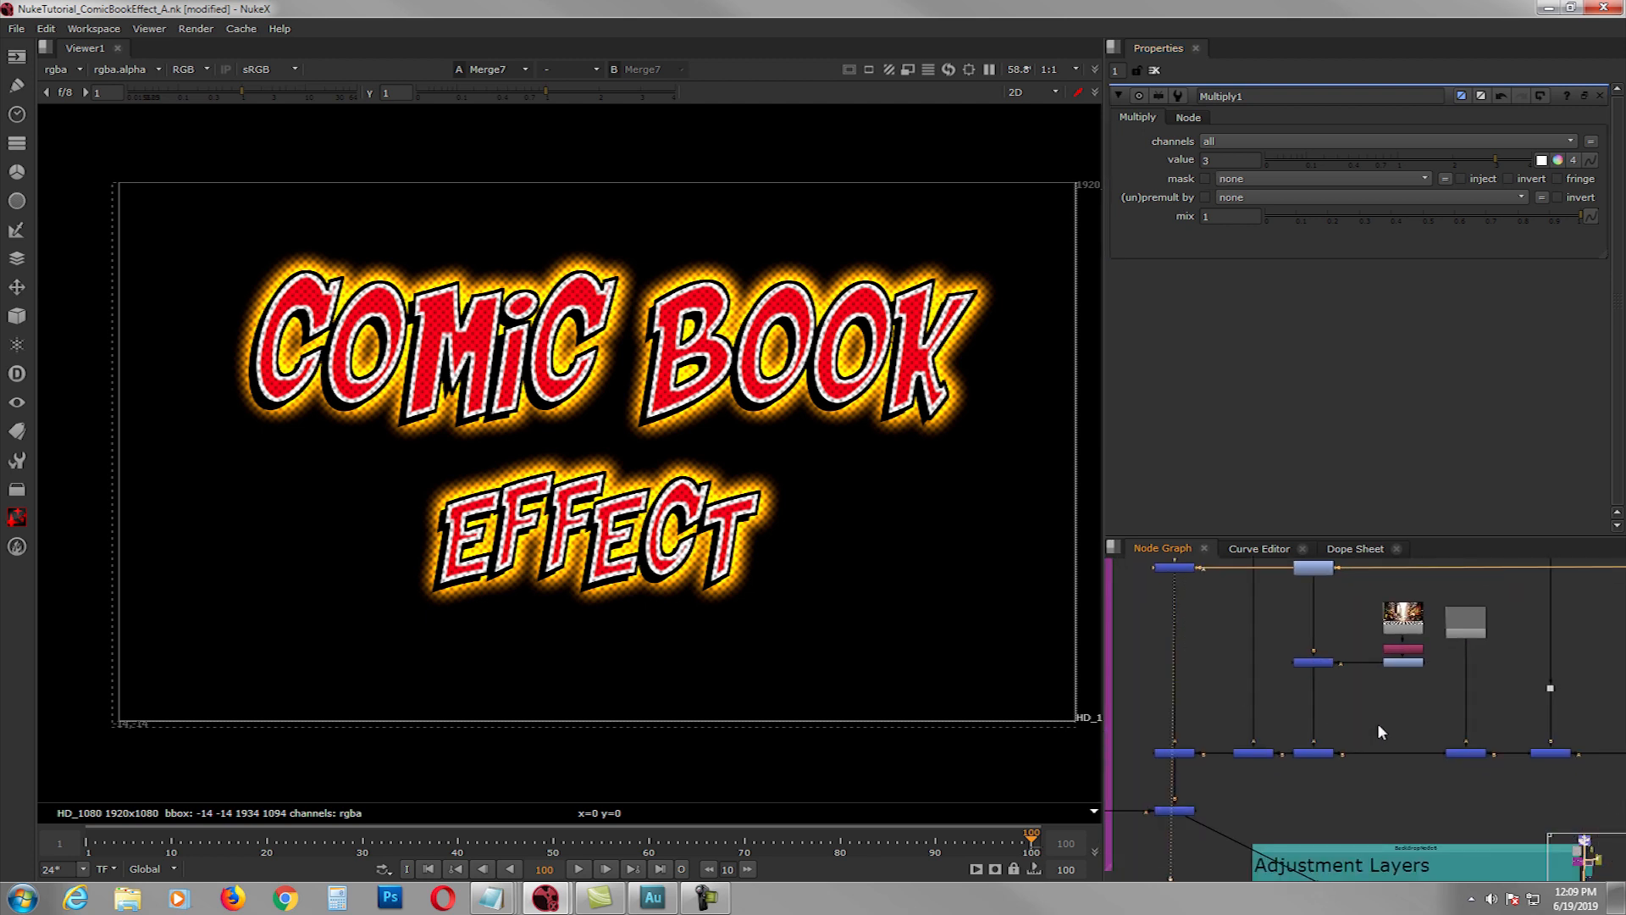
scroll(1397, 741, up, 2)
click(1440, 760)
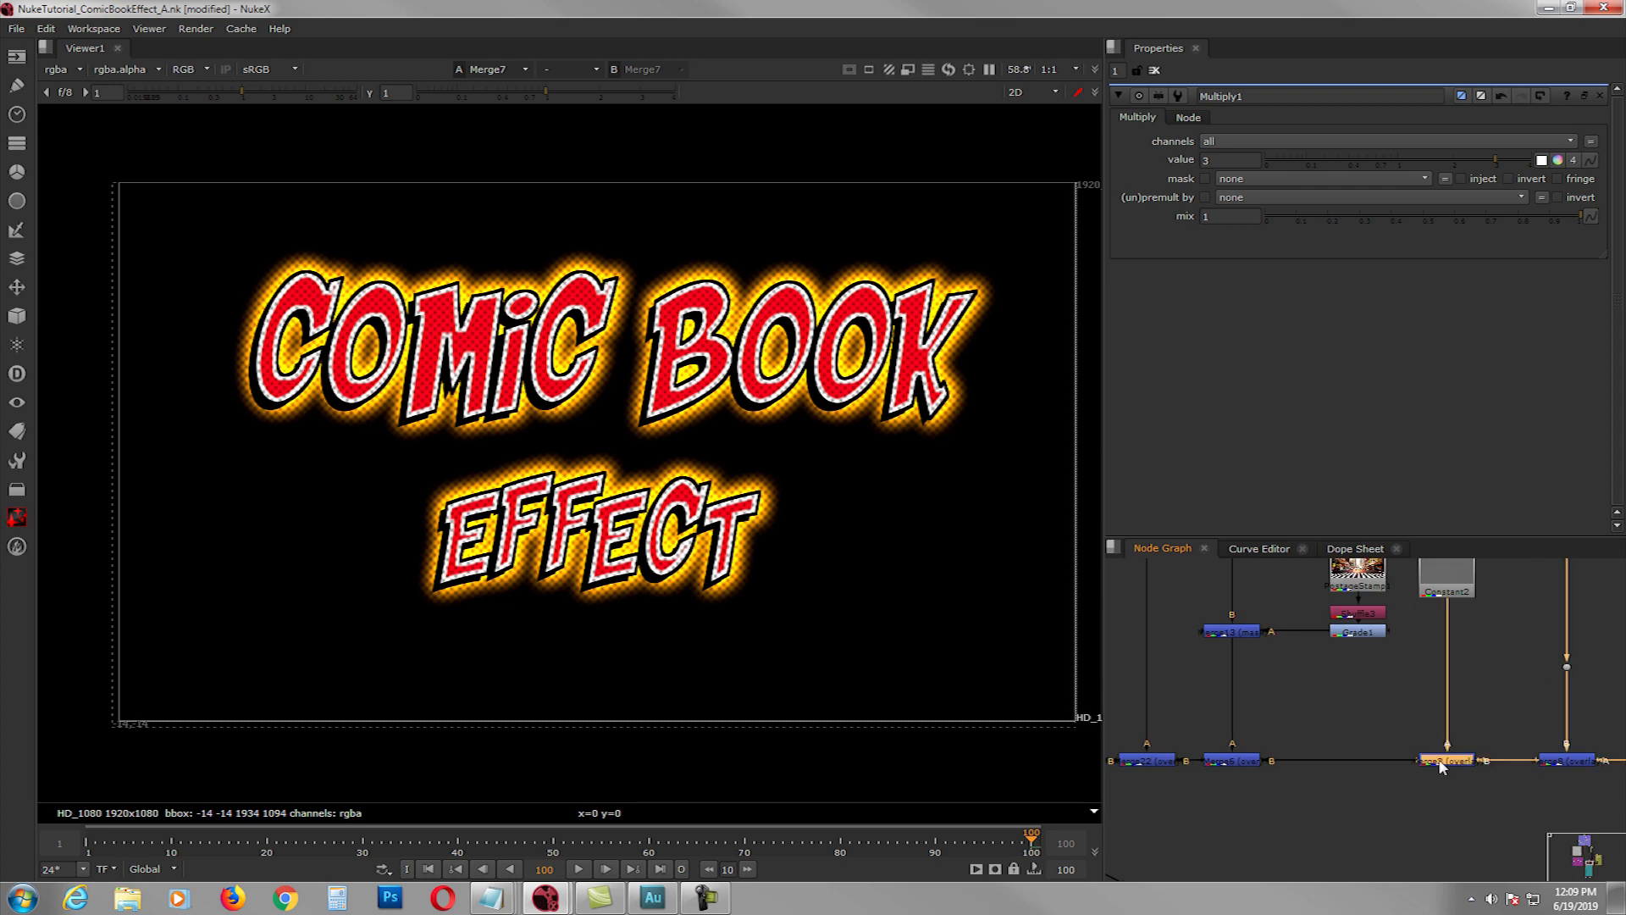
key(1)
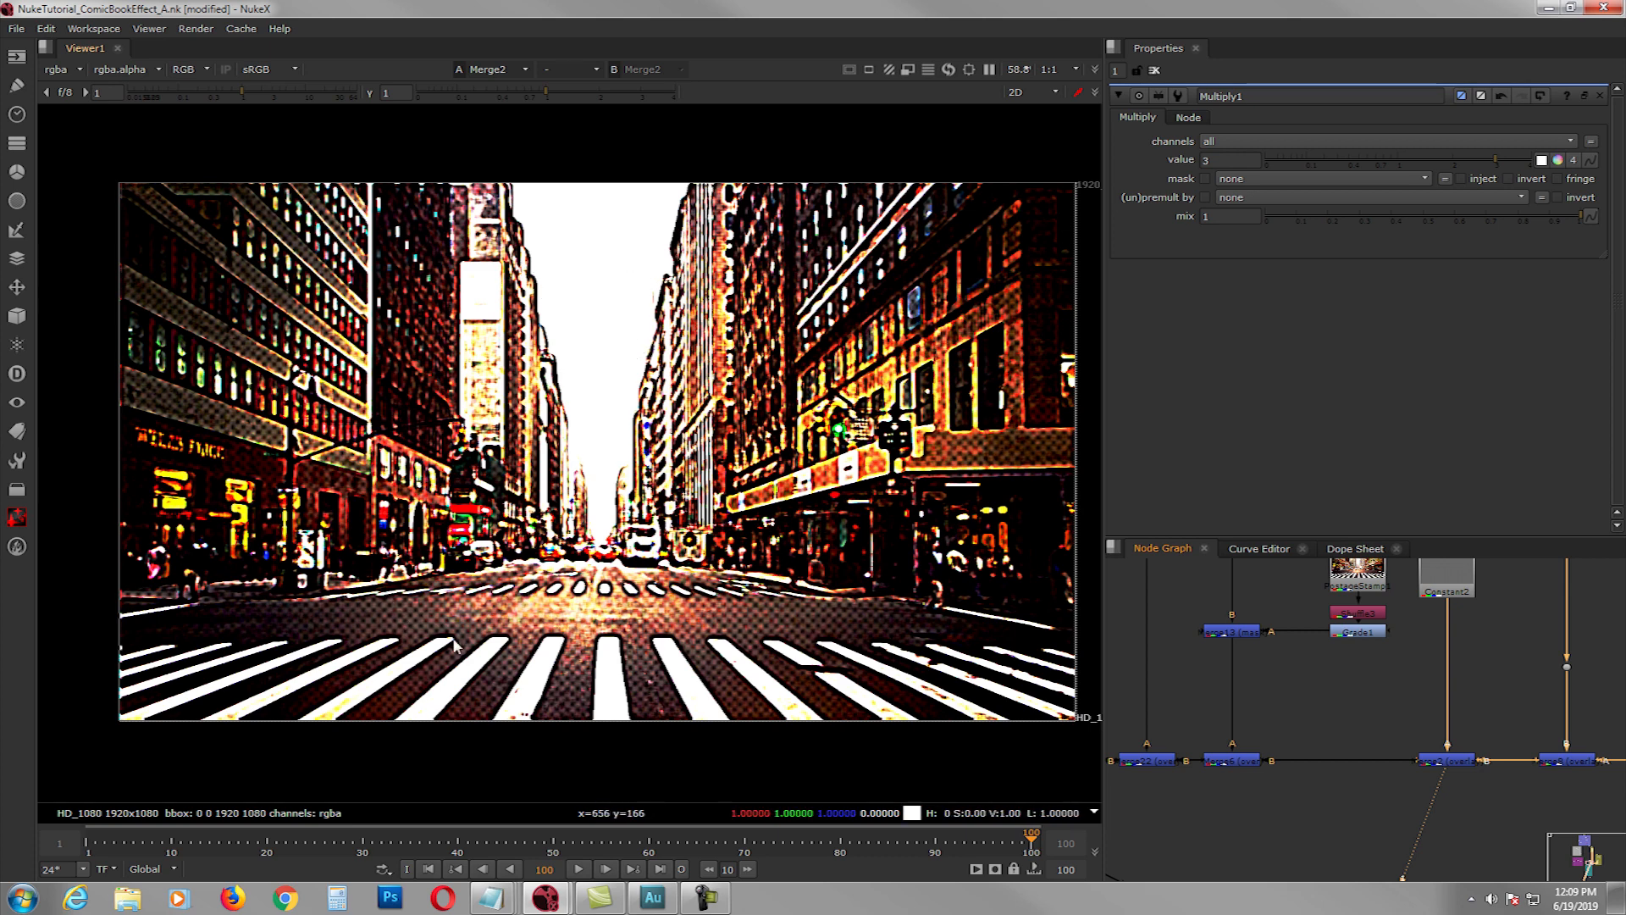
scroll(605, 678, up, 1)
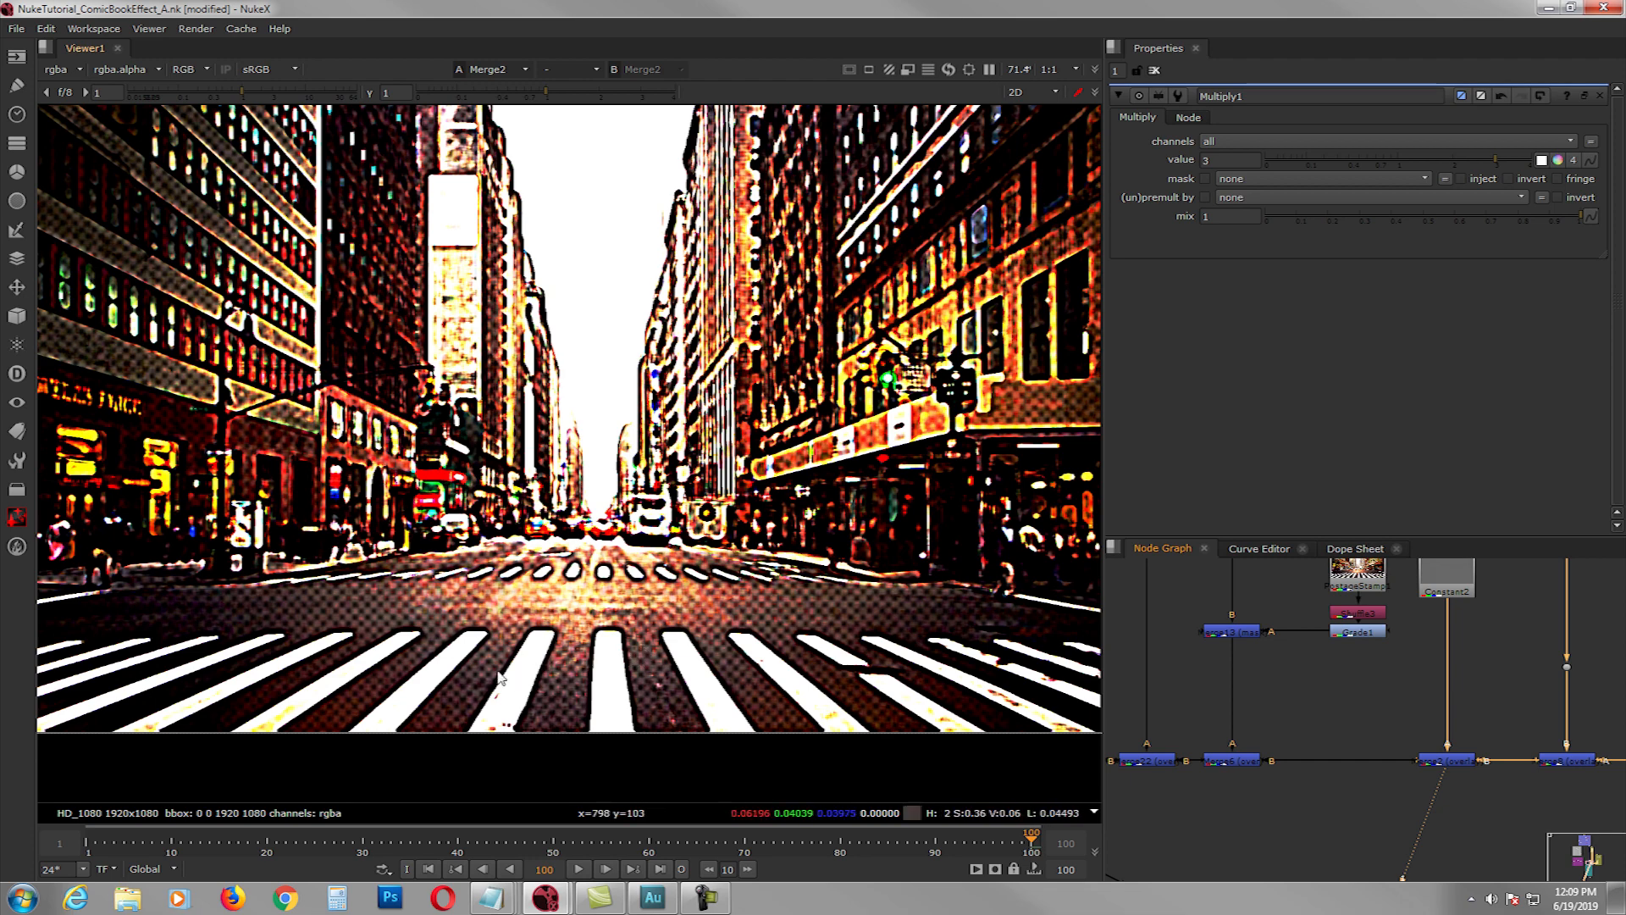
scroll(550, 635, down, 1)
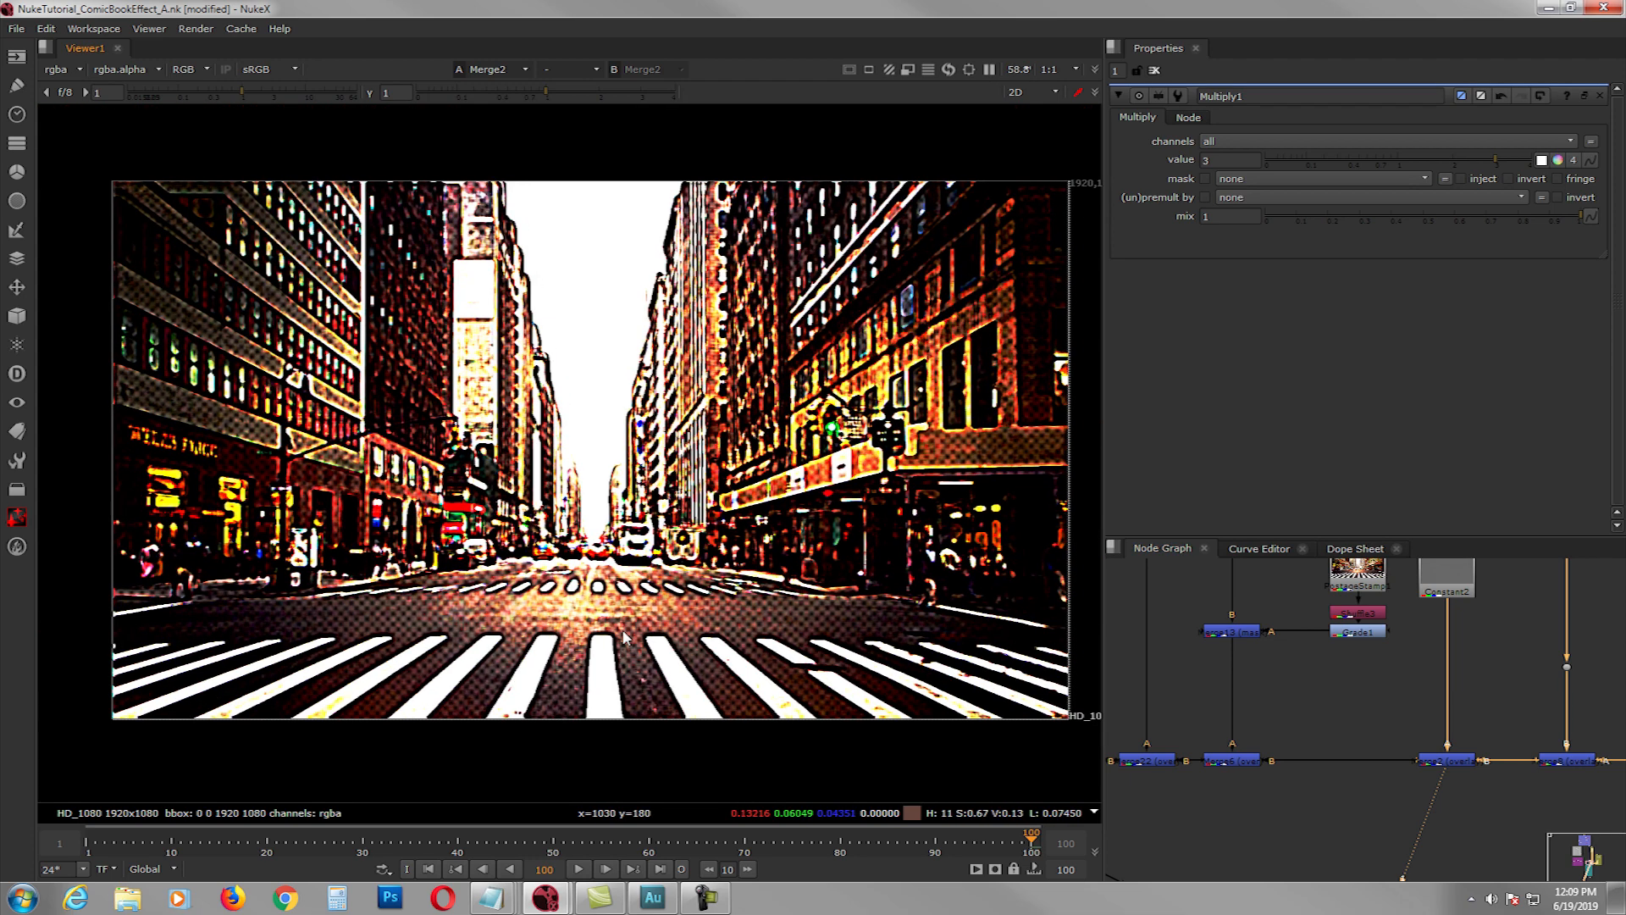
- View the output of Sharpen2, the last node of the checkerboard chain feeding Merge8
middle_drag(1328, 695, 1262, 725)
scroll(1259, 718, down, 1)
middle_drag(1463, 707, 1363, 731)
middle_drag(1403, 738, 1363, 710)
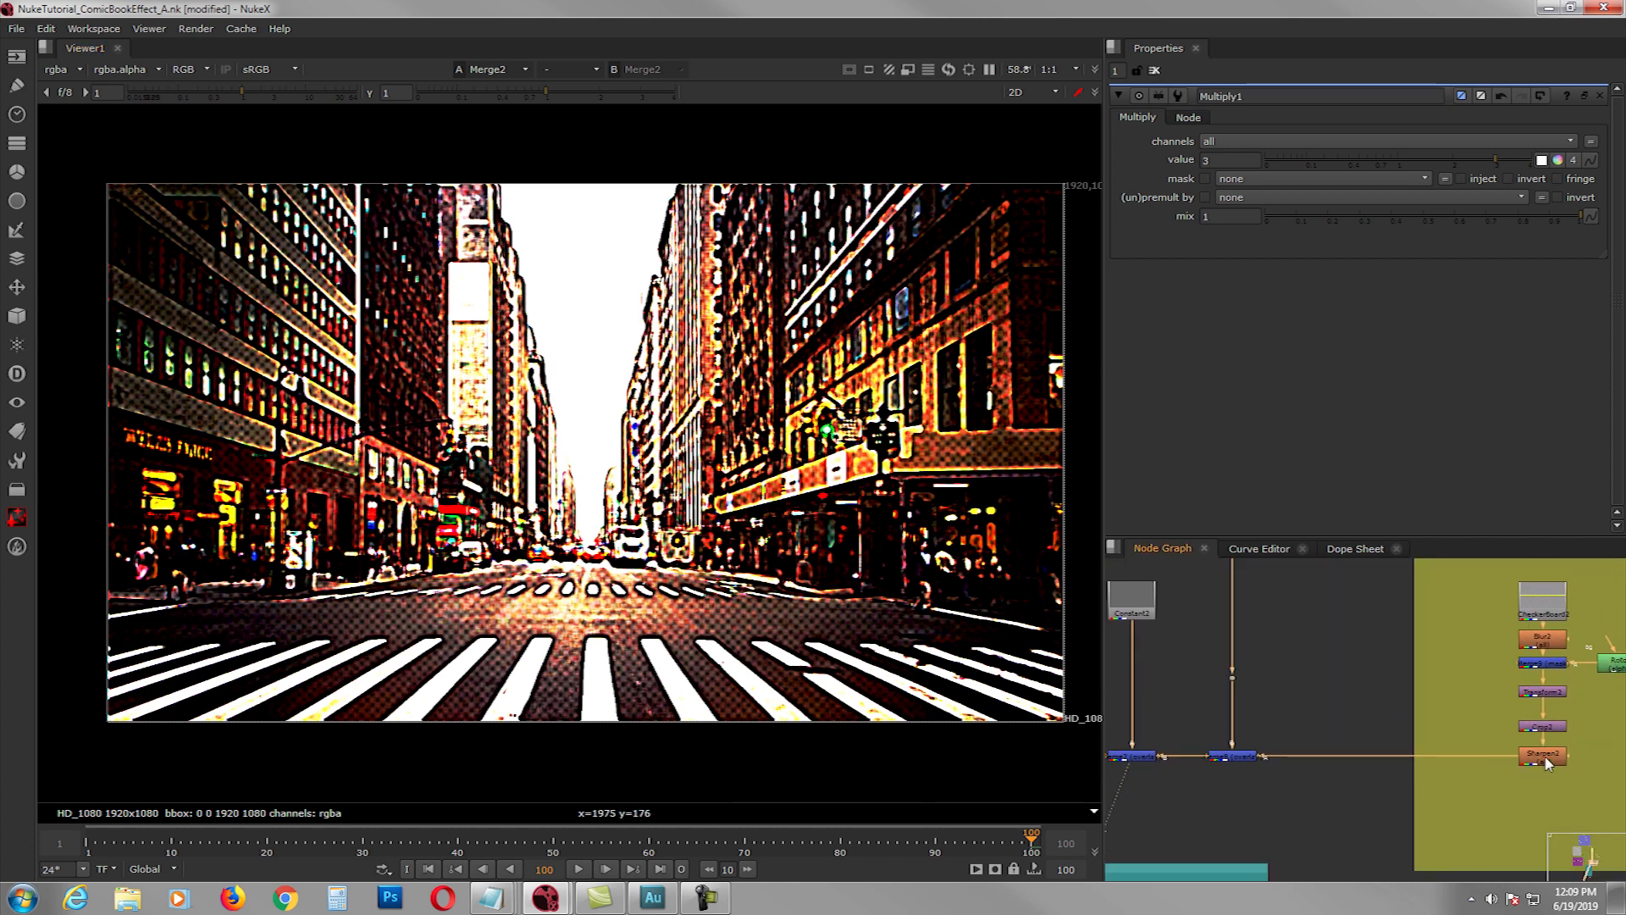
ctrl+shift+click(1547, 759)
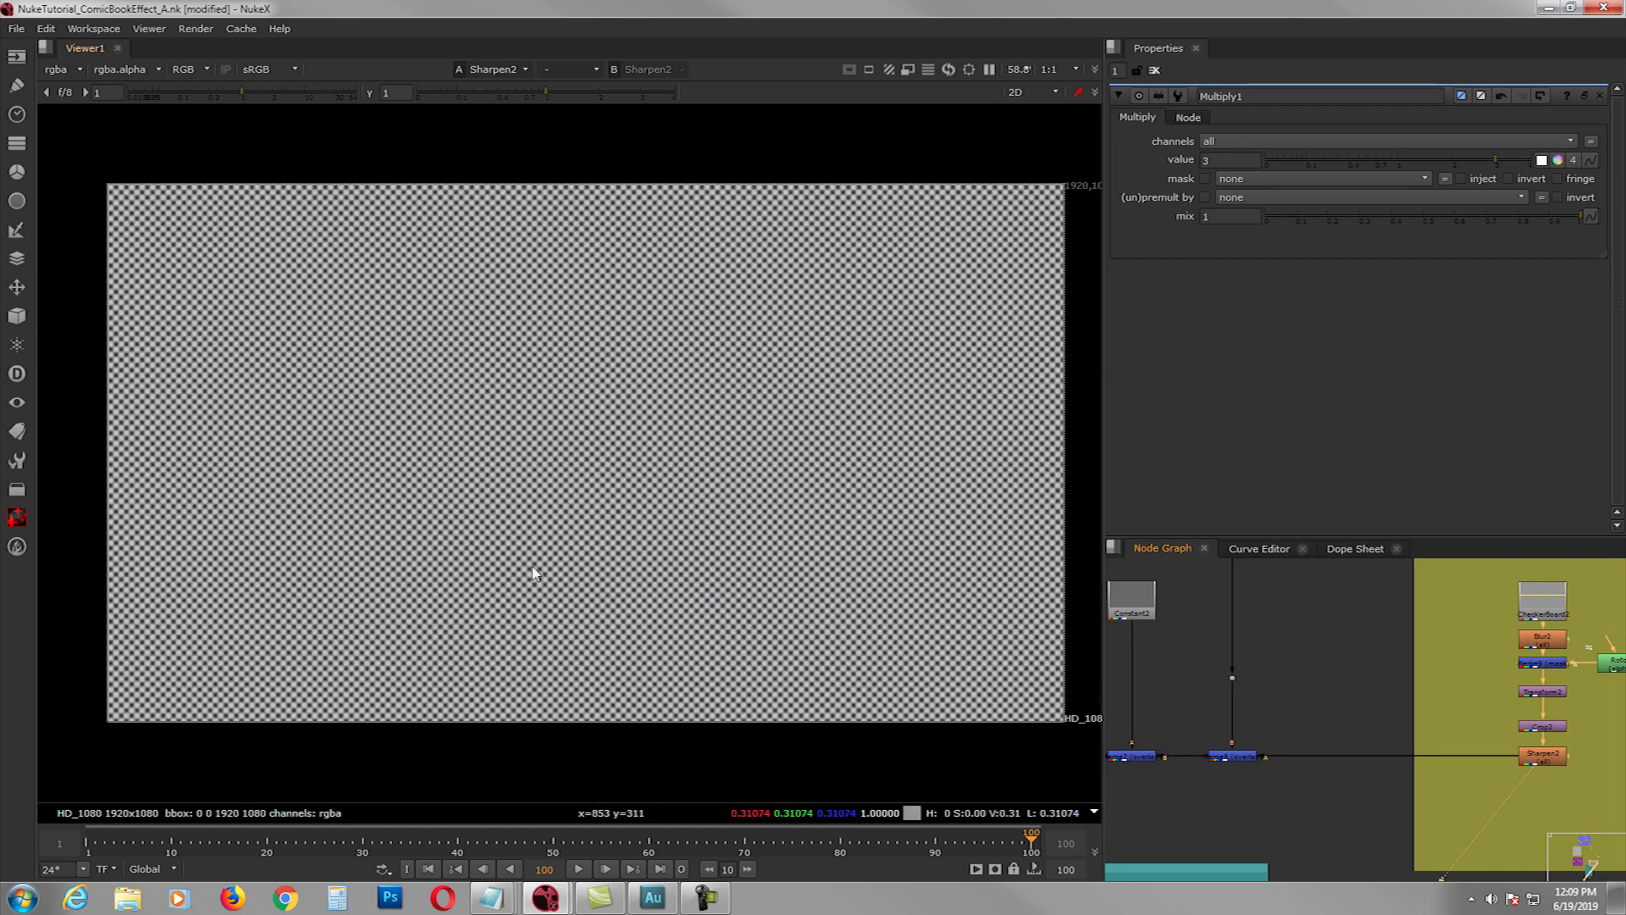
- View the output of Merge8 and inspect the checker pattern over the crosswalk up close
middle_drag(1228, 752, 1269, 753)
click(1277, 755)
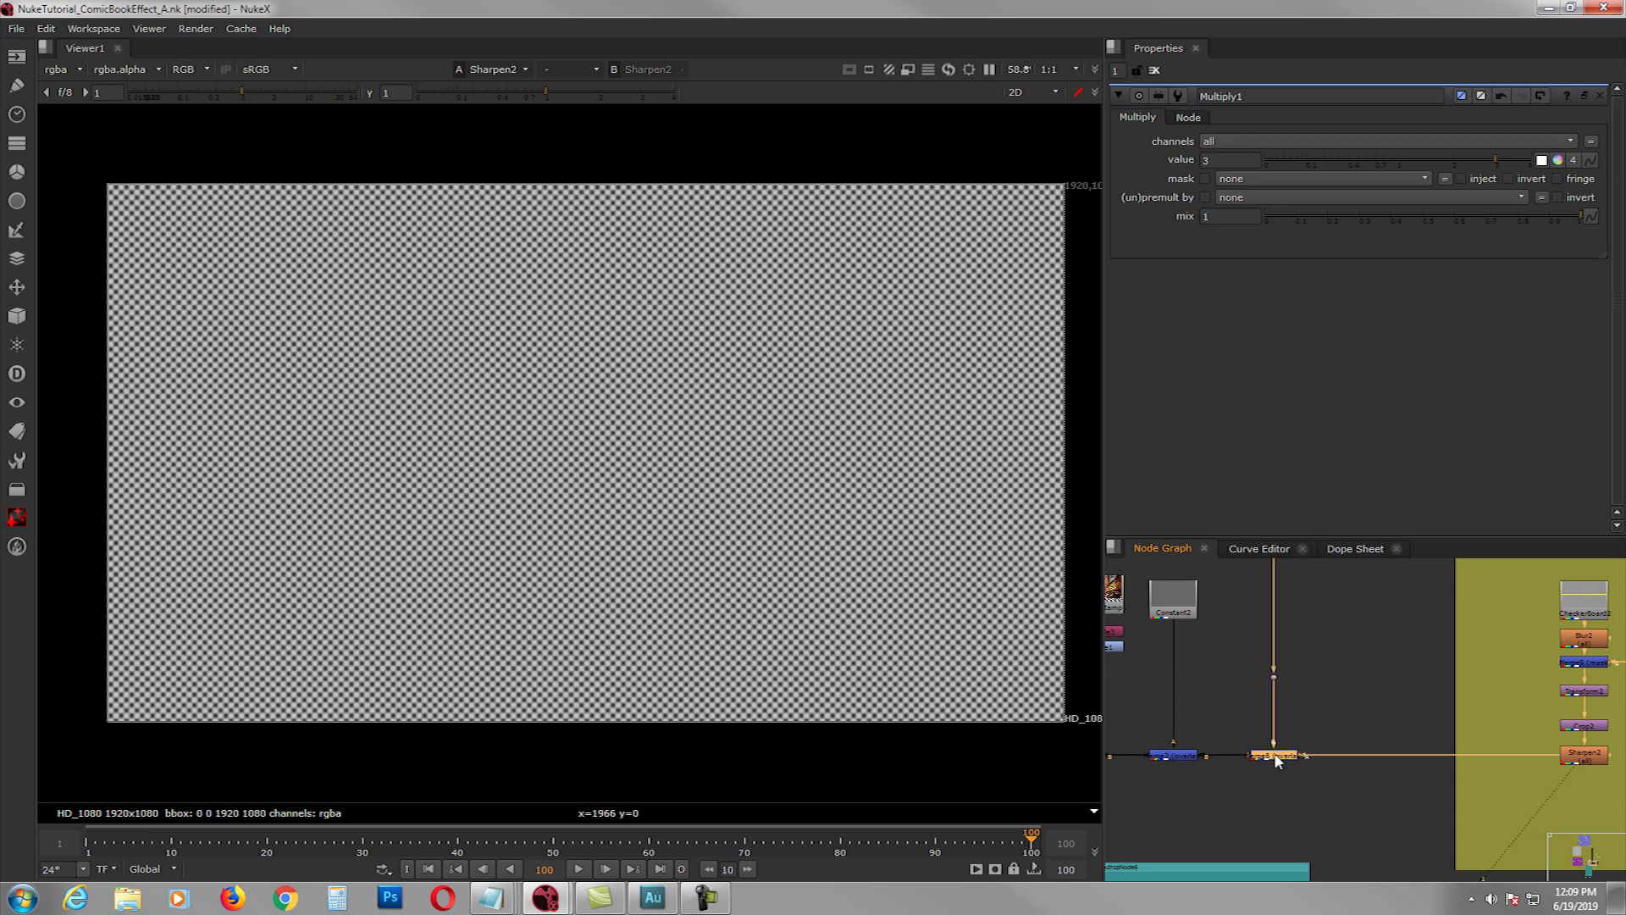
key(1)
scroll(562, 676, up, 3)
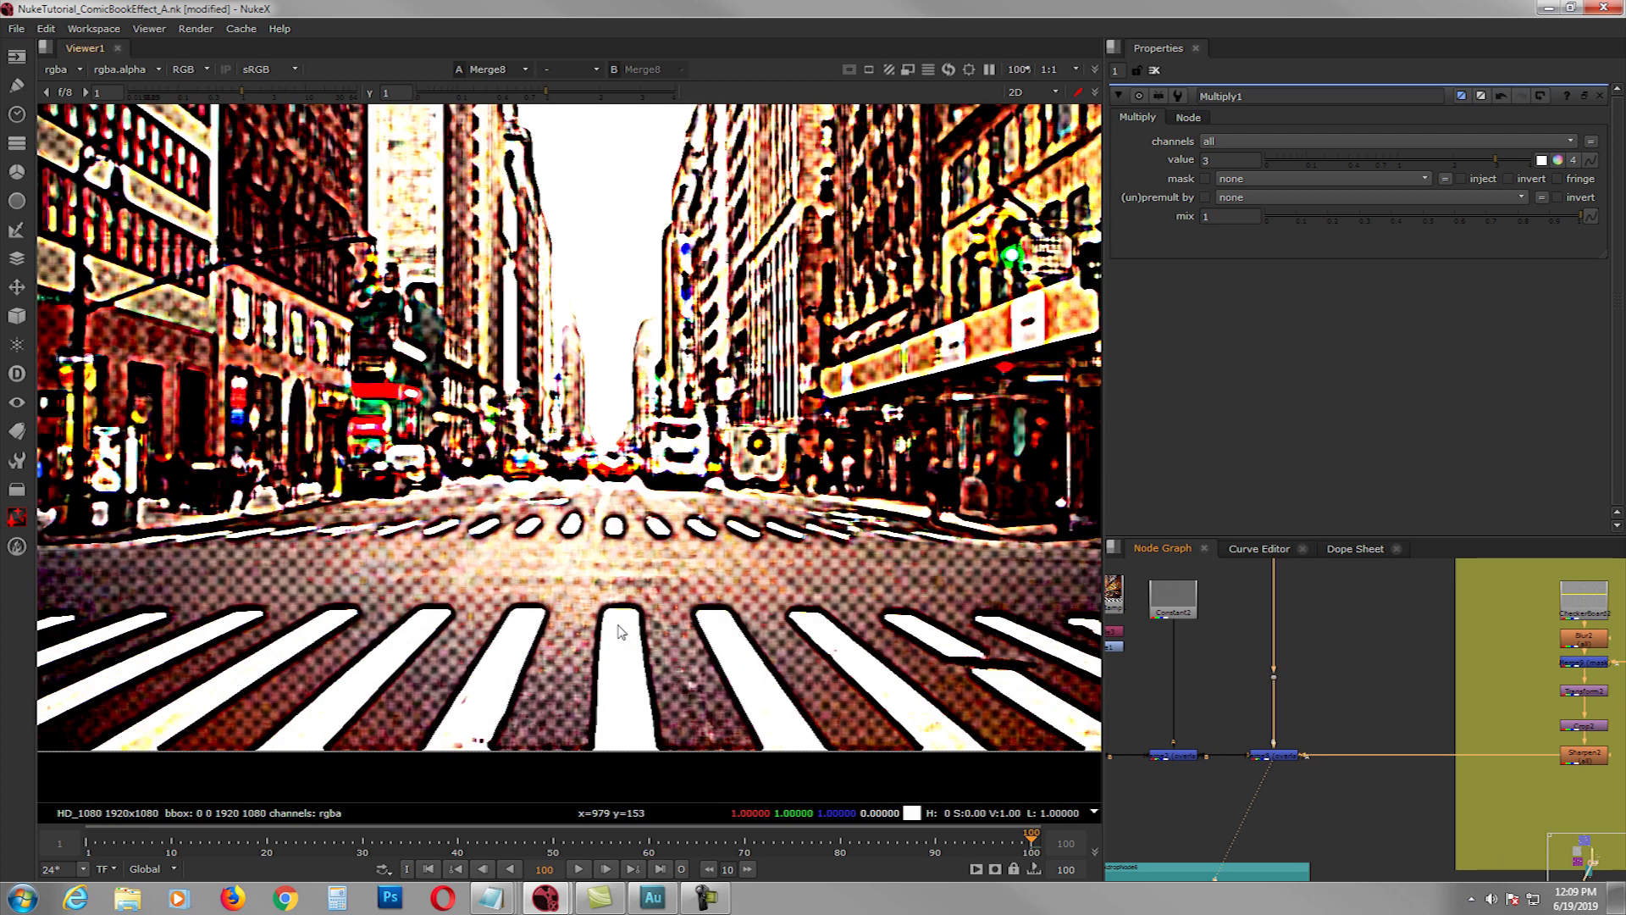
scroll(604, 593, down, 3)
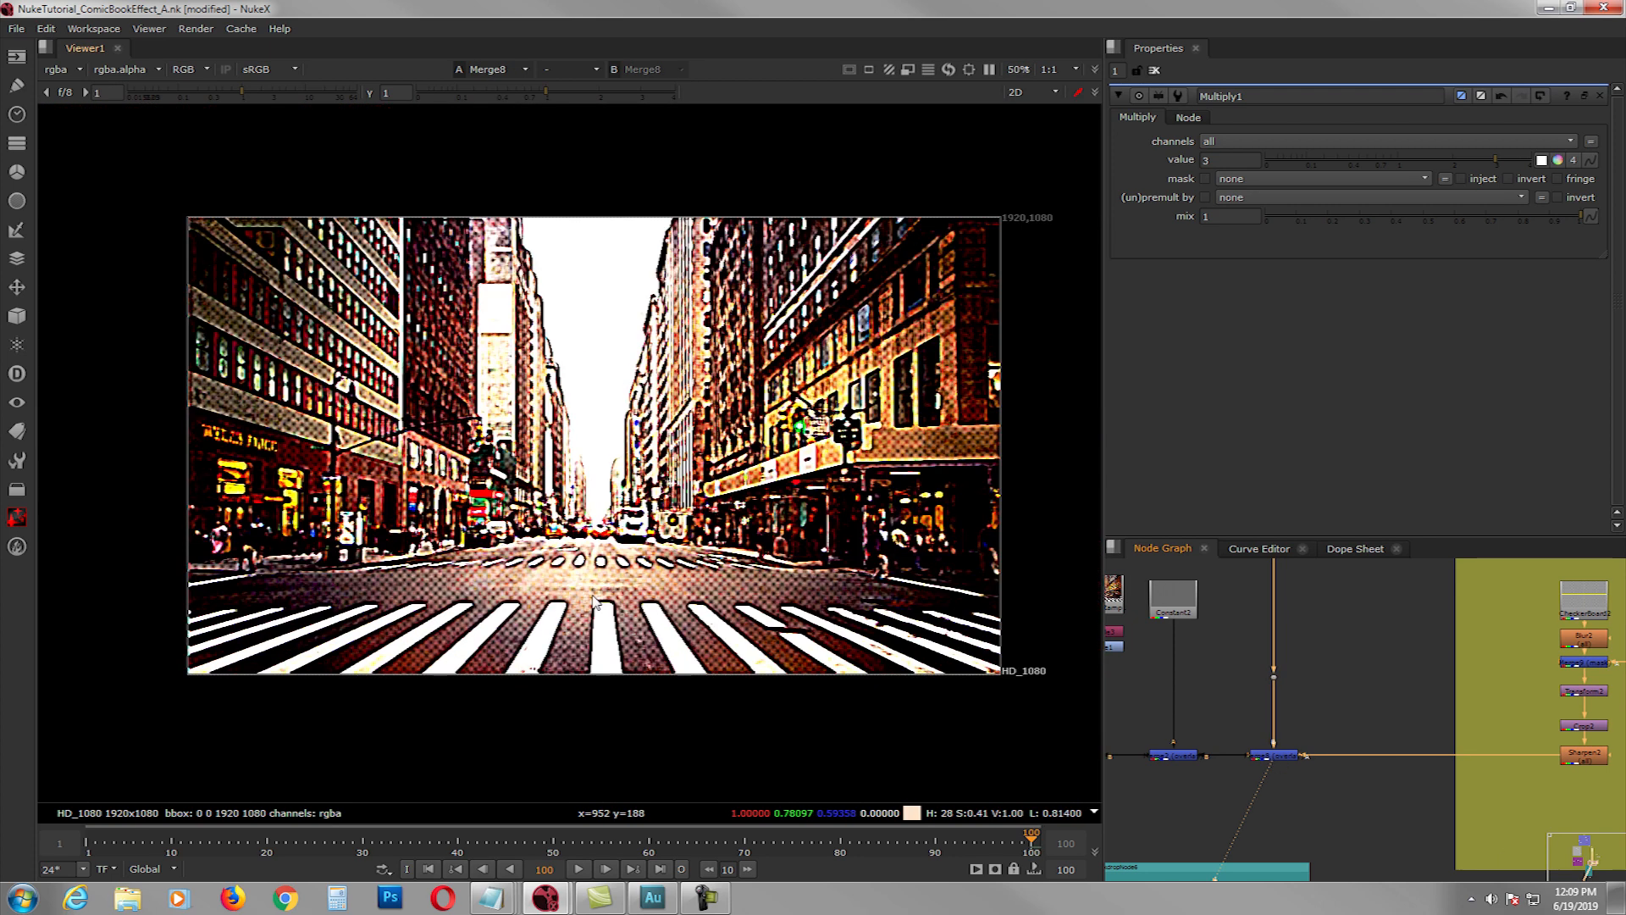
middle_drag(601, 585, 590, 601)
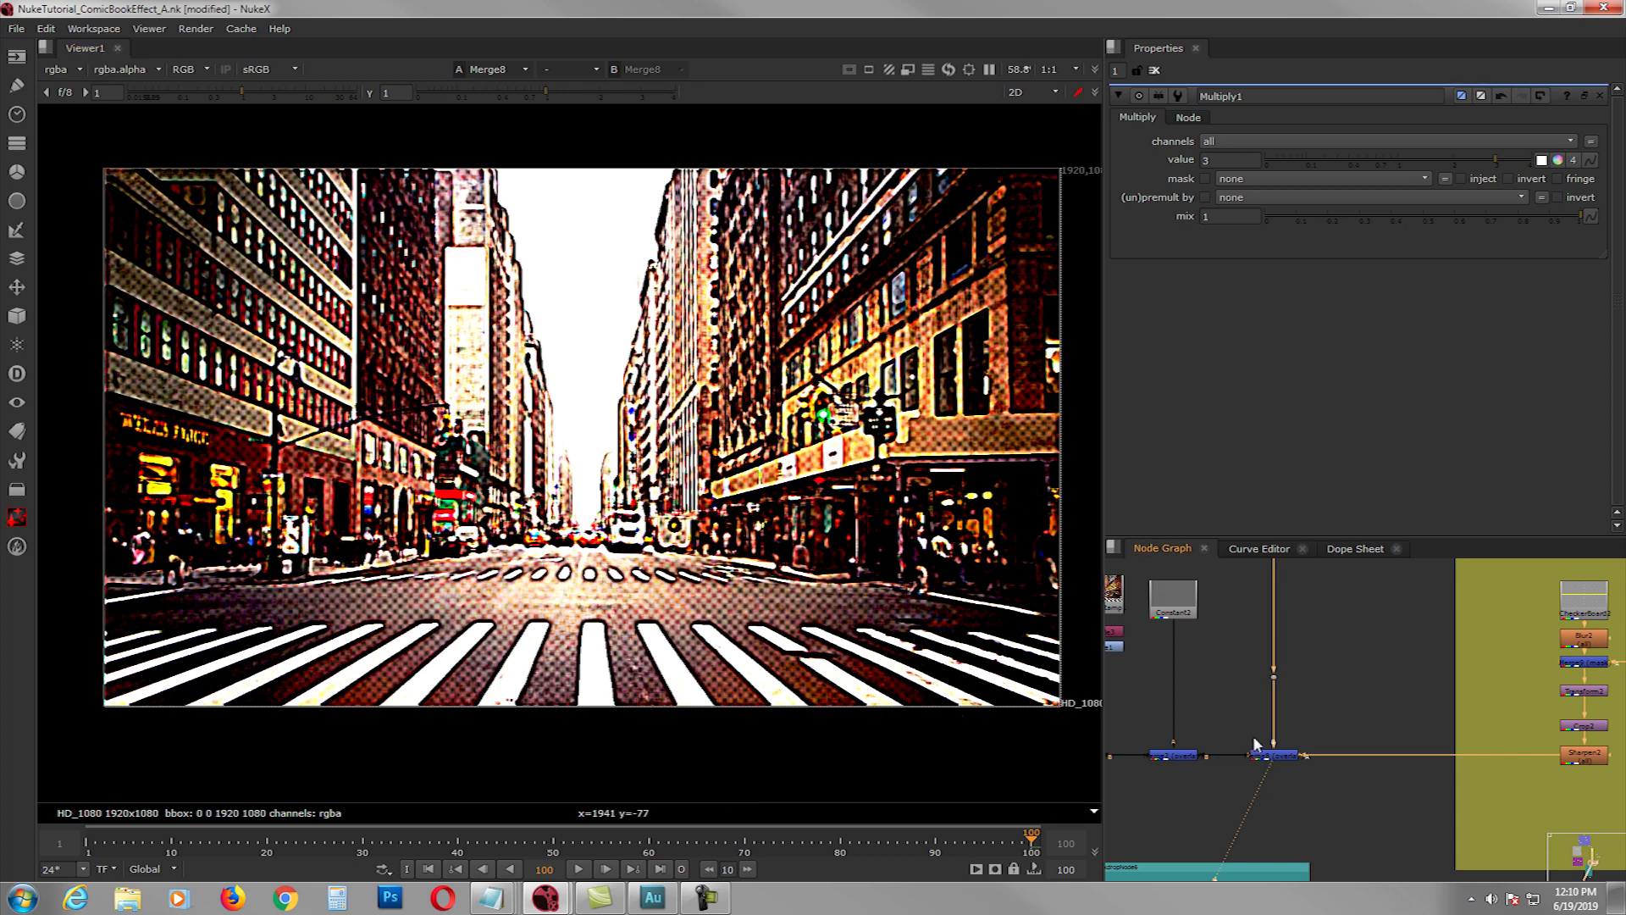
- Locate Constant2 and view the output of the Merge2 overlay it feeds
middle_drag(1156, 628, 1233, 650)
click(1242, 661)
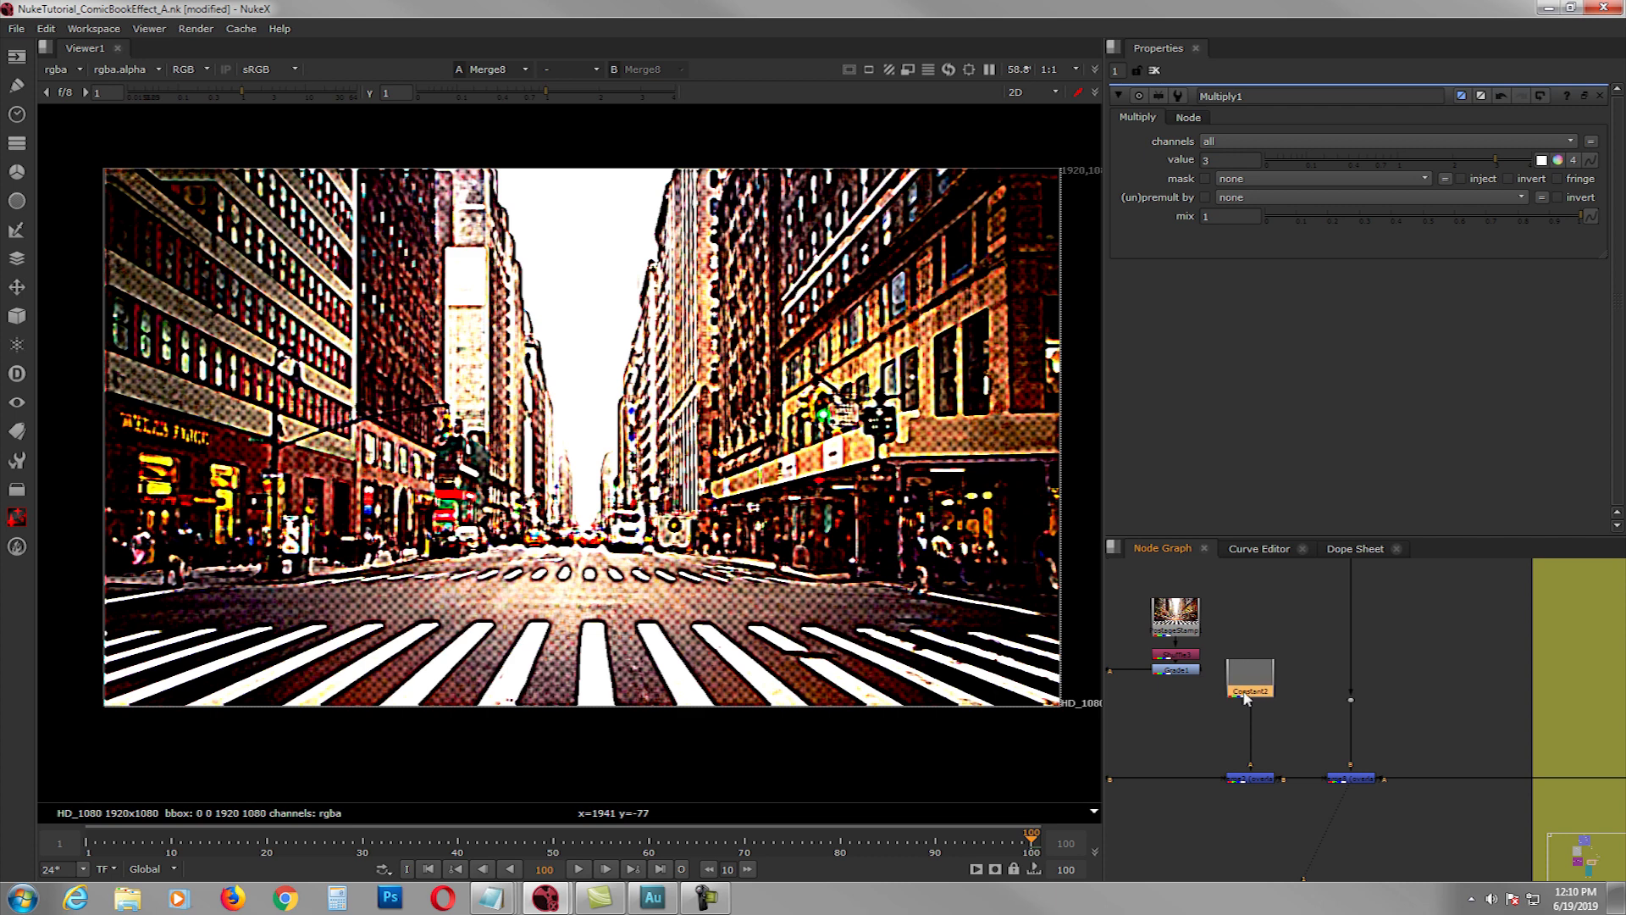
scroll(1333, 733, up, 3)
click(1333, 765)
key(1)
middle_drag(1255, 753, 1406, 724)
middle_drag(1316, 749, 1249, 780)
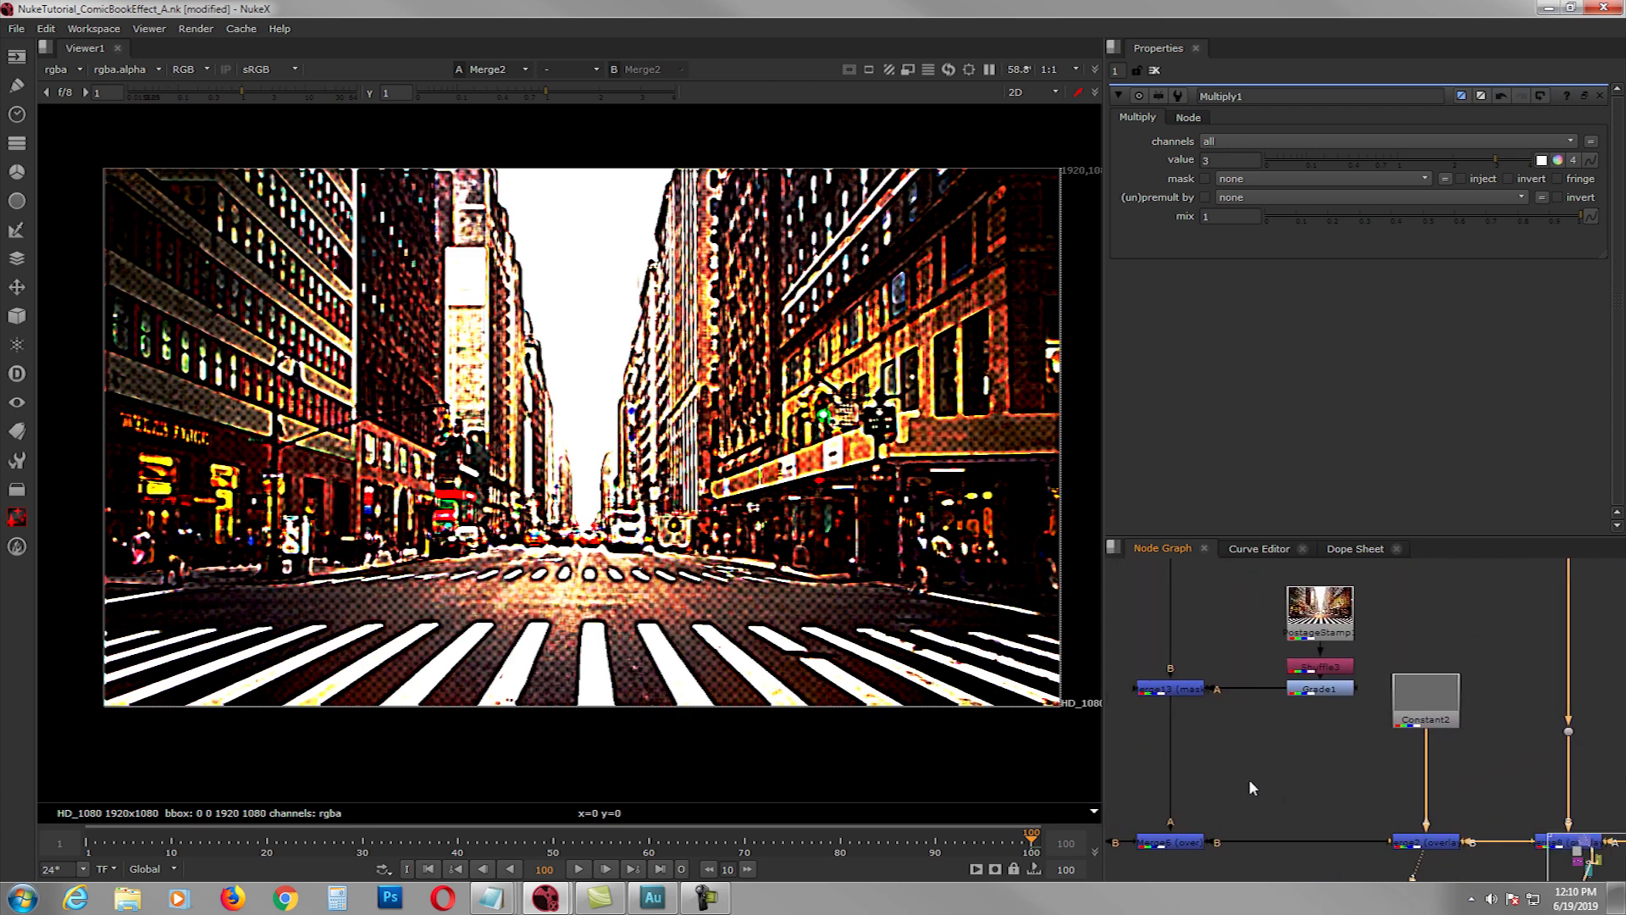
- Trace the PostageStamp node above Shuffle3 back to Merge2 and view its output
scroll(1251, 777, down, 1)
click(1305, 650)
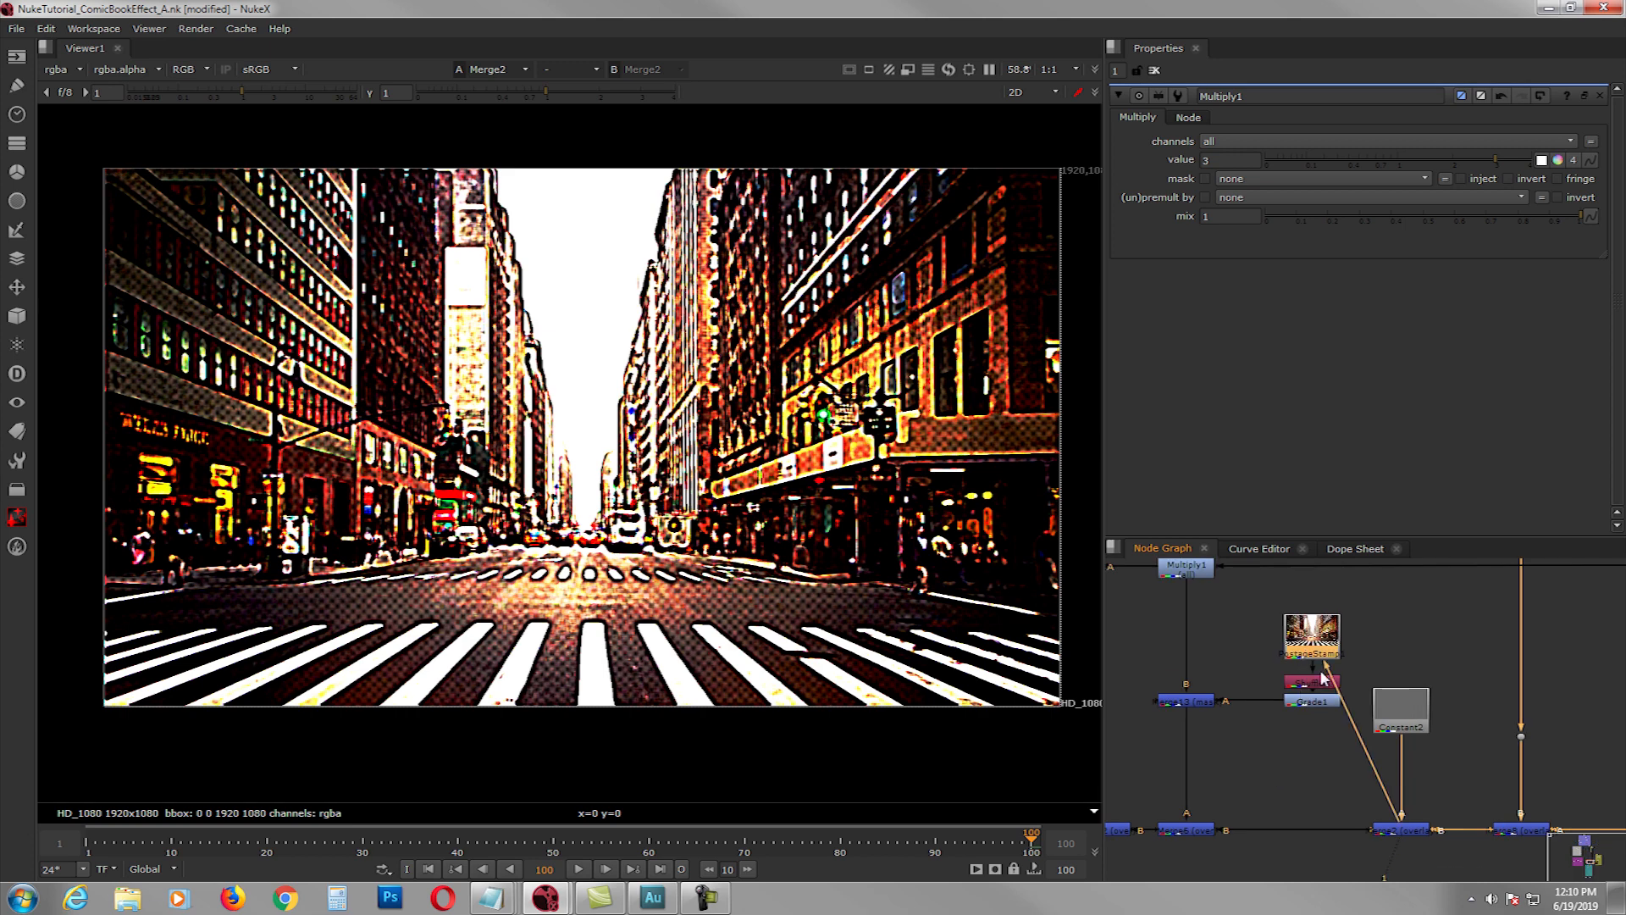
middle_drag(1324, 678, 1272, 644)
click(1355, 798)
click(1275, 600)
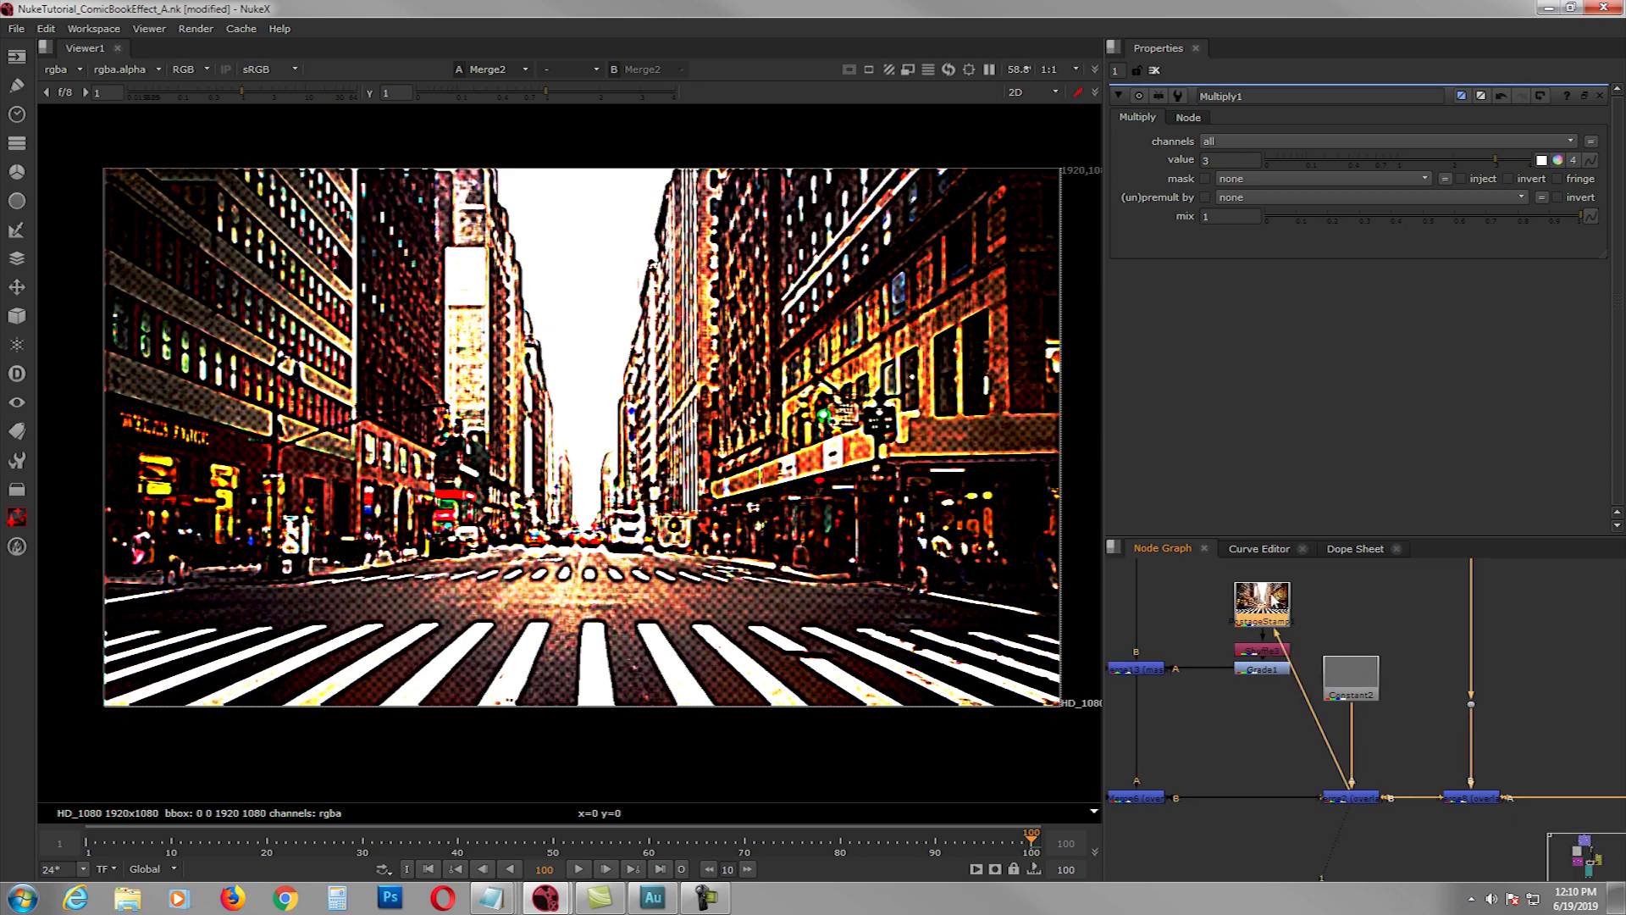
key(1)
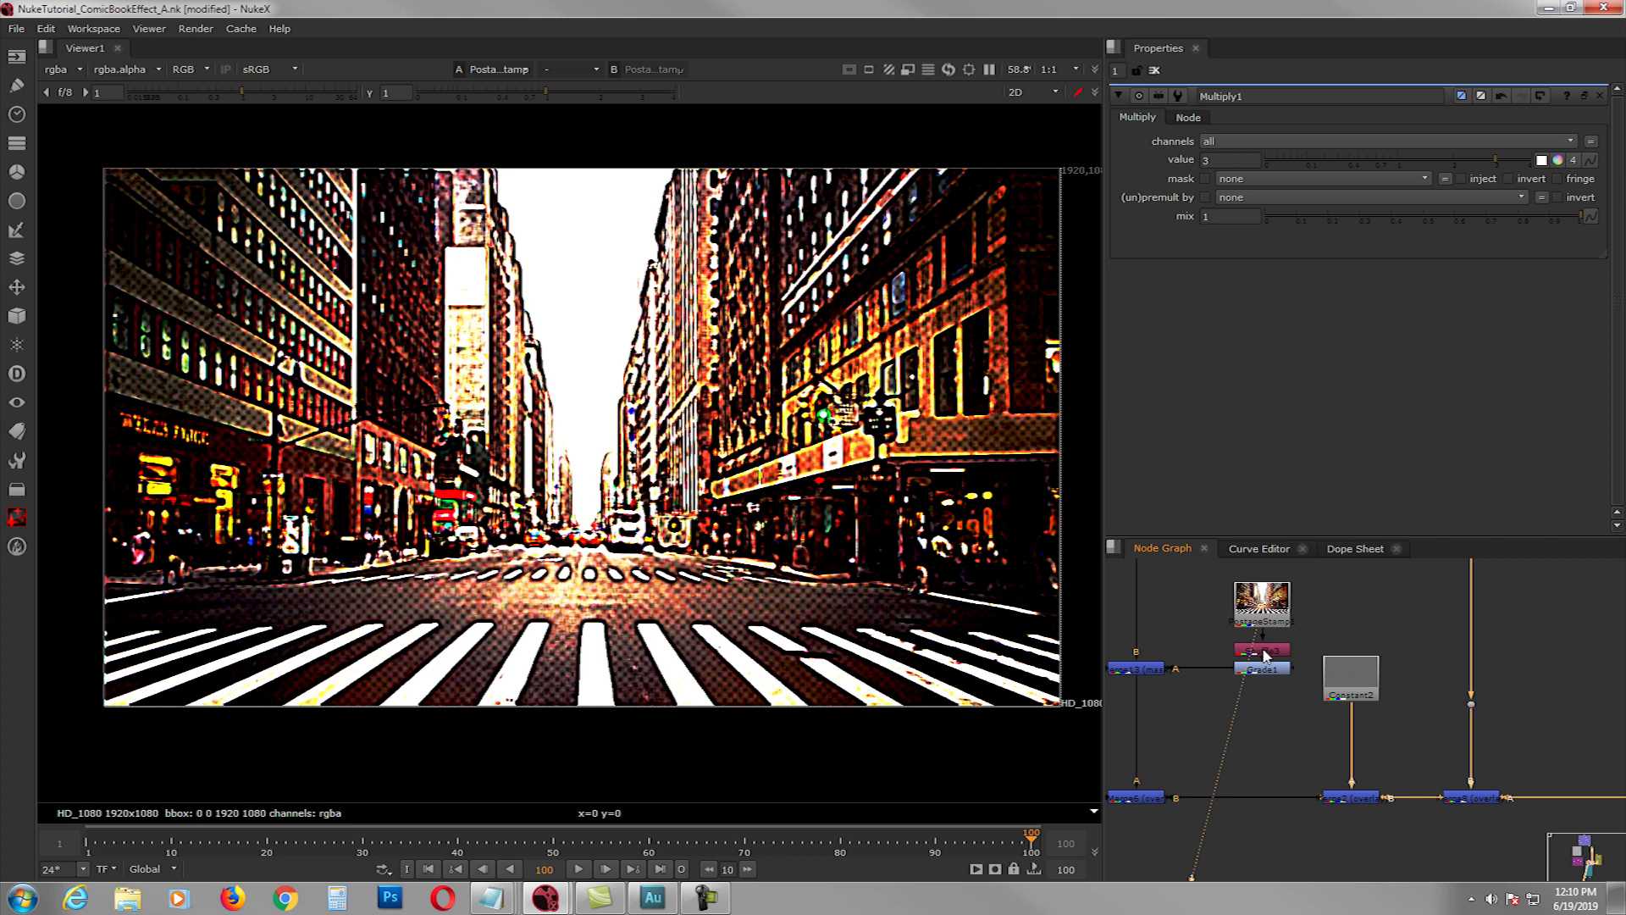
- Open Shuffle3's properties, and check the PostageStamp image's green and blue channels individually before restoring the RGB display
double_click(1263, 650)
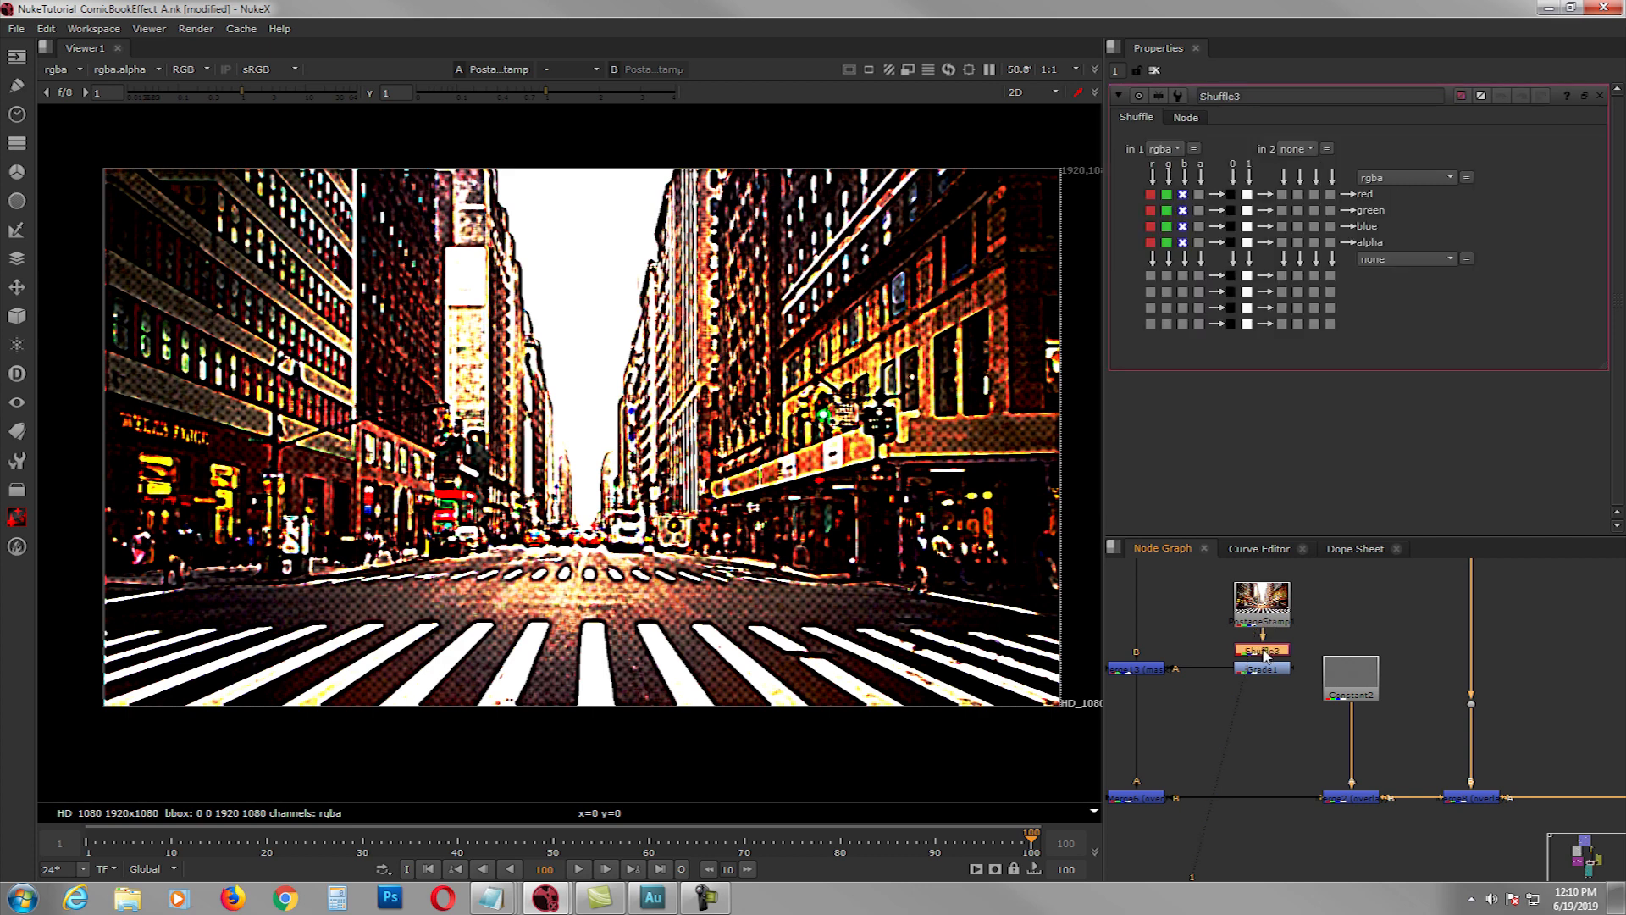
key(1)
click(1271, 618)
key(1)
scroll(624, 557, up, 2)
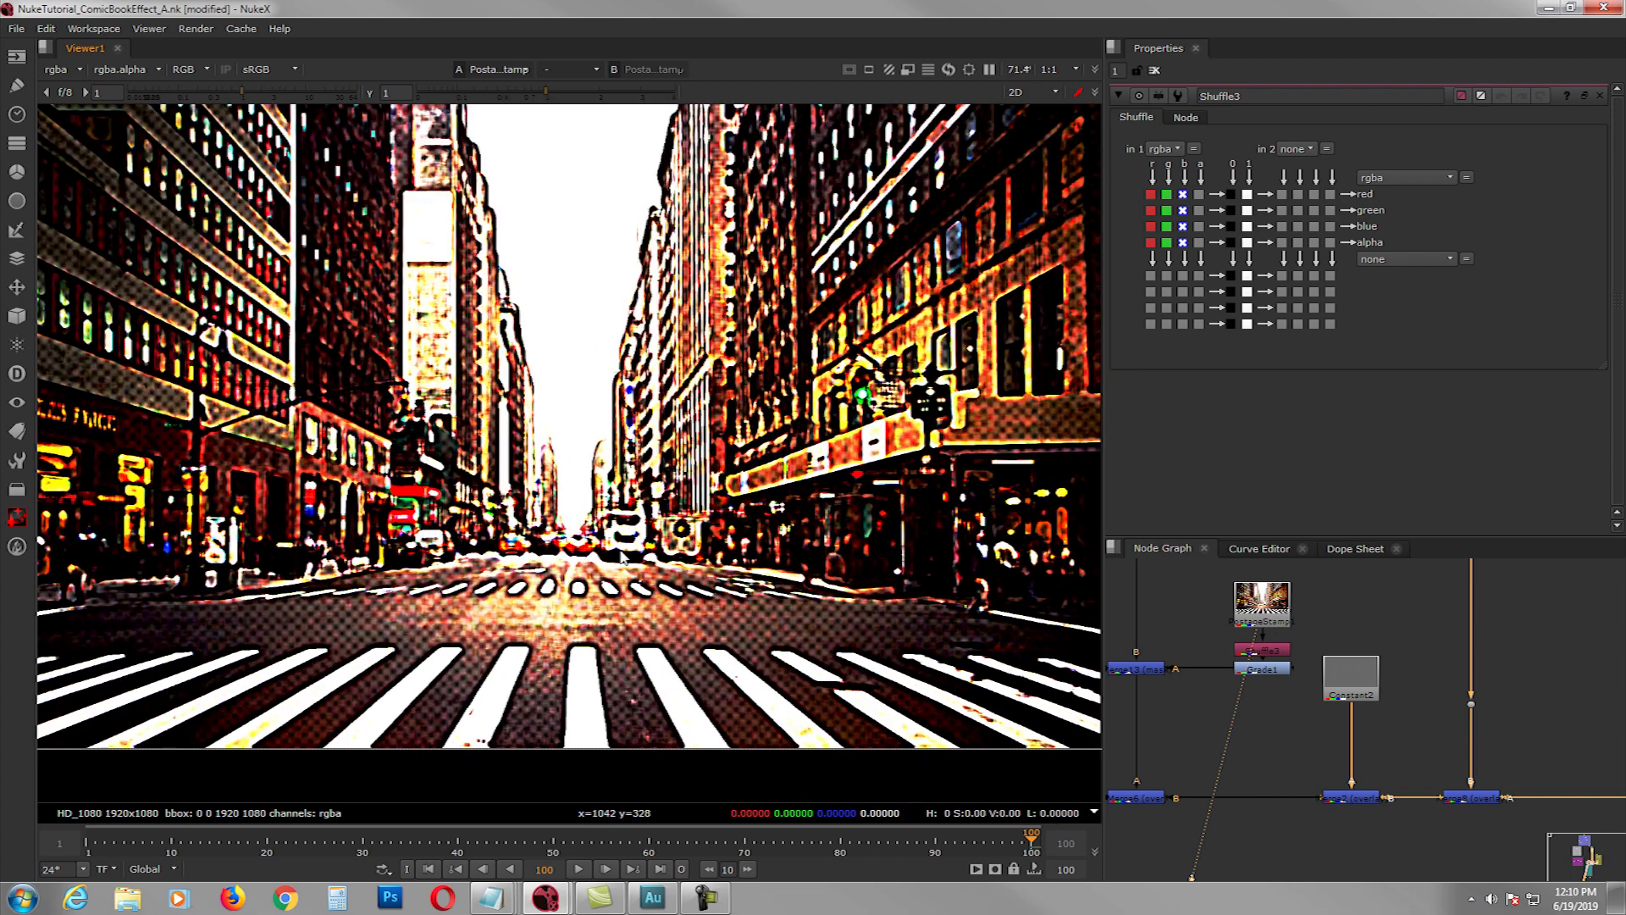
scroll(624, 557, down, 2)
key(g)
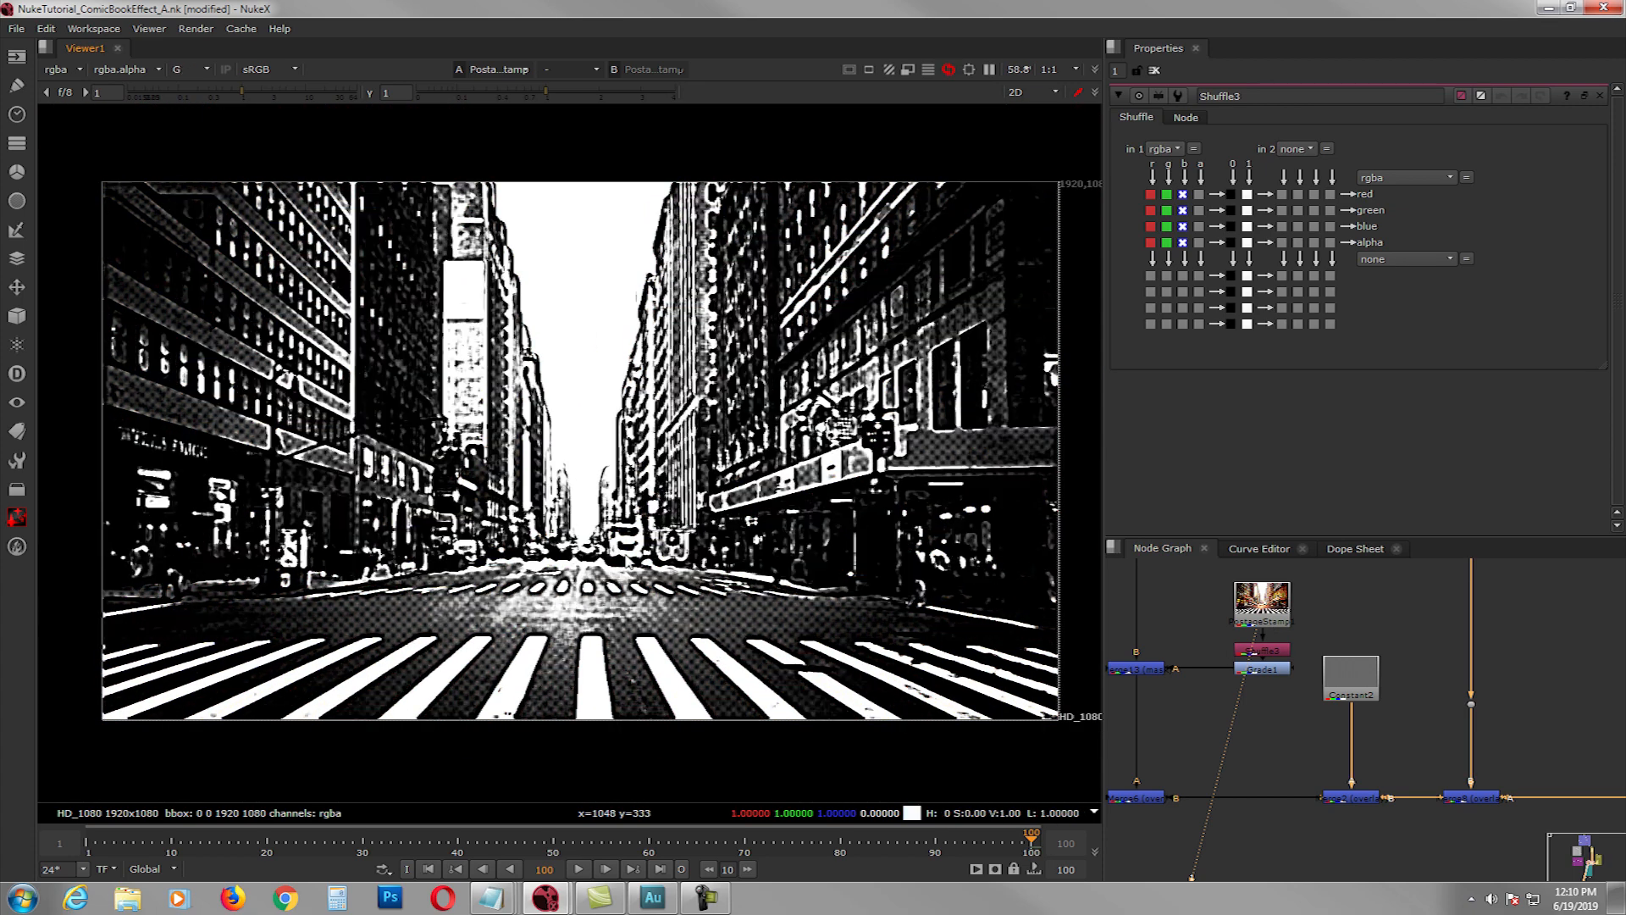
key(b)
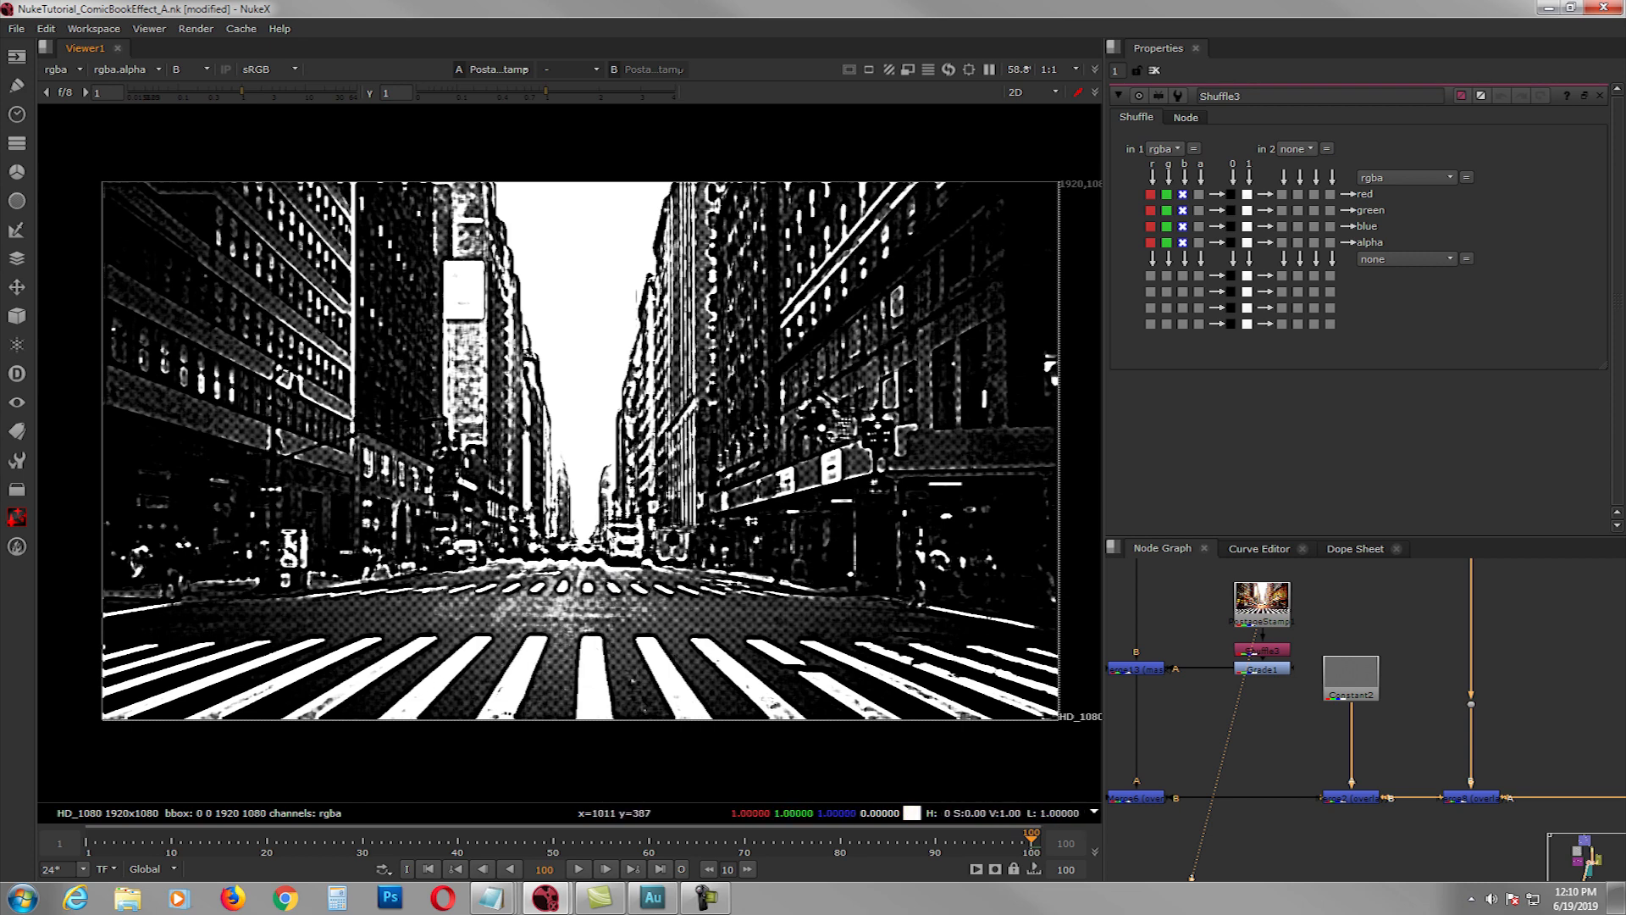
key(b)
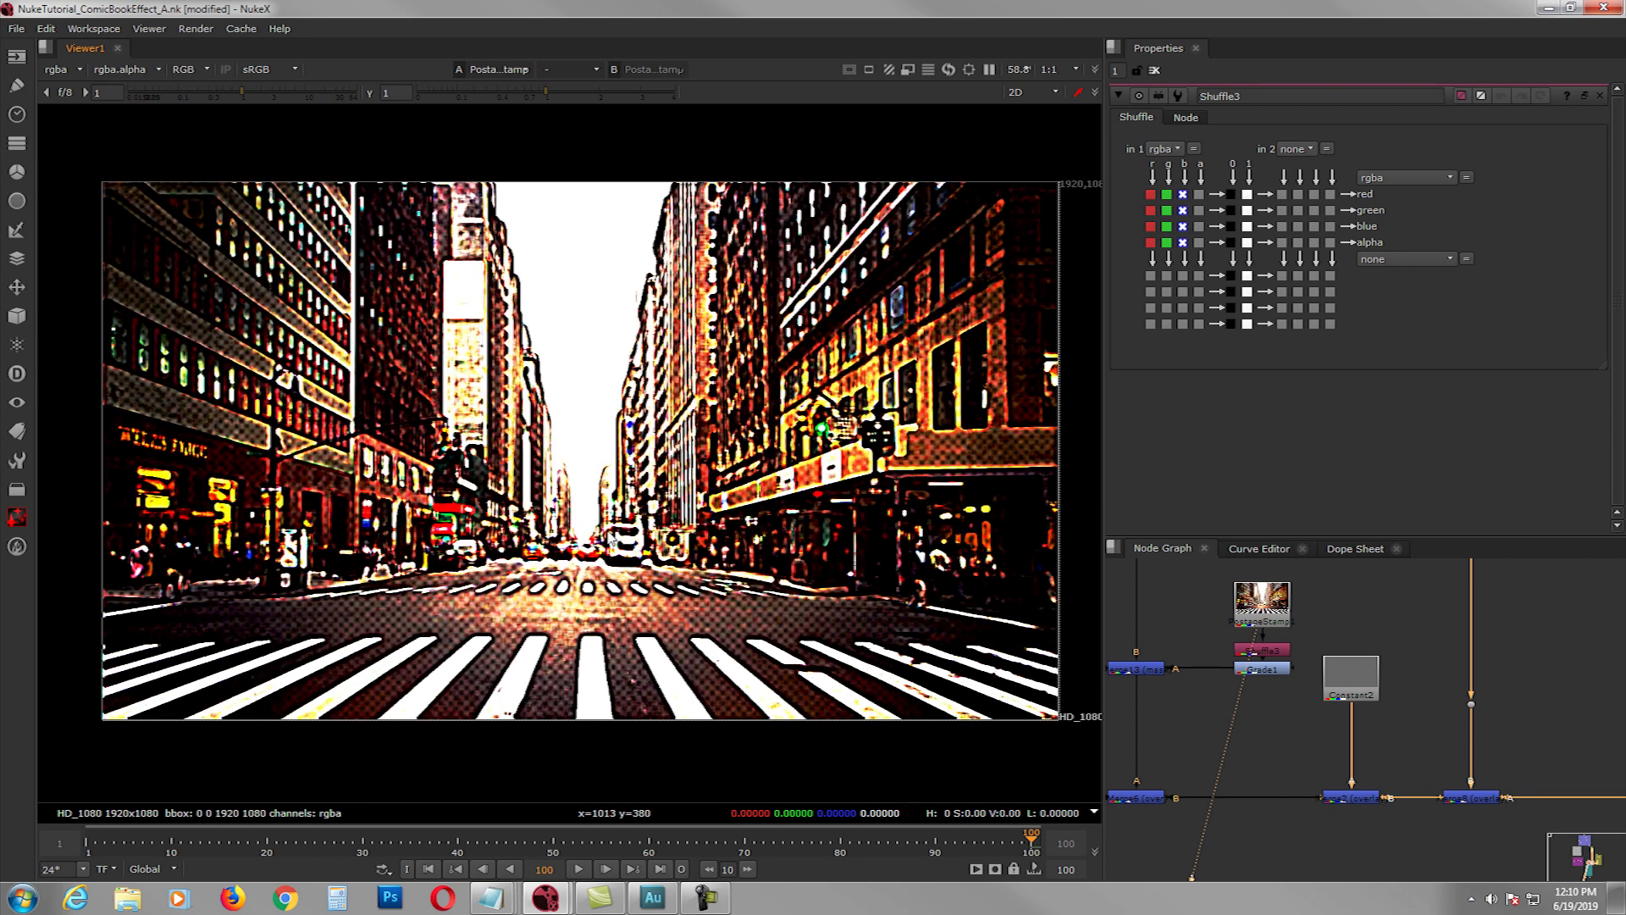
- View the output of Shuffle3, which copies the blue channel into all channels
scroll(1202, 648, up, 2)
click(1283, 650)
key(1)
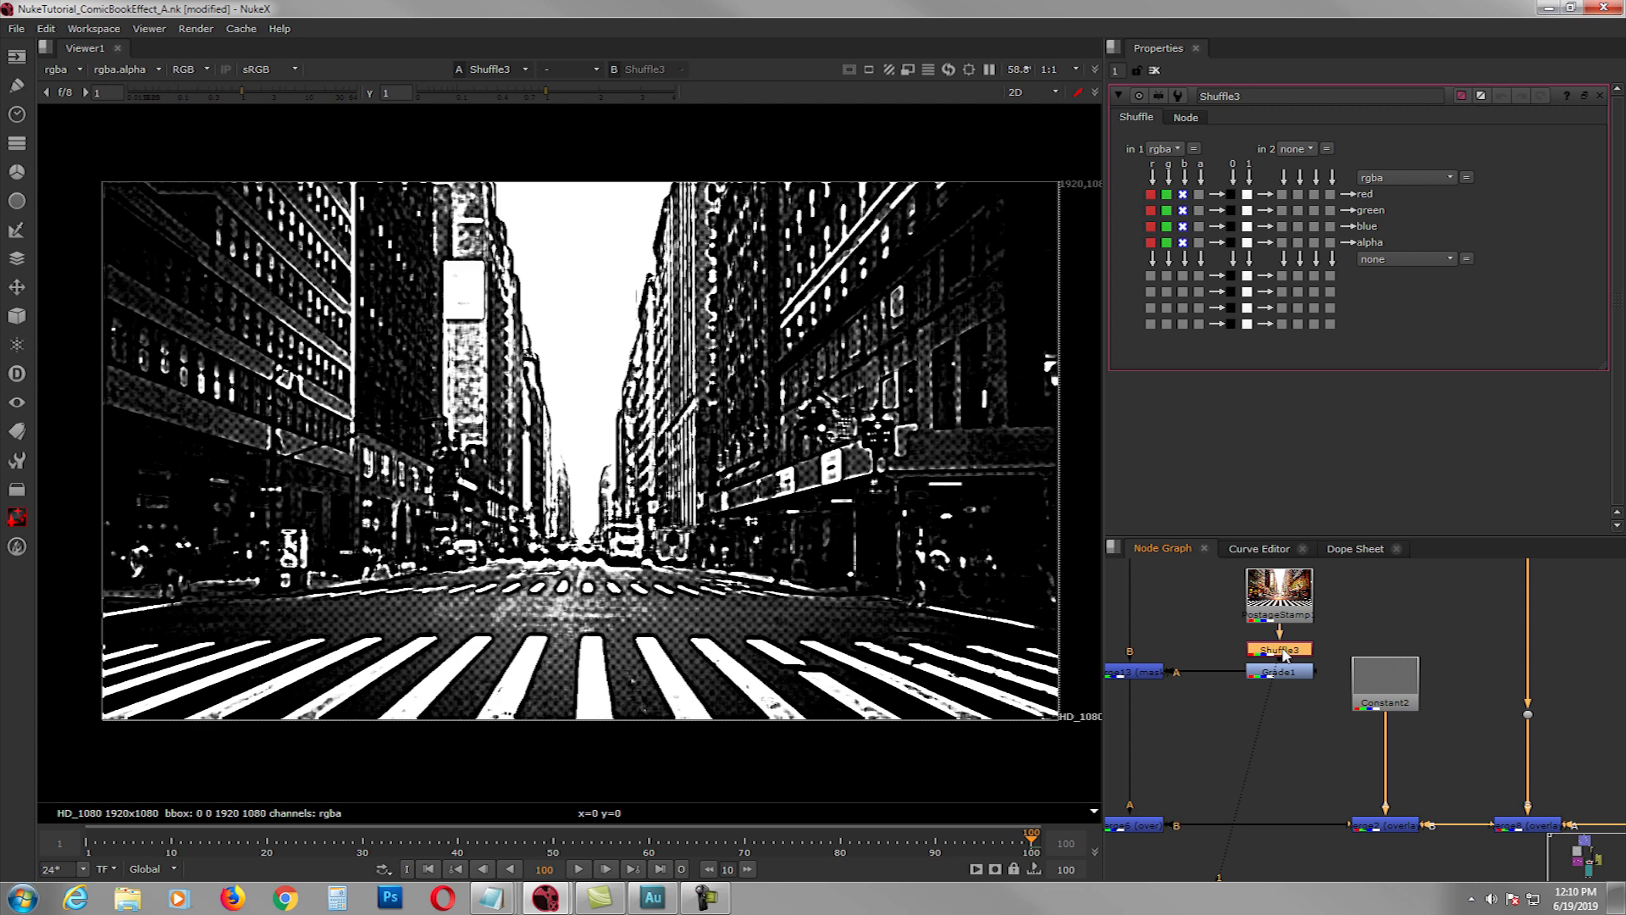
- Open Grade1's properties to examine its blackpoint and whitepoint, and view its output
click(1288, 673)
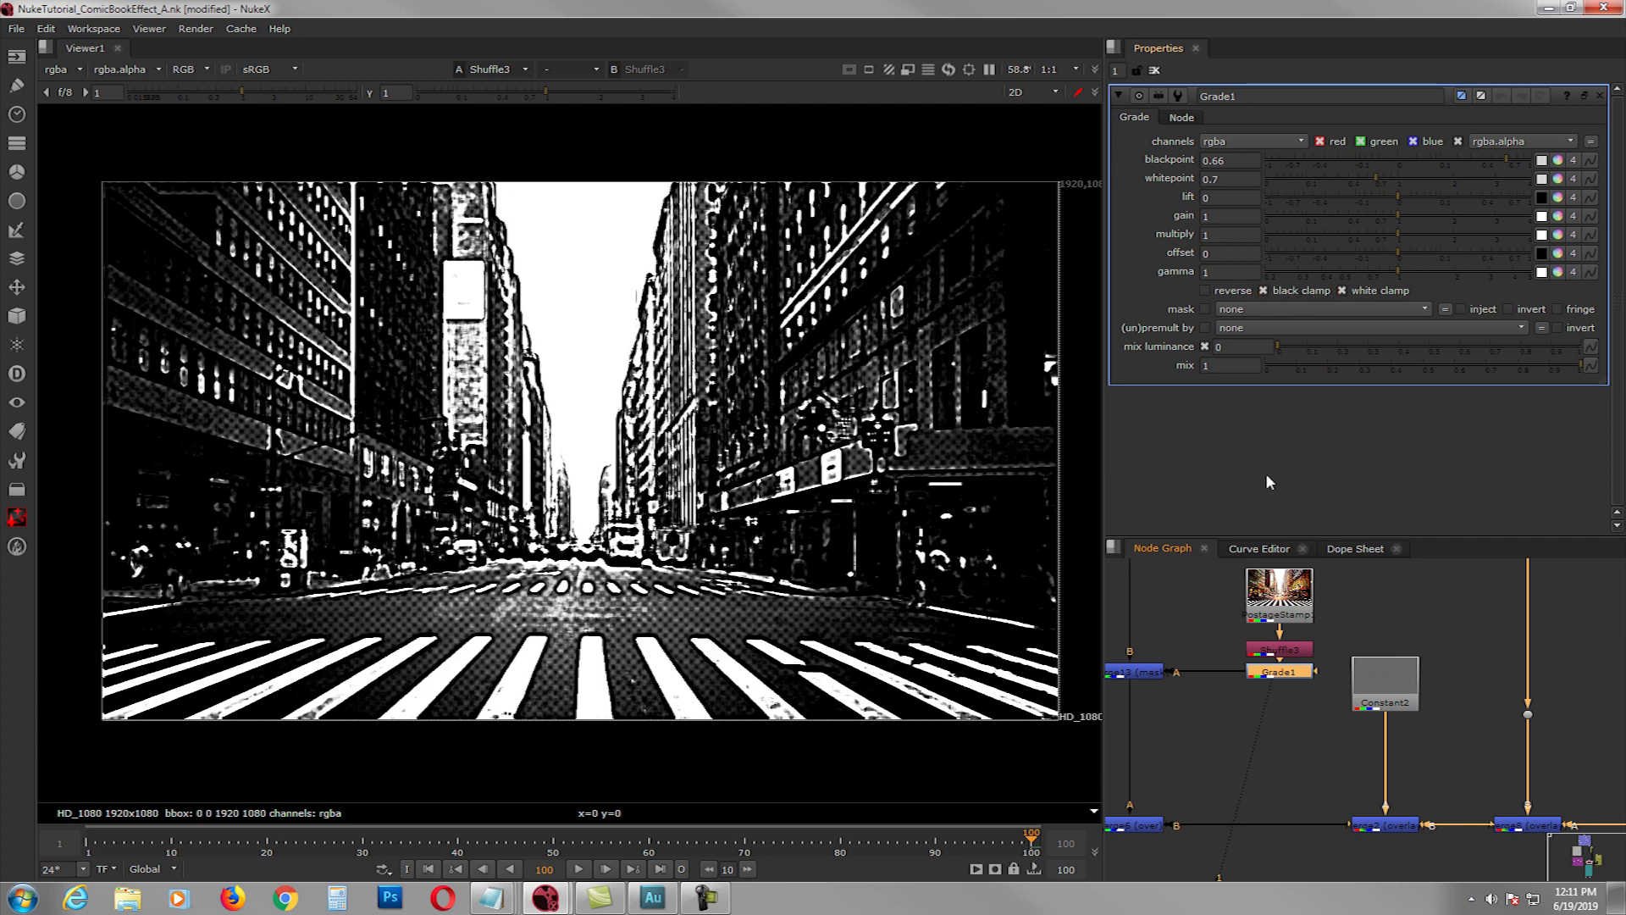
key(1)
click(1272, 672)
- Put Shuffle3 on the second viewer input and switch repeatedly between it and Grade1 to compare the matte contrast
click(1274, 647)
key(2)
key(1)
key(2)
key(1)
key(2)
key(1)
key(2)
key(1)
key(2)
key(1)
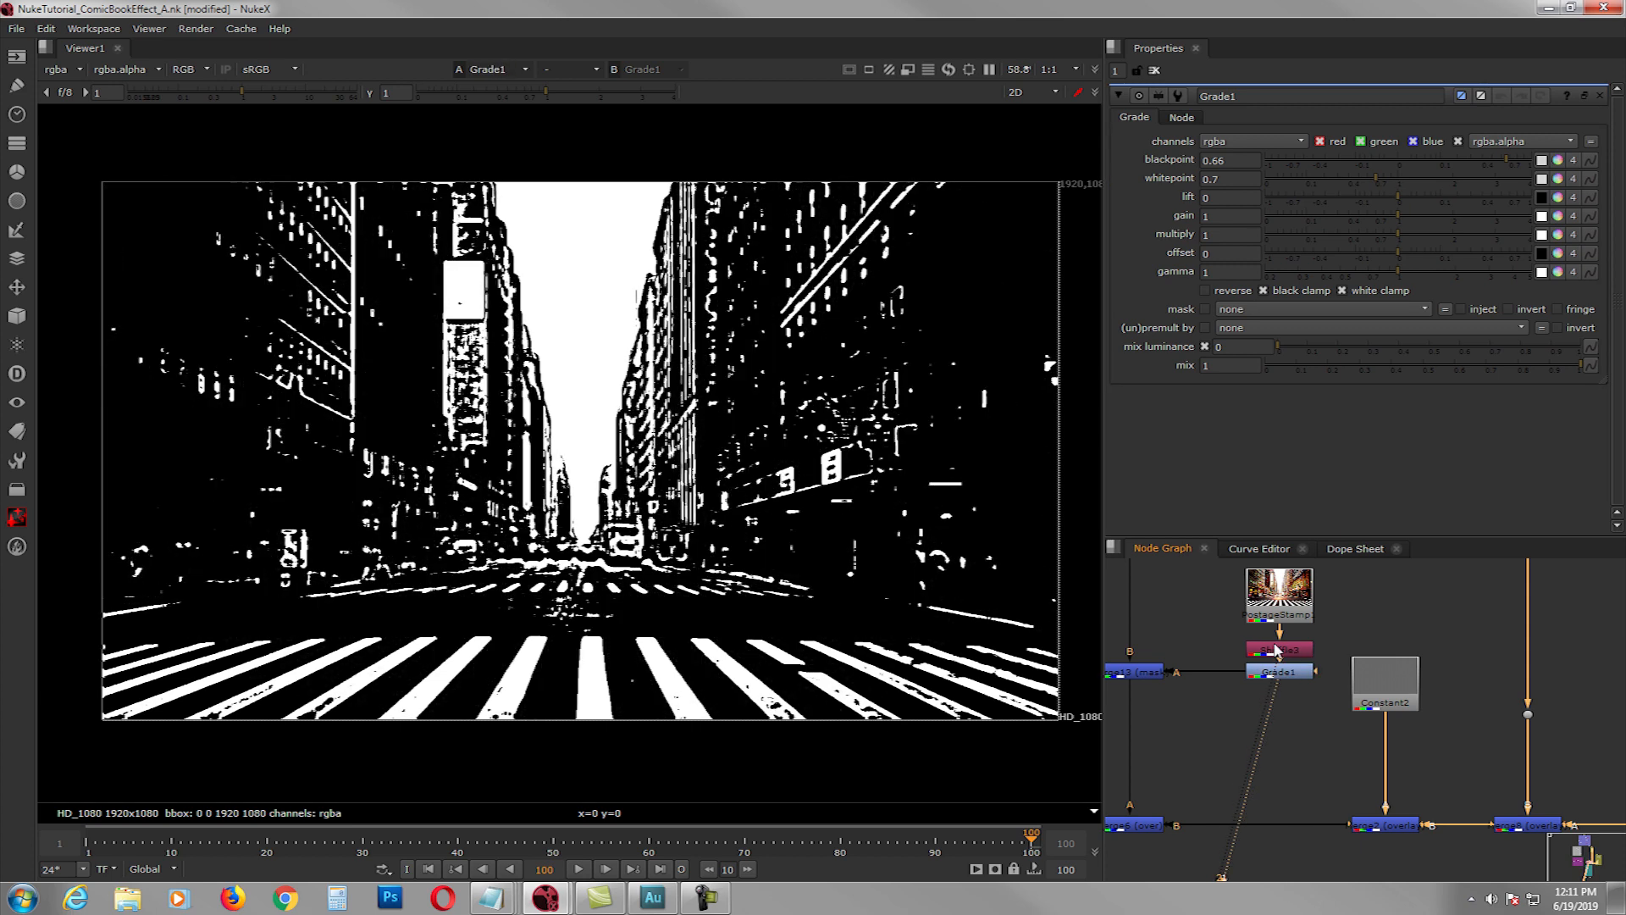
- Compare the Shuffle3 and Grade1 mattes again by alternating viewer inputs, and display Grade1's alpha channel
key(2)
key(1)
key(2)
key(1)
middle_drag(658, 592, 660, 586)
key(a)
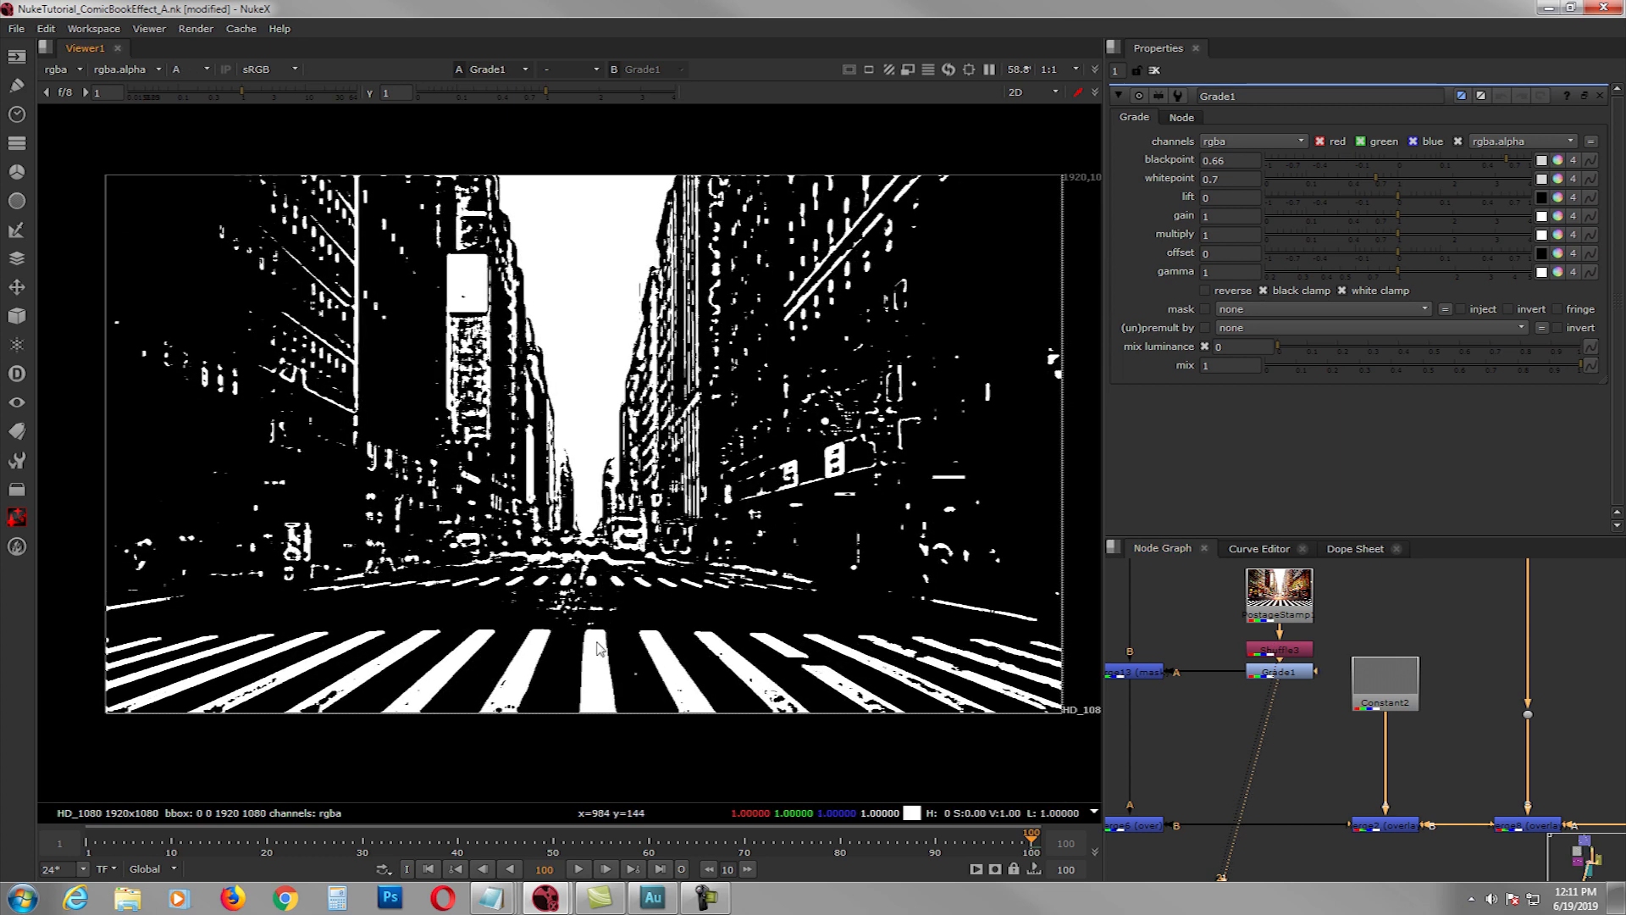
- View the output of Merge13, and view the checker pattern coming from Multiply1
middle_drag(1149, 672, 1272, 691)
click(1195, 648)
key(1)
scroll(1259, 686, down, 2)
click(1258, 627)
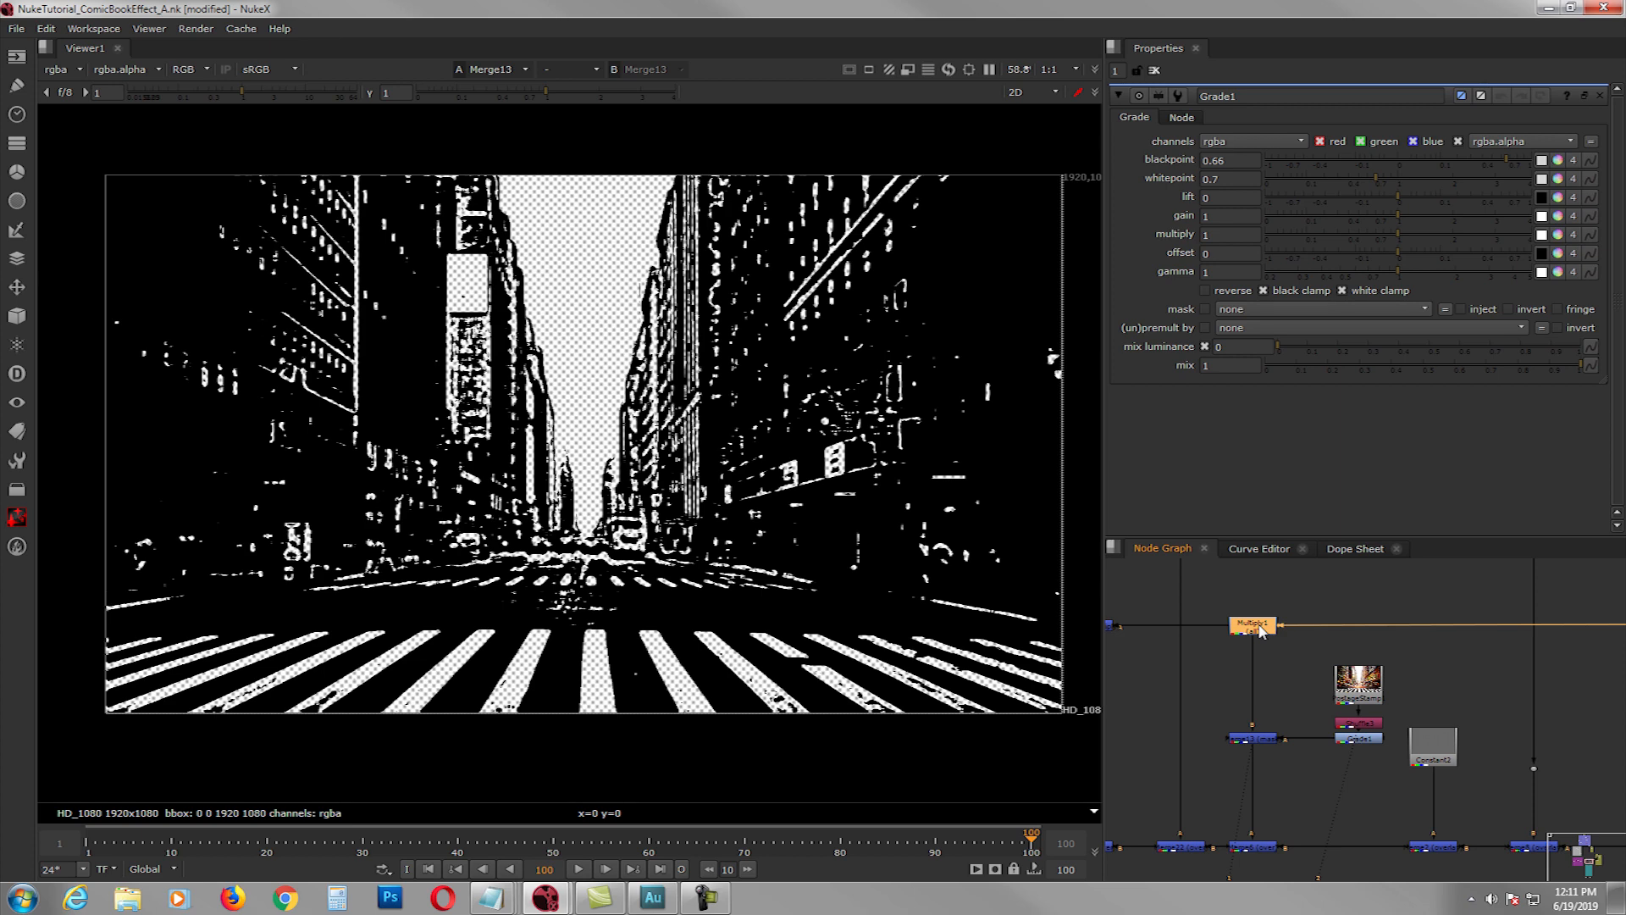
key(1)
middle_drag(1260, 631, 1233, 586)
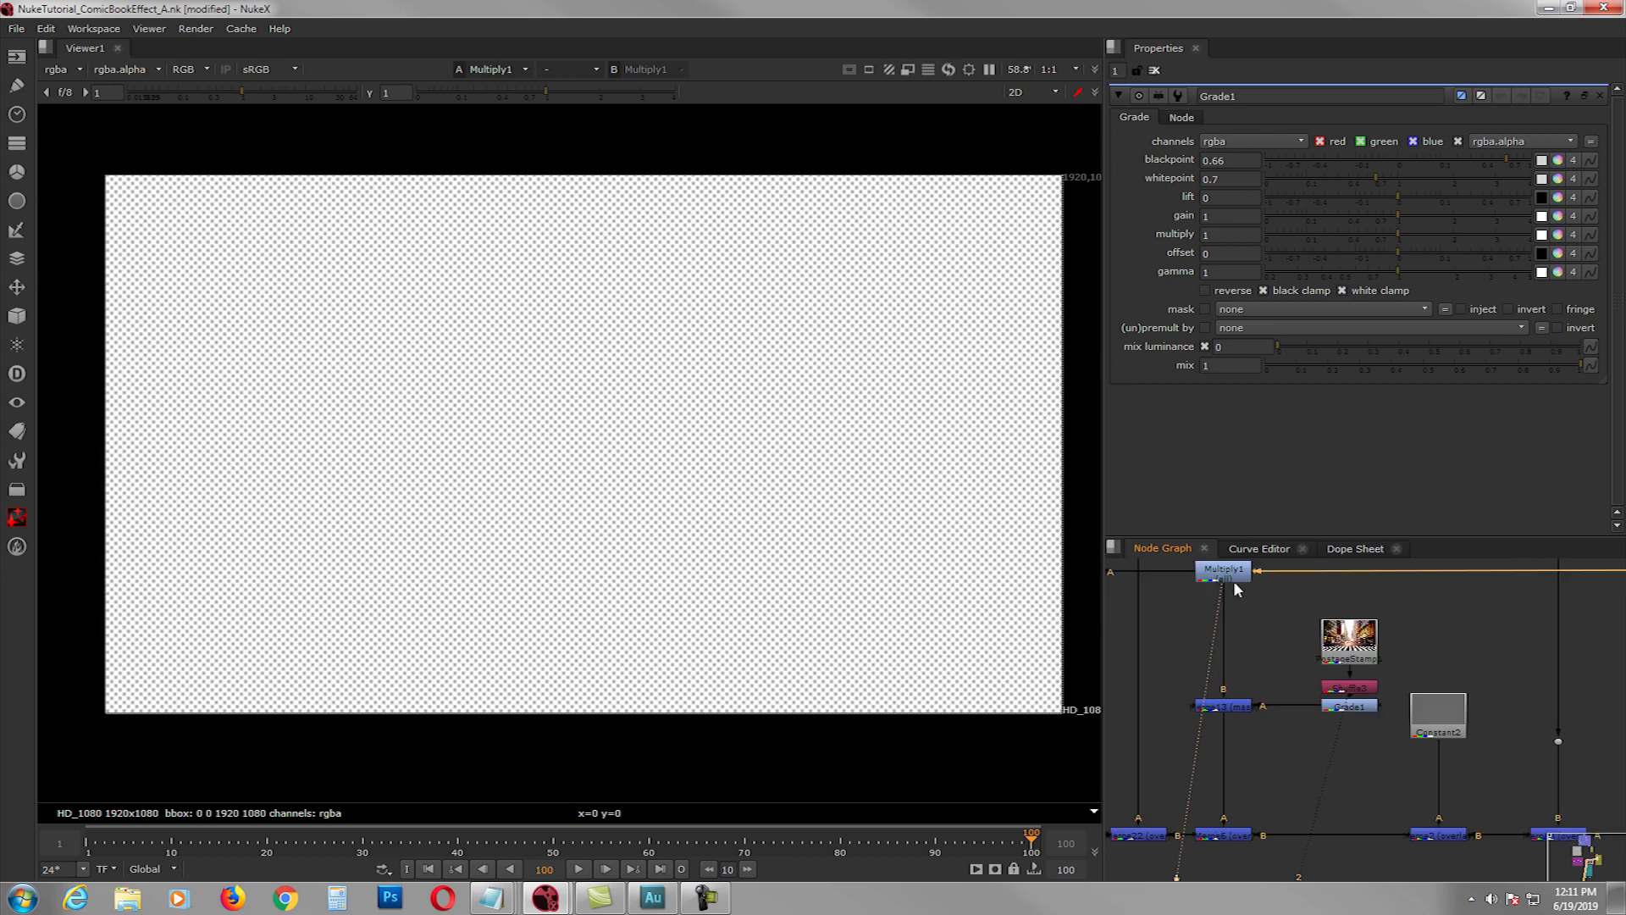
- View the Grade1 matte and the Multiply1 pattern one after another, and view their masked combination in Merge13
click(1350, 706)
key(2)
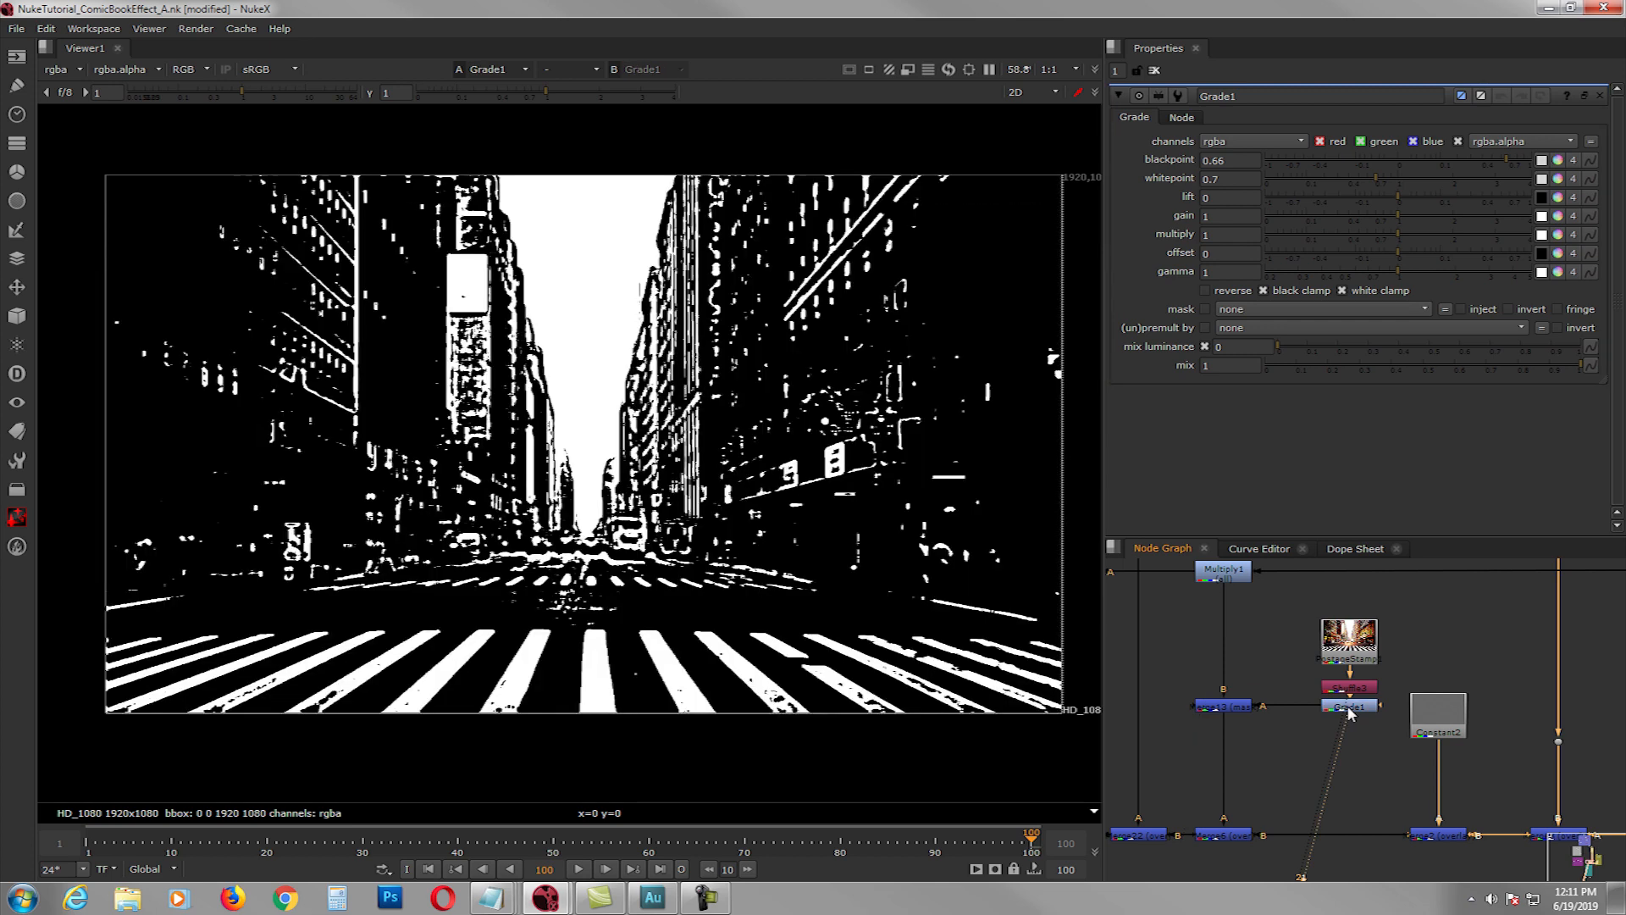
click(1220, 576)
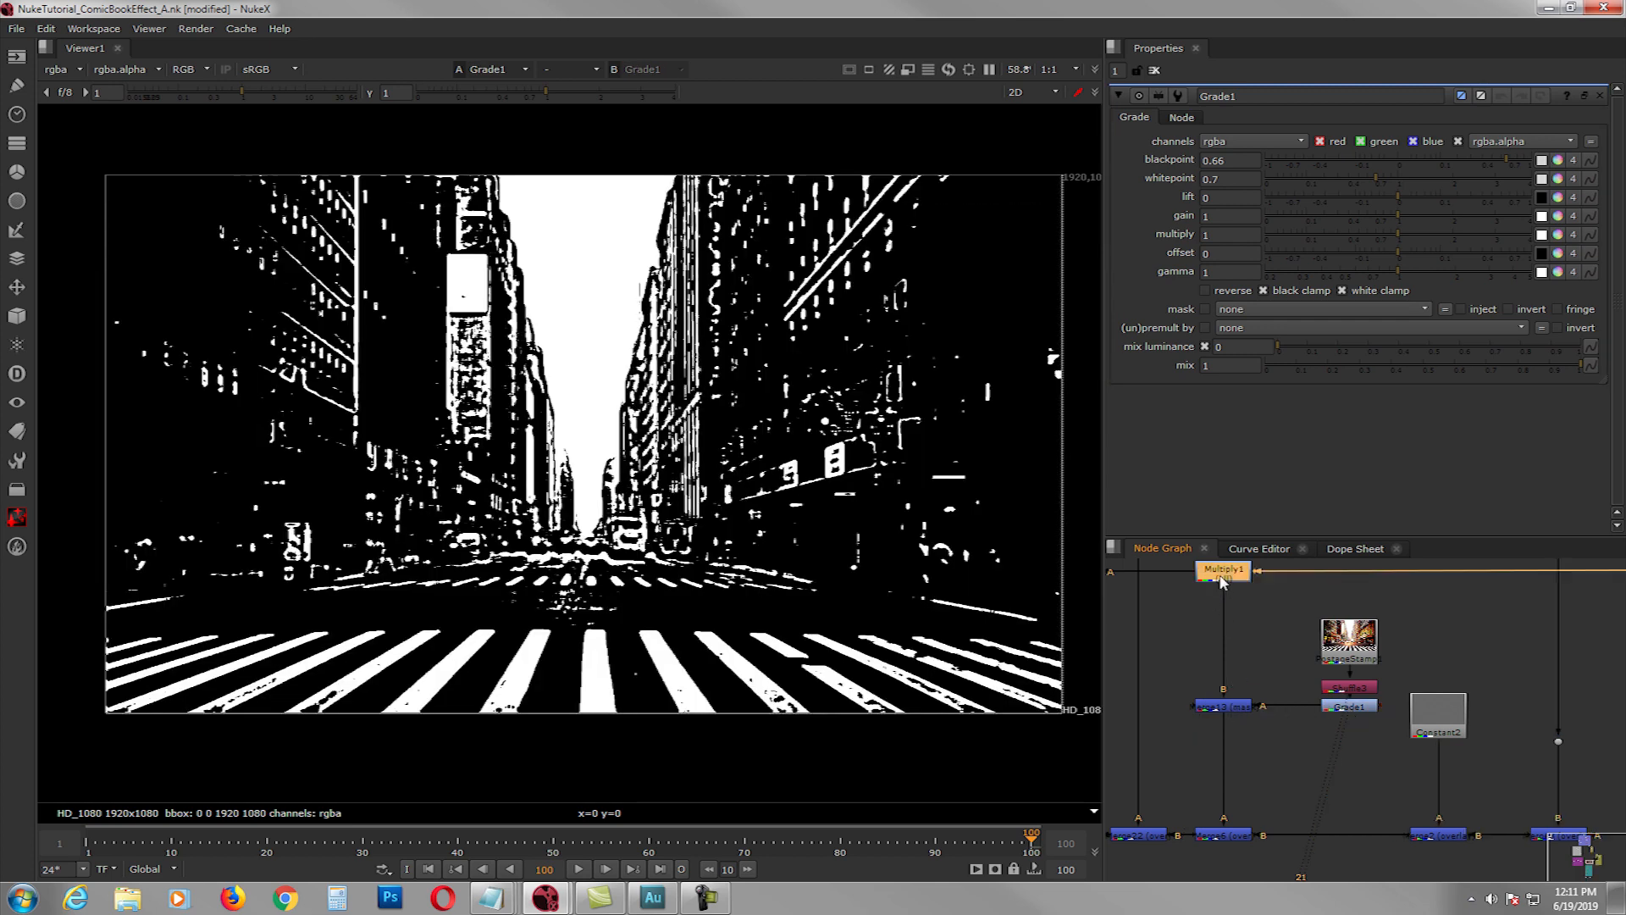
key(1)
click(1236, 708)
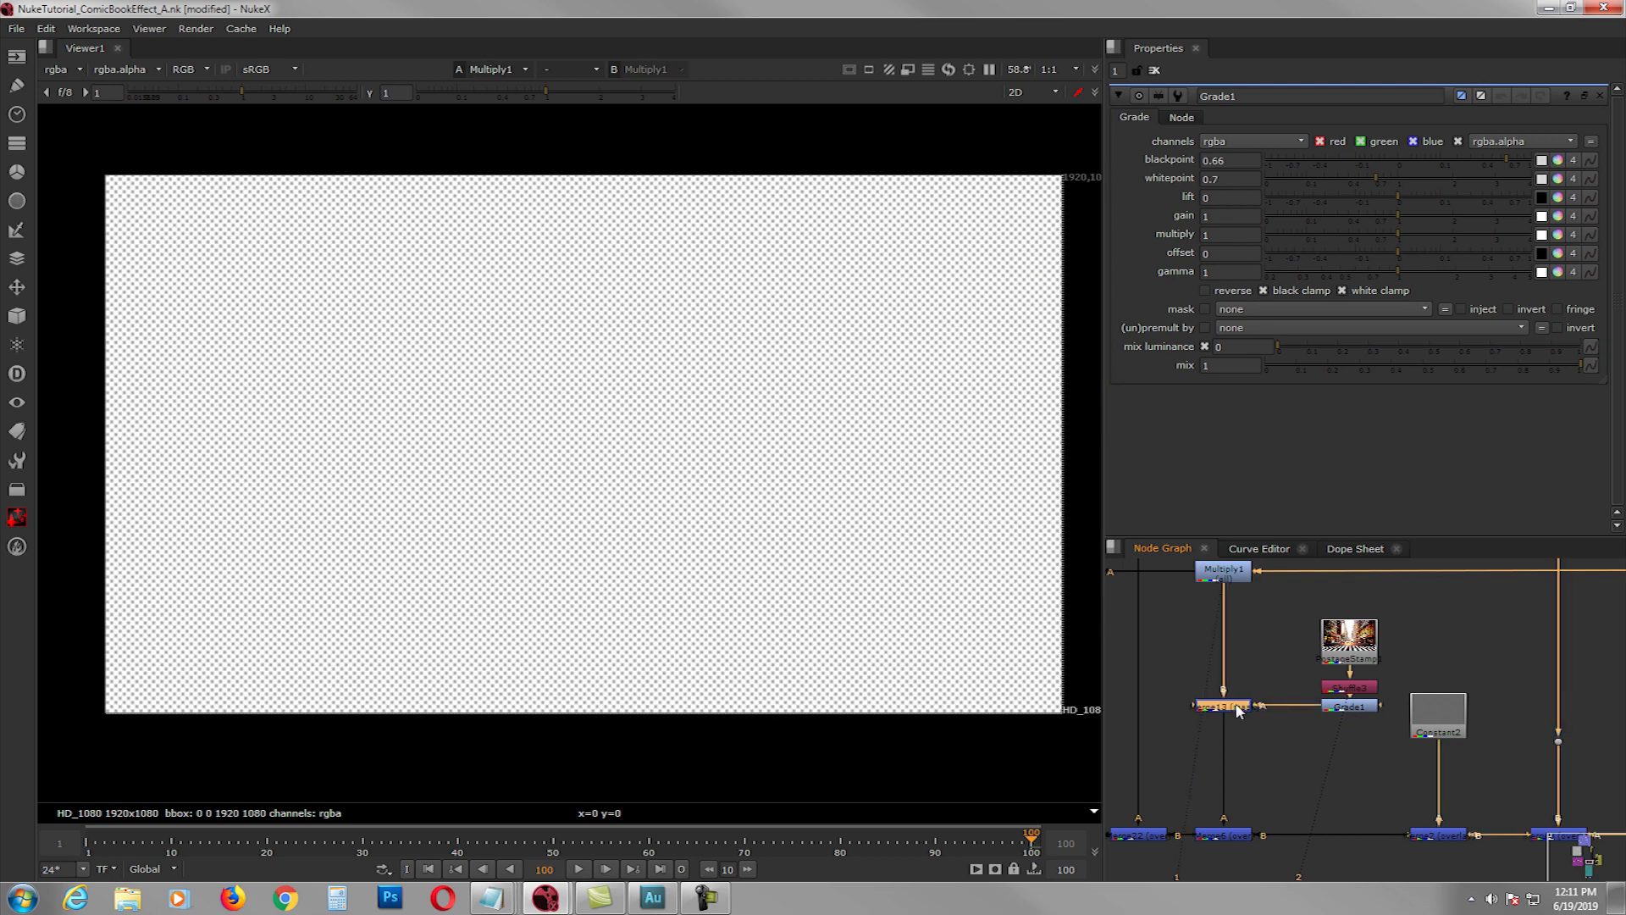
key(1)
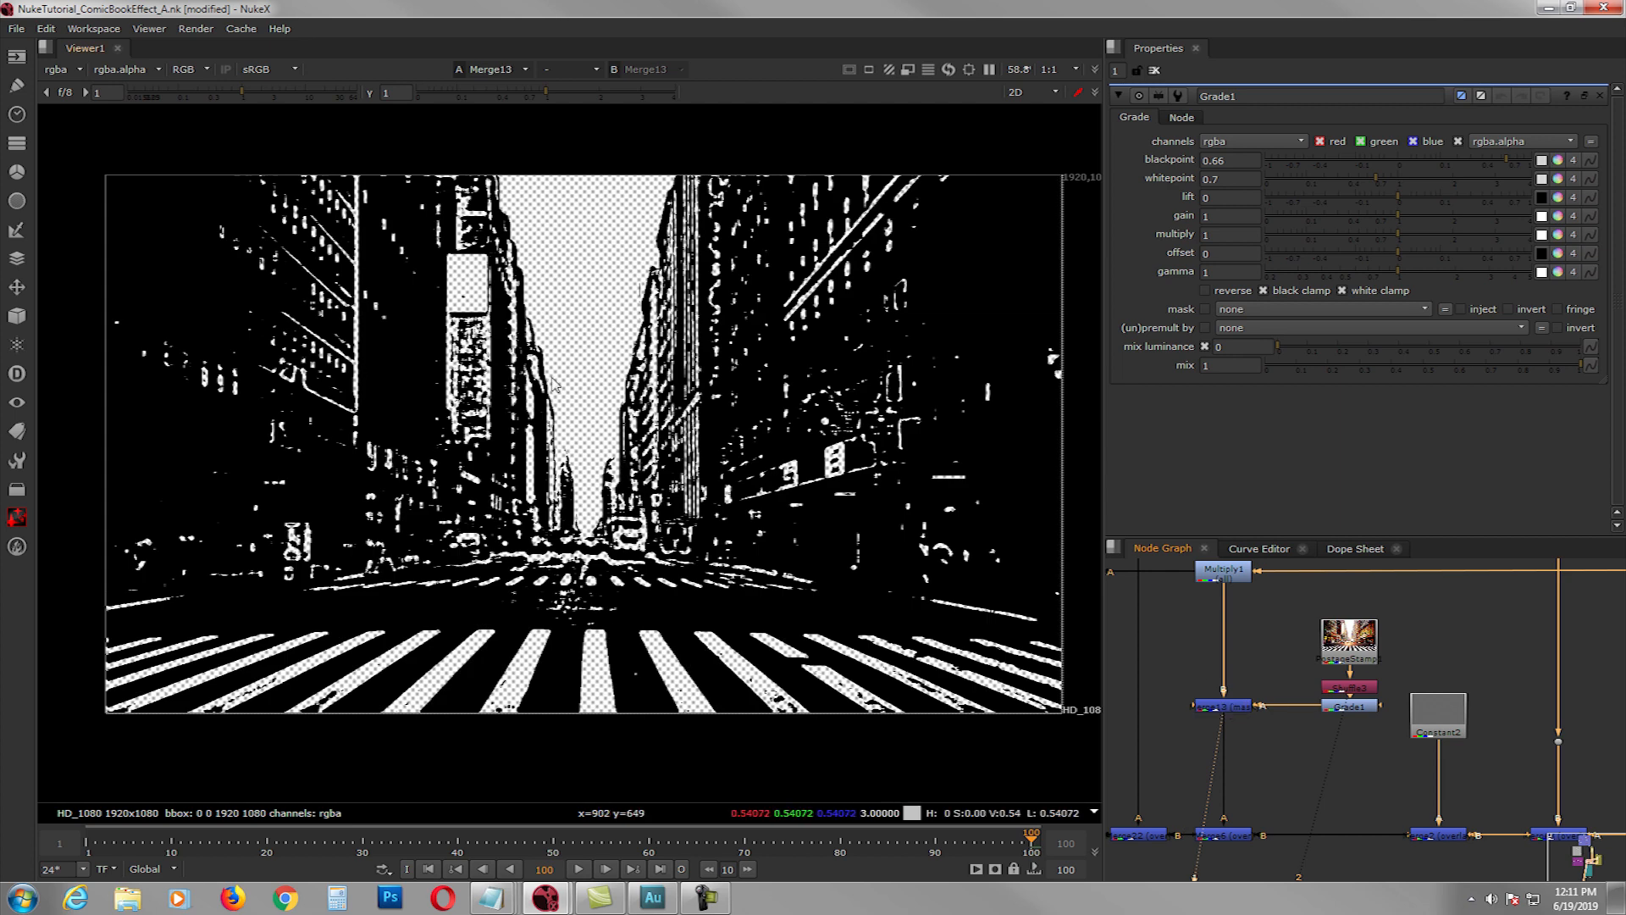
- View Merge6, put the overlay merge fed by Constant2 on the second viewer input, and switch repeatedly between them to compare the highlight pattern
middle_drag(1241, 746, 1228, 675)
click(1220, 762)
key(1)
click(1406, 766)
key(2)
key(2)
key(2)
key(2)
key(1)
key(2)
key(1)
key(2)
key(1)
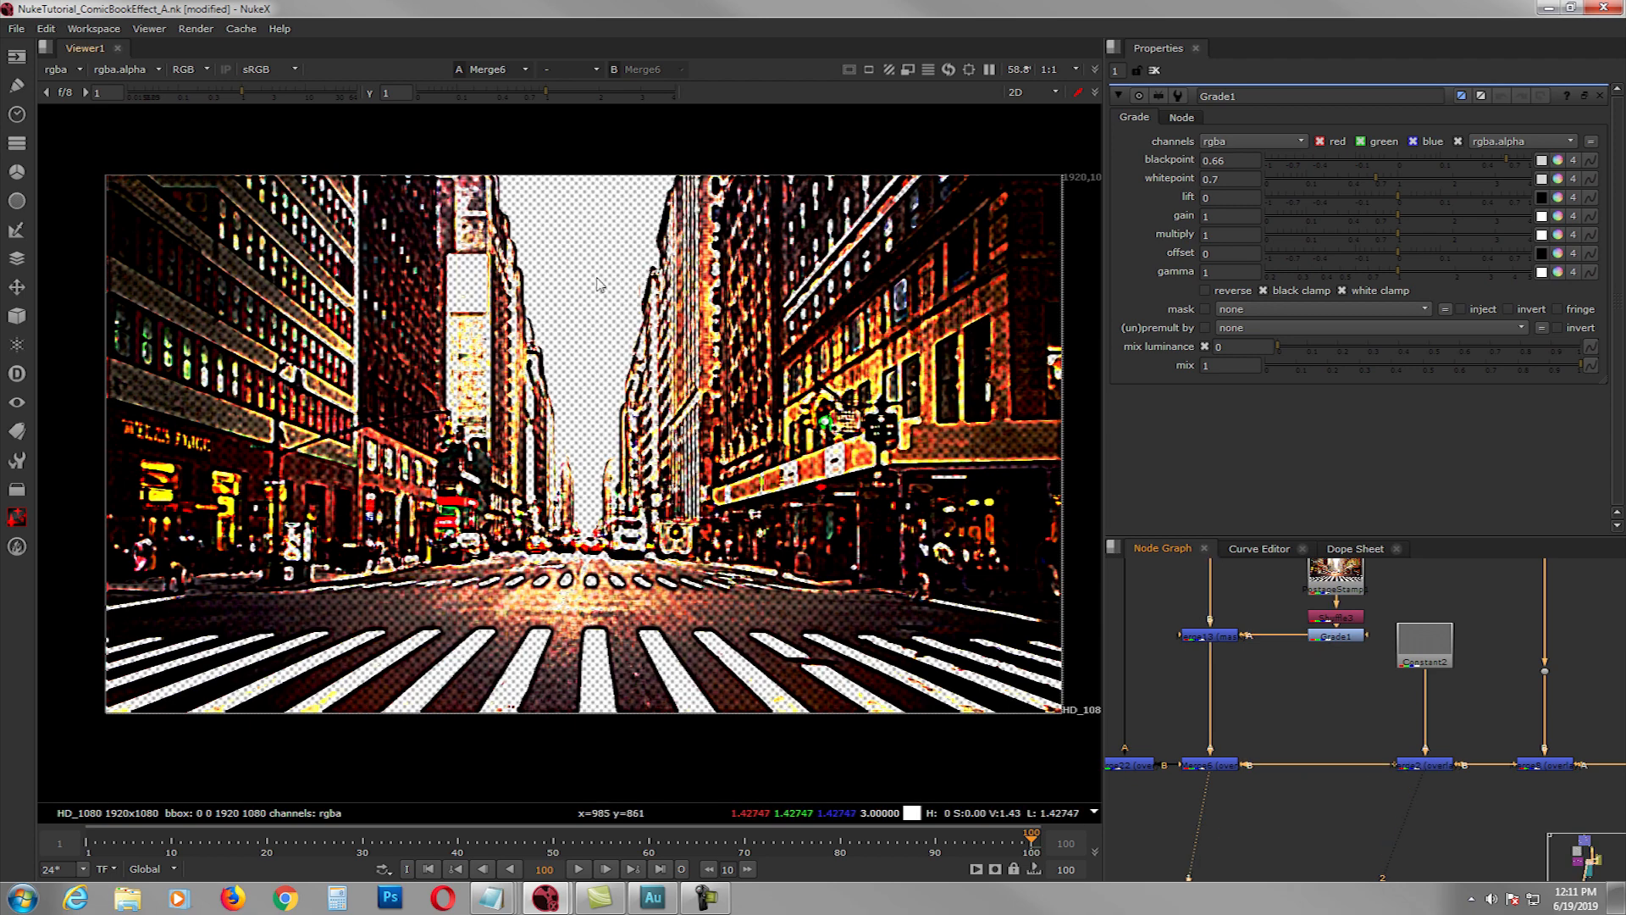
key(2)
key(1)
key(2)
key(1)
key(2)
key(1)
key(2)
key(1)
key(2)
key(1)
key(2)
key(1)
key(2)
key(1)
key(2)
key(1)
key(2)
key(1)
key(2)
key(1)
key(2)
key(1)
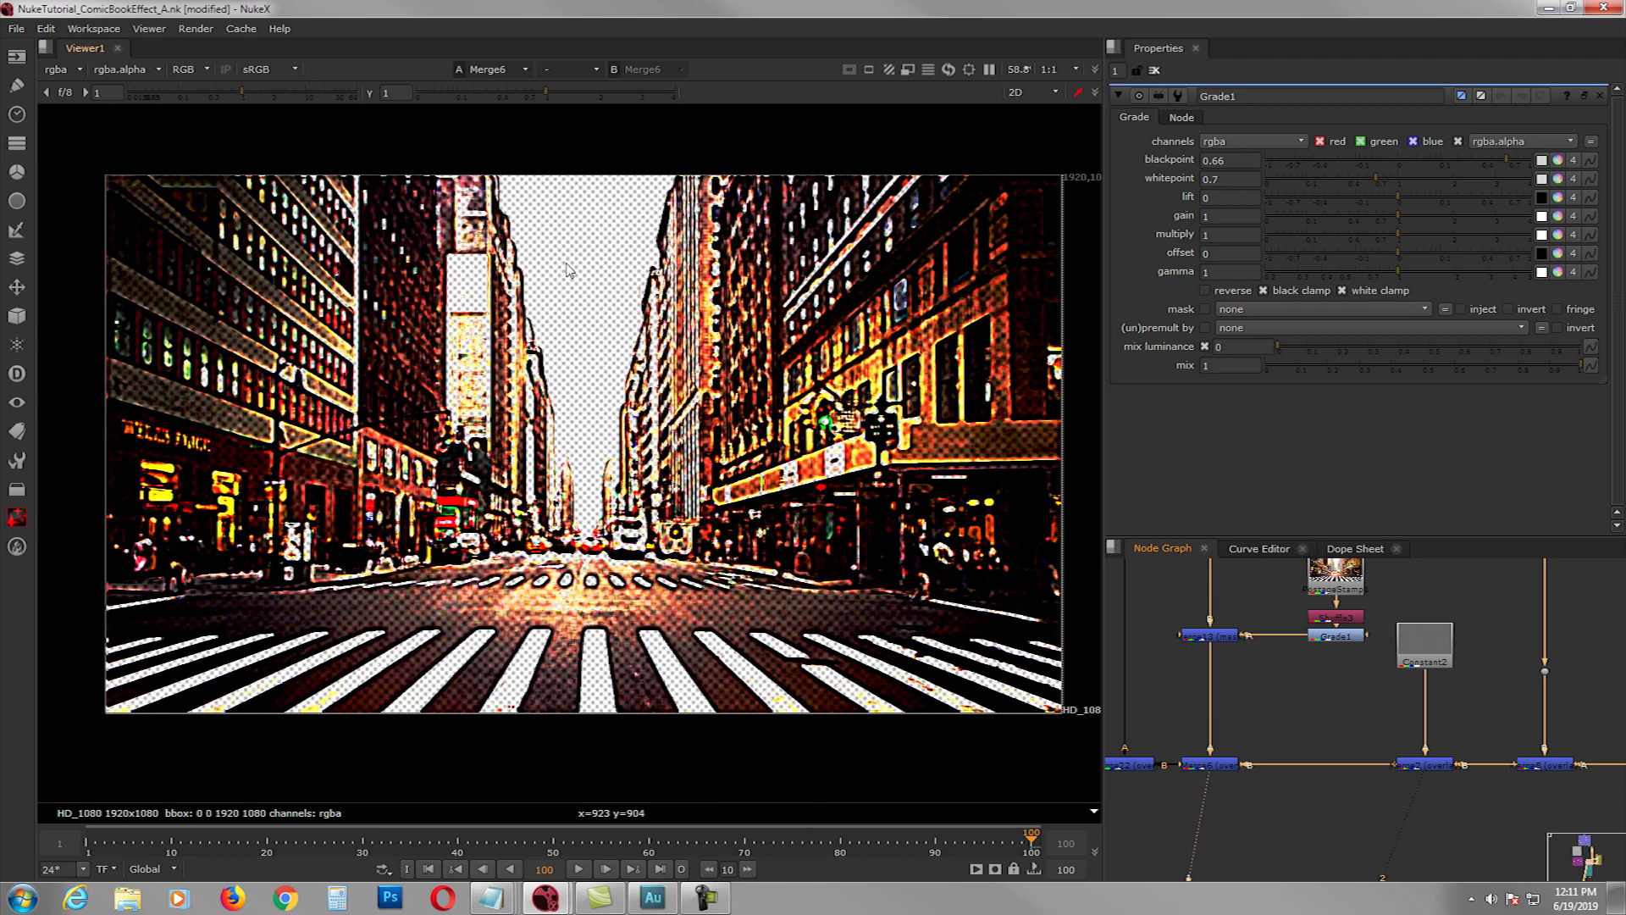
- View Merge22, which adds the speech bubble, and view Merge10 with the complete title
middle_drag(1138, 755, 1270, 744)
click(1262, 753)
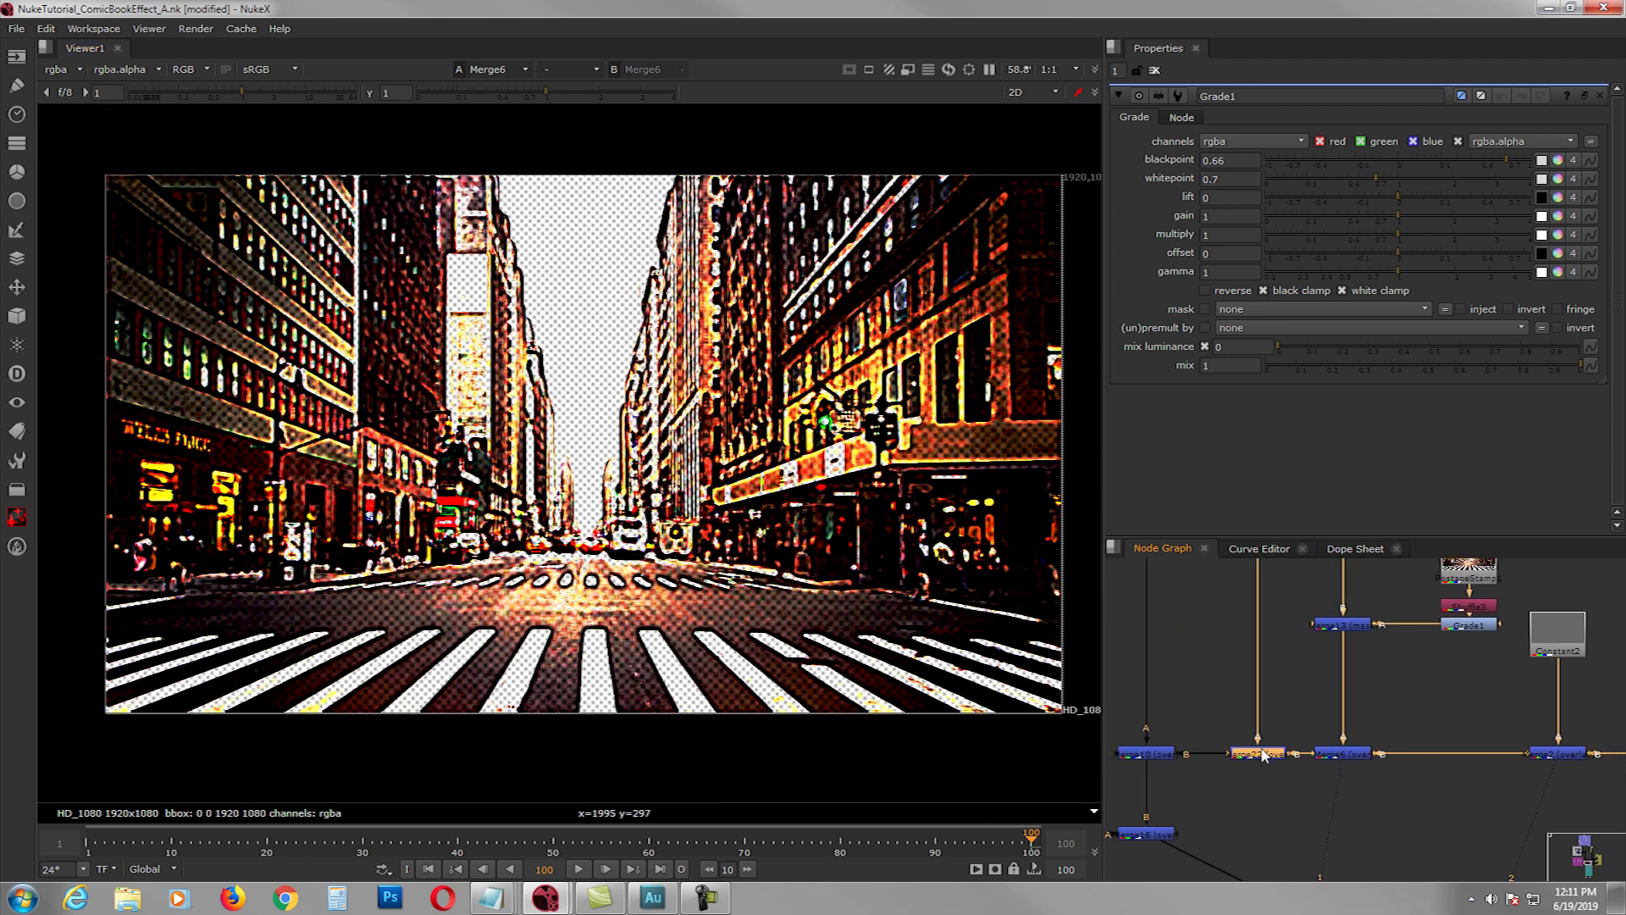
key(1)
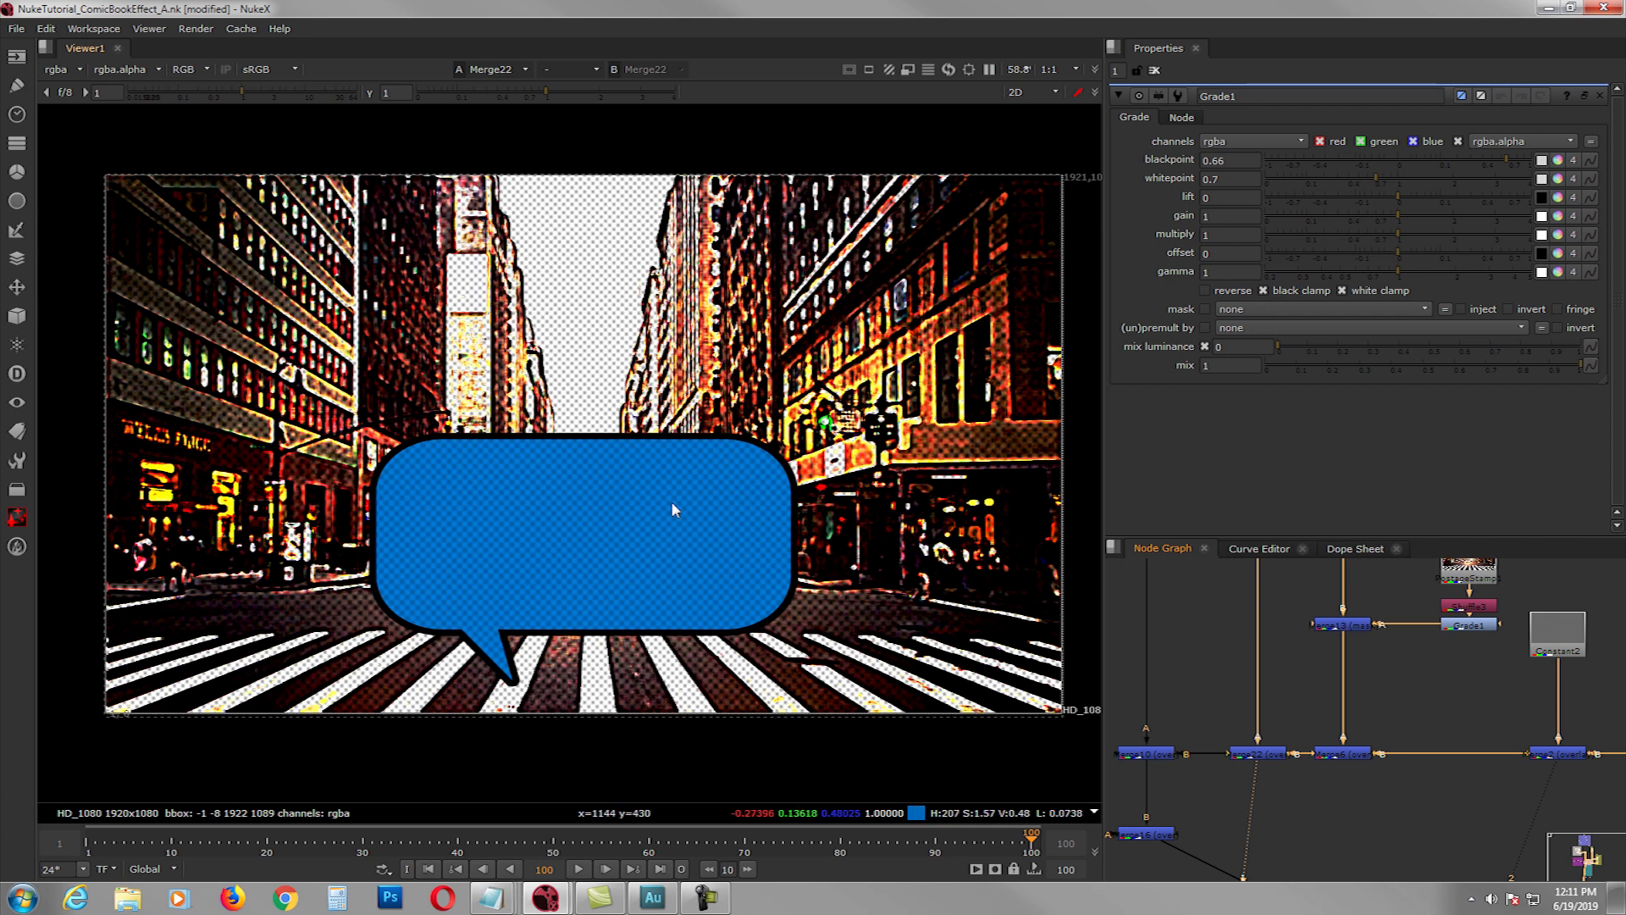
middle_drag(1159, 677, 1358, 747)
scroll(1353, 788, down, 1)
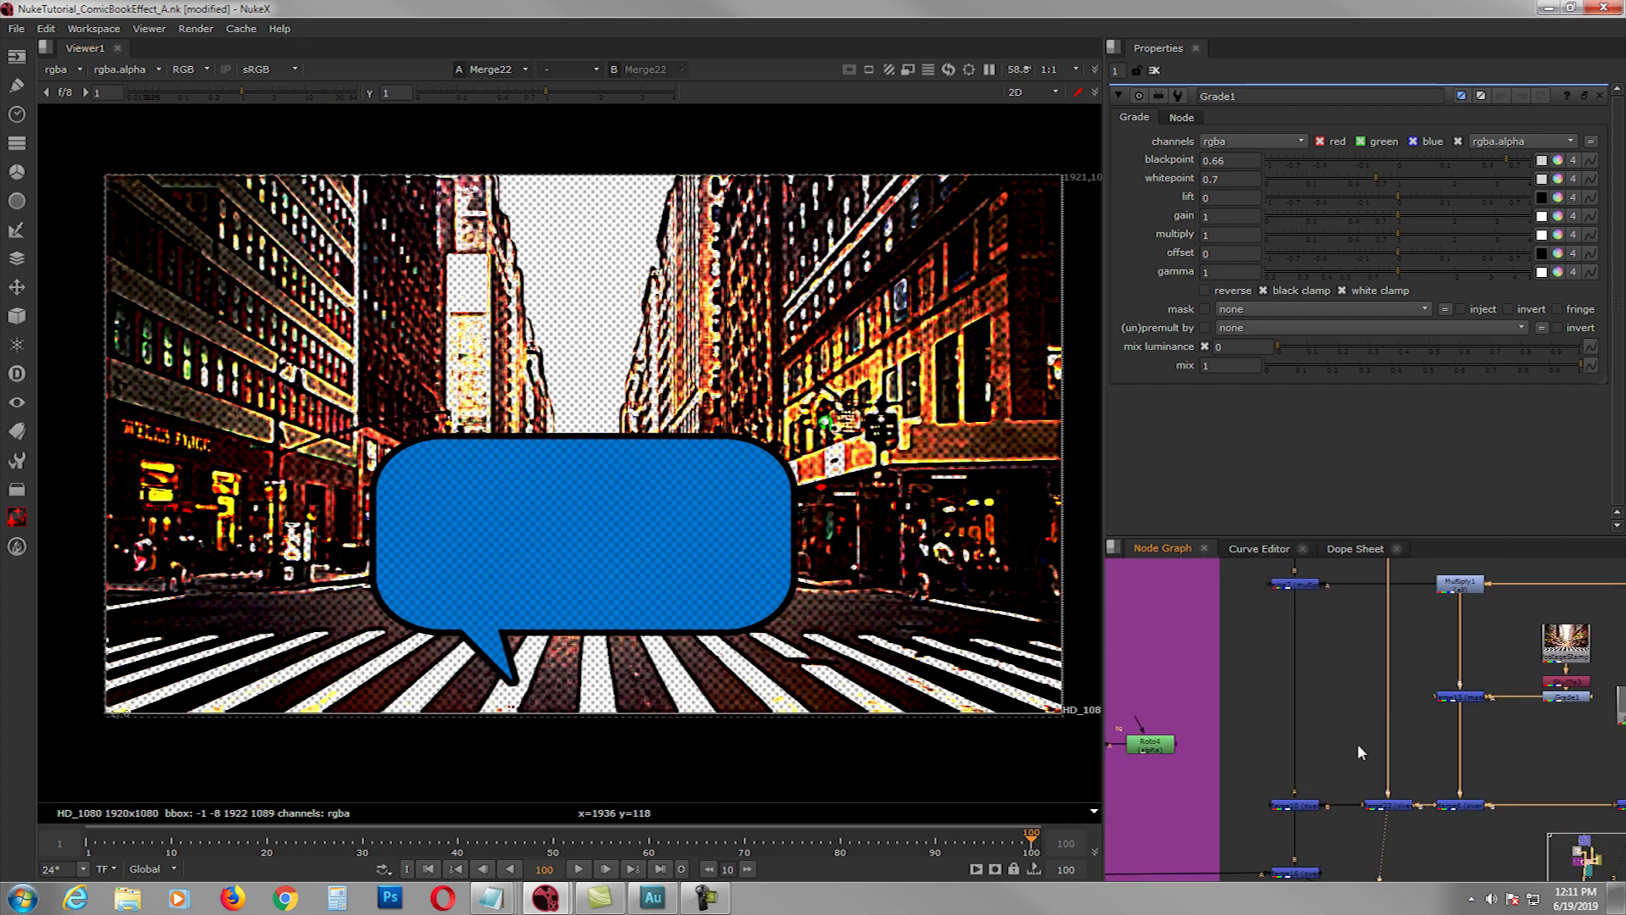
click(1297, 806)
key(1)
- Trace the bubble input back to the TalkBubbles.psd branch and view the output of Premult25
middle_drag(1310, 597, 1335, 704)
scroll(1301, 705, down, 1)
scroll(1305, 779, down, 1)
scroll(1335, 705, down, 2)
middle_drag(1256, 666, 1351, 665)
scroll(1451, 646, up, 2)
drag(1445, 612, 1445, 620)
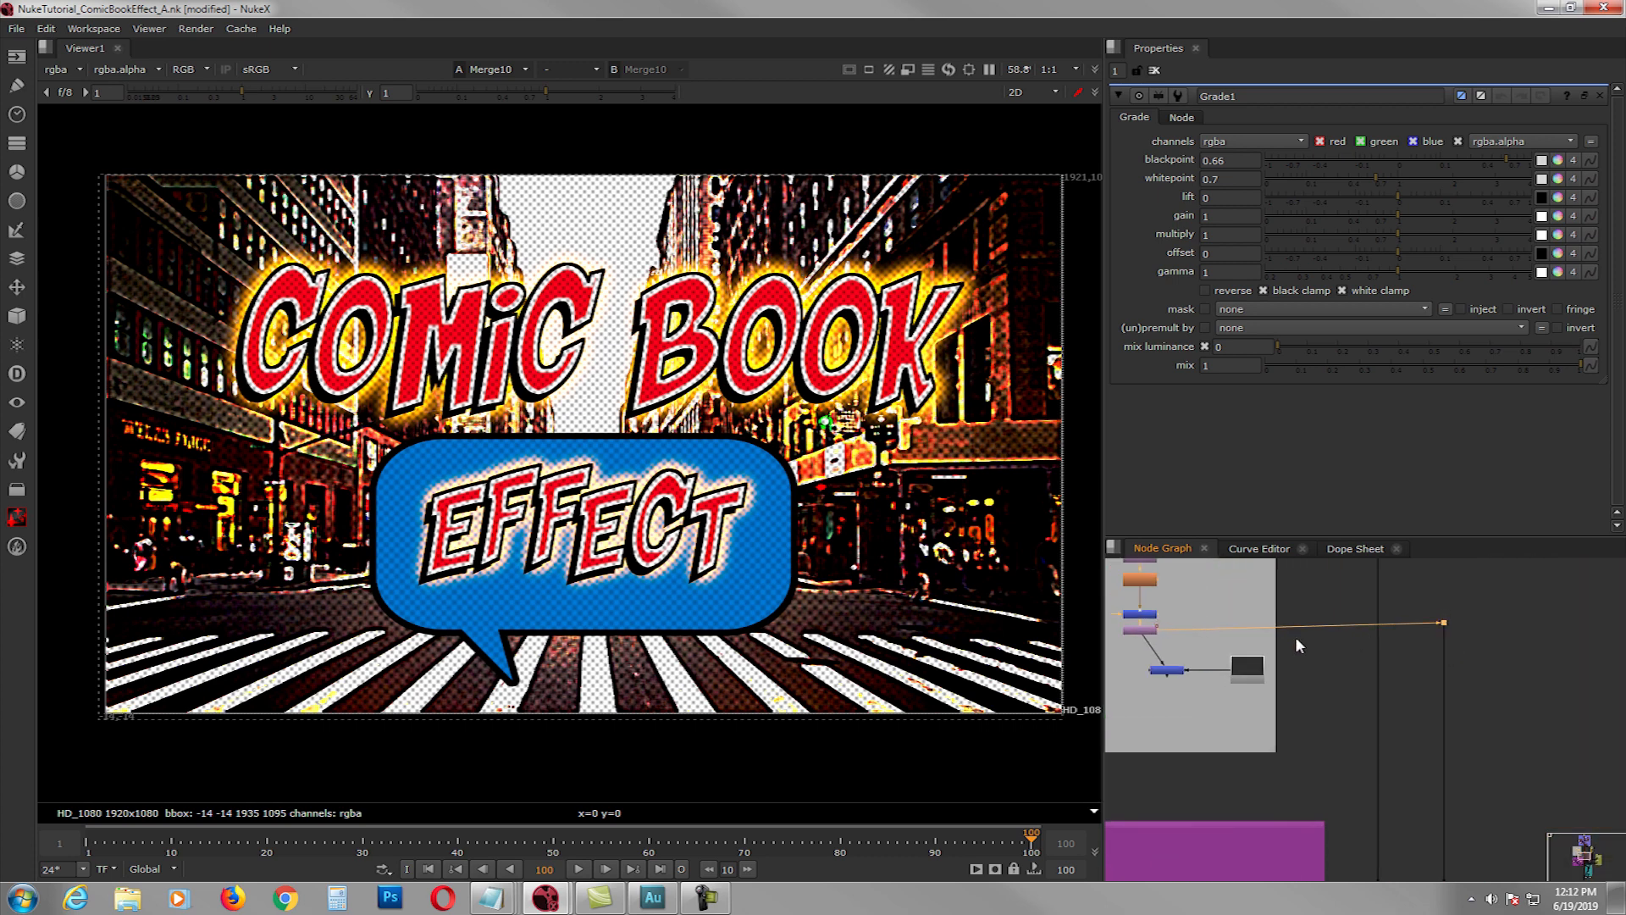
middle_drag(1302, 640, 1304, 727)
middle_drag(1195, 659, 1303, 736)
middle_drag(1250, 653, 1276, 708)
scroll(1321, 782, up, 1)
middle_drag(1323, 783, 1287, 704)
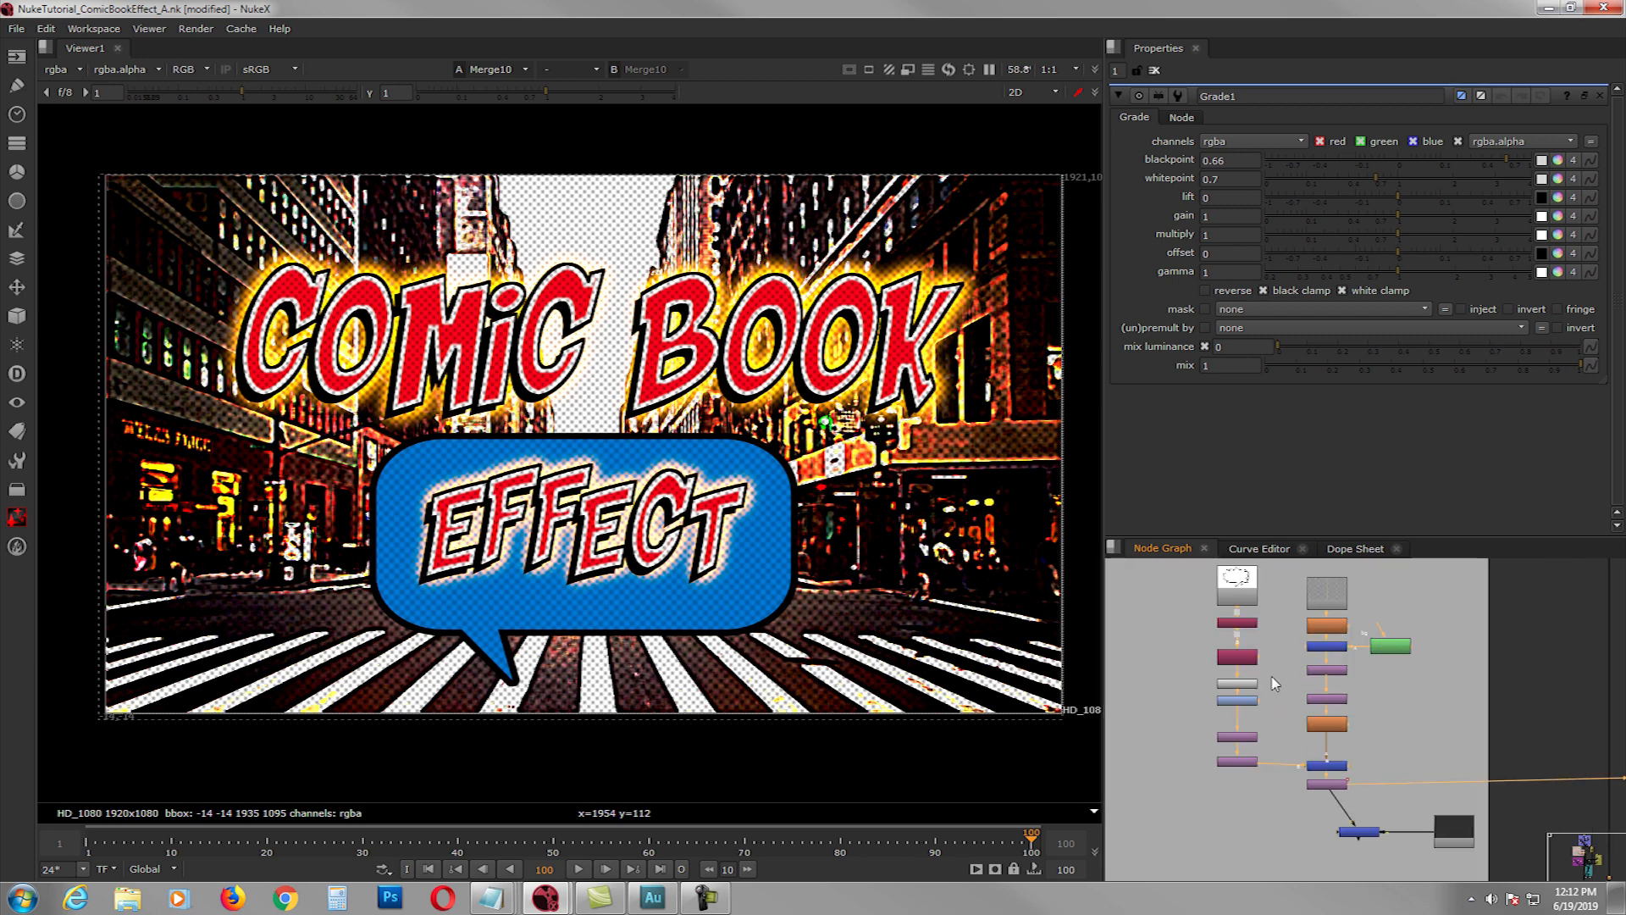
scroll(1281, 690, up, 3)
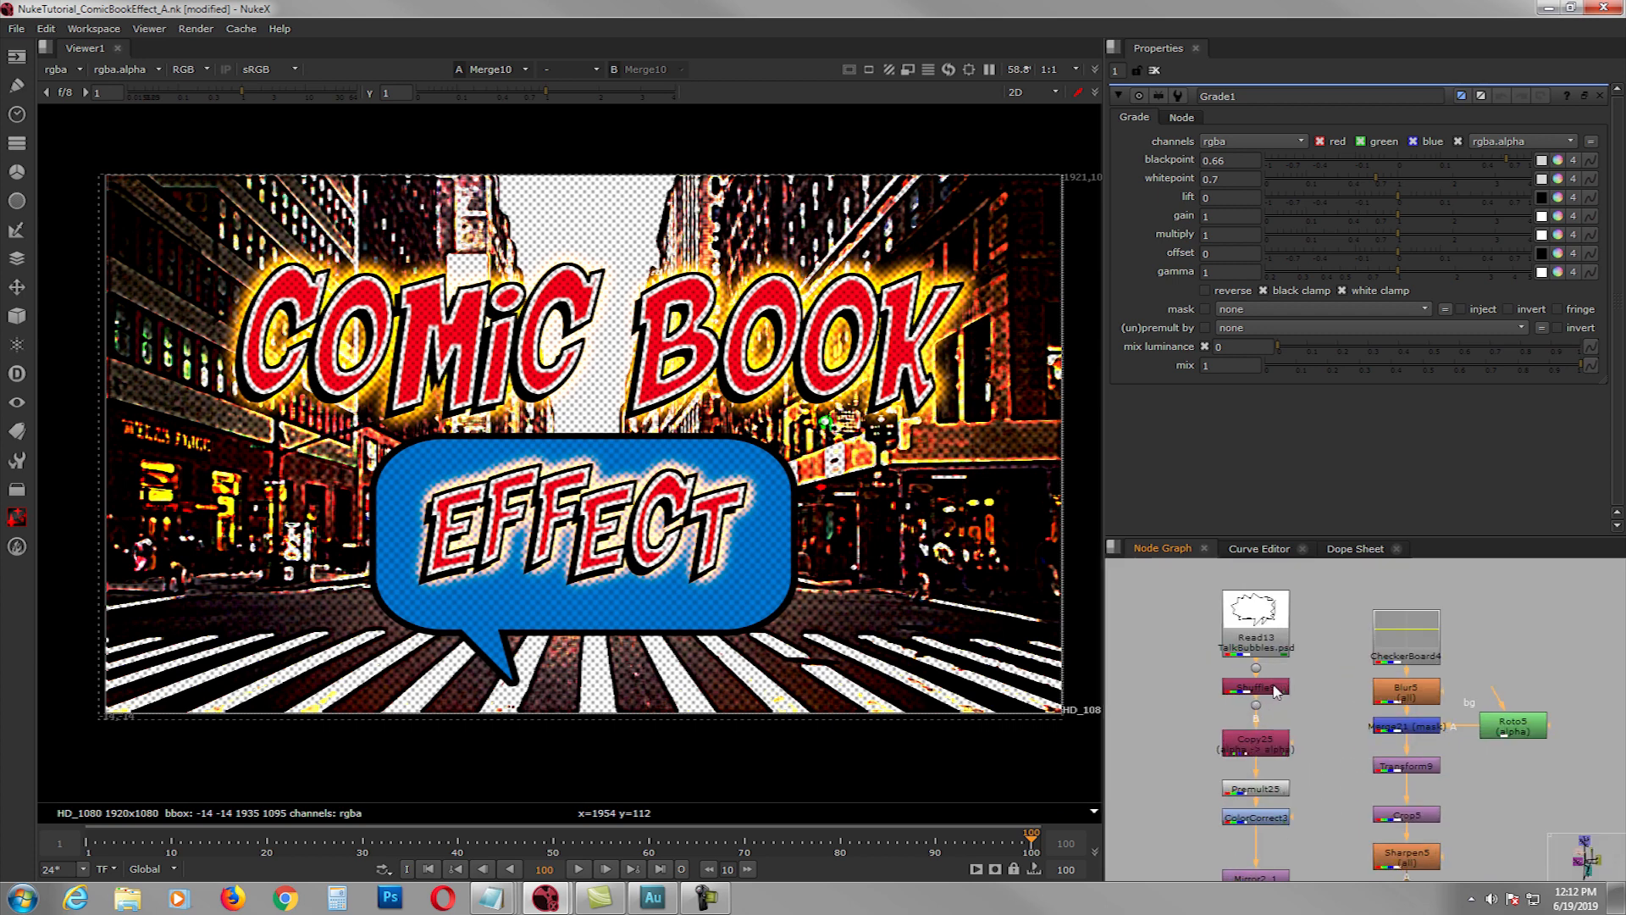
click(1256, 788)
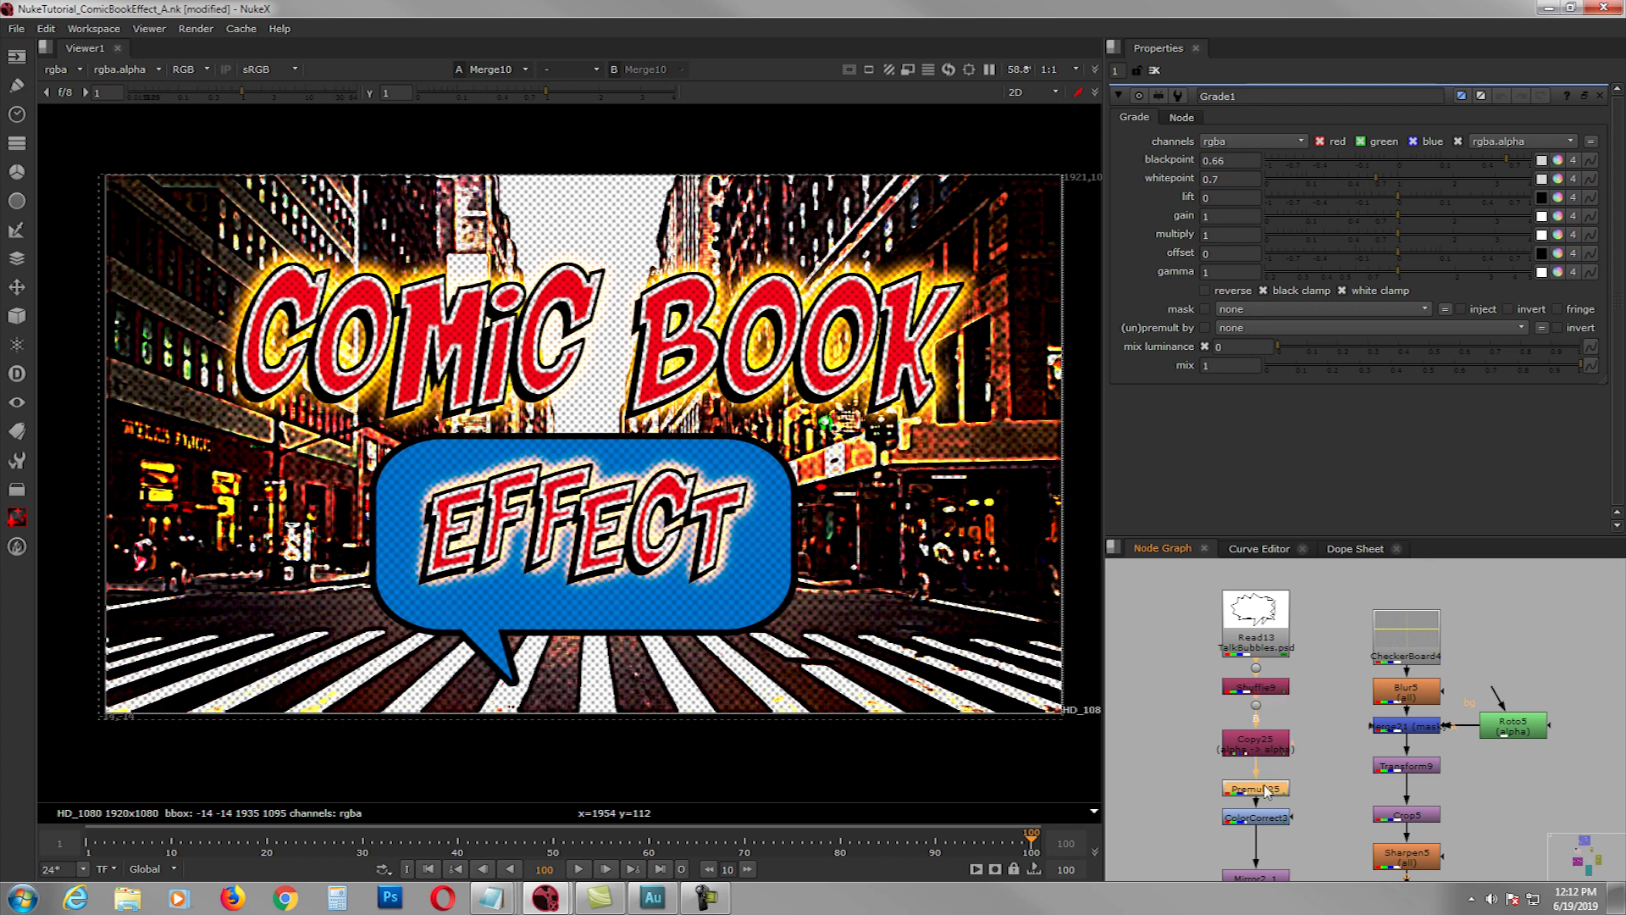
key(1)
middle_drag(1289, 733, 1273, 692)
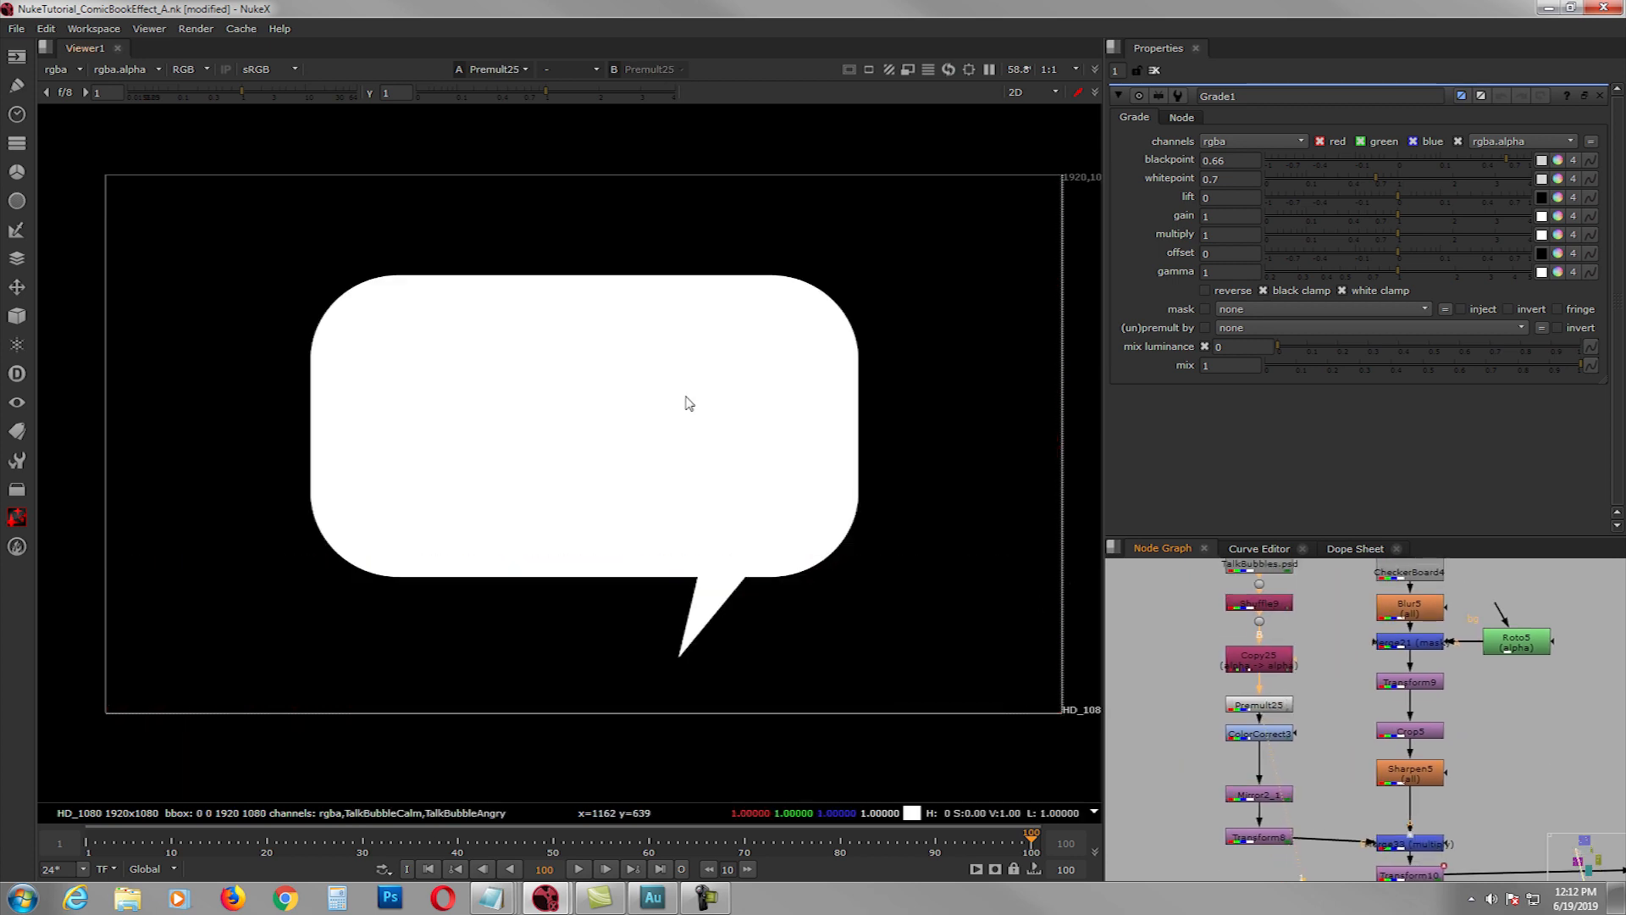
- Create a Roto node in the empty area beside the talk bubble branch and open its properties
middle_drag(1191, 629, 1398, 666)
scroll(1396, 666, down, 1)
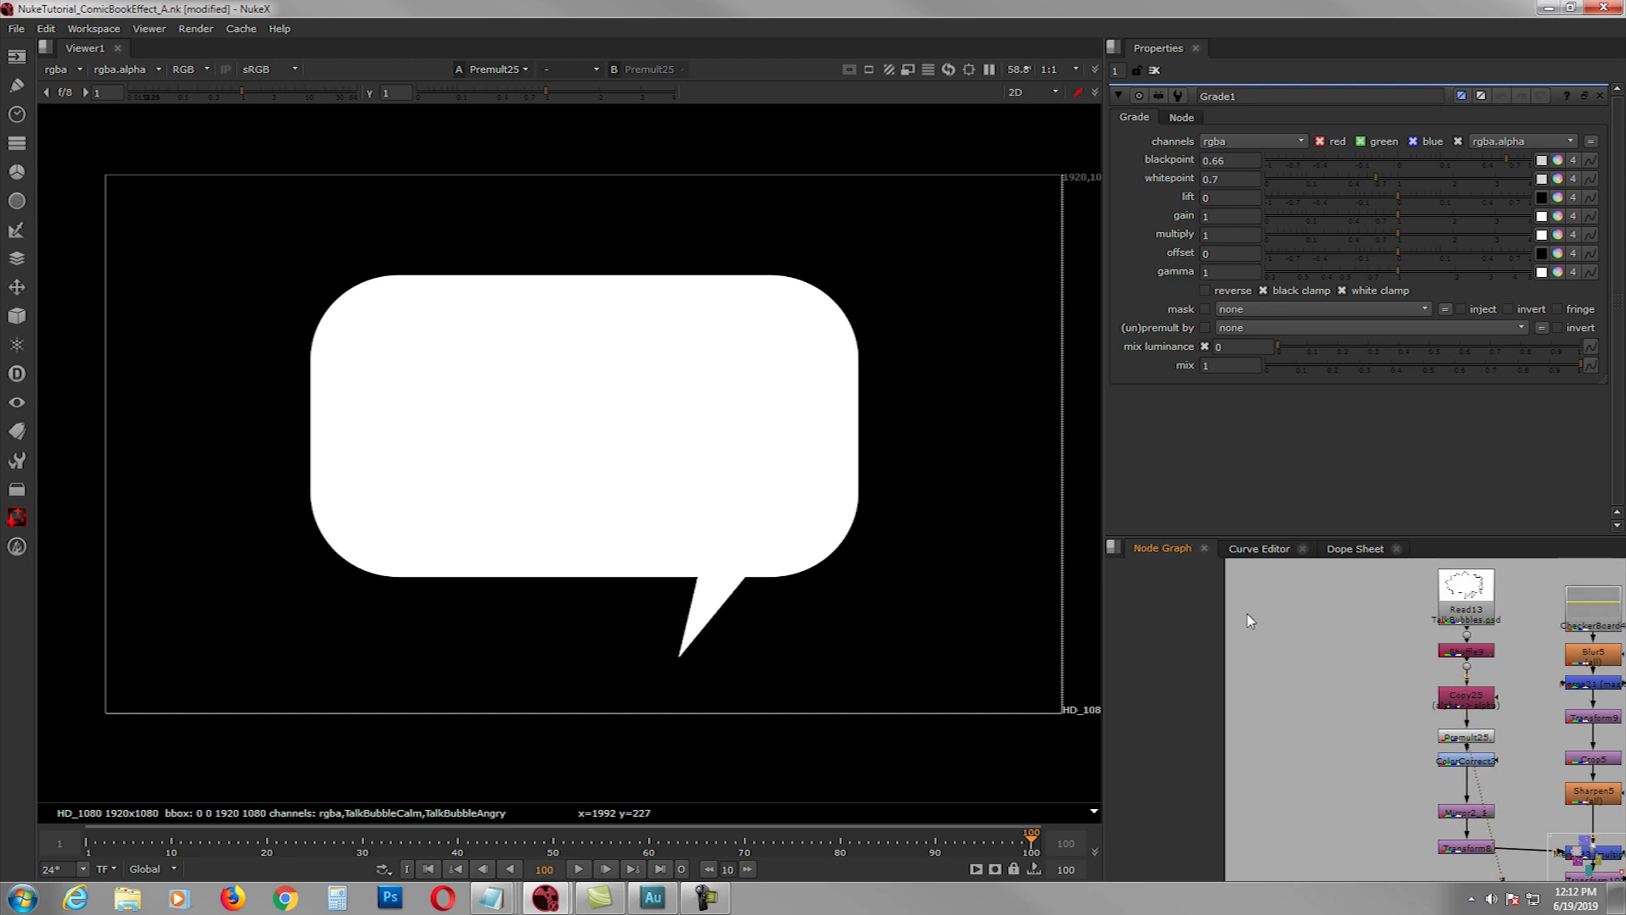
key(o)
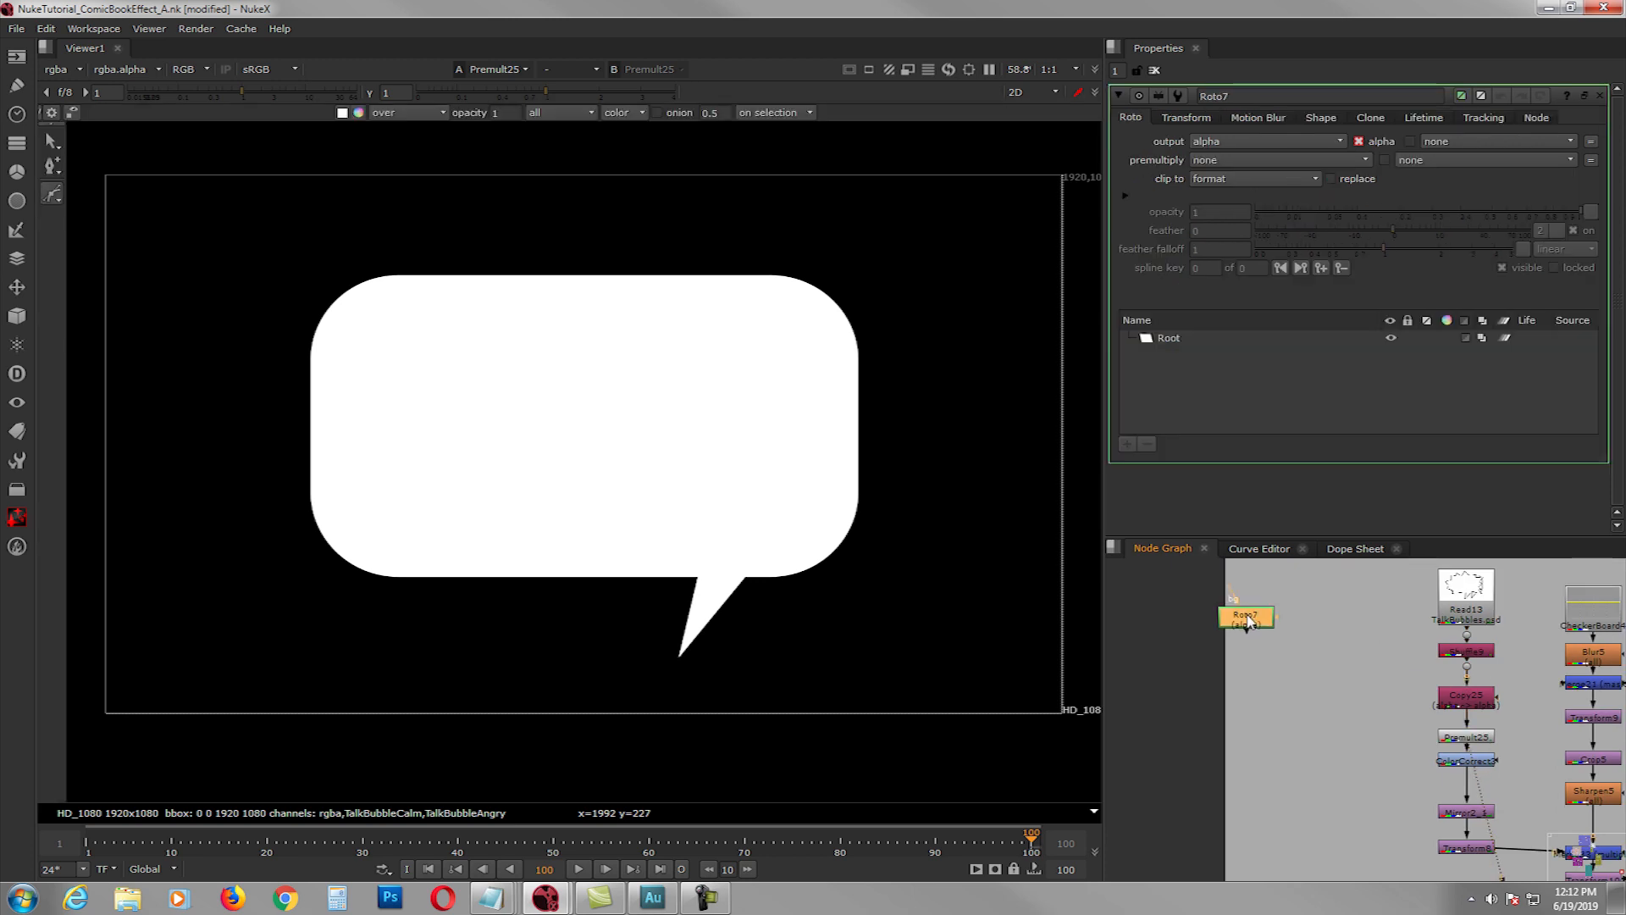
click(1157, 71)
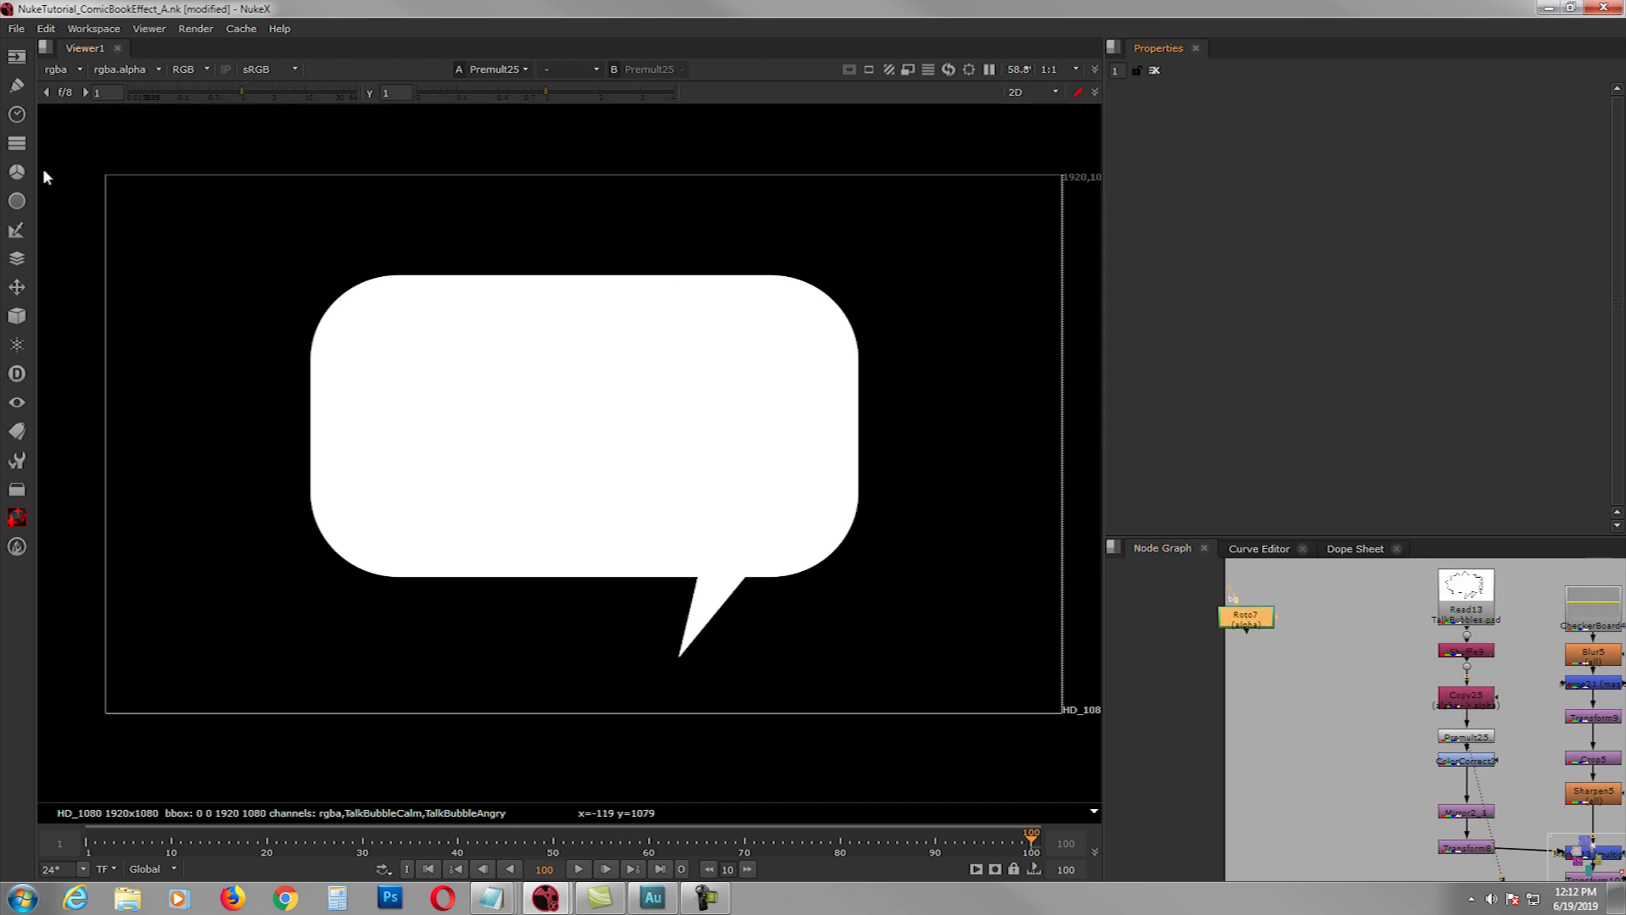
double_click(1245, 618)
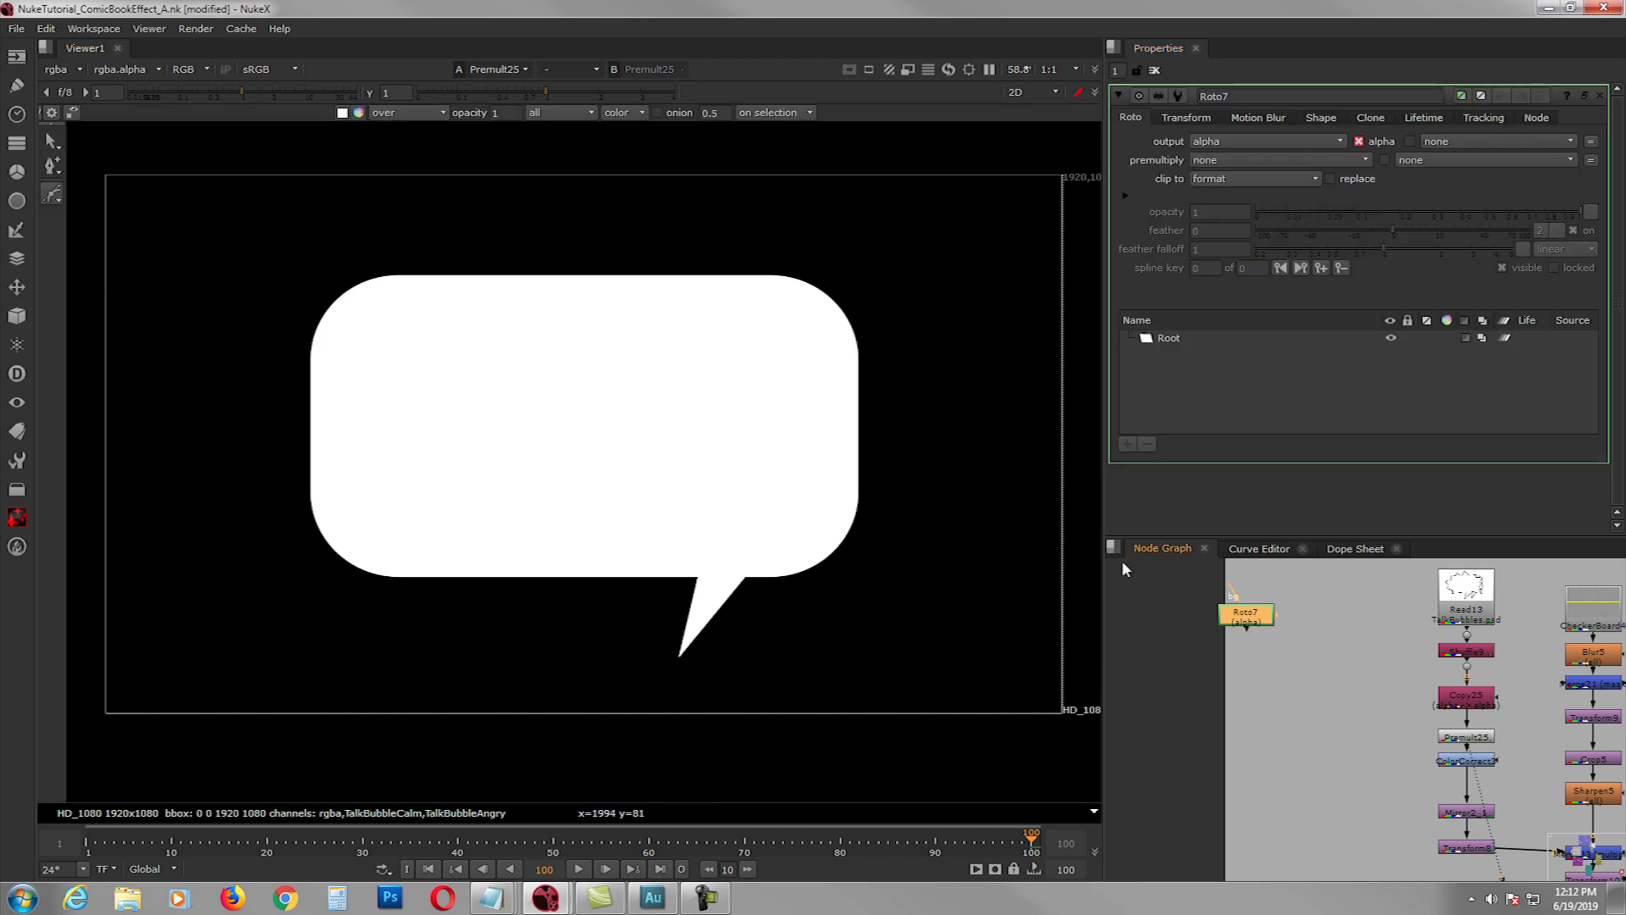
- Draw a rectangle shape about 1336 by 534 px in the Roto node, set its output to rgba, and view the node
click(53, 200)
click(106, 265)
drag(208, 206, 873, 469)
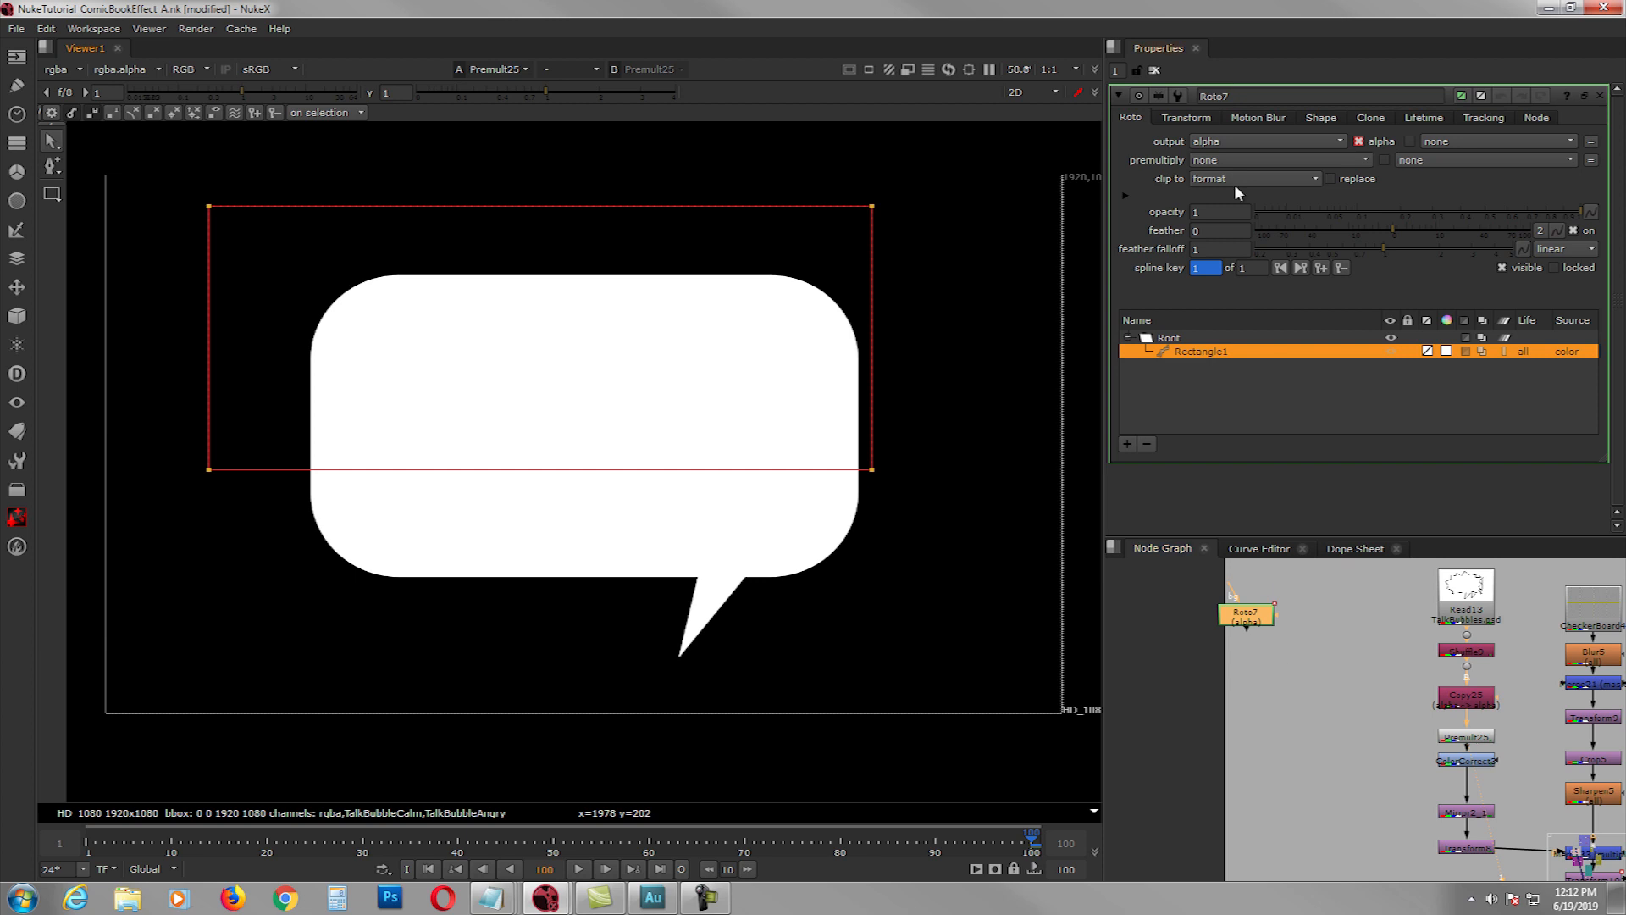
click(1214, 142)
click(1223, 188)
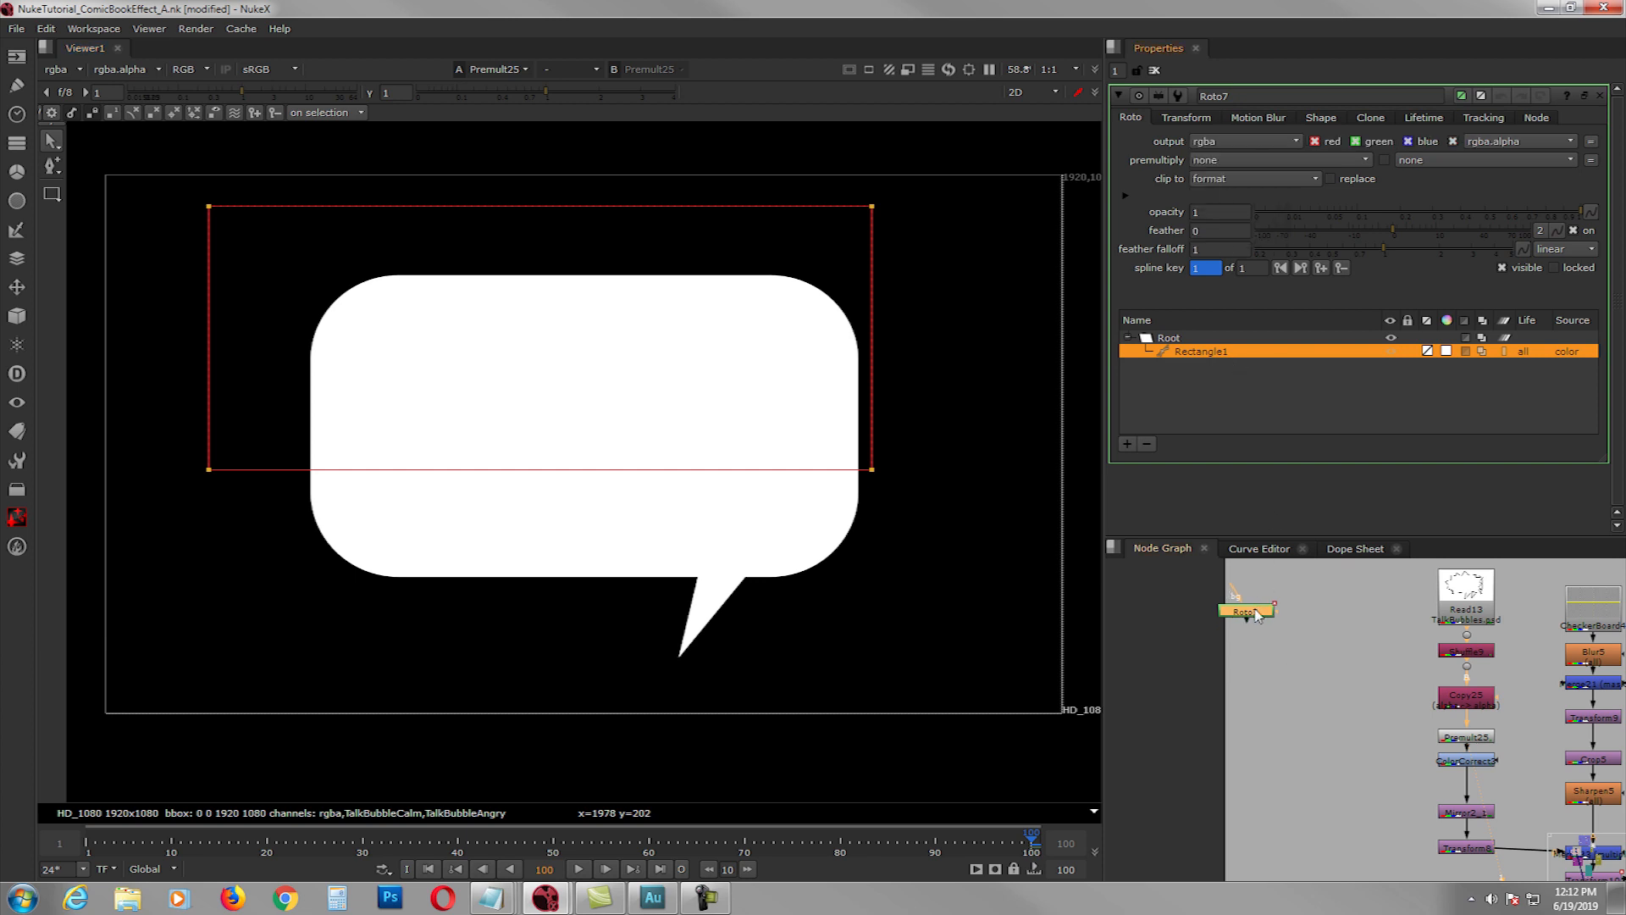
key(1)
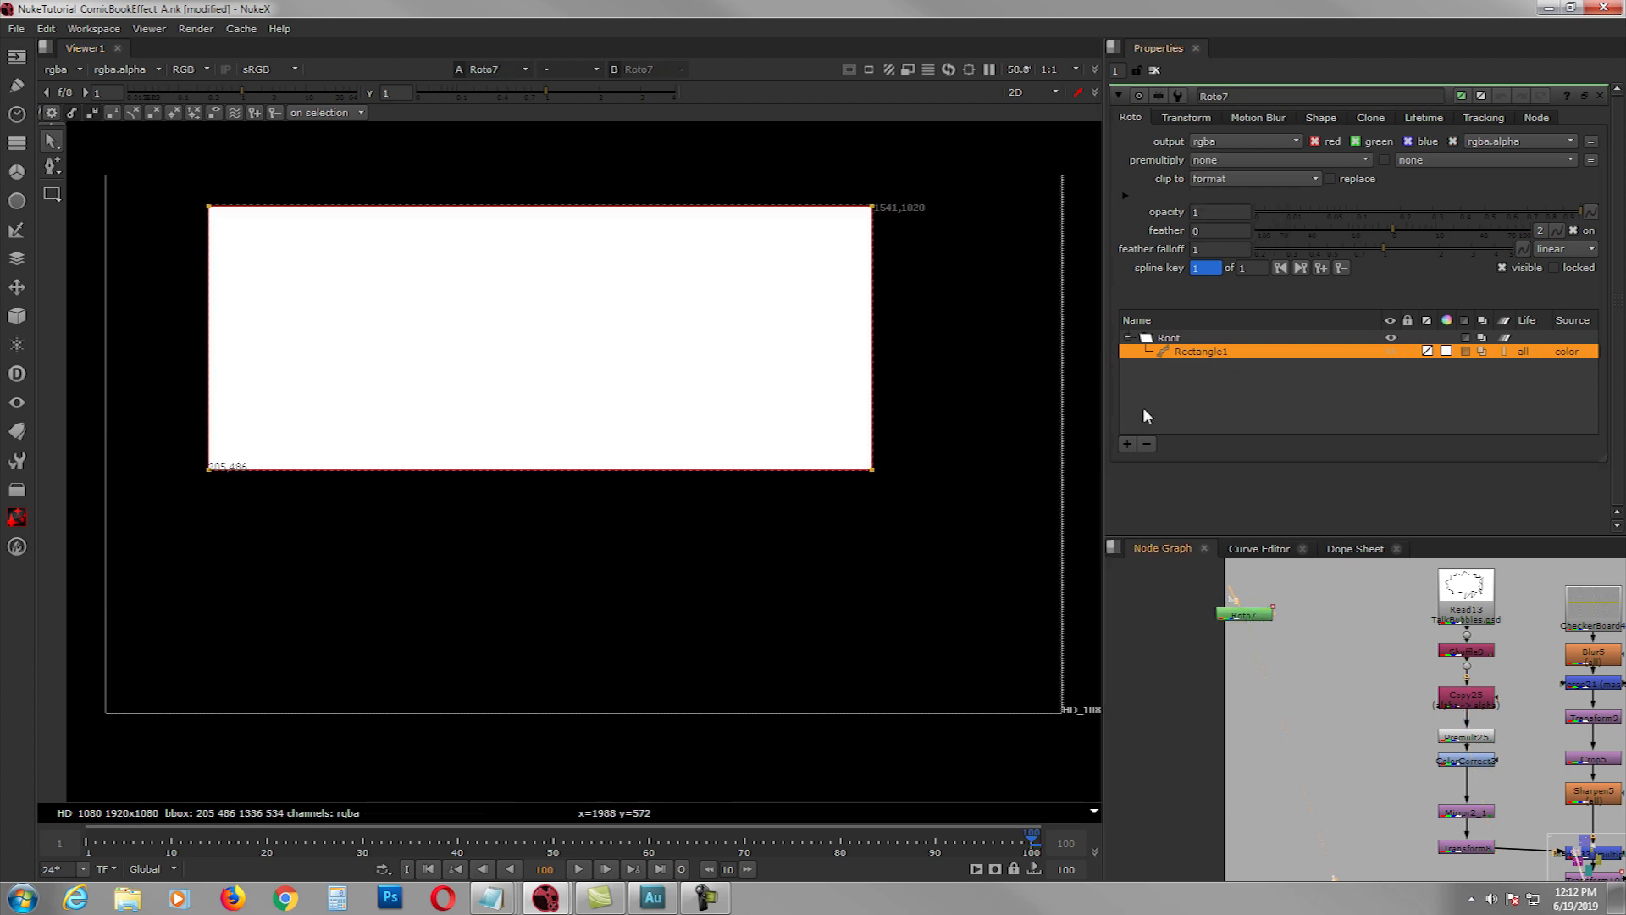
- Draw a closed curved Bezier tail reaching about 250 px below the rectangle's lower edge to form a speech bubble
right_click(51, 194)
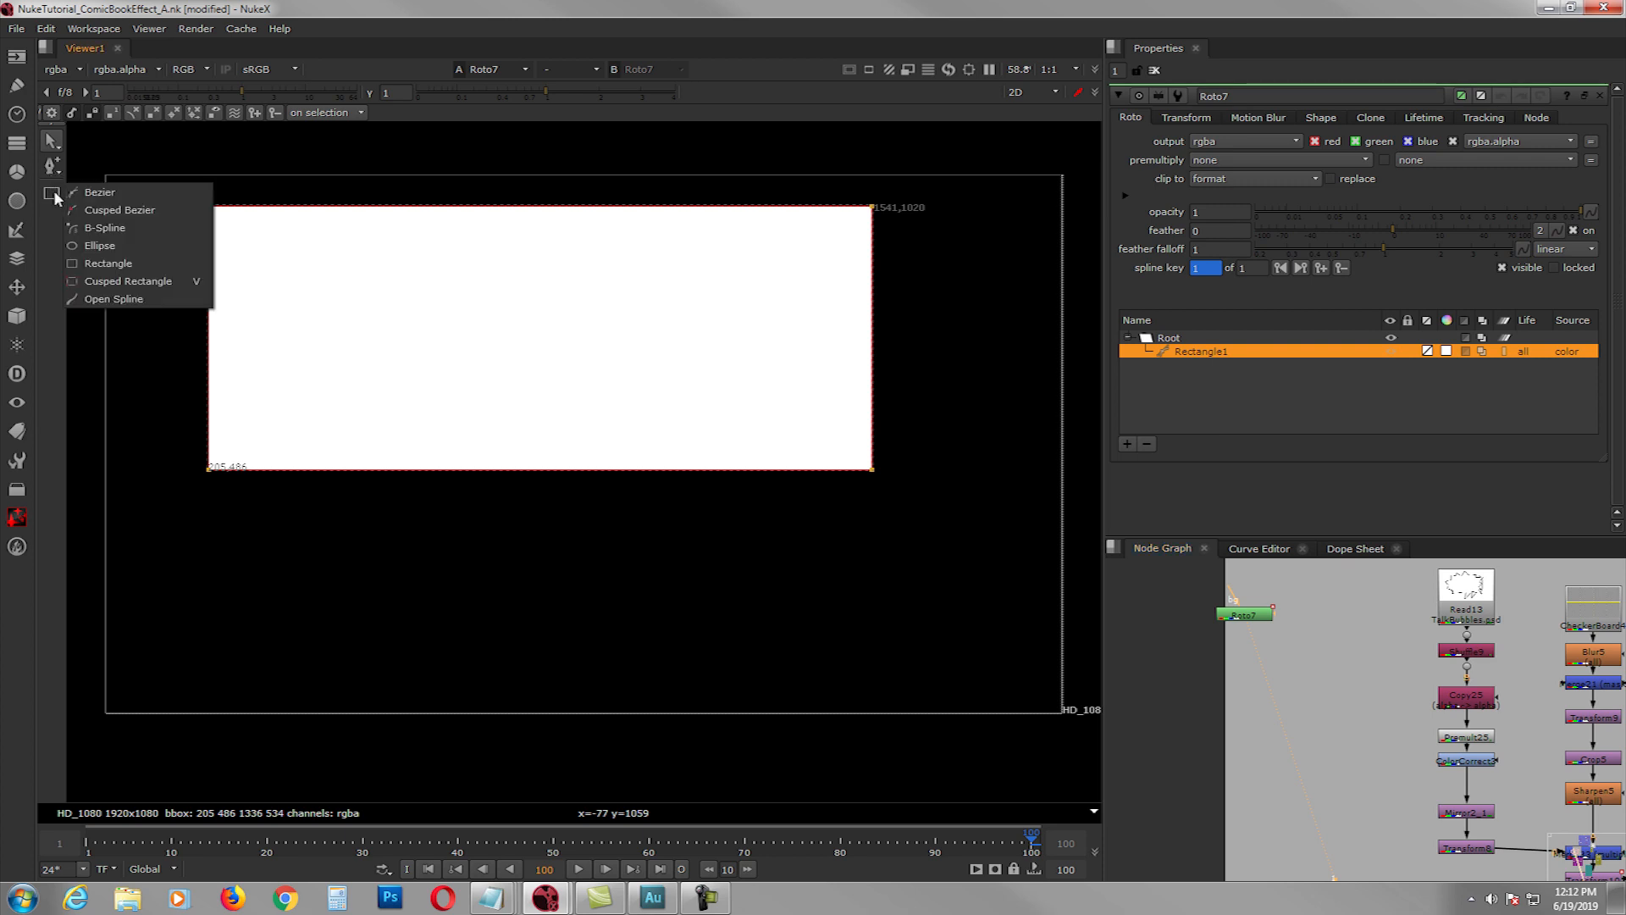
click(76, 189)
click(606, 429)
drag(728, 592, 794, 627)
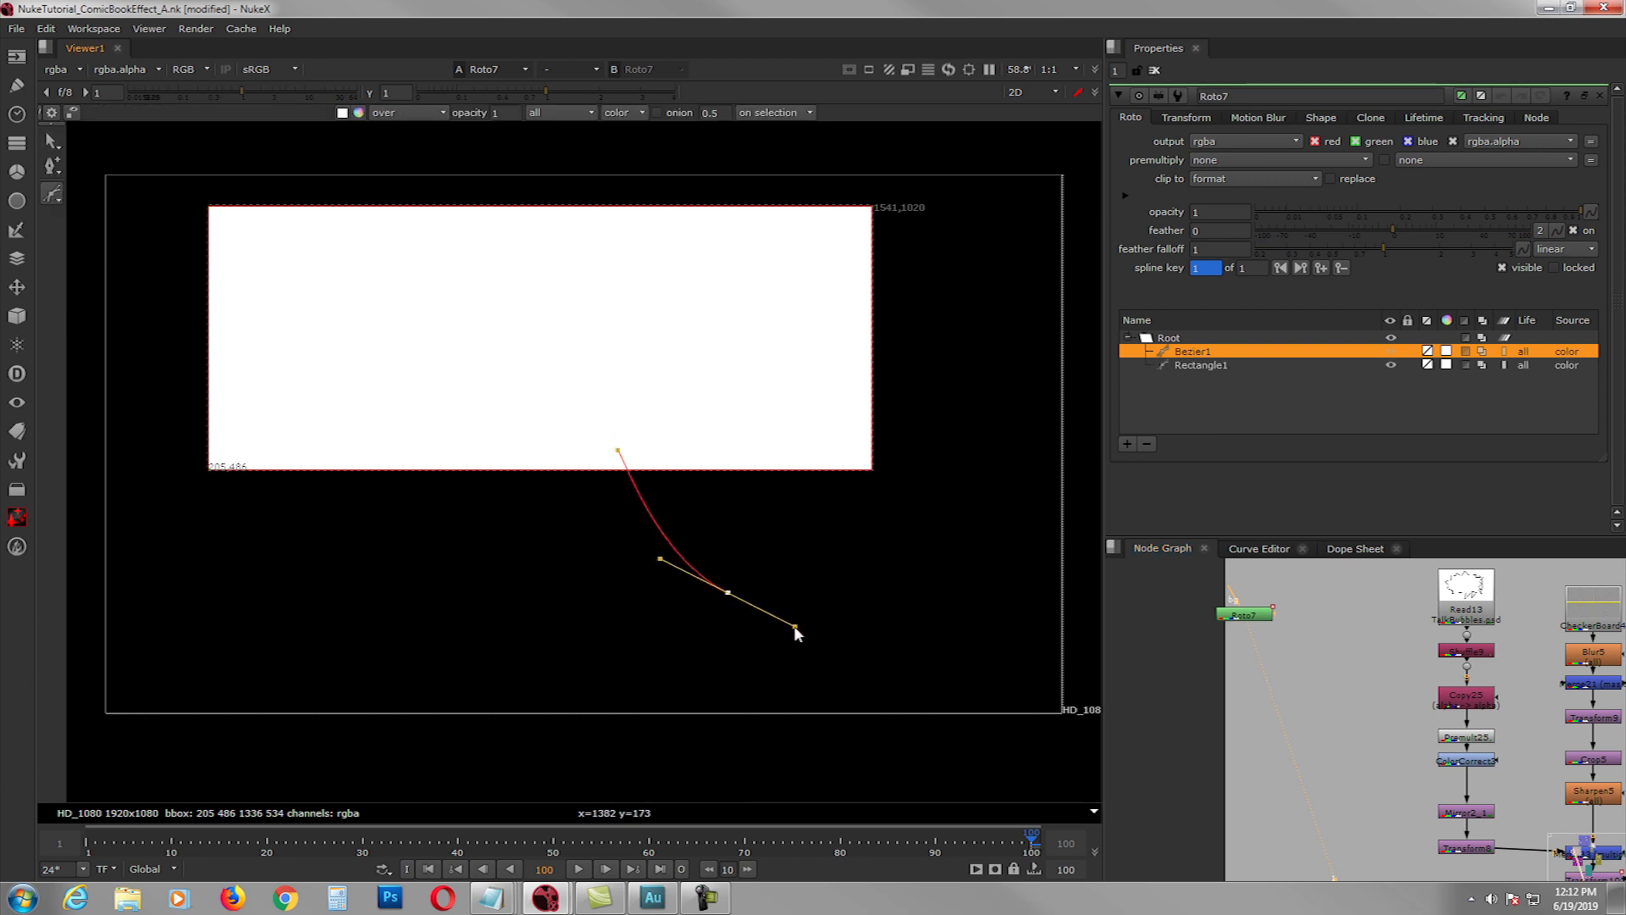
drag(691, 474, 693, 458)
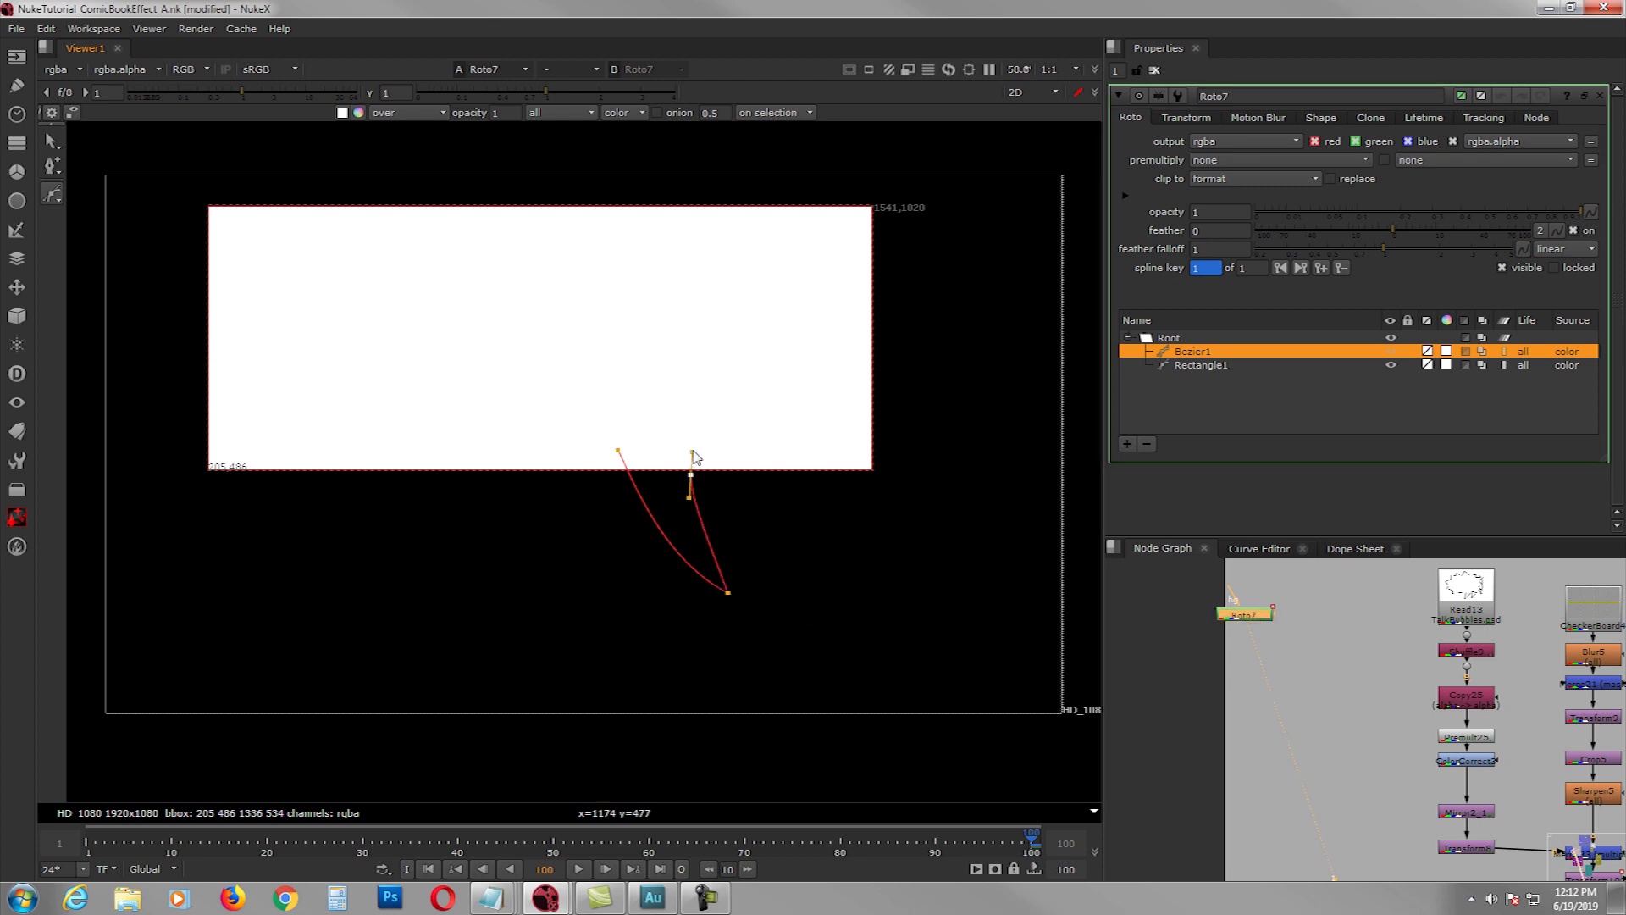
click(684, 430)
click(618, 449)
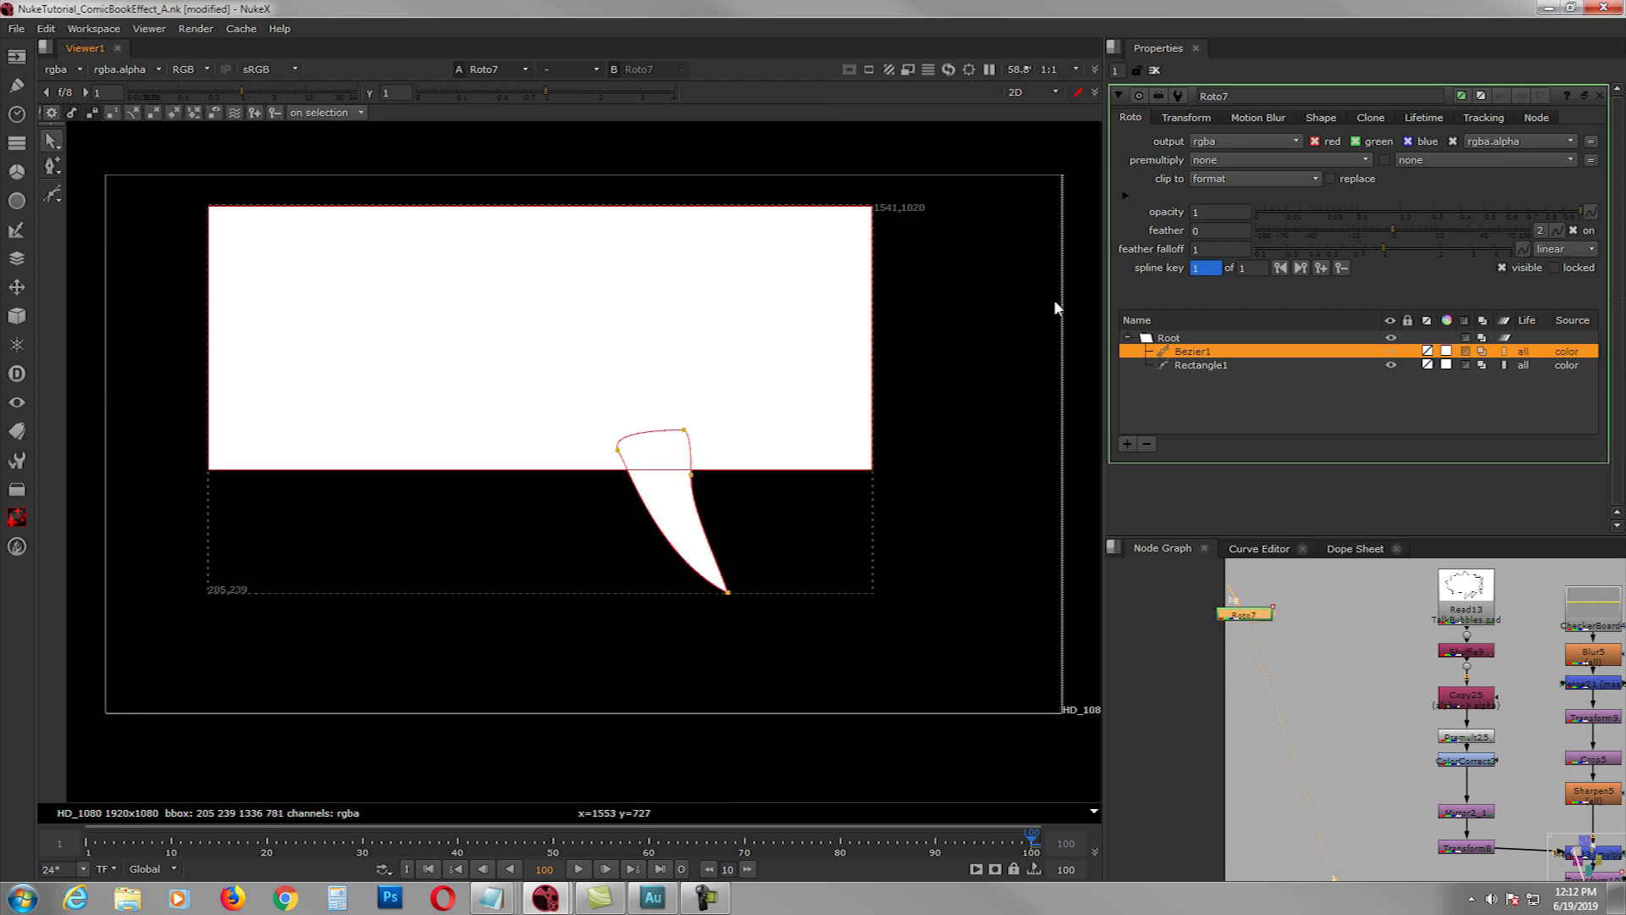
- Close the Roto node's properties and extract the node from the viewer connection
click(1154, 71)
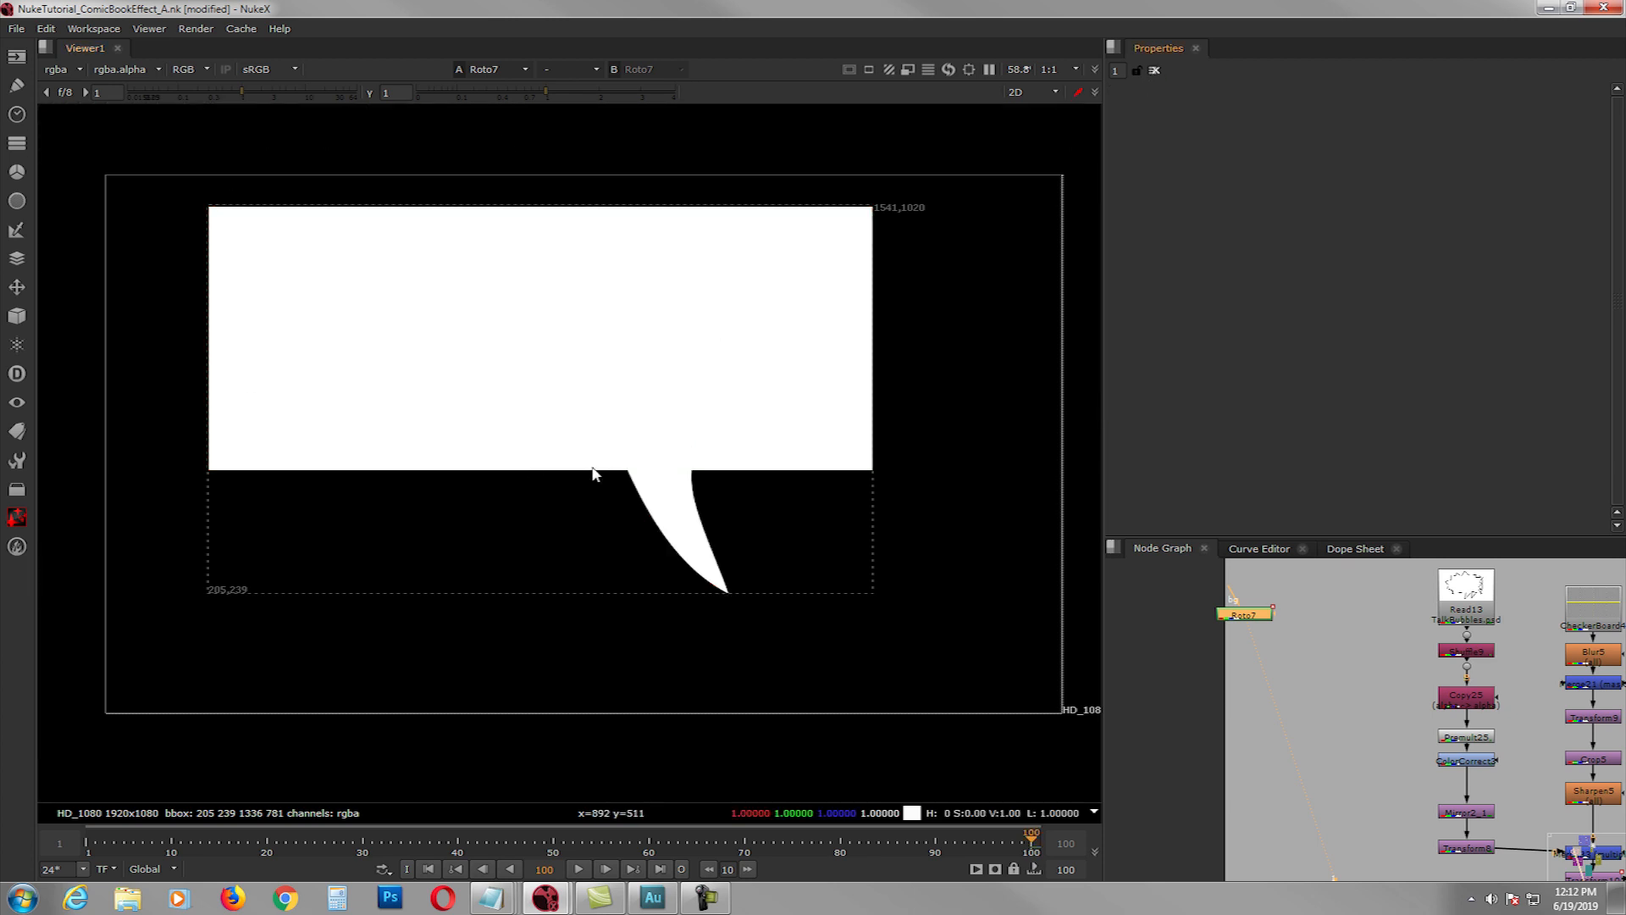
key(ctrl+shift+x)
- View the output of ColorCorrect3 below Premult25 and open its properties to examine the master gain color
middle_drag(1314, 711, 1164, 644)
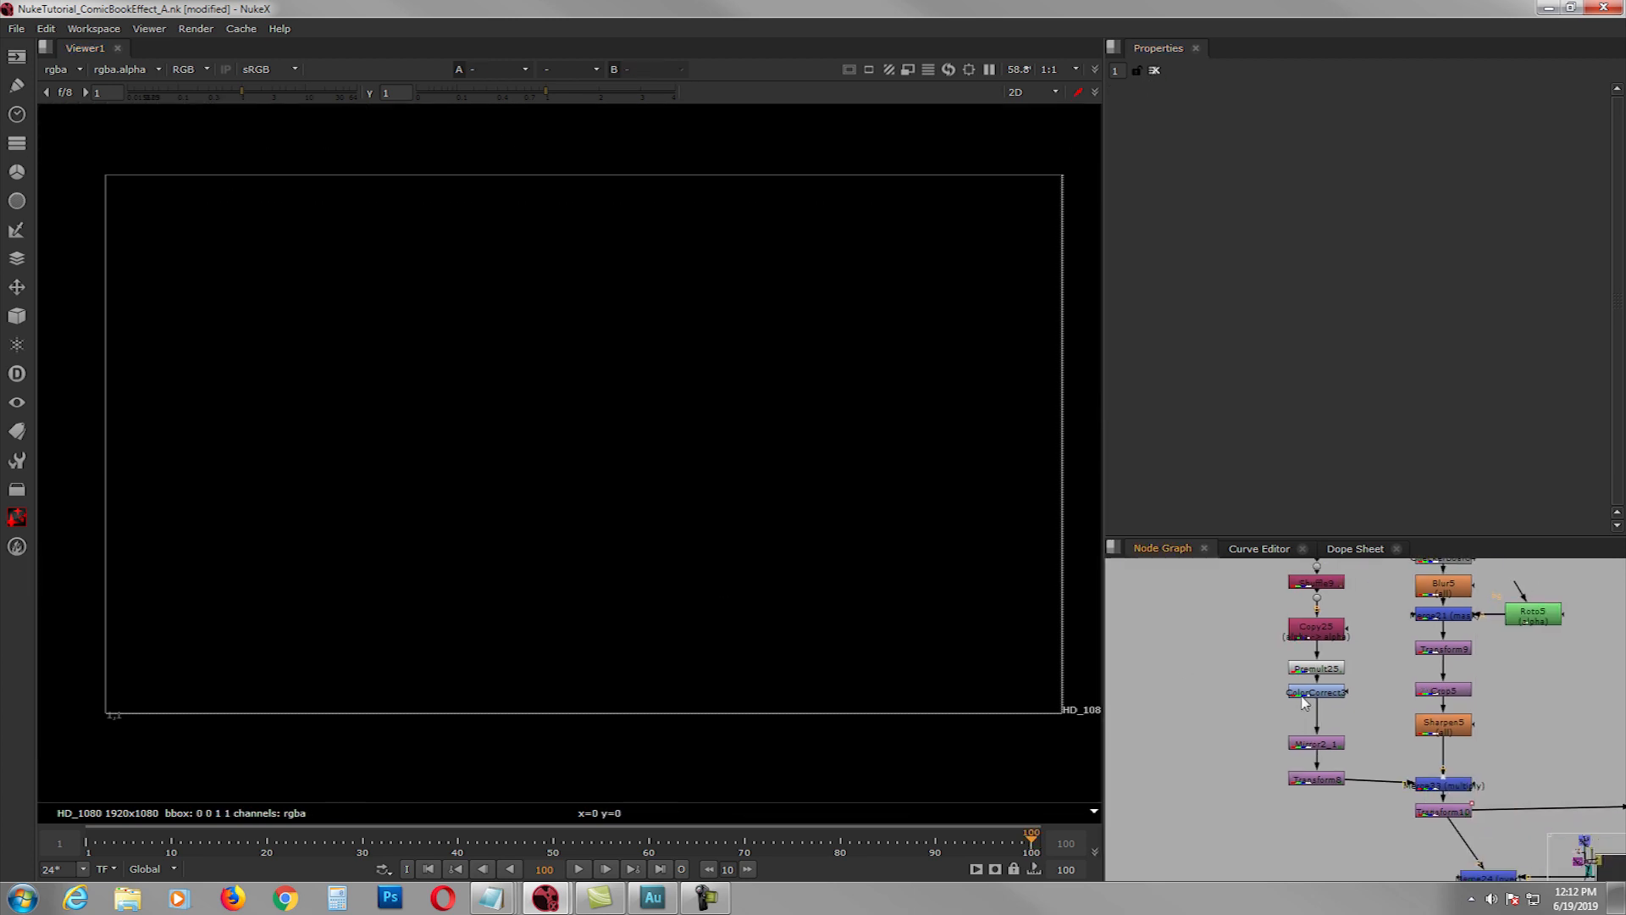
ctrl+shift+click(1322, 668)
ctrl+shift+click(1328, 692)
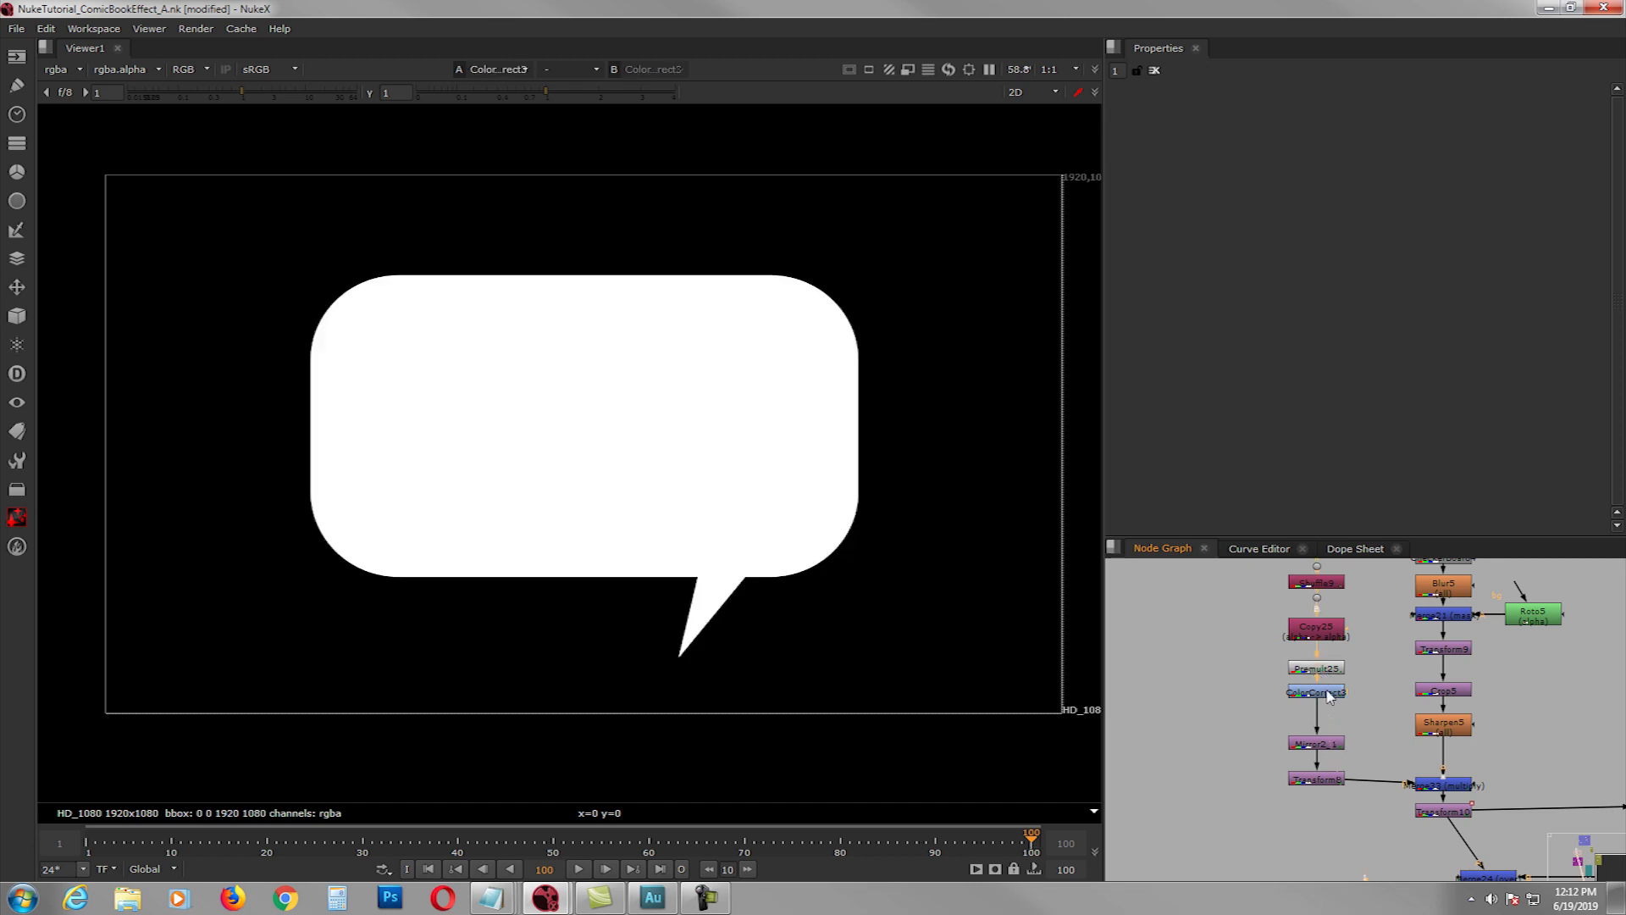
double_click(1317, 693)
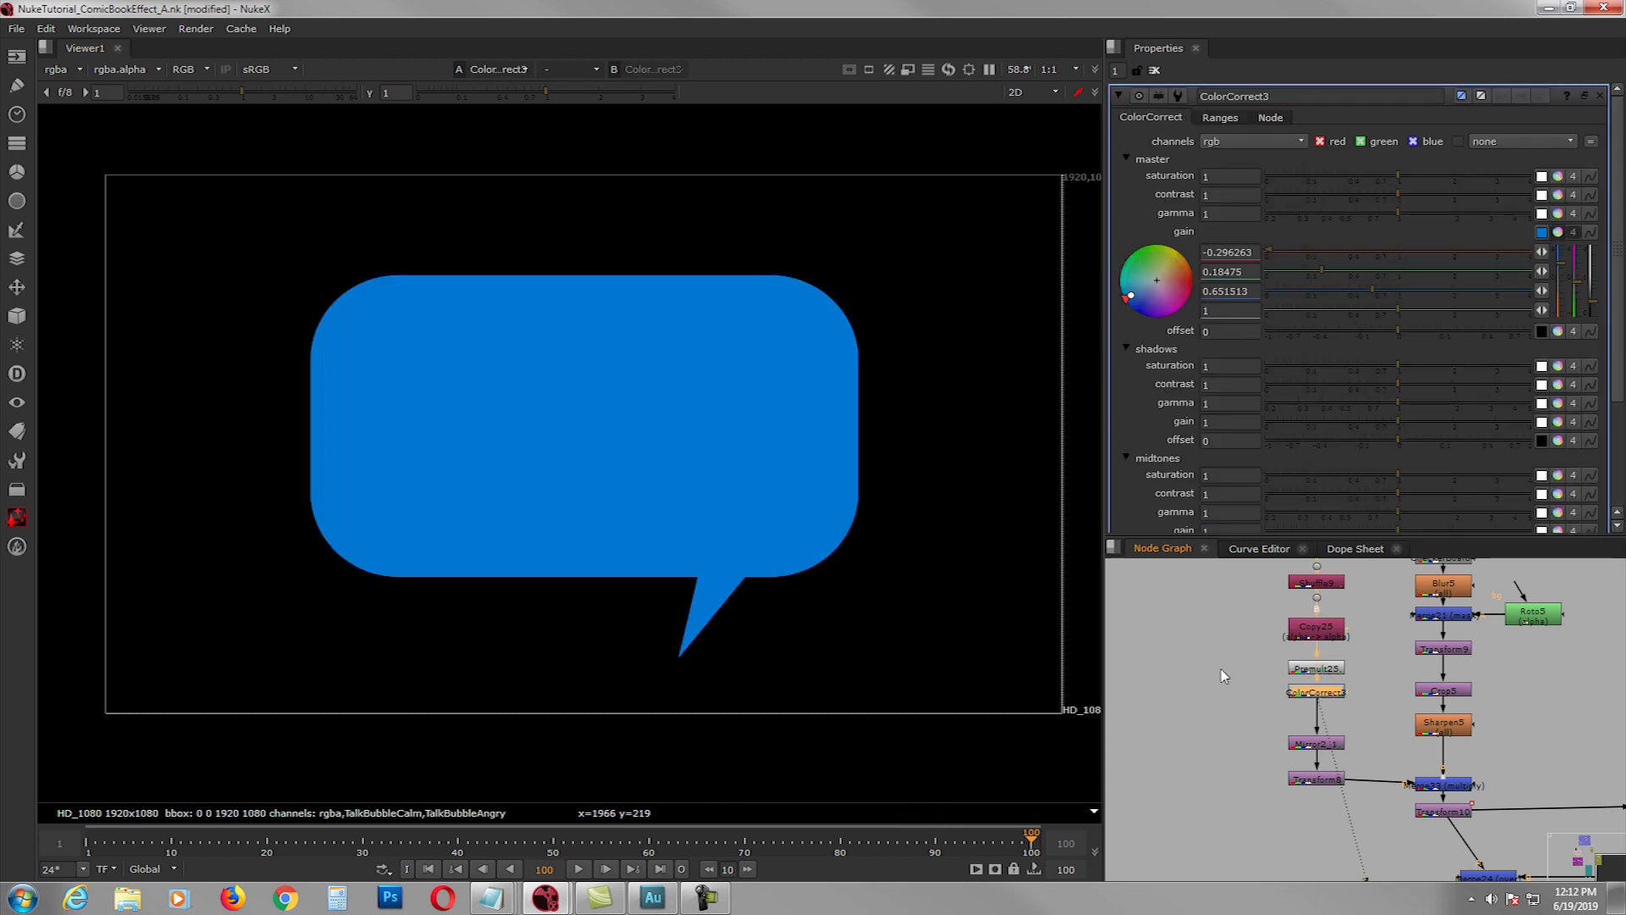
- View the output of Merge33, which multiplies the checker pattern with the blue talk bubble
middle_drag(1304, 724, 1264, 709)
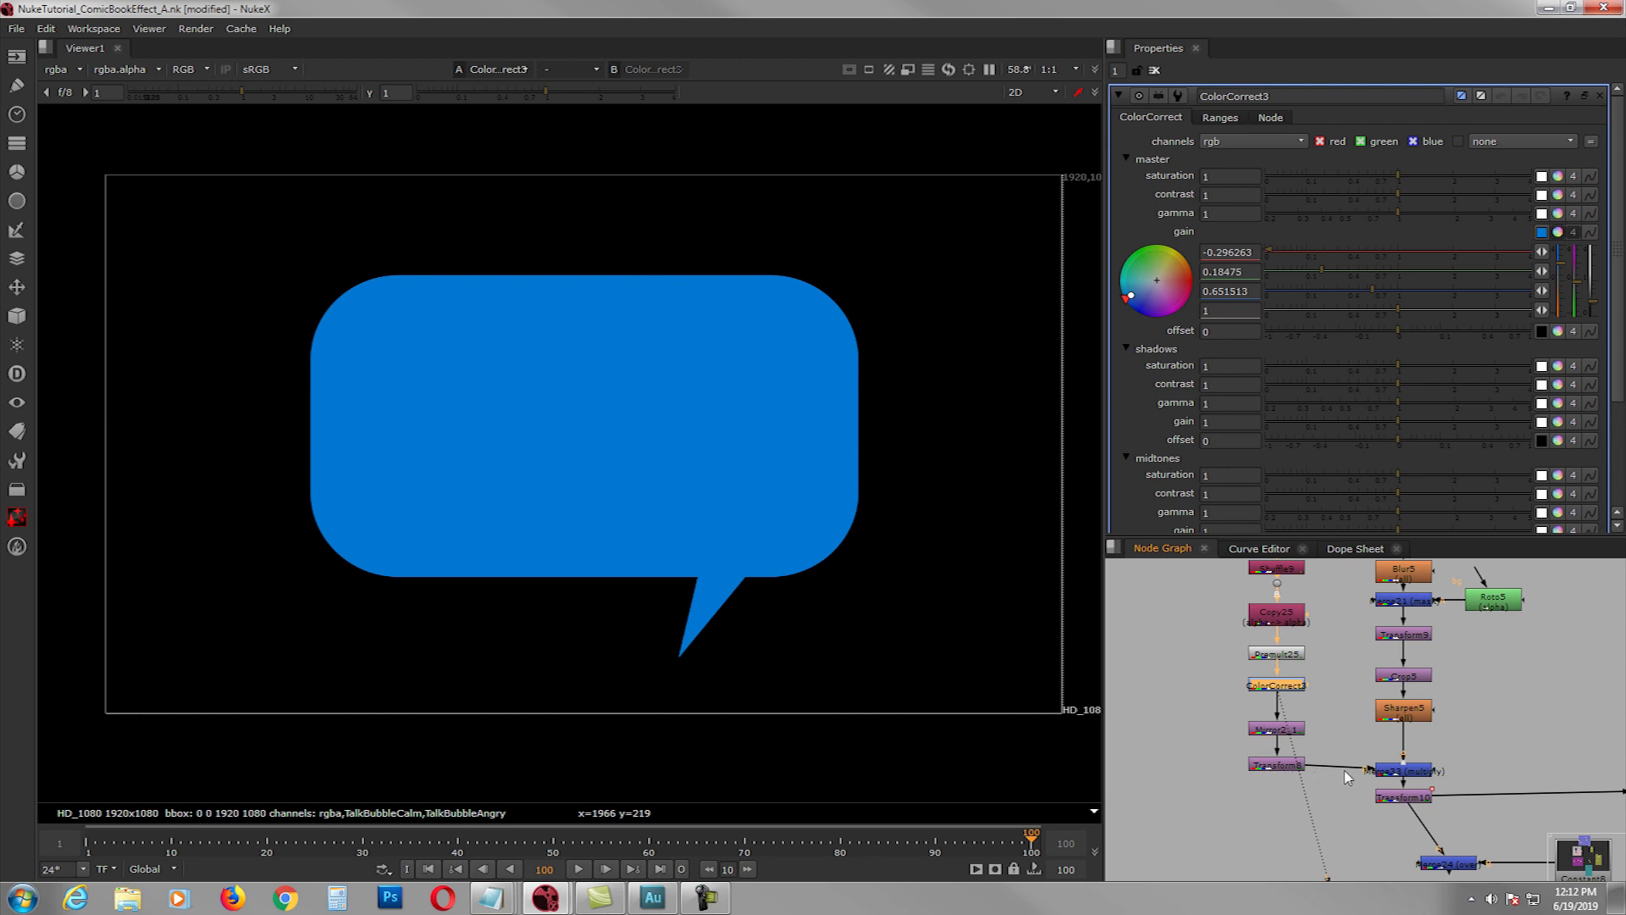
drag(1382, 771, 1393, 764)
key(1)
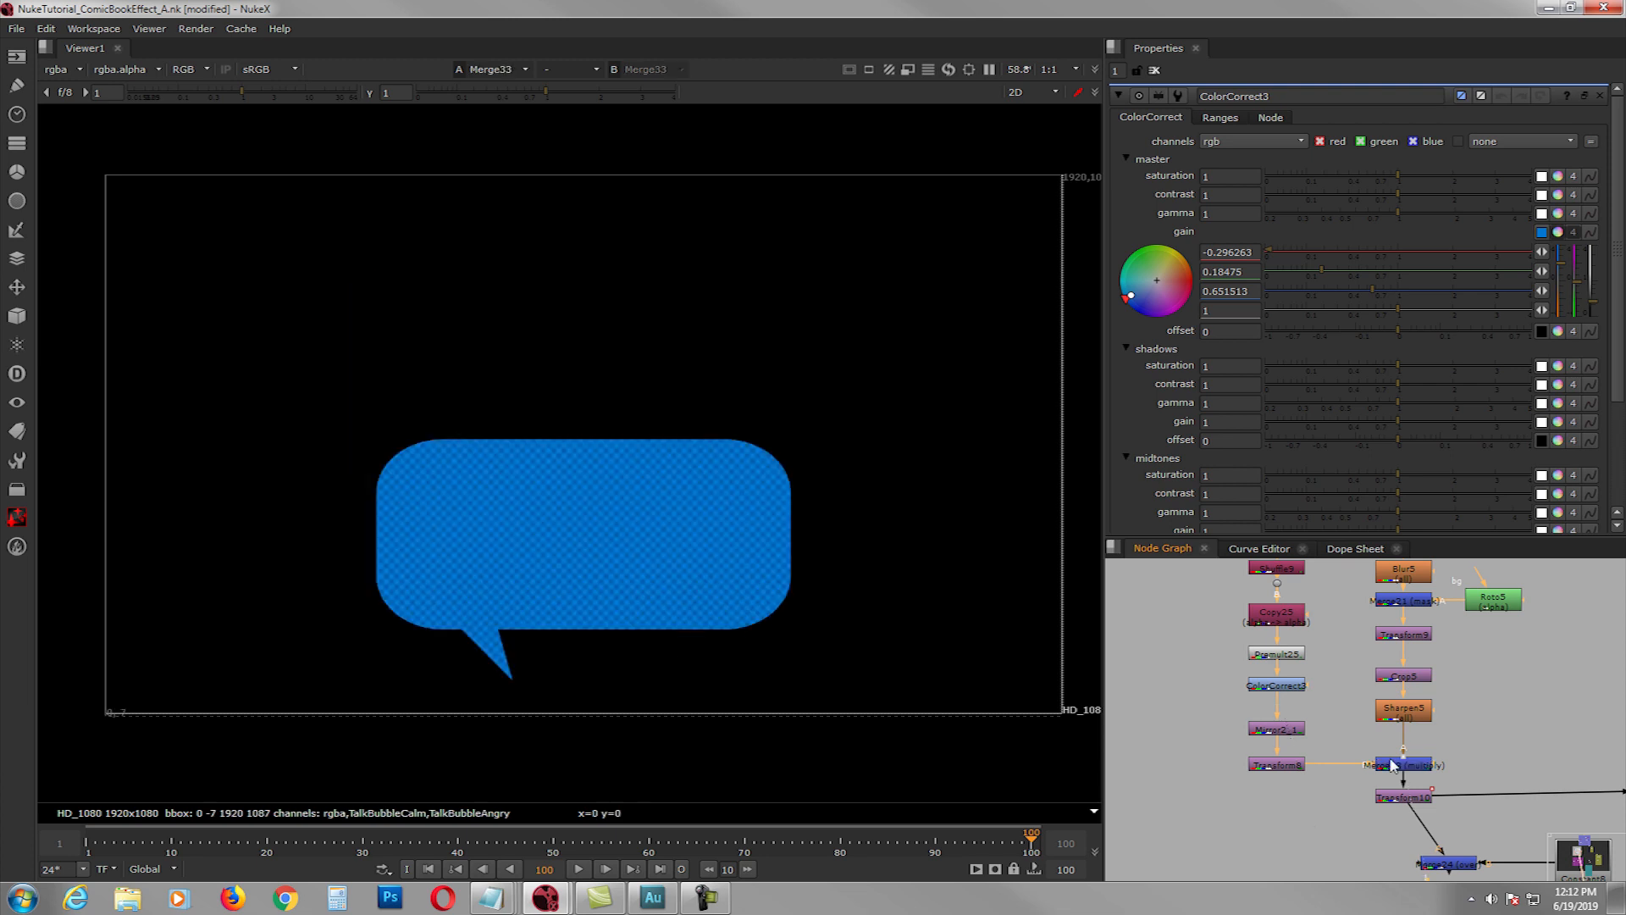
middle_drag(1255, 721, 1218, 746)
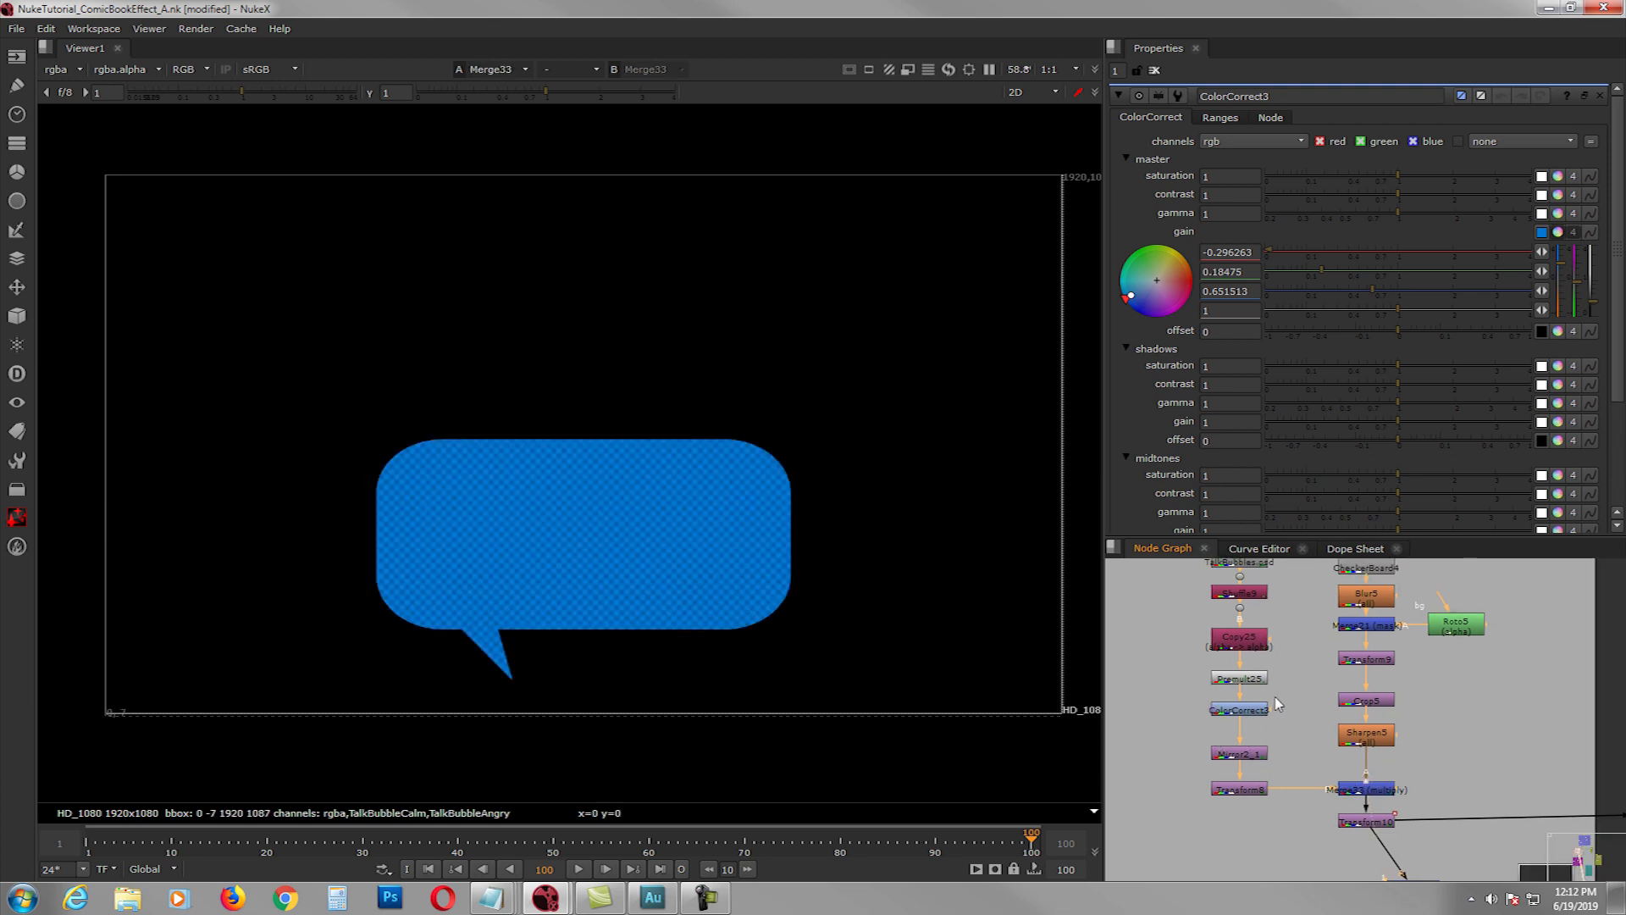
- View the outputs of the talk bubble branch's last Transform node and of the Merge33 multiply node
scroll(1324, 711, up, 2)
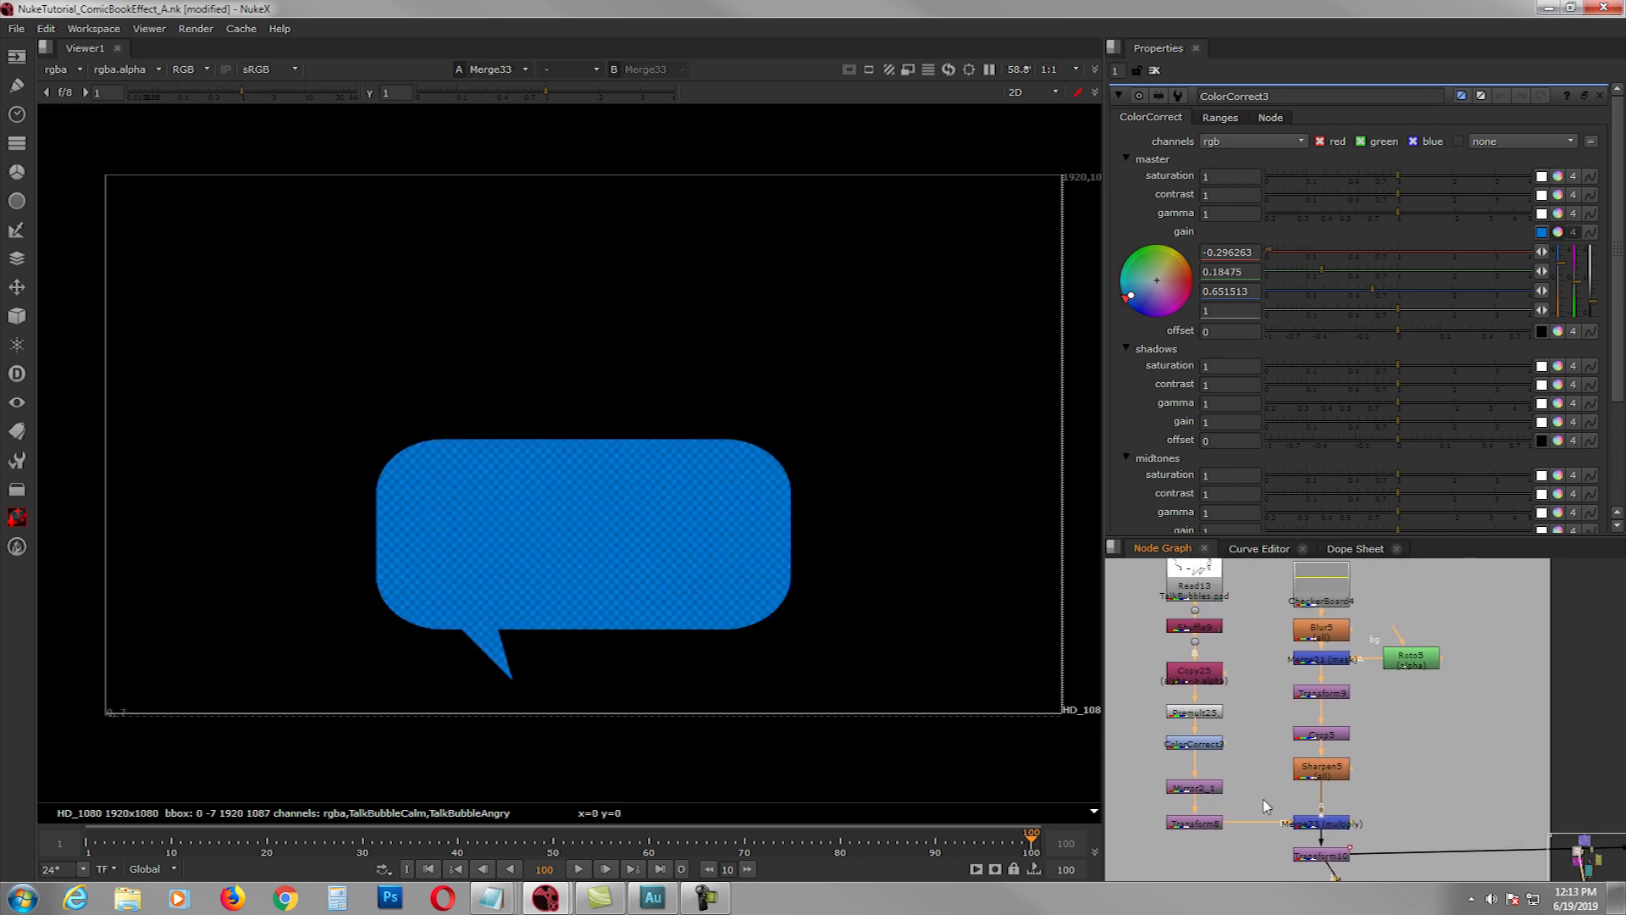
middle_drag(1327, 672, 1349, 666)
click(1214, 822)
key(1)
click(1252, 799)
click(1359, 822)
key(1)
click(1287, 788)
- View the output of the Transform node directly below Merge33
middle_drag(1356, 730, 1247, 647)
click(1251, 772)
key(1)
click(1274, 765)
- View the output of Merge10 to examine the title and talk bubble composited over the city background
scroll(1251, 706, down, 2)
middle_drag(1401, 800, 1341, 678)
scroll(1277, 756, down, 2)
scroll(1379, 810, down, 1)
middle_drag(1345, 780, 1358, 720)
click(1323, 835)
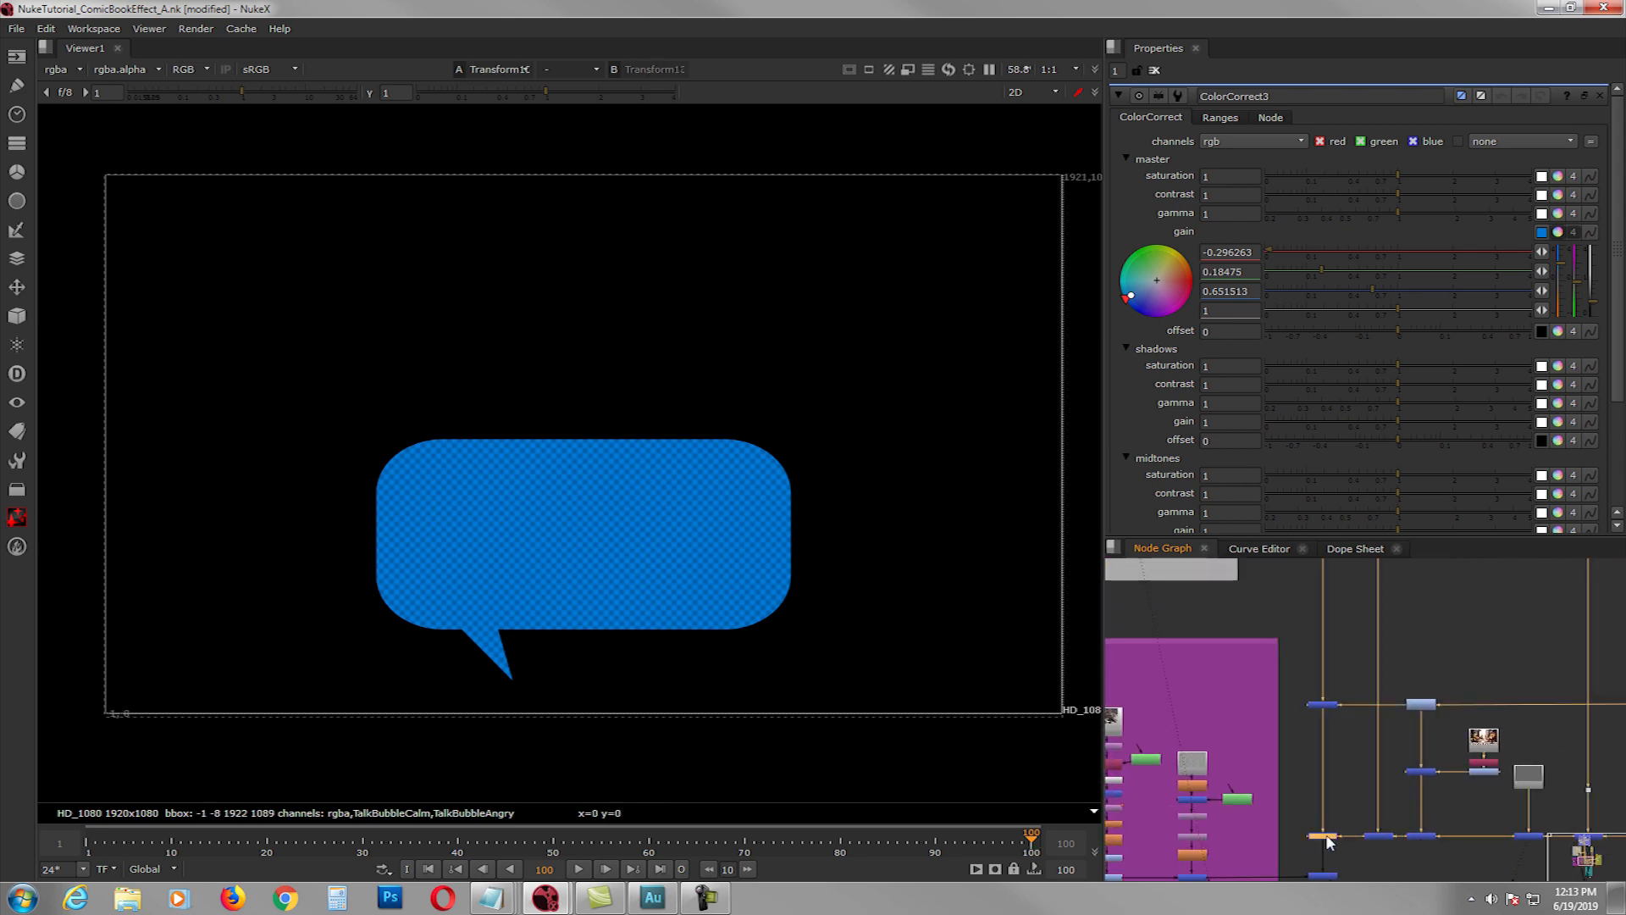
key(1)
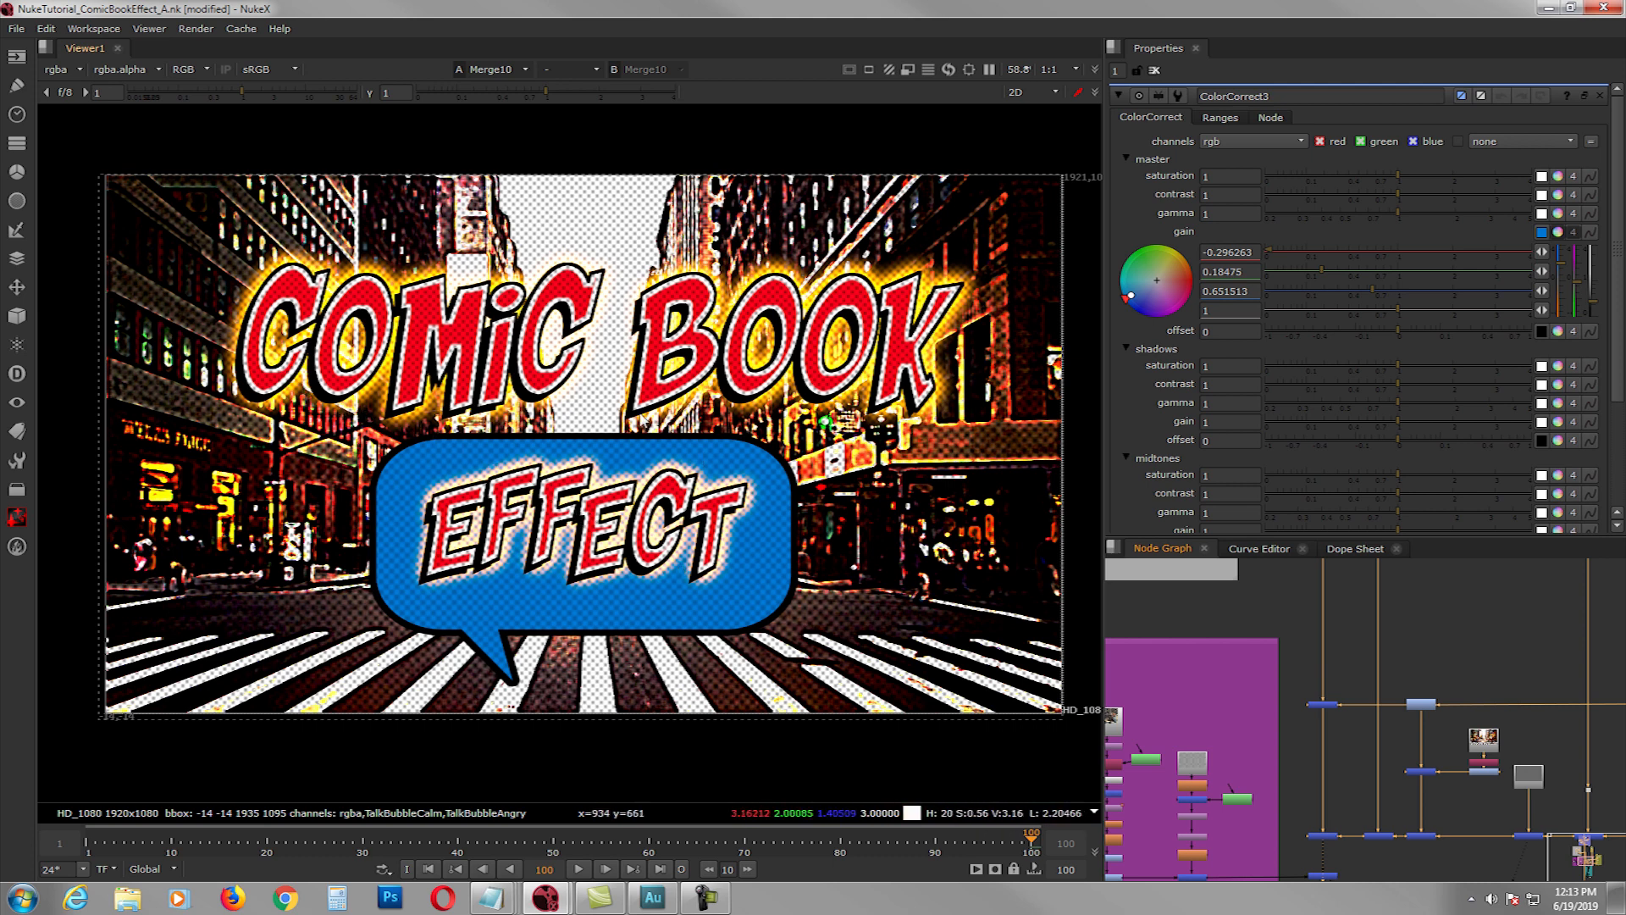
- View the output of Merge16, which adds the person to the composite
middle_drag(1359, 810, 1438, 797)
scroll(1382, 756, up, 2)
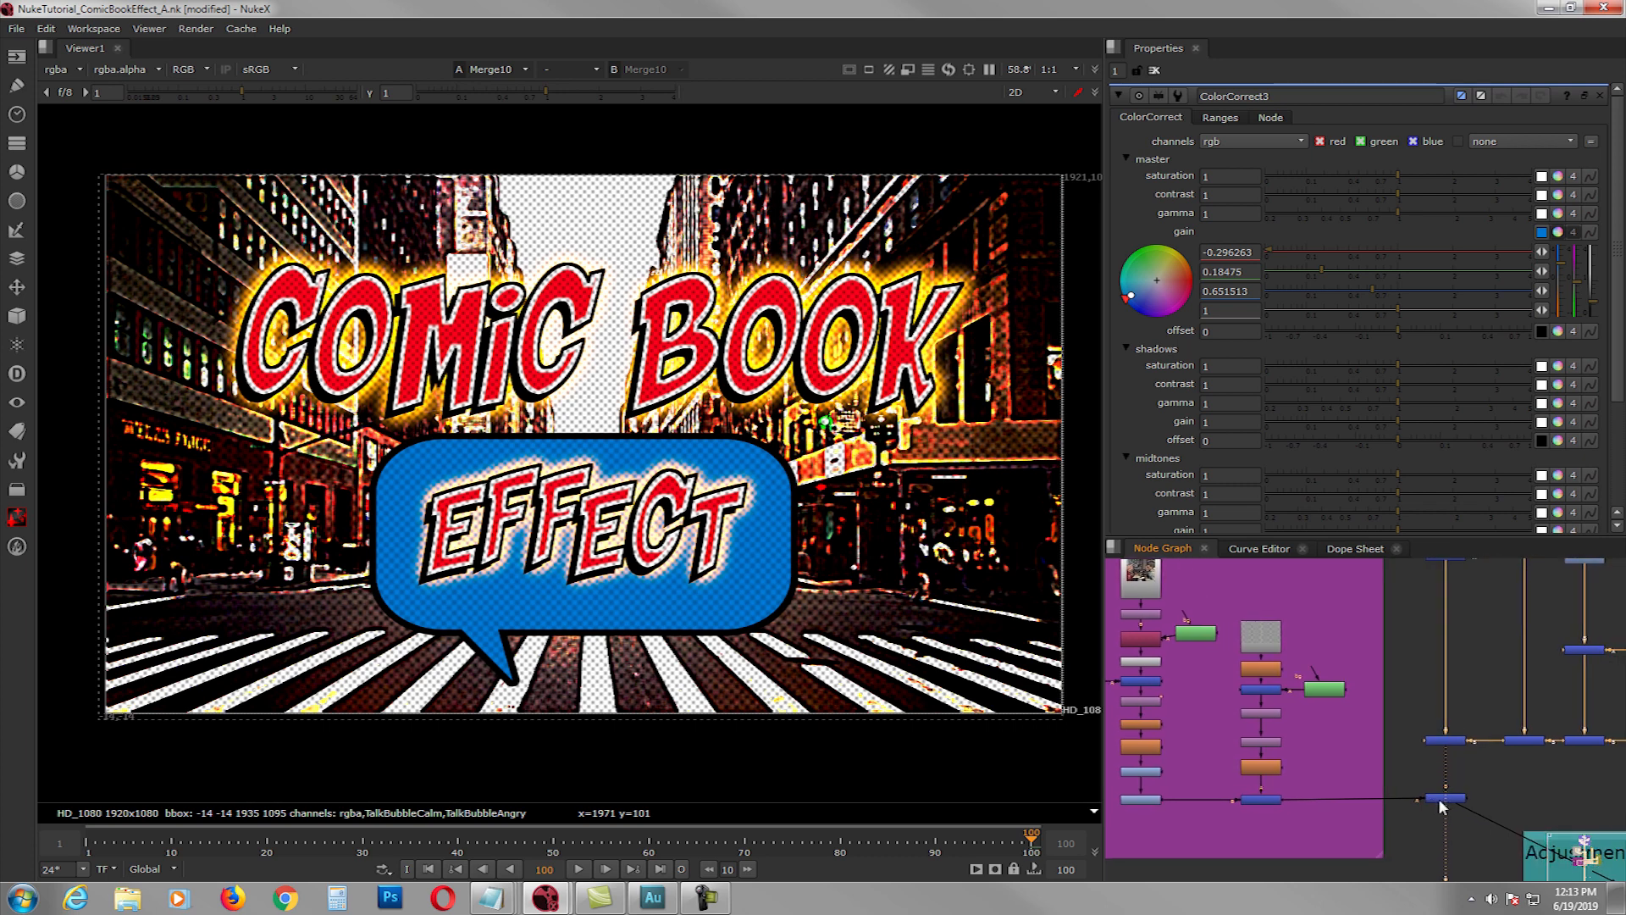
click(1436, 798)
key(1)
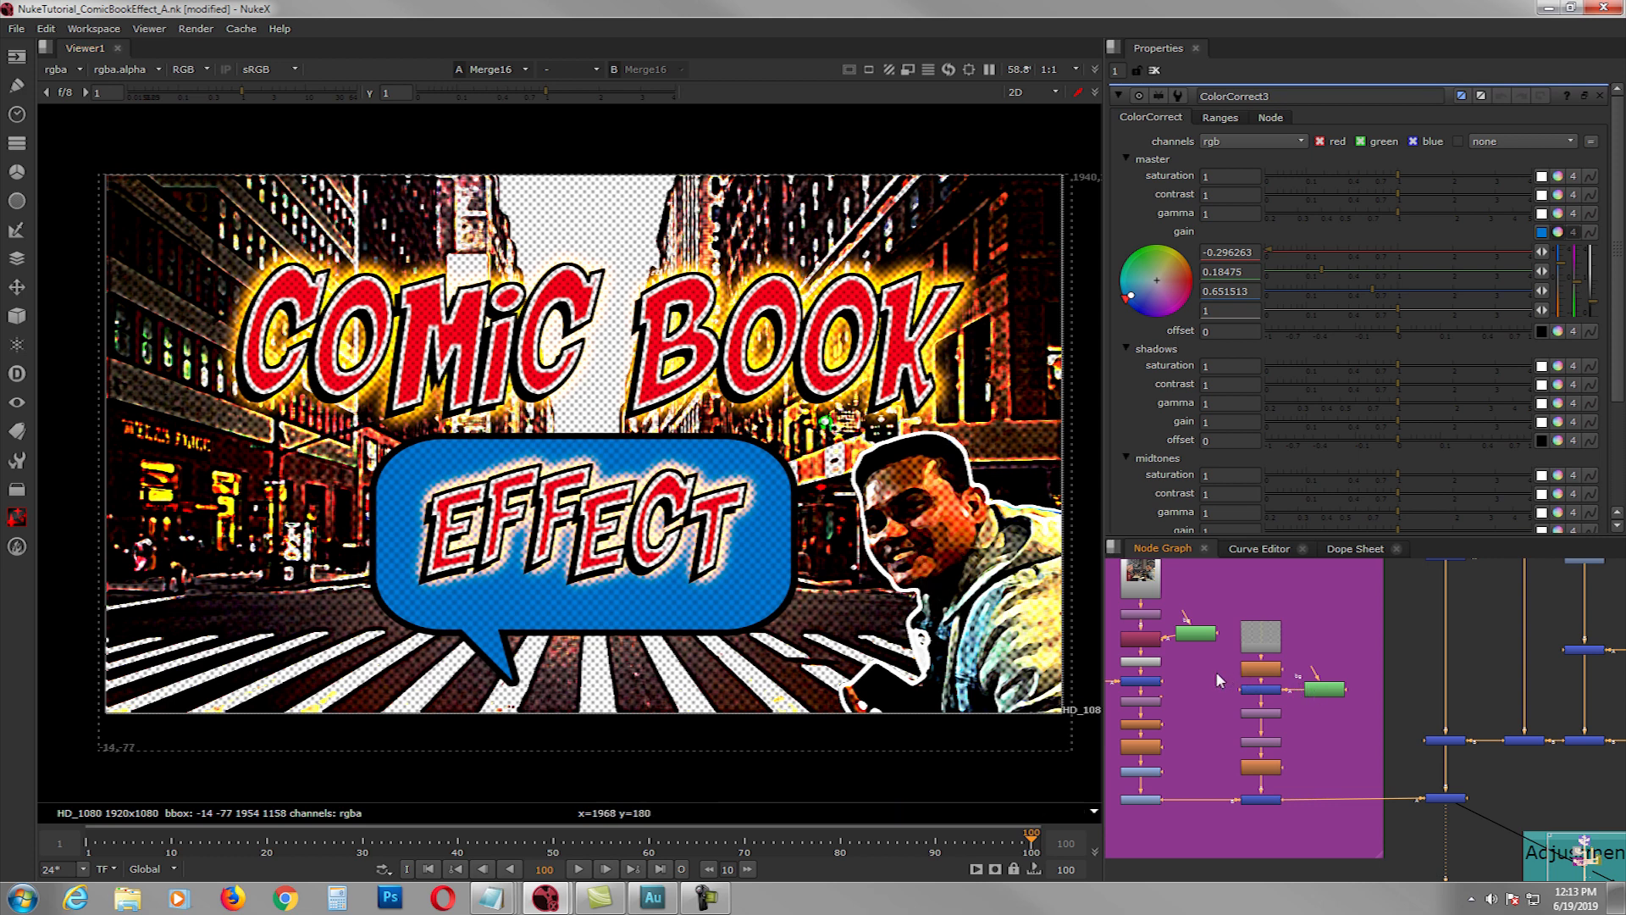
- View the output of Premult5 in the Person group and open Roto3's properties to examine the Bezier shapes cutting out the person
middle_drag(1216, 670, 1345, 724)
scroll(1292, 712, up, 1)
middle_drag(1212, 699, 1339, 712)
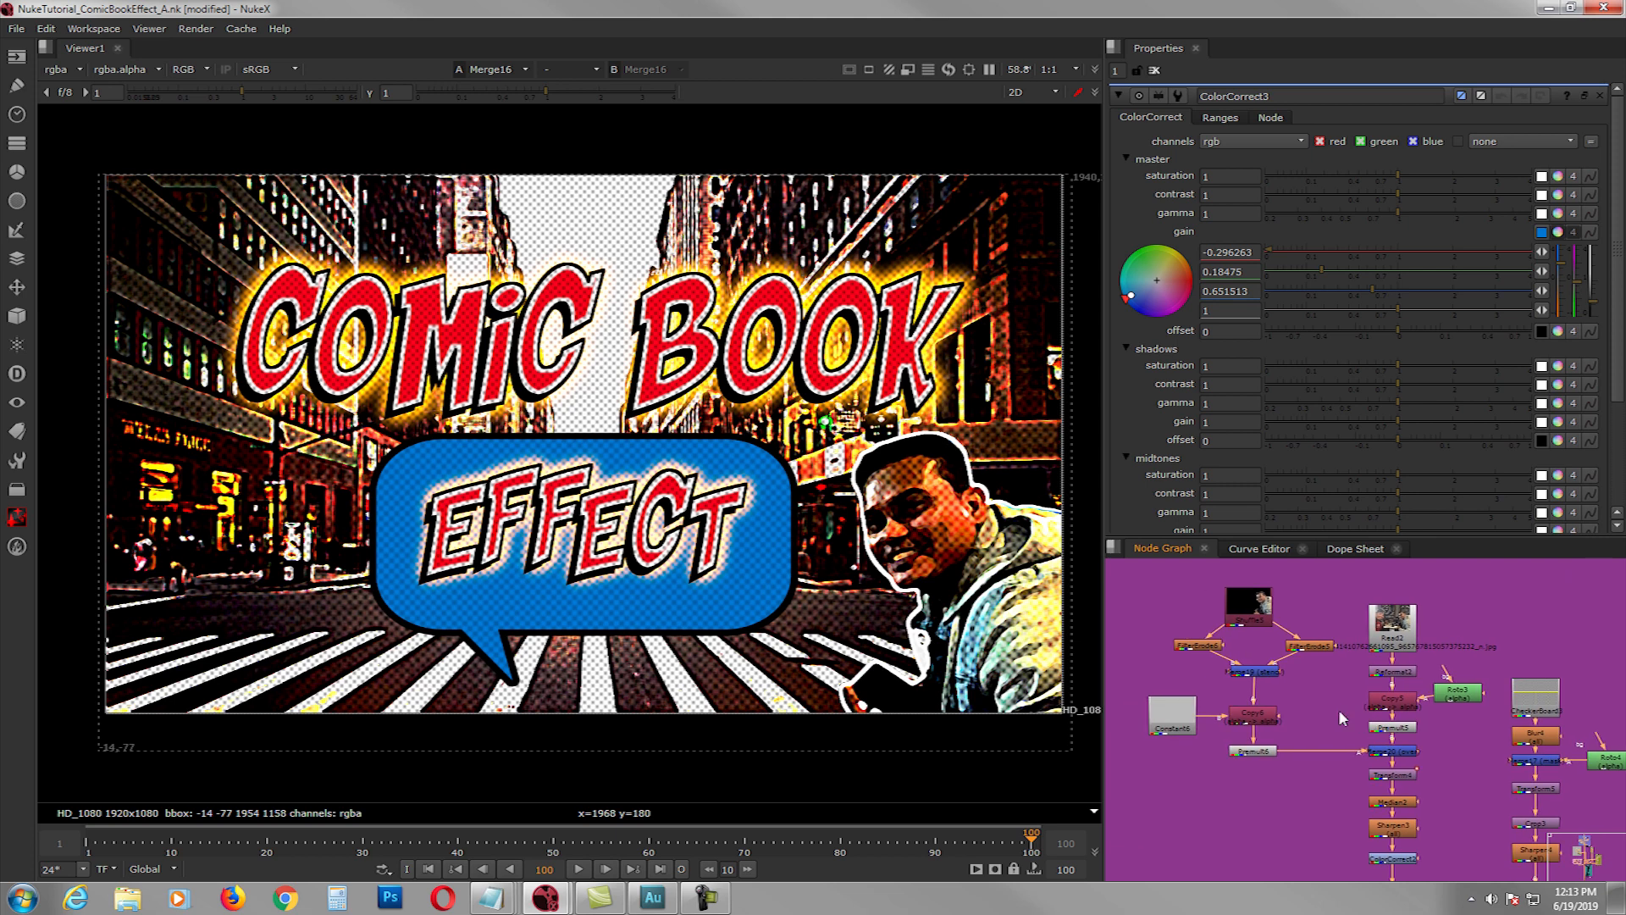
drag(1254, 622, 1259, 625)
click(1394, 672)
click(1396, 726)
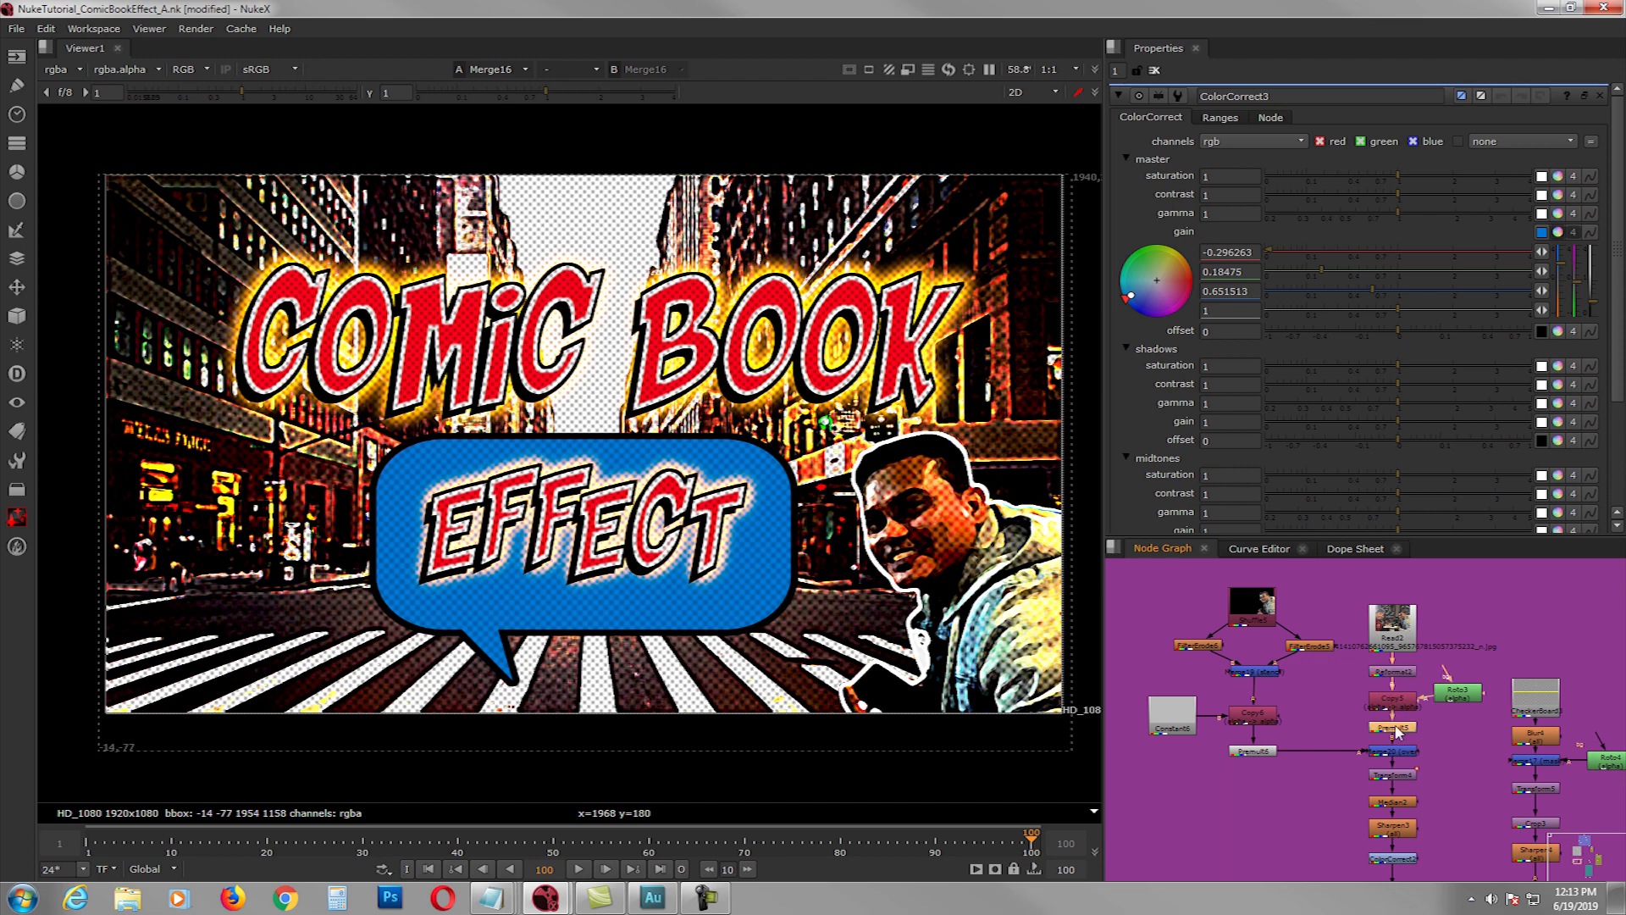
key(1)
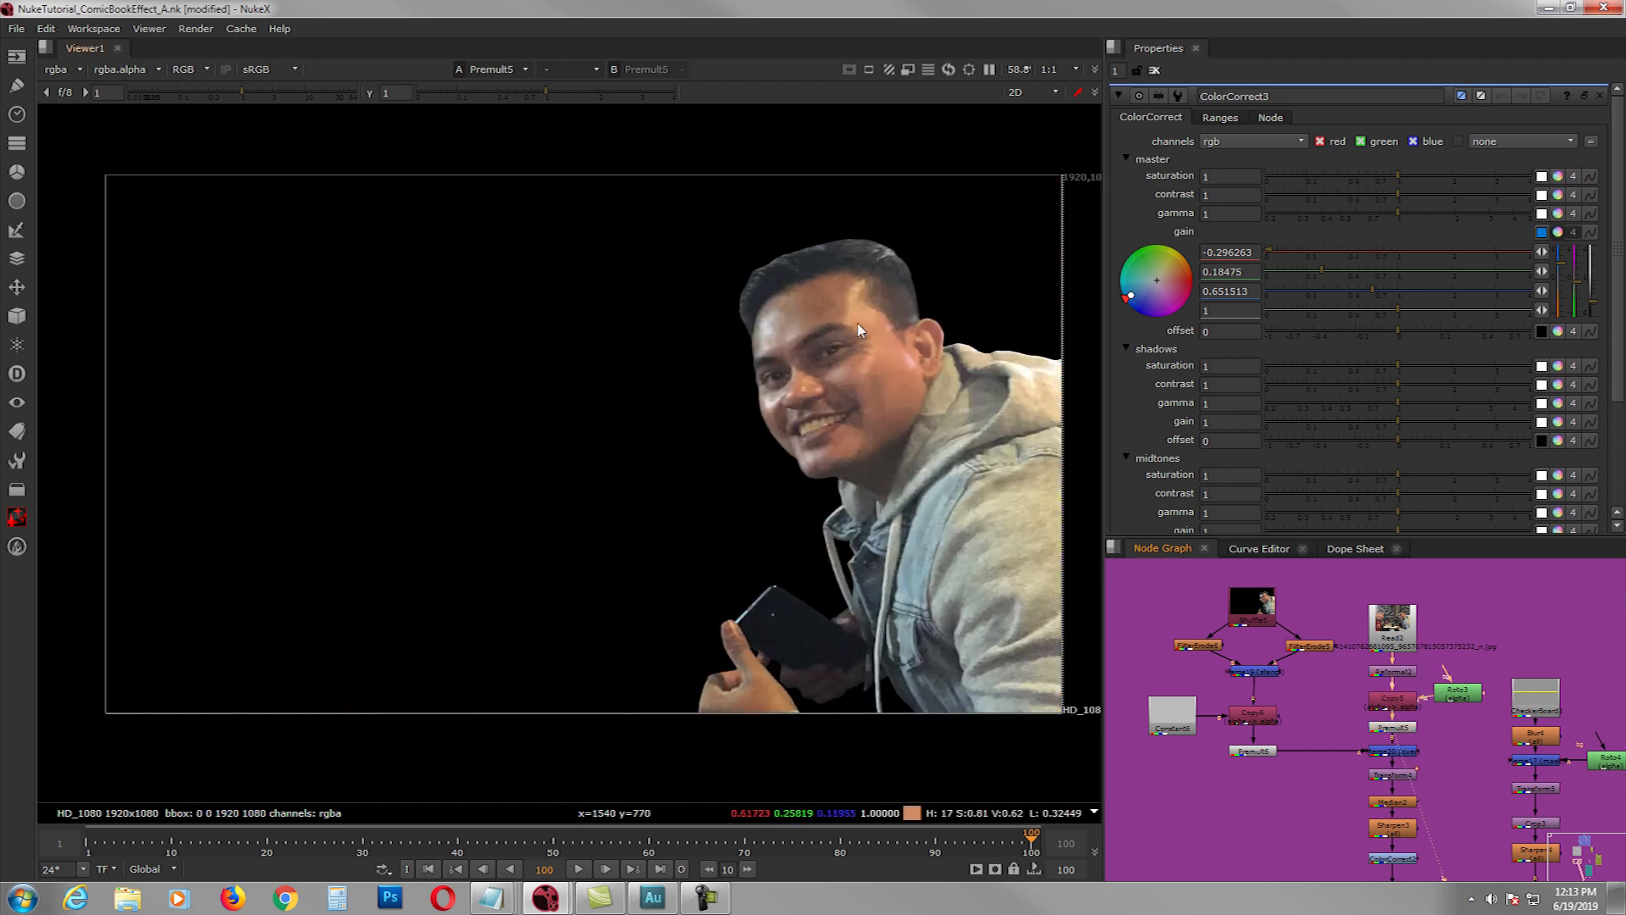
double_click(1454, 695)
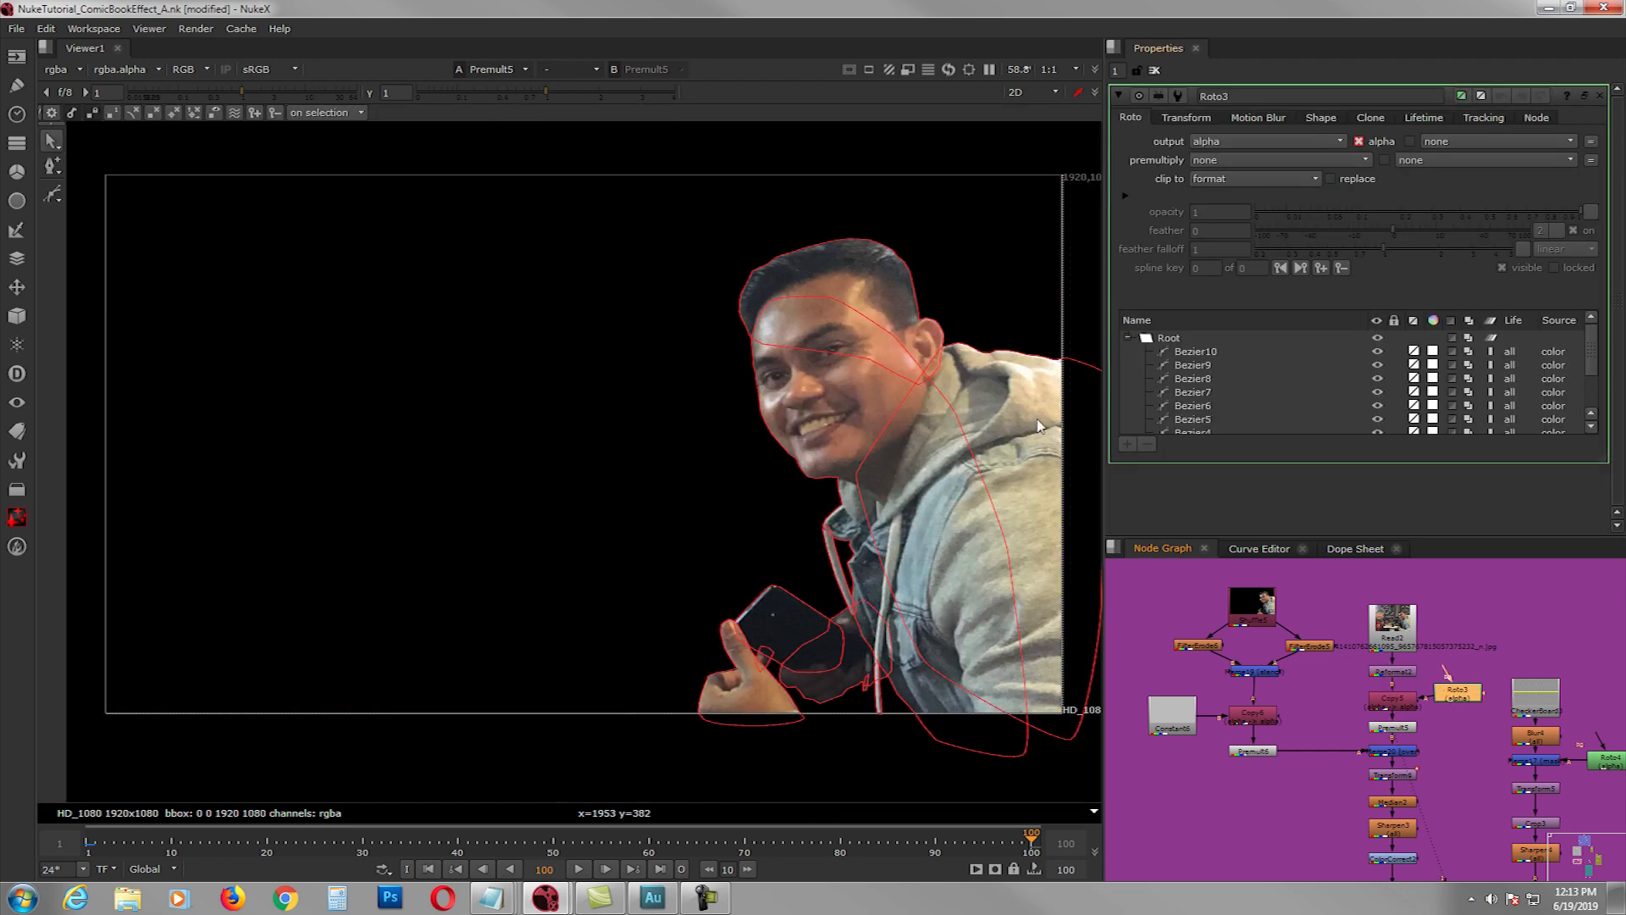
- View the output of the Merge19 stencil below the two FilterErode nodes and close the open node properties
middle_drag(1386, 708, 1363, 676)
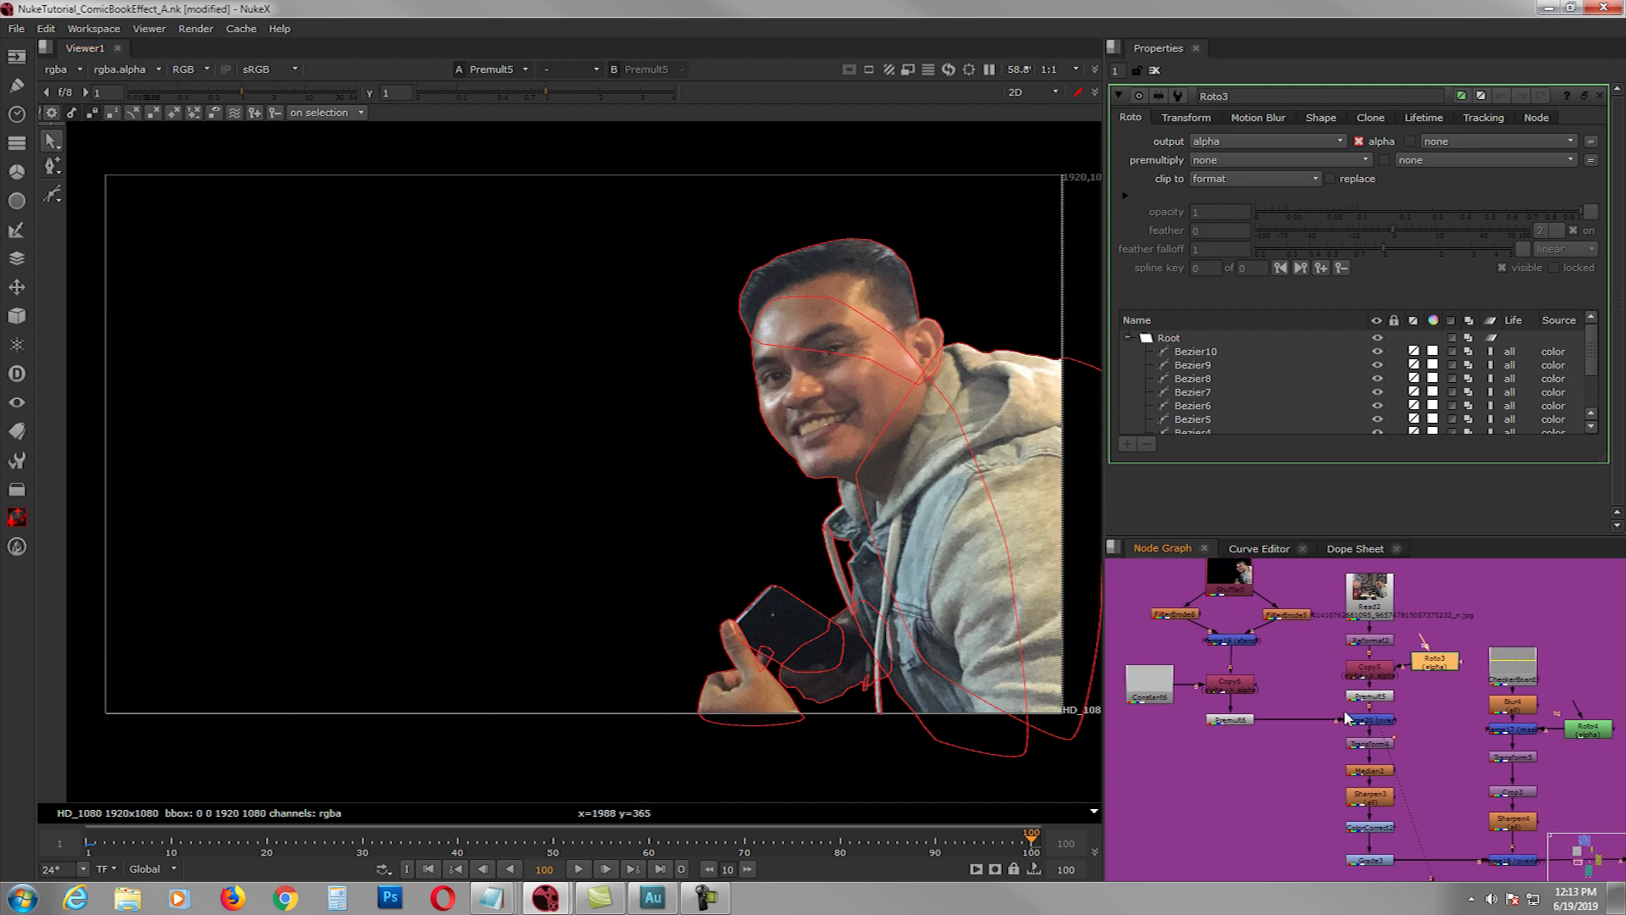
click(1237, 585)
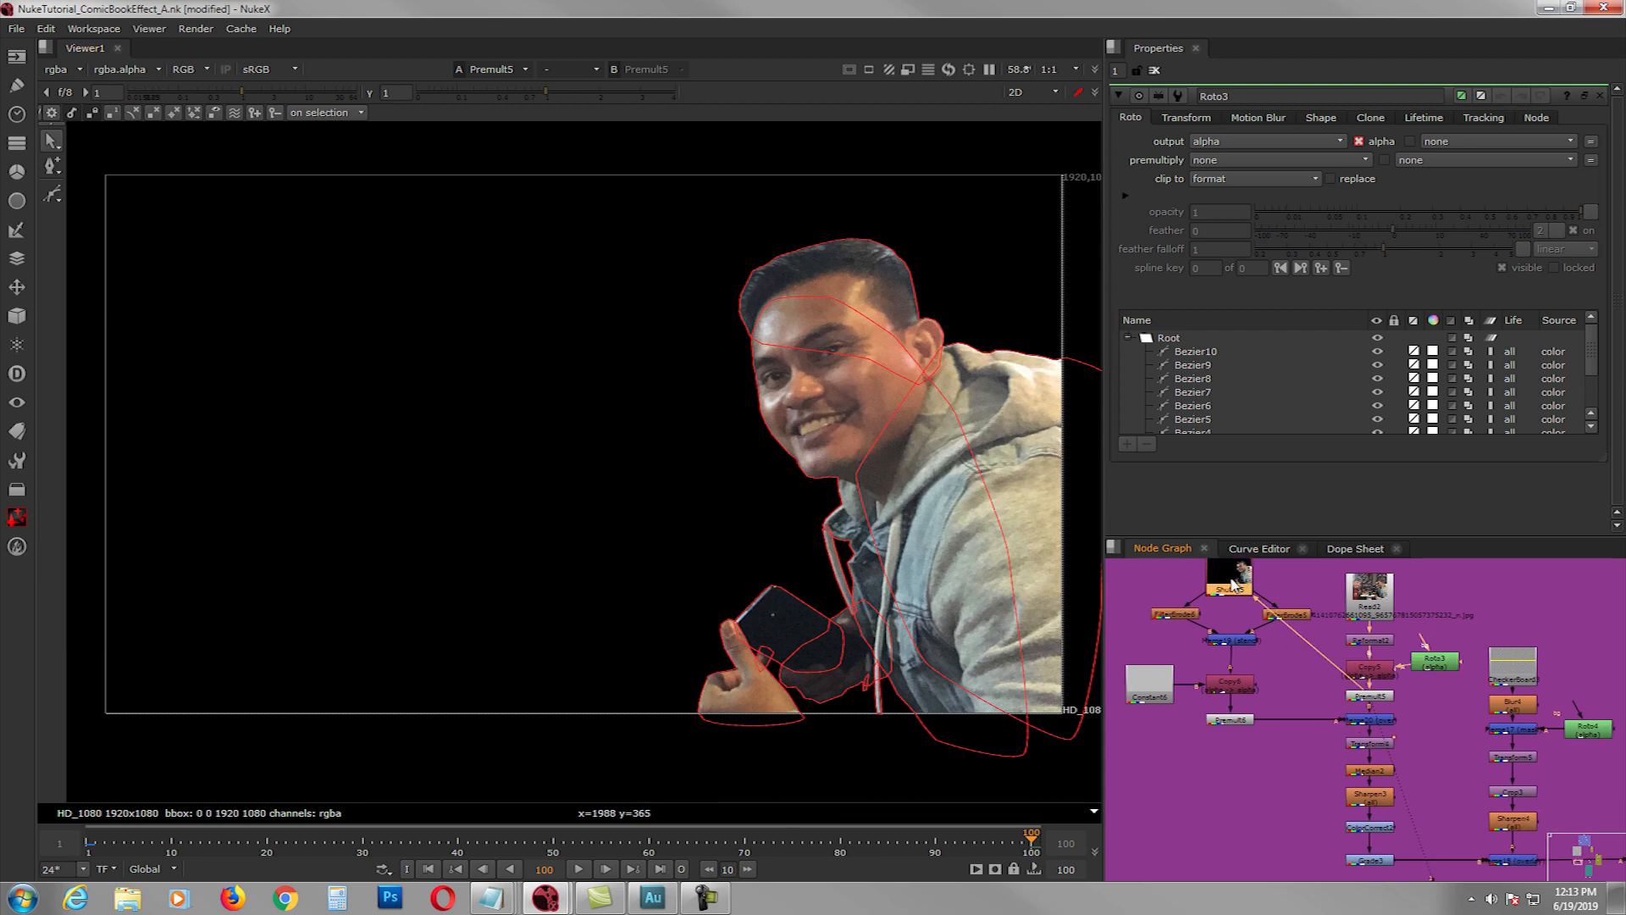
click(1233, 646)
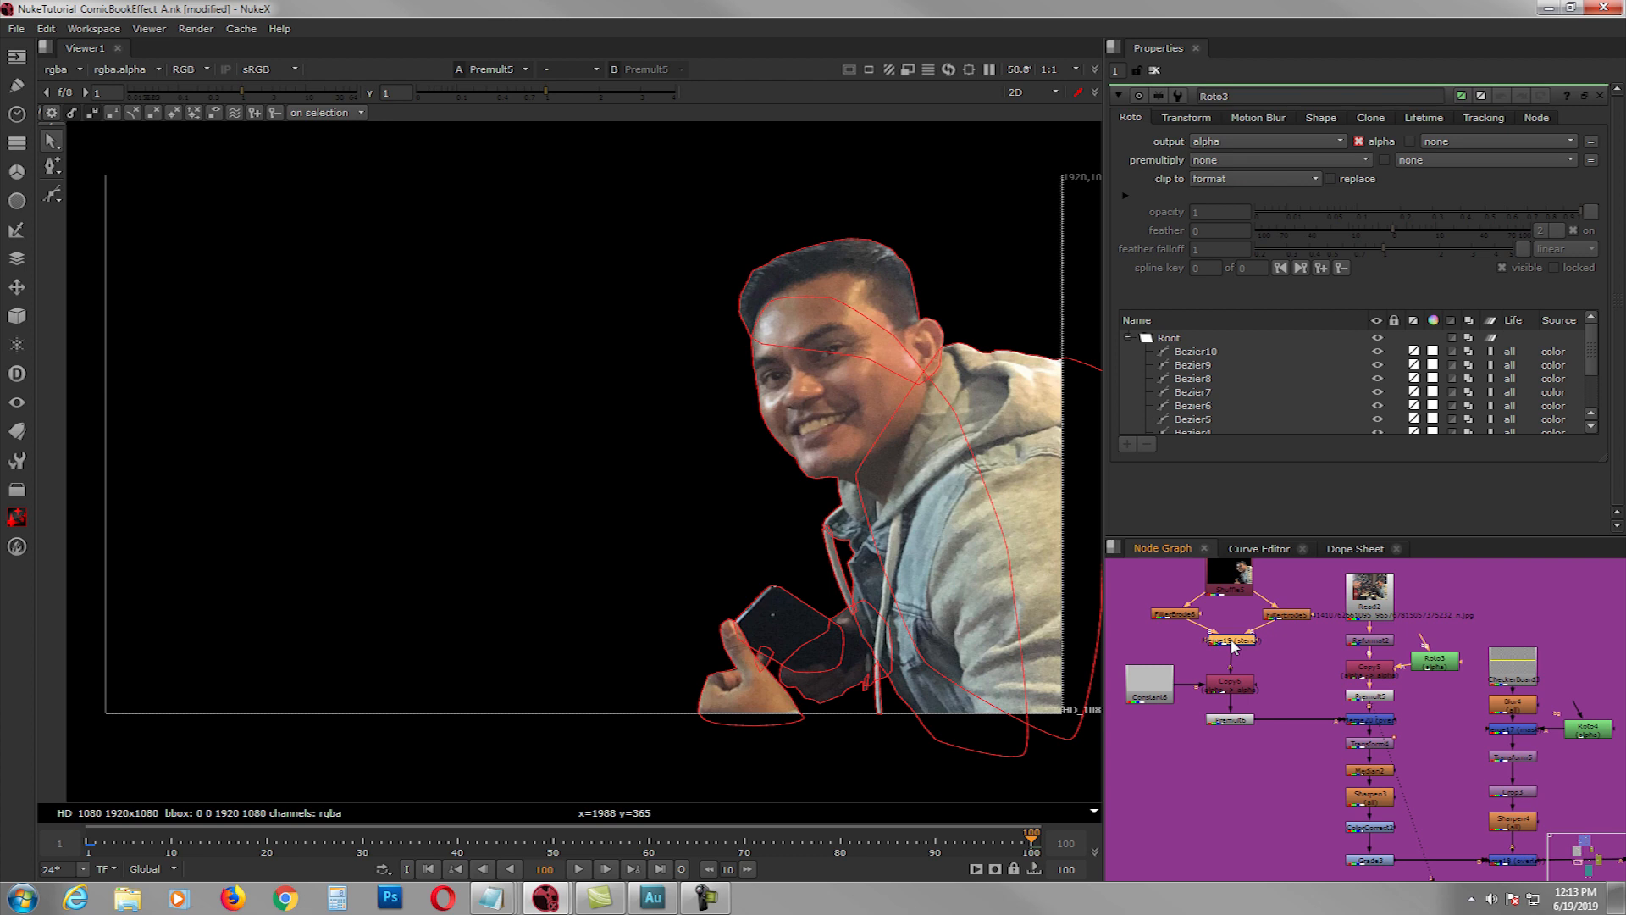
key(1)
click(1153, 71)
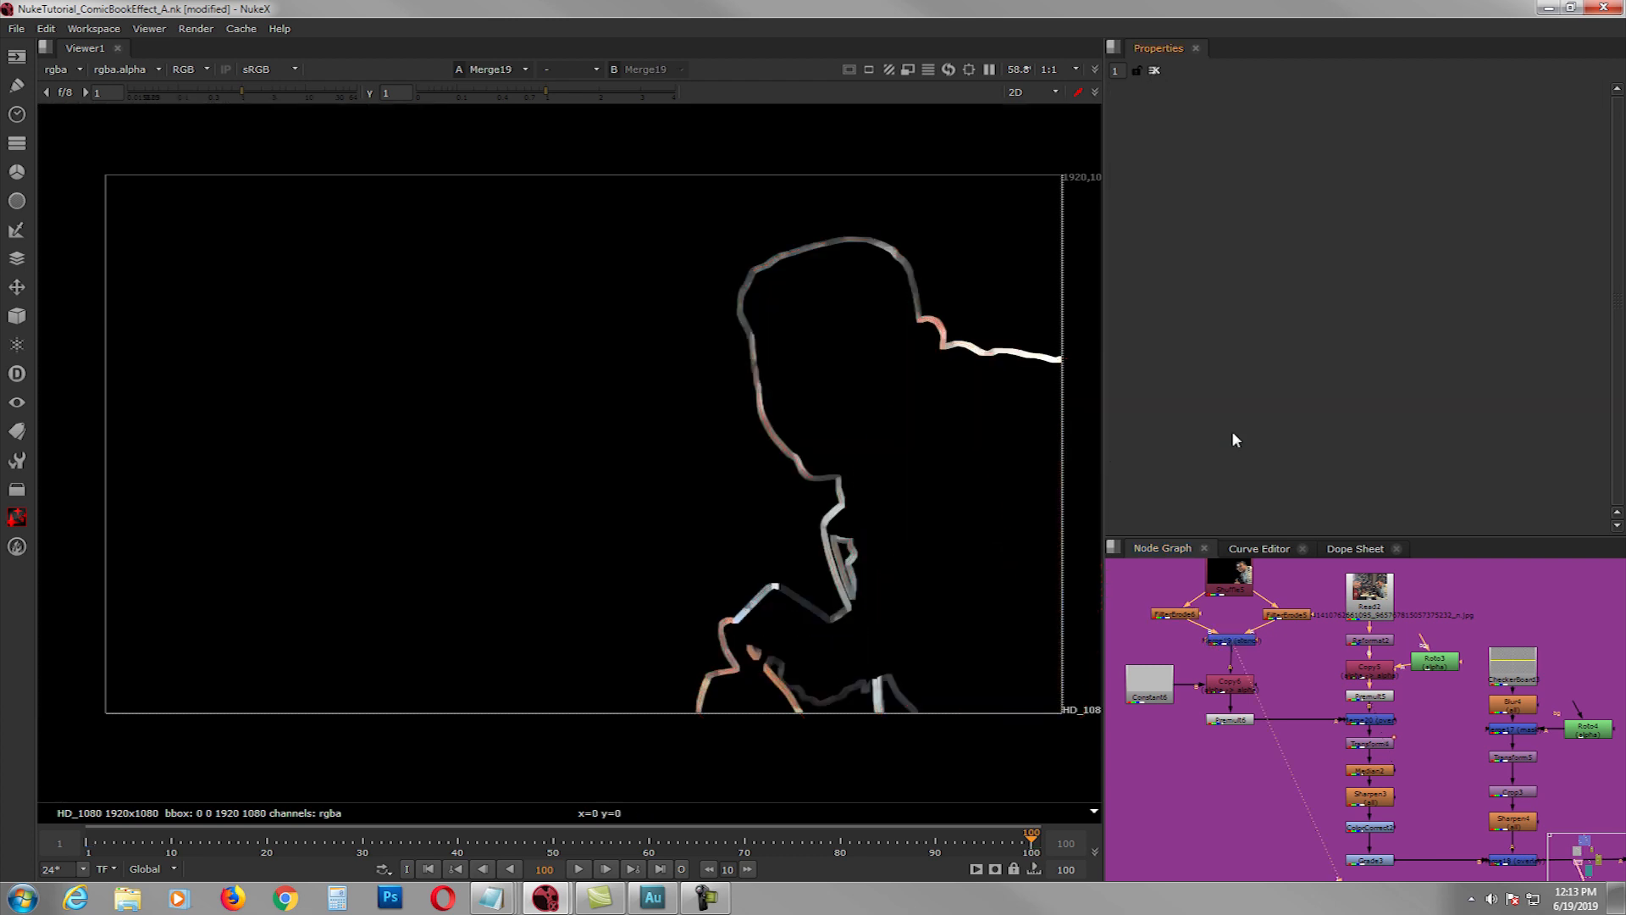
- Compare the outputs of Premult5 and Merge19, and open FilterErode6's properties to examine its erode size
click(1368, 696)
key(1)
scroll(1250, 695, up, 2)
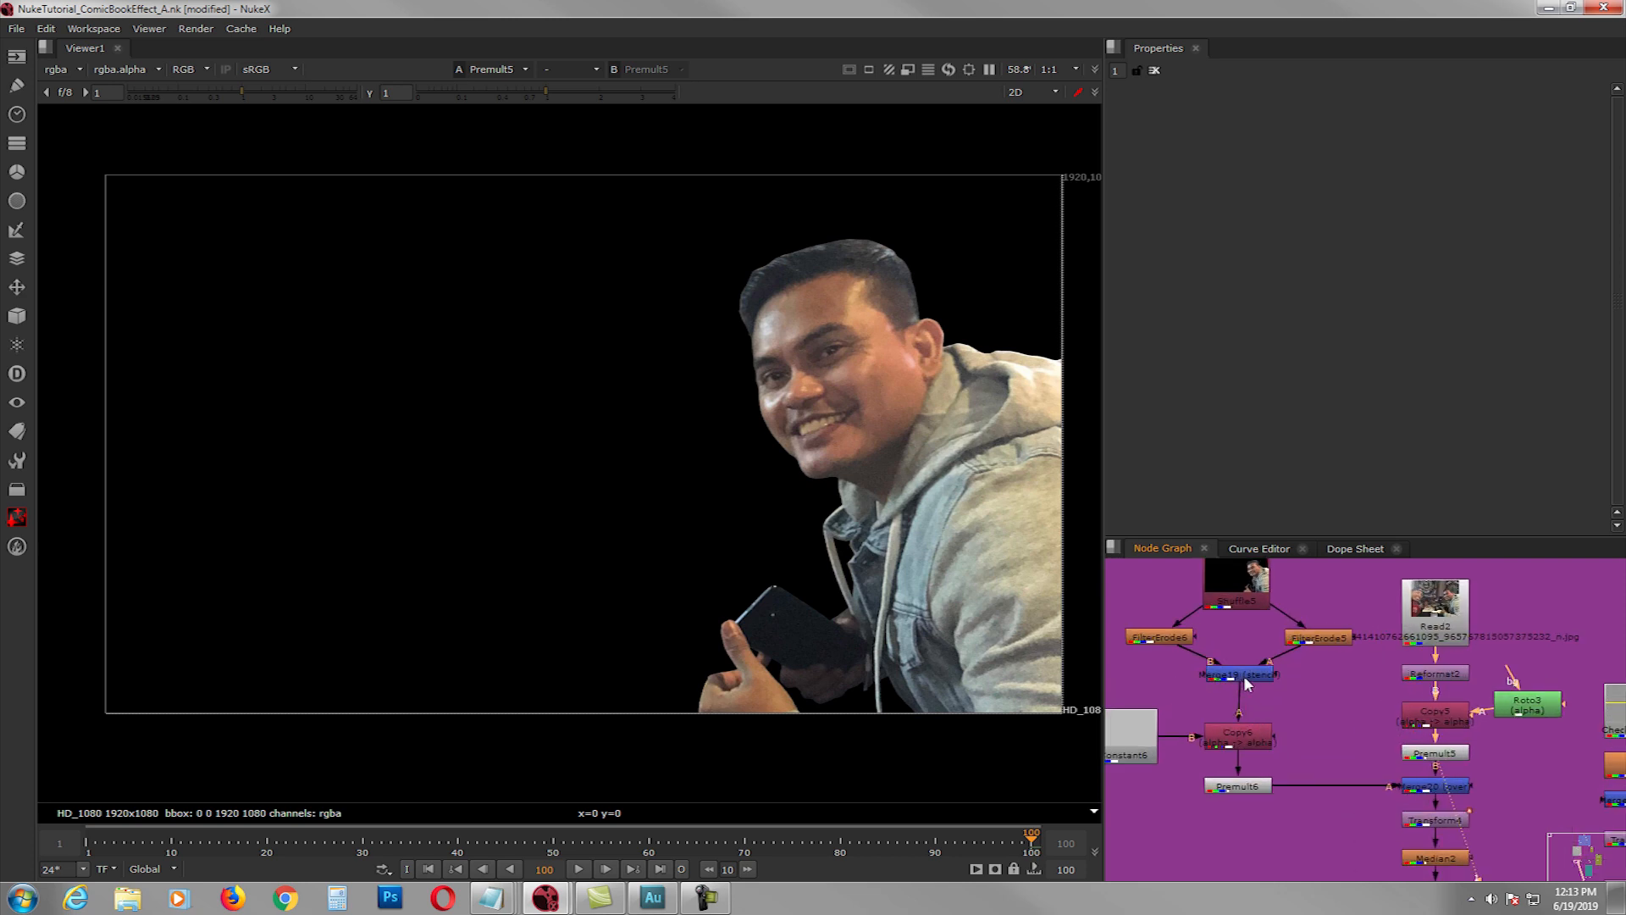
click(1245, 678)
key(1)
middle_drag(1245, 680, 1268, 716)
double_click(1194, 673)
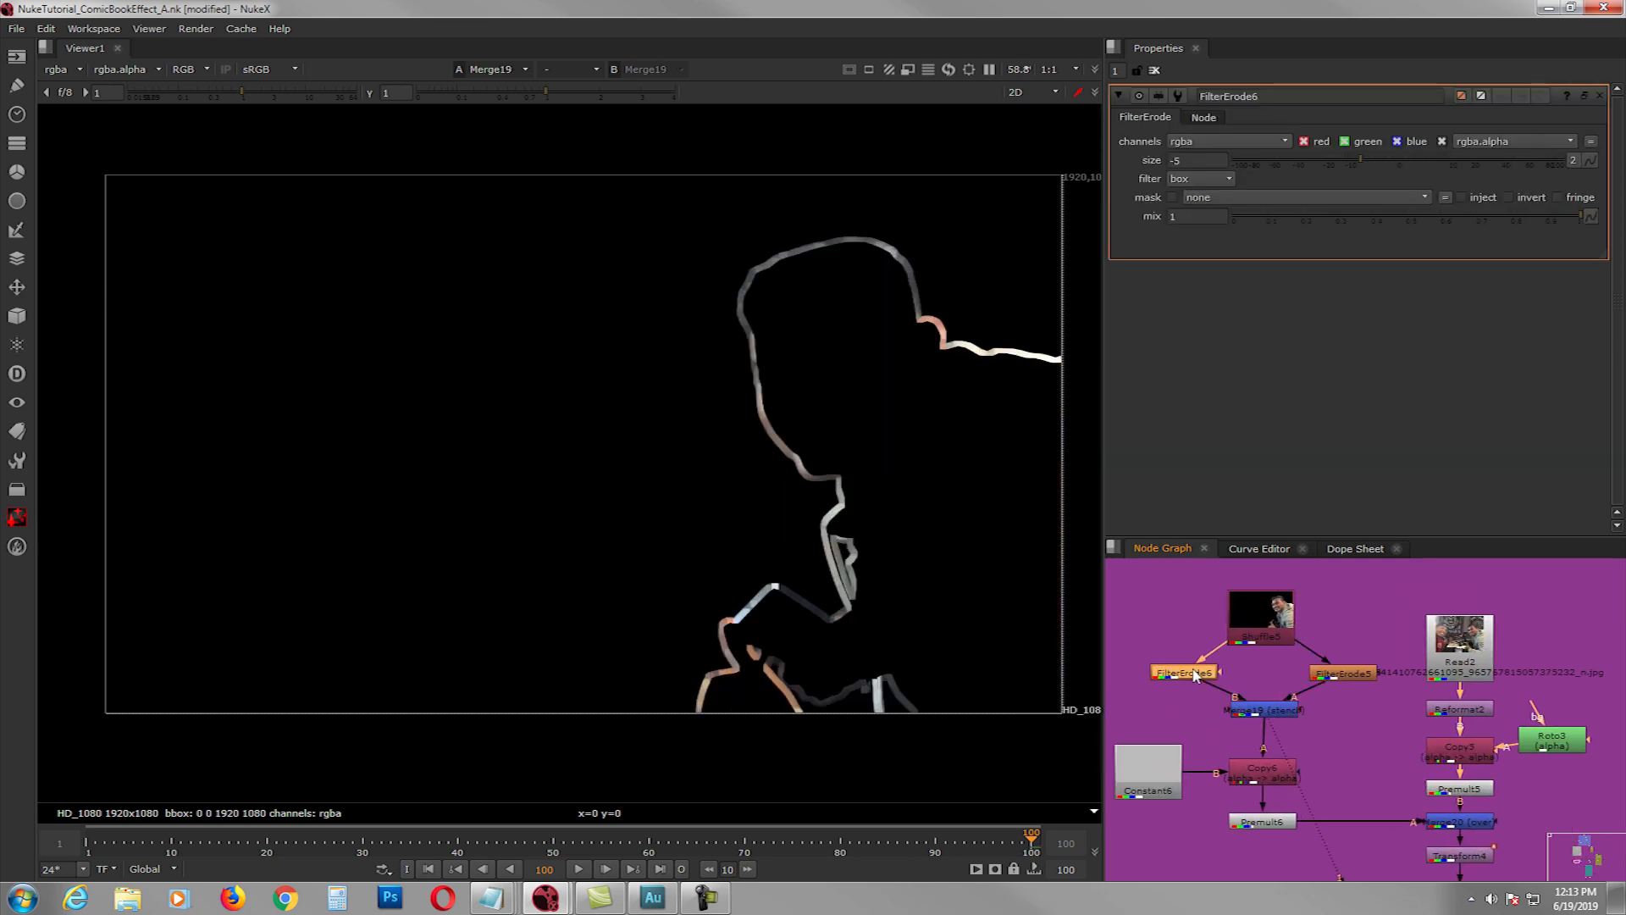
- View the output of Merge3 in the title text group to examine how the text outline was made
scroll(1248, 693, down, 6)
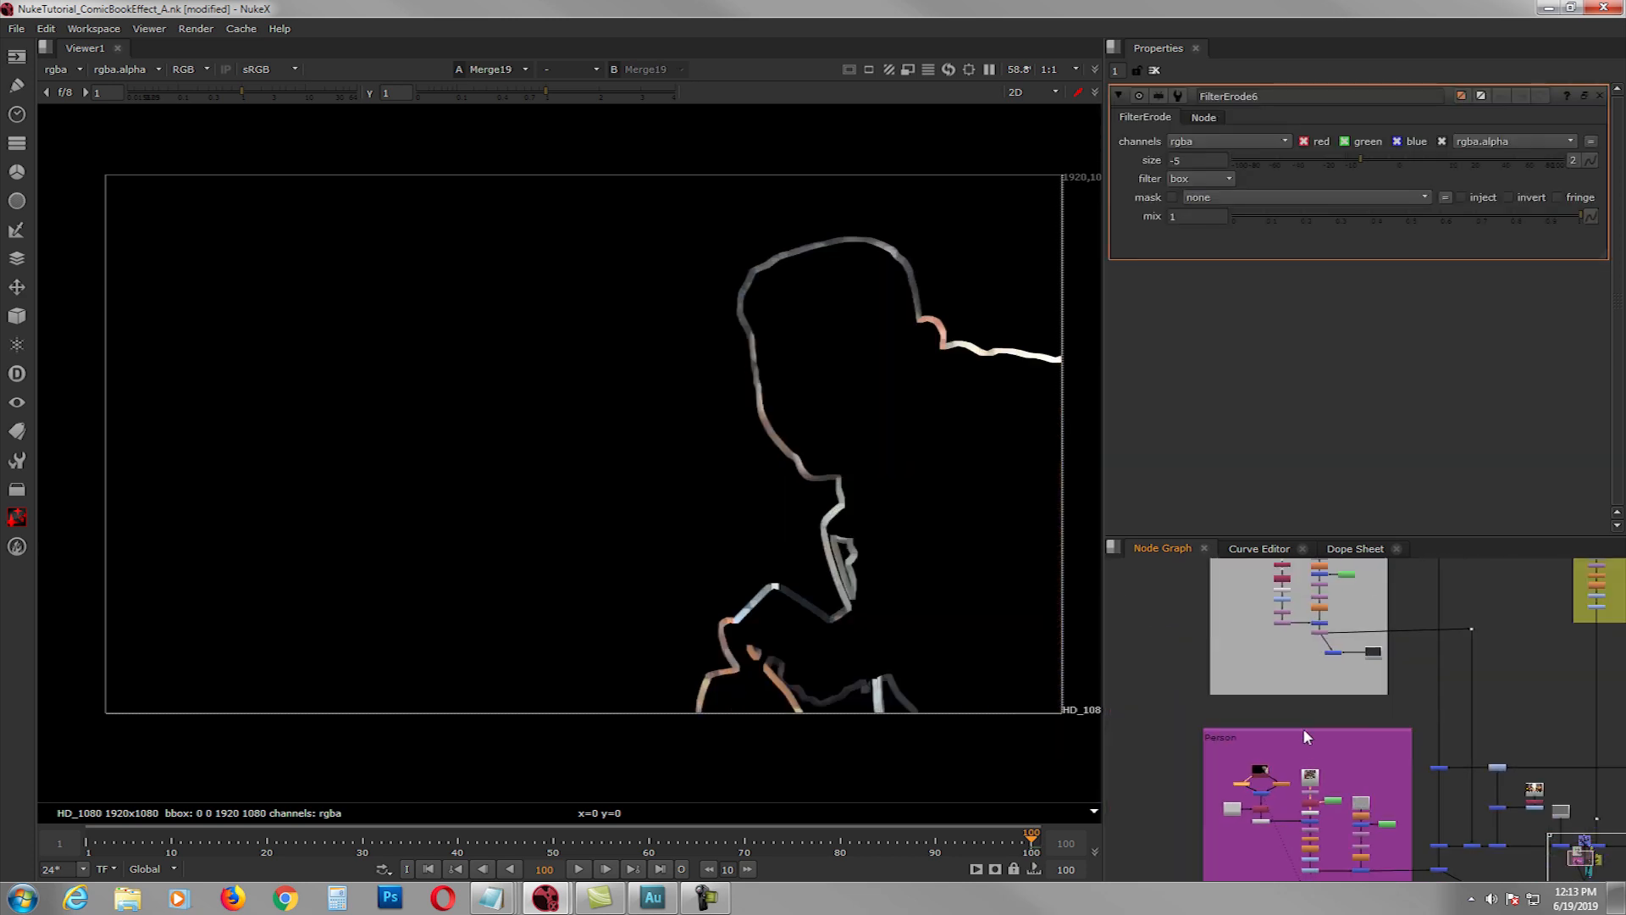
scroll(1291, 736, down, 3)
scroll(1322, 671, up, 8)
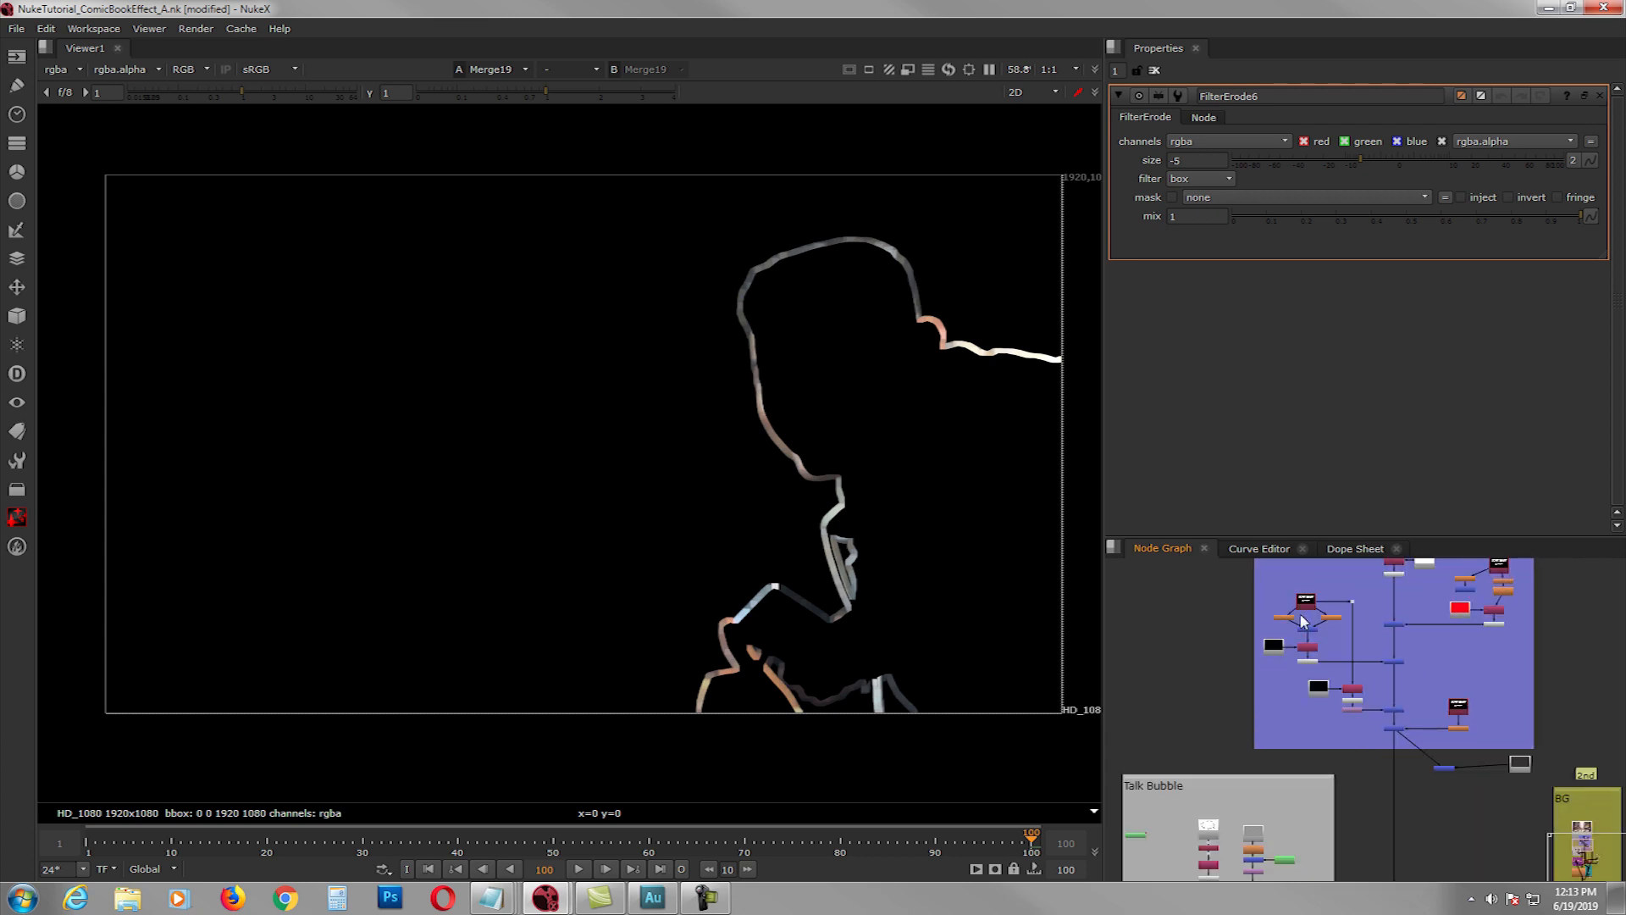
click(1321, 671)
key(1)
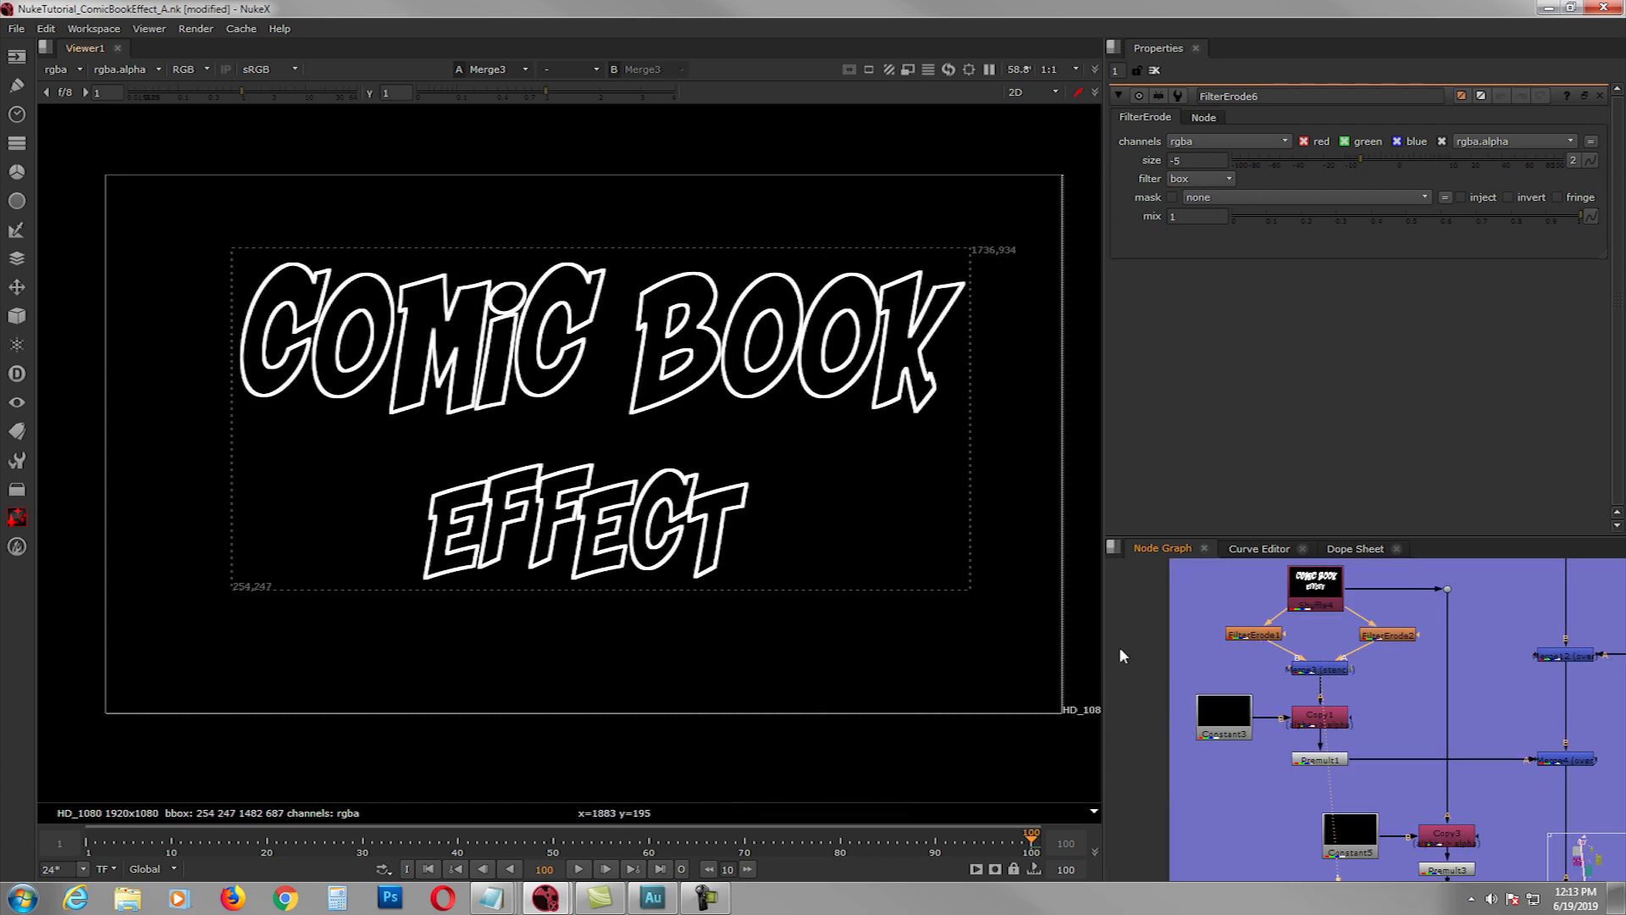
- Return to the Person group and view the output of the Merge19 stencil
scroll(1326, 665, down, 5)
middle_drag(1312, 787, 1357, 594)
middle_drag(1280, 872, 1333, 729)
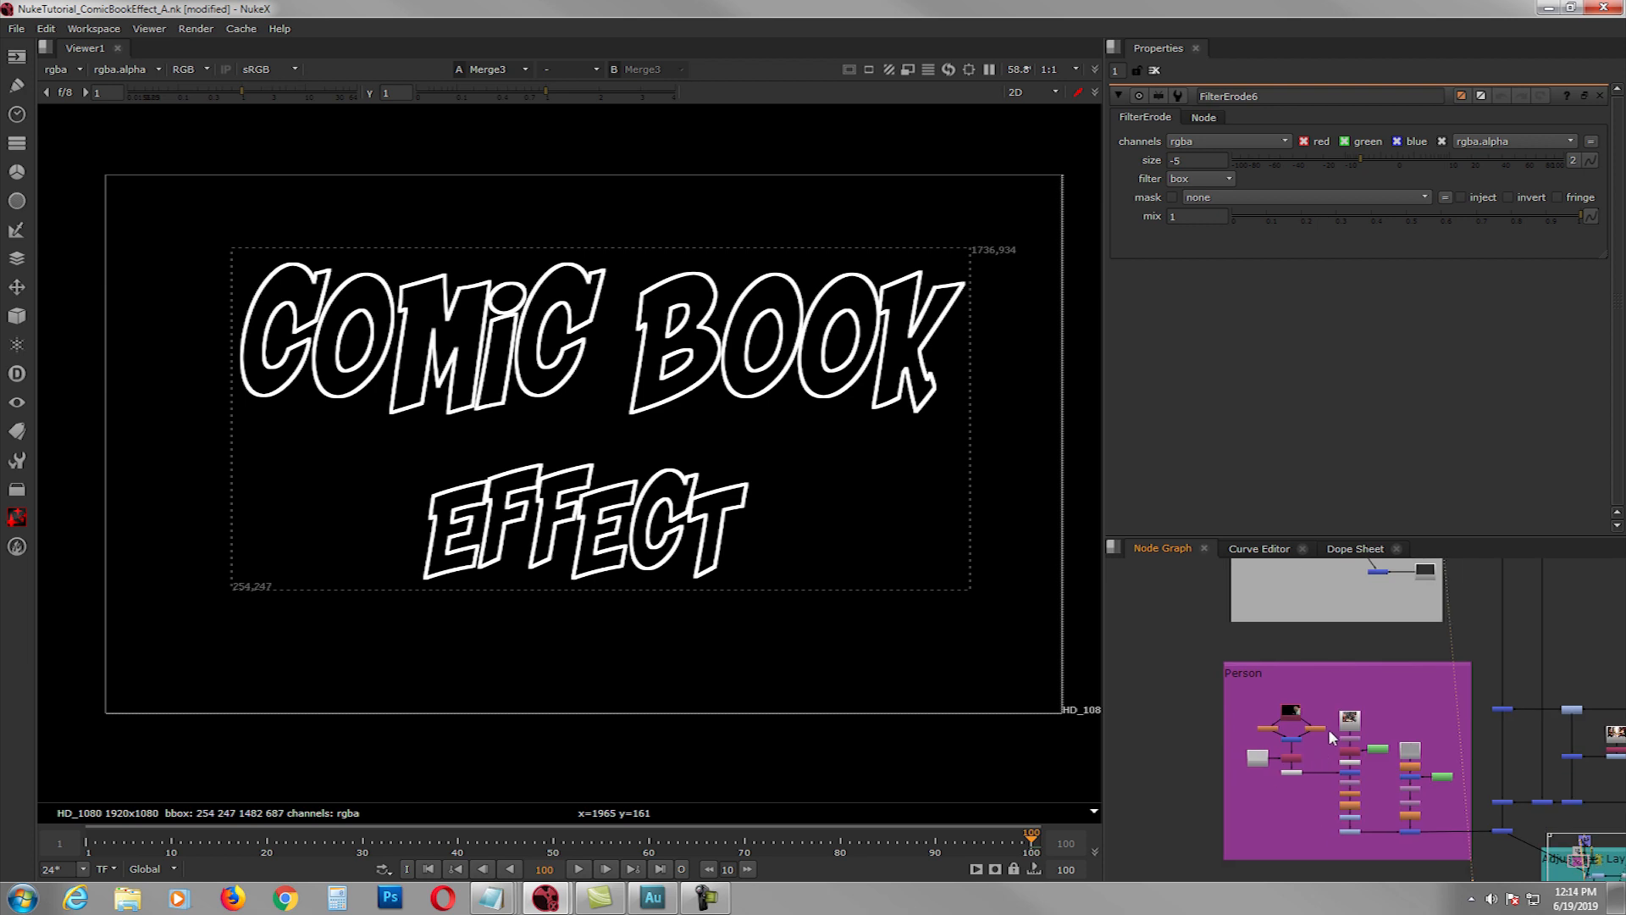
scroll(1306, 710, up, 6)
click(1300, 708)
key(1)
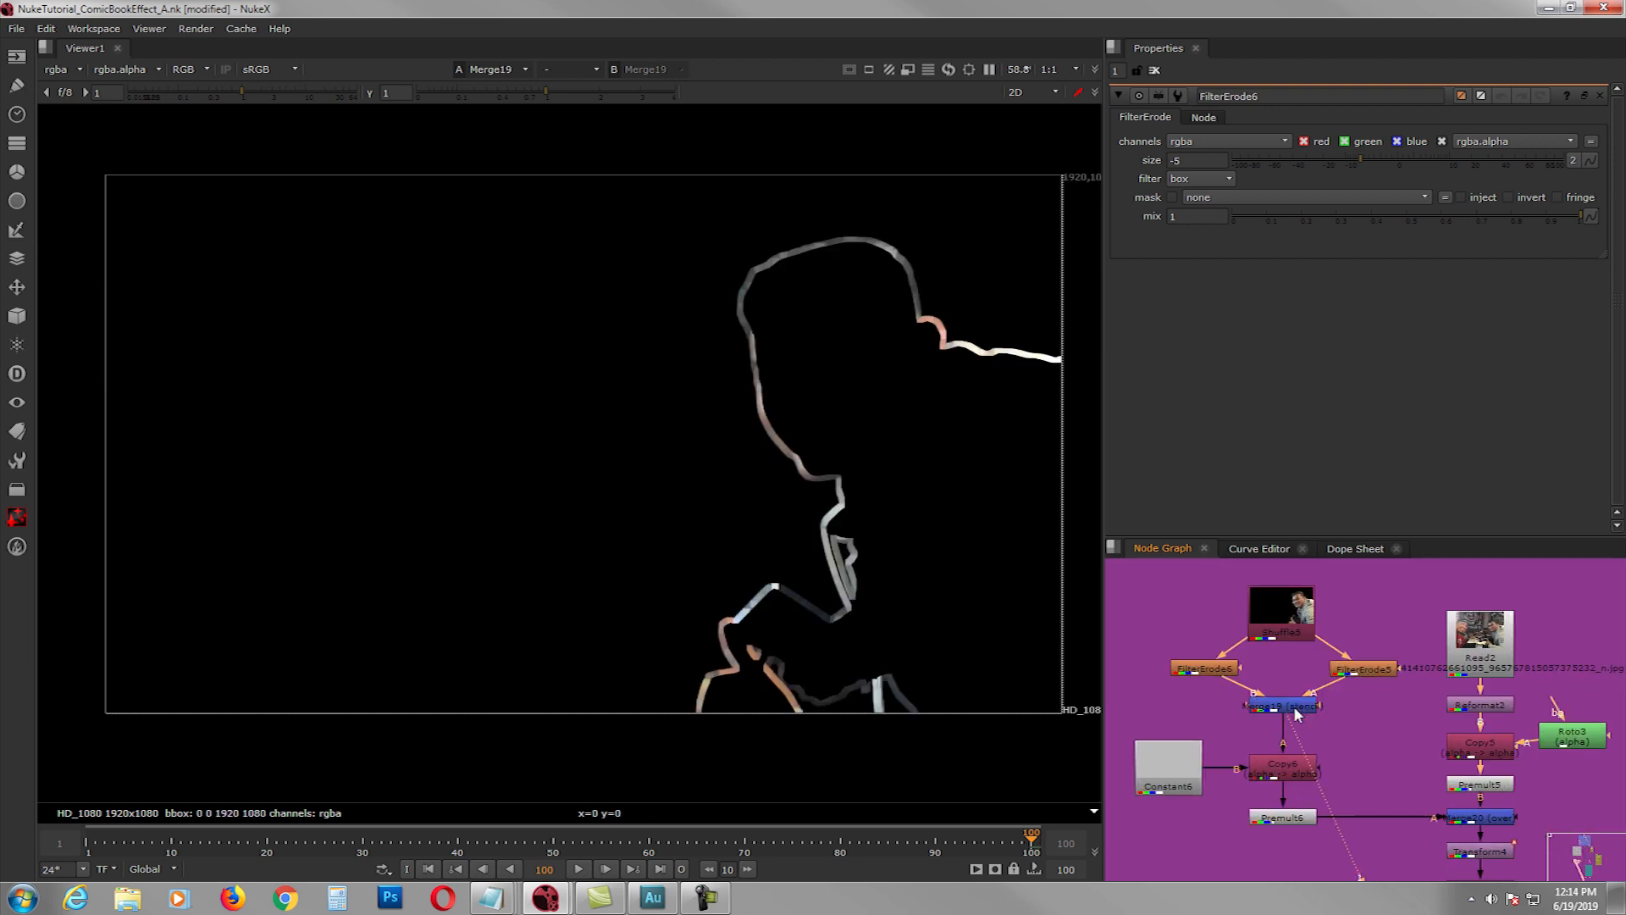
- Load Premult5 into the viewer and flip repeatedly between the first and second viewer inputs to compare the images
click(1468, 787)
key(1)
key(1)
key(2)
key(1)
key(2)
key(1)
key(2)
key(1)
key(2)
key(1)
- View the output of Premult6 to examine the person's outline filled with the constant color
middle_drag(1287, 769, 1300, 738)
click(1296, 775)
key(1)
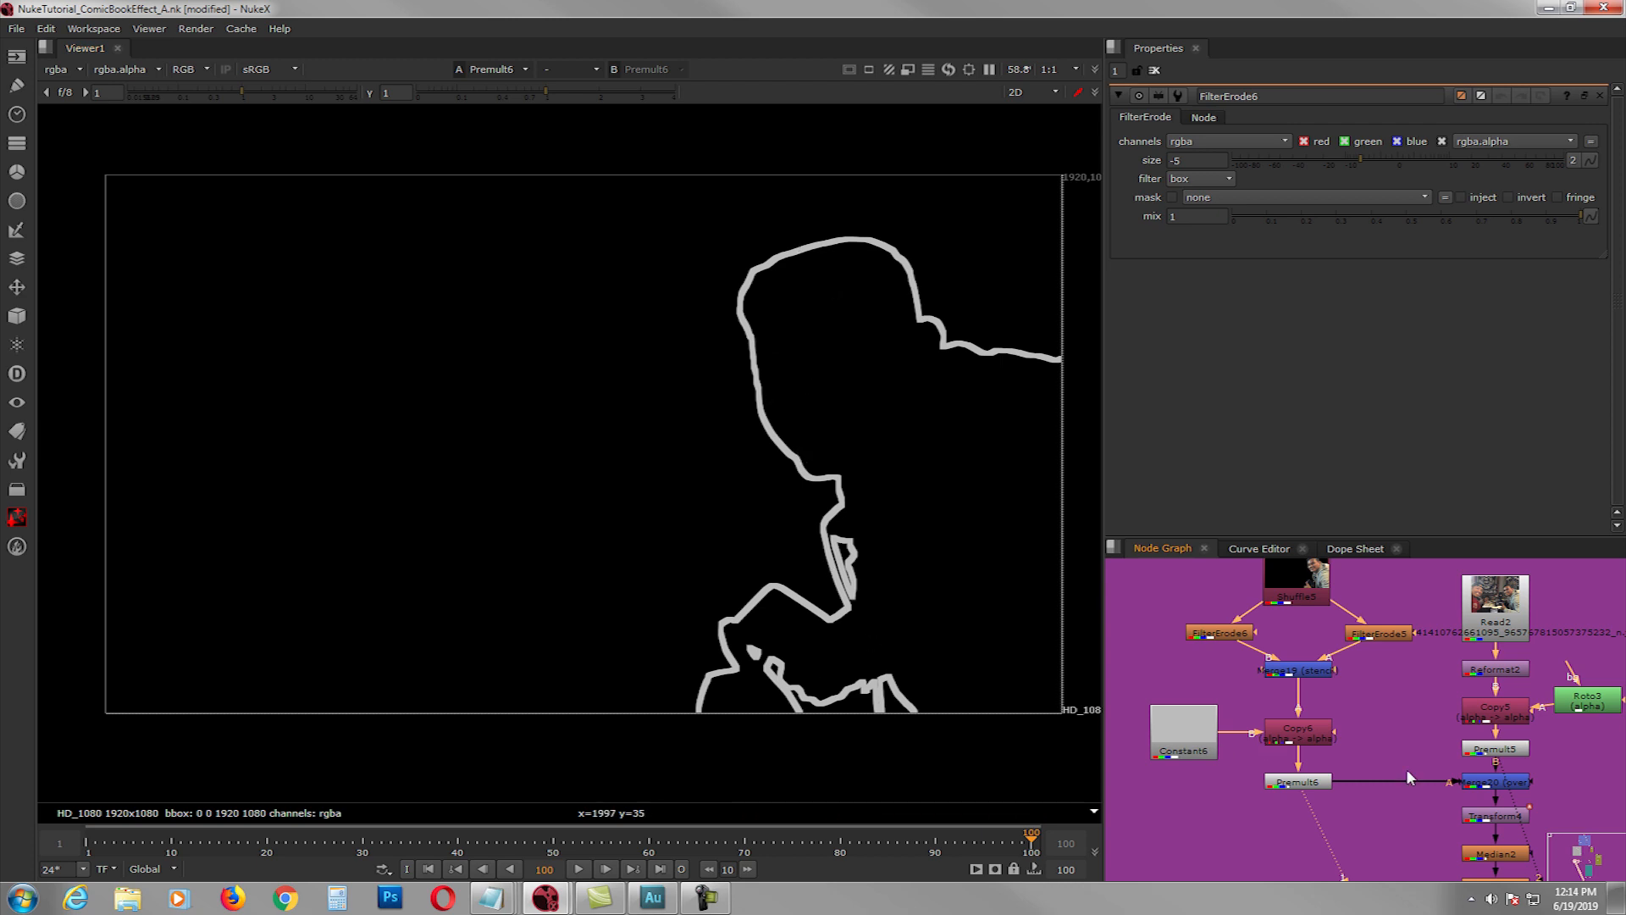
- Compare the output of Merge20 with Premult5 to examine the outline combined with the cut-out person
middle_drag(1406, 771, 1364, 732)
click(1393, 712)
key(1)
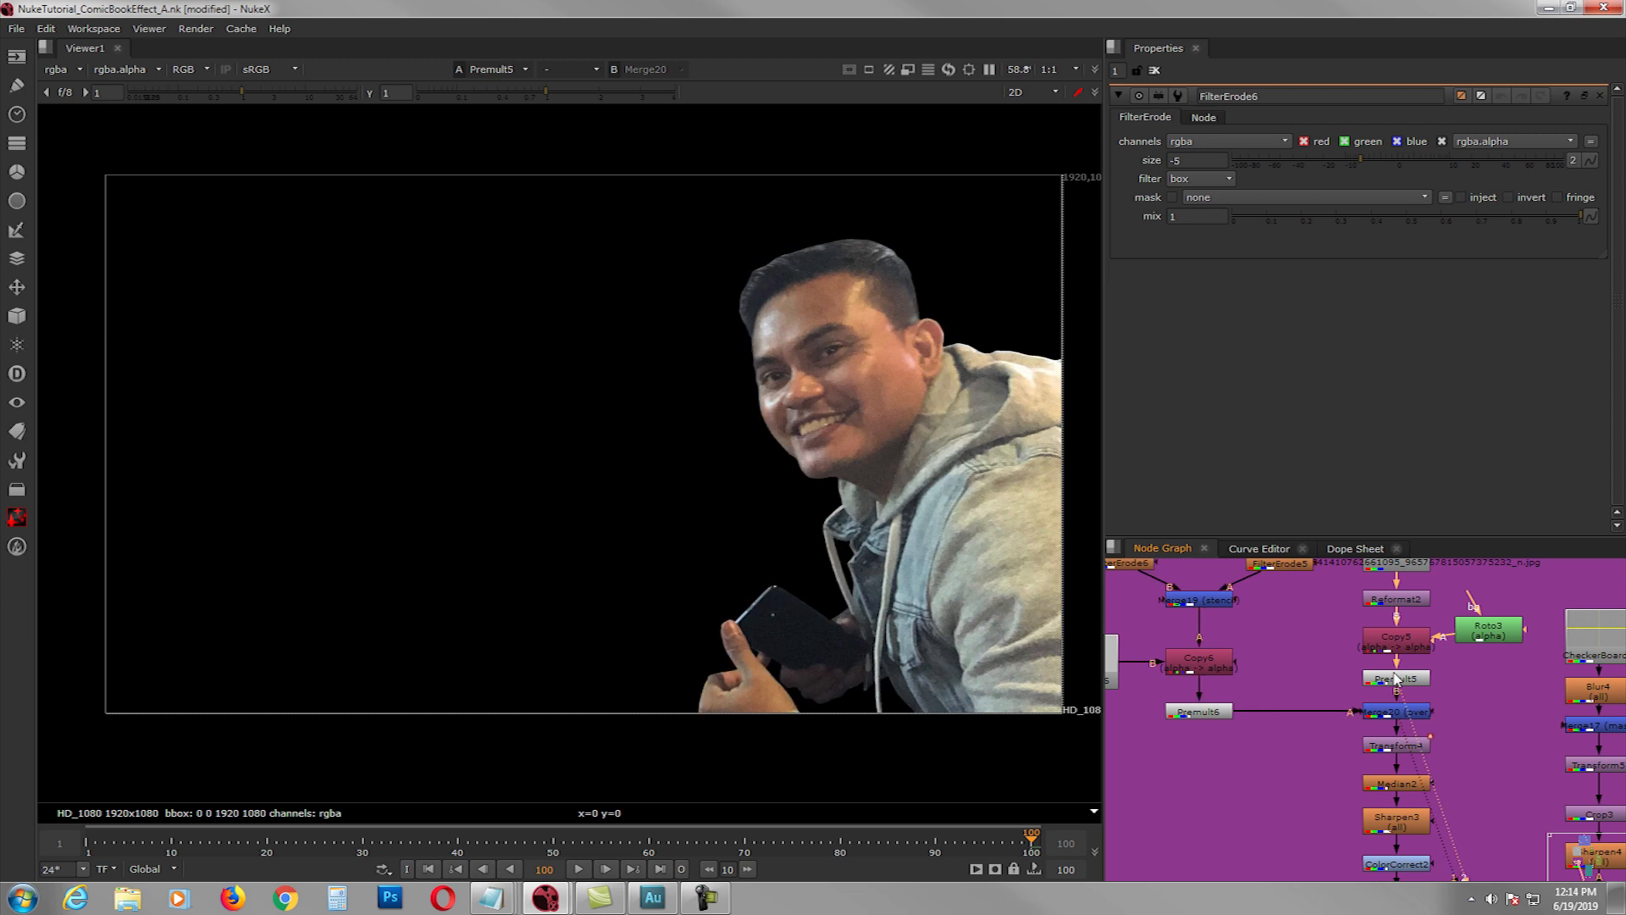
click(1395, 677)
key(1)
key(1)
key(2)
key(1)
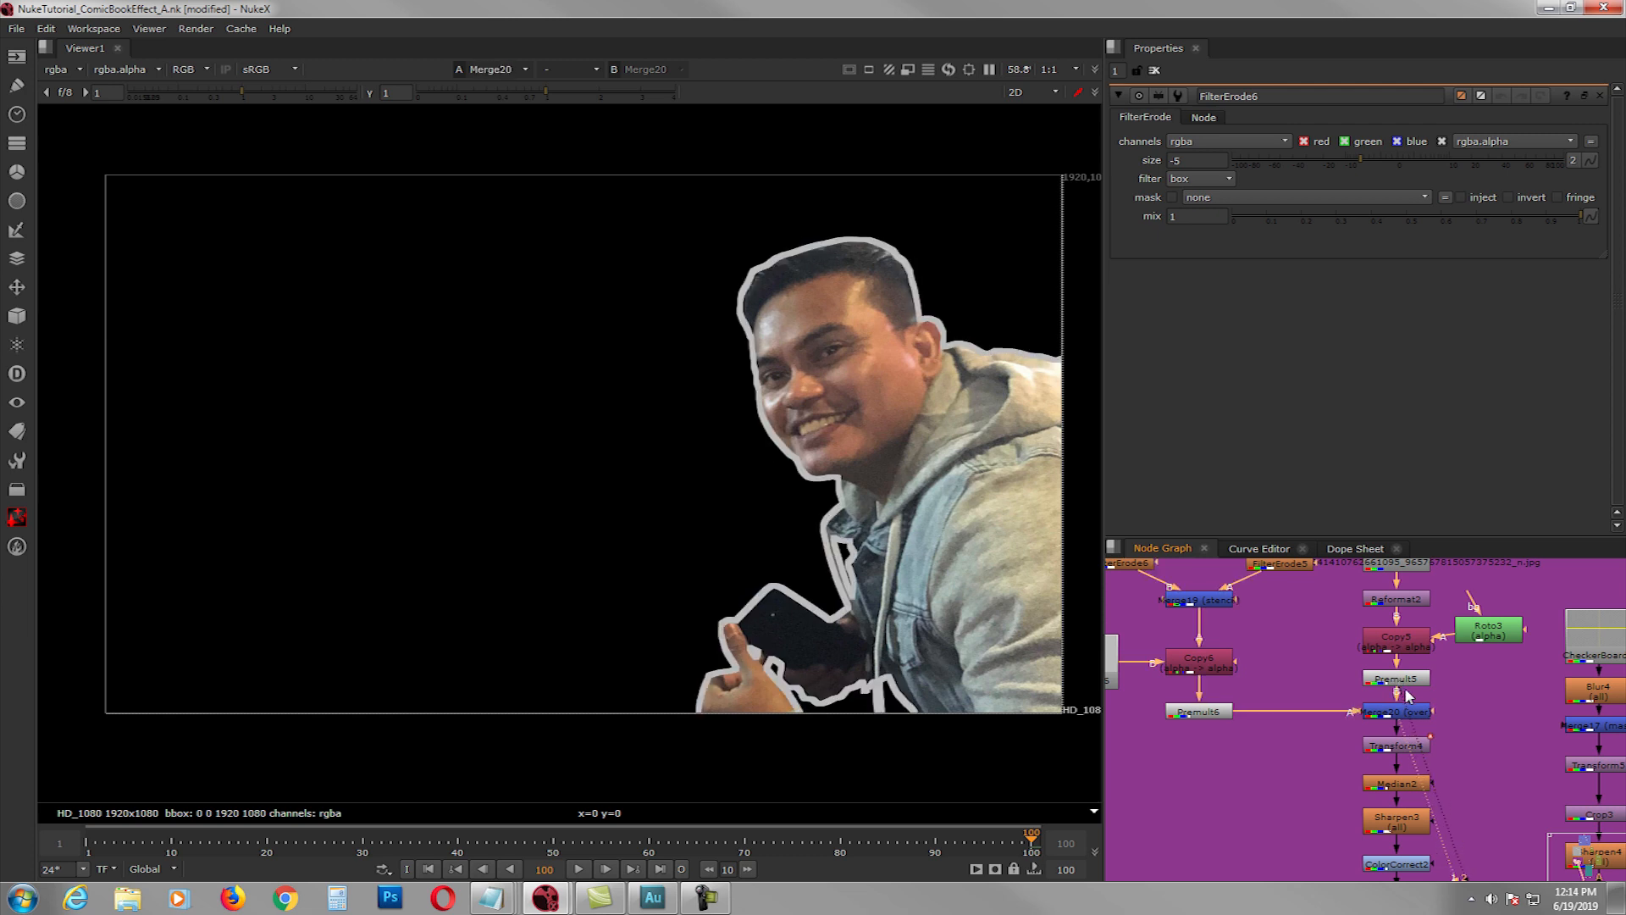
- View the output of Transform4, examine its translate and scale properties, and close them
middle_drag(1457, 708, 1355, 644)
click(1300, 687)
key(1)
double_click(1300, 687)
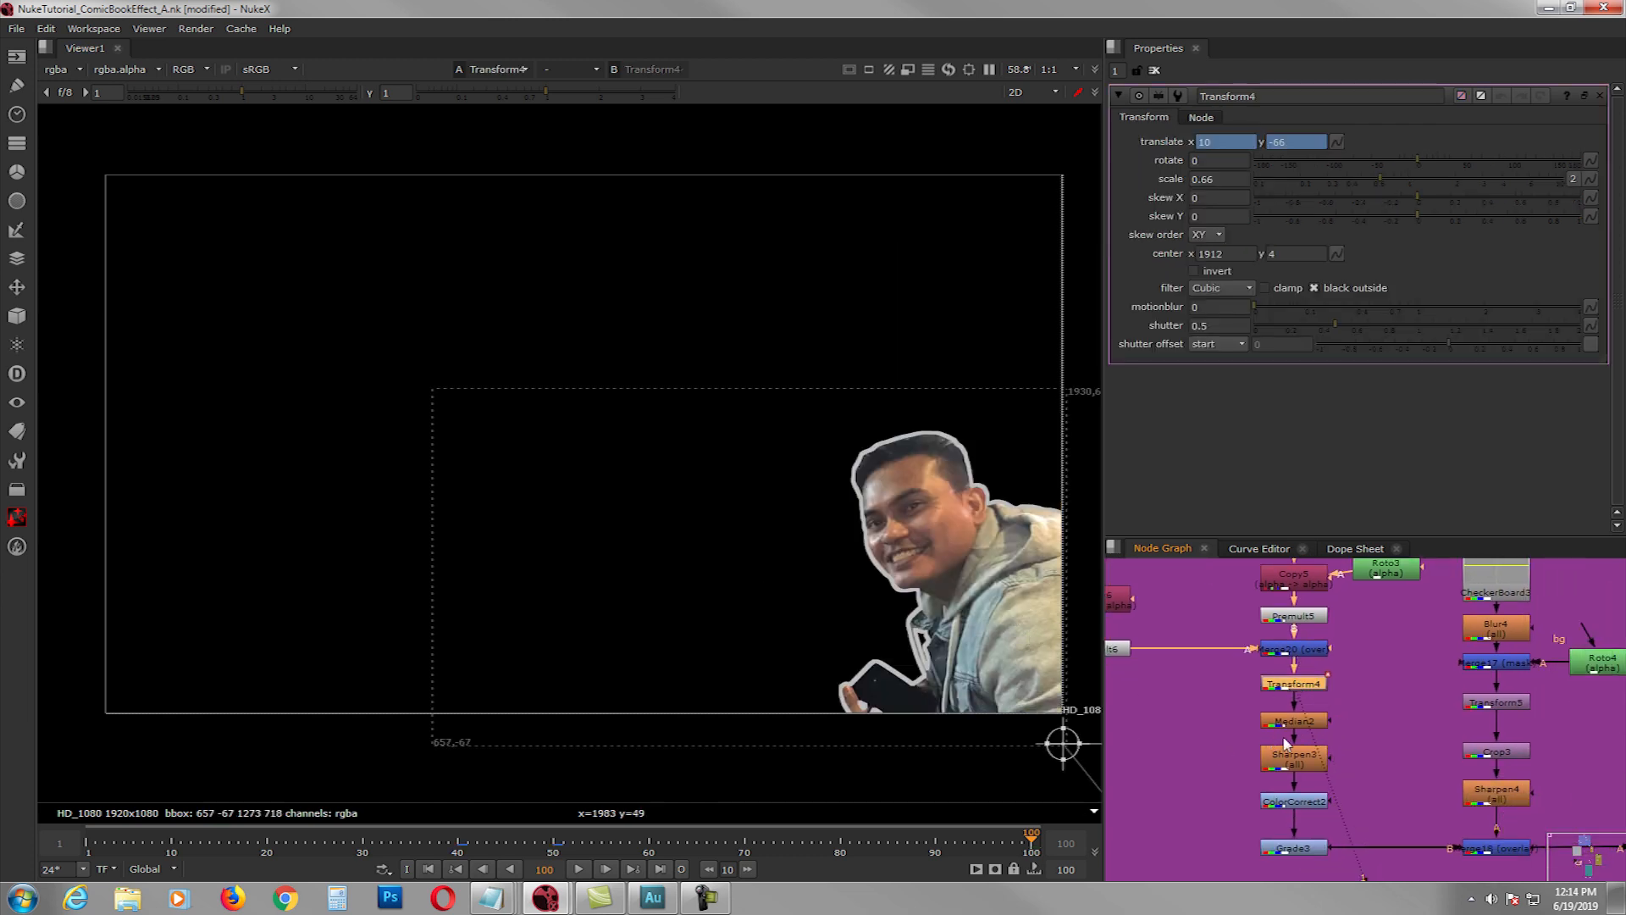
click(1154, 71)
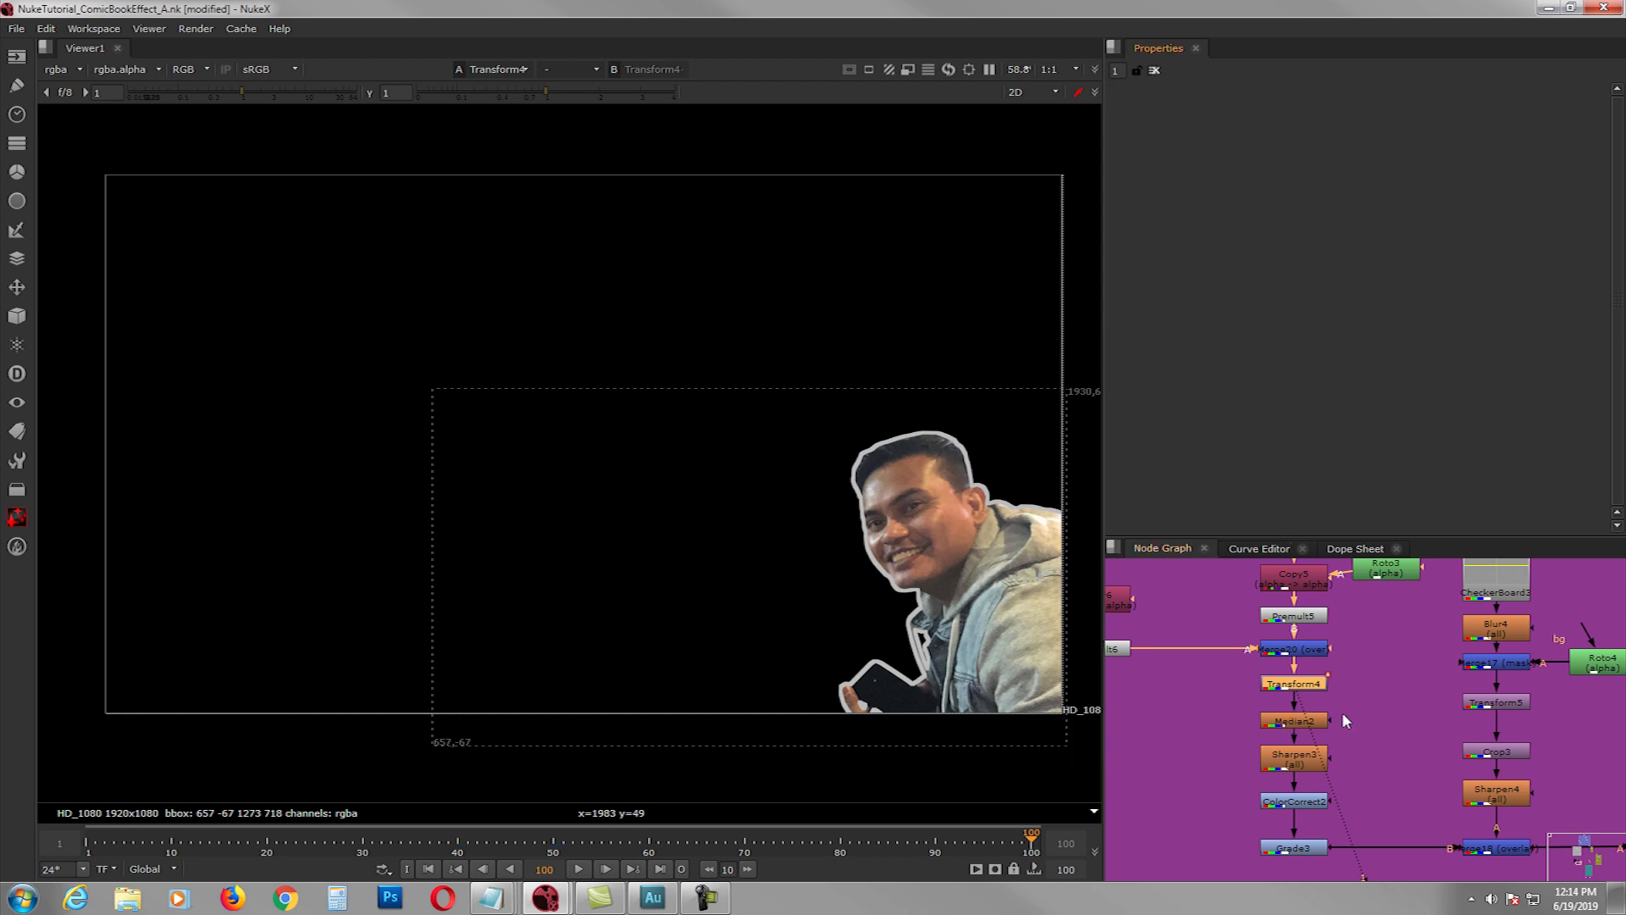
- View the outputs of Median2 and Sharpen3, and open Sharpen3's properties to examine its amount and size
click(1294, 722)
key(1)
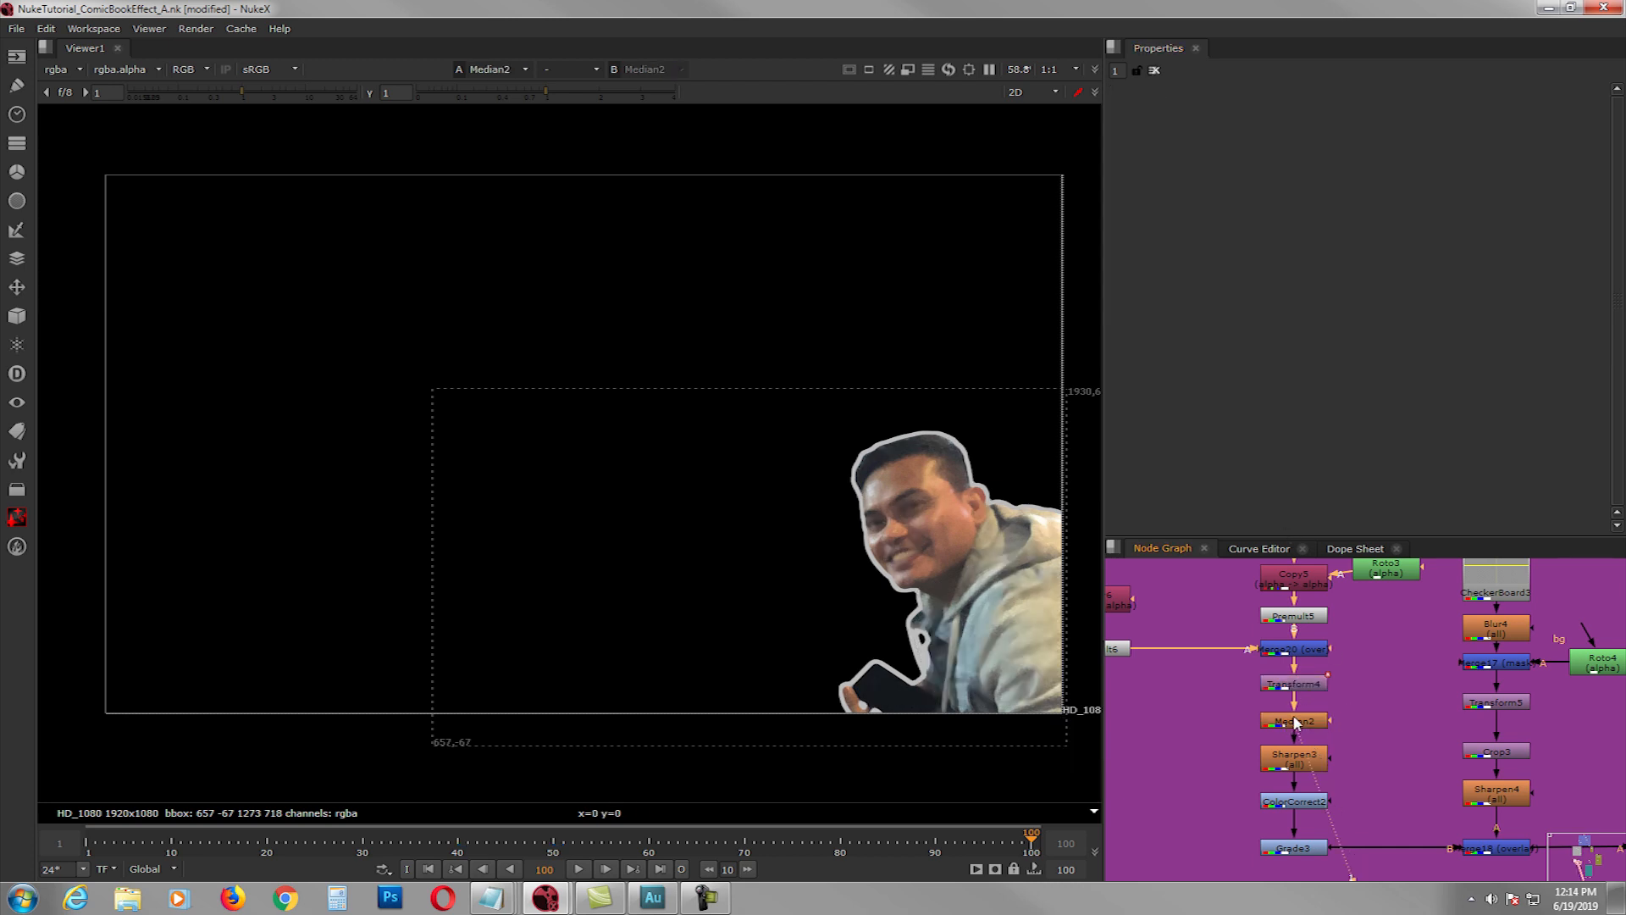
click(1289, 760)
key(1)
double_click(1289, 761)
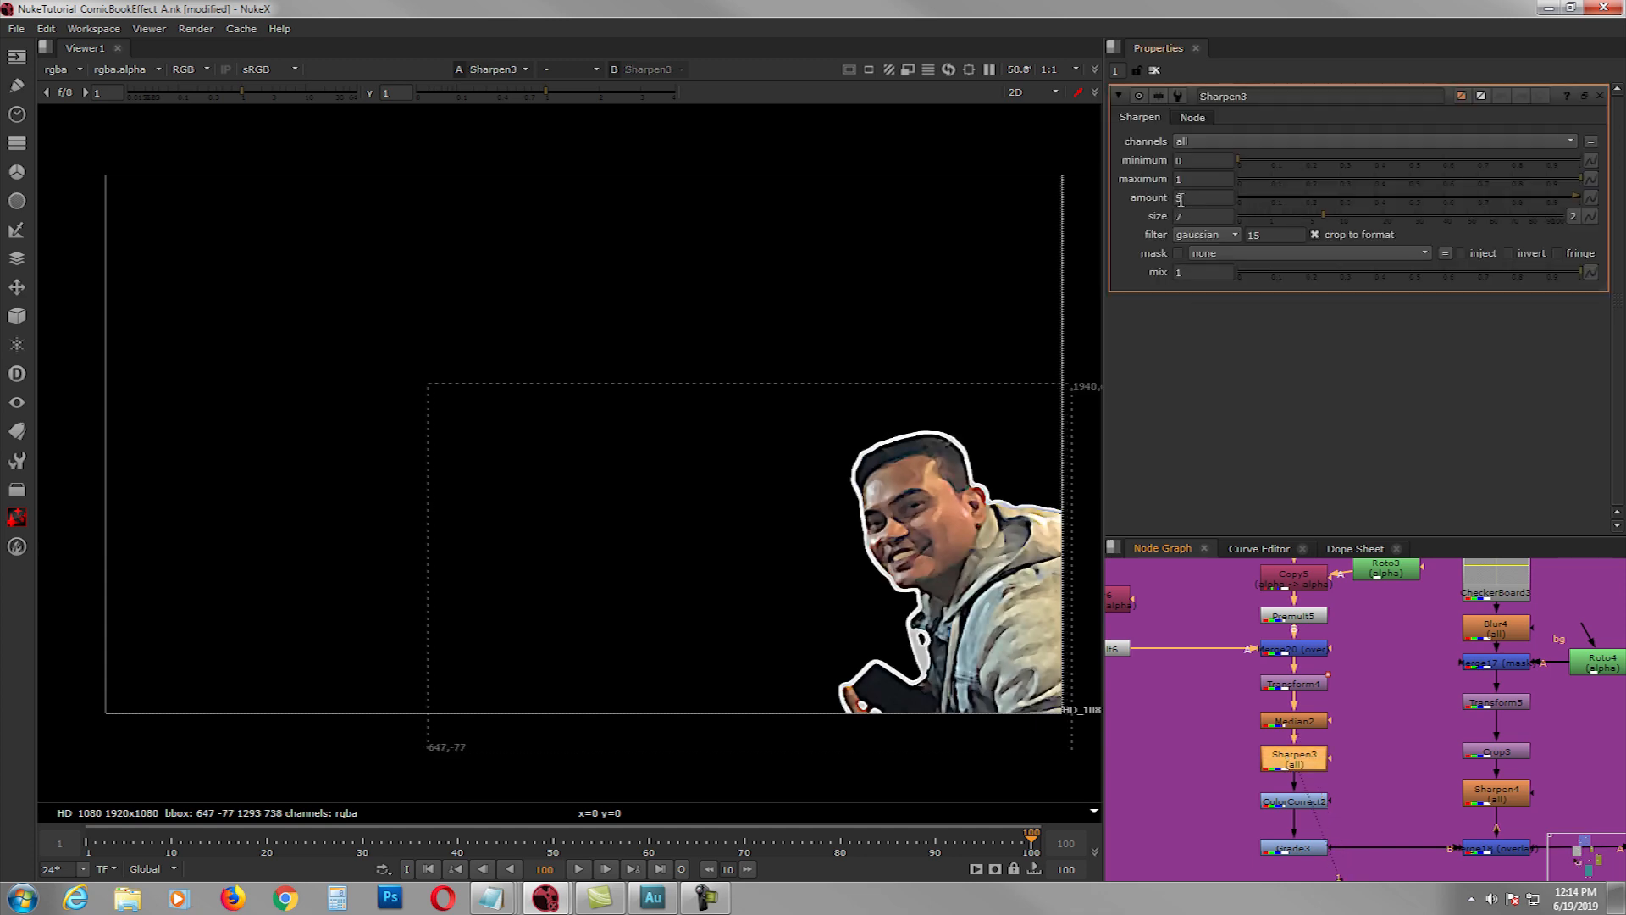
- View the outputs of ColorCorrect2 and Grade3, opening both nodes' properties to examine the contrast, blackpoint and whitepoint
middle_drag(1345, 749, 1309, 713)
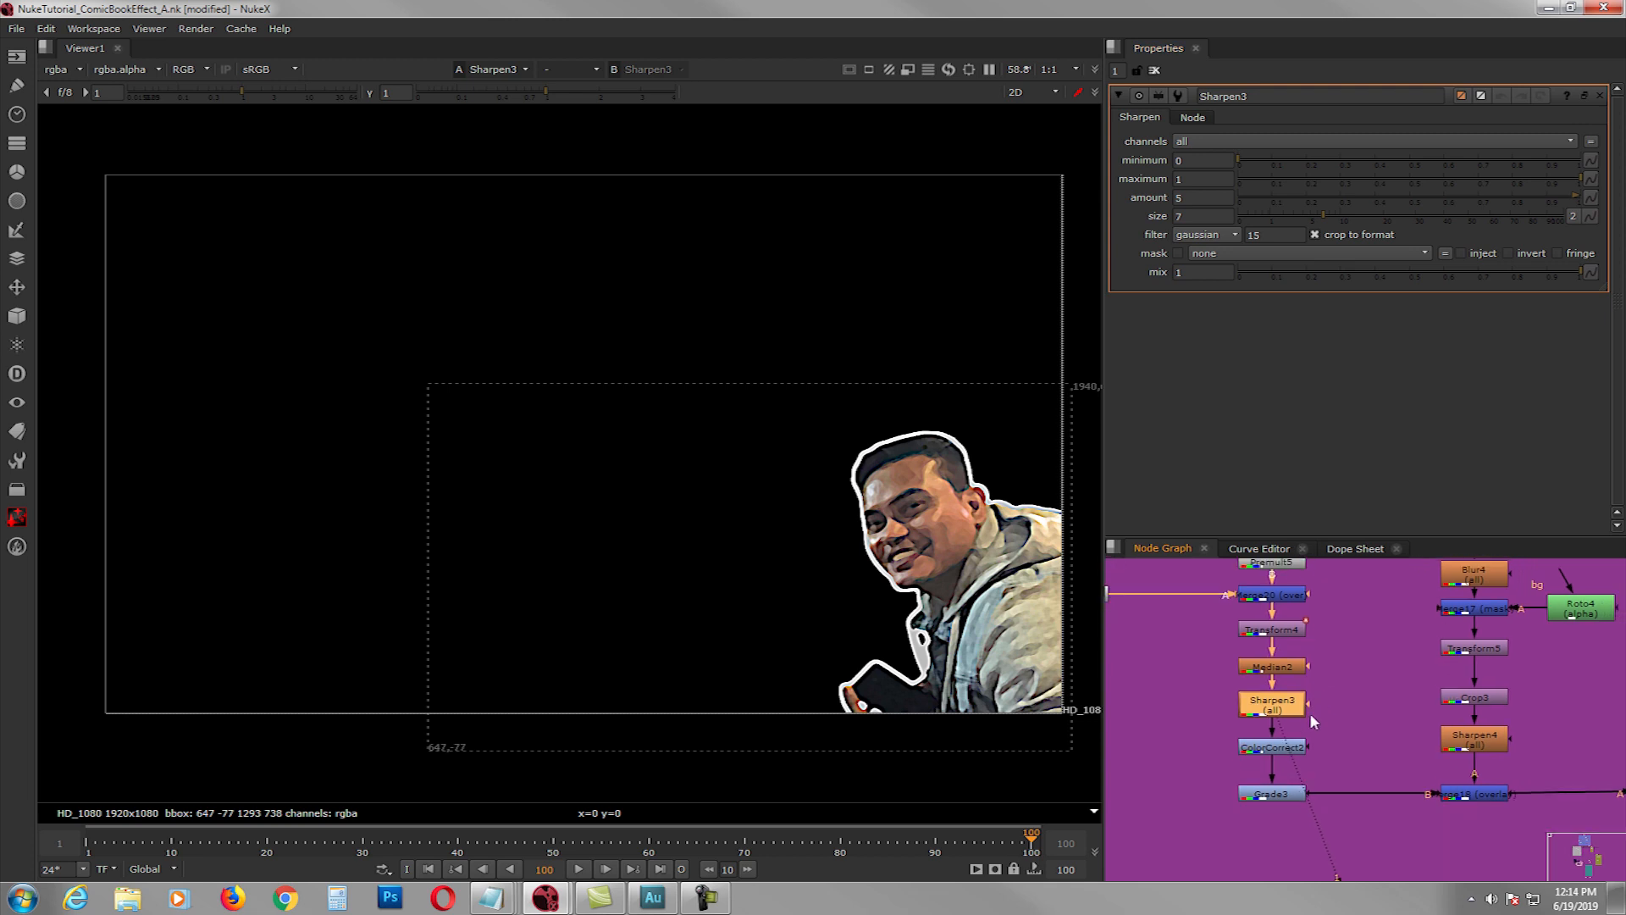
click(1271, 746)
key(1)
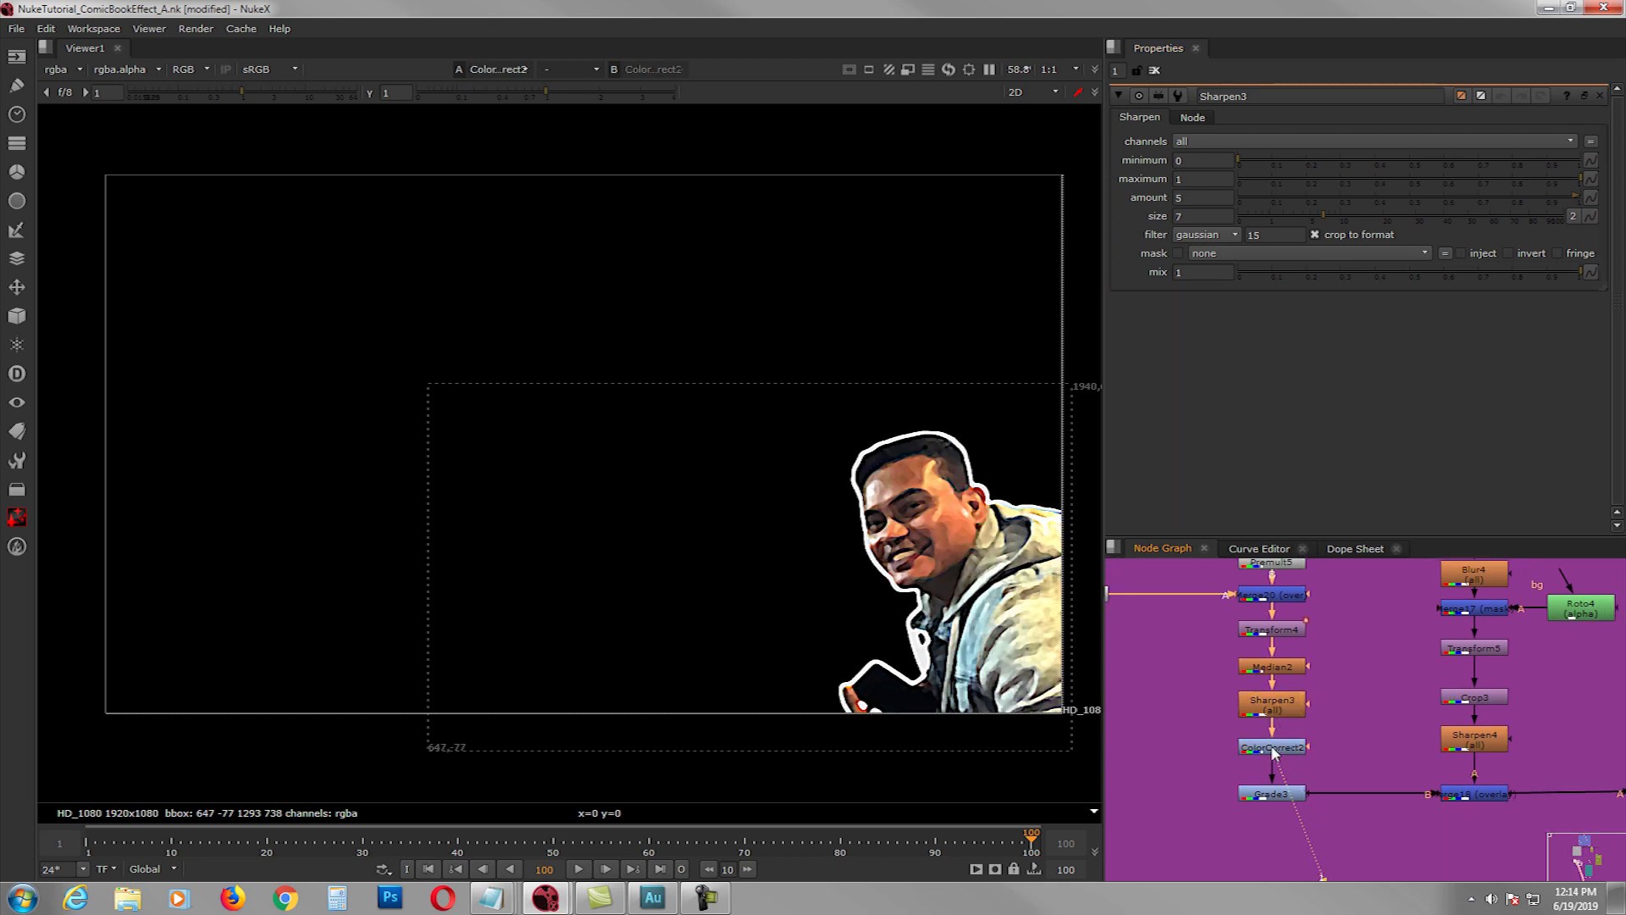
double_click(1272, 747)
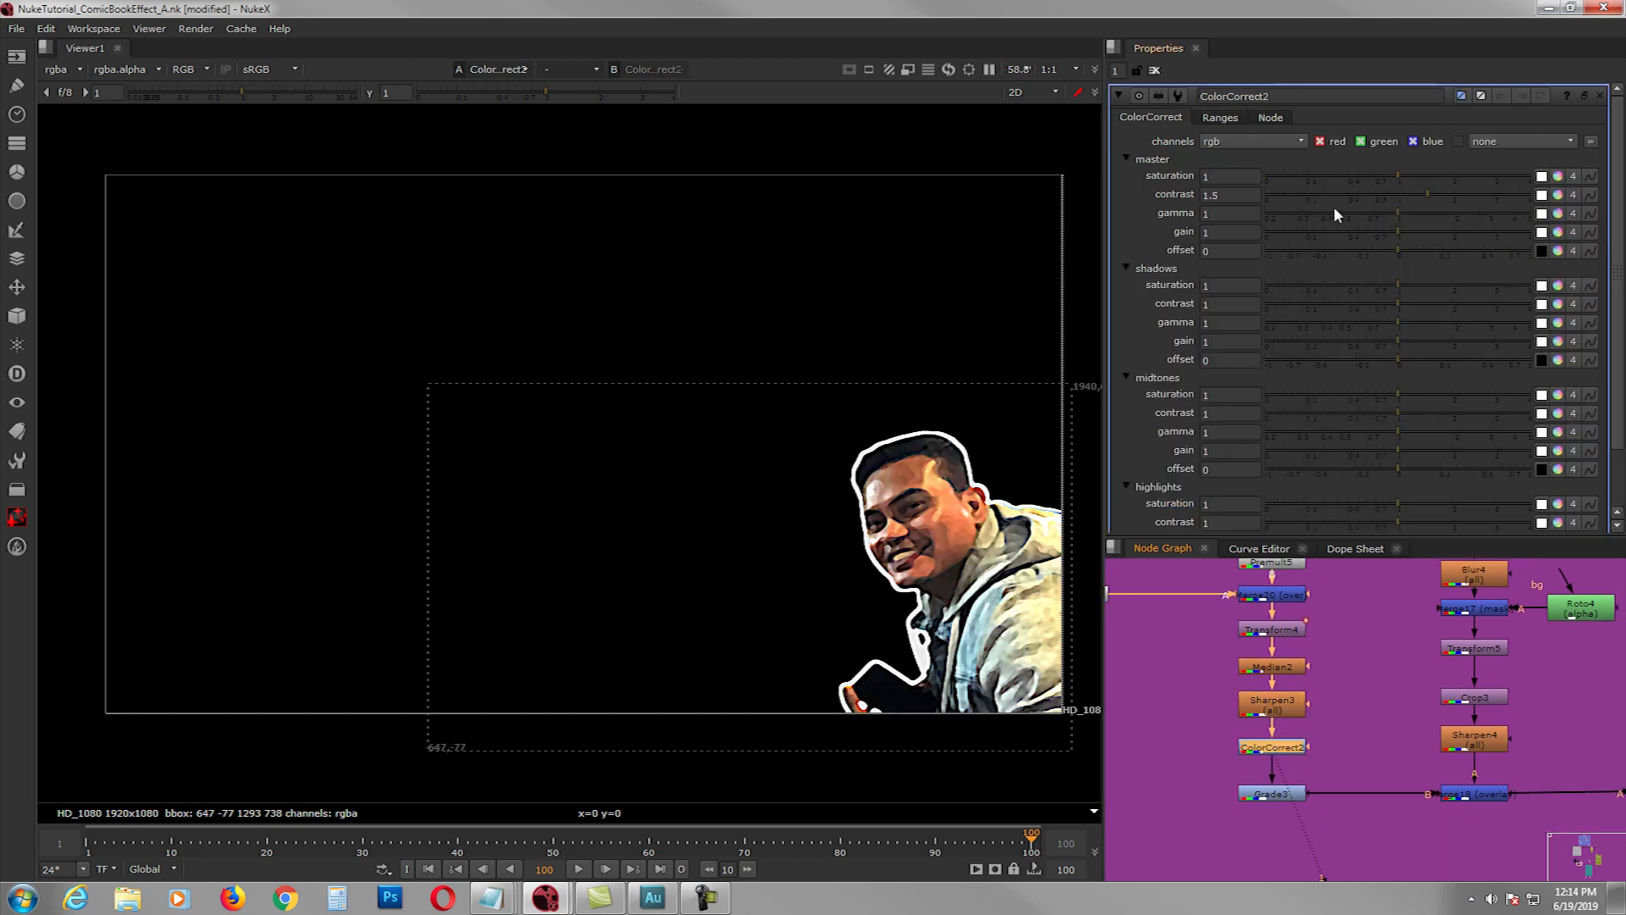
double_click(1273, 792)
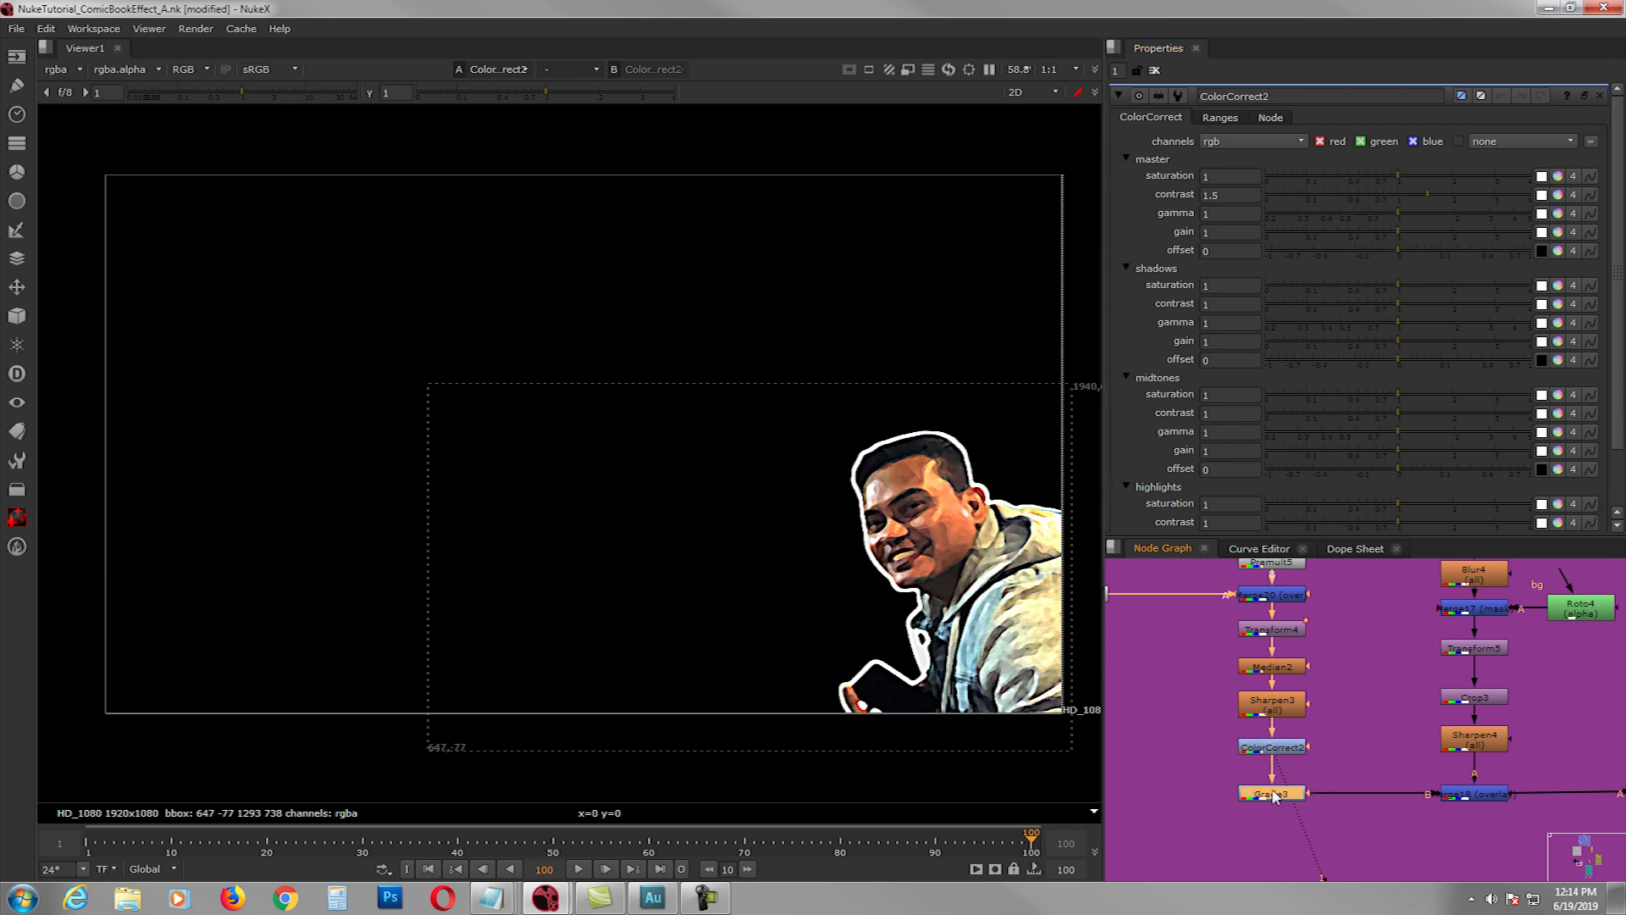
key(1)
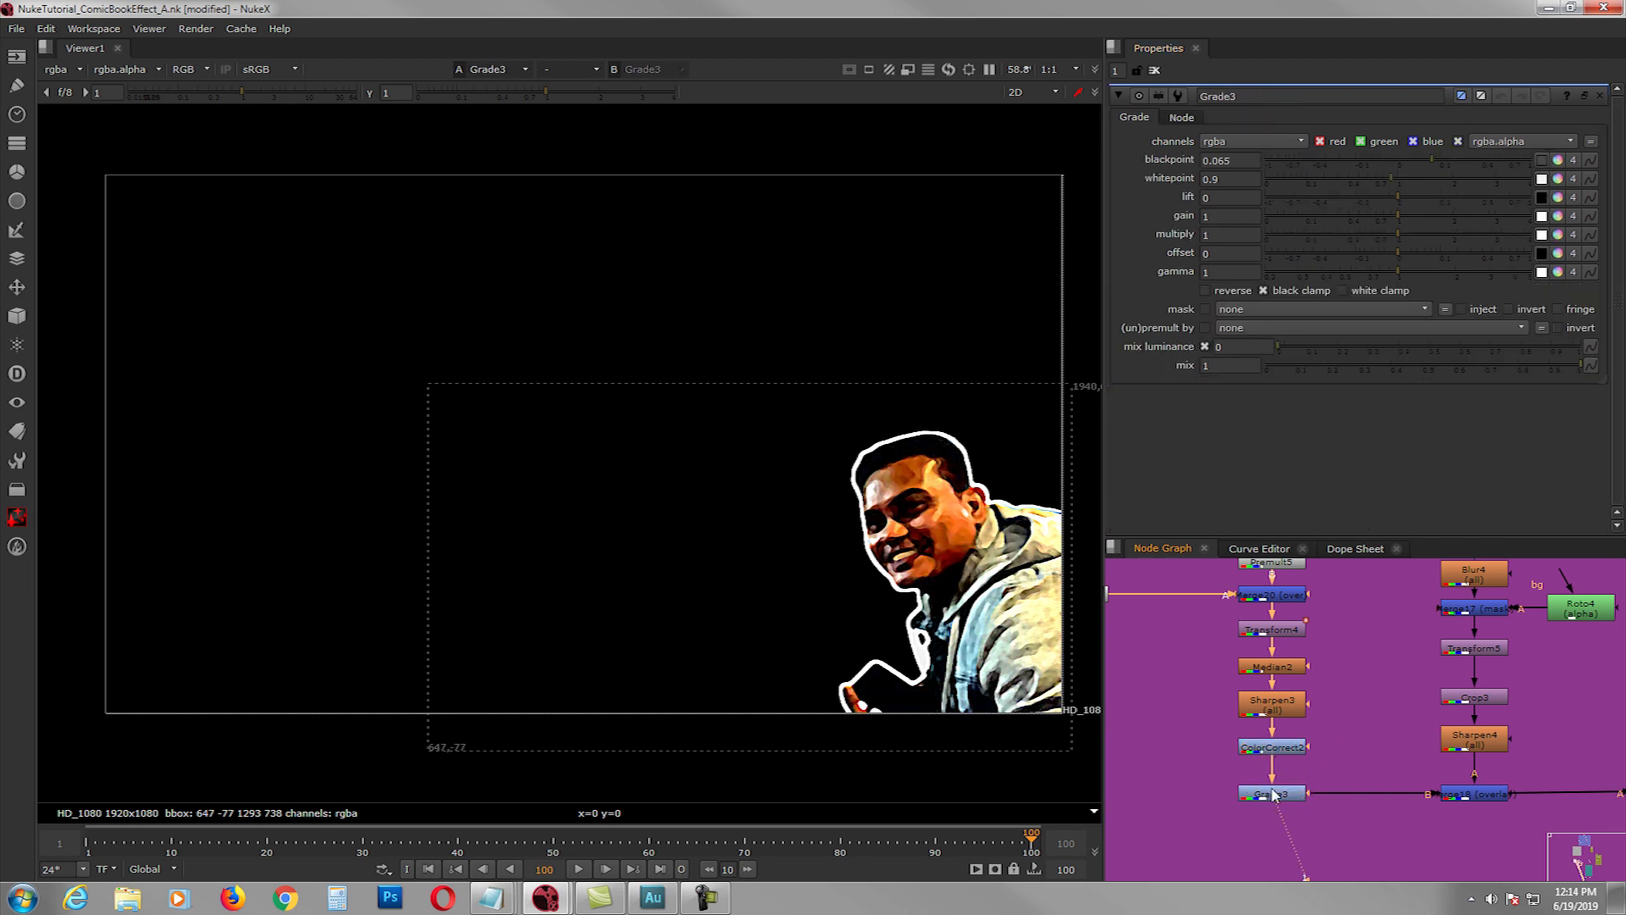
- View the output of Merge18, which overlays the checker pattern on the graded person
middle_drag(1307, 779, 1217, 754)
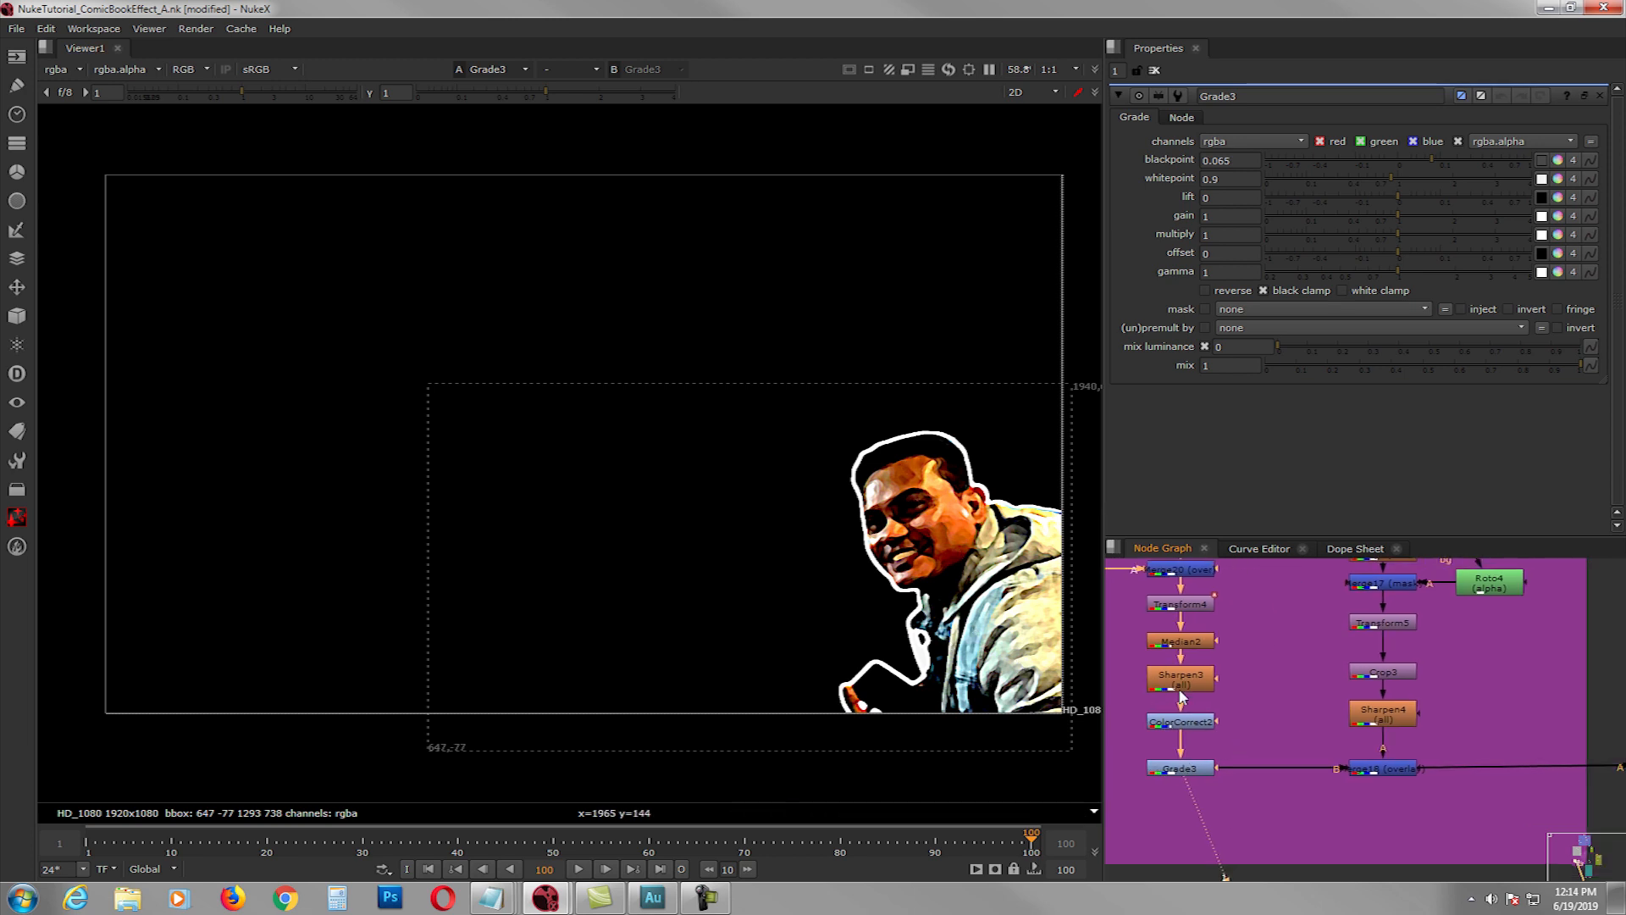
click(1394, 766)
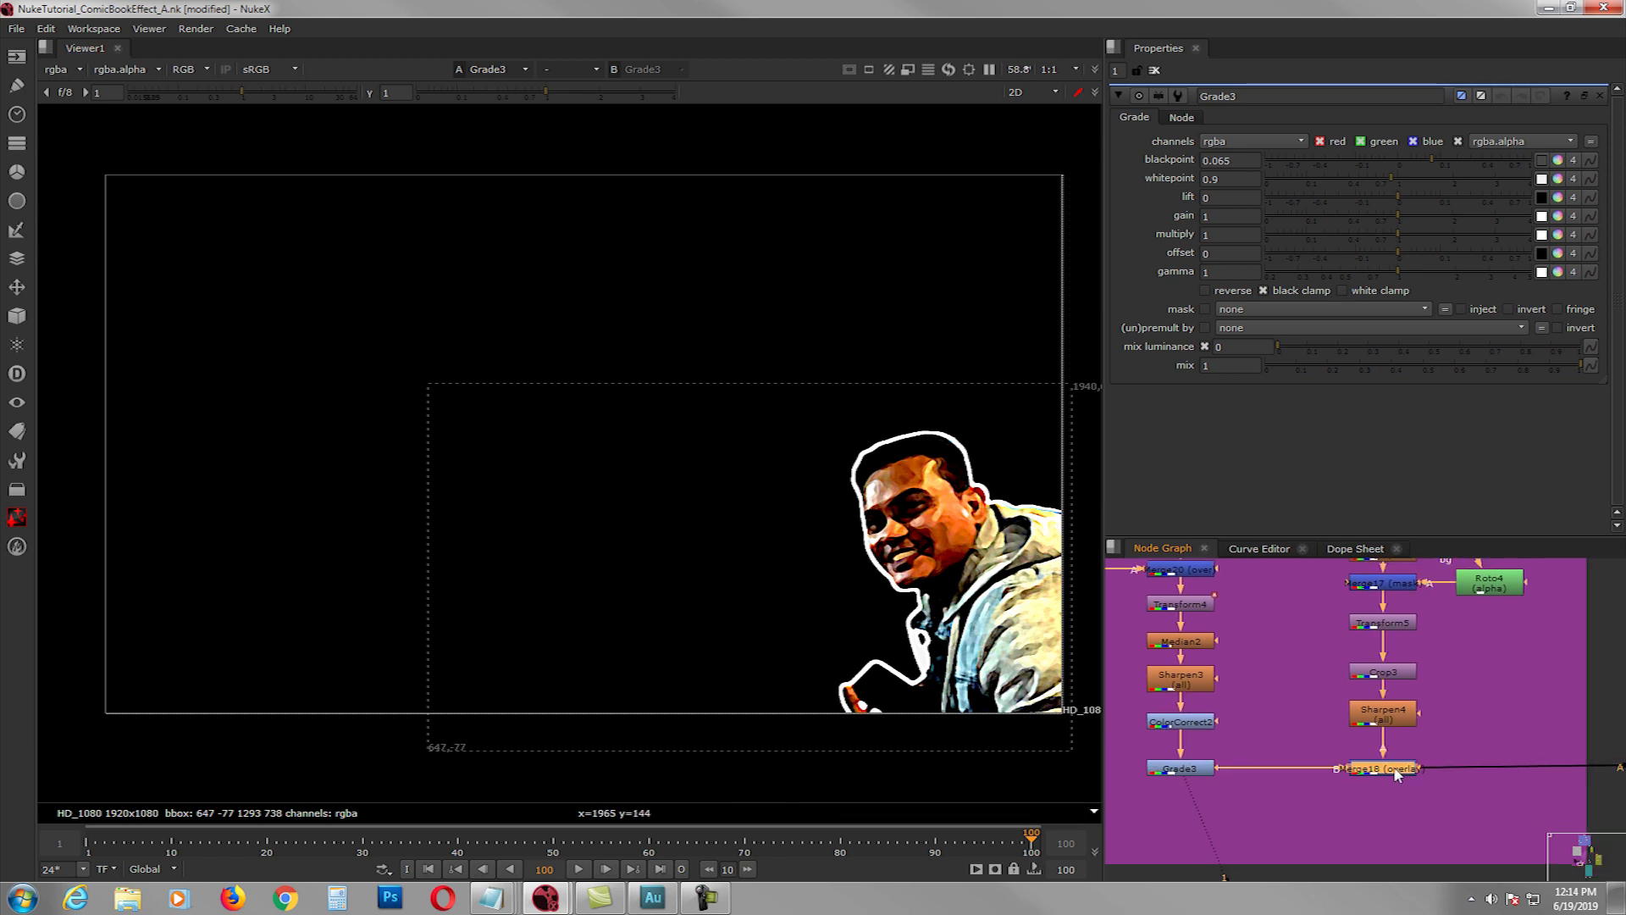
key(1)
scroll(1394, 773, down, 3)
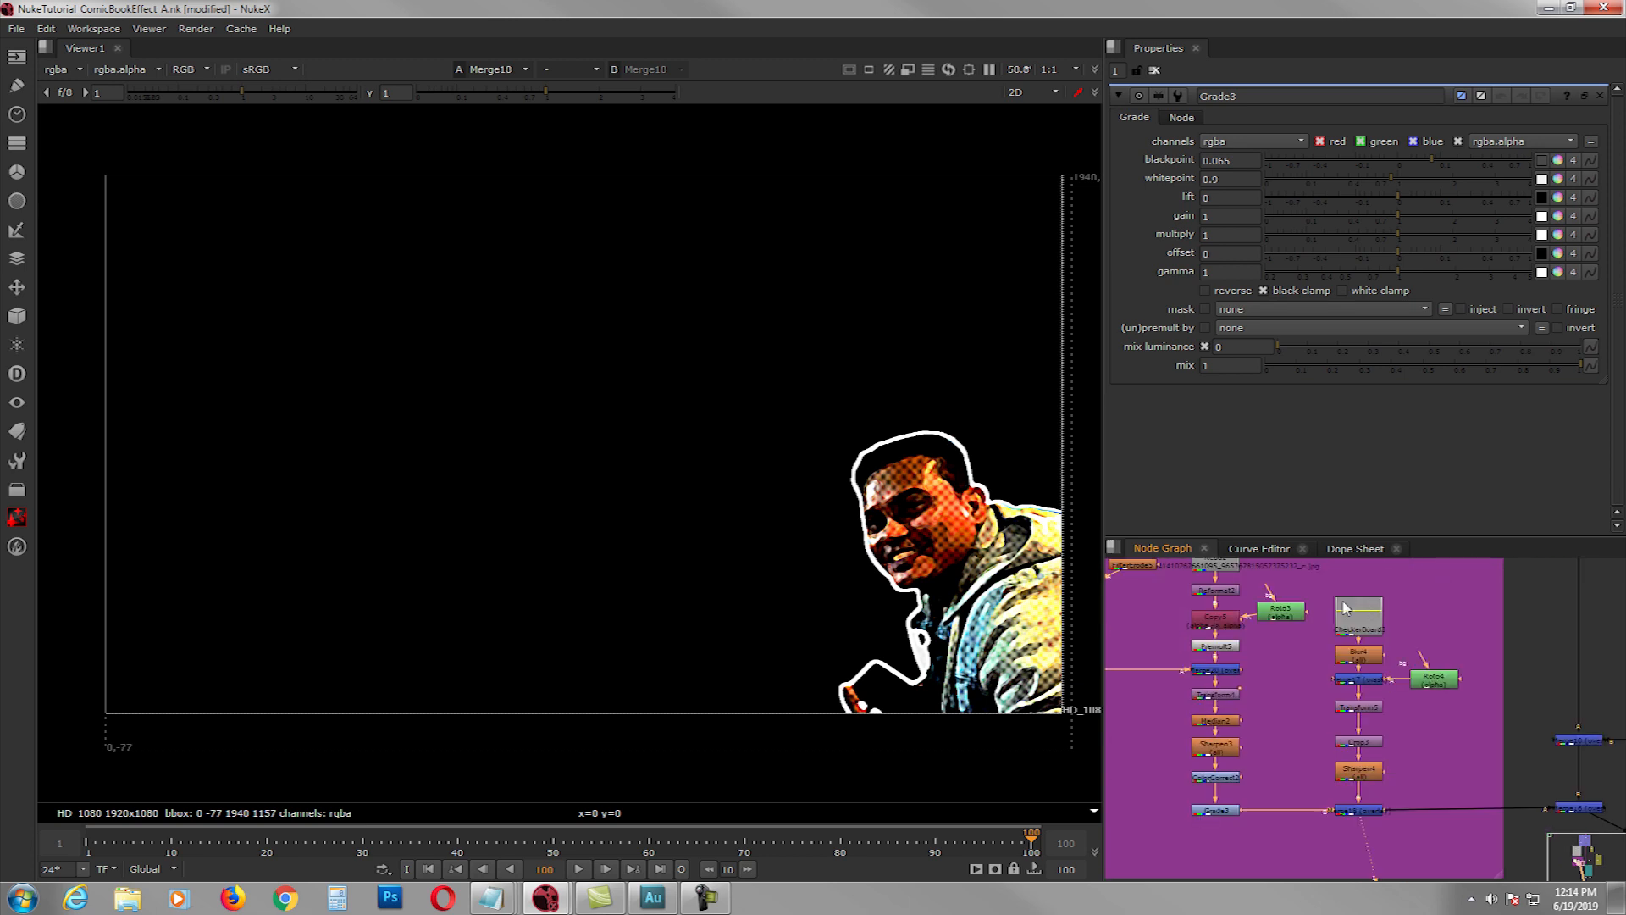
- Add a PostageStamp node beside Sharpen4 and connect its input to the last Sharpen node of the yellow backdrop's checker pattern chain
middle_drag(1294, 676, 1208, 678)
scroll(1208, 677, down, 4)
scroll(1269, 696, down, 1)
middle_drag(1440, 691, 1287, 686)
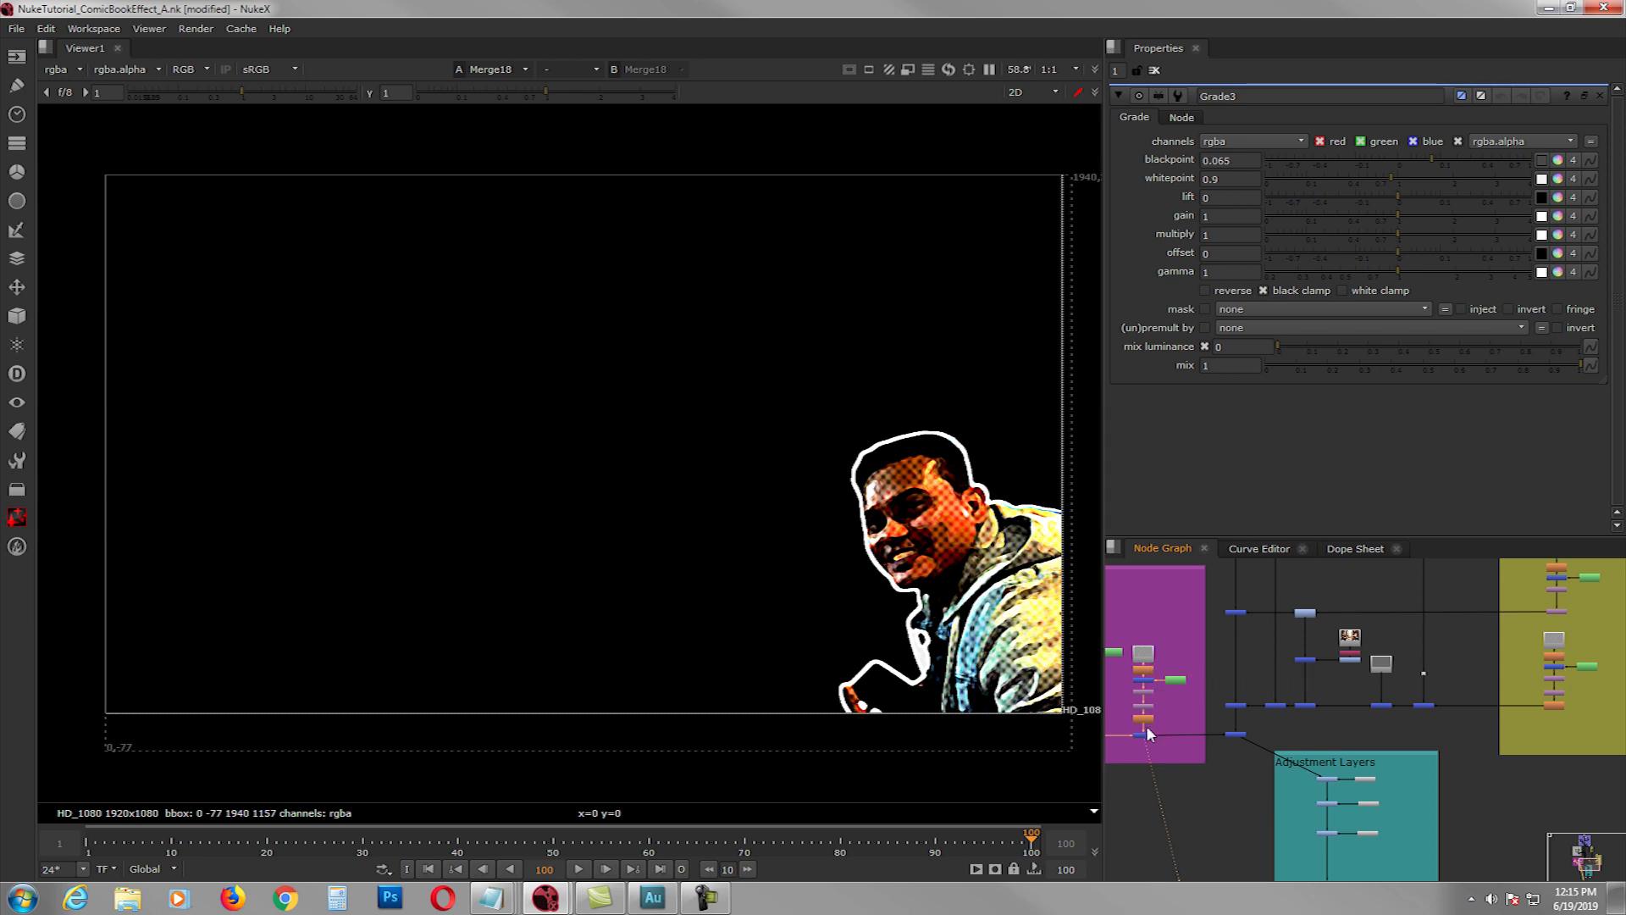
key(Tab)
text(posta)
key(Return)
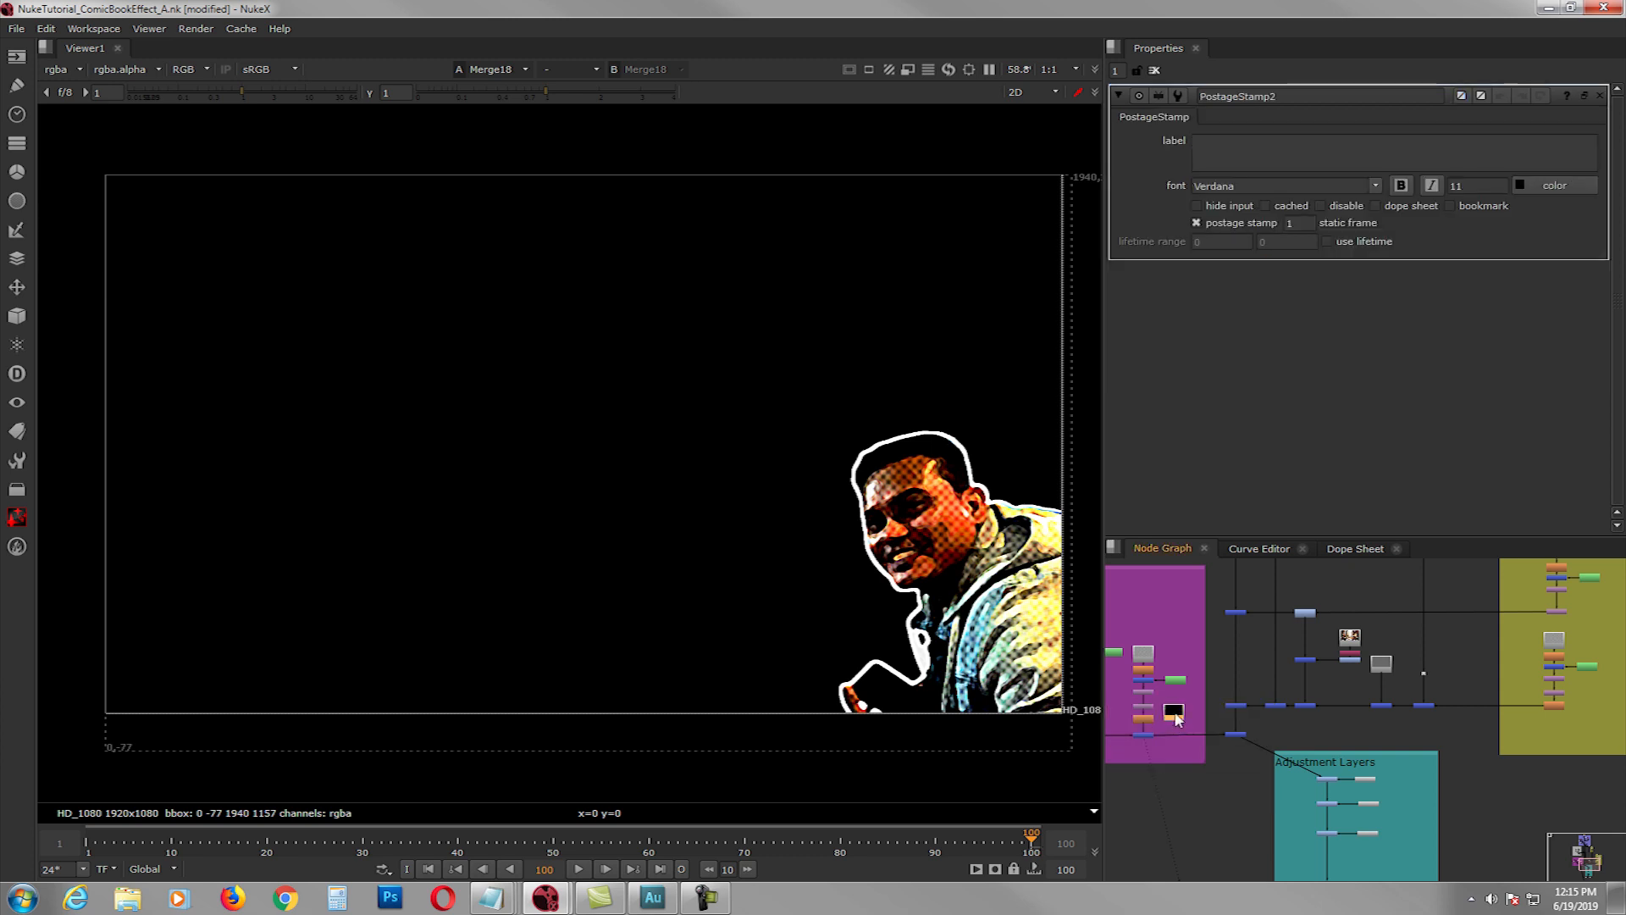
scroll(1179, 719, up, 1)
drag(1166, 696, 1534, 707)
middle_drag(1447, 732, 1608, 705)
scroll(1258, 664, up, 3)
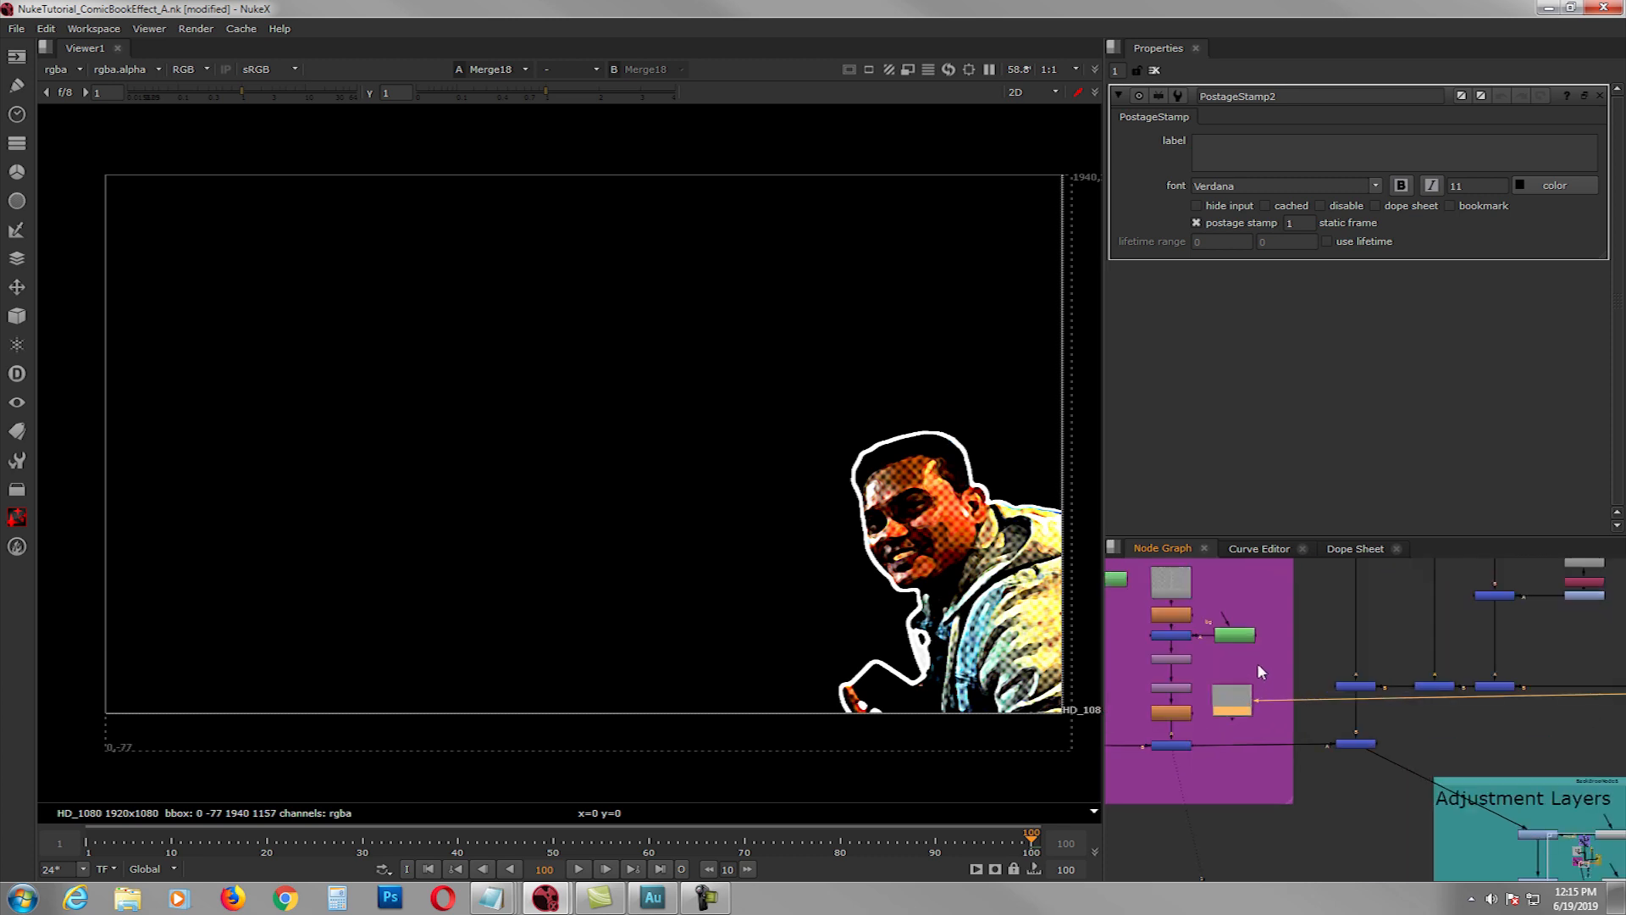
- Hide the PostageStamp node's input connection line
click(1197, 207)
scroll(1172, 693, up, 2)
mouse_move(1173, 741)
mouse_down()
mouse_move(1270, 716)
mouse_move(1173, 720)
mouse_up()
middle_drag(1249, 749, 1291, 797)
- Open CheckerBoard3's properties and compare its node chain with the pattern chain in the yellow backdrop
click(1228, 598)
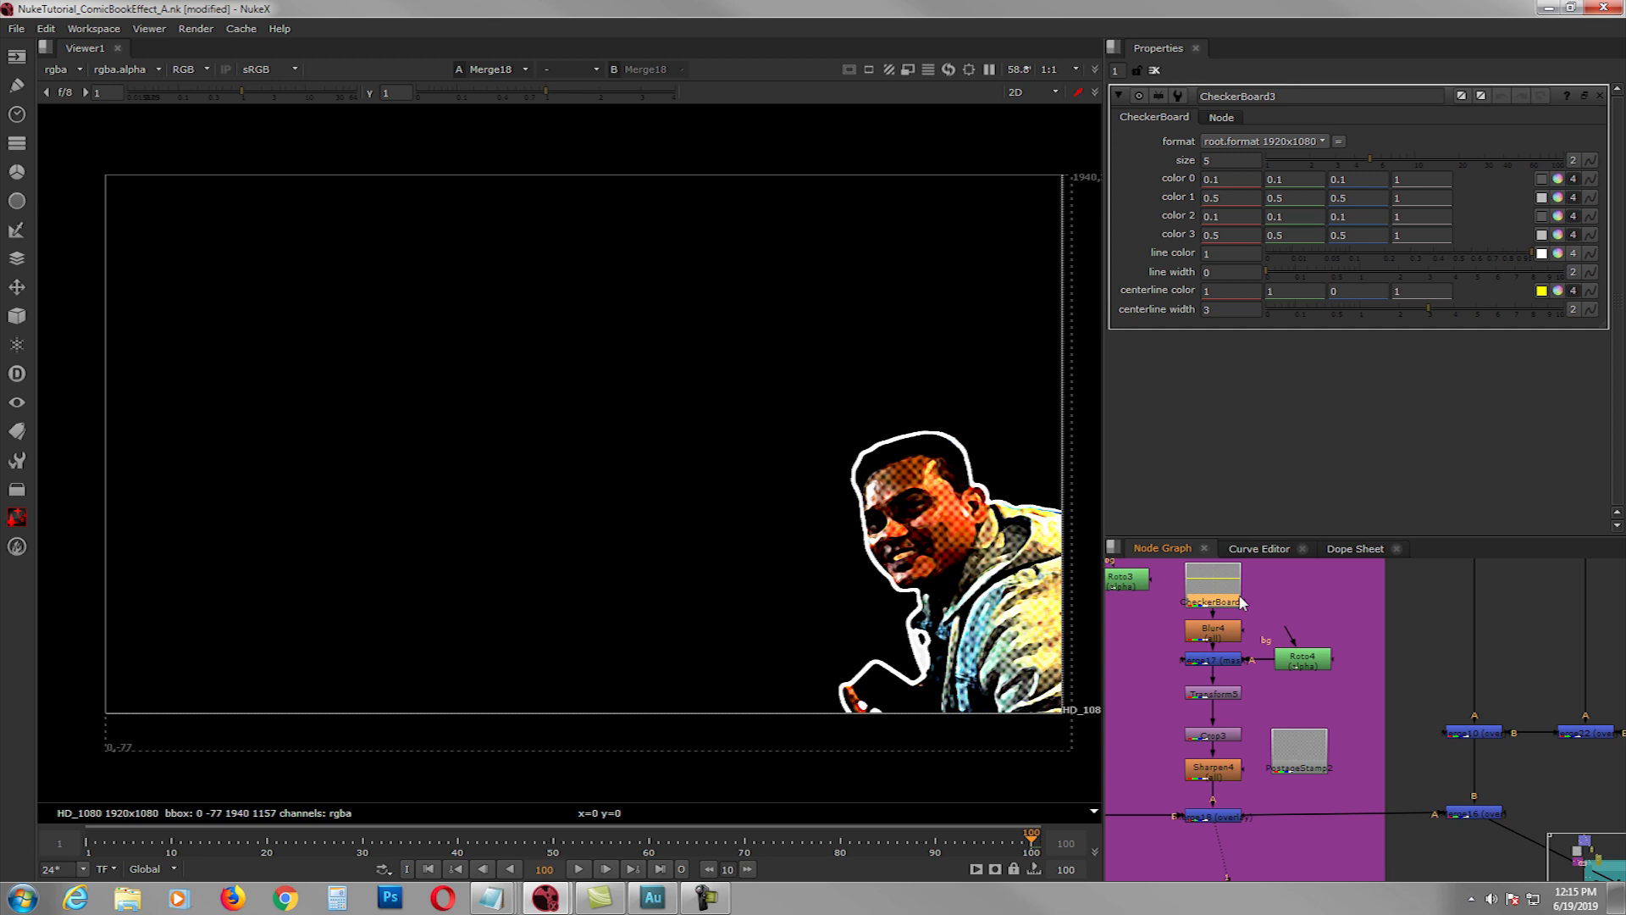
scroll(1338, 681, down, 5)
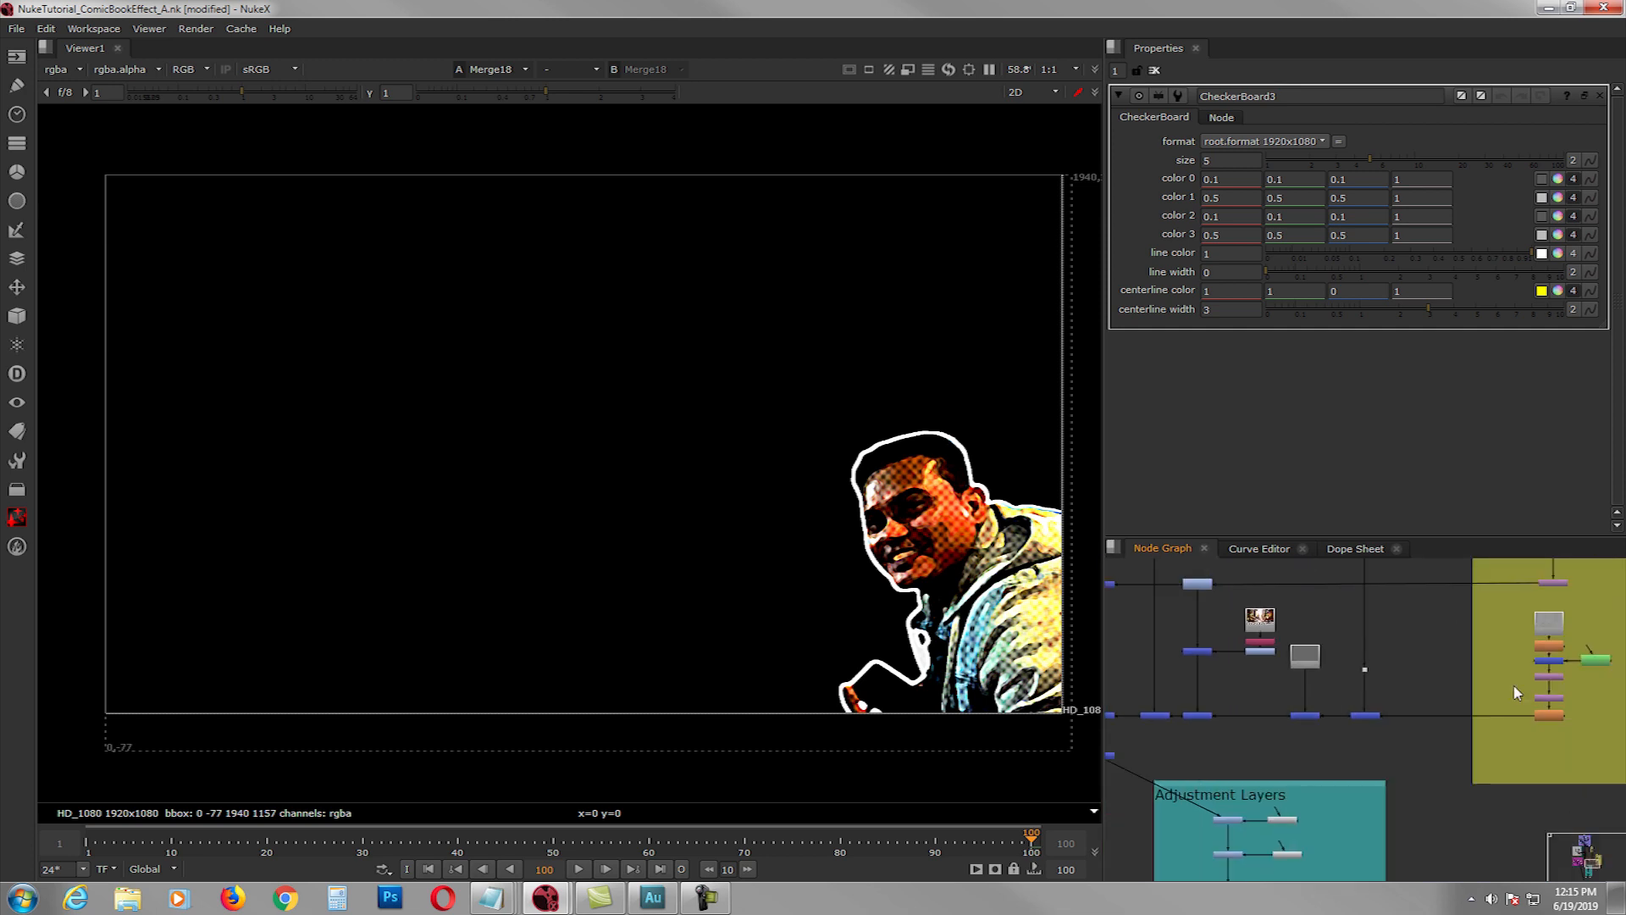
middle_drag(1359, 656, 1538, 654)
scroll(1207, 664, up, 2)
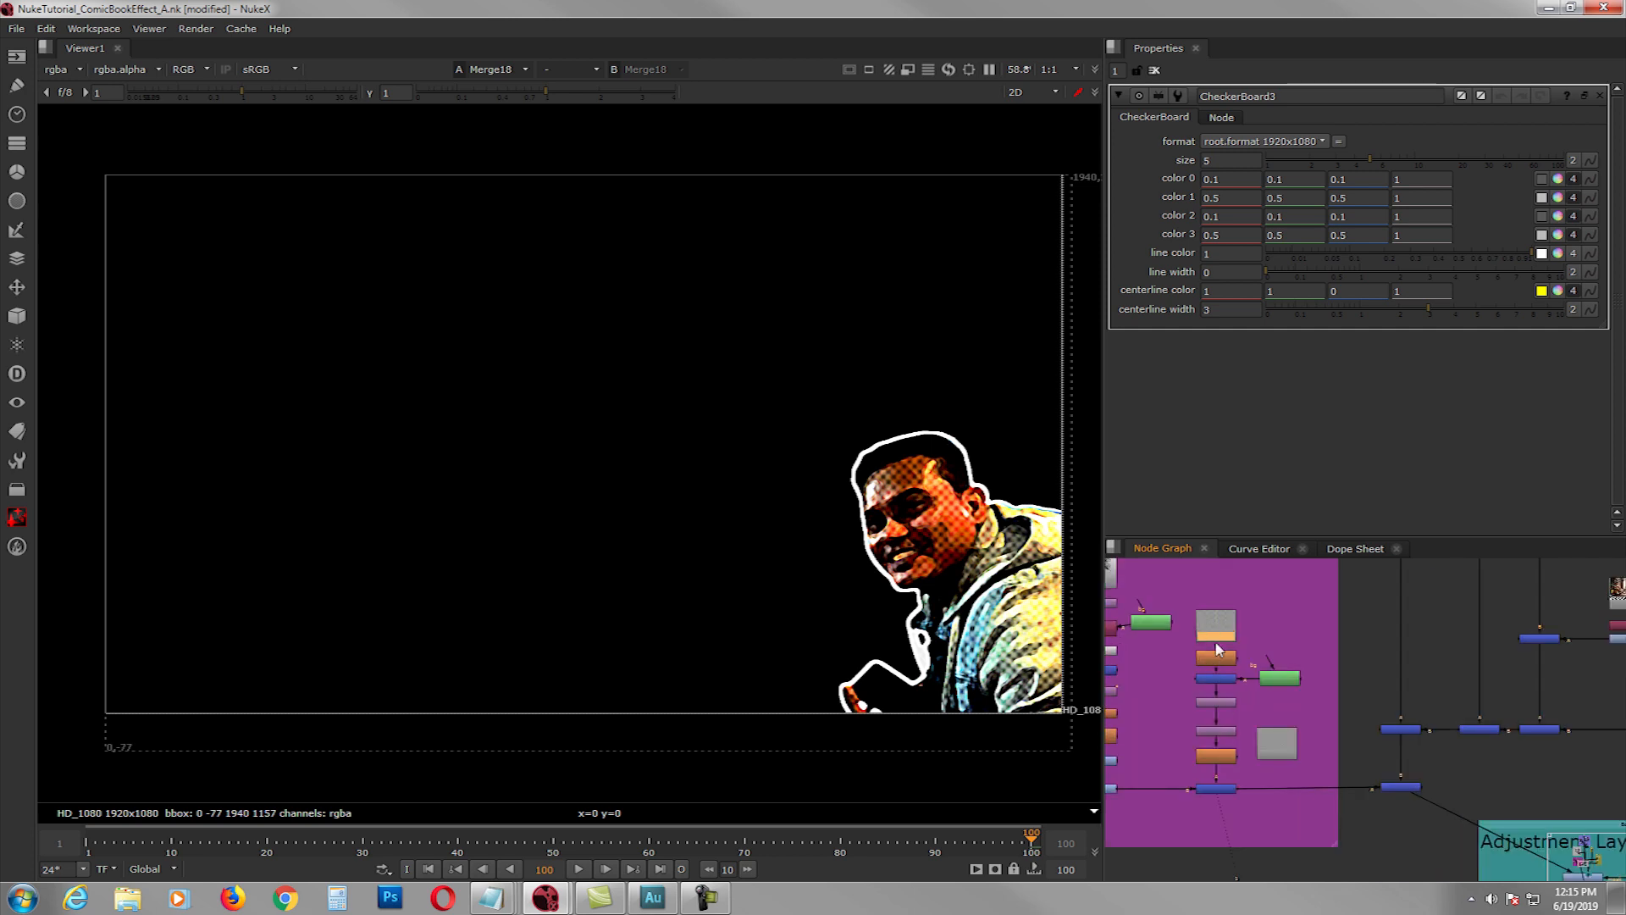
- Delete the PostageStamp node from the purple backdrop
scroll(1217, 634, up, 2)
drag(1299, 790, 1312, 789)
key(Delete)
scroll(1307, 728, down, 1)
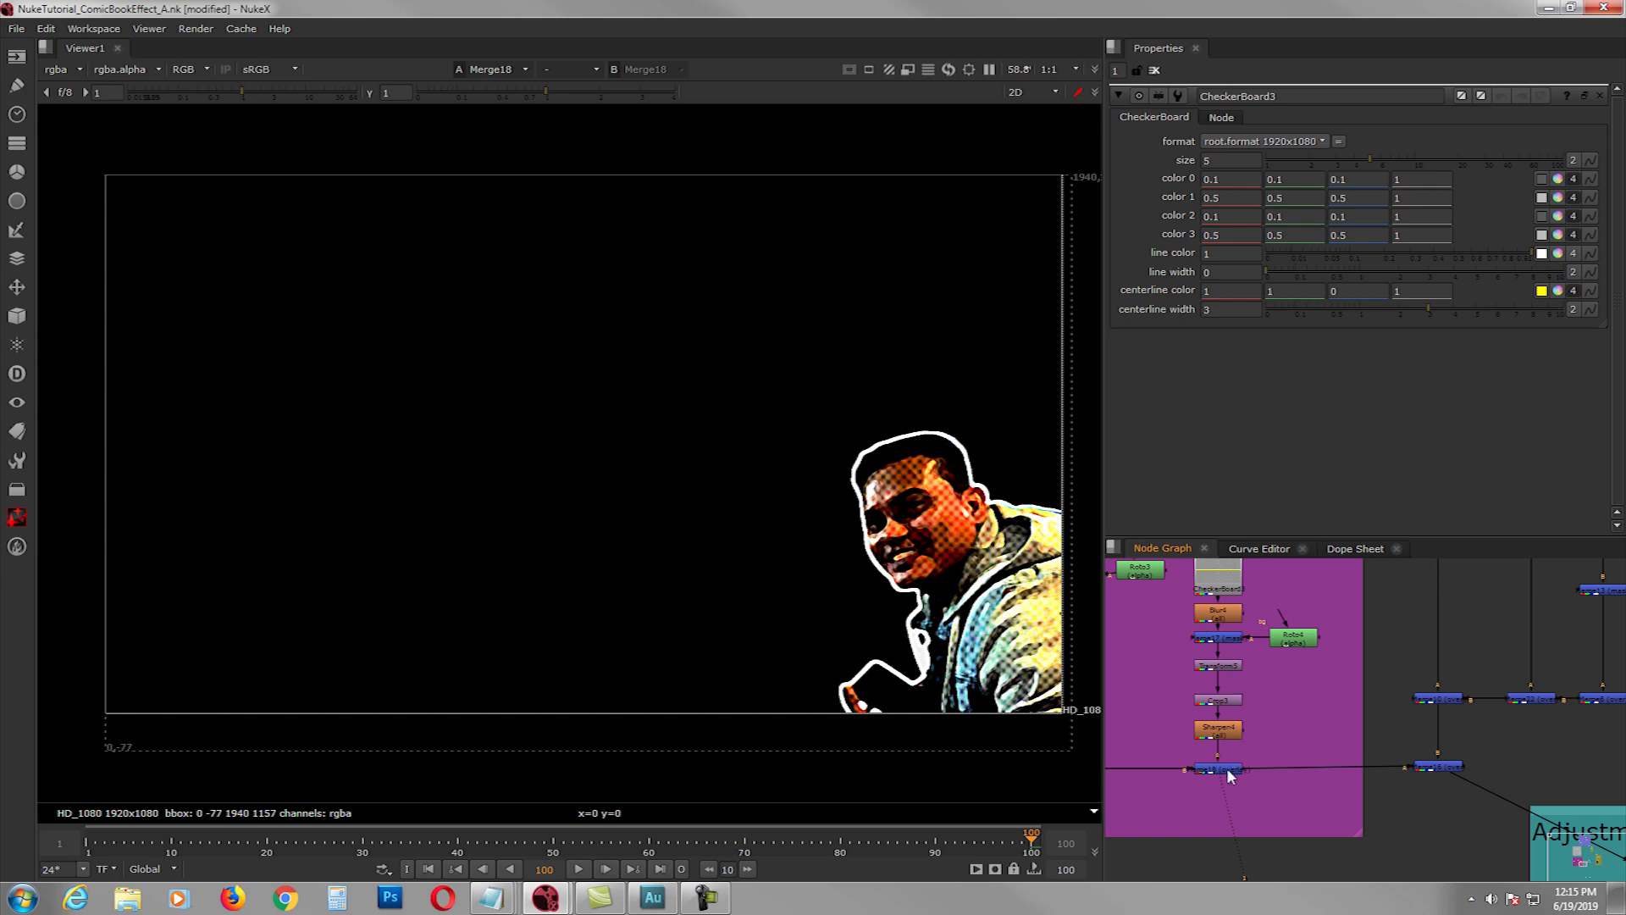
- View the output of Merge16, which adds the patterned person to the scene, and examine the nodes in the Adjustment Layers backdrop
click(1226, 767)
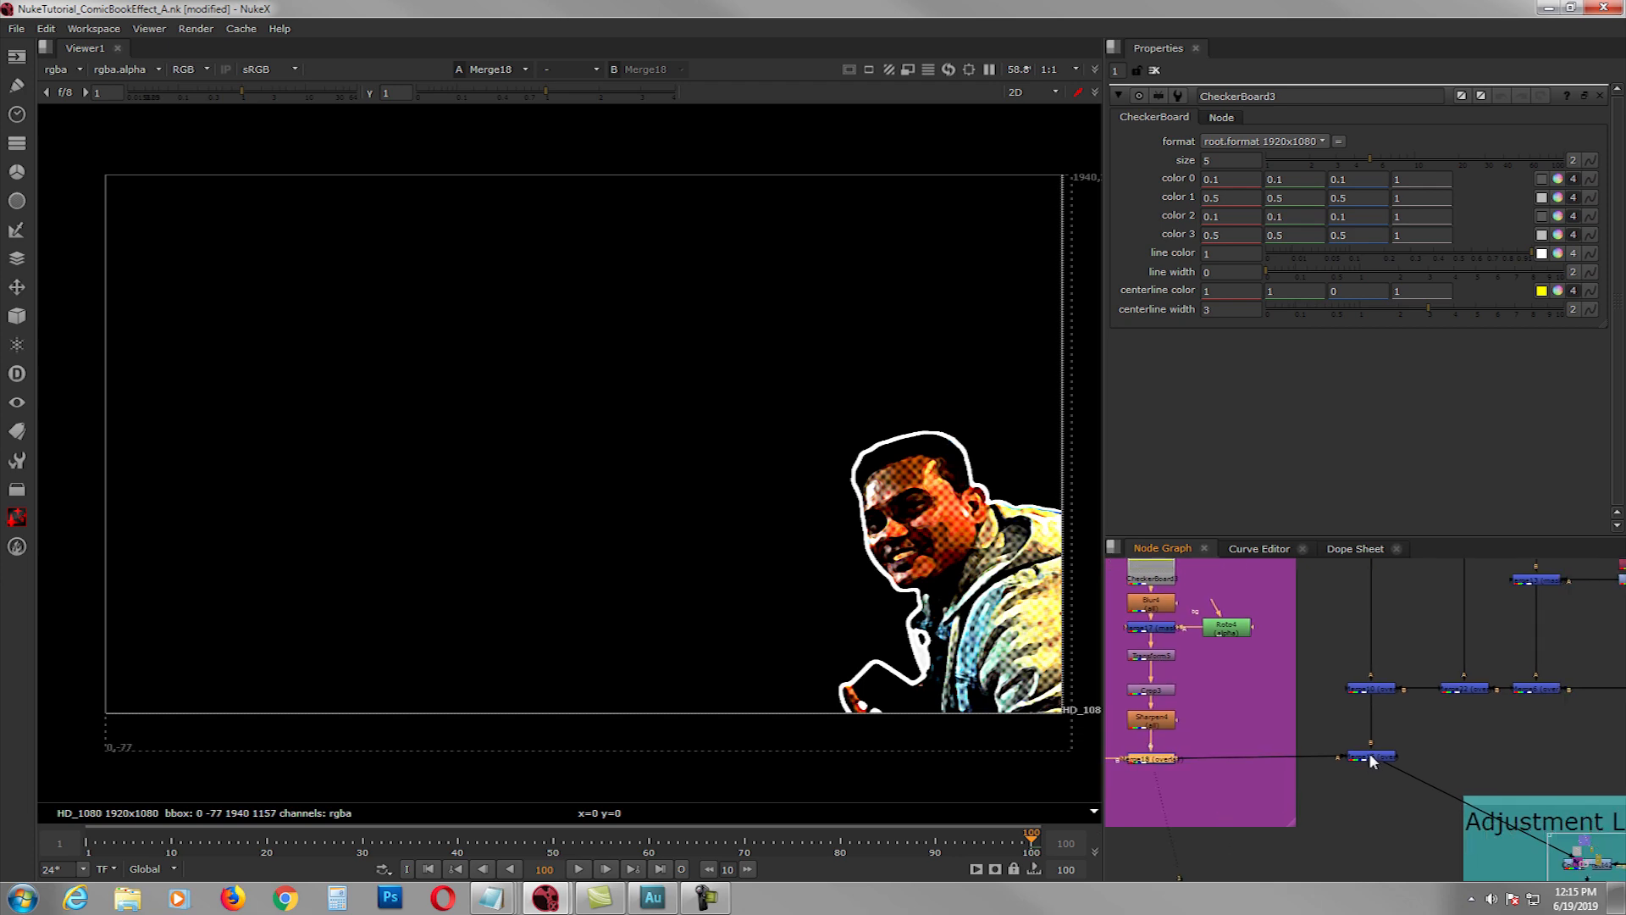
click(1368, 752)
key(1)
middle_drag(1394, 750, 1254, 639)
scroll(1262, 656, down, 2)
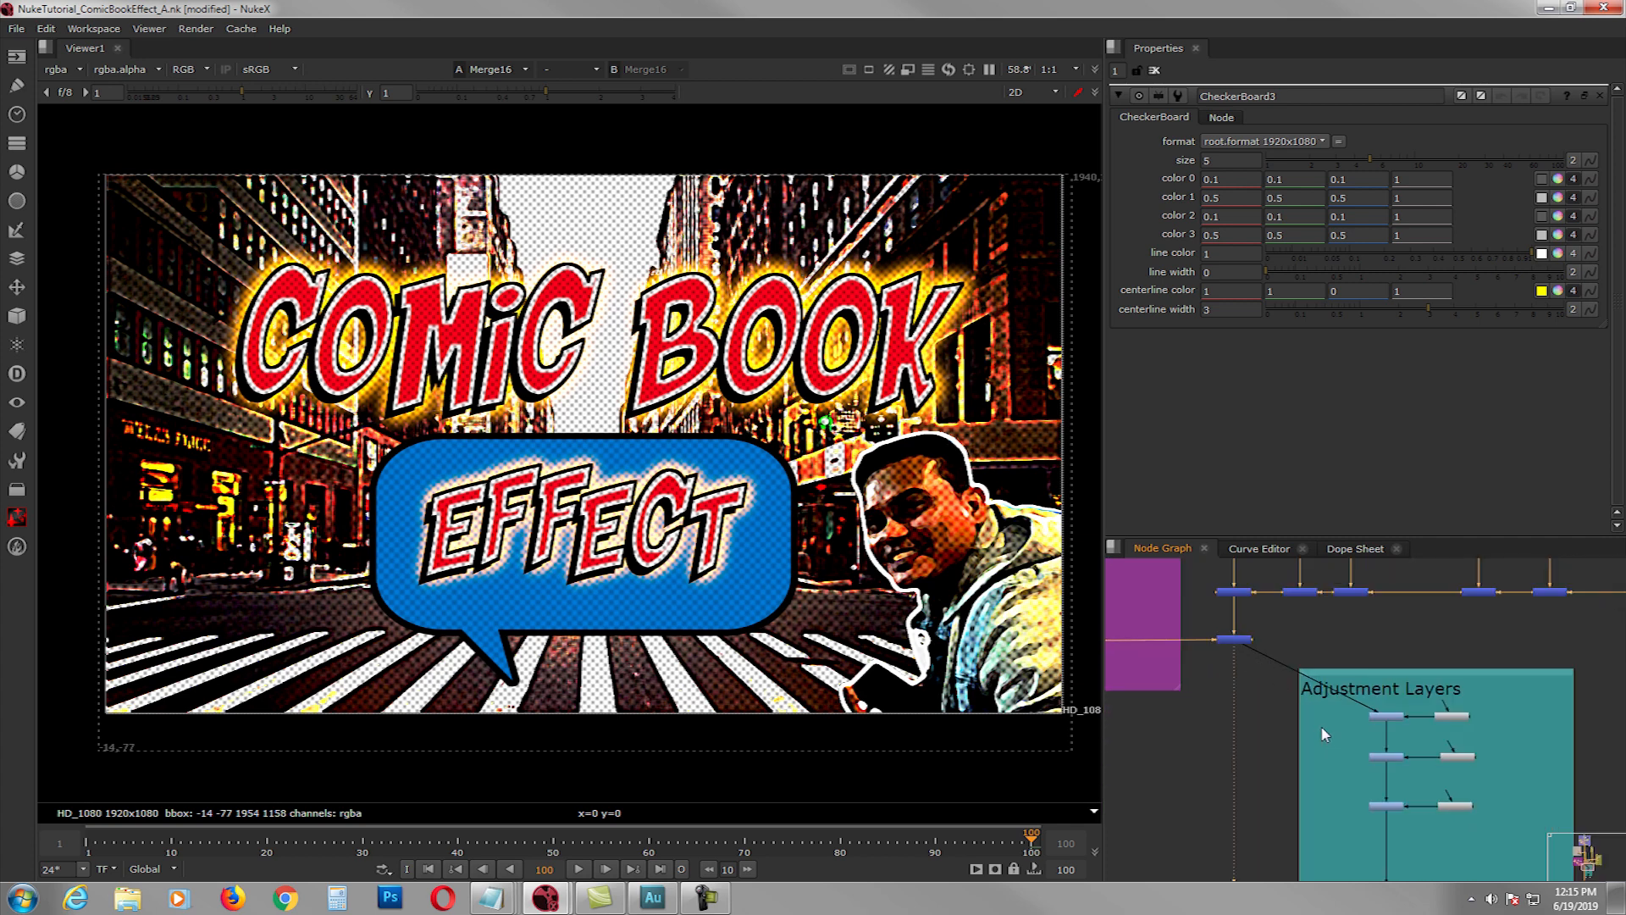
scroll(1329, 728, up, 3)
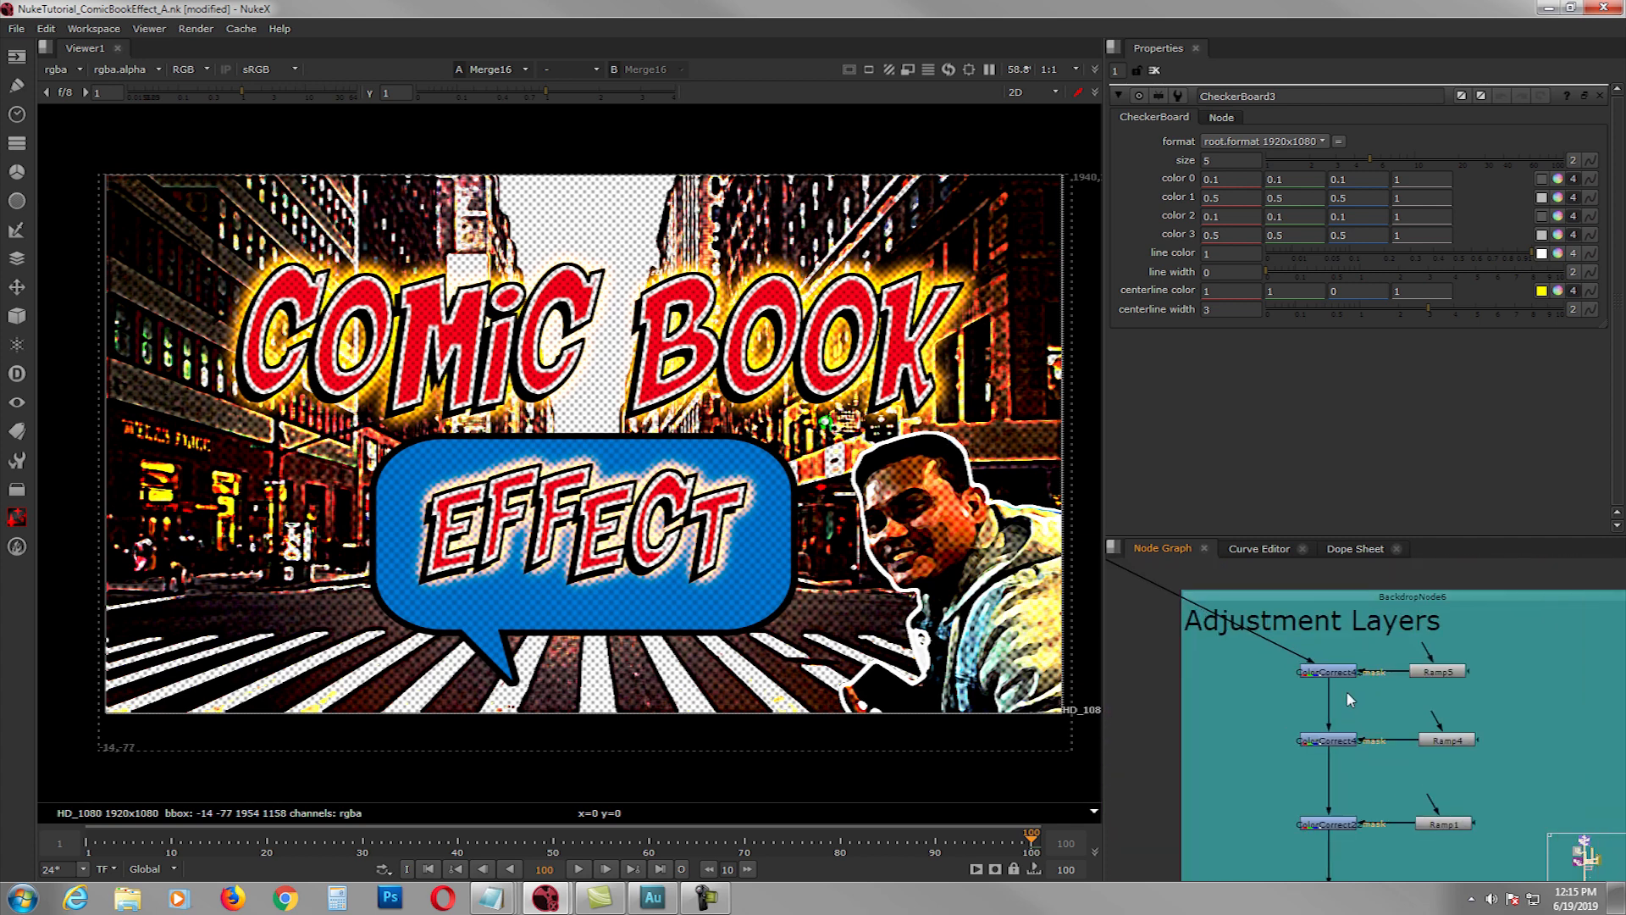
scroll(1327, 692, down, 3)
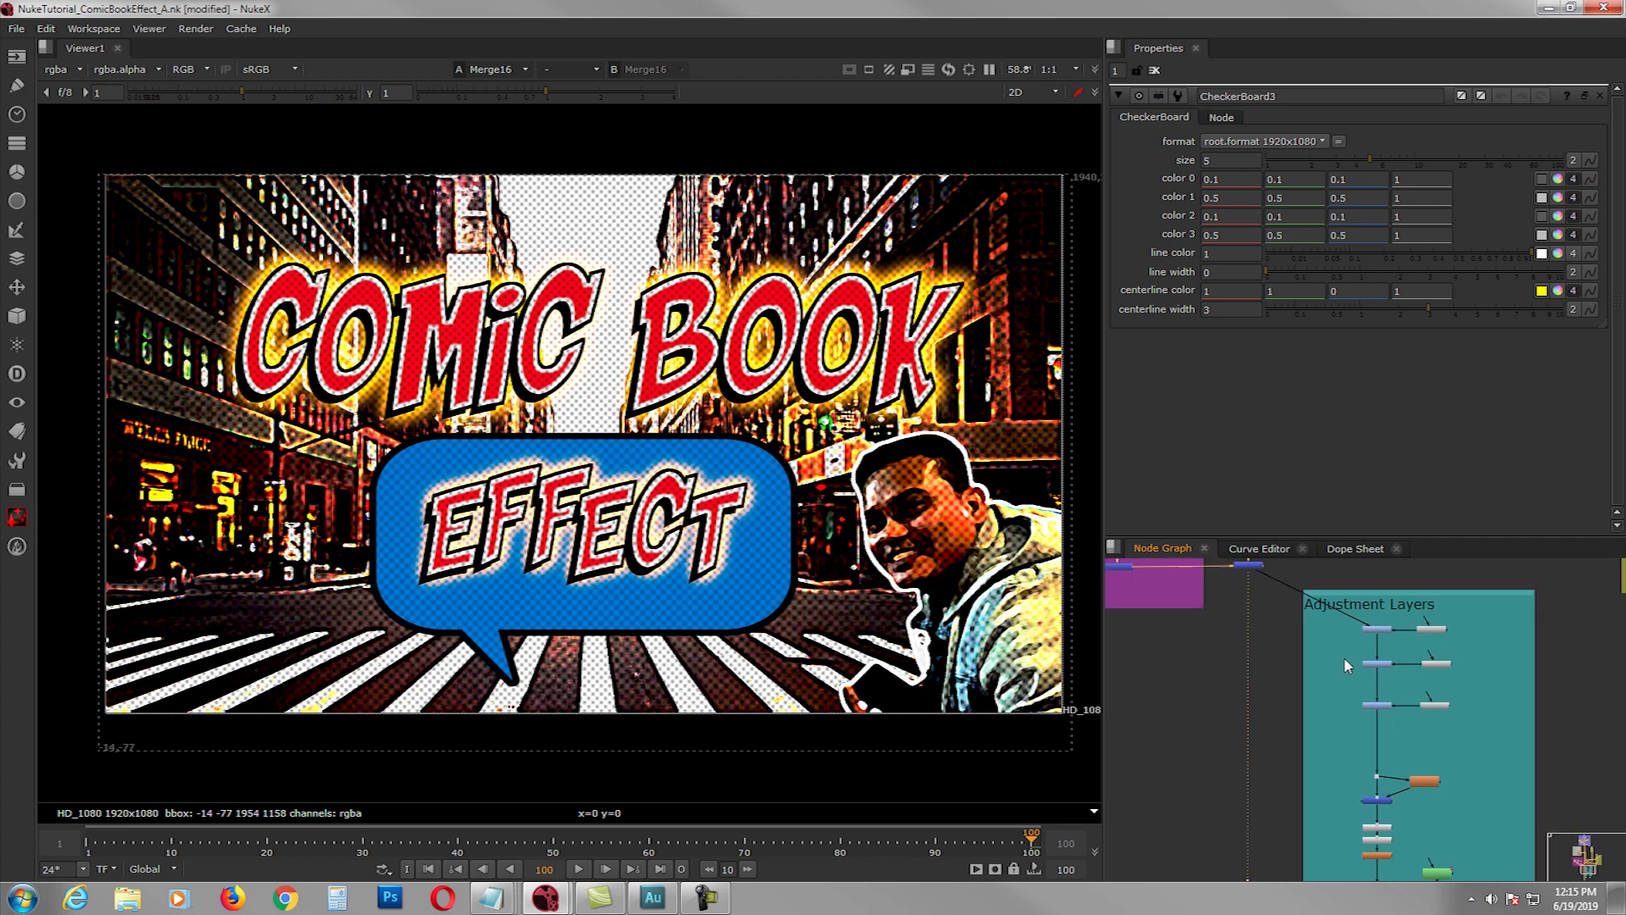
scroll(1353, 671, up, 2)
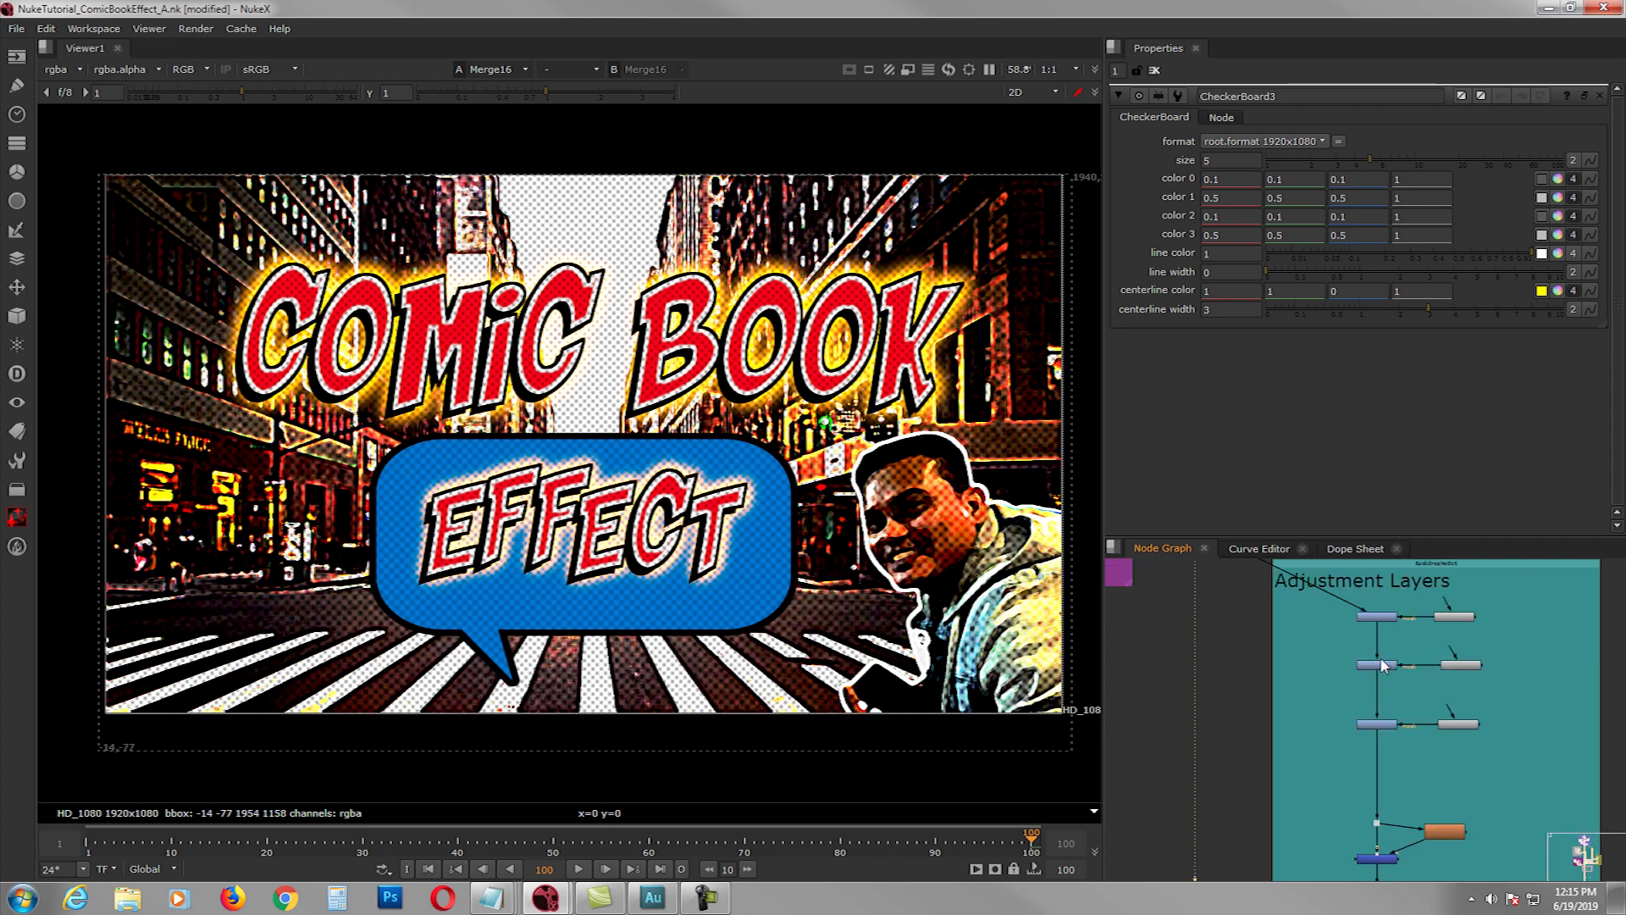
- Open Ramp5's properties to examine its points and view the ramp's output
click(1379, 617)
middle_drag(1379, 641, 1377, 678)
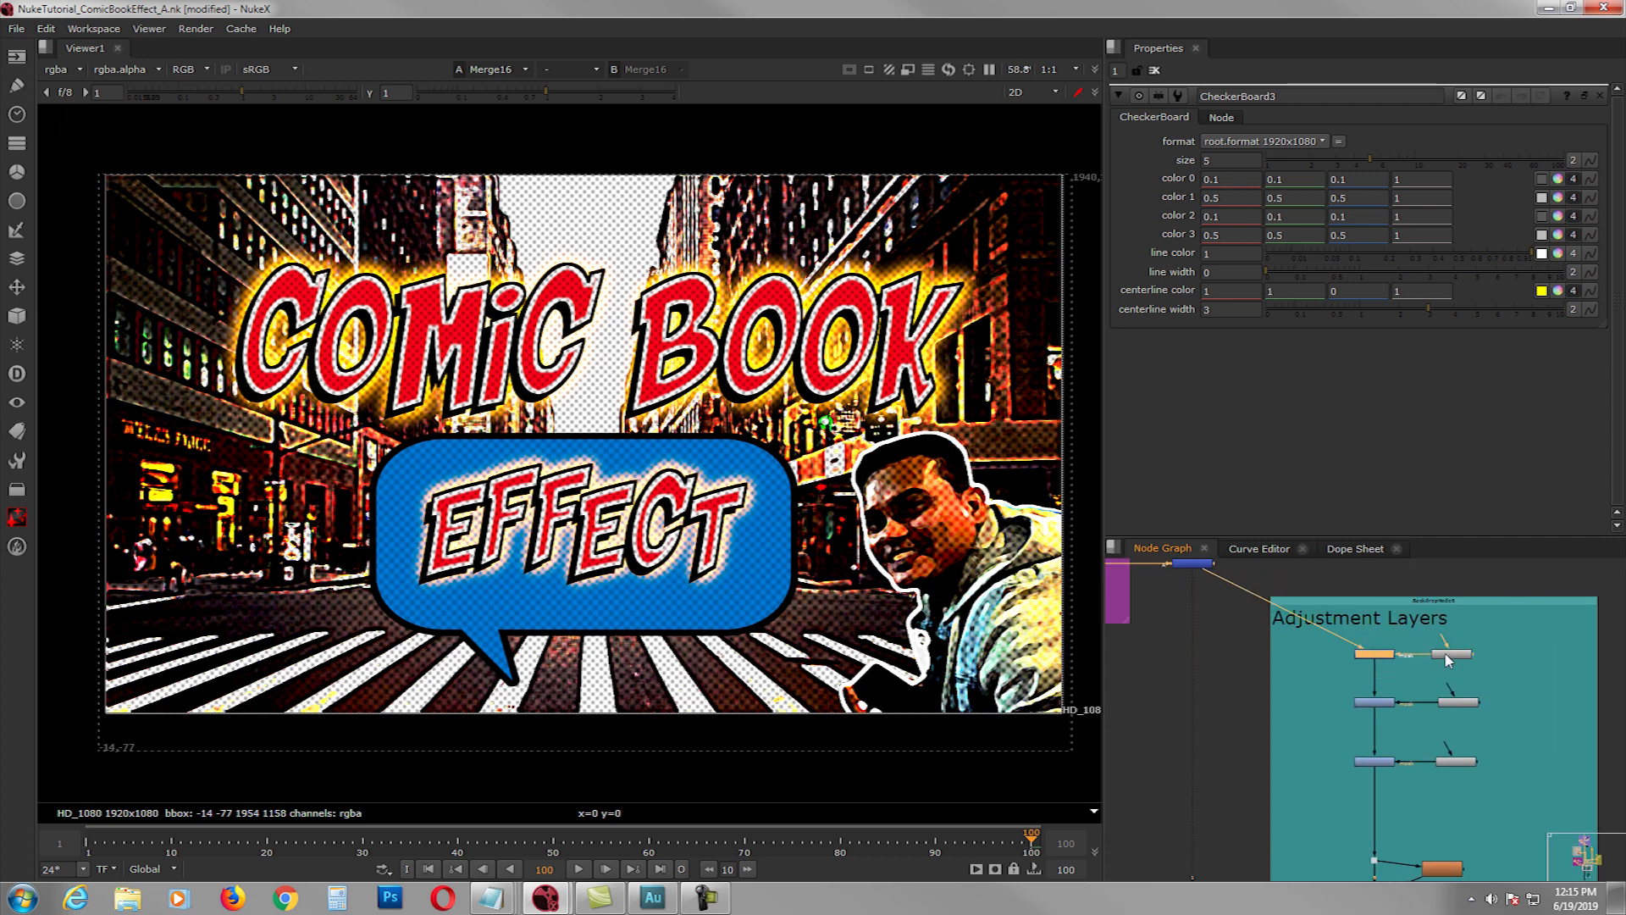
double_click(1446, 655)
scroll(1447, 659, up, 1)
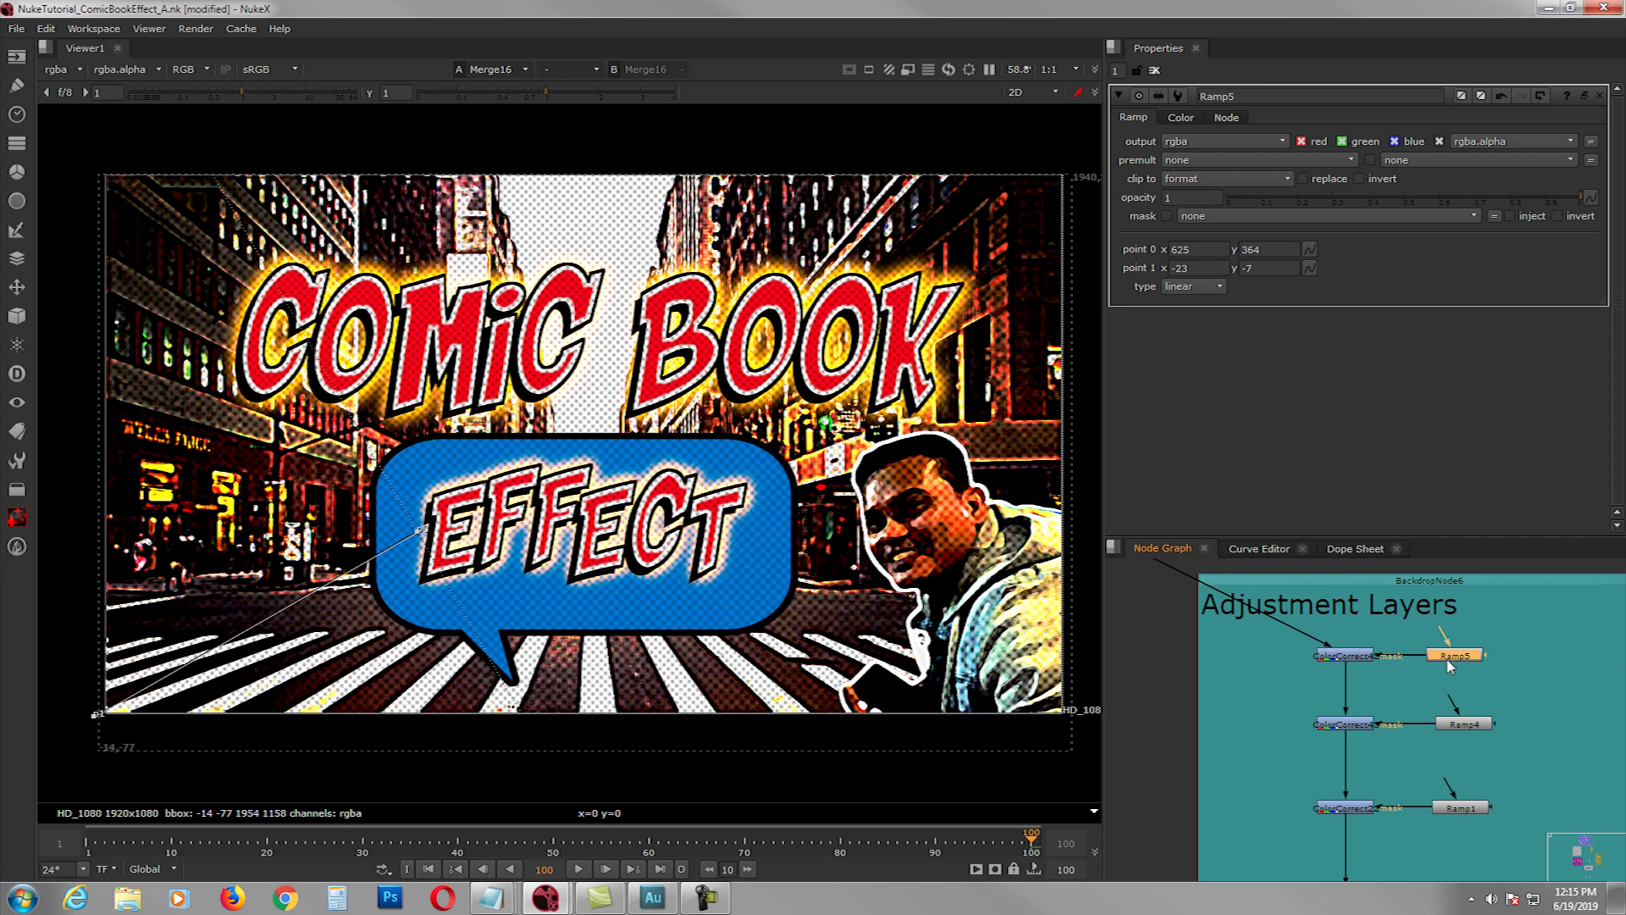
key(1)
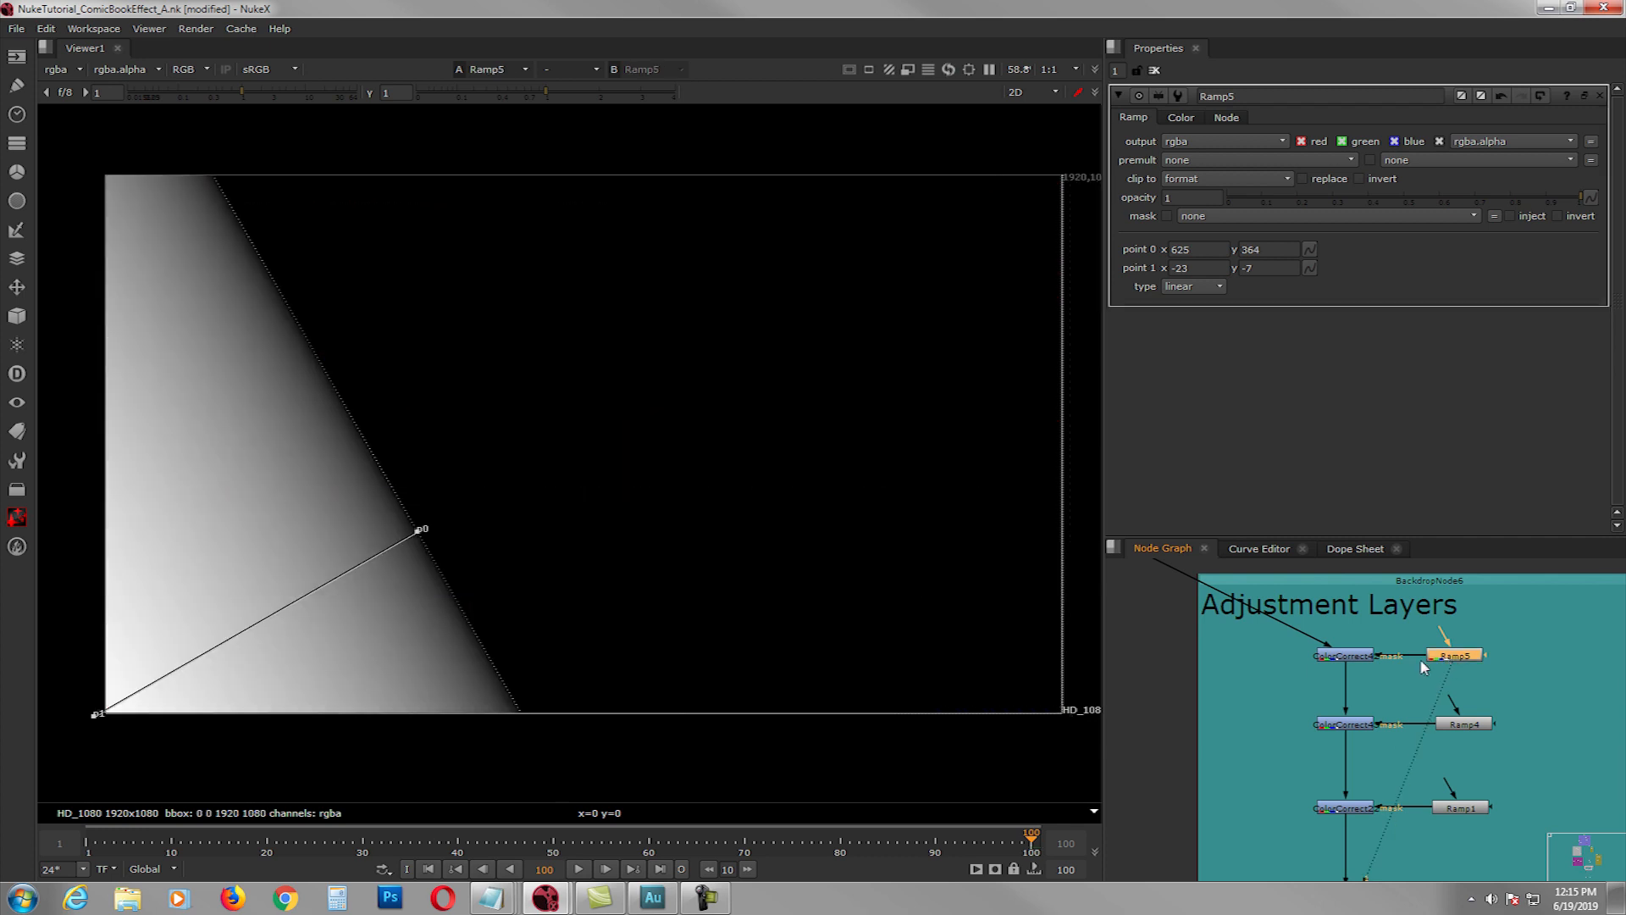
- View the output of ColorCorrect42 and open its properties to examine the master gain
click(1355, 656)
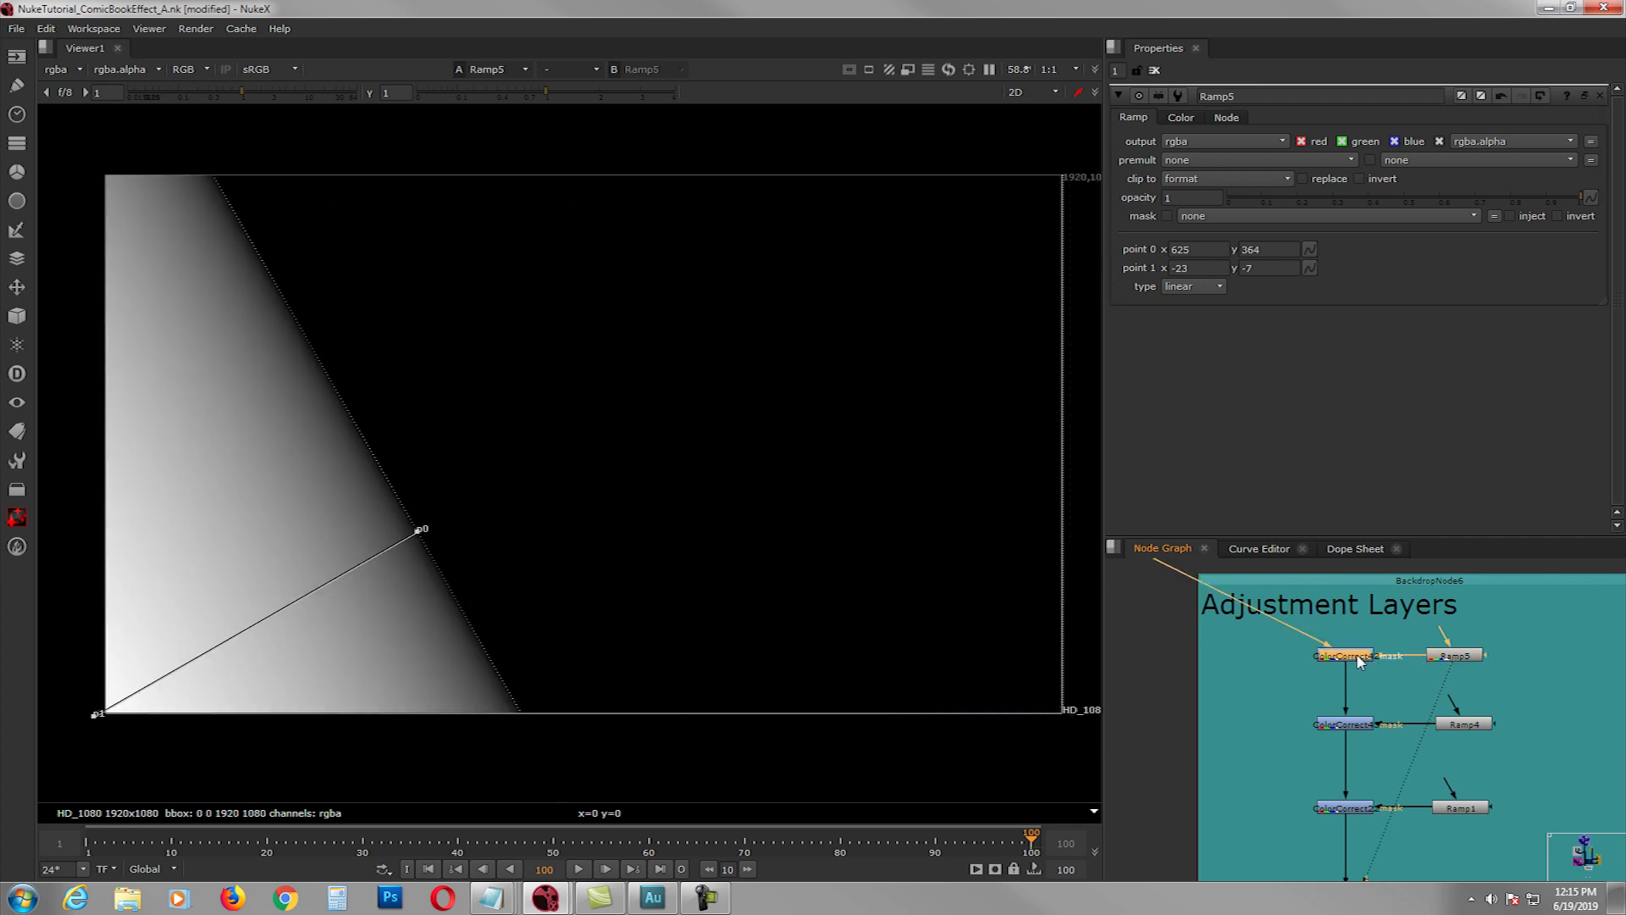
key(1)
double_click(1353, 656)
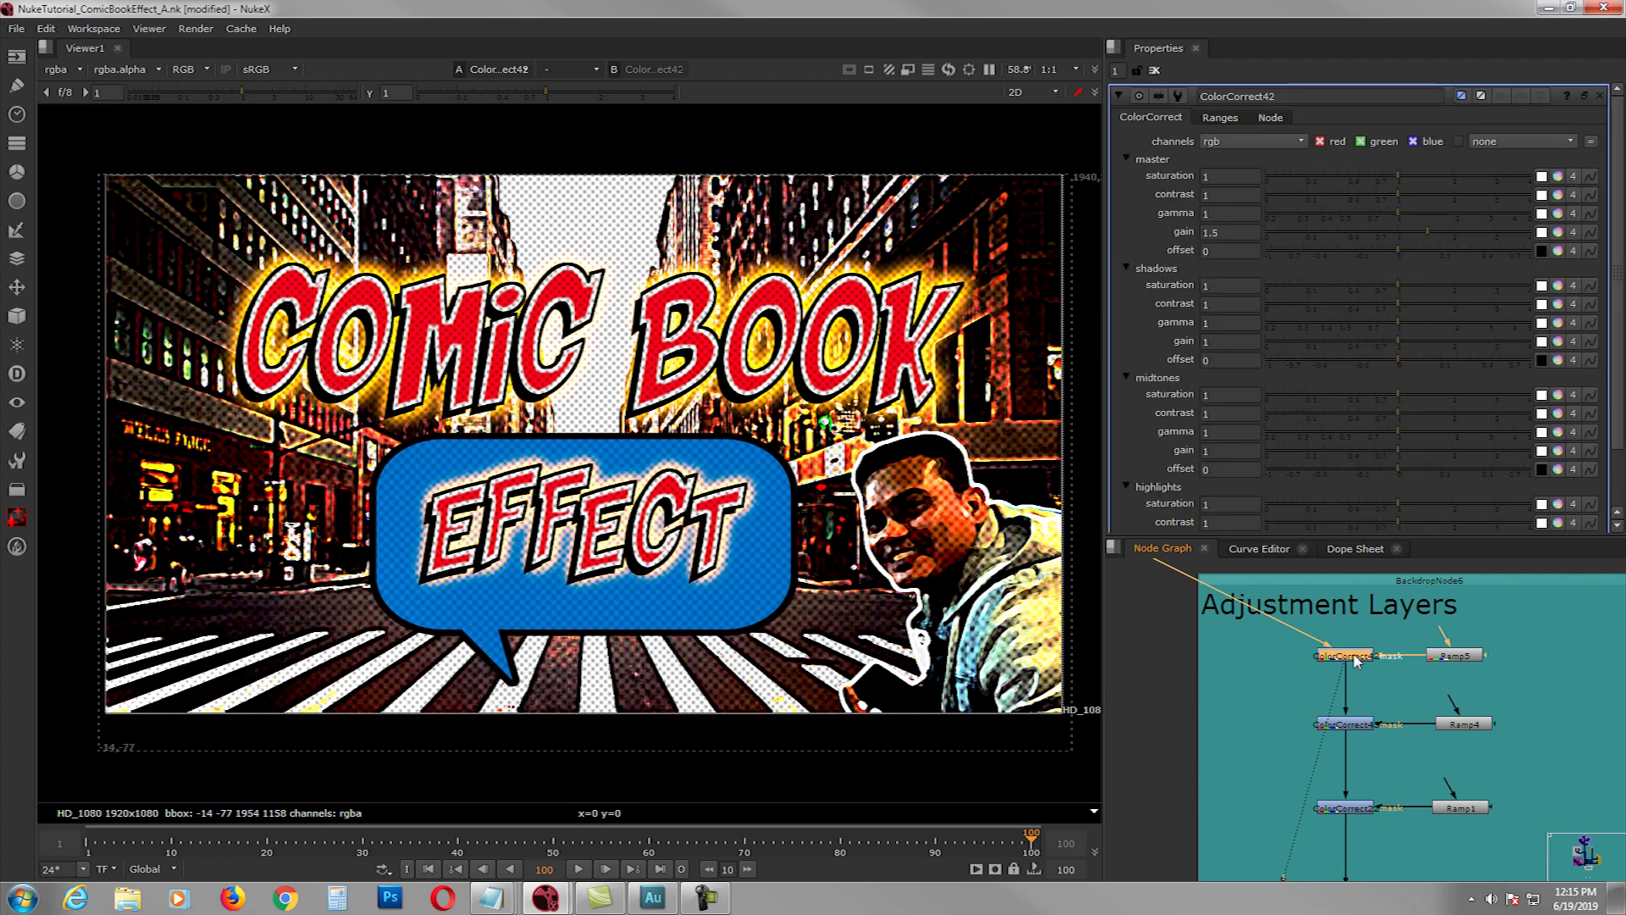
- Disable and re-enable ColorCorrect42 twice to compare its effect on the lower left of the image
key(d)
key(d)
middle_drag(398, 619, 569, 516)
scroll(415, 612, up, 2)
key(d)
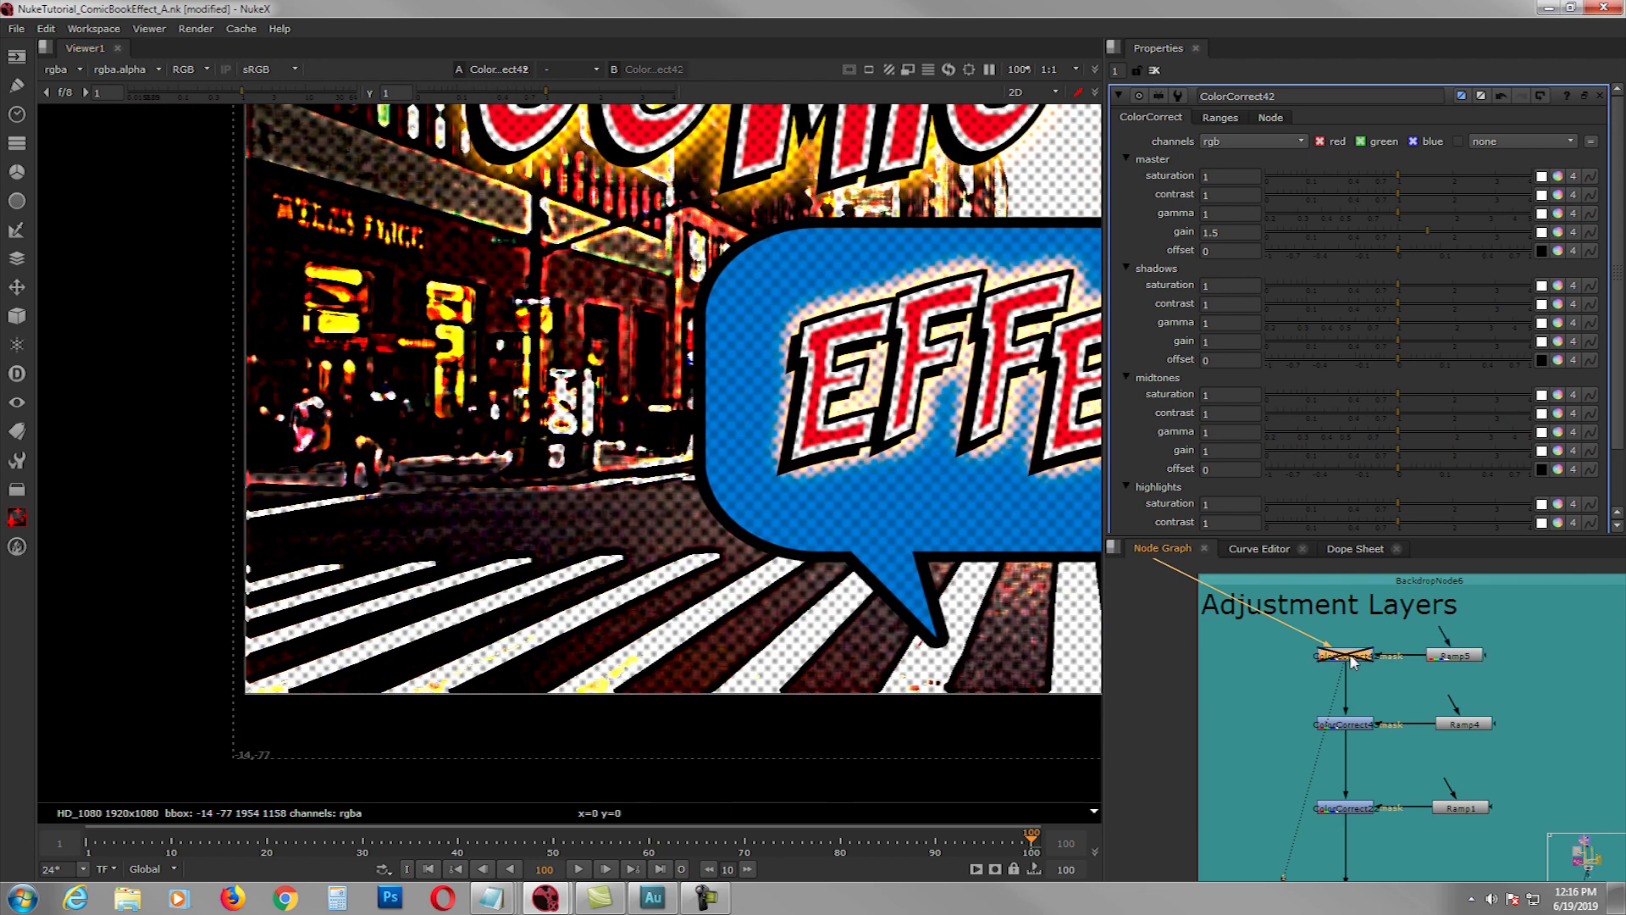
key(d)
scroll(694, 537, down, 2)
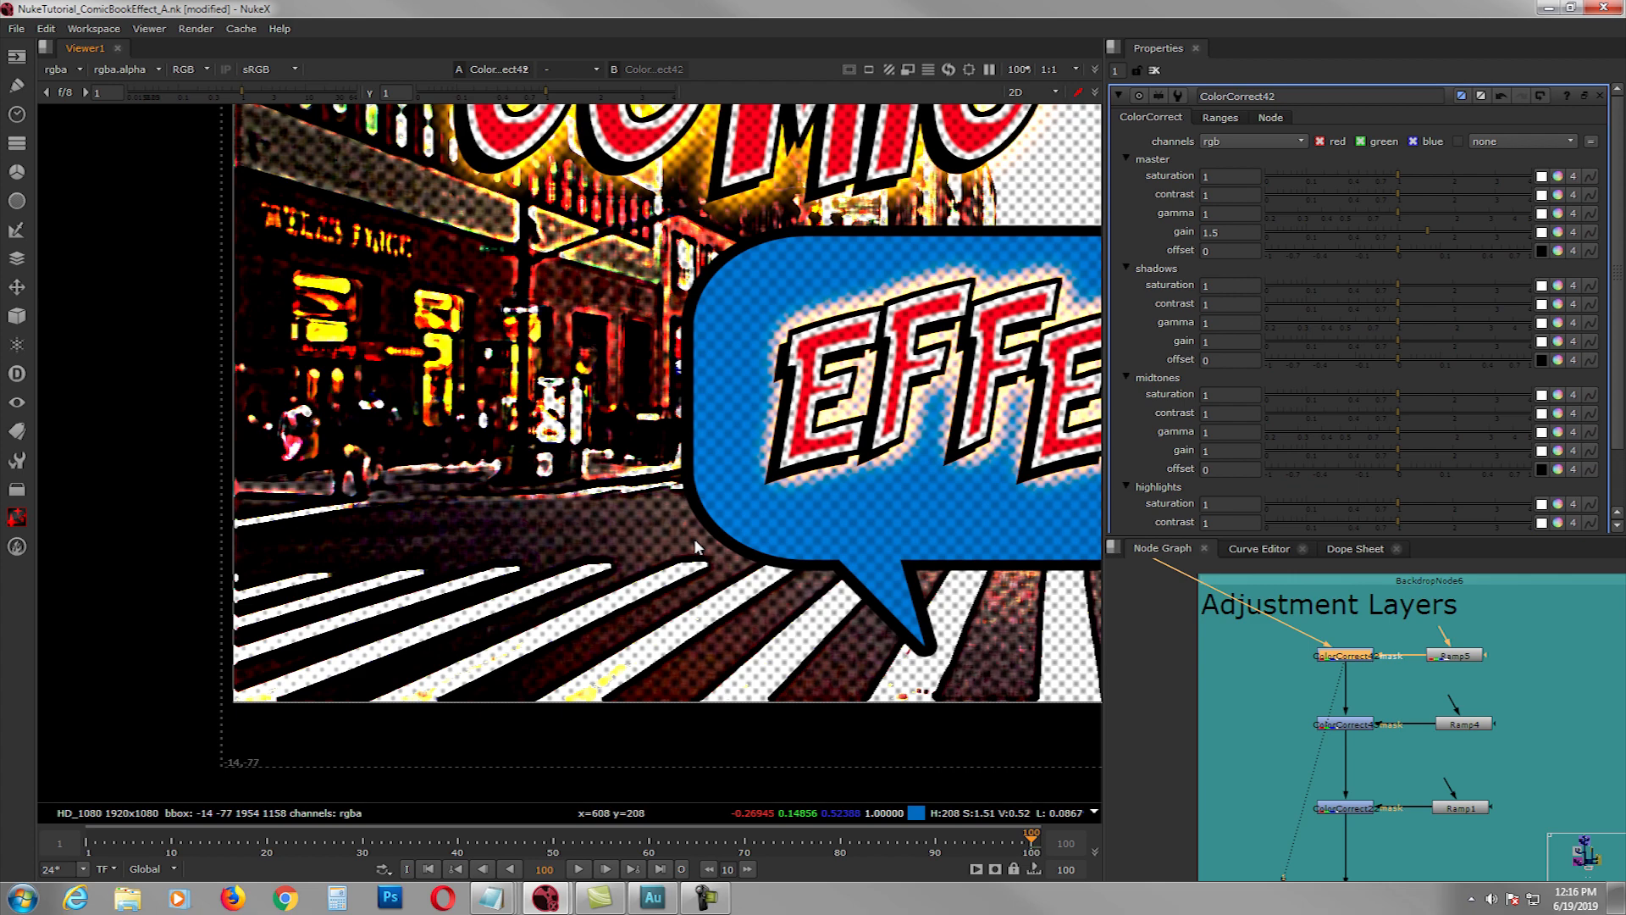
middle_drag(760, 551, 584, 608)
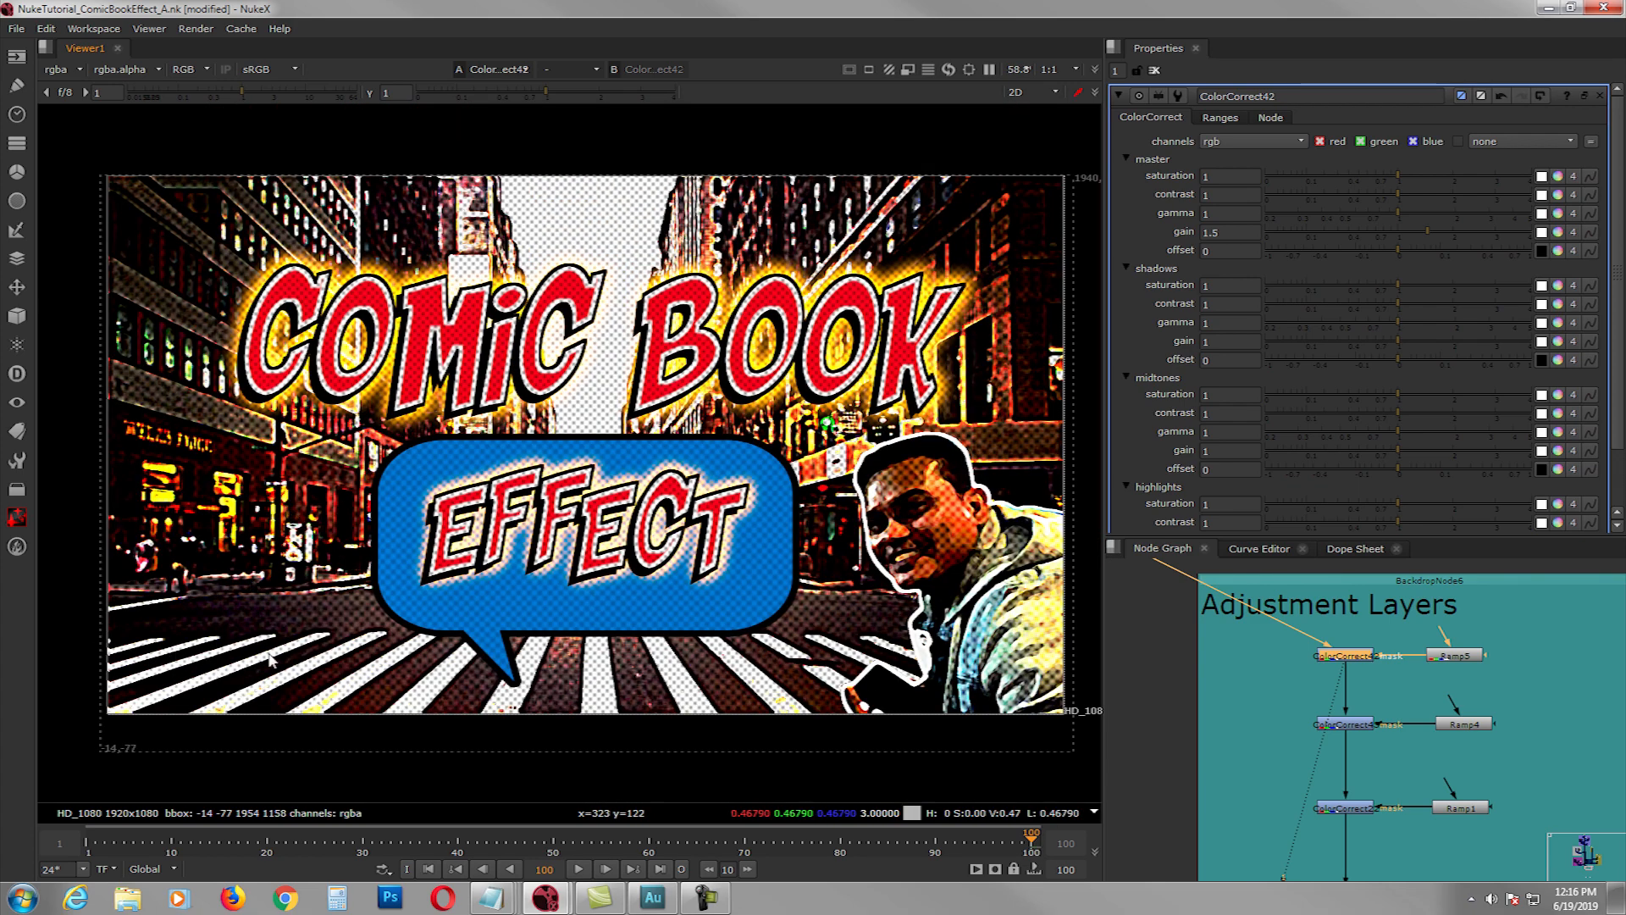
- View the outputs of Ramp4 and ColorCorrect43, opening both nodes' properties to examine the ramp points and master gain
middle_drag(1339, 753, 1318, 751)
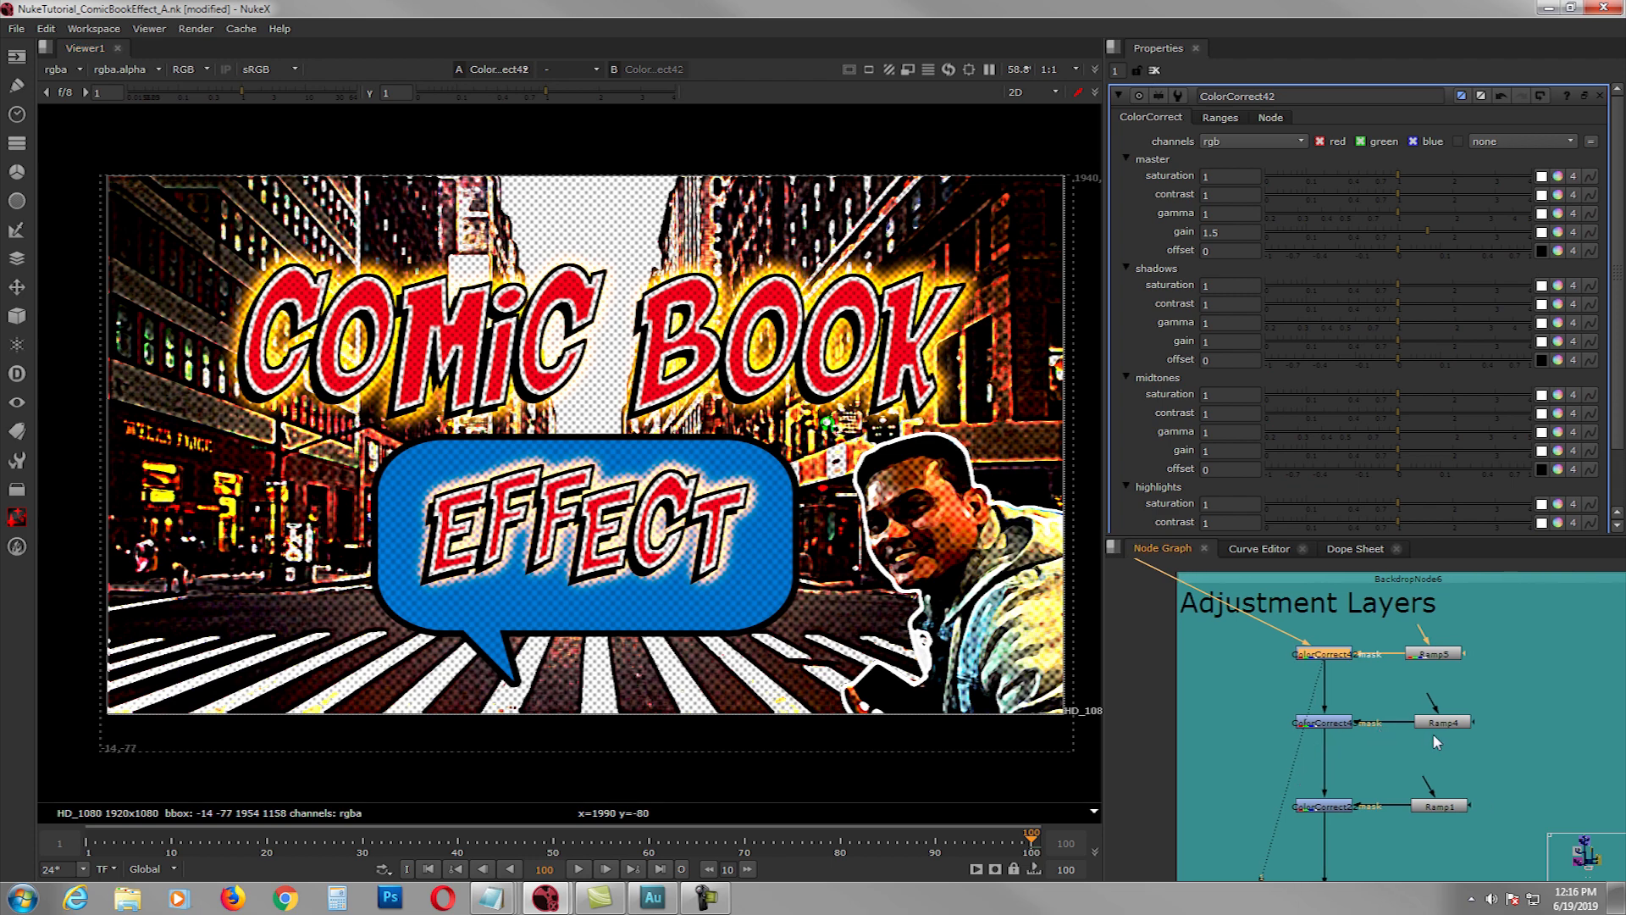
click(1437, 725)
key(1)
double_click(1436, 725)
click(1332, 725)
key(1)
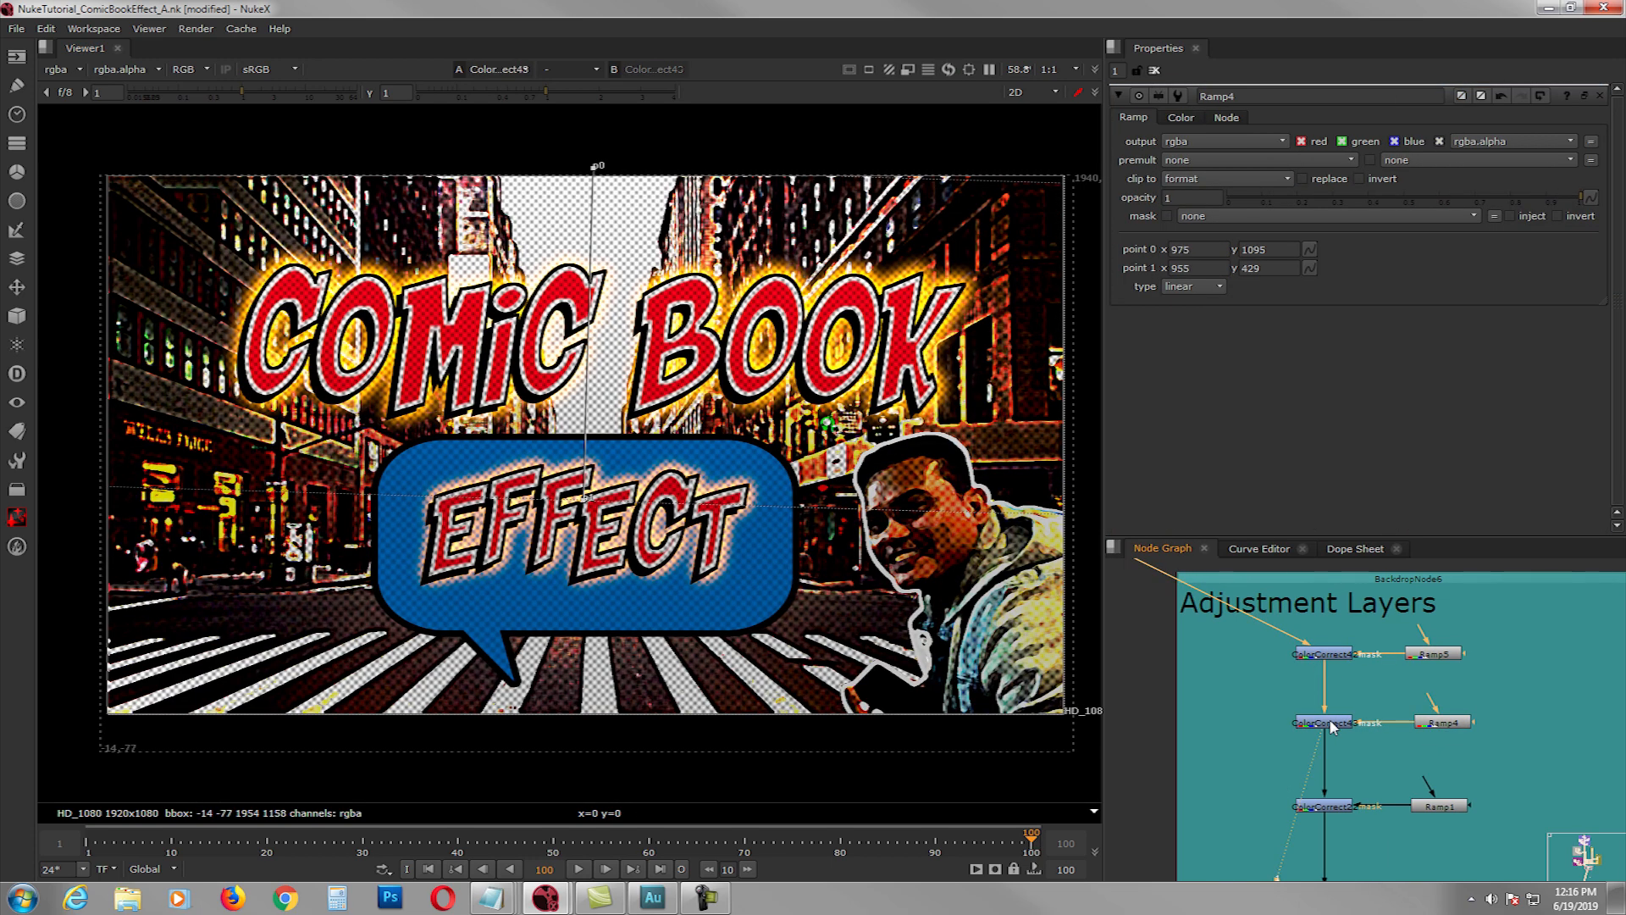
double_click(1333, 725)
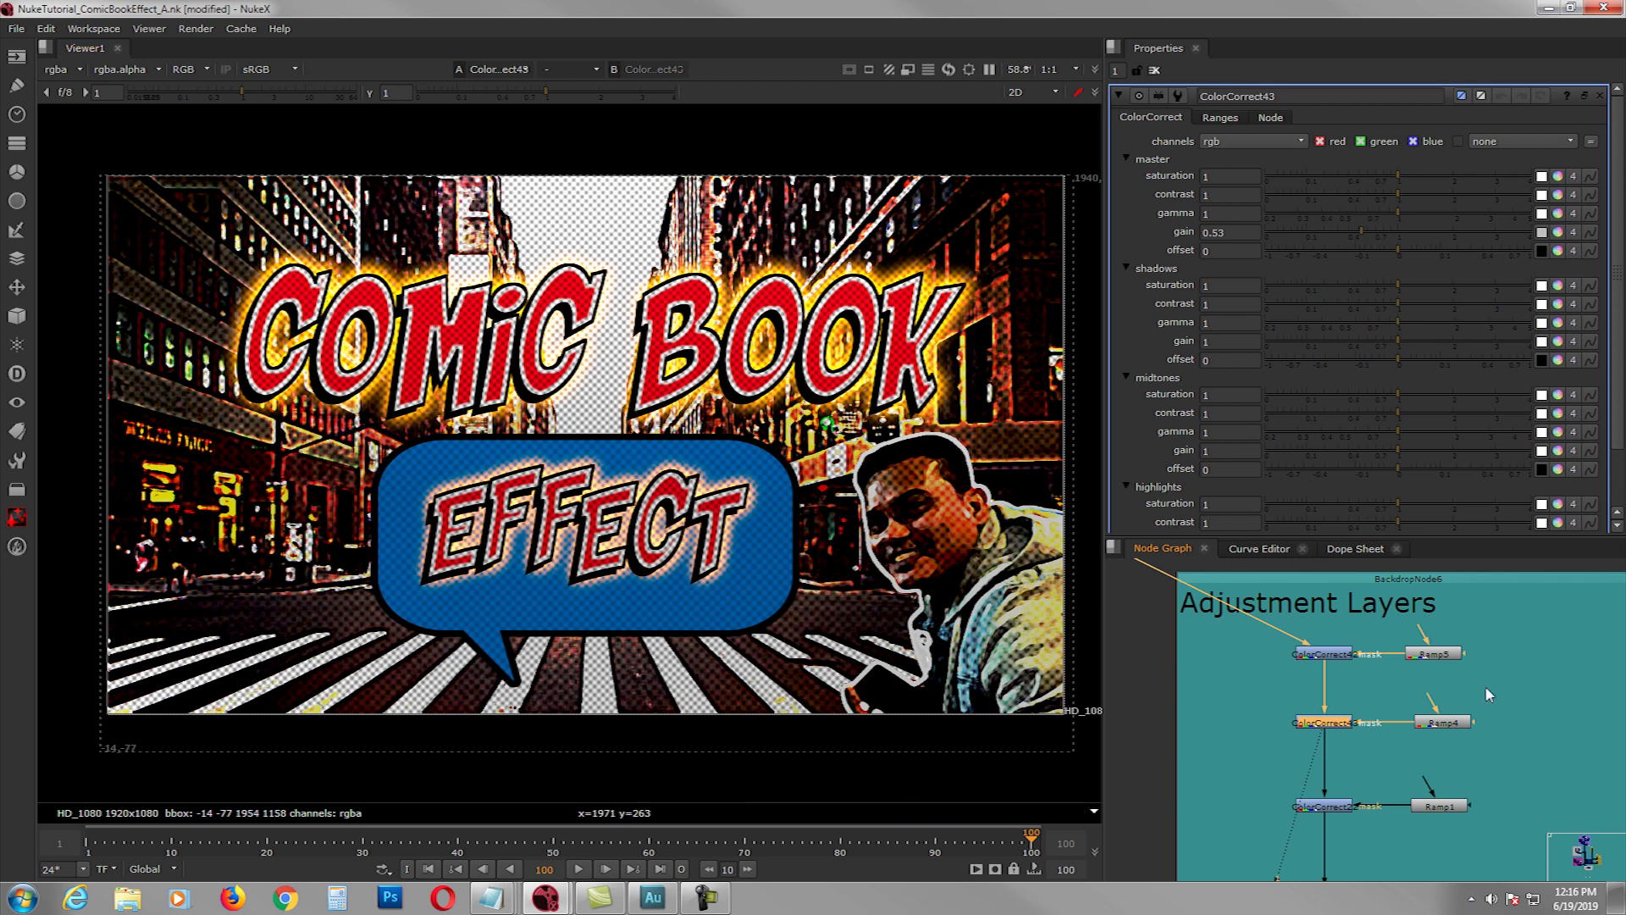
click(1394, 763)
- View the outputs of Ramp1 and ColorCorrect22, examine their ramp points and tinted master gain, and close the open properties
middle_drag(1356, 717, 1365, 689)
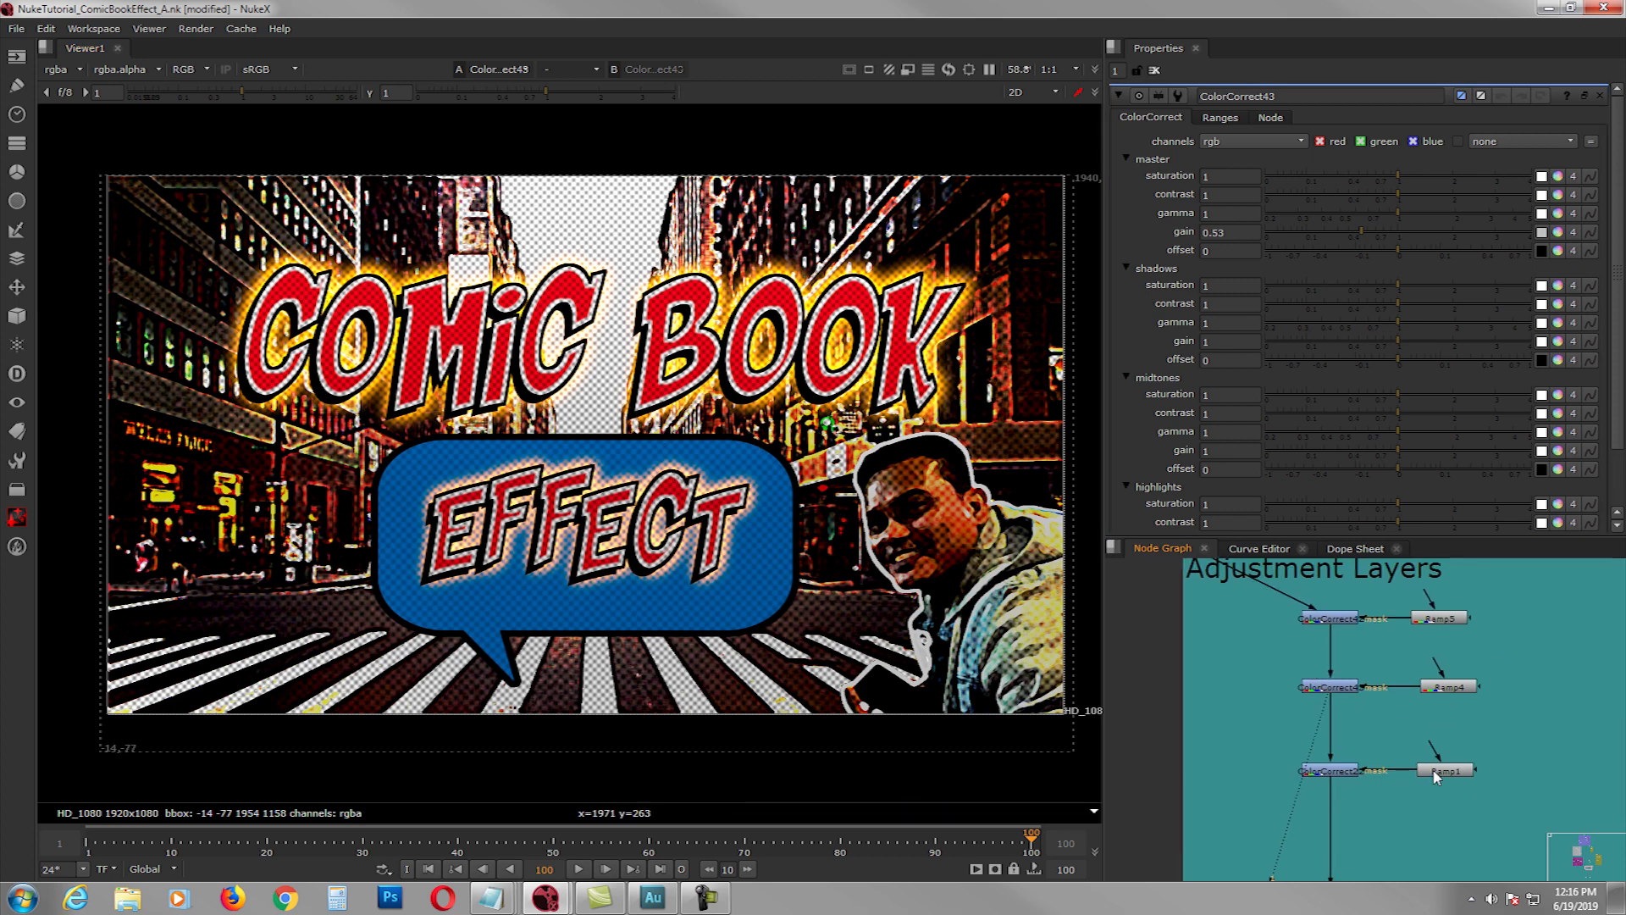
click(1437, 776)
key(1)
double_click(1437, 774)
double_click(1348, 774)
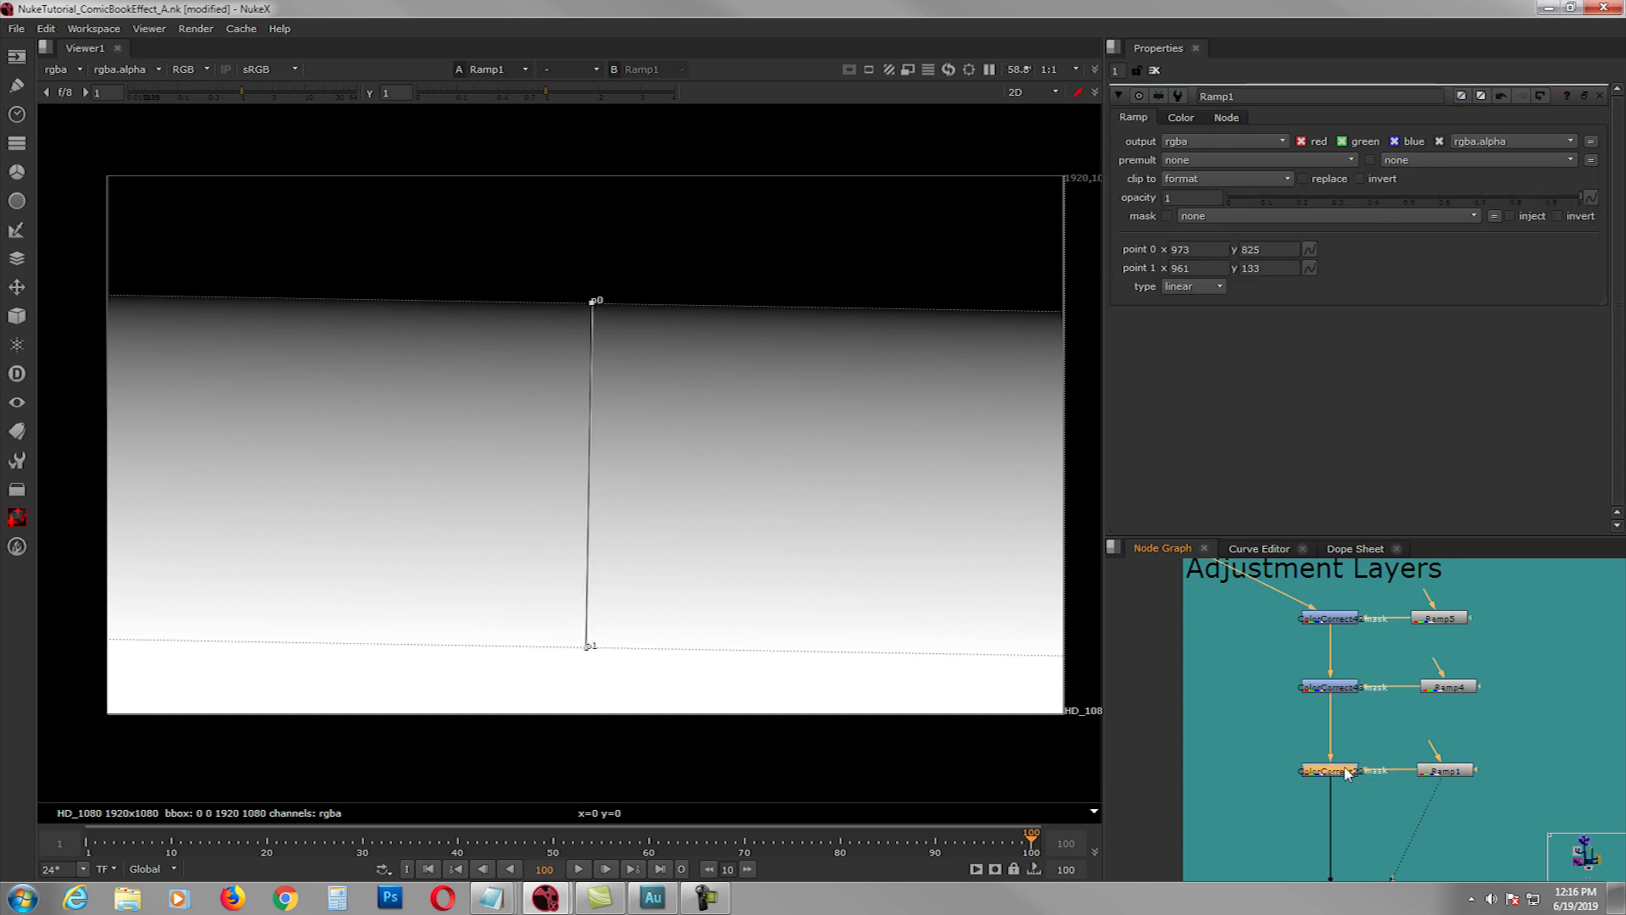
key(1)
click(1348, 730)
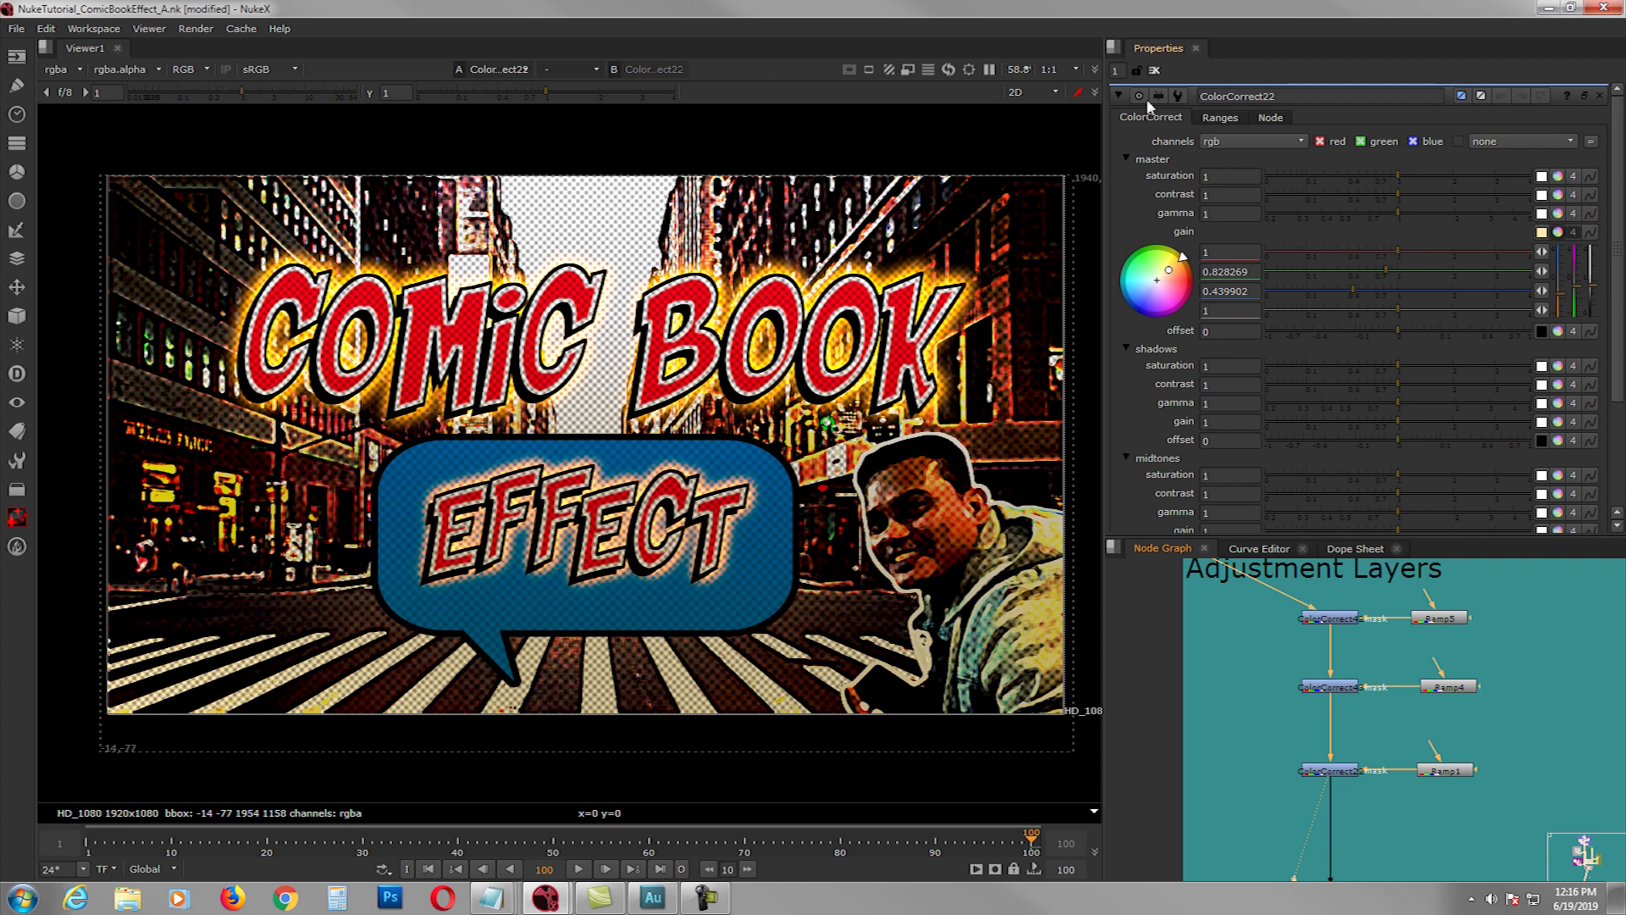
click(1153, 72)
- Open Blur18's properties to examine its size and view the blurred output
scroll(1347, 830, down, 1)
middle_drag(1347, 830, 1349, 708)
scroll(1389, 791, up, 3)
middle_drag(1416, 791, 1400, 739)
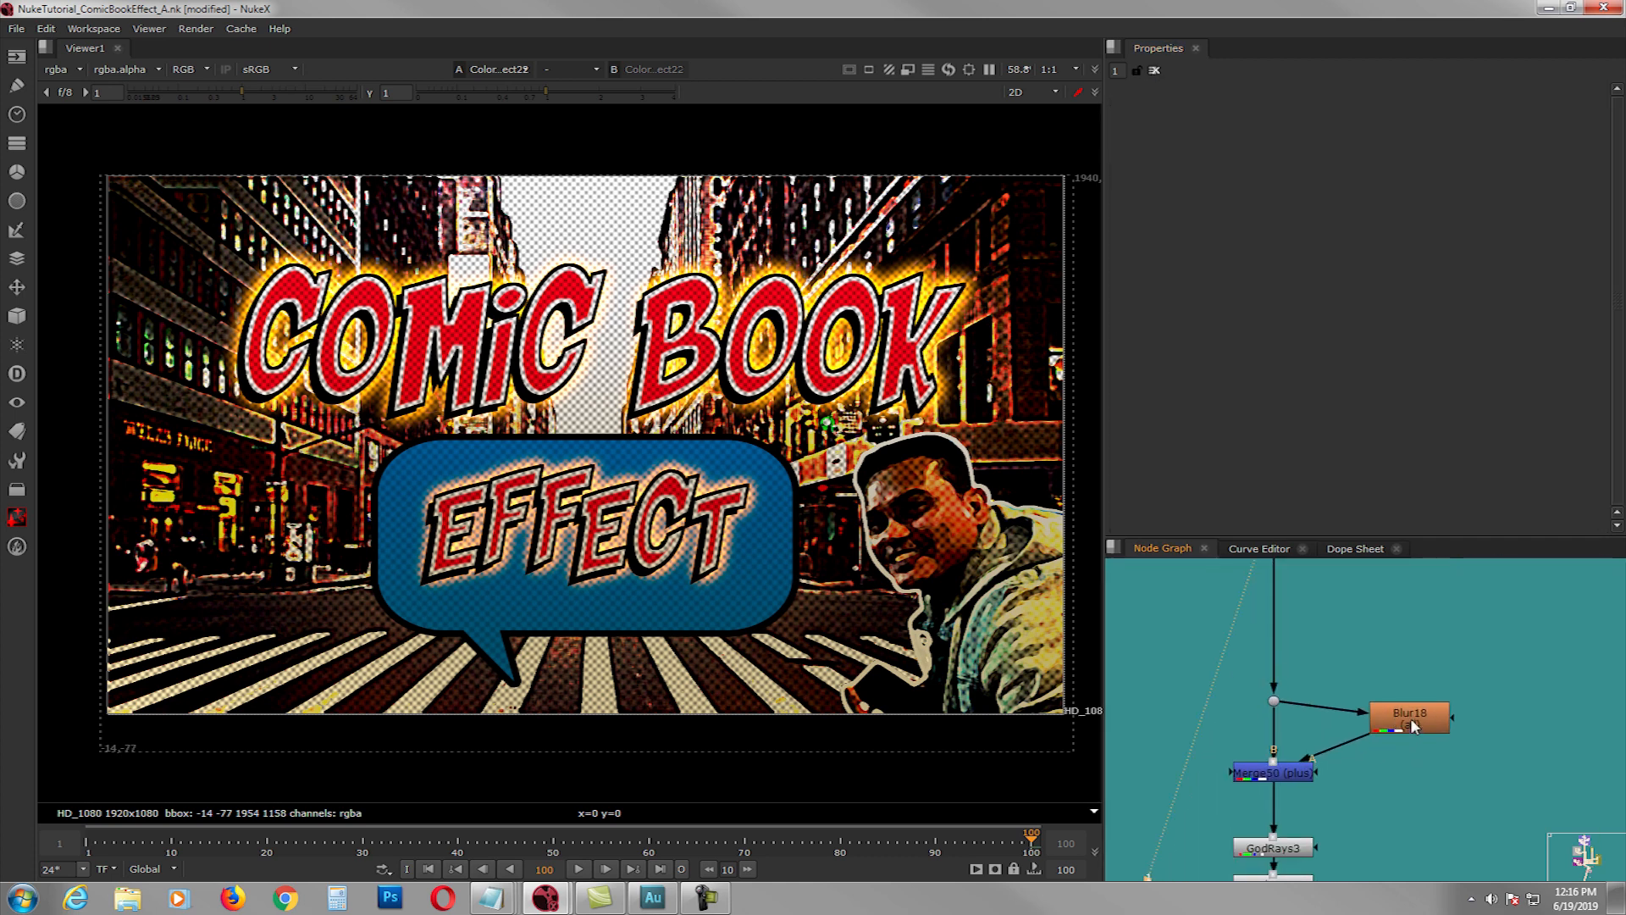
drag(1412, 725, 1420, 725)
double_click(1420, 726)
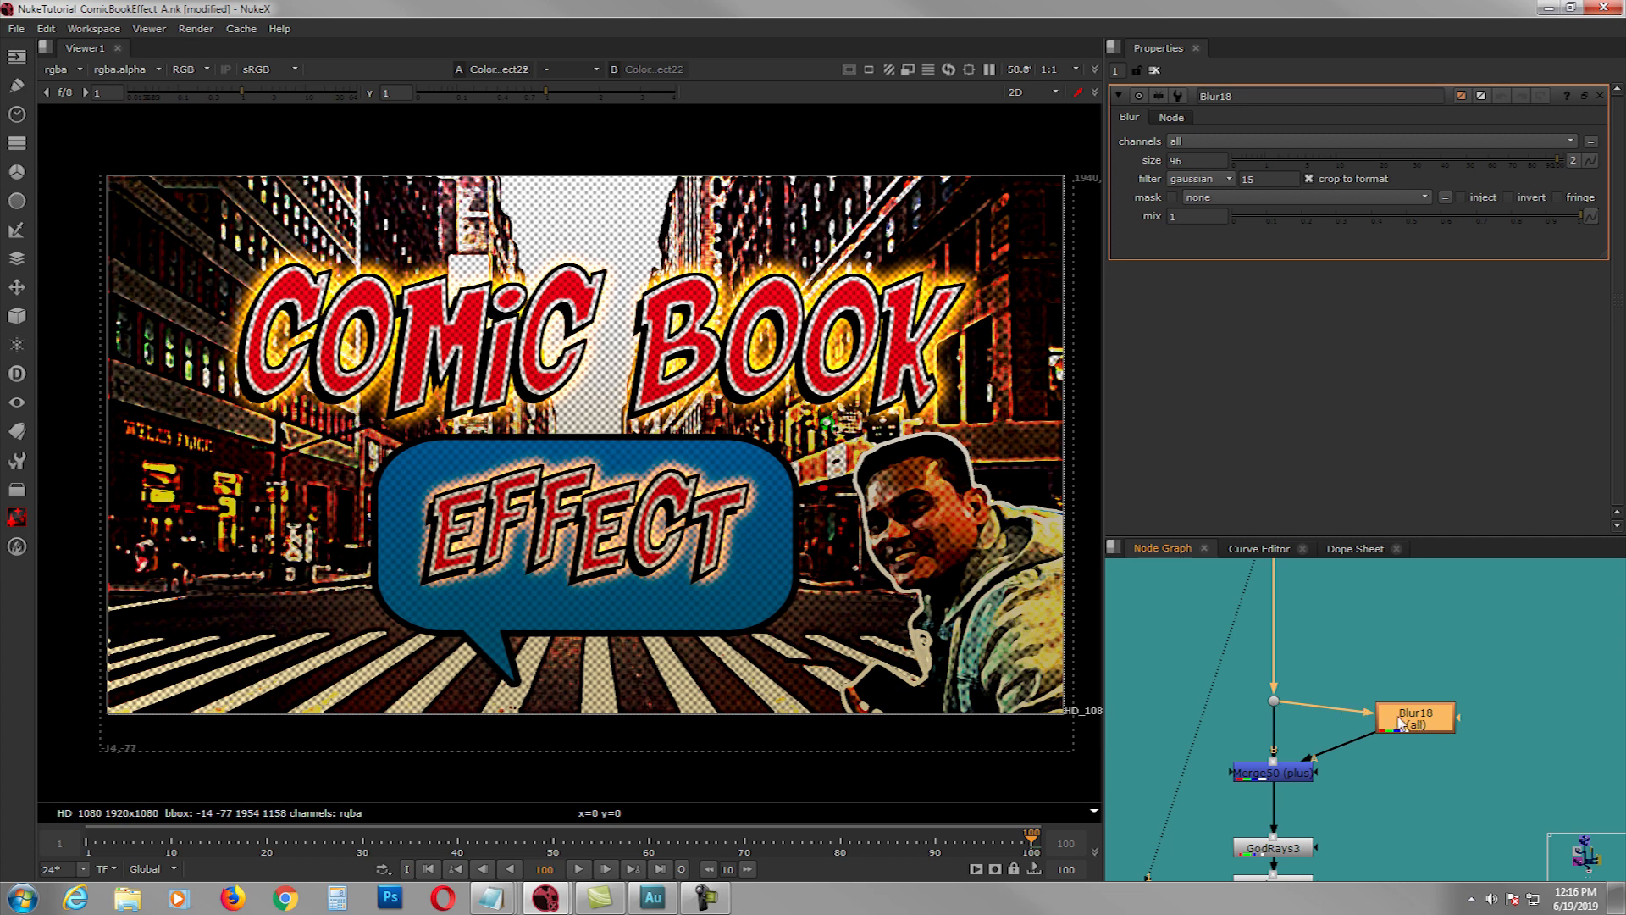
key(1)
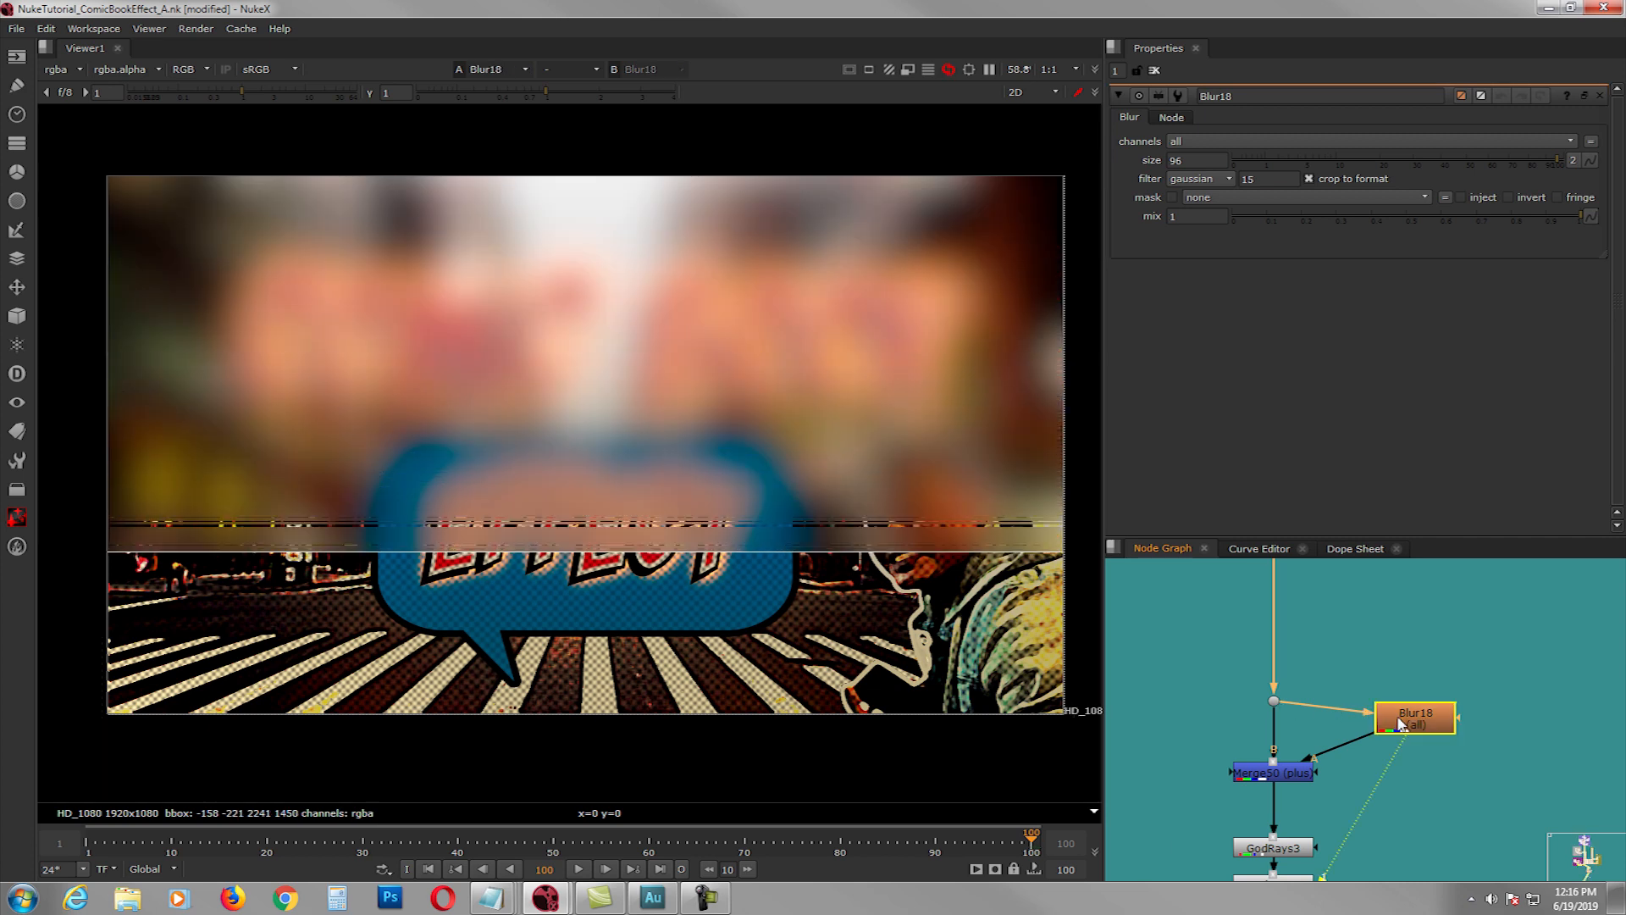
- Compare the output of Merge50 with the image at the Dot feeding it, and move the Dot higher above Blur18
click(1278, 773)
key(1)
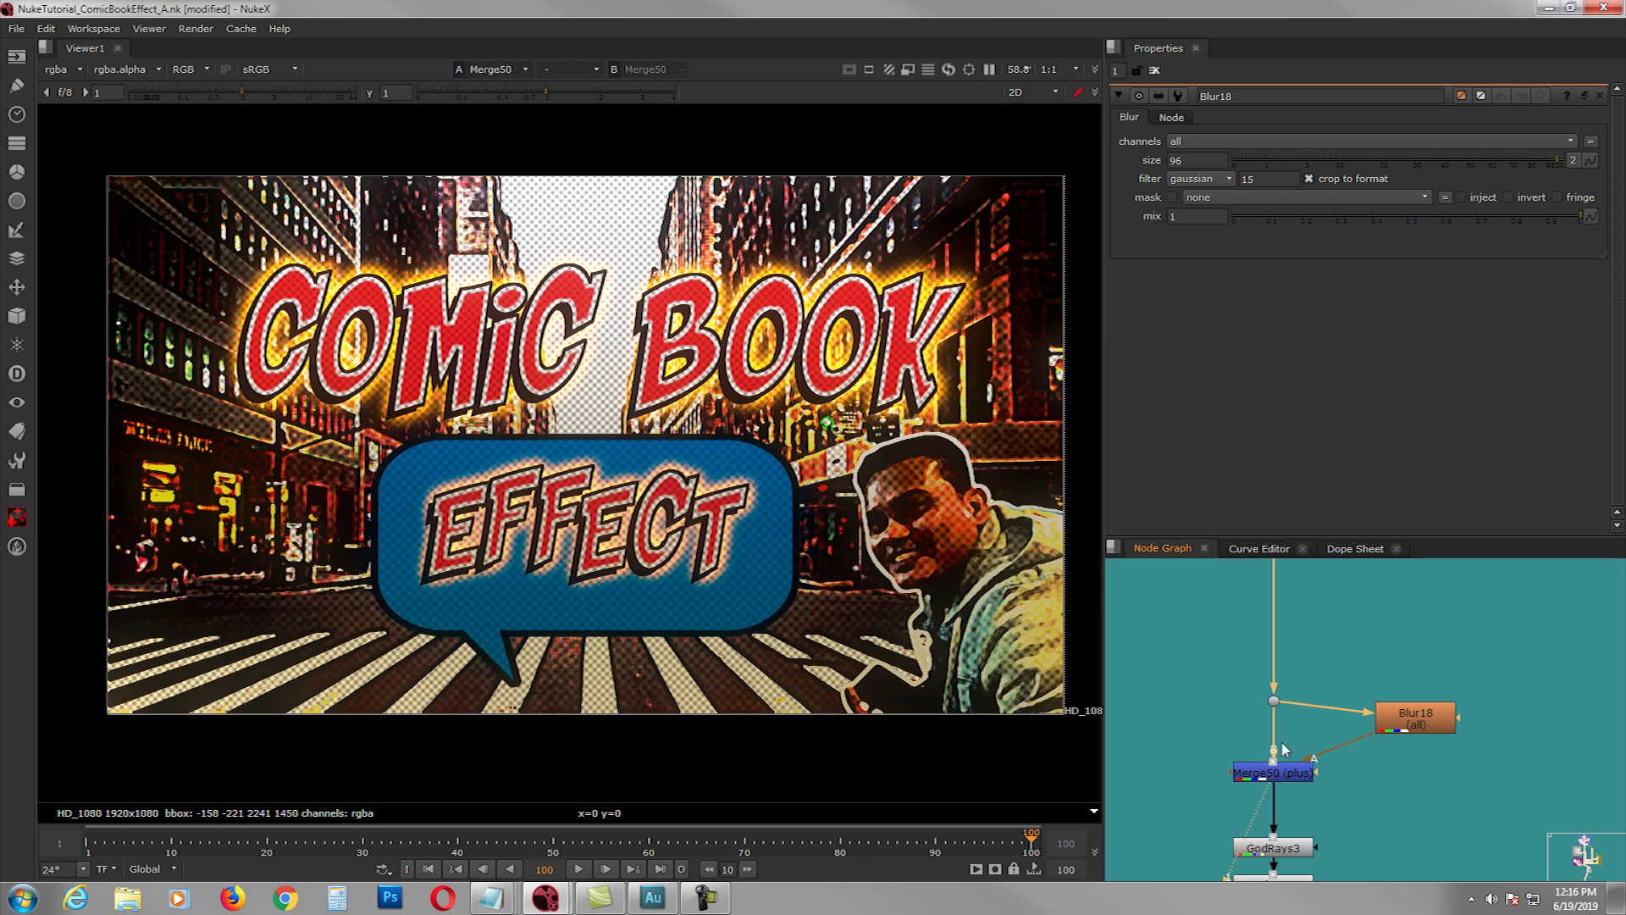
click(1272, 701)
key(1)
key(1)
key(2)
key(1)
drag(1272, 705, 1277, 667)
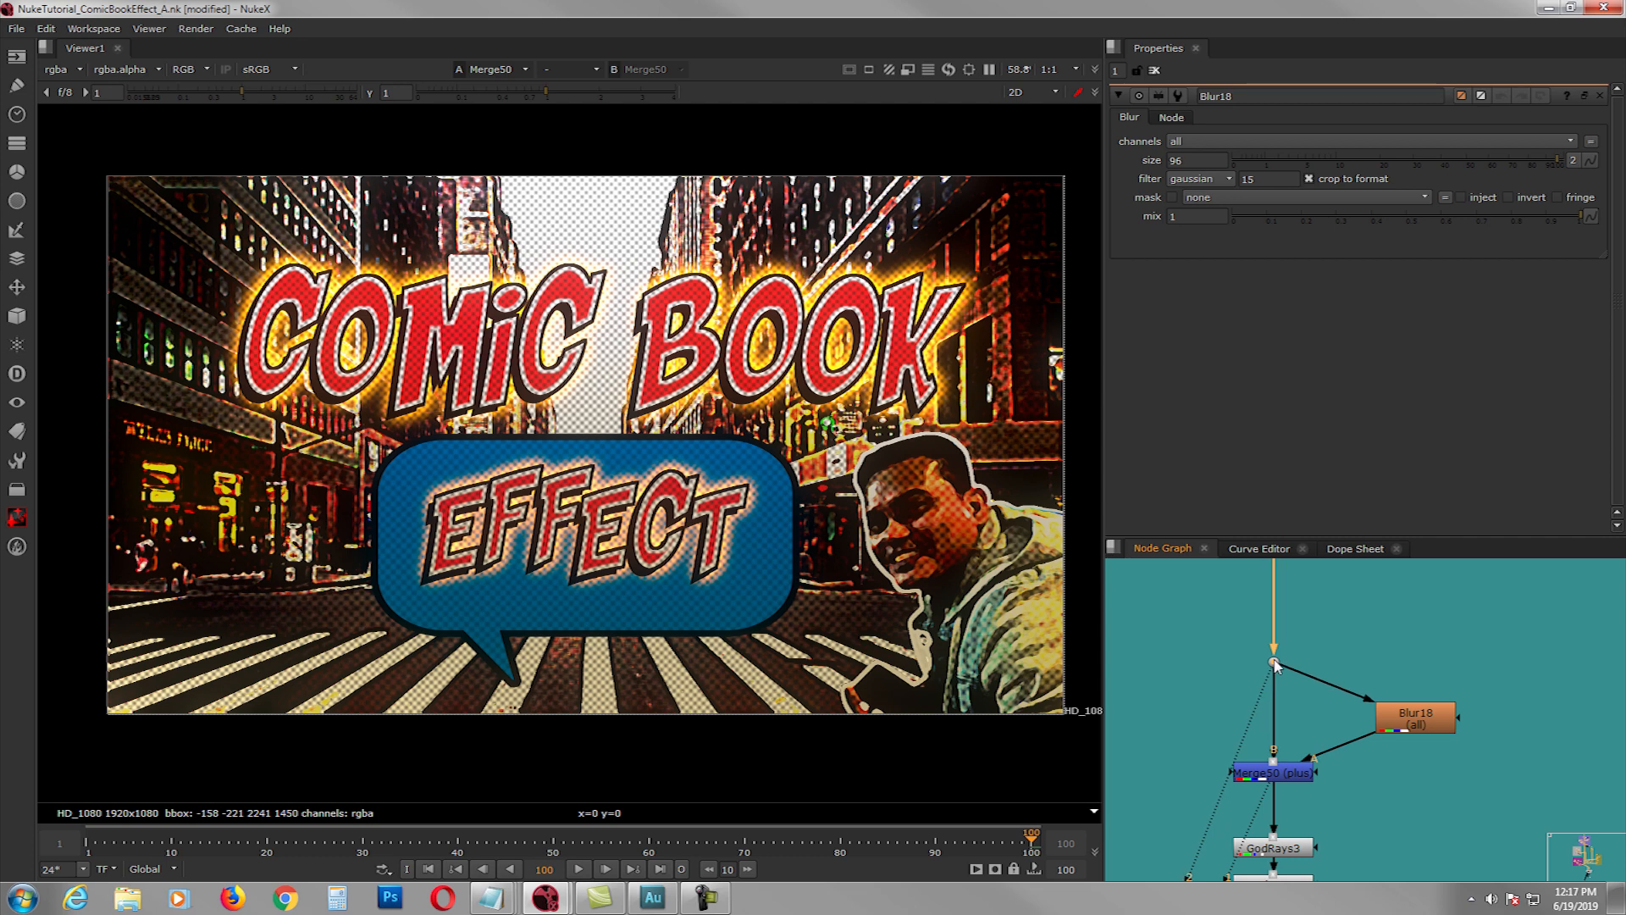
- Examine the GodRays3, GodRays4 and Blur19 nodes below Merge50 and view the output of Blur19
scroll(1295, 747, down, 1)
middle_drag(1295, 746, 1342, 662)
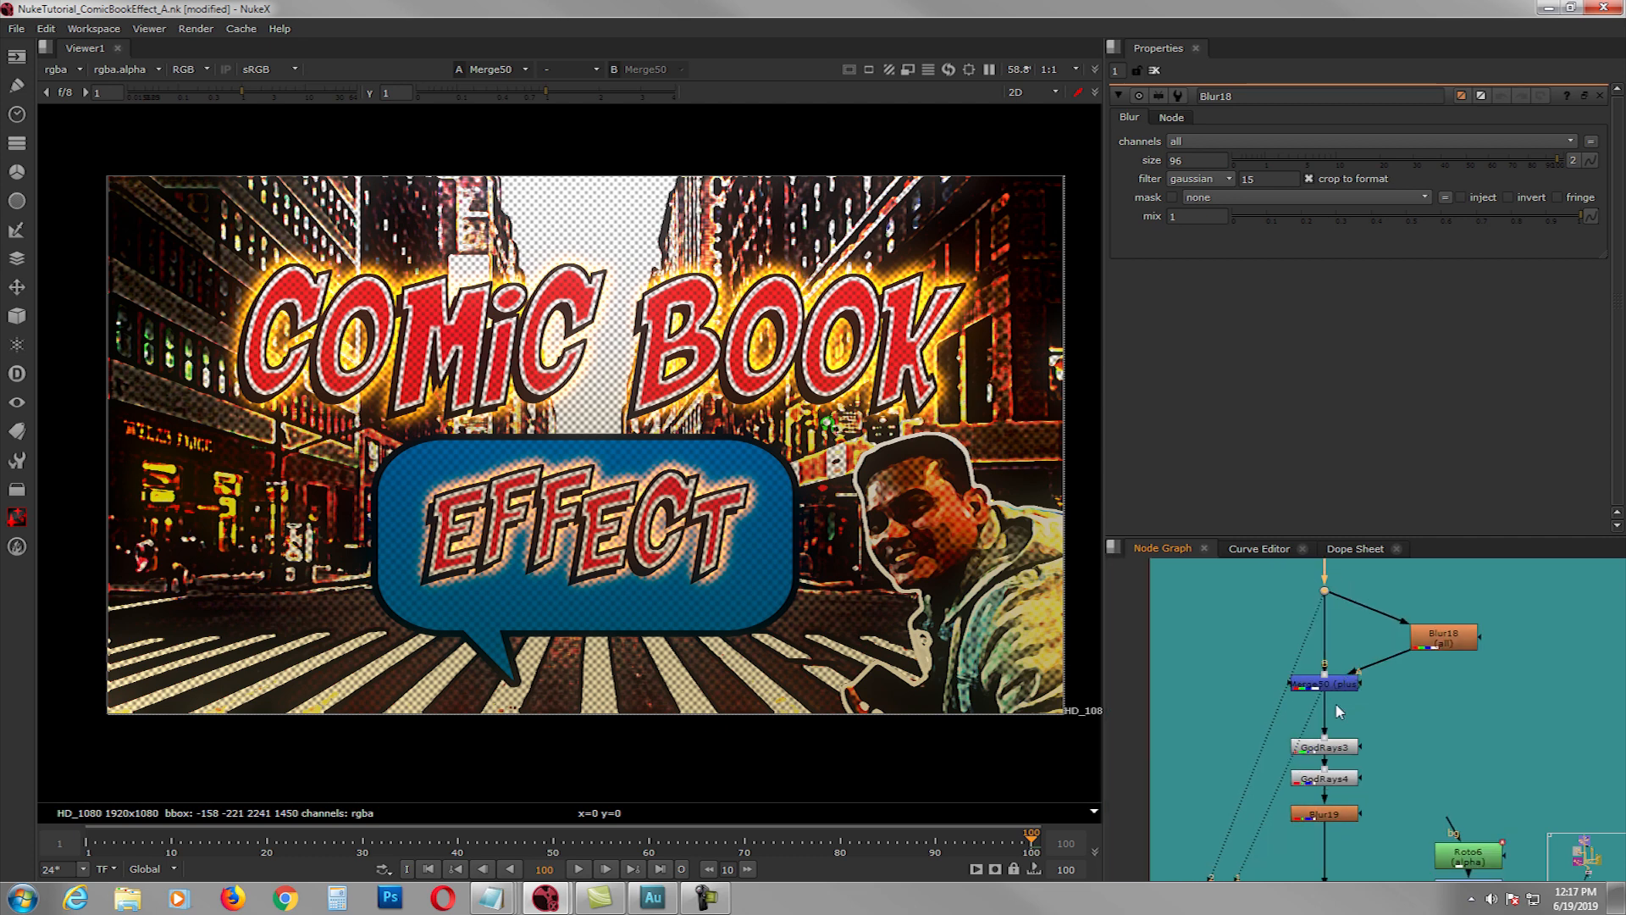
drag(1308, 627, 1272, 665)
click(1324, 689)
middle_drag(1341, 773, 1335, 714)
scroll(1336, 715, up, 2)
drag(1335, 686, 1334, 675)
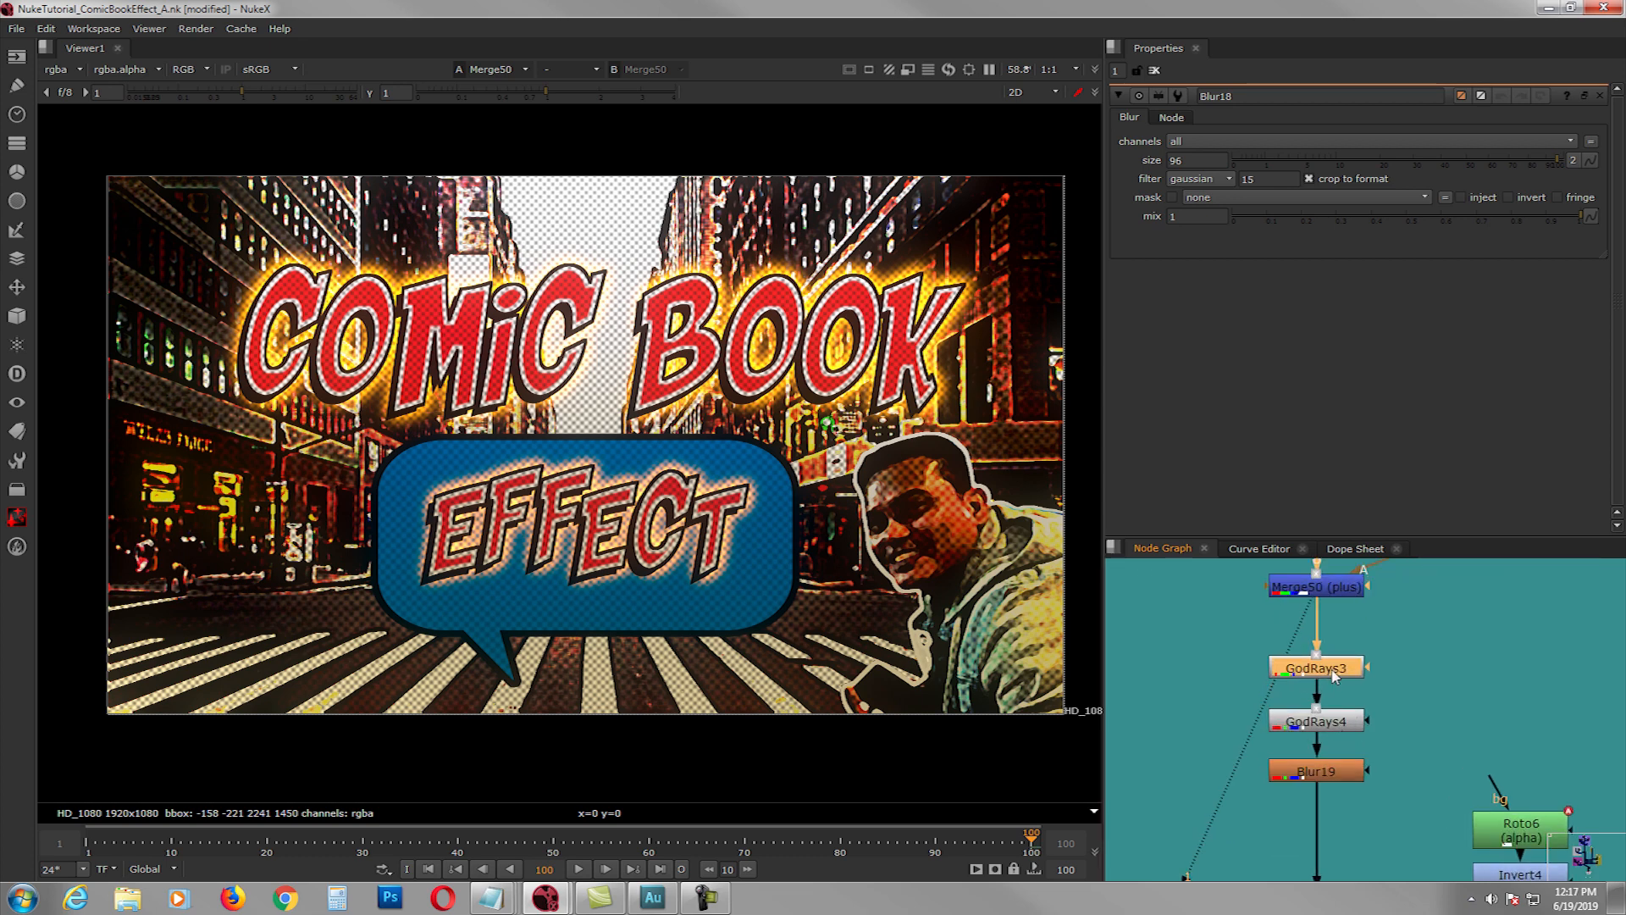
drag(1224, 632, 1397, 828)
click(1429, 752)
middle_drag(1387, 765, 1407, 775)
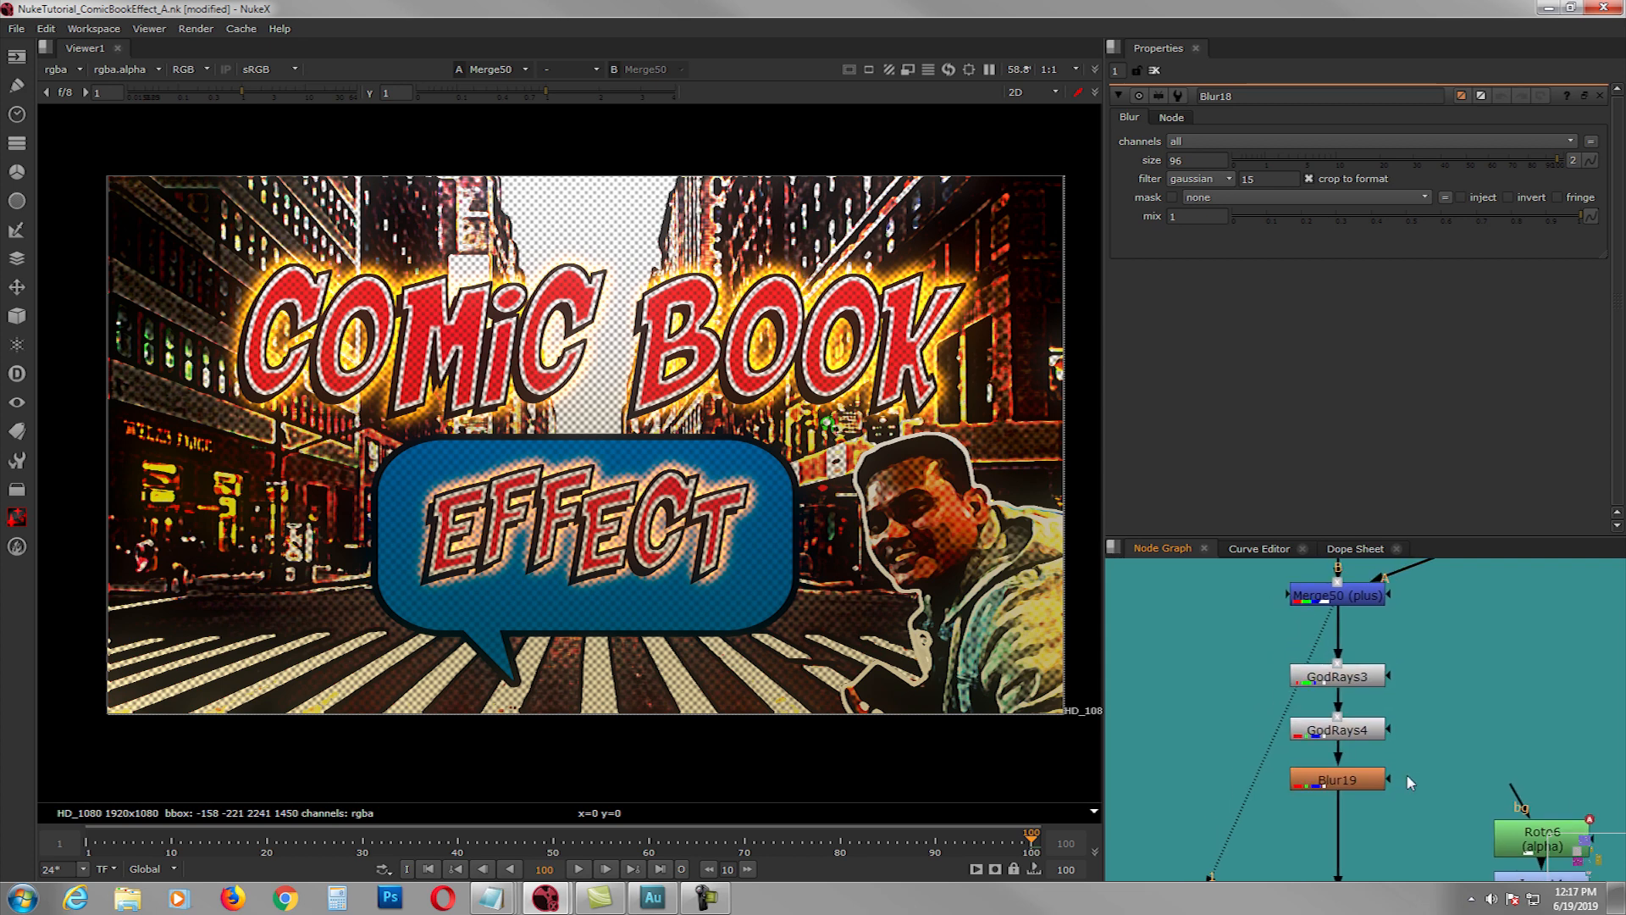
click(1363, 776)
key(1)
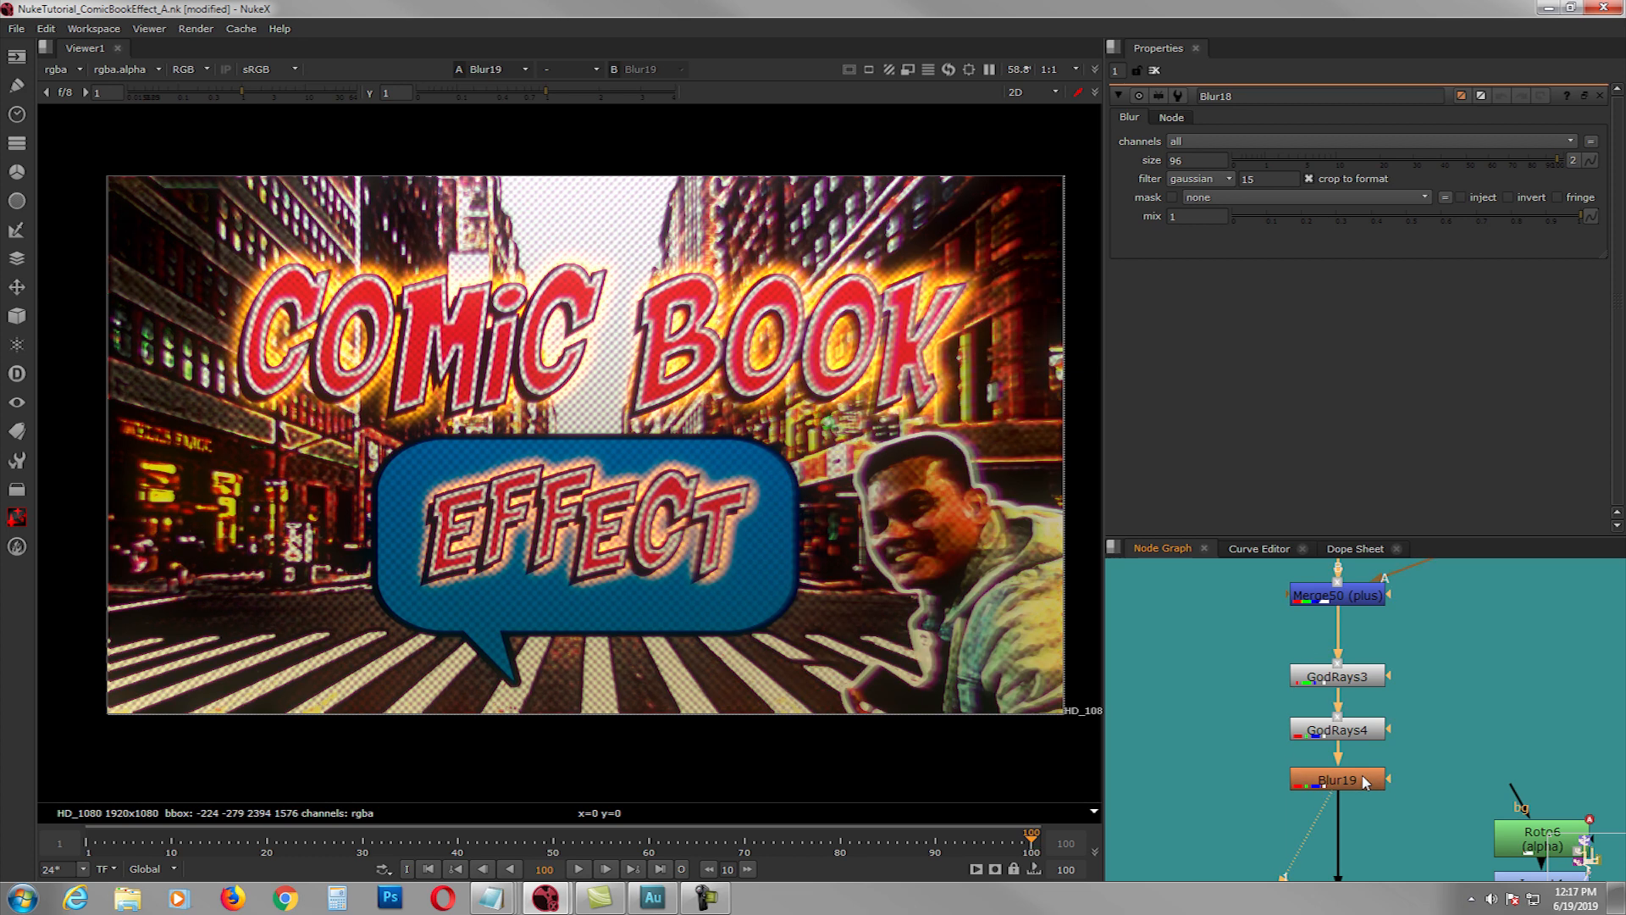
- Open GodRays3's properties to examine its channels, scale and mix, and compare its output with Merge50
double_click(1321, 678)
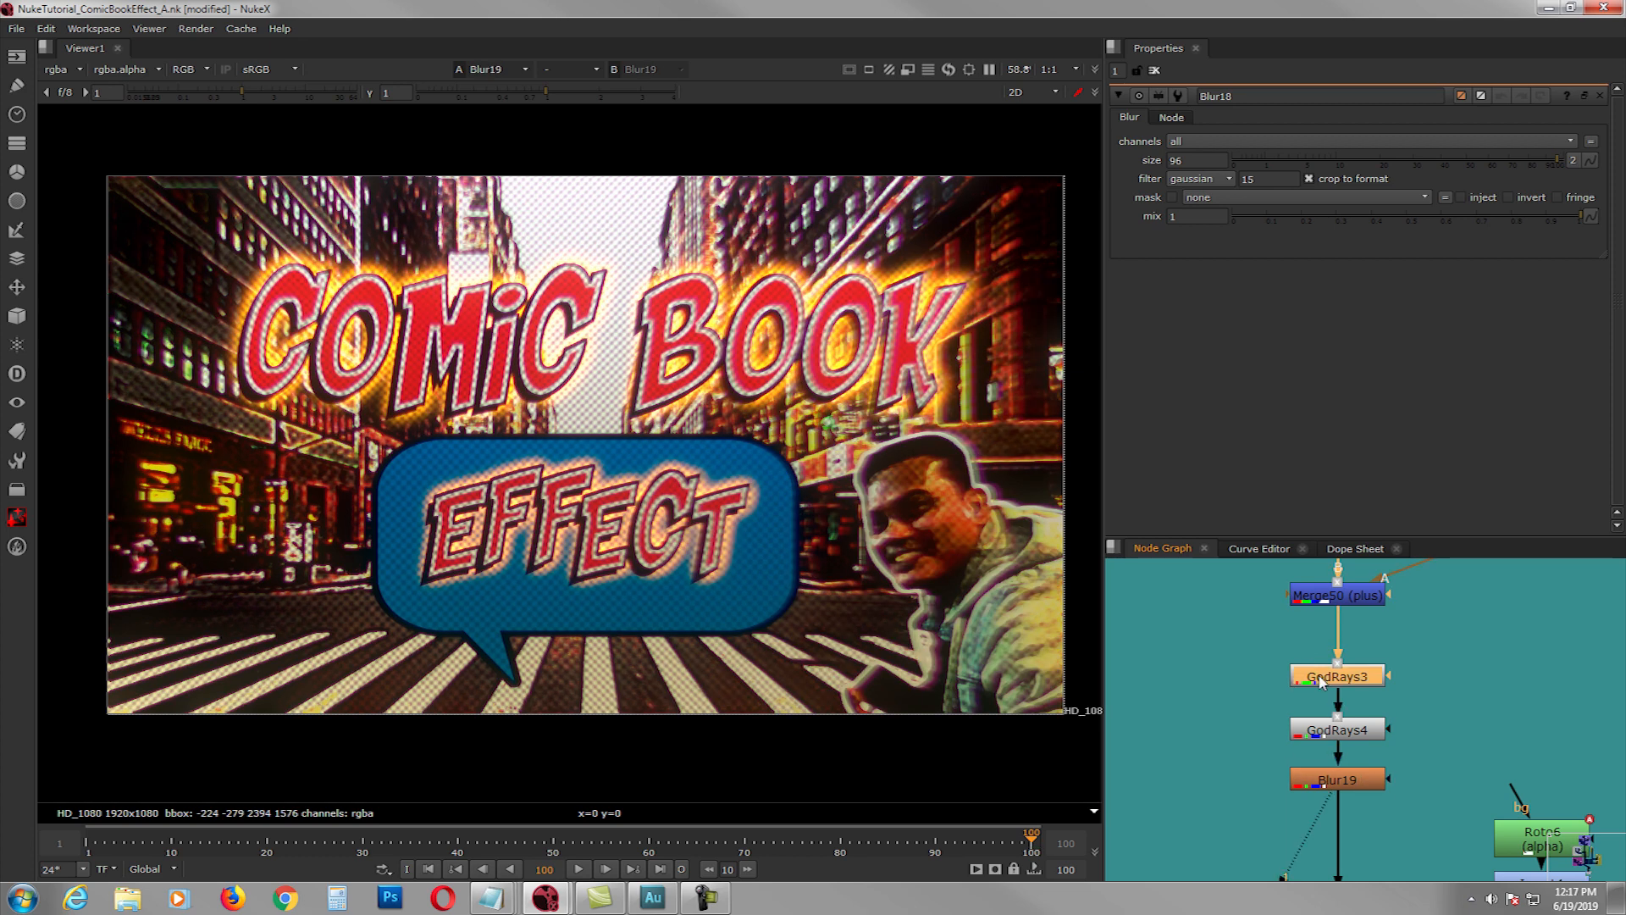
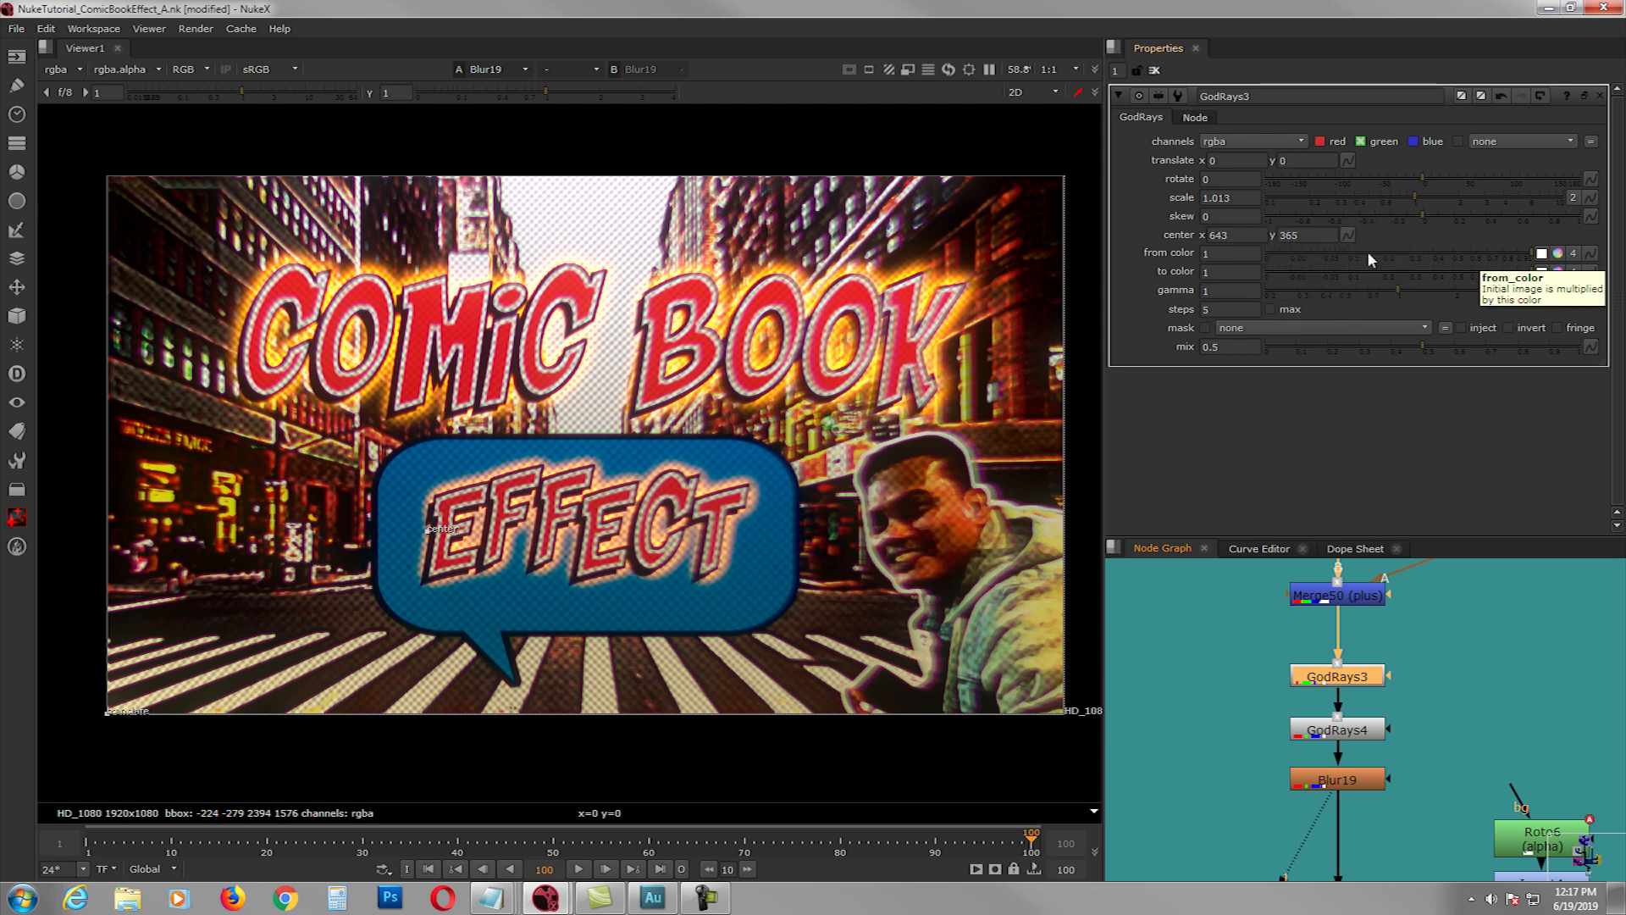
click(1417, 692)
click(1353, 673)
key(1)
ctrl+shift+click(1346, 598)
ctrl+shift+click(1350, 675)
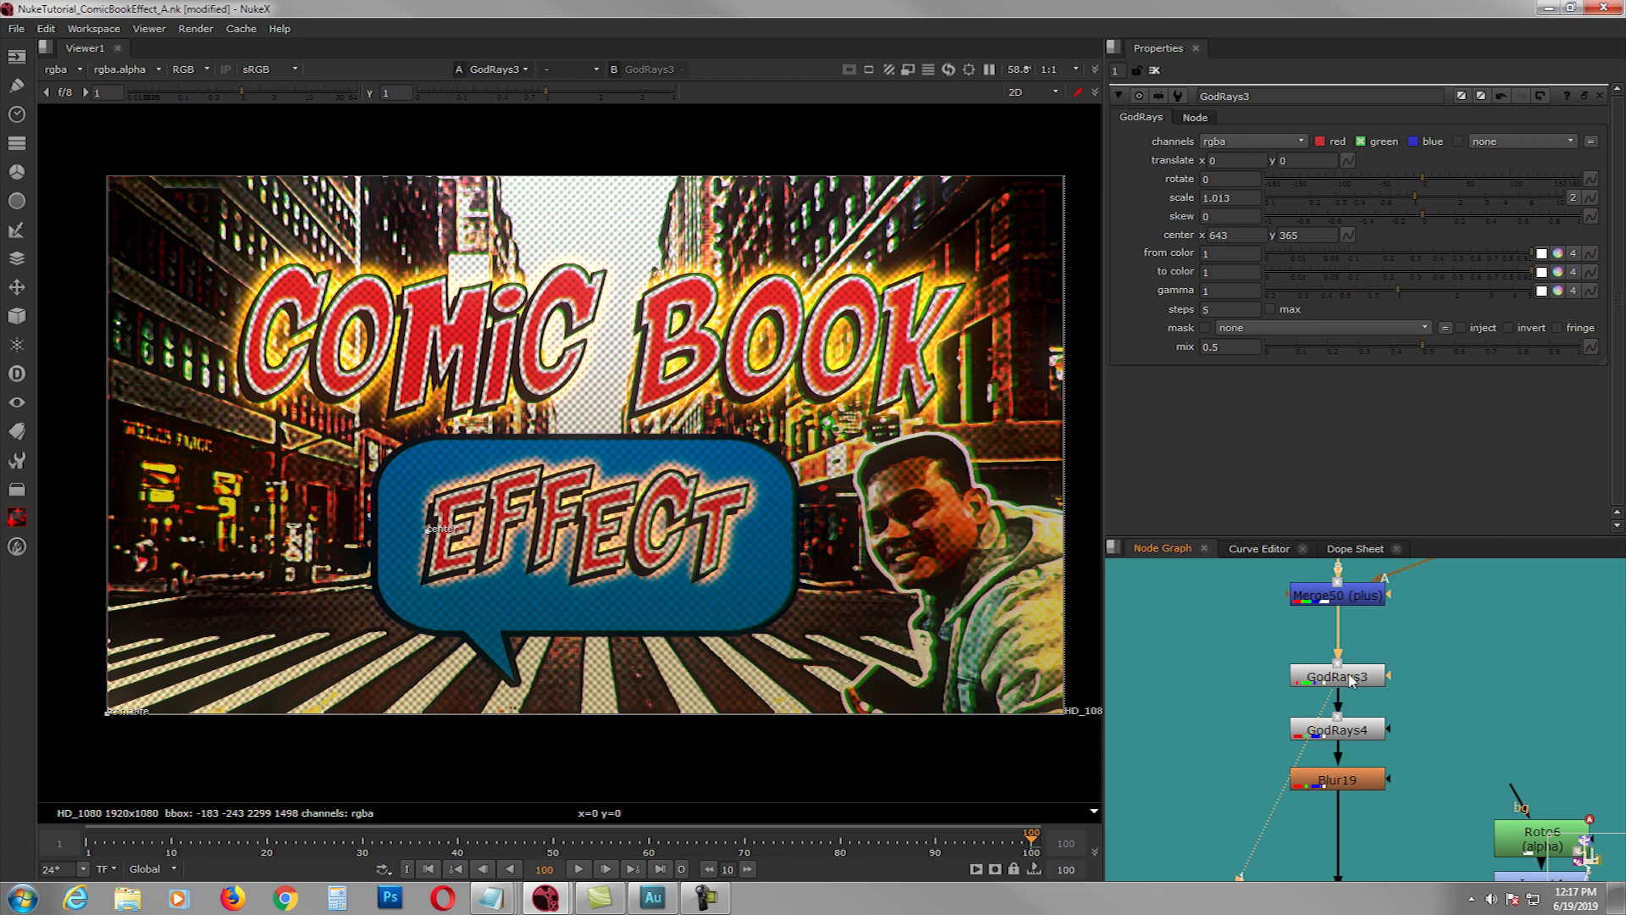
- Examine GodRays4's properties and output, and open Blur19's properties to examine its channels and size
click(1353, 732)
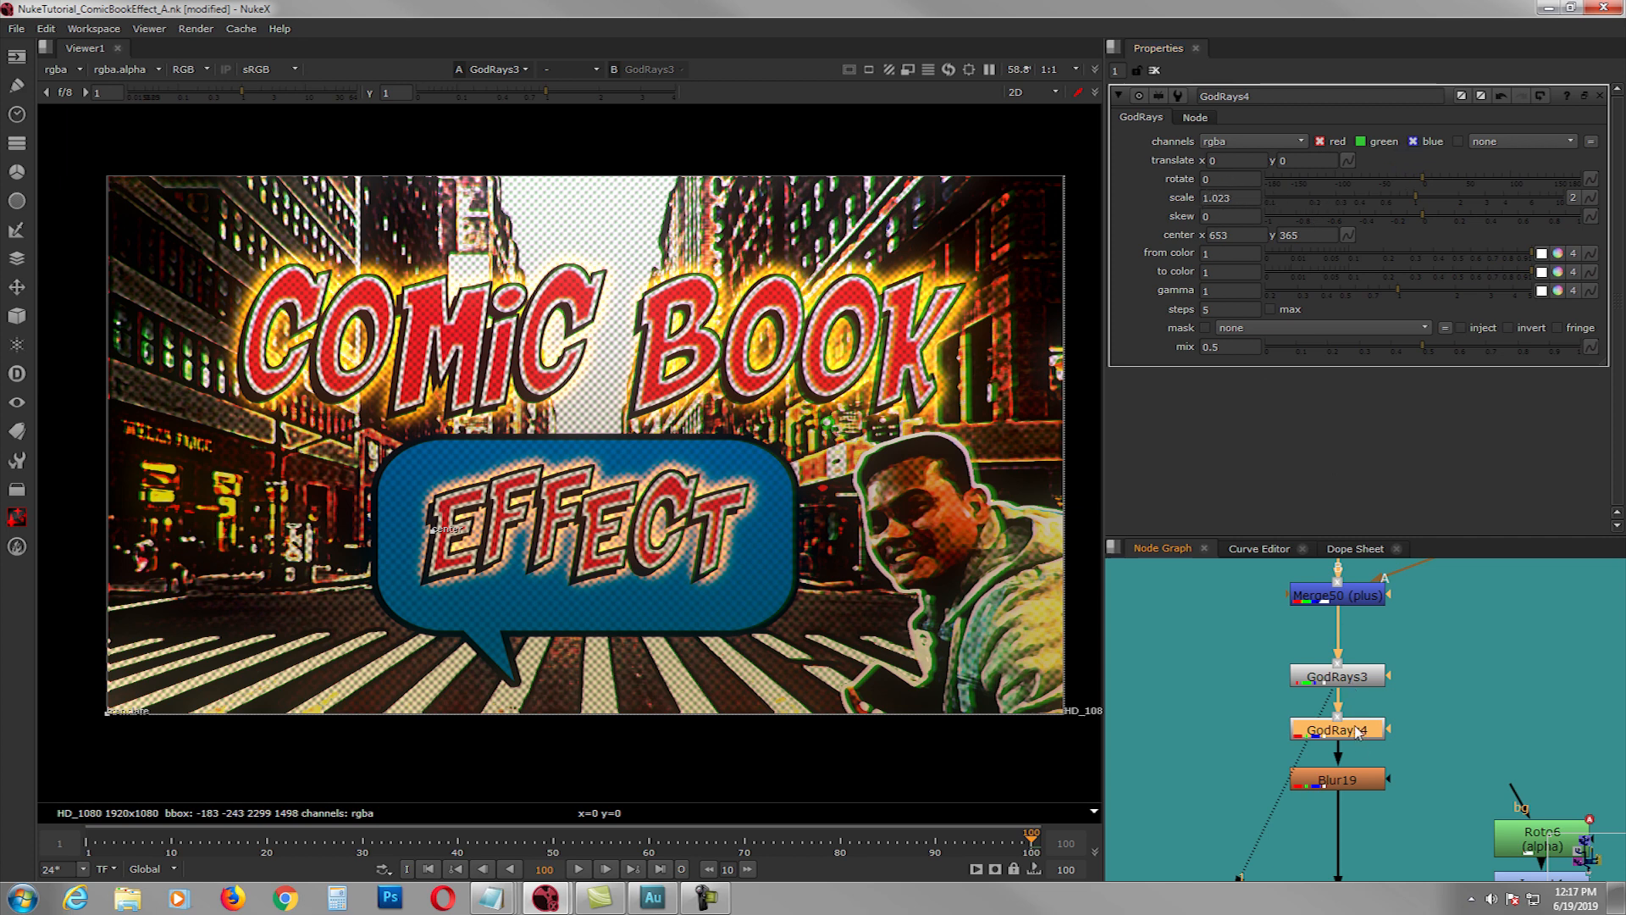
key(1)
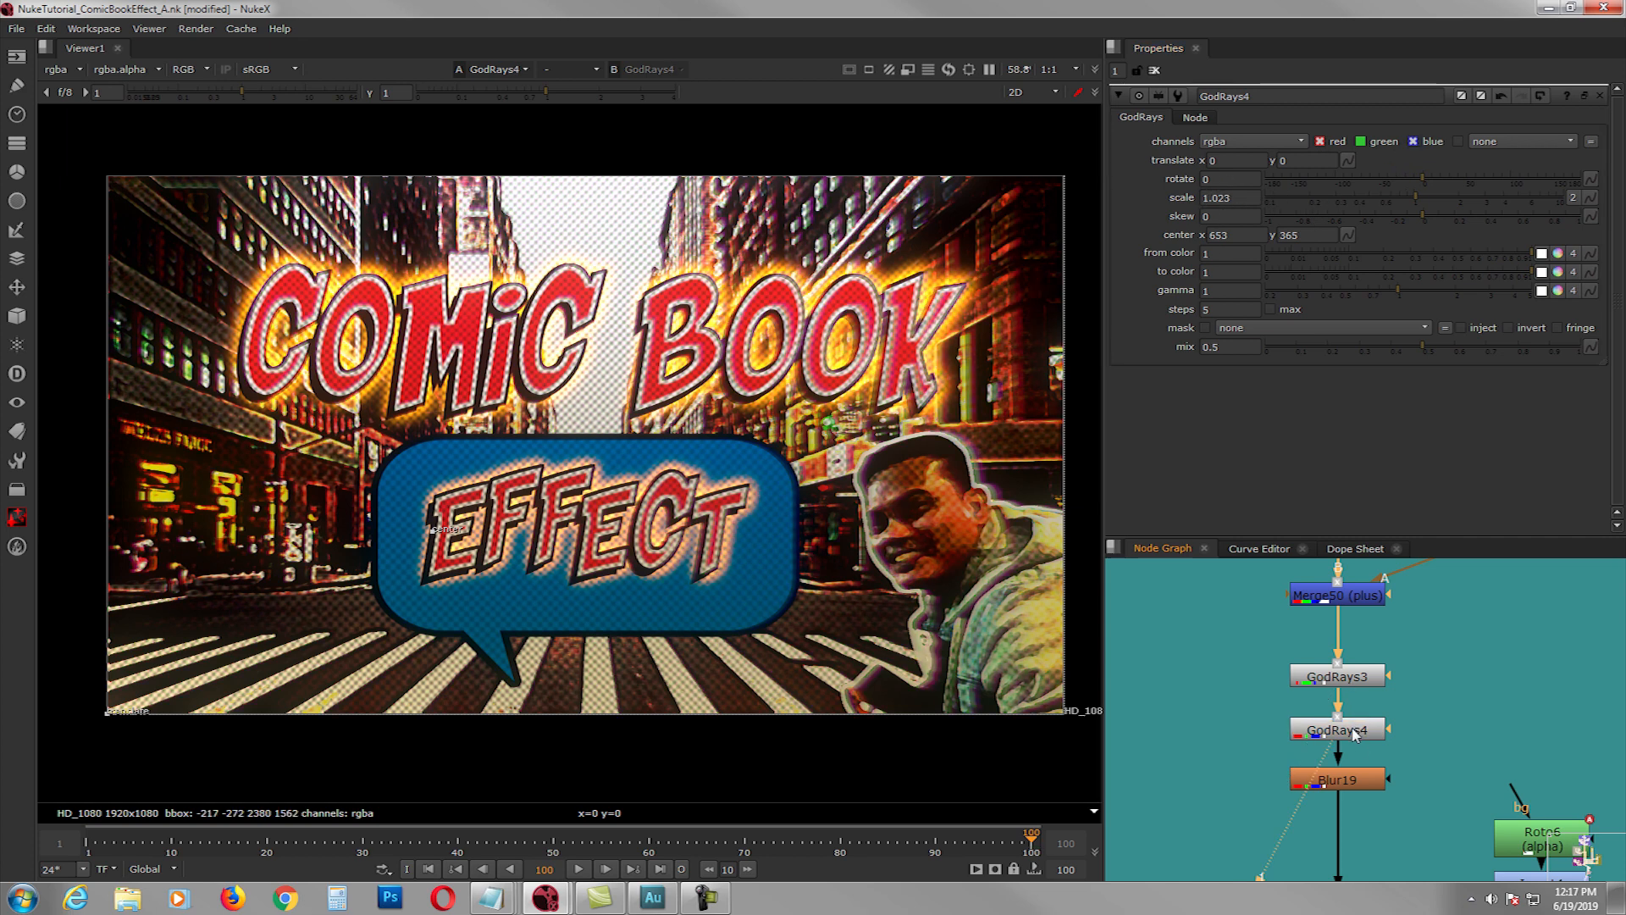
key(1)
double_click(1352, 786)
- Compare the output of the masked ColorCorrect23 with that of Blur19
scroll(1353, 788, down, 1)
middle_drag(1362, 807, 1344, 645)
click(1344, 748)
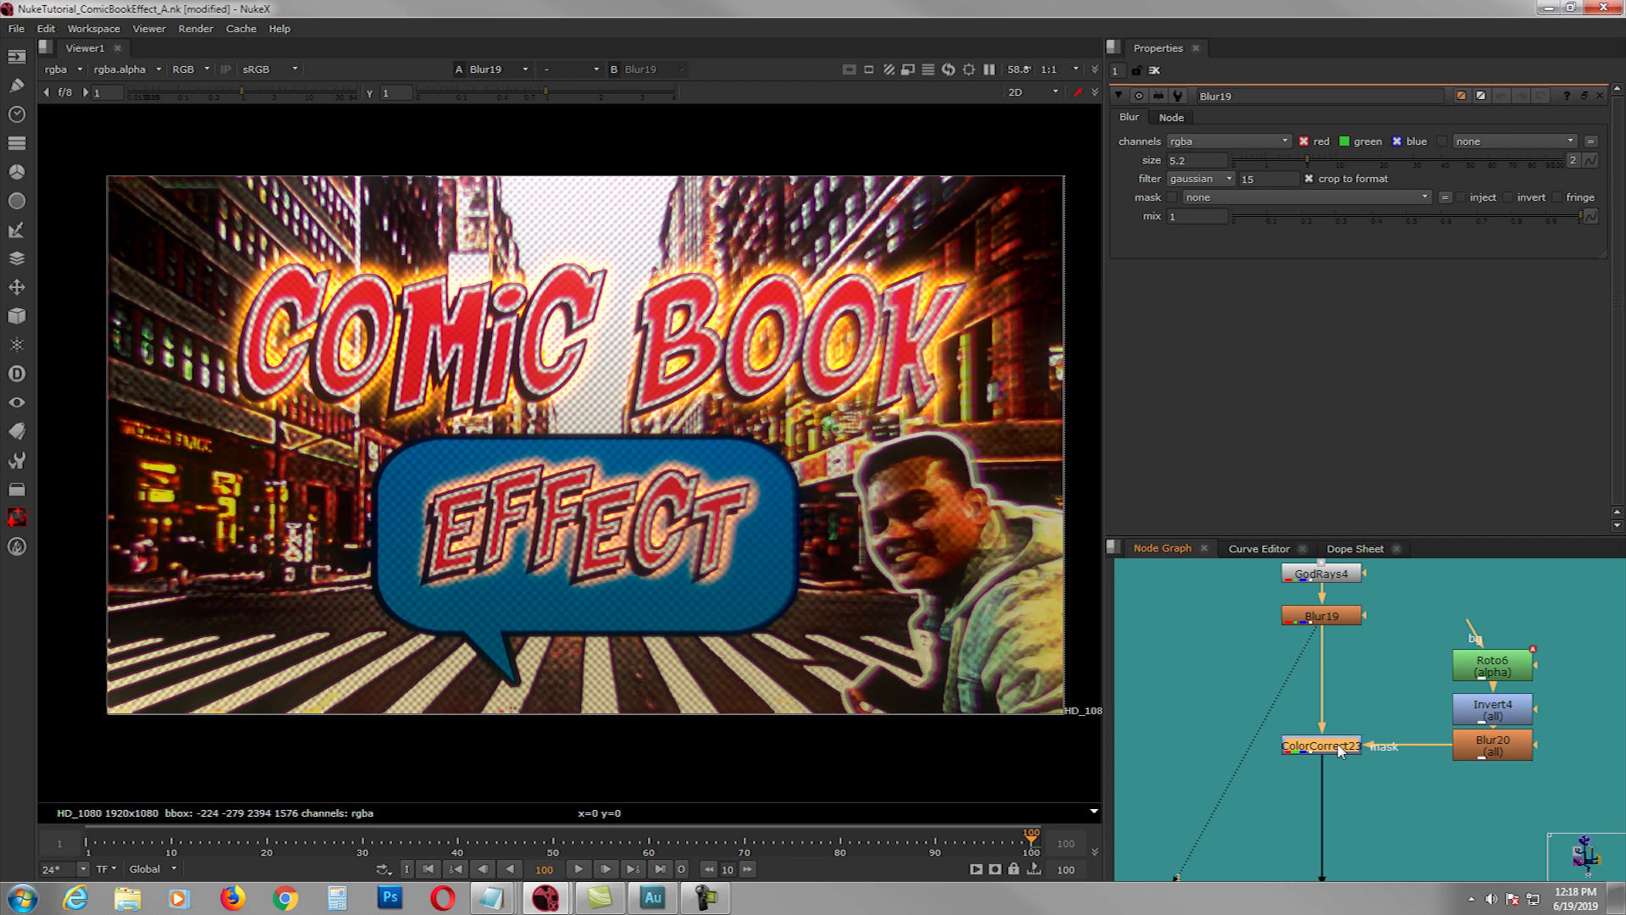
key(1)
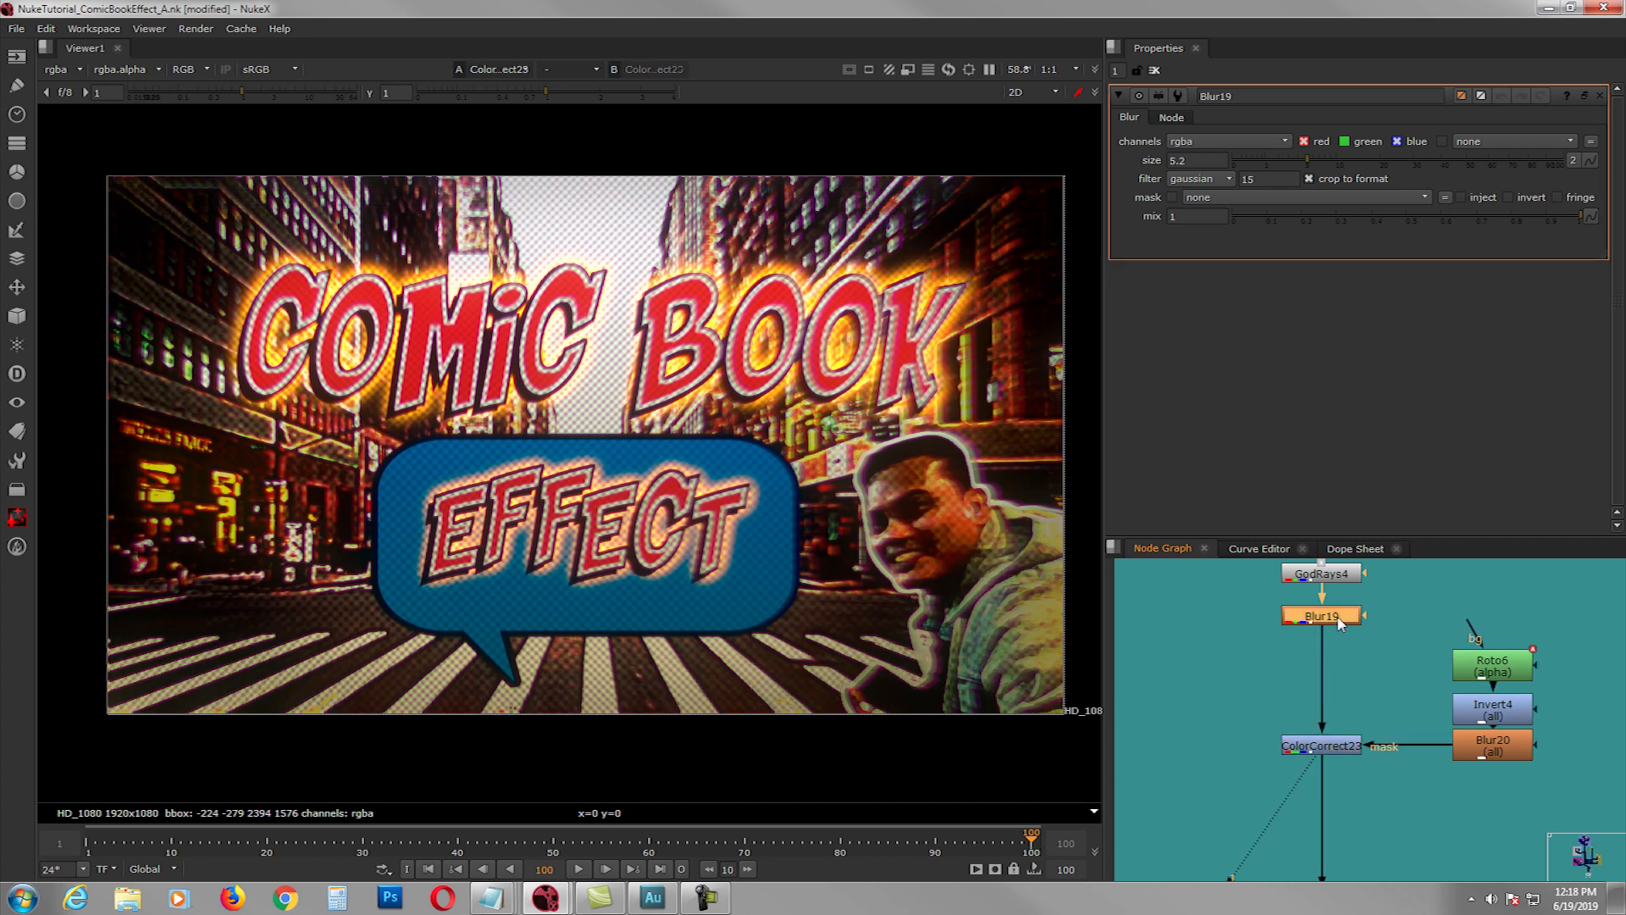
click(1340, 618)
key(1)
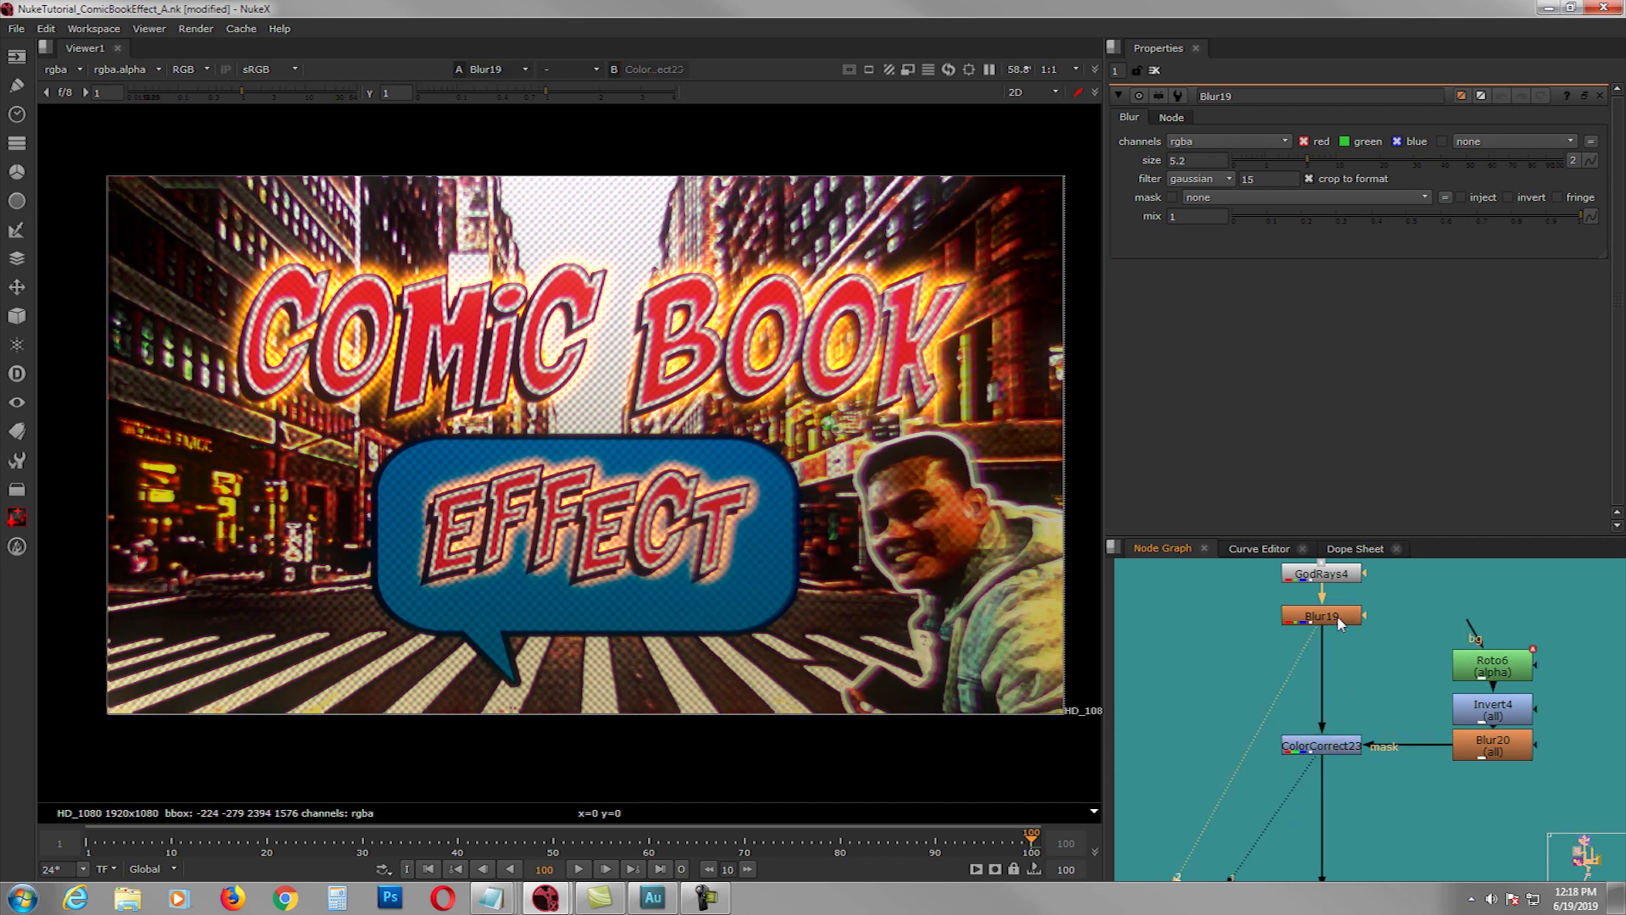
key(1)
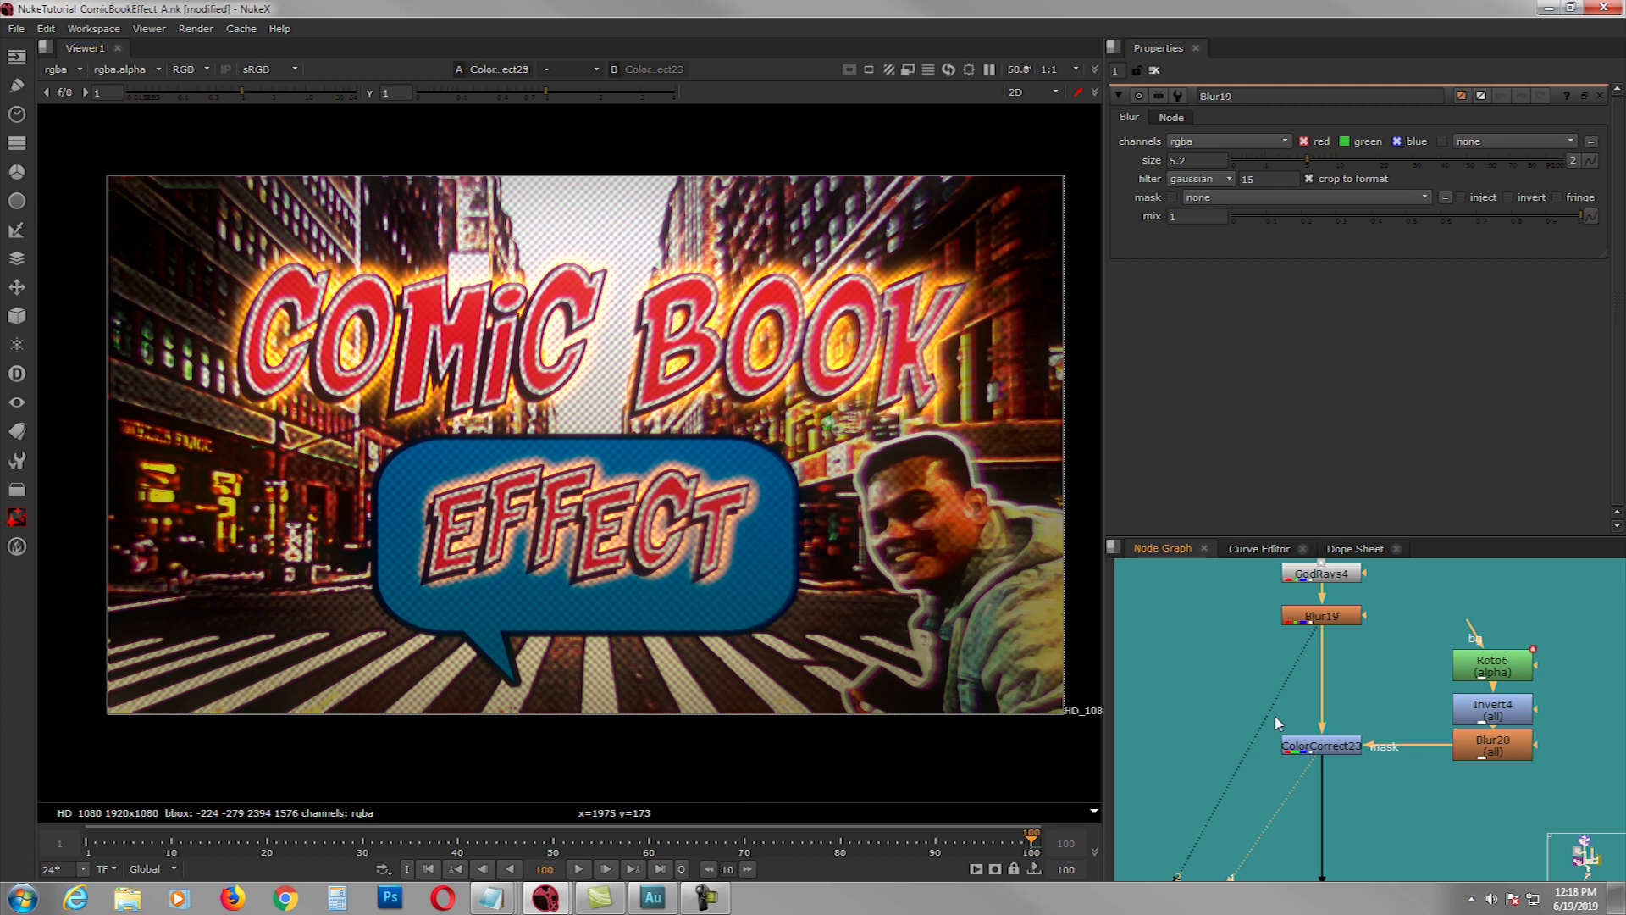
- View the output of Crop4 and open its properties to examine the crop box
scroll(1326, 682, down, 2)
click(1278, 669)
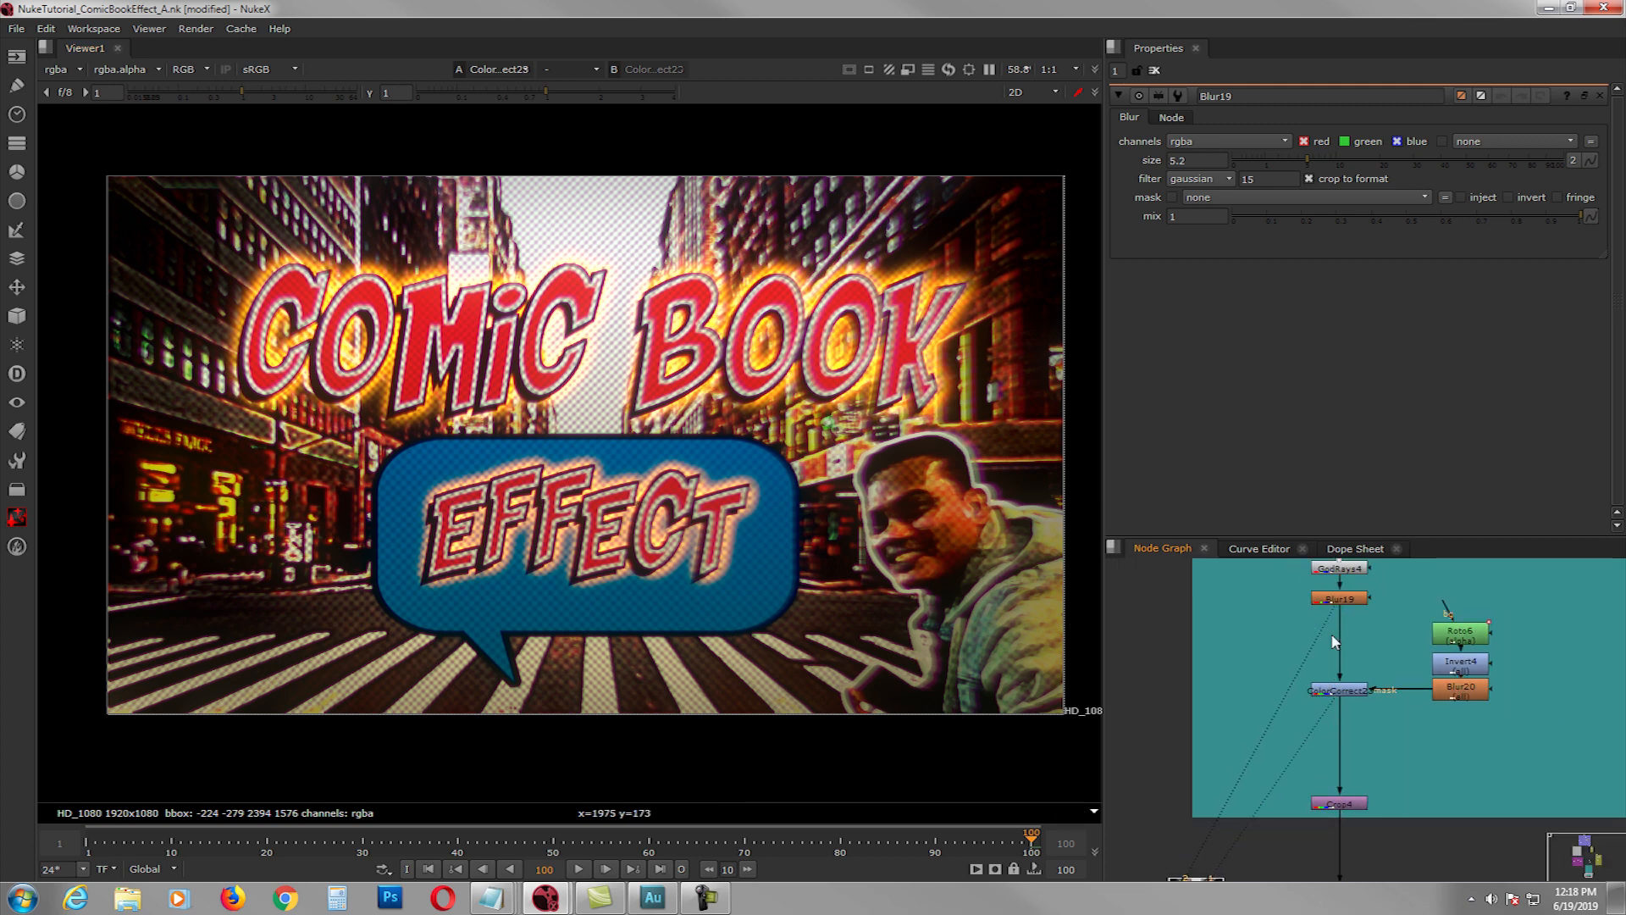
click(1350, 805)
key(1)
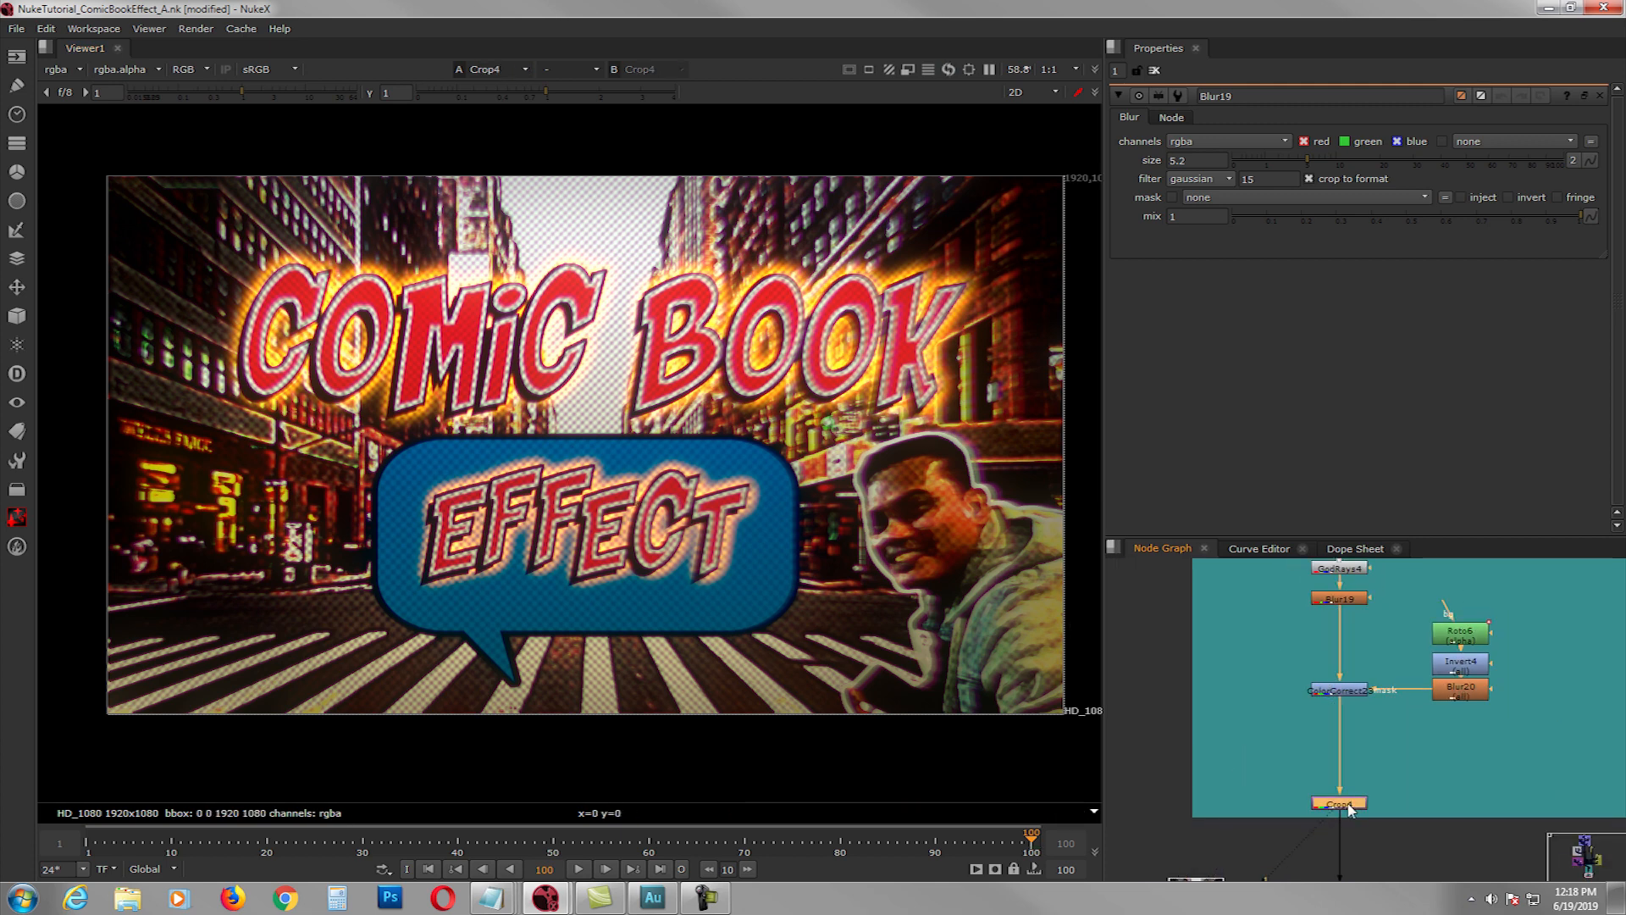
double_click(1351, 805)
- View the rendered sequence in Read4 beside Write1 and play it from the first frame
middle_drag(1377, 814, 1380, 694)
scroll(1380, 690, down, 2)
scroll(1355, 746, up, 3)
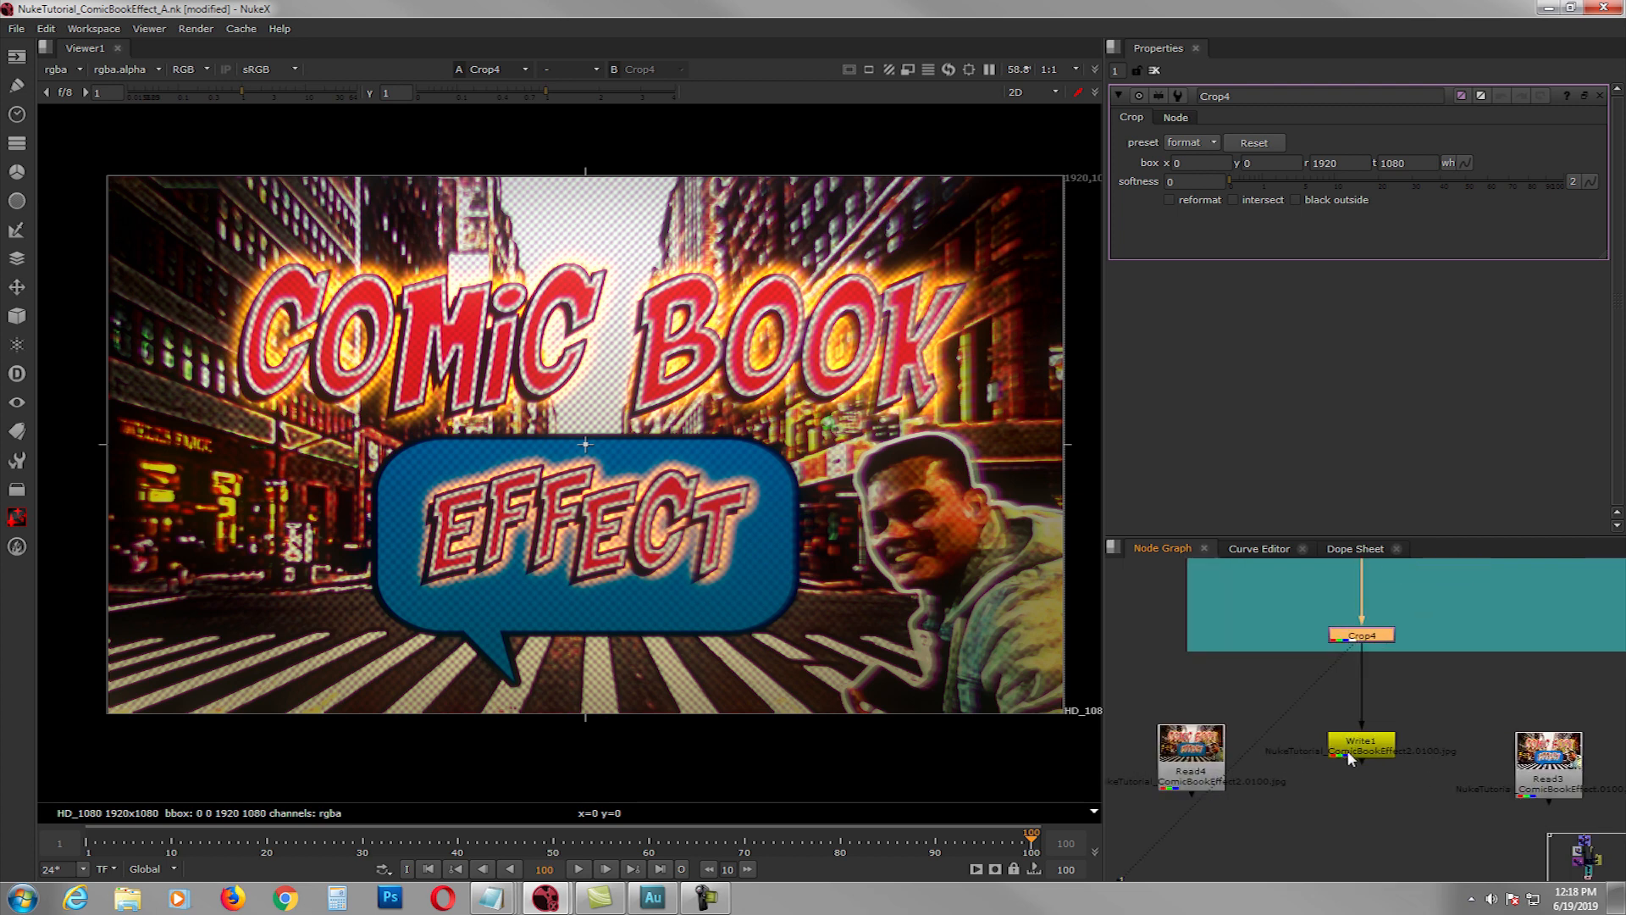
middle_drag(1345, 752, 1383, 733)
drag(1228, 724, 1222, 716)
key(1)
click(1222, 716)
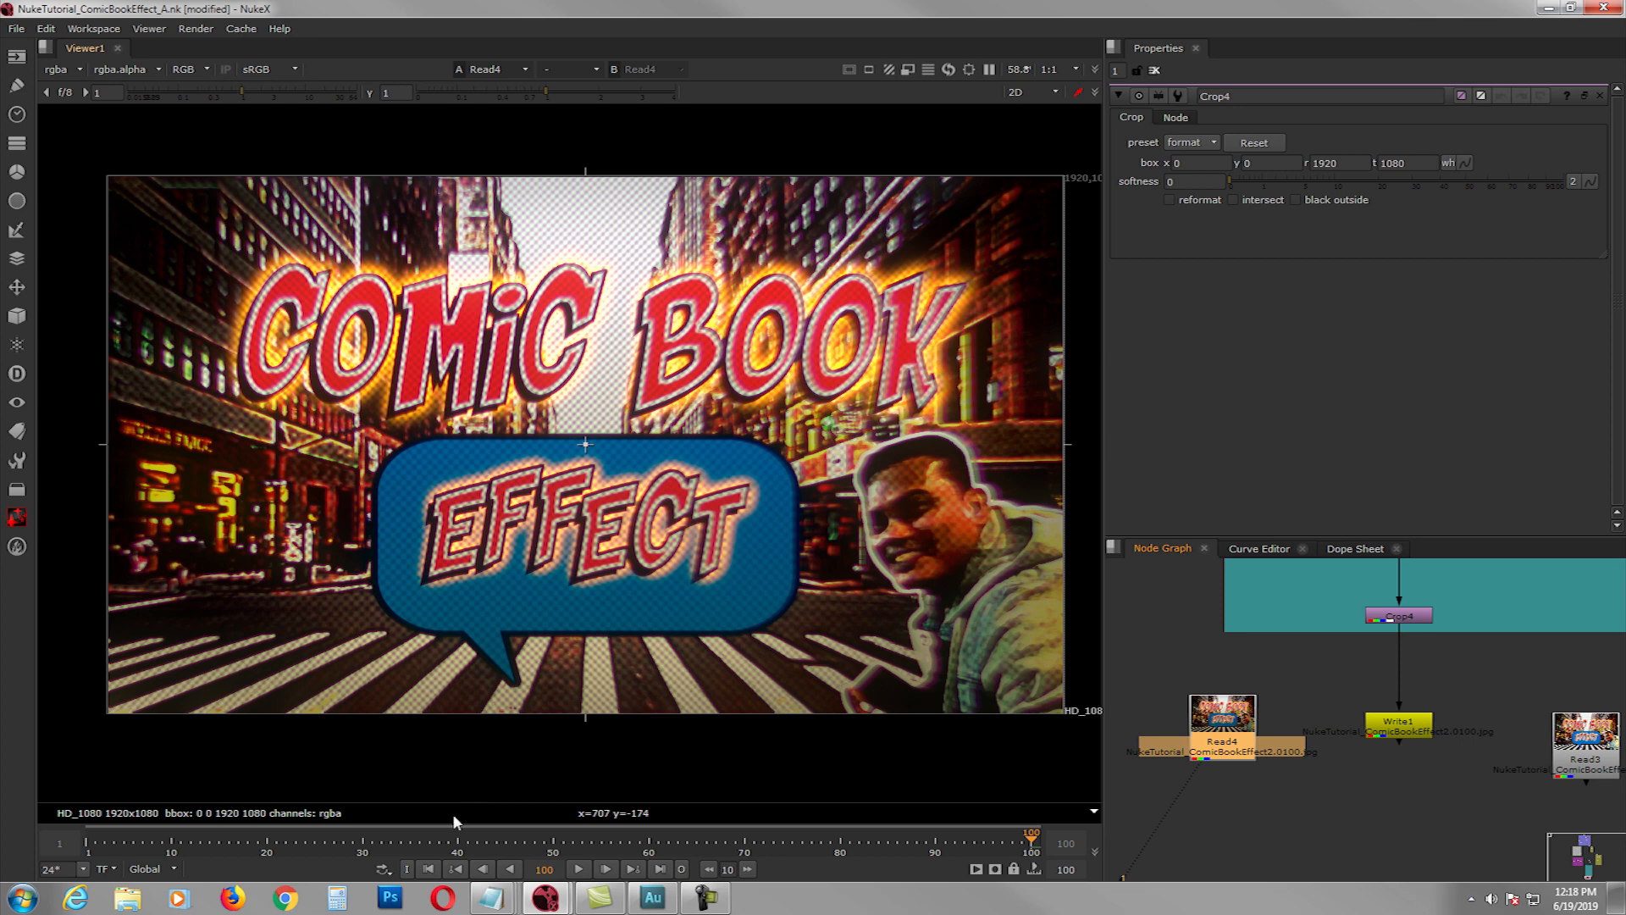
click(428, 870)
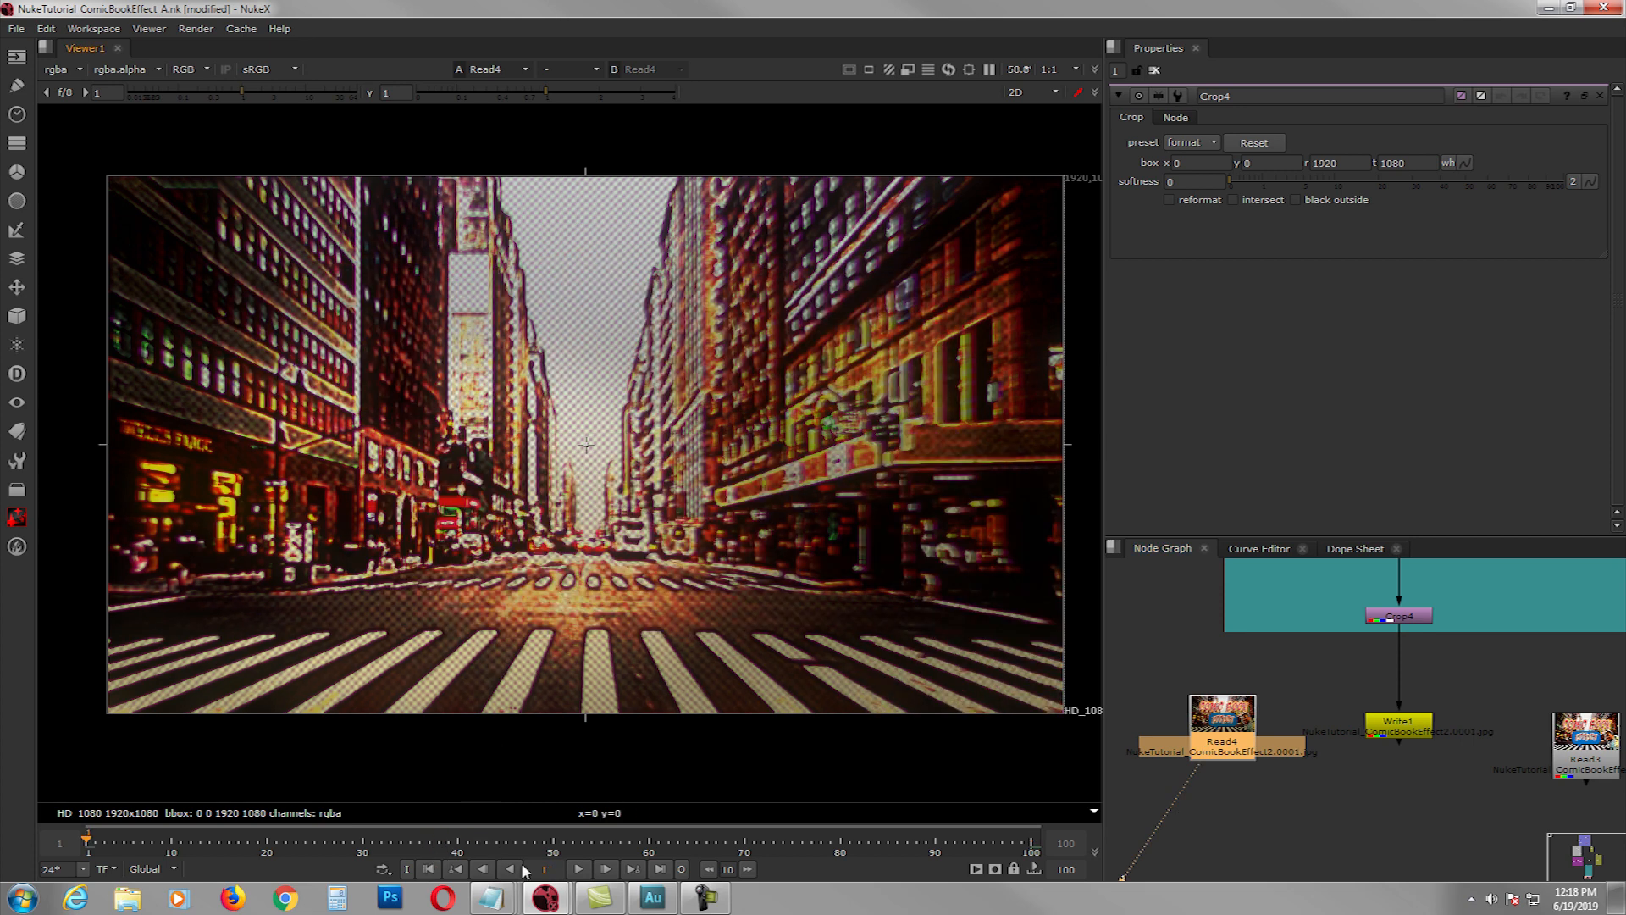
click(579, 869)
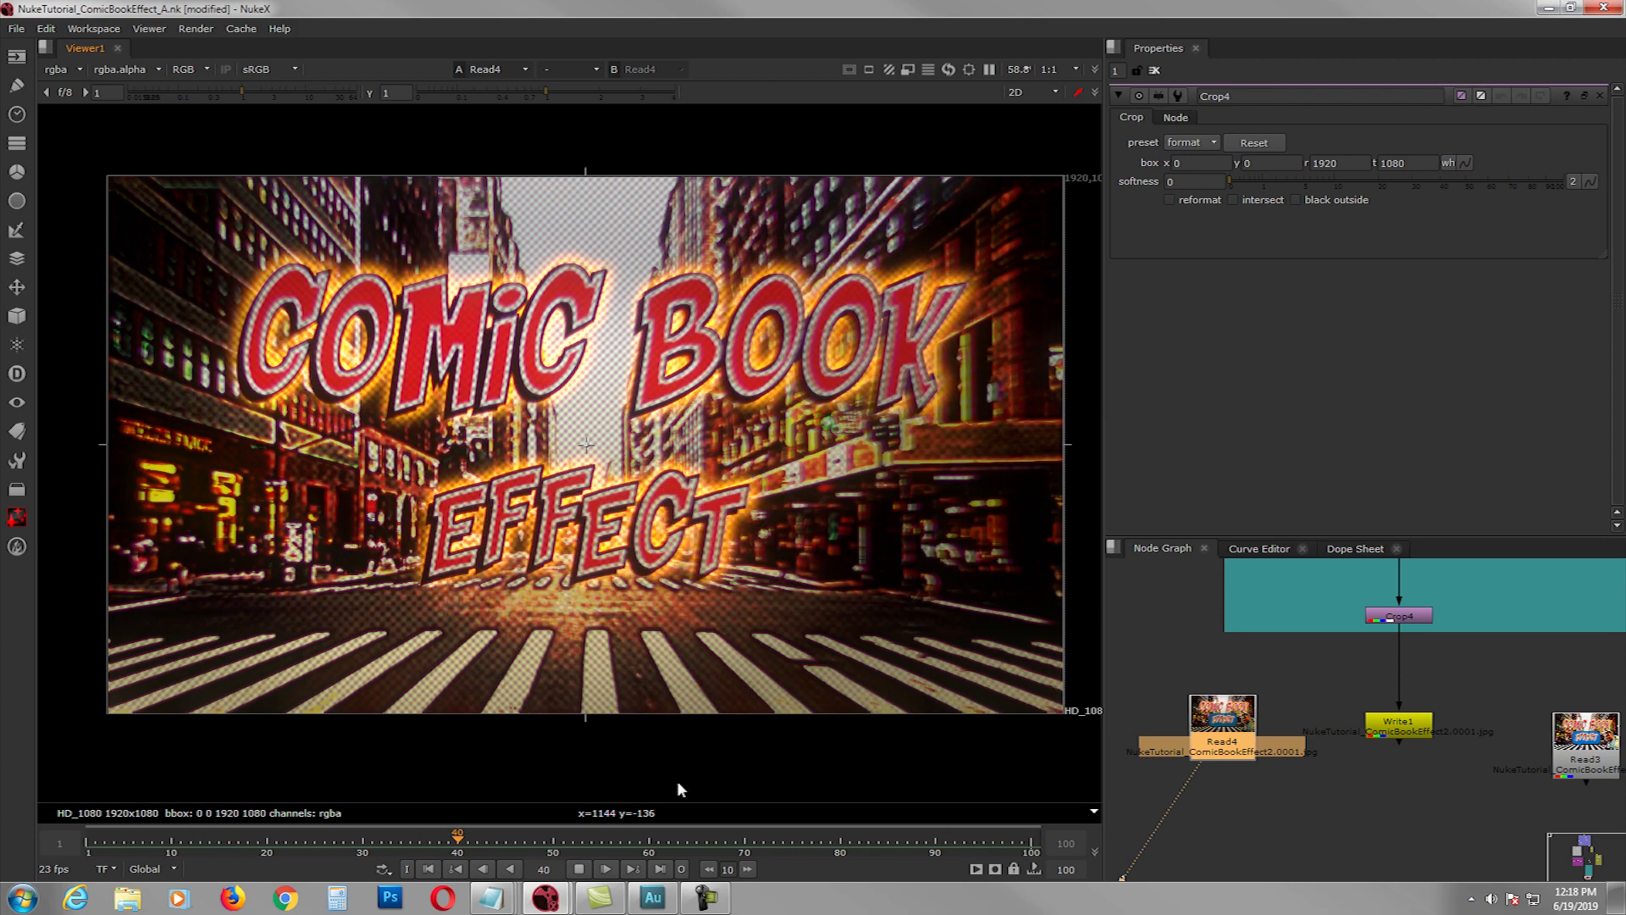
click(580, 871)
- View the rendered sequence in Read3, play it from the first frame, and stop the playback near the end
click(428, 871)
drag(1584, 732, 1565, 730)
key(1)
click(579, 869)
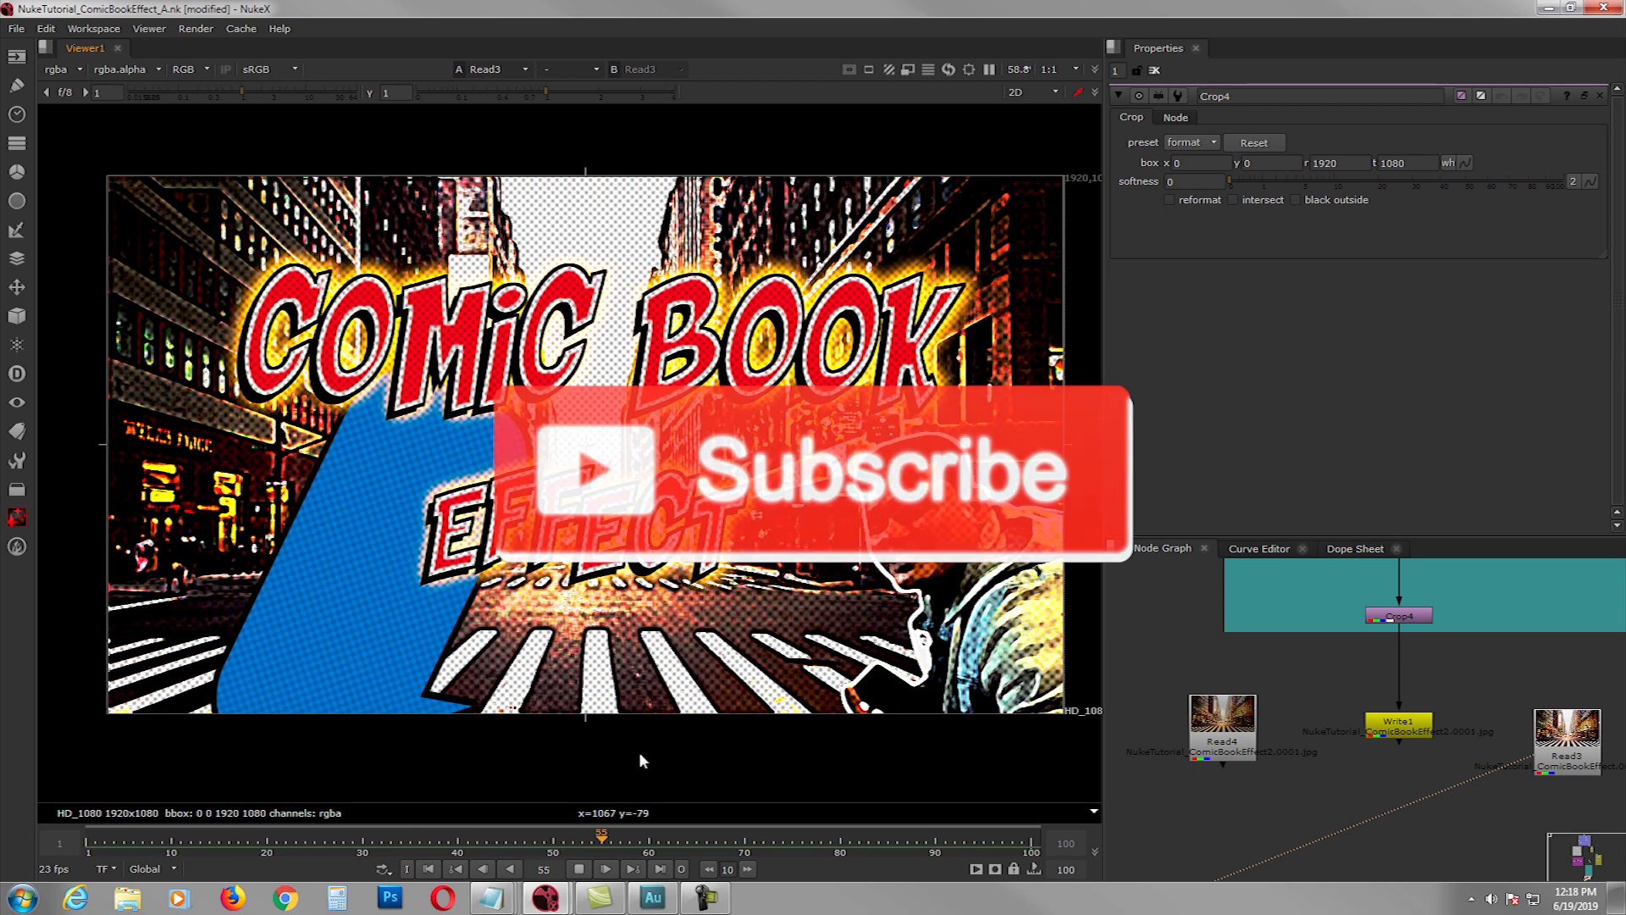
click(579, 869)
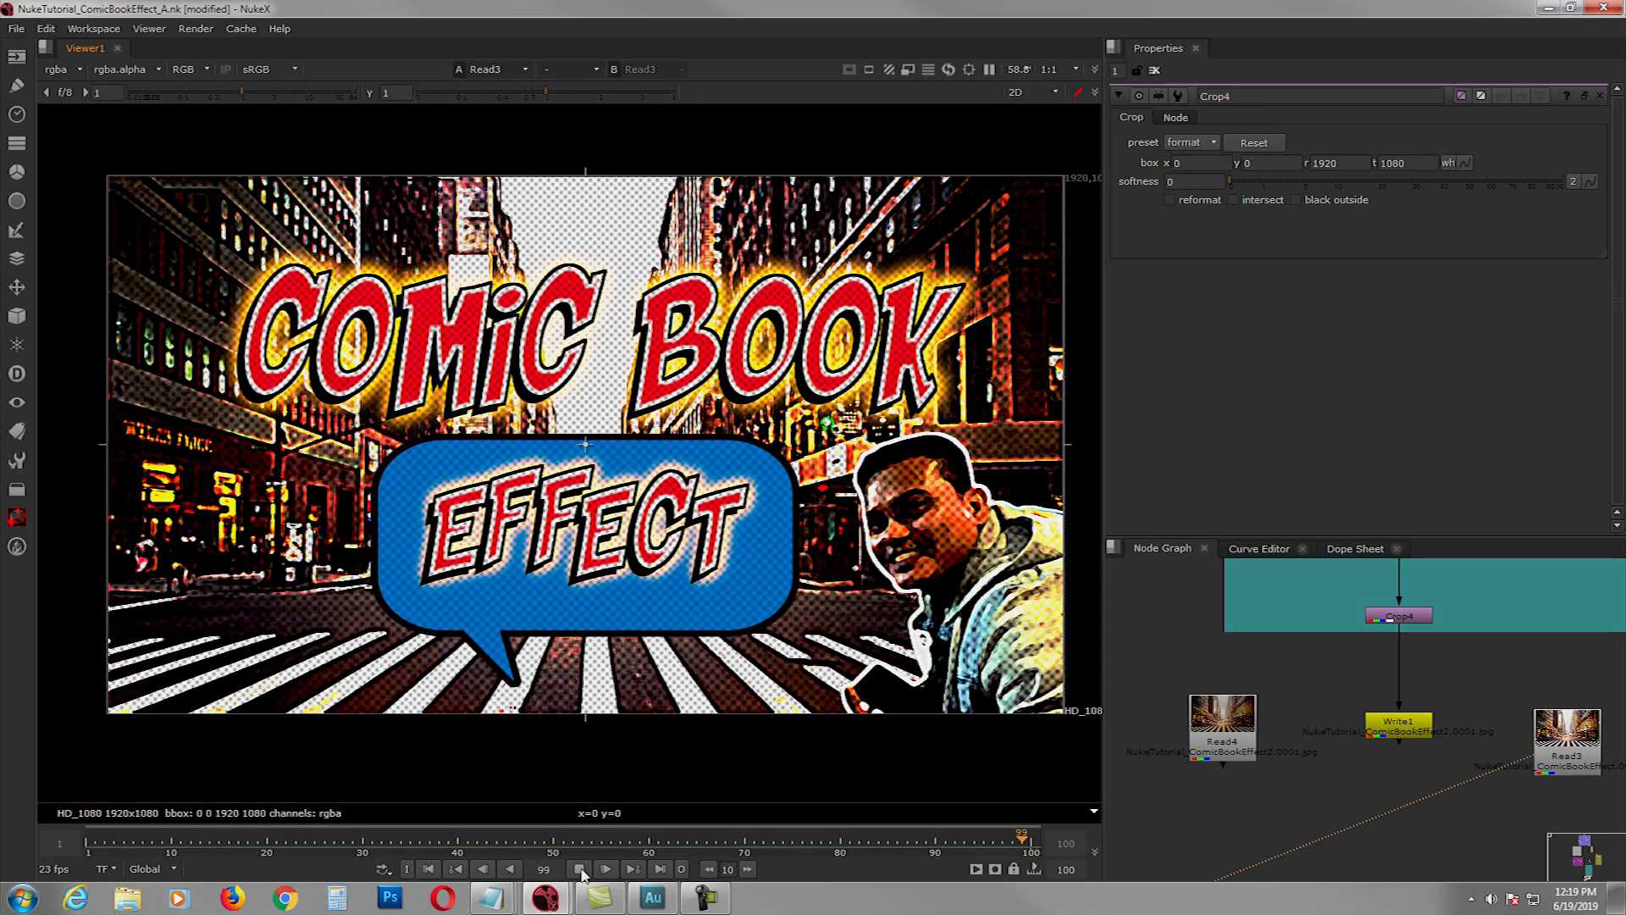